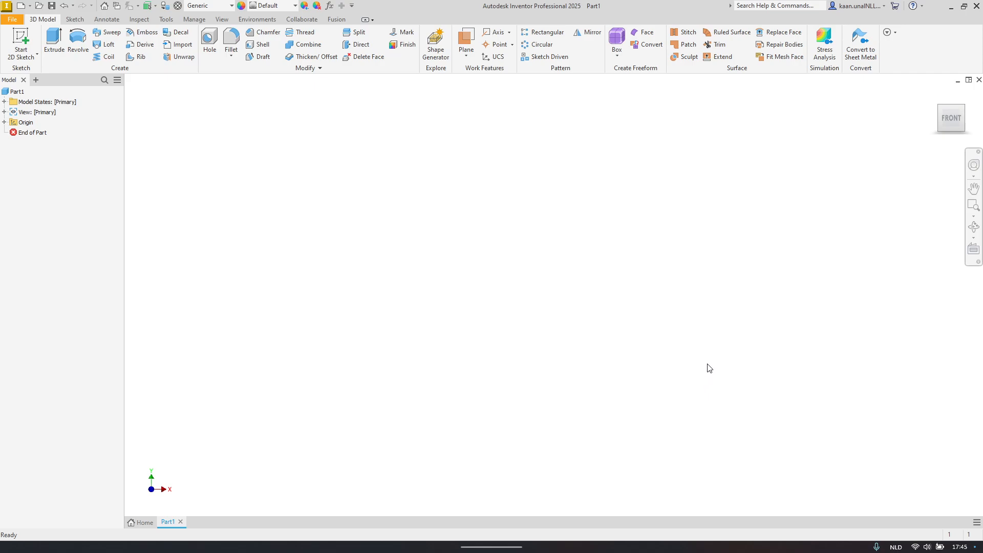
# Step: Switch to the photo of exercise 3.1 and study the dimensions of the L-shaped profile
pyautogui.moveTo(709, 550)
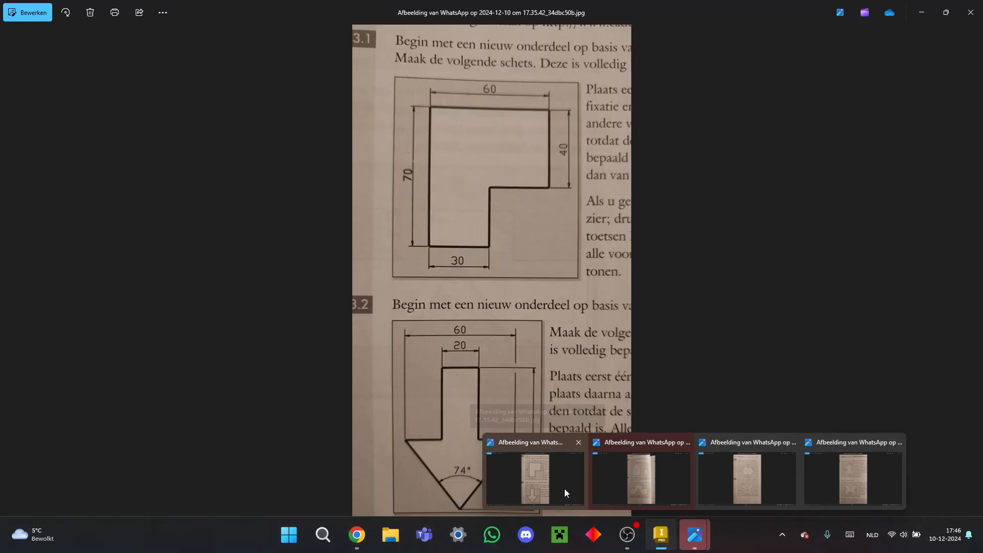
pyautogui.click(565, 489)
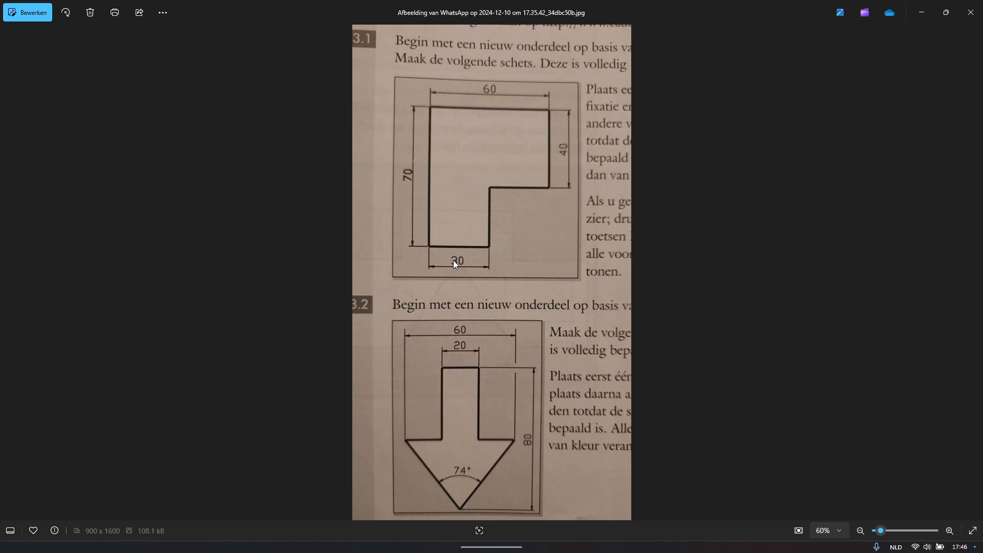
pyautogui.hotkey('alt', 'Tab')
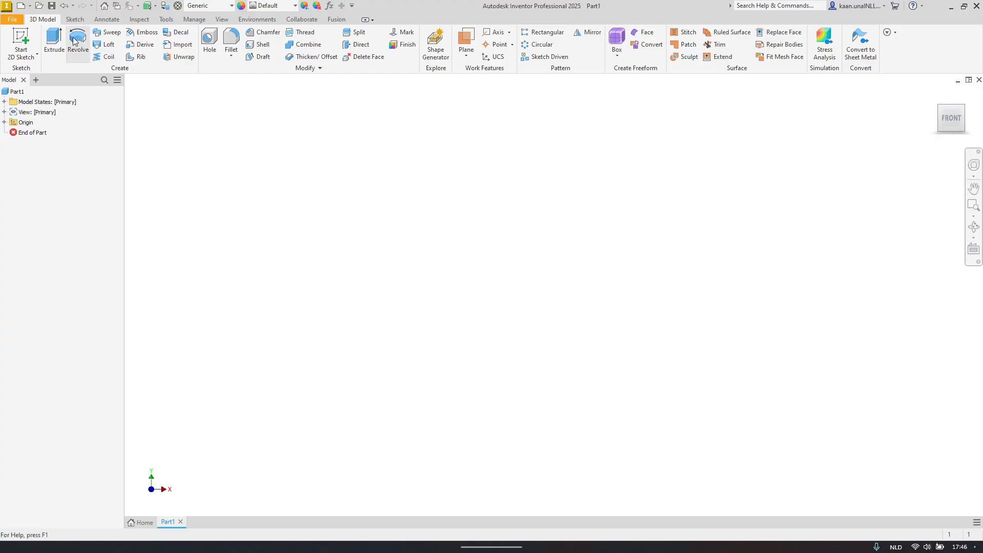
# Step: Start a new 2D sketch in Inventor on the XZ origin plane
pyautogui.click(25, 38)
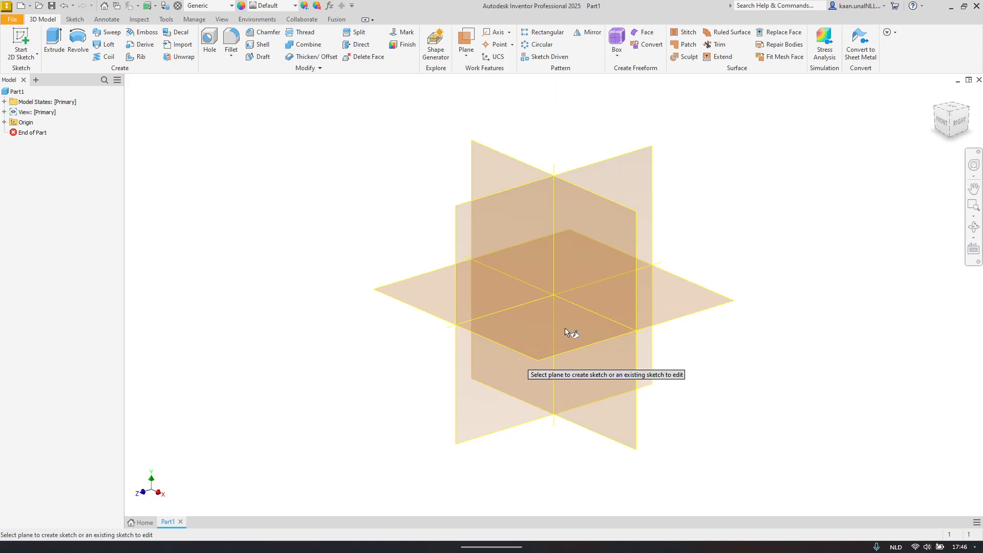
pyautogui.hotkey('alt', 'Tab')
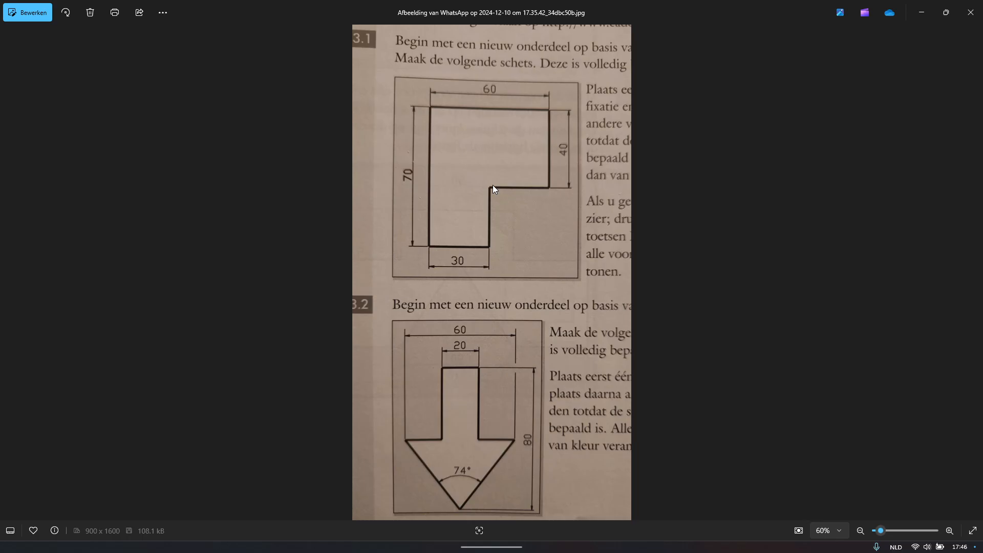
pyautogui.hotkey('alt', 'Tab')
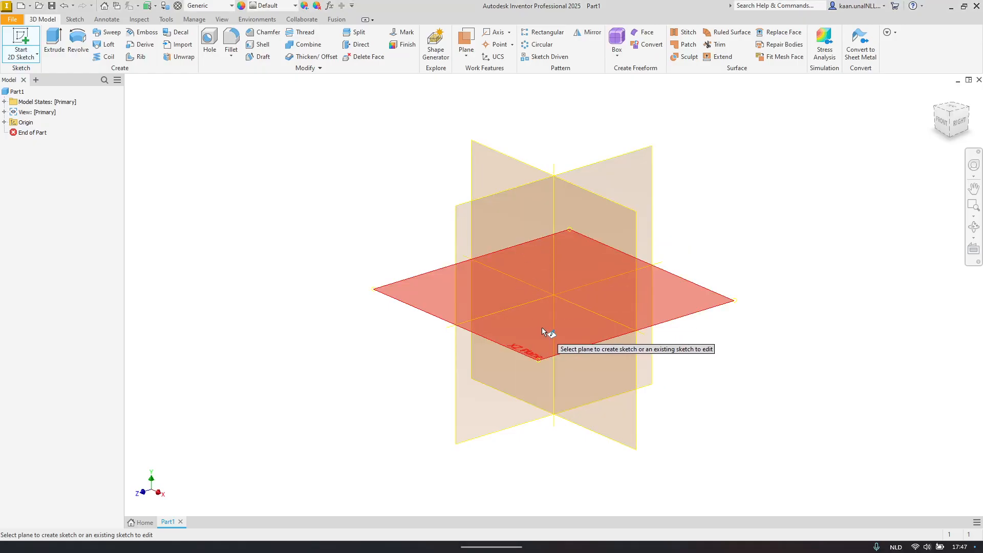
pyautogui.click(542, 329)
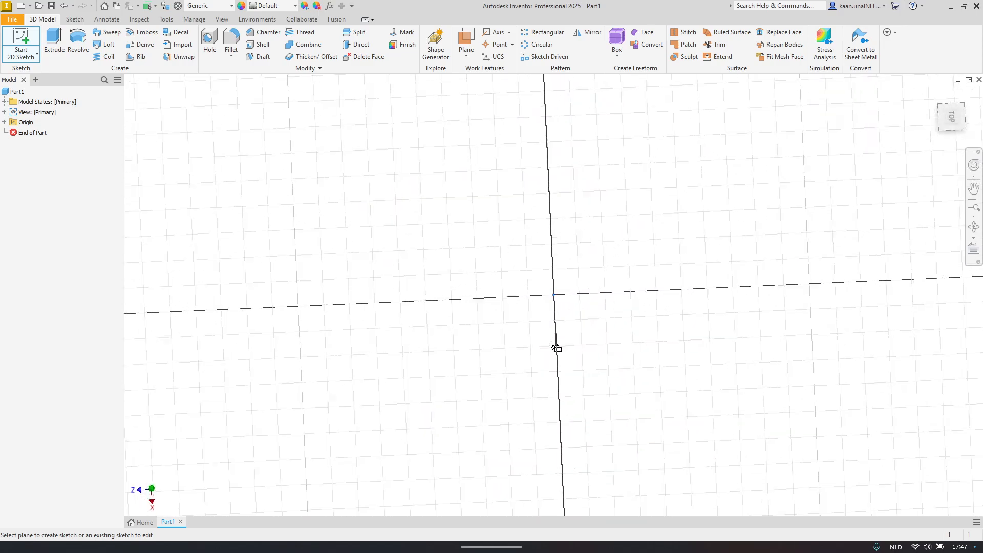
pyautogui.click(970, 98)
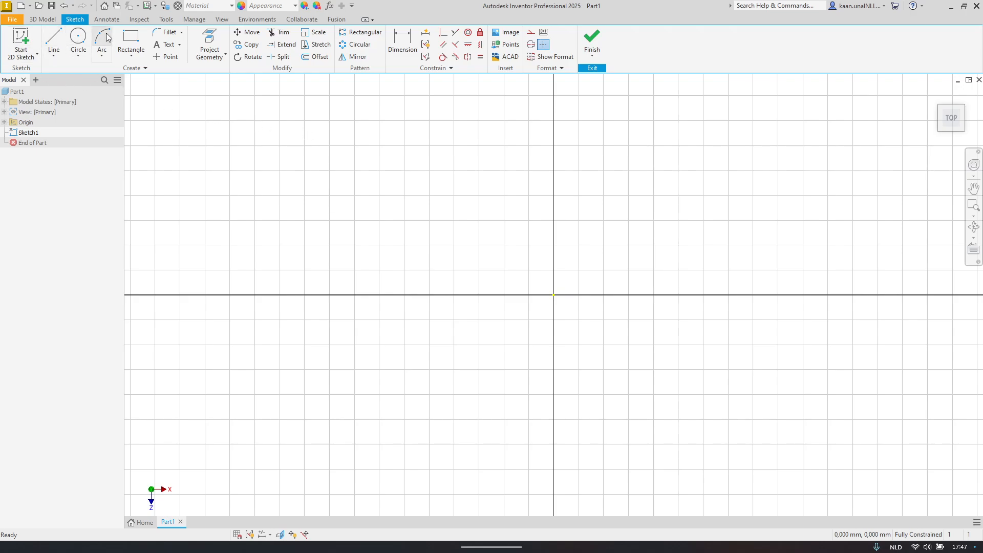
# Step: Check the reference drawing and sketch a rectangle from the origin, extending above the horizontal axis and to the right of the vertical axis
pyautogui.hotkey('alt', 'Tab')
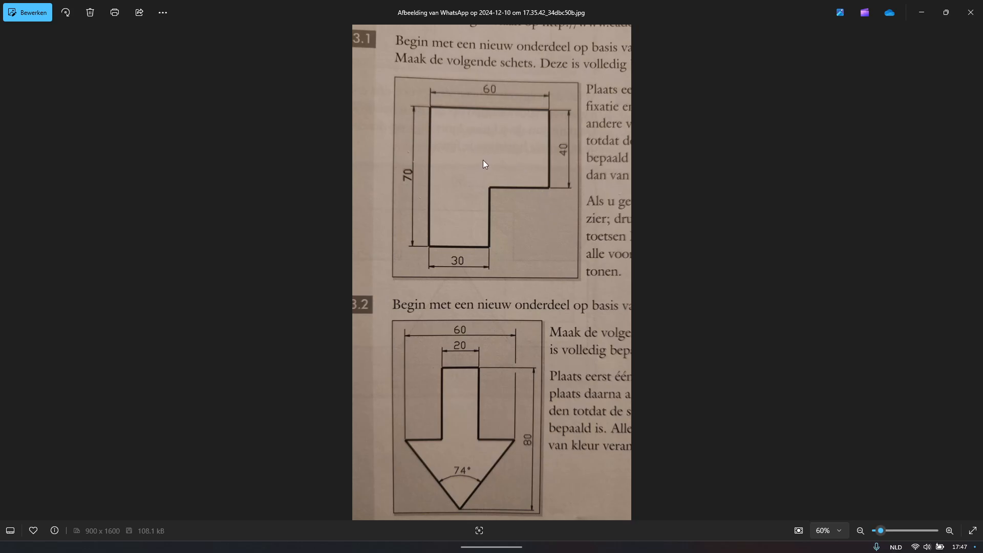
pyautogui.hotkey('alt', 'Tab')
pyautogui.click(133, 40)
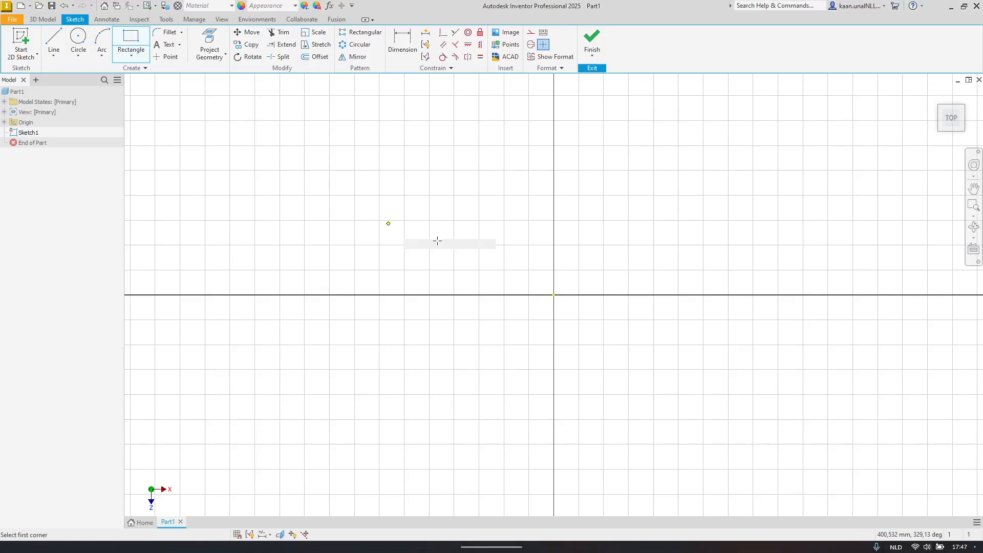
pyautogui.click(554, 295)
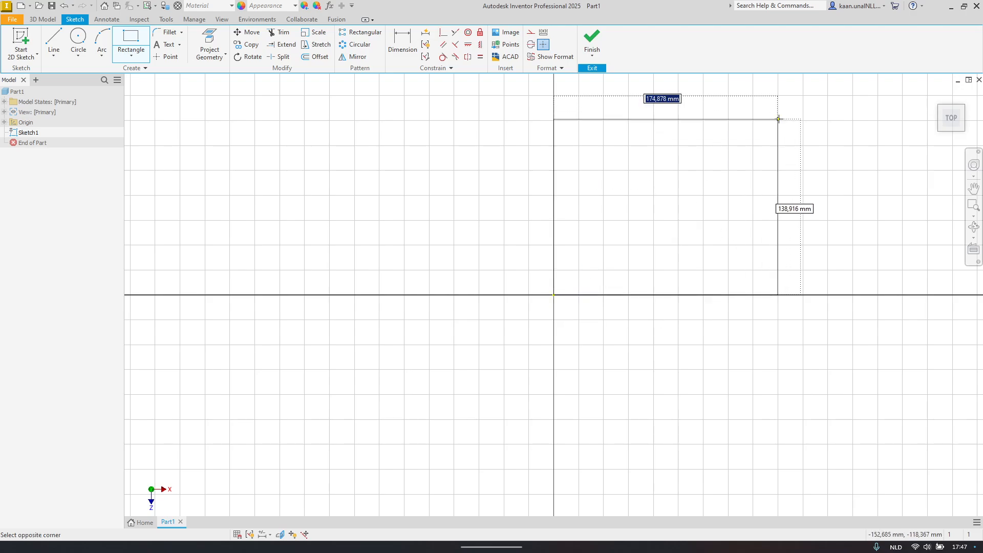
pyautogui.click(806, 92)
pyautogui.moveTo(779, 129); pyautogui.dragTo(669, 199, button='middle')
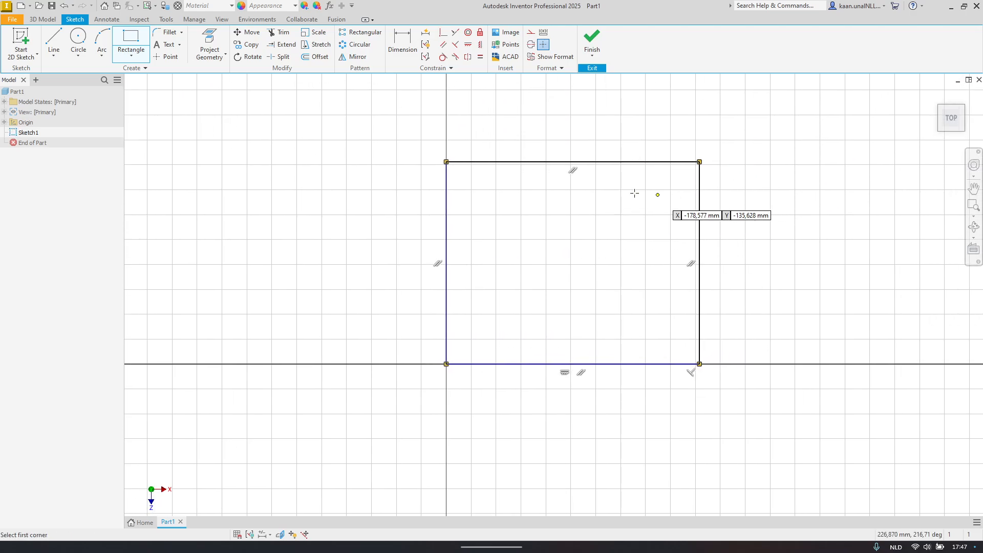
# Step: Draw a vertical line about 74 mm up from the rectangle's bottom edge, continued by a horizontal line about 101 mm toward the right edge
pyautogui.click(54, 41)
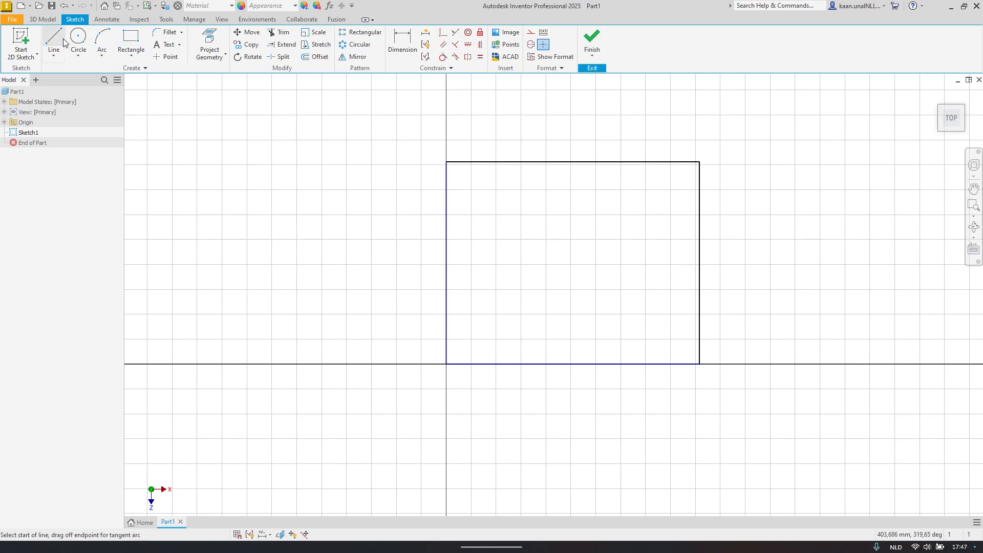
pyautogui.click(564, 364)
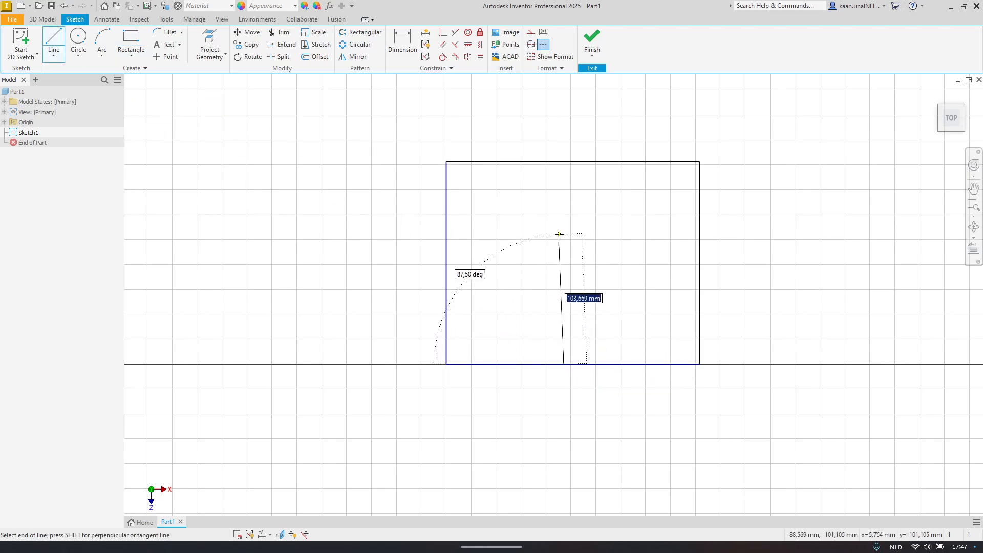
pyautogui.click(564, 272)
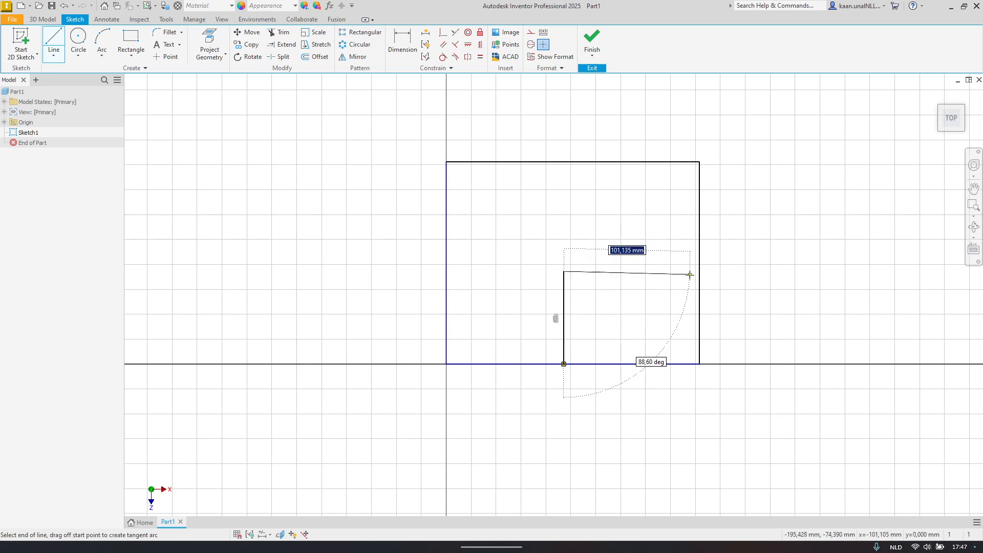
pyautogui.click(690, 272)
pyautogui.press('Escape')
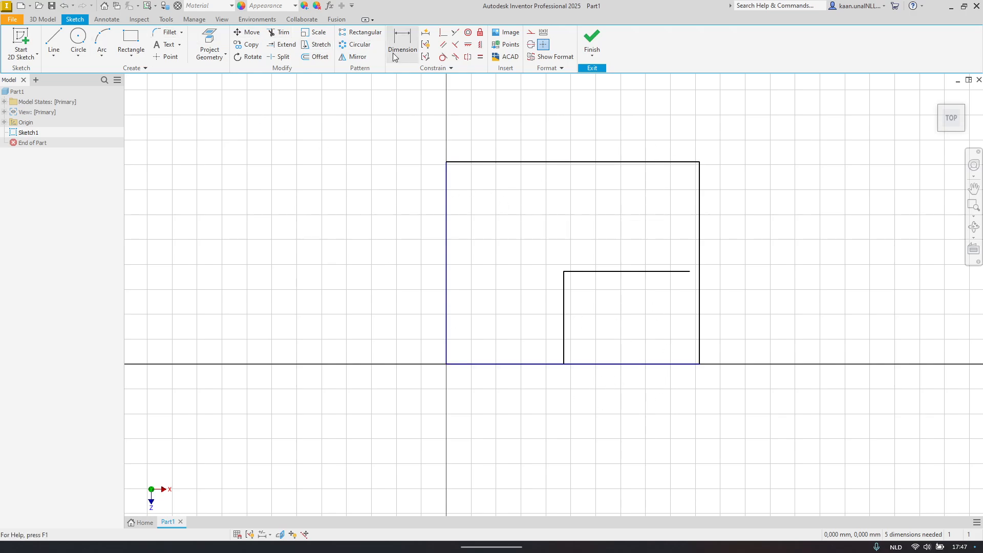
# Step: Add a coincident constraint joining the inner horizontal line's free endpoint to the rectangle's right edge
pyautogui.click(434, 70)
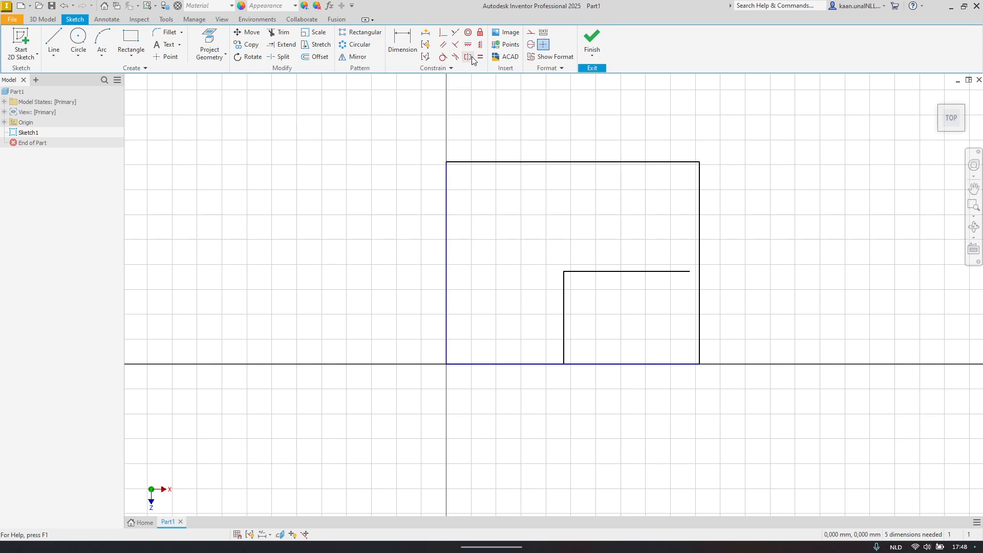
pyautogui.click(444, 34)
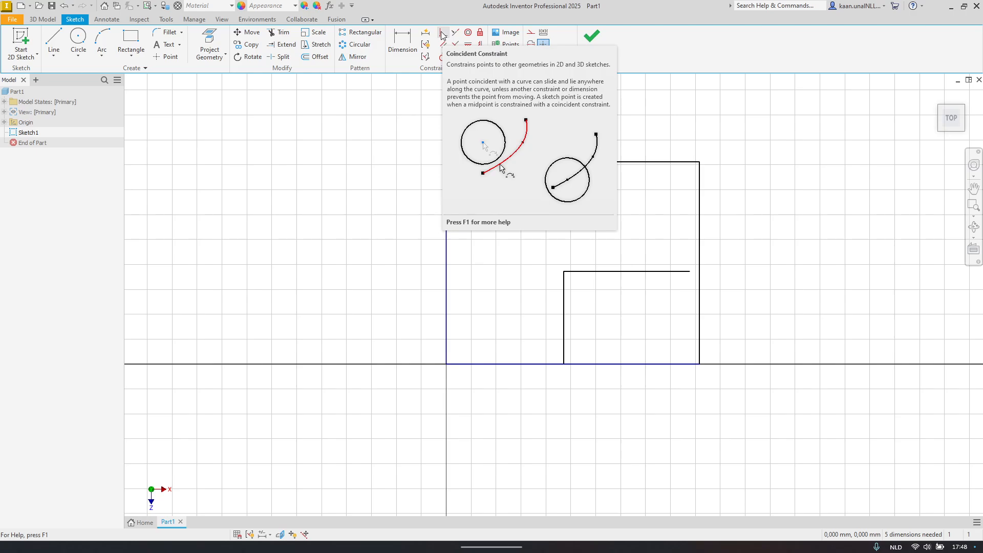
pyautogui.click(443, 34)
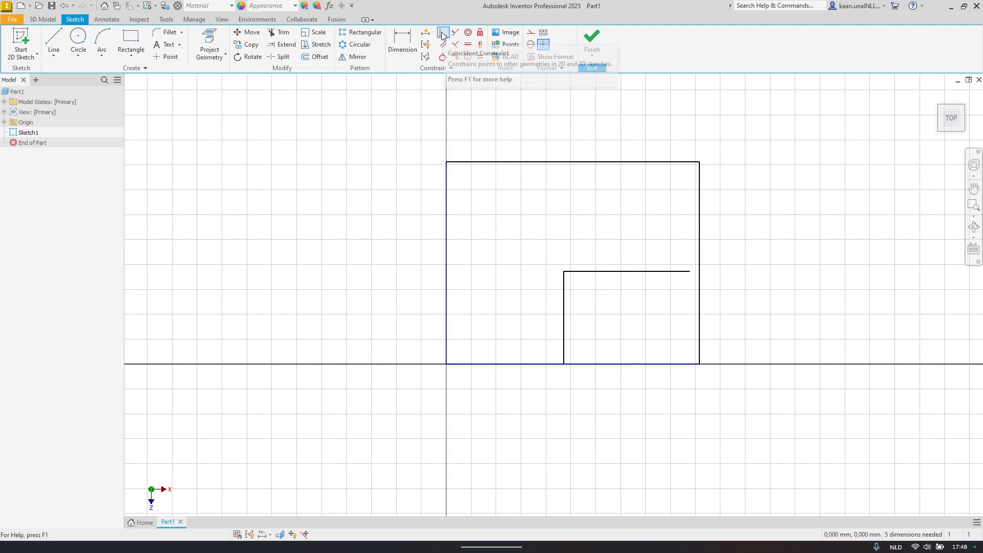
pyautogui.click(694, 275)
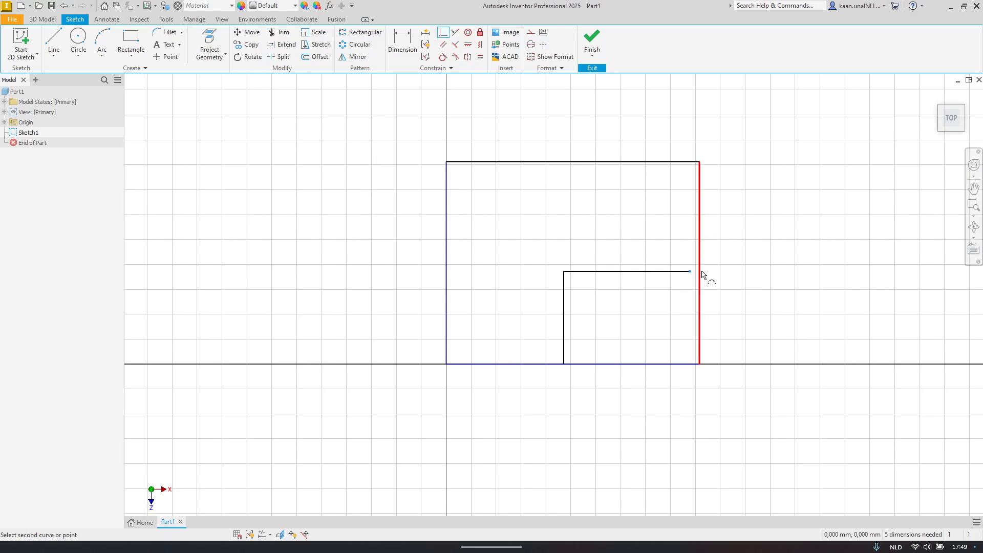
pyautogui.click(701, 274)
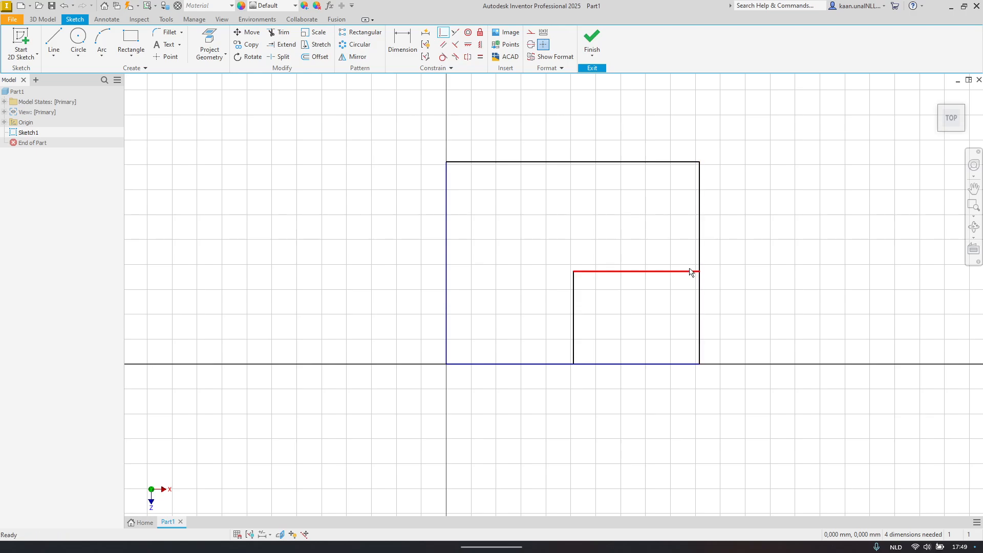
# Step: Test the coincident constraint by moving the inner horizontal line sideways and upward
pyautogui.moveTo(692, 271); pyautogui.dragTo(634, 273)
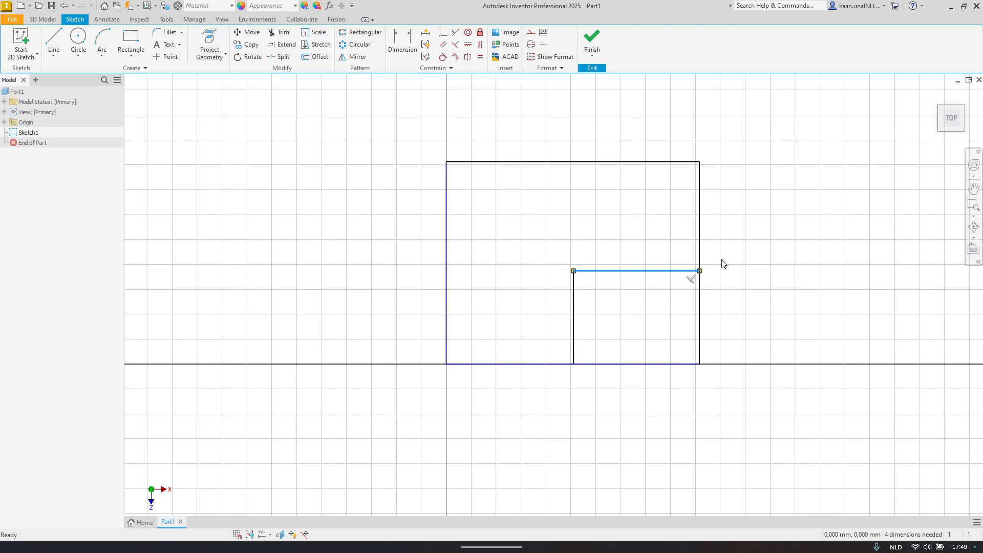
pyautogui.click(722, 264)
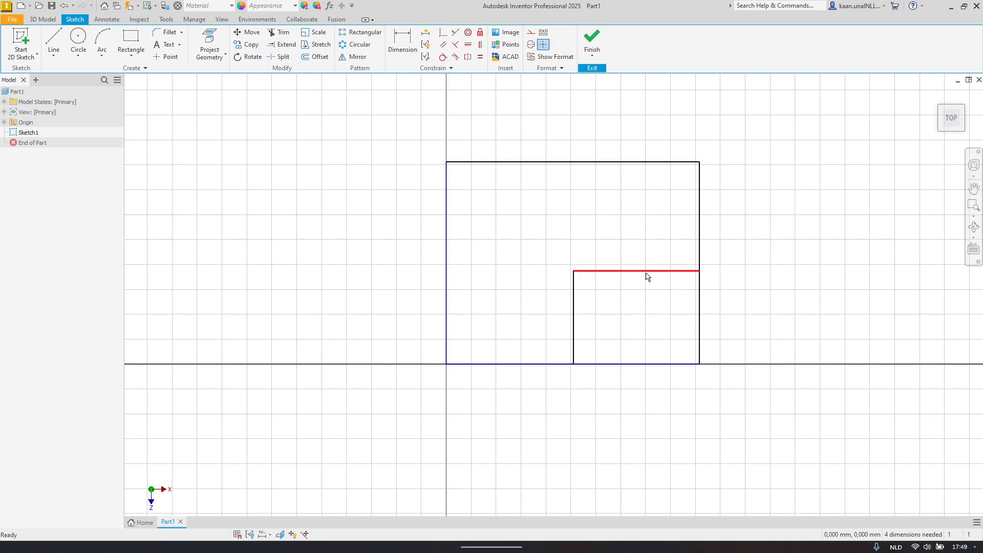
pyautogui.moveTo(647, 277); pyautogui.dragTo(651, 234)
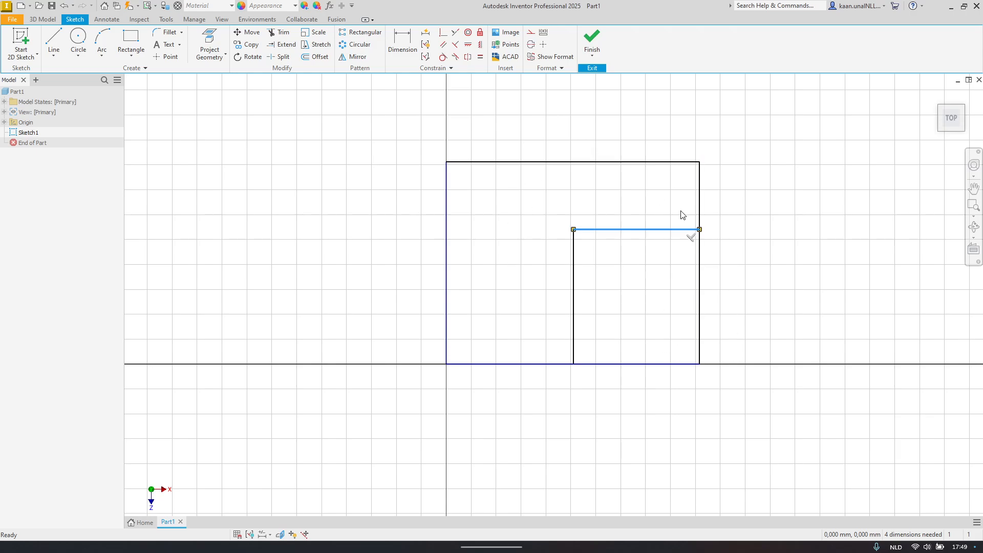
# Step: Check the reference drawing and dimension the distance between the rectangle's top edge and the inner horizontal line as 40 mm
pyautogui.hotkey('alt', 'Tab')
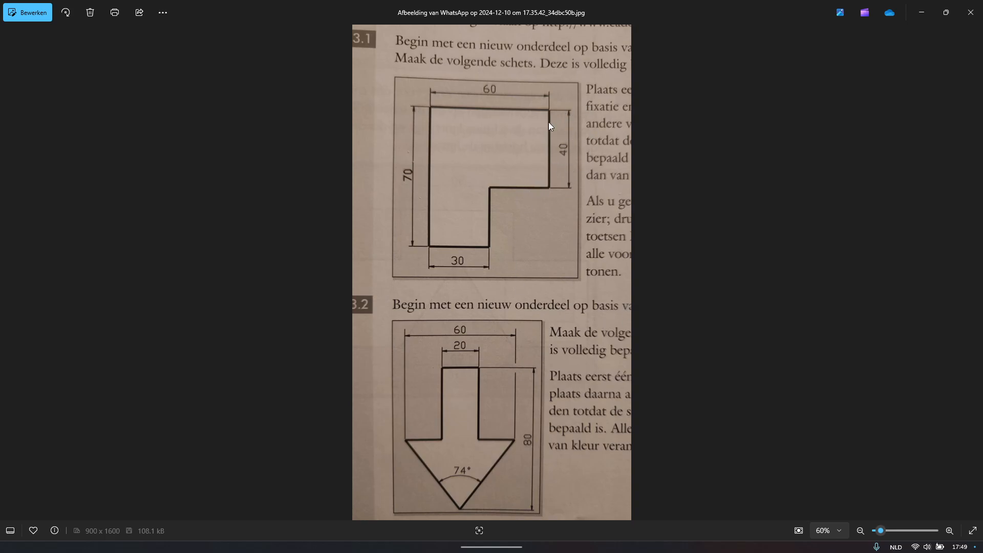
pyautogui.hotkey('alt', 'Tab')
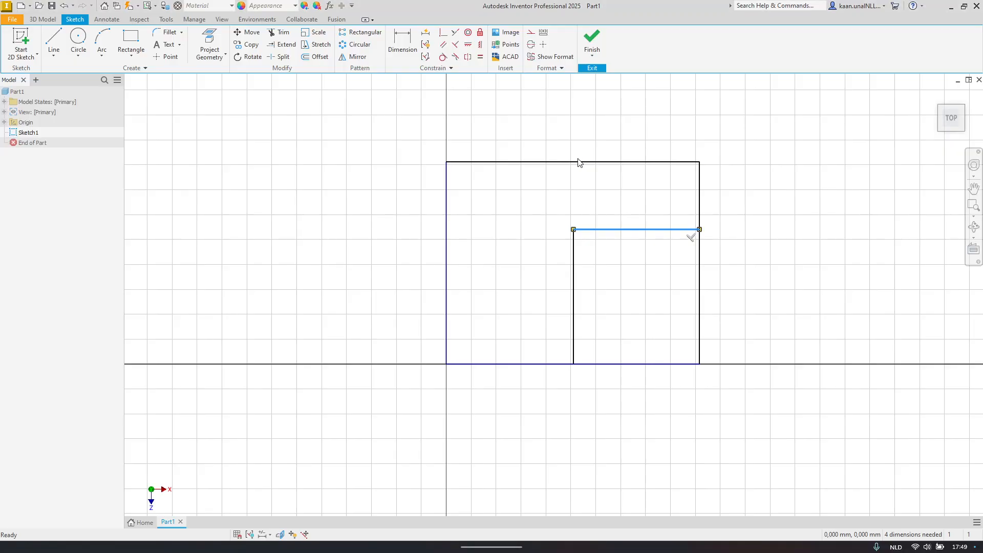
pyautogui.press('d')
pyautogui.click(642, 229)
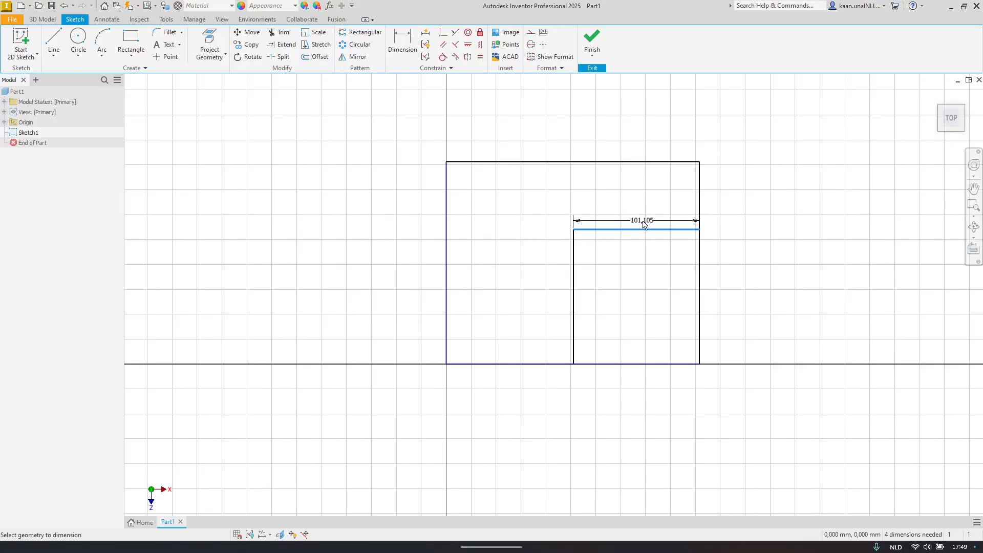
pyautogui.click(653, 162)
pyautogui.click(758, 205)
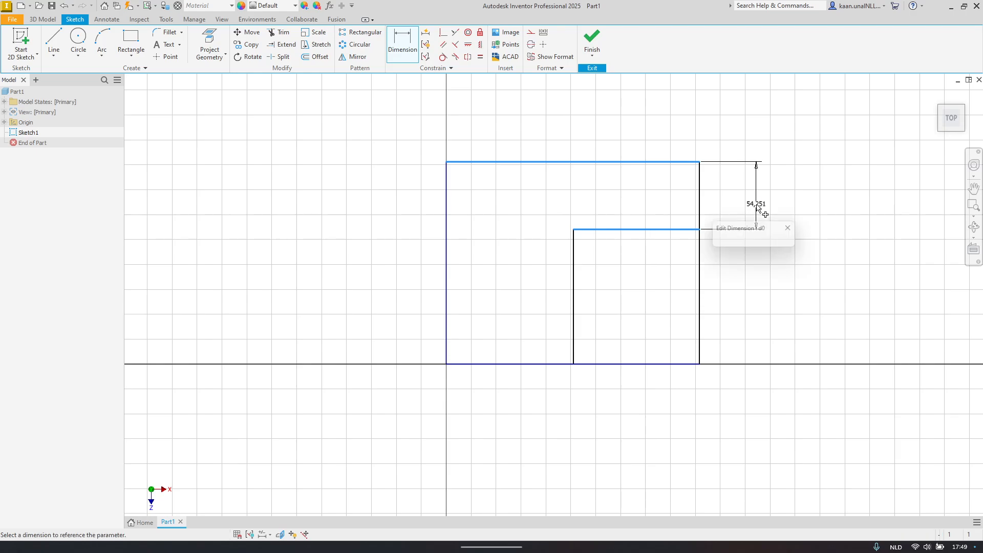
pyautogui.write('40')
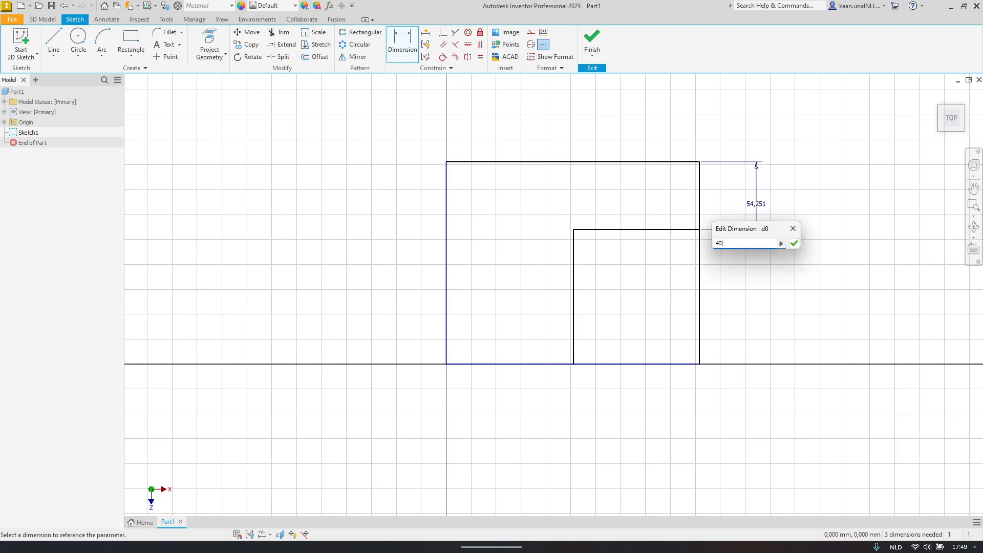
pyautogui.press('Return')
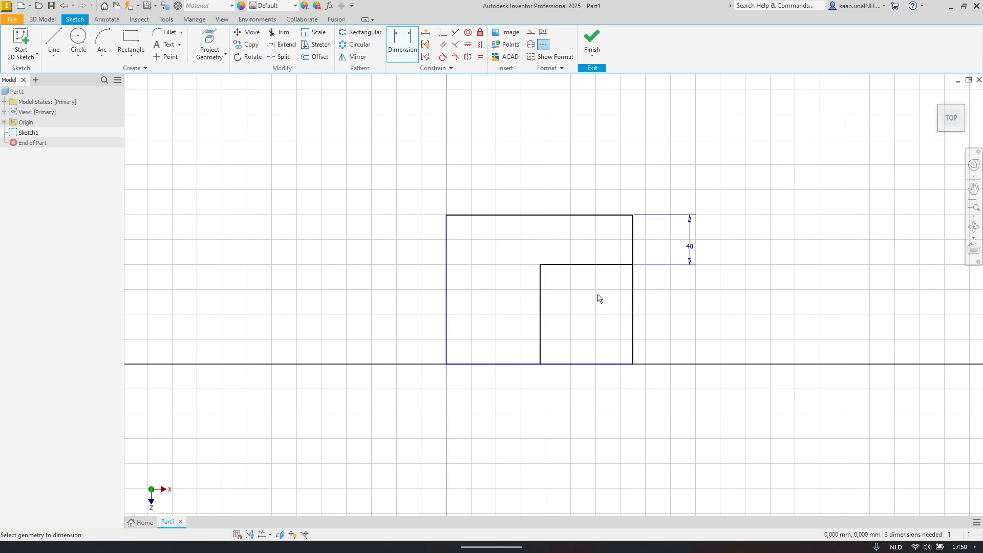
# Step: Check the reference drawing and dimension the rectangle's left edge as 70 mm
pyautogui.hotkey('alt', 'Tab')
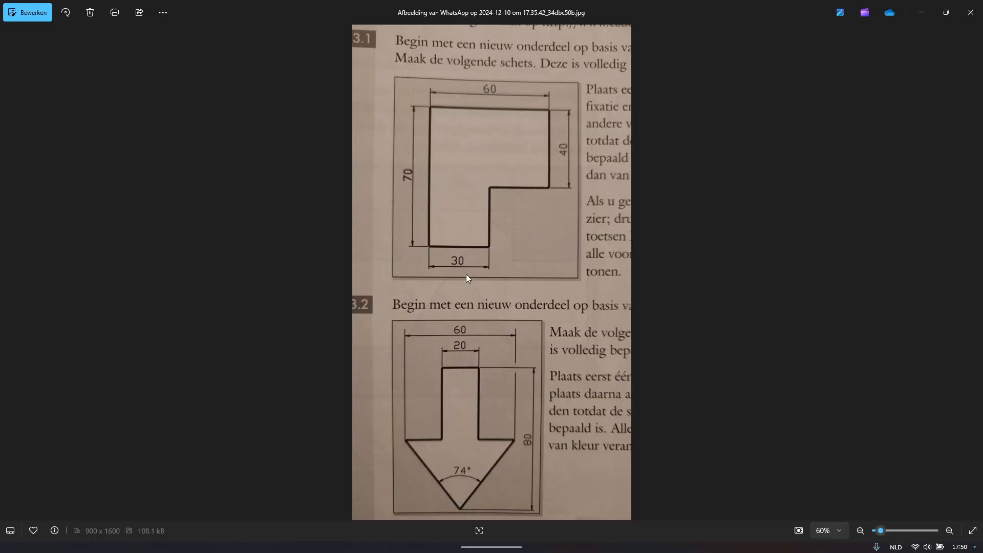
pyautogui.hotkey('alt', 'Tab')
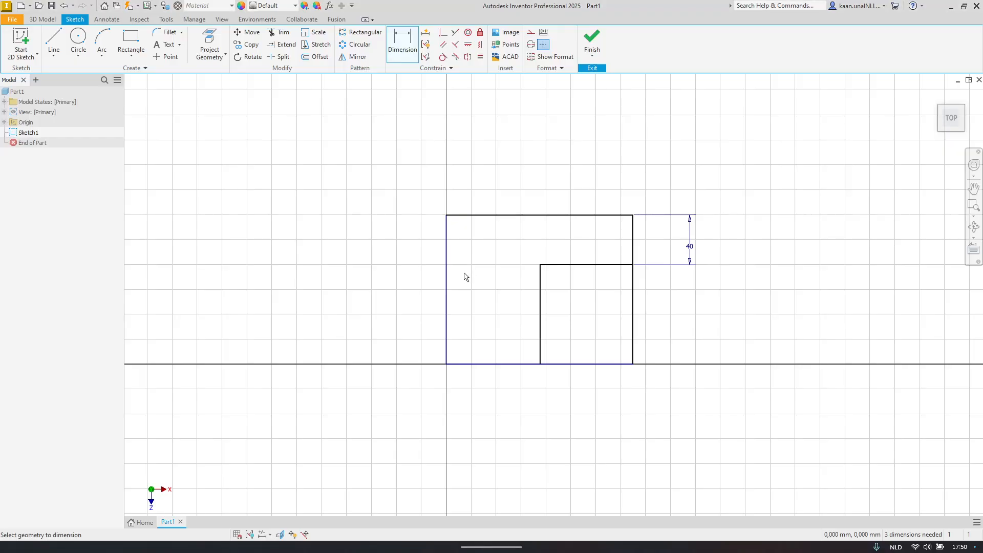
pyautogui.click(449, 302)
pyautogui.click(413, 333)
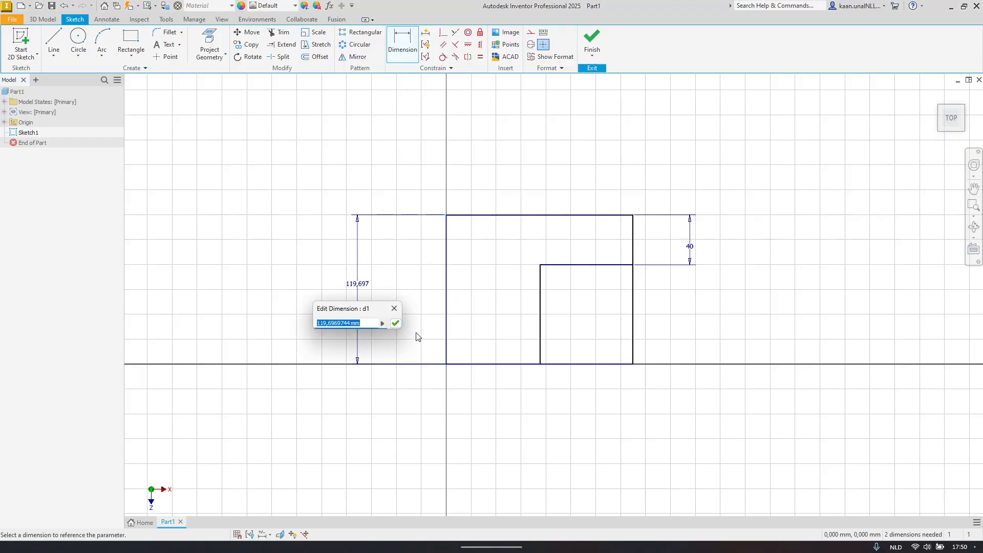
pyautogui.write('70')
pyautogui.press('Return')
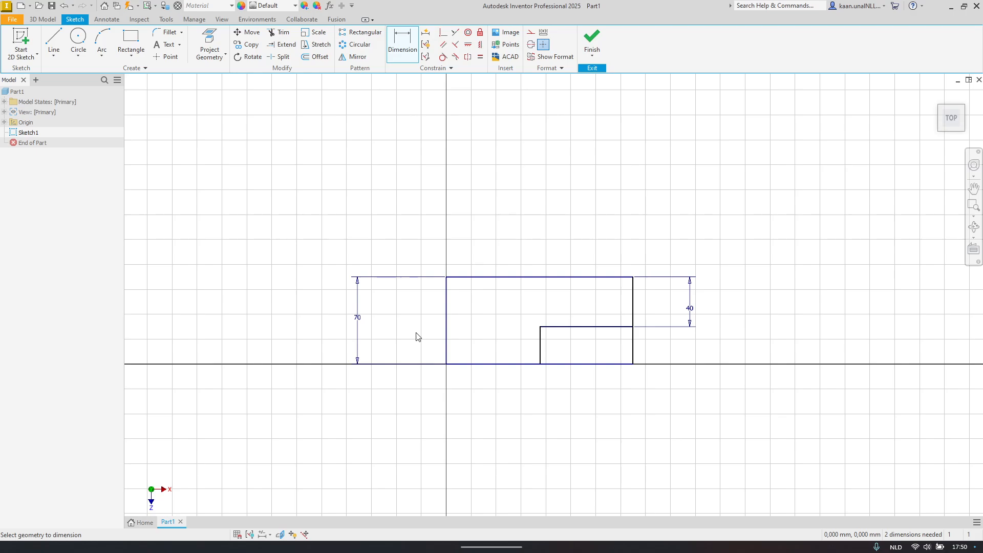
# Step: Dimension the rectangle's top edge as 60 mm
pyautogui.click(478, 281)
pyautogui.click(486, 210)
pyautogui.write('60')
pyautogui.press('Return')
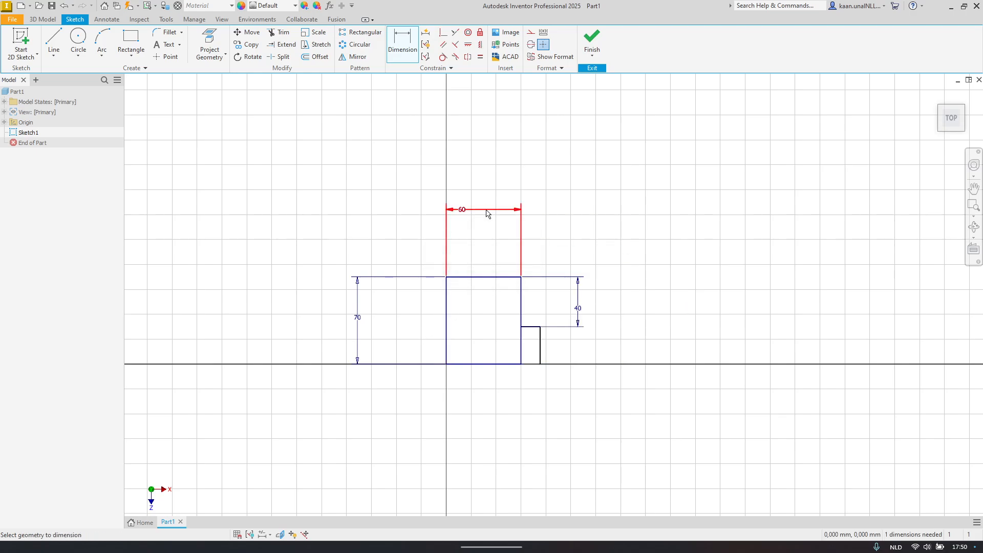
# Step: Dimension the horizontal distance between the rectangle's left edge and the inner vertical line as 30 mm
pyautogui.click(540, 358)
pyautogui.click(447, 356)
pyautogui.click(477, 406)
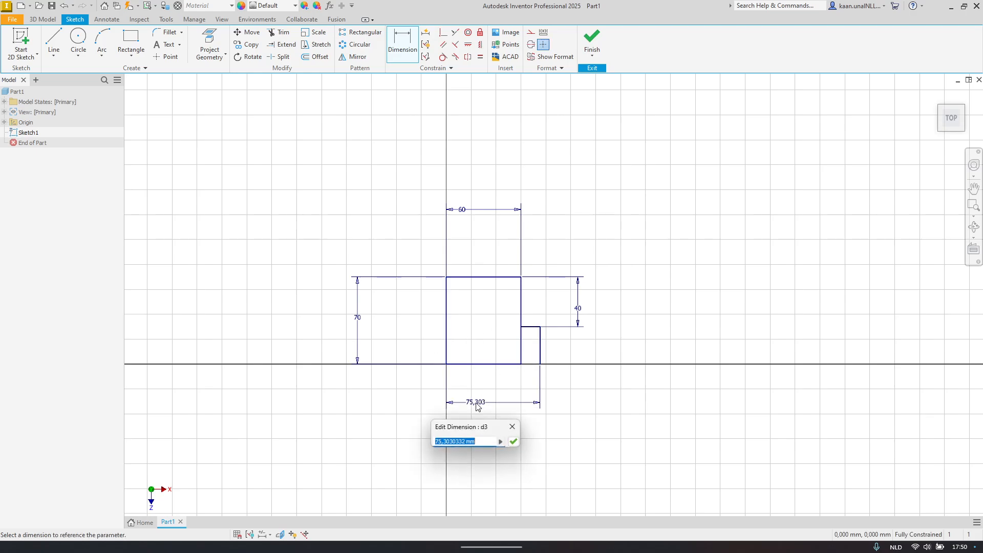
pyautogui.write('30')
pyautogui.press('Return')
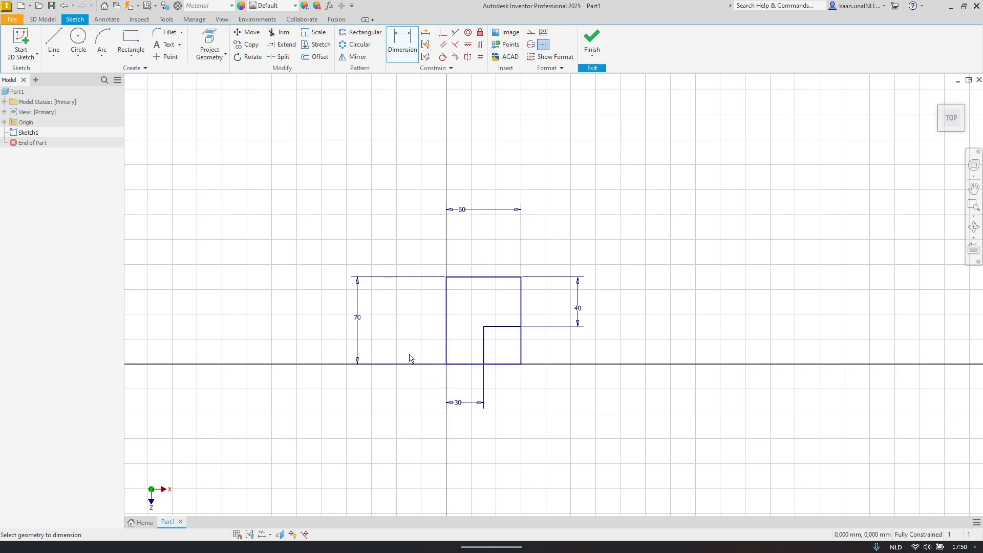
pyautogui.scroll(3, 514, 320)
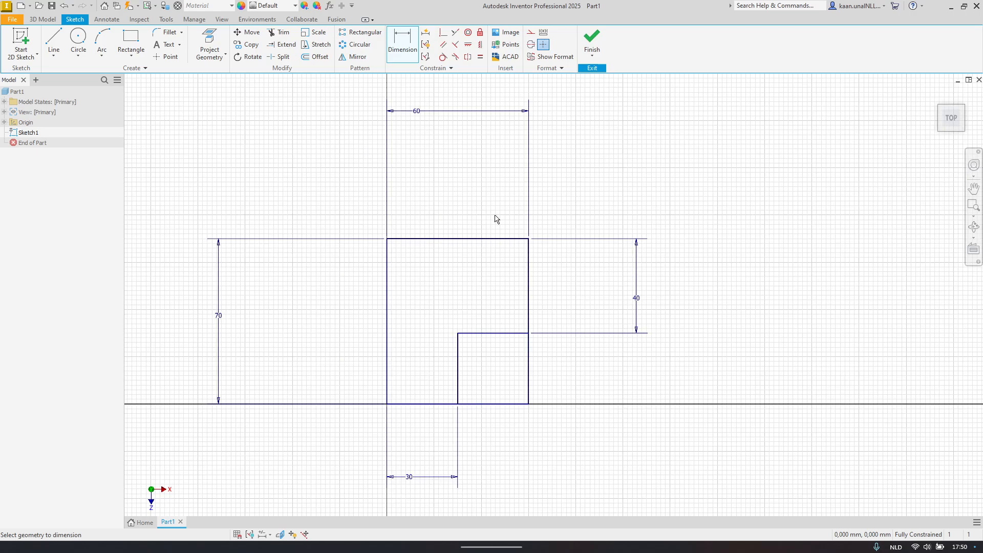
pyautogui.scroll(6, 446, 268)
pyautogui.scroll(-5, 446, 268)
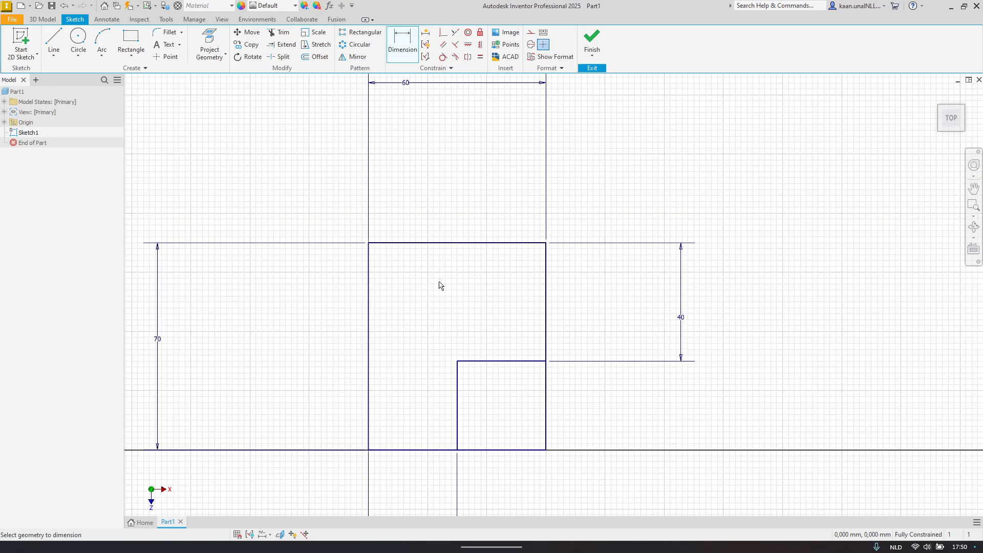
pyautogui.moveTo(438, 283); pyautogui.dragTo(480, 227, button='middle')
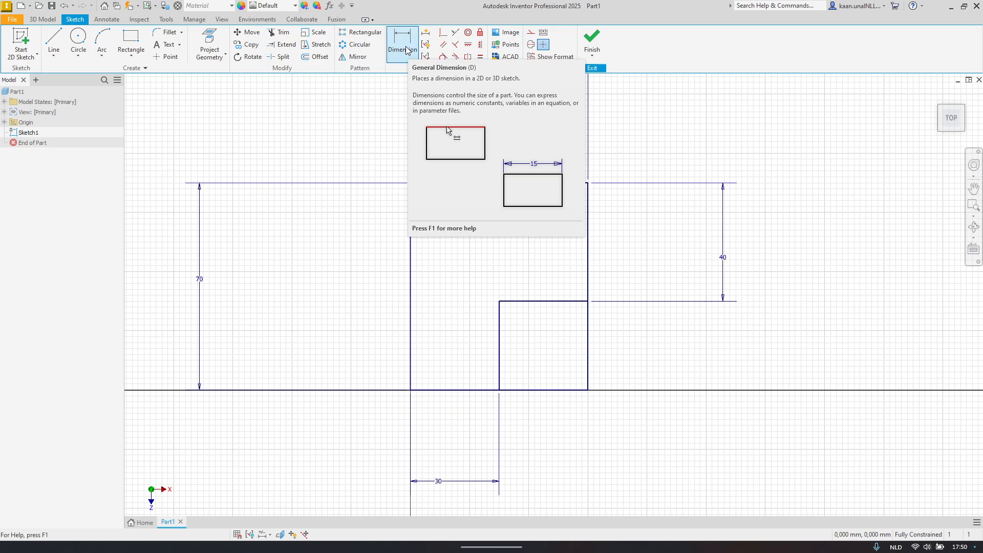
pyautogui.press('Escape')
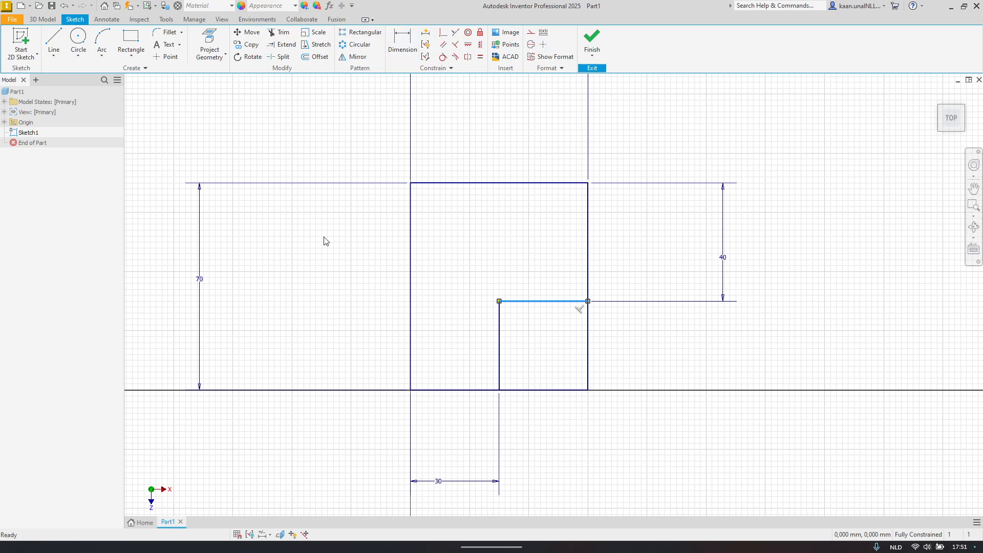
pyautogui.press('d')
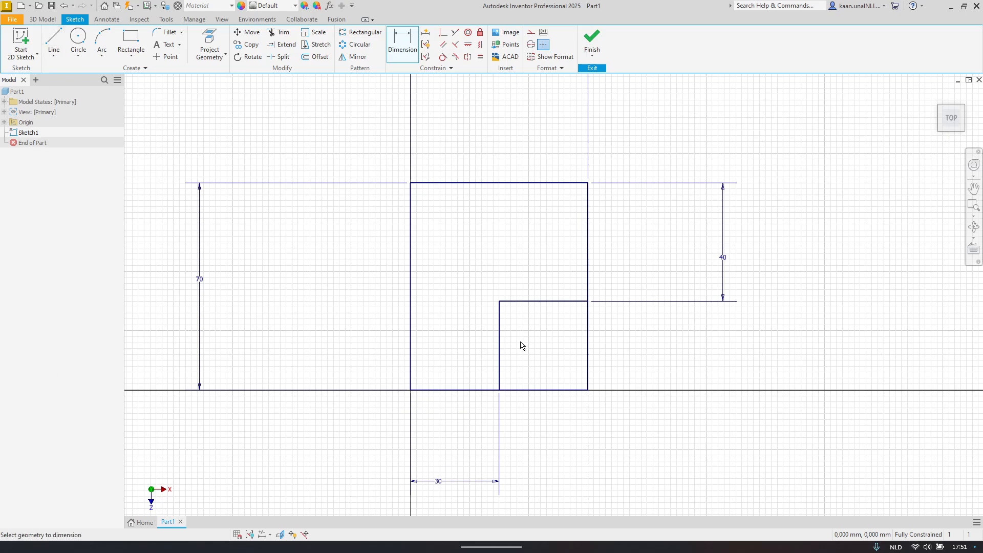
pyautogui.press('Escape')
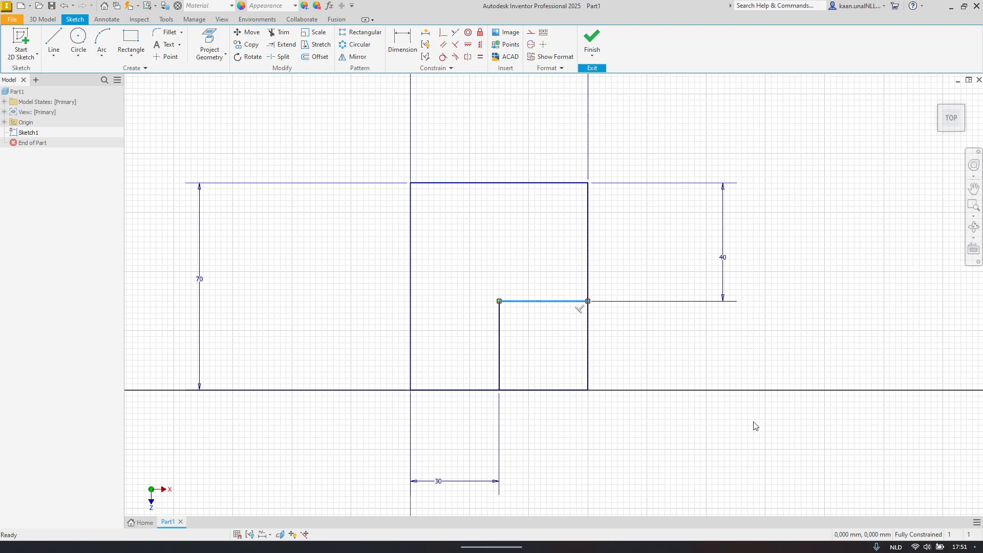
# Step: Test the sketch's constraints by trying to move the right edge, the inner horizontal line and the top edge
pyautogui.click(742, 354)
pyautogui.moveTo(588, 333); pyautogui.dragTo(621, 324)
pyautogui.click(588, 347)
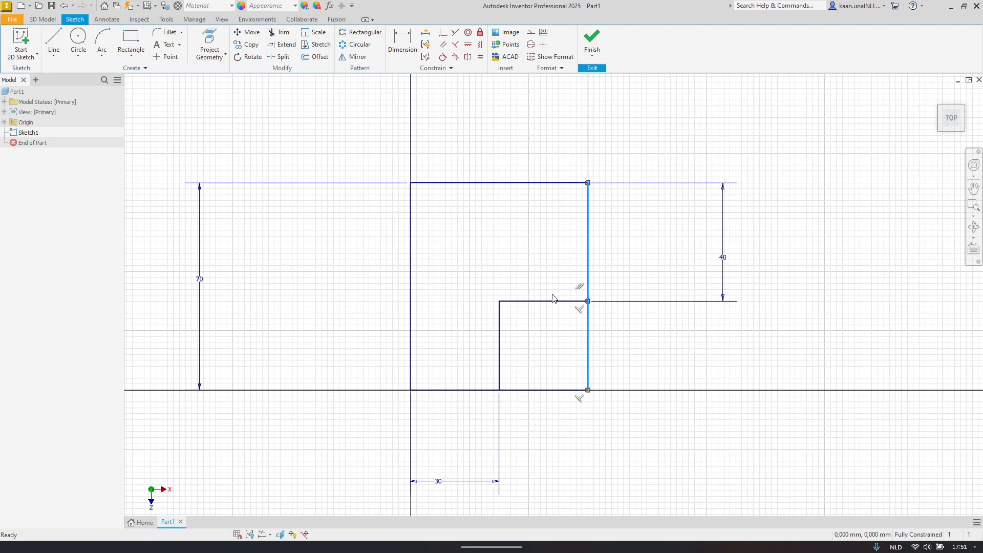
pyautogui.moveTo(540, 301); pyautogui.dragTo(512, 246)
pyautogui.moveTo(487, 183); pyautogui.dragTo(478, 135)
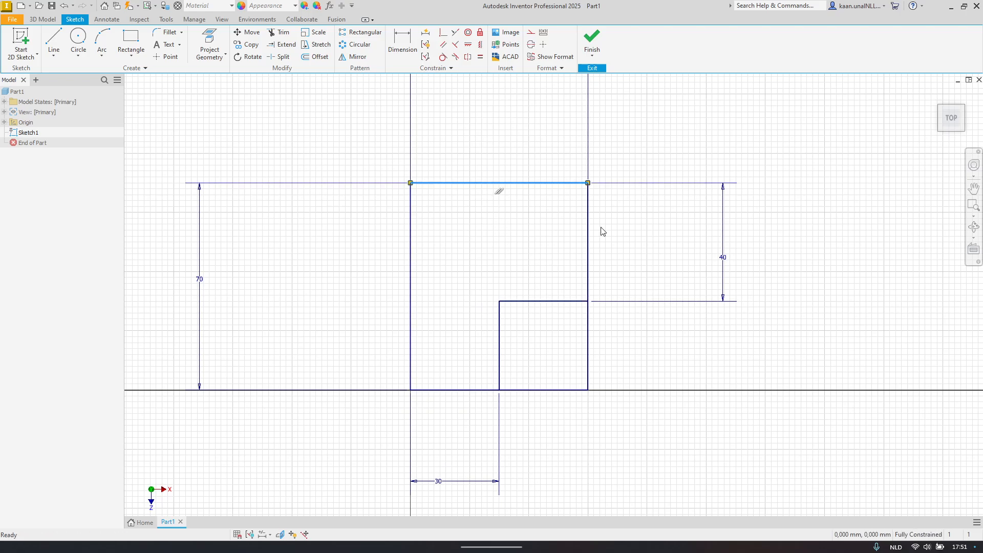
pyautogui.click(810, 421)
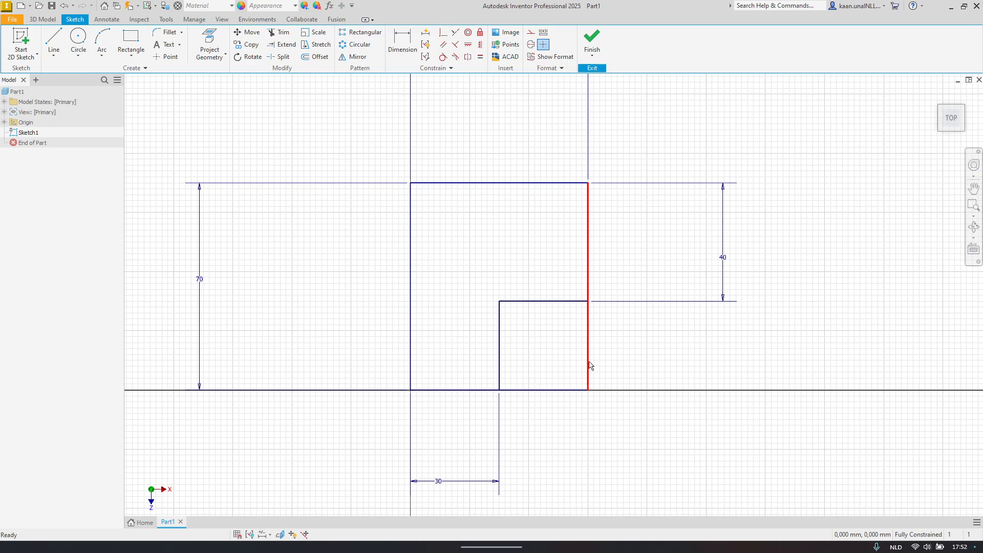
# Step: Trim the bottom and right edge segments around the lower-right corner square to leave the L-shaped outline
pyautogui.hotkey('alt', 'Tab')
pyautogui.hotkey('alt', 'Tab')
pyautogui.press('x')
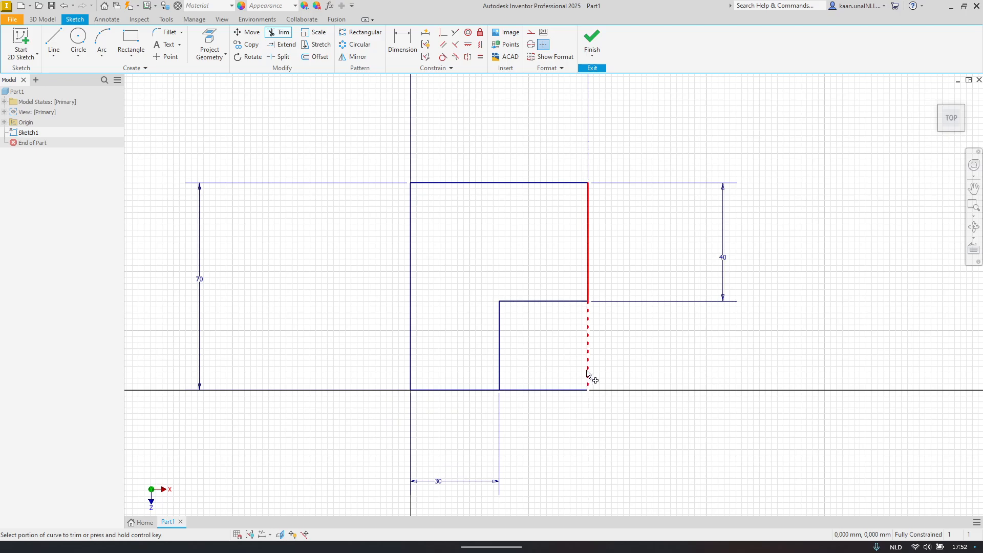
pyautogui.click(564, 390)
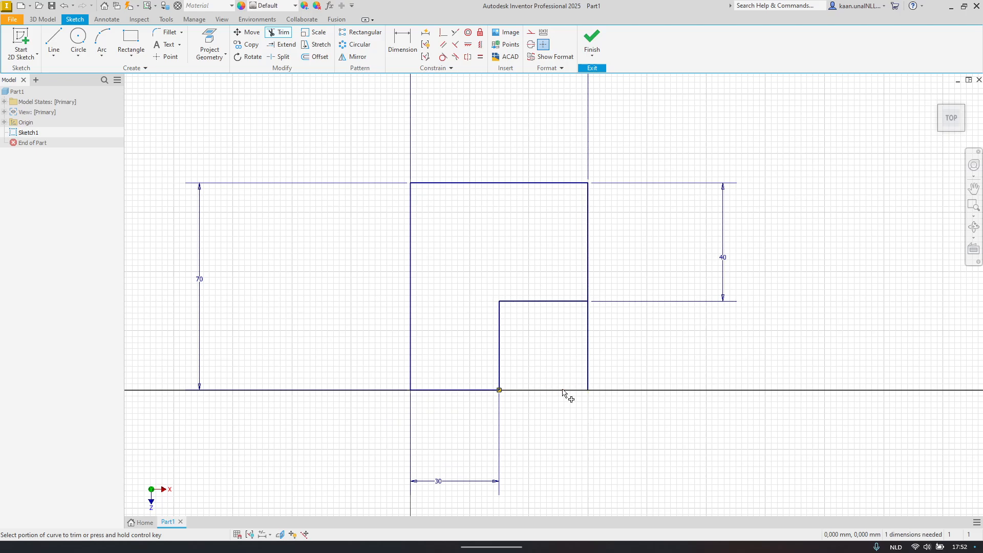
pyautogui.click(588, 381)
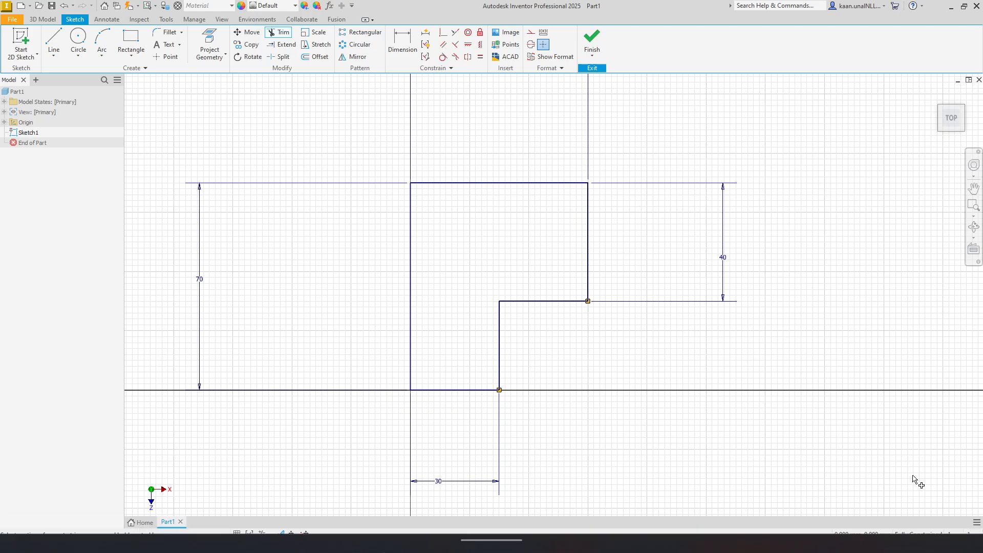
pyautogui.press('Escape')
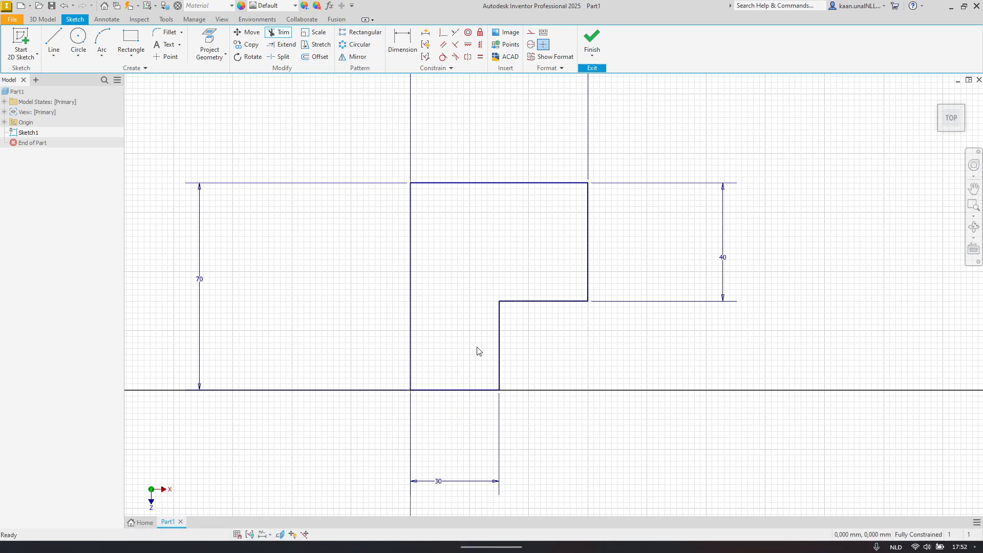
# Step: Test whether the trimmed outline can be moved and compare it with exercise 3.1 in the reference drawing
pyautogui.moveTo(552, 306); pyautogui.dragTo(588, 316)
pyautogui.hotkey('alt', 'Tab')
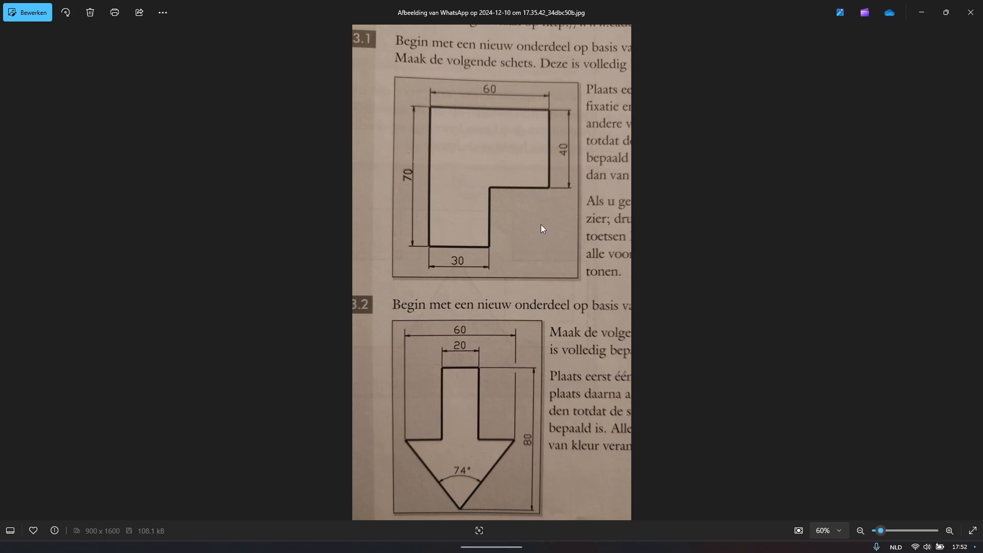
pyautogui.hotkey('alt', 'Tab')
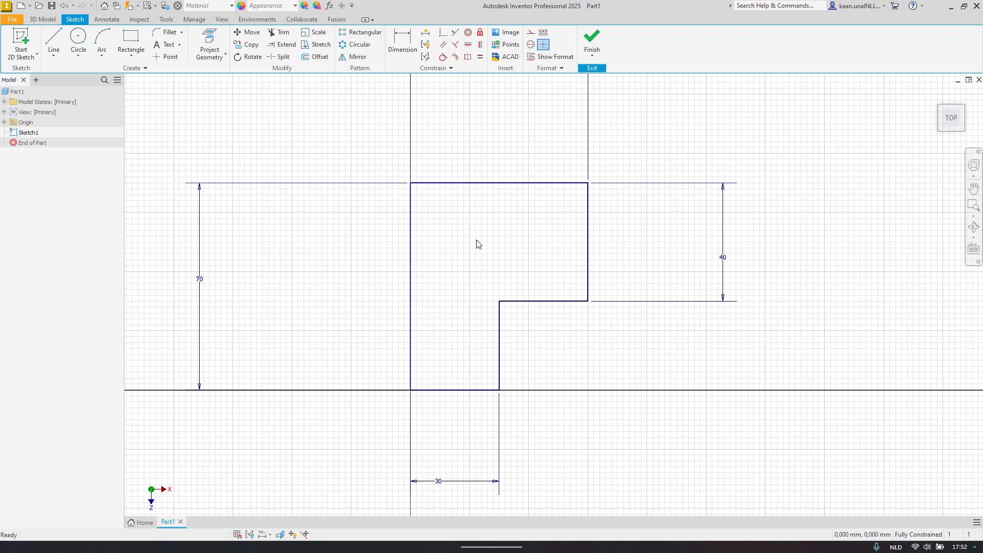
# Step: Finish the sketch and create a new part from the Standard.ipt template
pyautogui.click(596, 39)
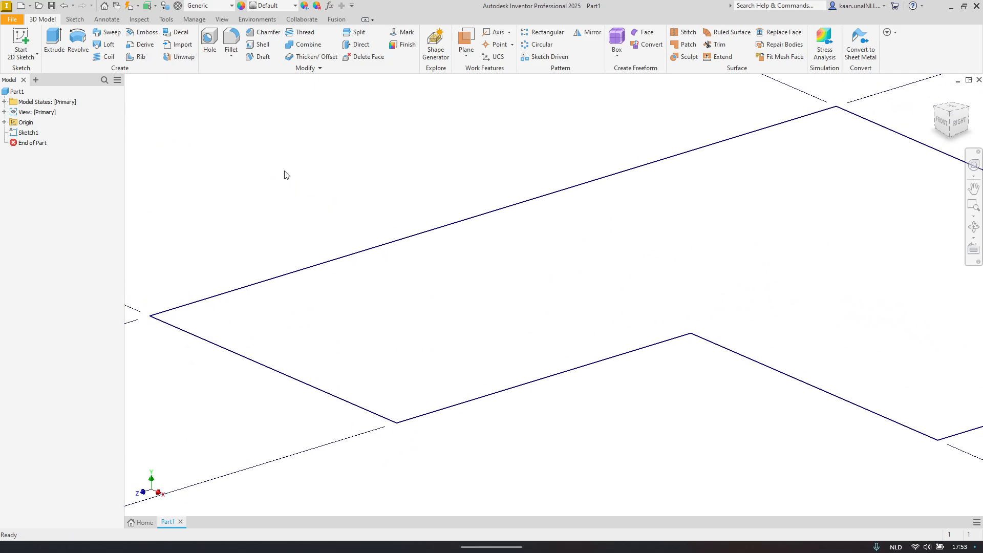
pyautogui.click(10, 23)
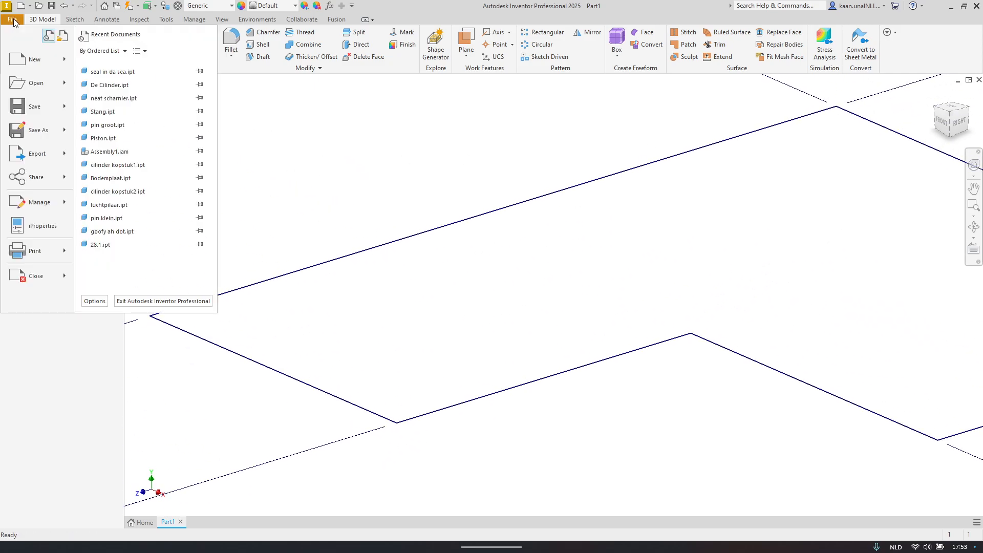
pyautogui.click(23, 59)
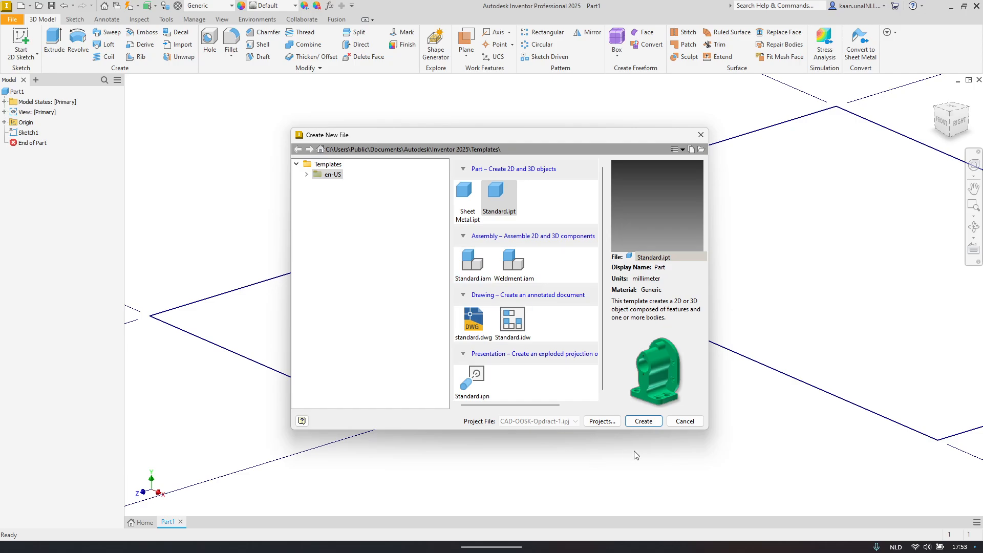
pyautogui.click(641, 423)
# Step: Start a 2D sketch on the new part's XZ plane and check exercise 3.2 in the reference drawing
pyautogui.press('s')
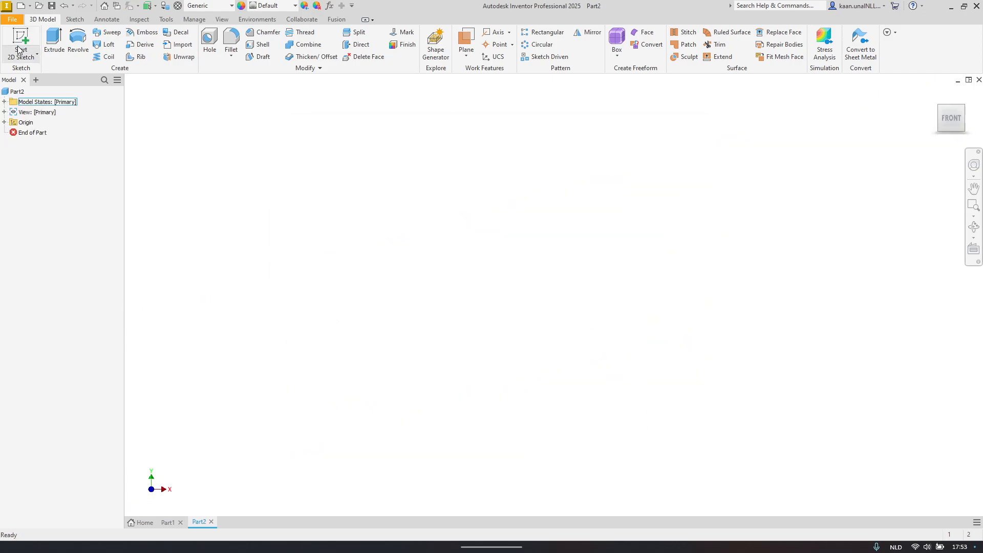
pyautogui.click(560, 323)
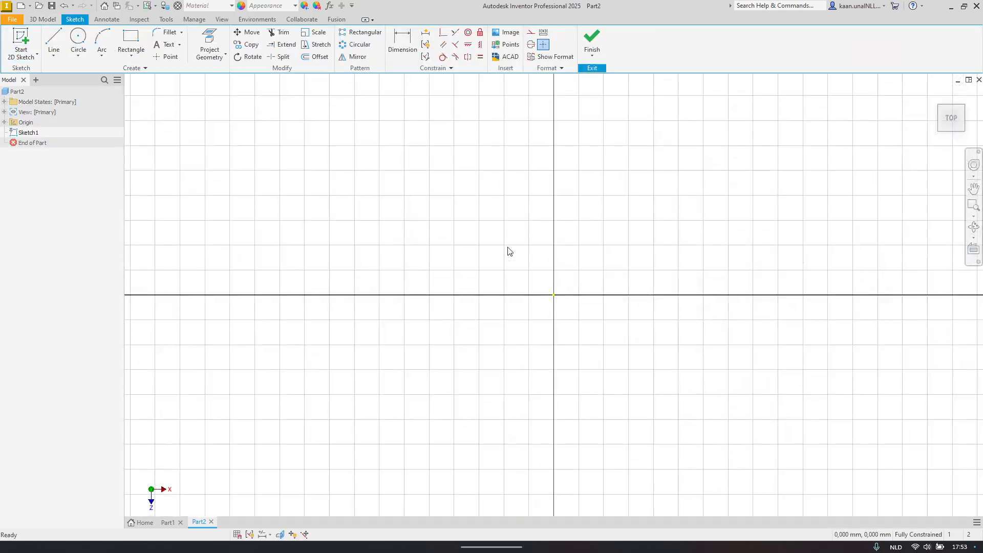
pyautogui.hotkey('alt', 'Tab')
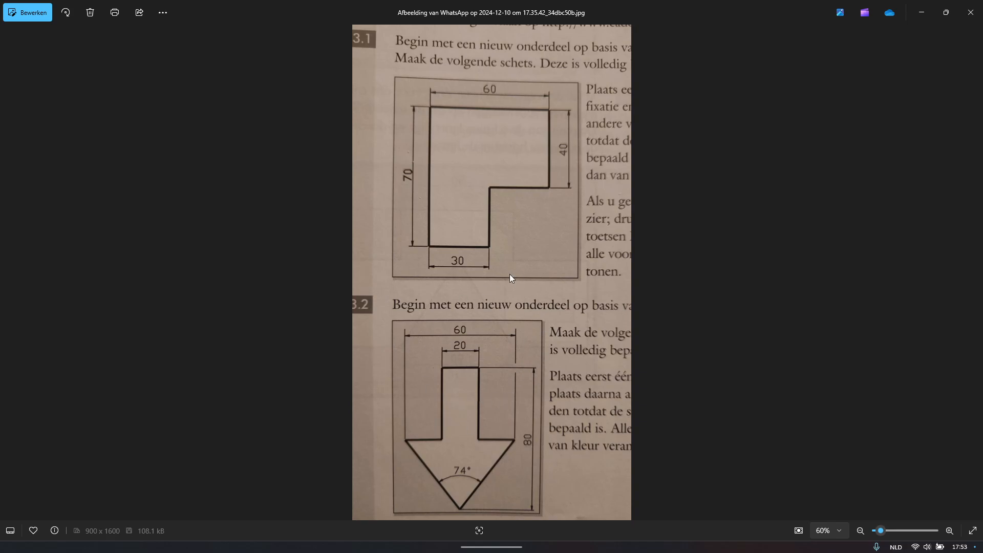
pyautogui.hotkey('alt', 'Tab')
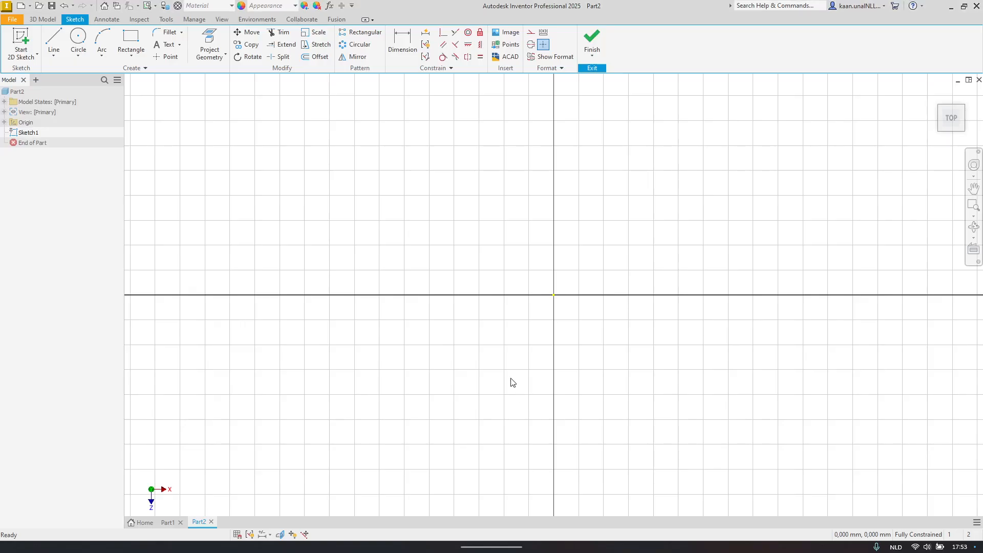
# Step: Consult the arrow drawing and draw connected lines from the origin: top edge about 57 mm, left stem side about 147 mm, left shoulder about 91 mm
pyautogui.click(46, 42)
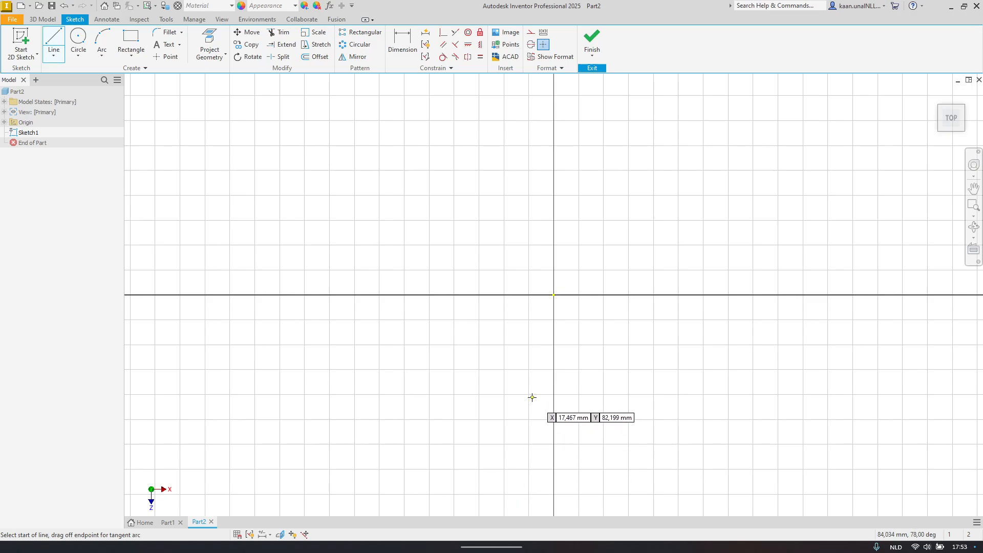
pyautogui.hotkey('alt', 'Tab')
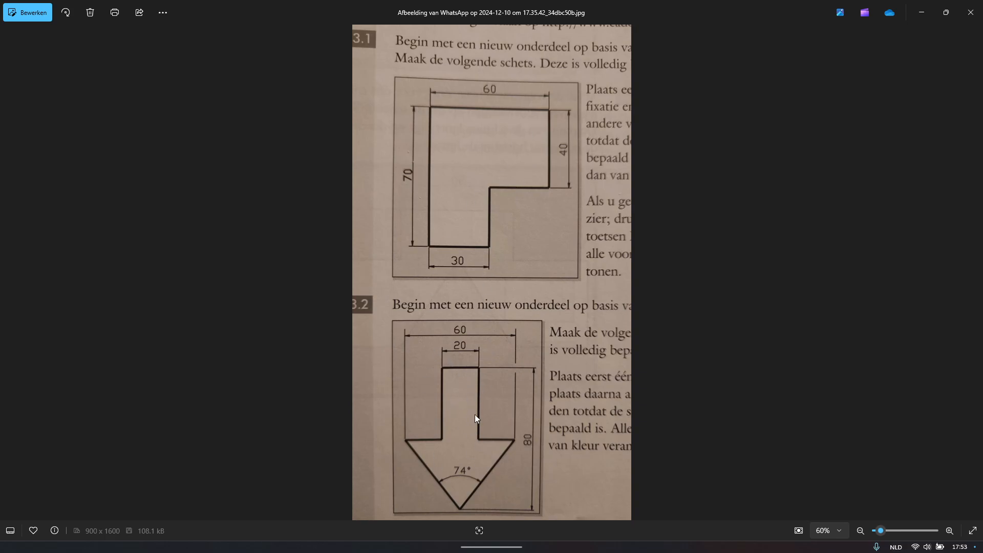
pyautogui.hotkey('alt', 'Tab')
pyautogui.hotkey('alt', 'Tab')
pyautogui.hotkey('alt', 'Tab')
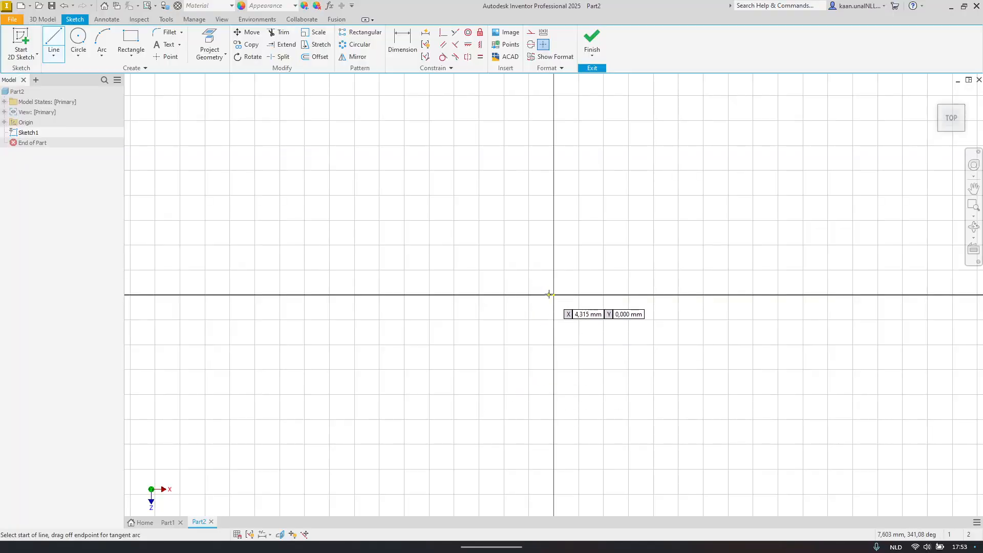
pyautogui.click(553, 295)
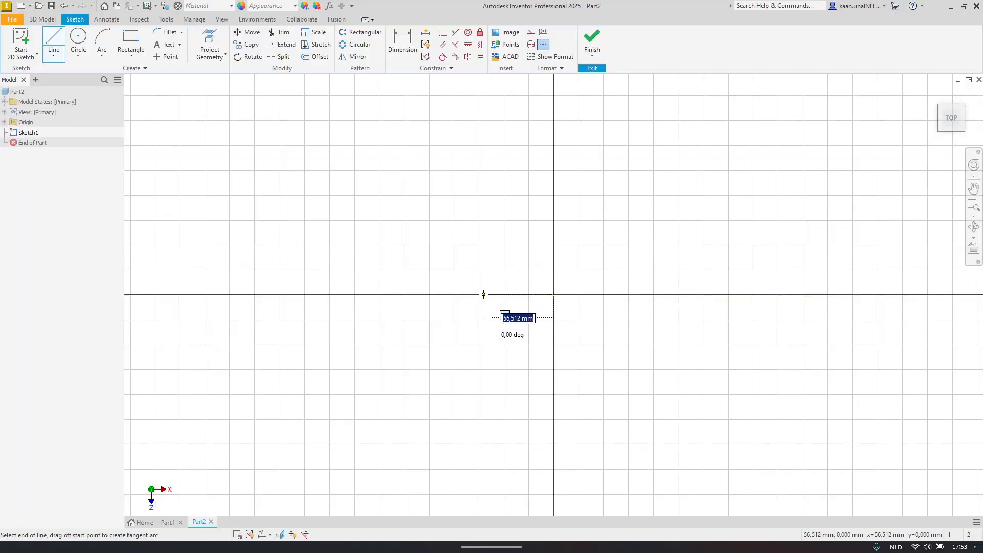
pyautogui.moveTo(478, 393); pyautogui.dragTo(479, 285, button='middle')
pyautogui.click(483, 369)
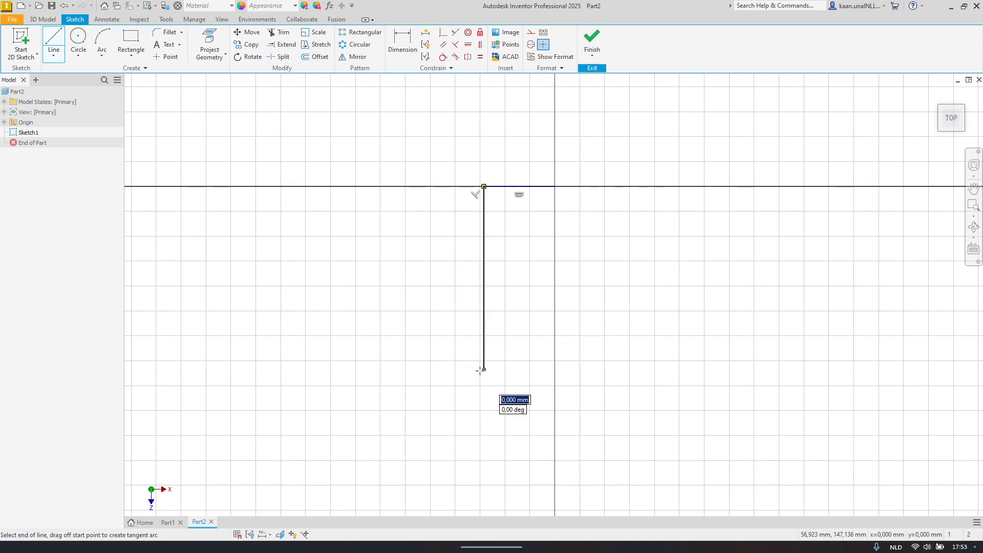
pyautogui.click(371, 370)
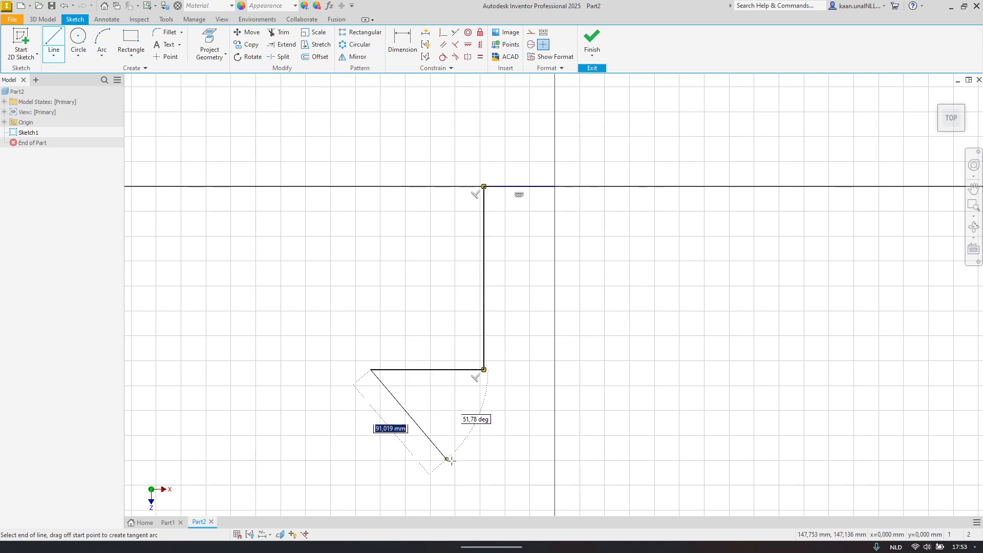
# Step: Continue the arrow outline with both slanted head edges, the right shoulder and the right stem side, closing it at the origin
pyautogui.click(526, 495)
pyautogui.click(660, 373)
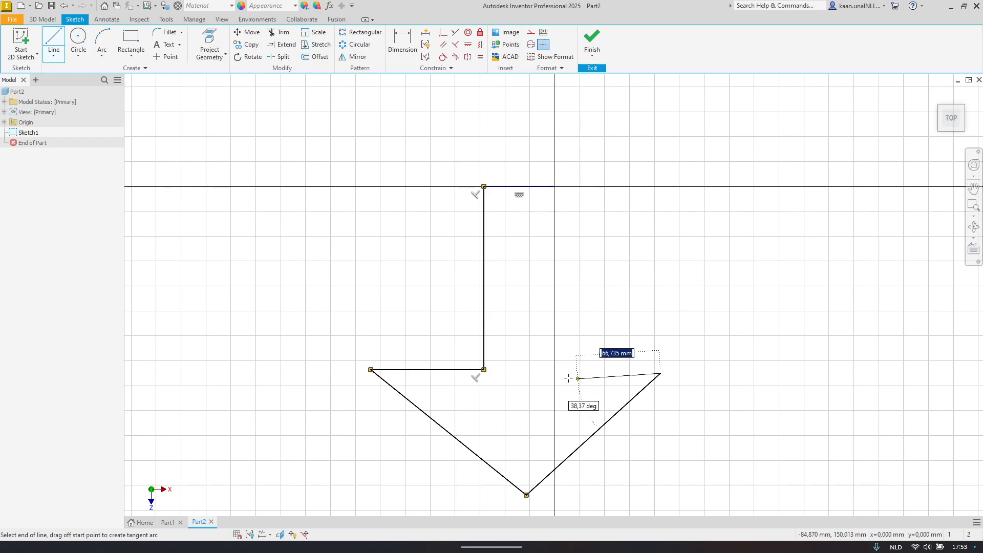
pyautogui.click(536, 369)
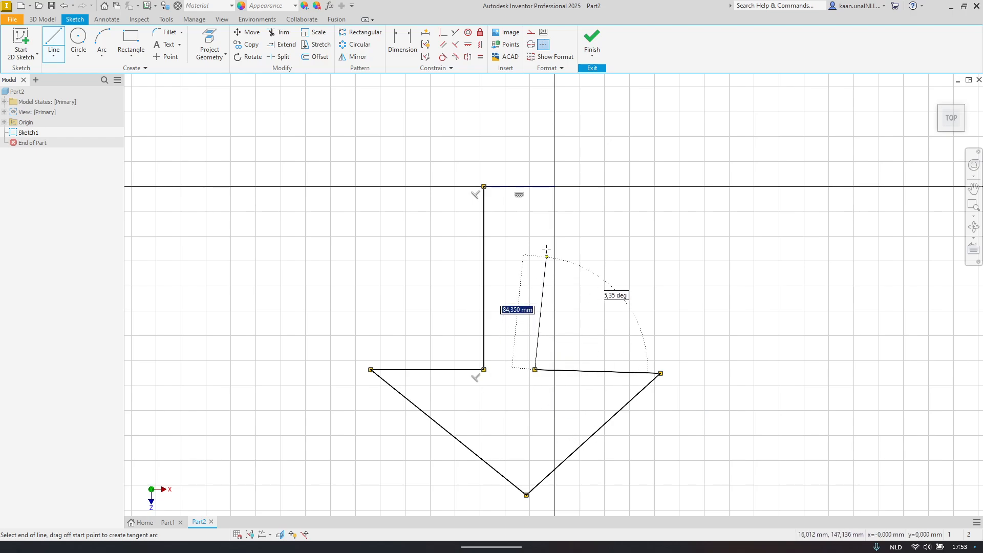
pyautogui.click(555, 186)
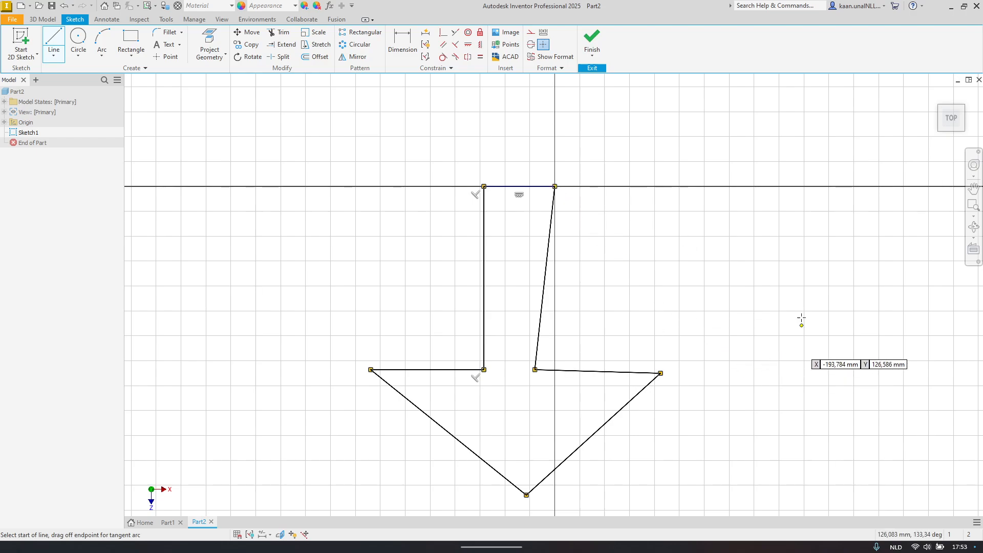
pyautogui.press('Escape')
# Step: Move the right shoulder line so its inner end shifts outward past the vertical axis
pyautogui.moveTo(671, 328); pyautogui.dragTo(640, 288, button='middle')
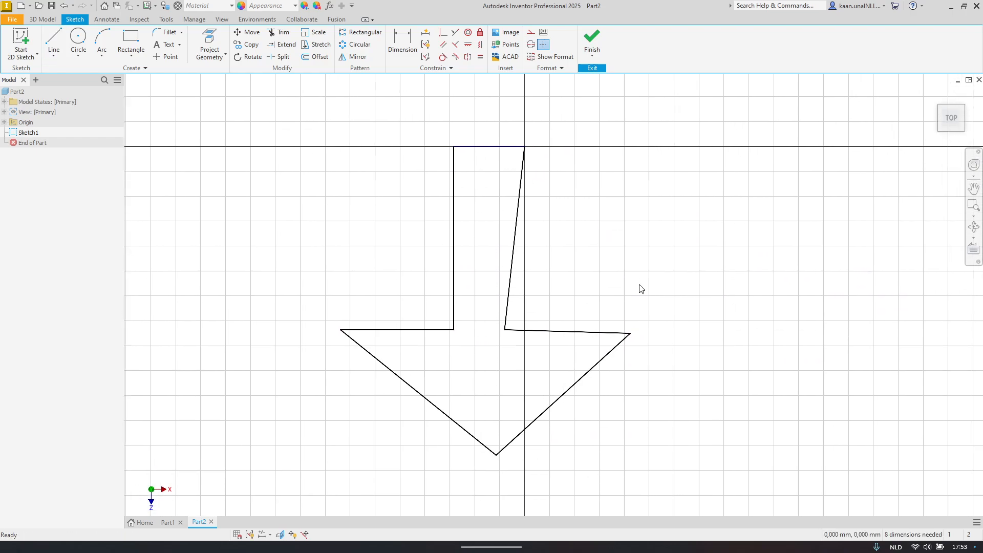
pyautogui.moveTo(554, 329)
pyautogui.mouseDown()
pyautogui.moveTo(644, 310)
pyautogui.moveTo(500, 329)
pyautogui.moveTo(455, 352)
pyautogui.moveTo(571, 334)
pyautogui.mouseUp()
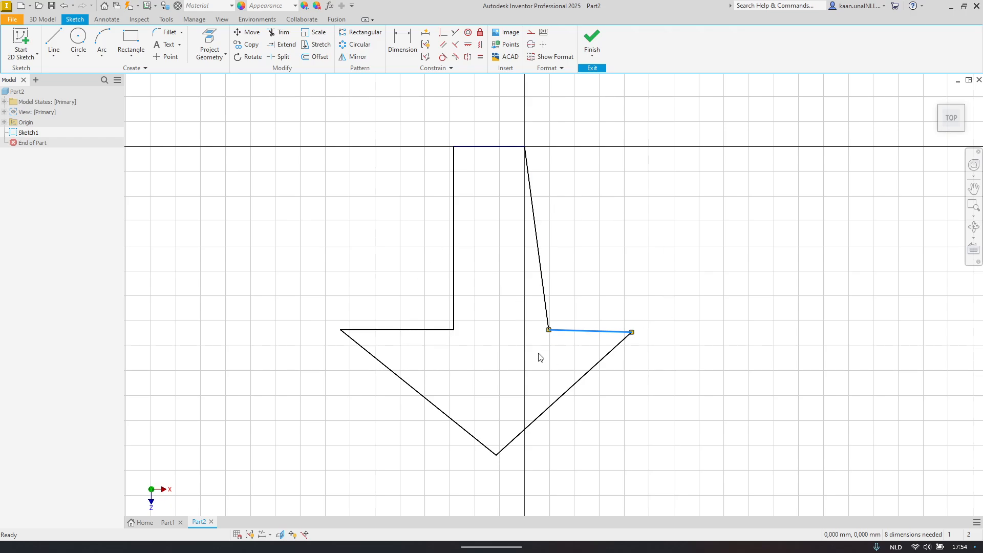
# Step: Check the arrow of exercise 3.2 in the reference drawing and make the two stem sides parallel
pyautogui.hotkey('alt', 'Tab')
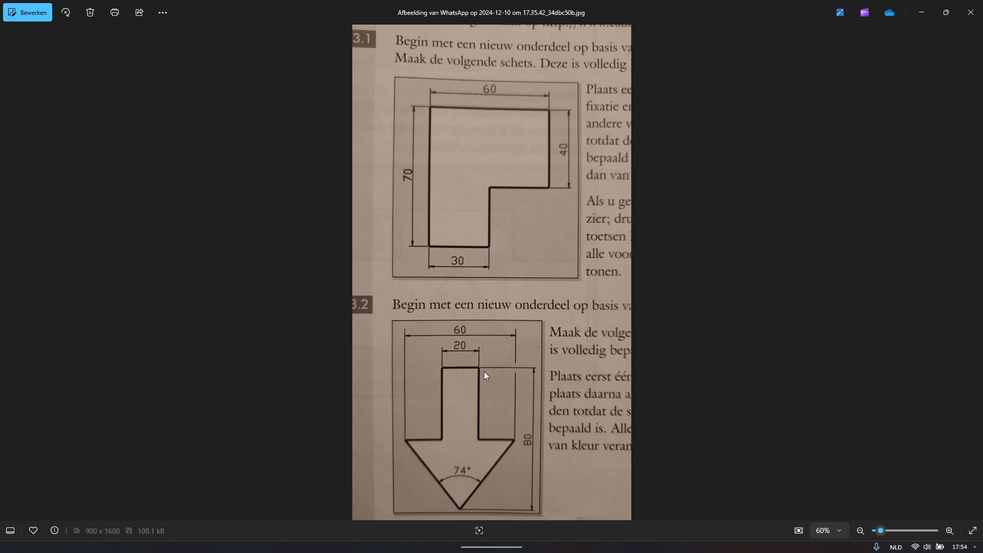
pyautogui.hotkey('alt', 'Tab')
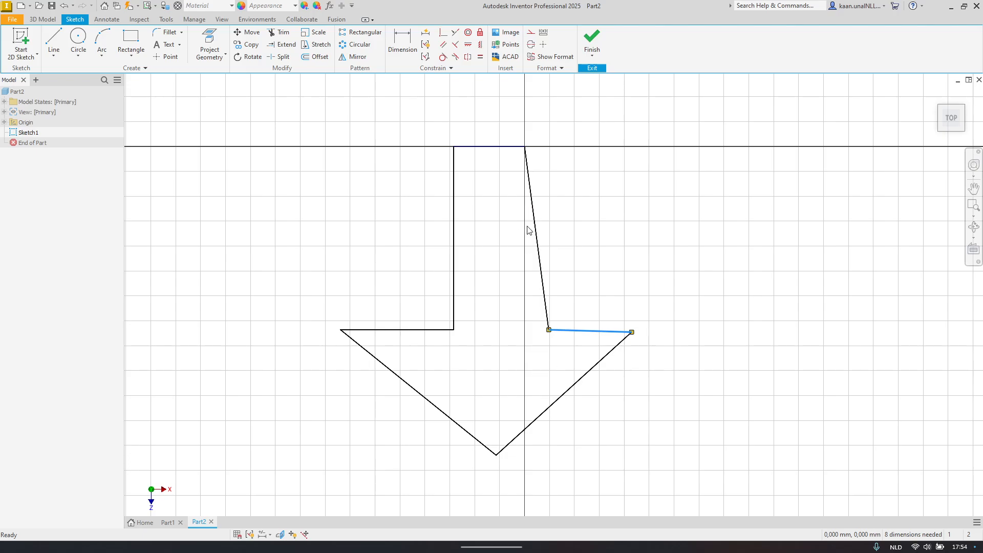
pyautogui.hotkey('alt', 'Tab')
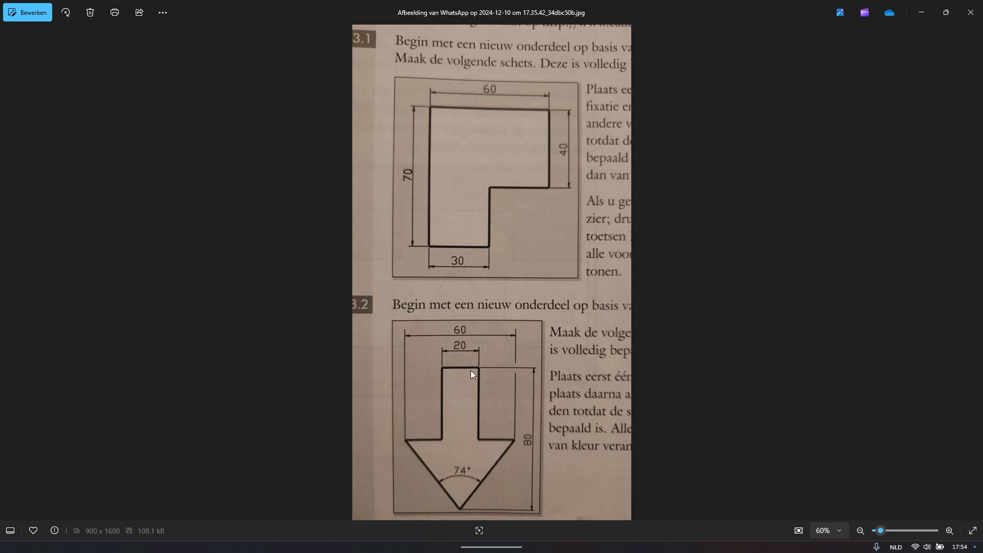
pyautogui.hotkey('alt', 'Tab')
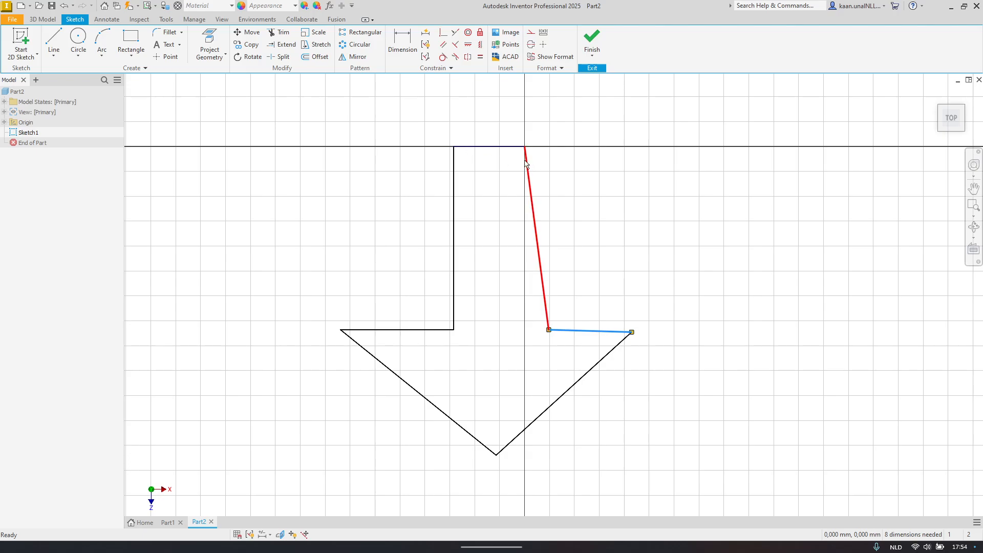
pyautogui.hotkey('alt', 'Tab')
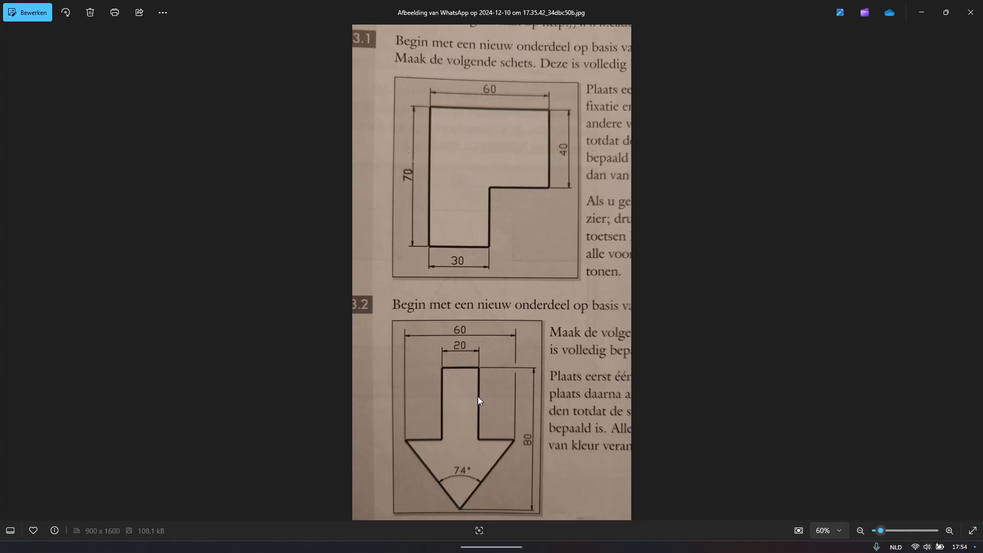
pyautogui.hotkey('alt', 'Tab')
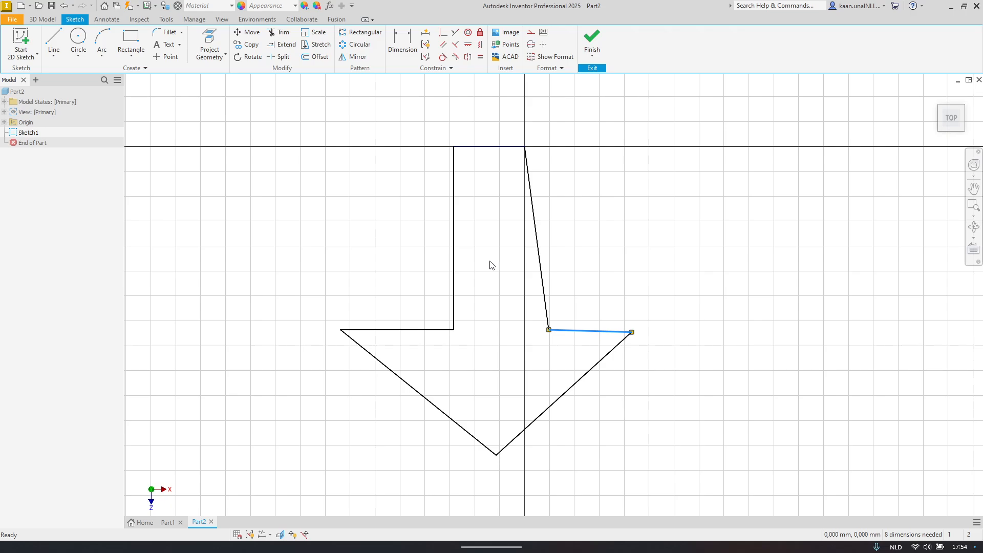
pyautogui.click(443, 46)
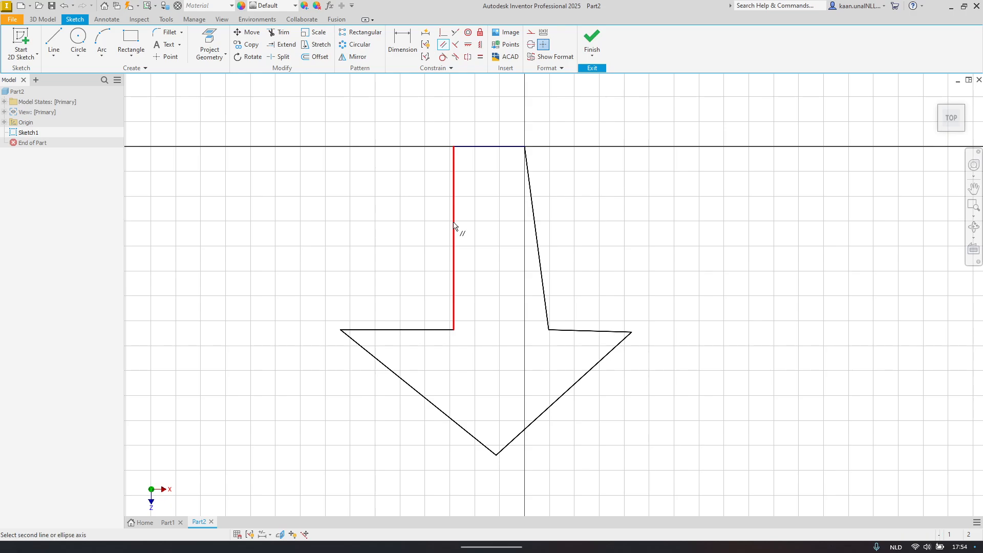
pyautogui.click(455, 225)
pyautogui.click(535, 224)
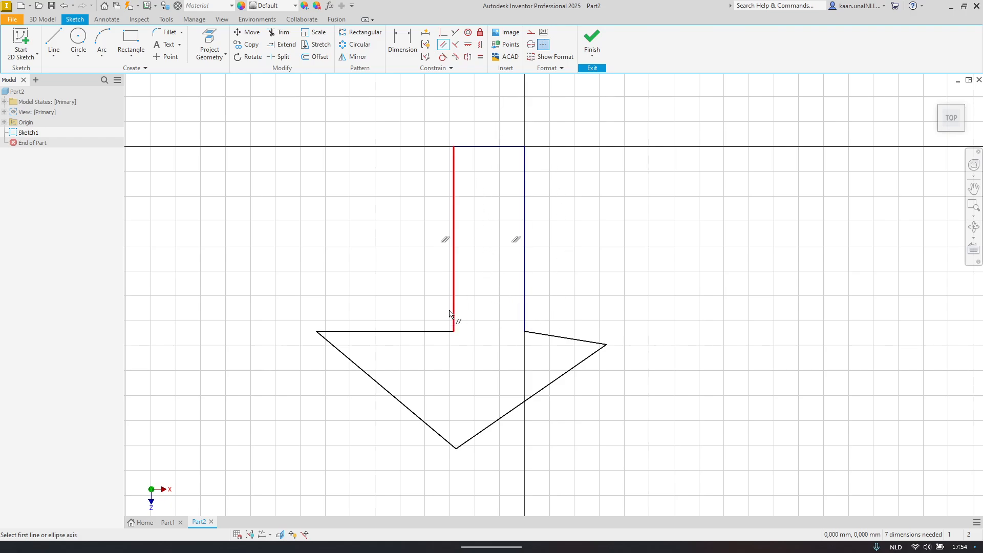
# Step: Try to make the arrow's right shoulder line parallel to the left shoulder line
pyautogui.click(559, 343)
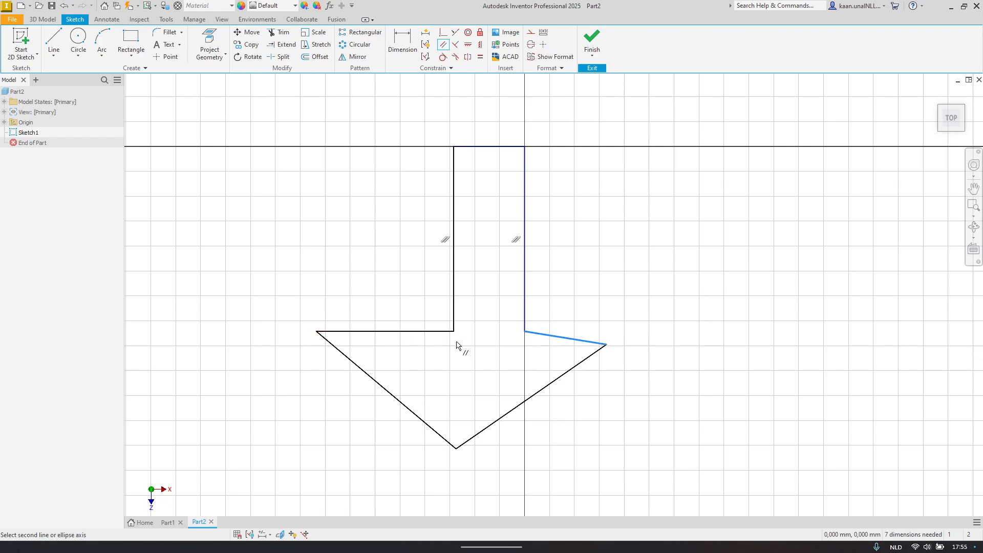
pyautogui.click(431, 336)
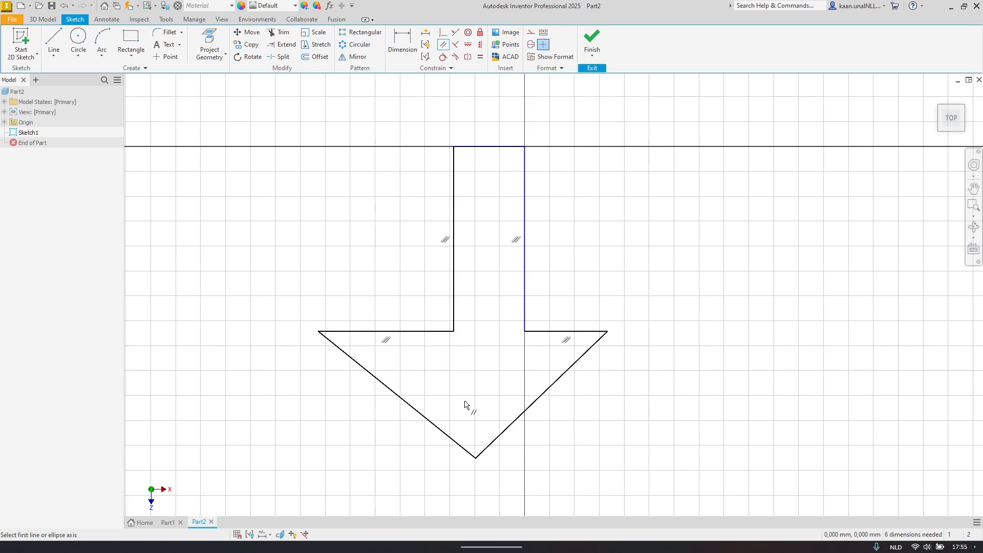
pyautogui.hotkey('ctrl', 'z')
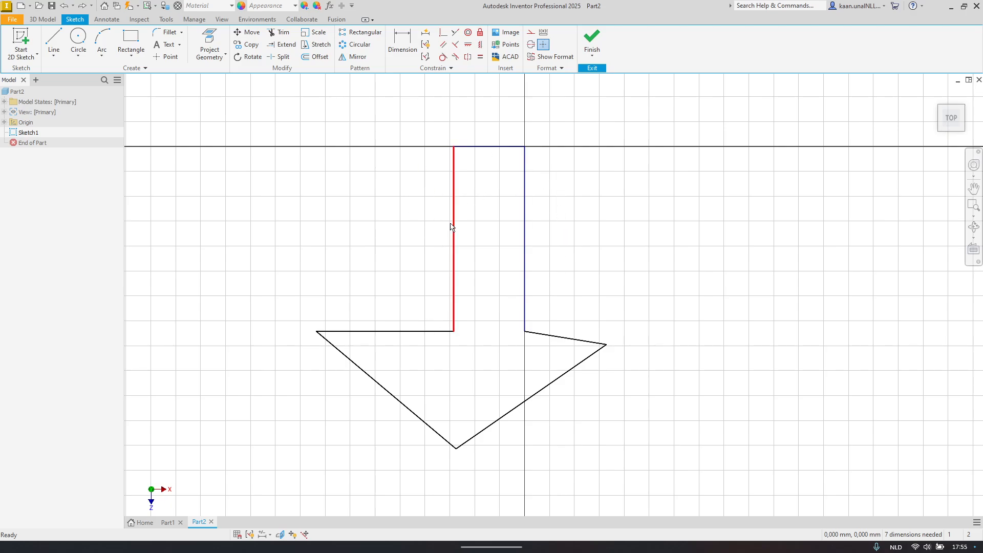
# Step: Widen the stem to about 72 mm by moving its left side outward, and try moving its right side and top edge
pyautogui.moveTo(451, 226)
pyautogui.mouseDown()
pyautogui.moveTo(401, 215)
pyautogui.moveTo(446, 217)
pyautogui.moveTo(434, 225)
pyautogui.mouseUp()
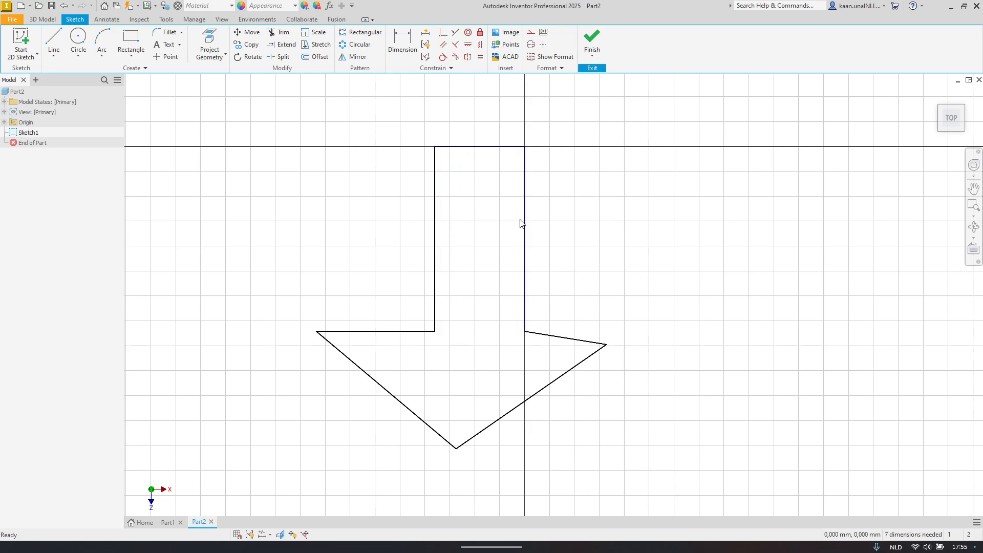
pyautogui.moveTo(525, 222)
pyautogui.mouseDown()
pyautogui.moveTo(542, 211)
pyautogui.moveTo(532, 209)
pyautogui.mouseUp()
pyautogui.click(500, 160)
pyautogui.moveTo(491, 147); pyautogui.dragTo(489, 112)
pyautogui.click(490, 210)
# Step: Check the reference drawing and dimension the distance between the two stem sides as 20 mm, above the arrow
pyautogui.hotkey('alt', 'Tab')
pyautogui.hotkey('alt', 'Tab')
pyautogui.press('d')
pyautogui.click(433, 252)
pyautogui.click(525, 264)
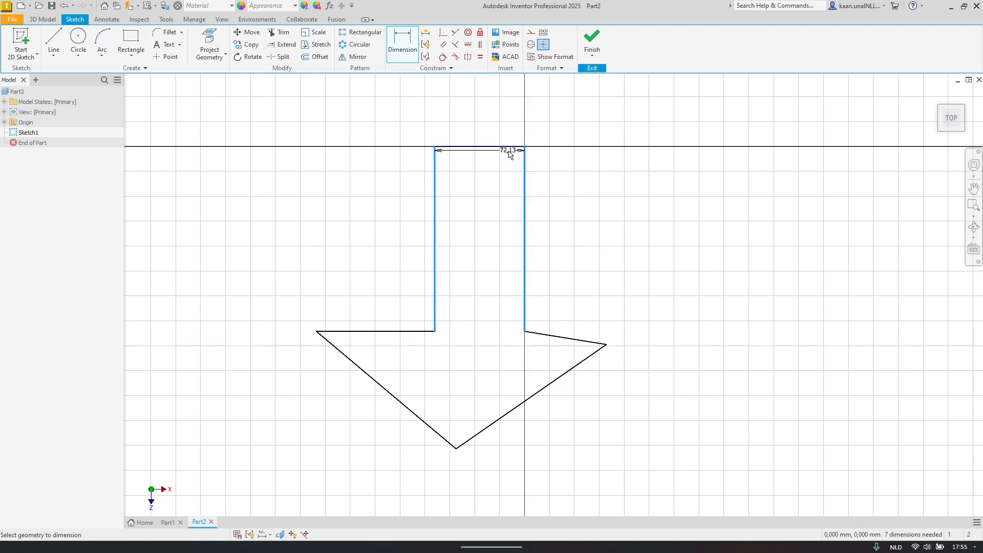
pyautogui.click(507, 117)
pyautogui.write('20')
pyautogui.press('Return')
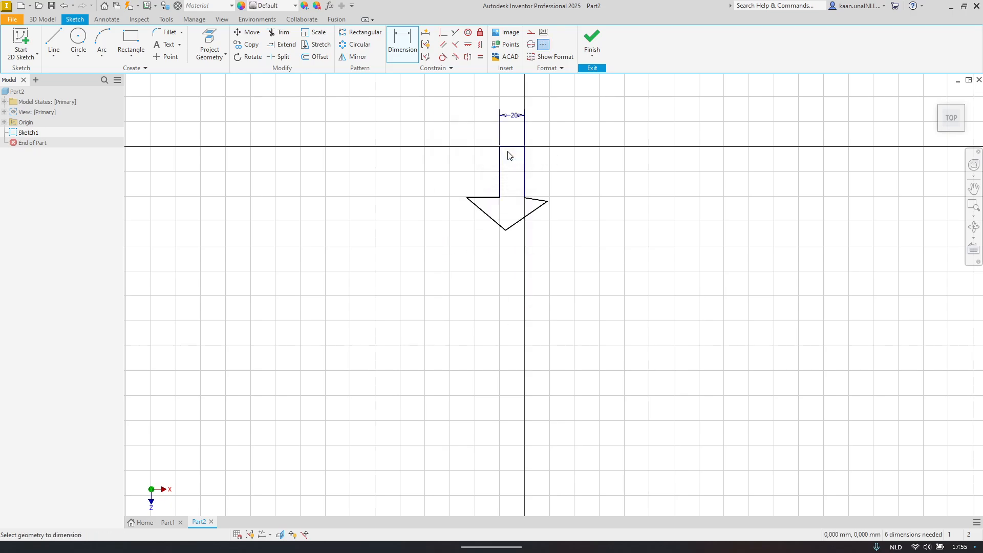
# Step: Check the reference drawing and dimension the horizontal distance between the arrowhead's outer corners as 60 mm
pyautogui.scroll(-5, 521, 148)
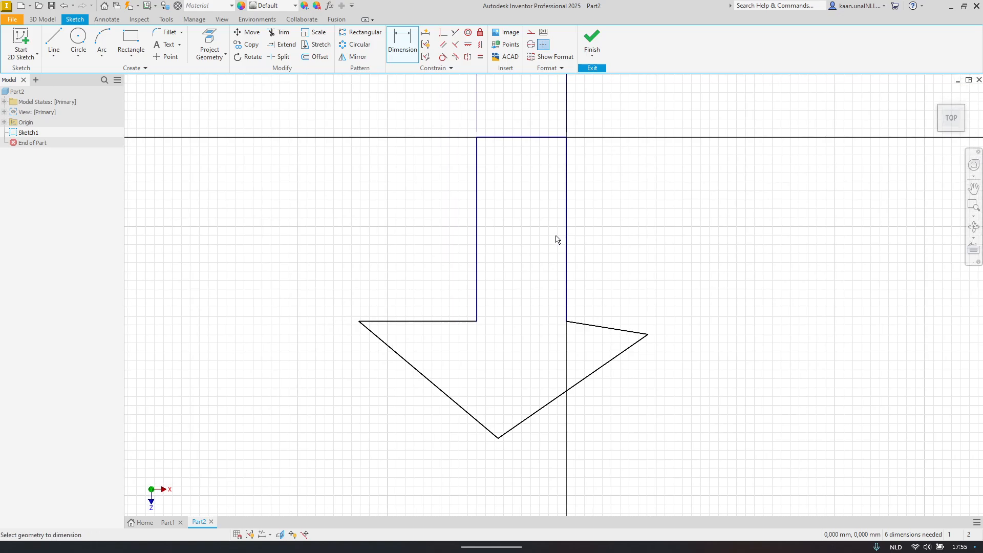
pyautogui.hotkey('alt', 'Tab')
pyautogui.hotkey('alt', 'Tab')
pyautogui.click(360, 323)
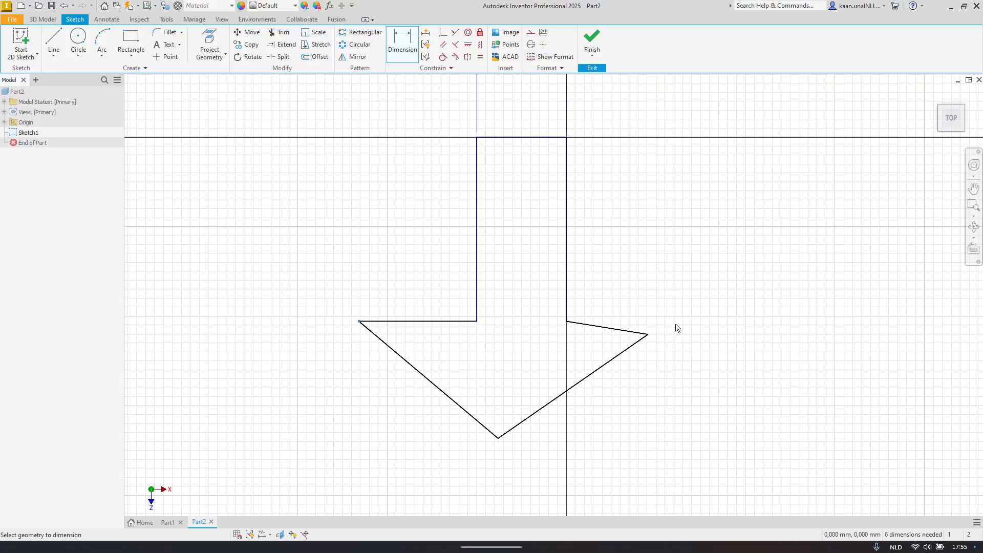
pyautogui.click(649, 334)
pyautogui.click(660, 110)
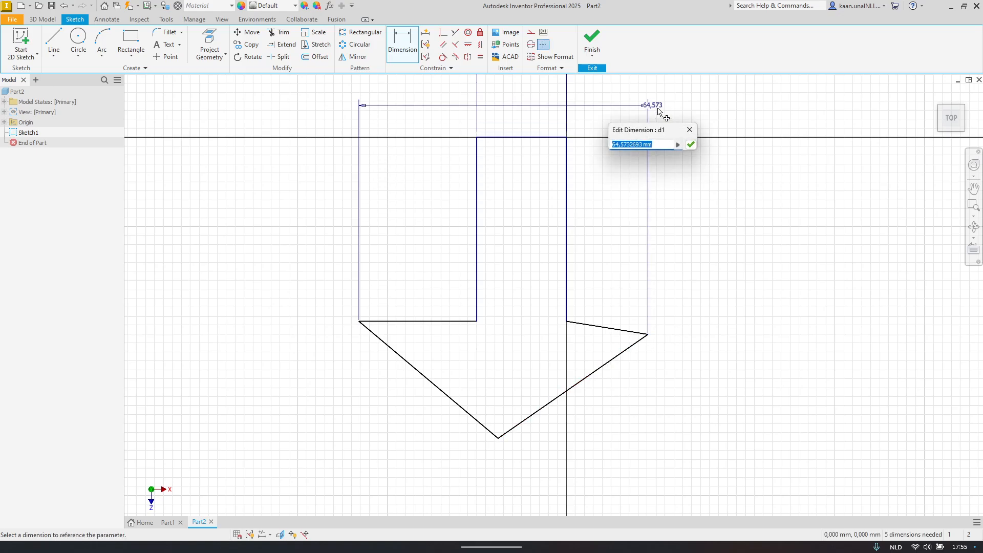
pyautogui.write('60')
pyautogui.press('Return')
# Step: Check the reference drawing and dimension the arrow's overall height from the stem's top edge to the tip as 80 mm
pyautogui.hotkey('alt', 'Tab')
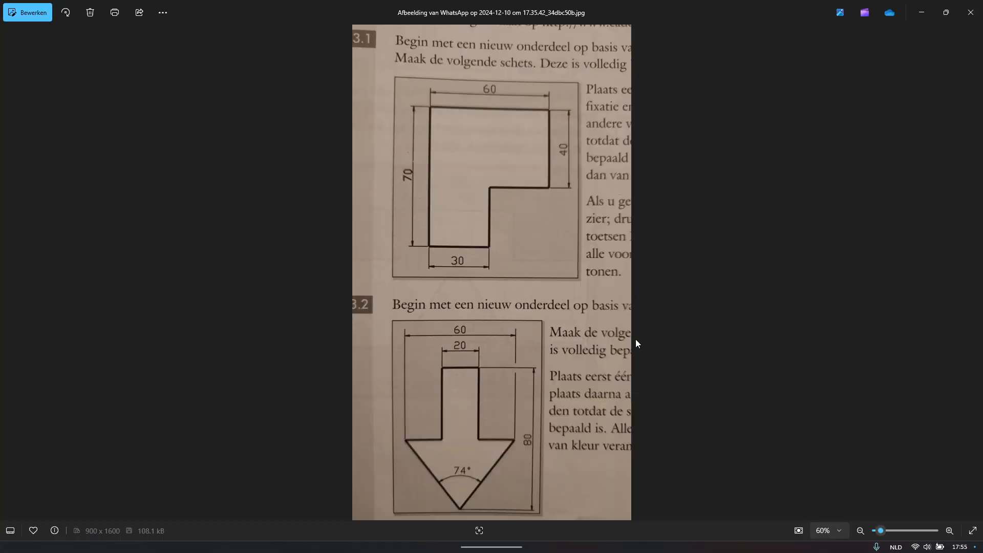
pyautogui.hotkey('alt', 'Tab')
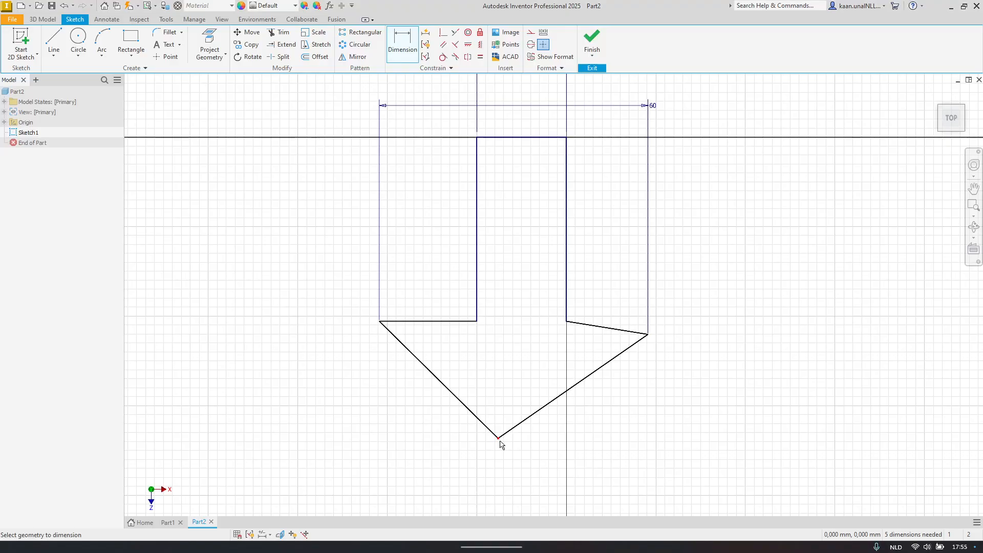
pyautogui.click(498, 439)
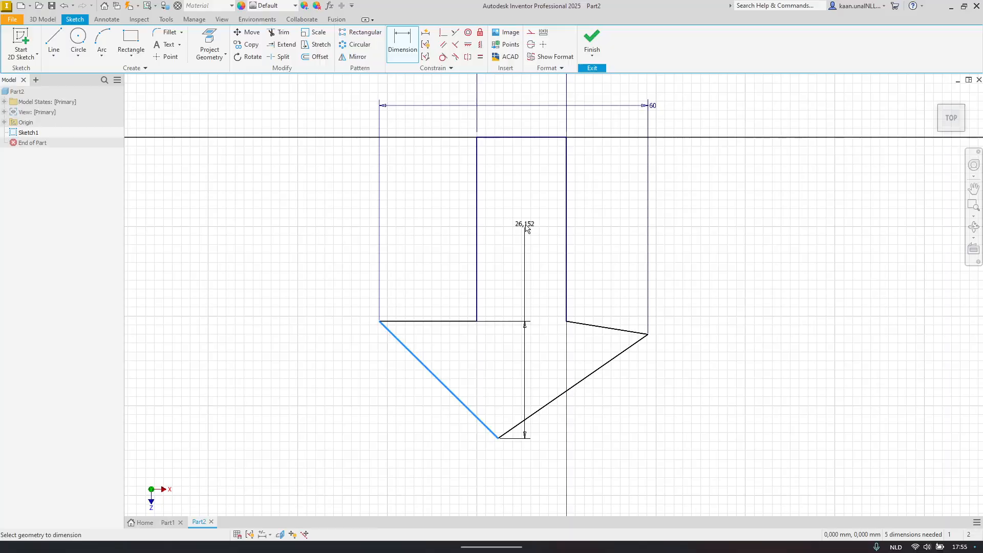
pyautogui.hotkey('alt', 'Tab')
pyautogui.hotkey('alt', 'Tab')
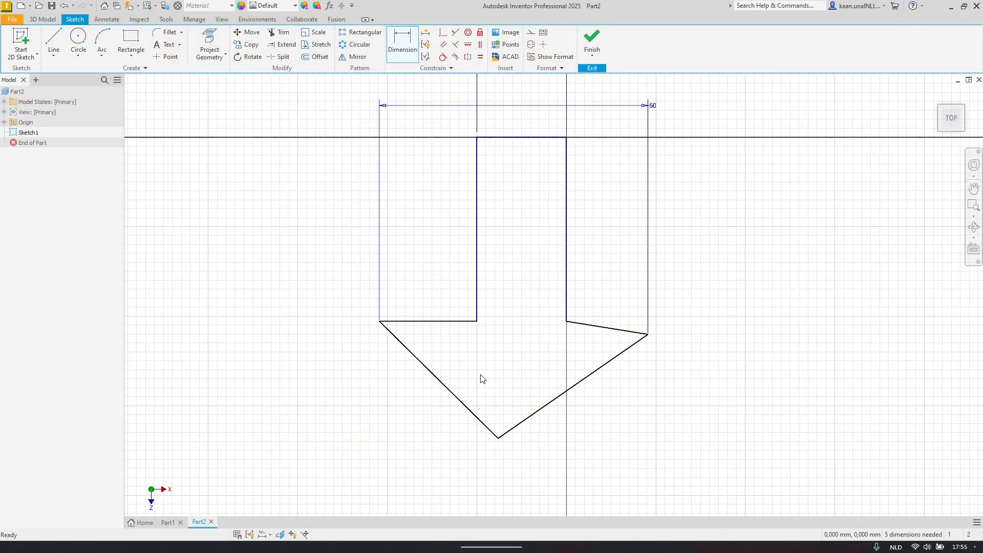
pyautogui.click(498, 439)
pyautogui.click(540, 137)
pyautogui.click(780, 235)
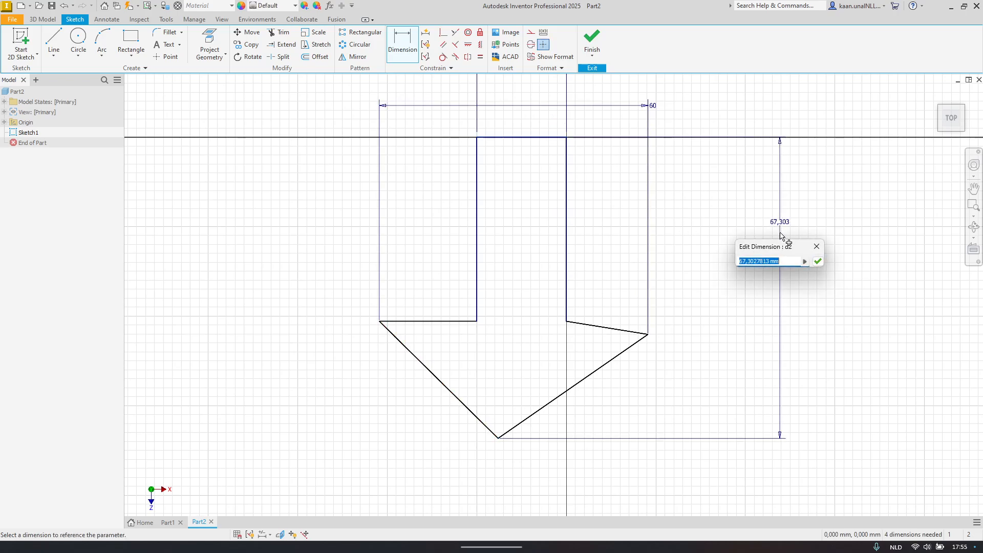
pyautogui.write('80')
pyautogui.press('Return')
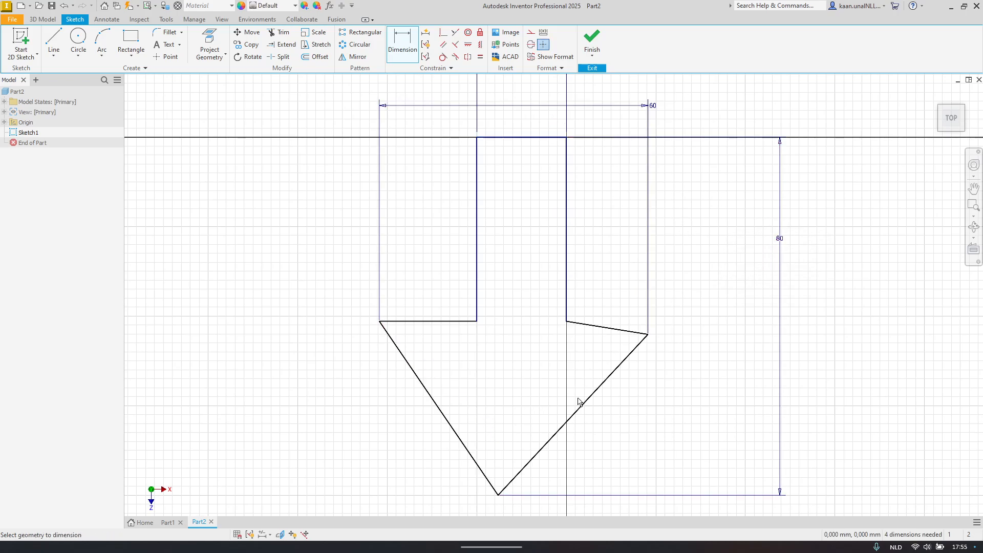
# Step: Look through the open reference images for exercise 3.2 and check the angle at the arrow's tip
pyautogui.hotkey('alt', 'Tab')
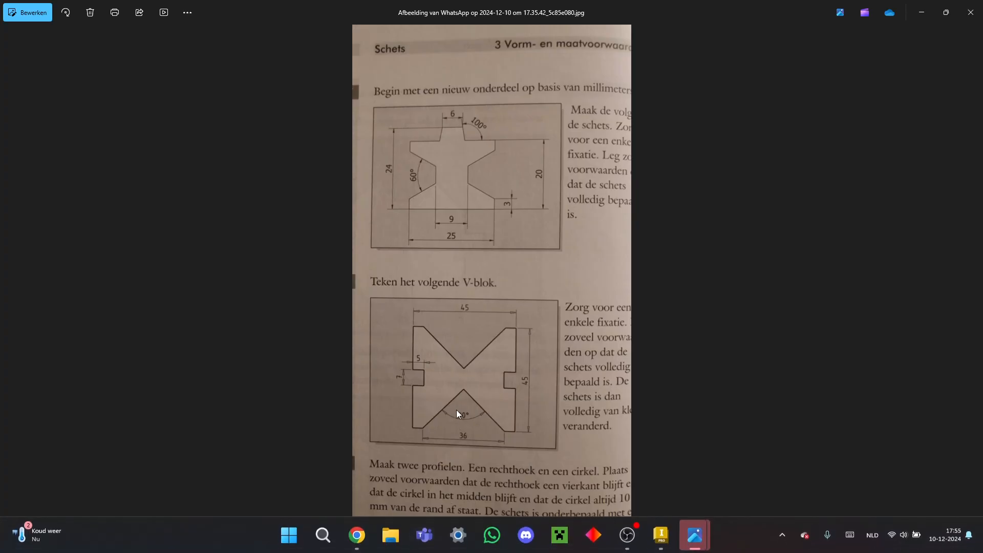
pyautogui.hotkey('alt', 'Tab')
pyautogui.hotkey('alt', 'Tab')
pyautogui.hotkey('alt', 'Tab')
pyautogui.hotkey('alt', 'Tab')
pyautogui.hotkey('alt', 'Tab')
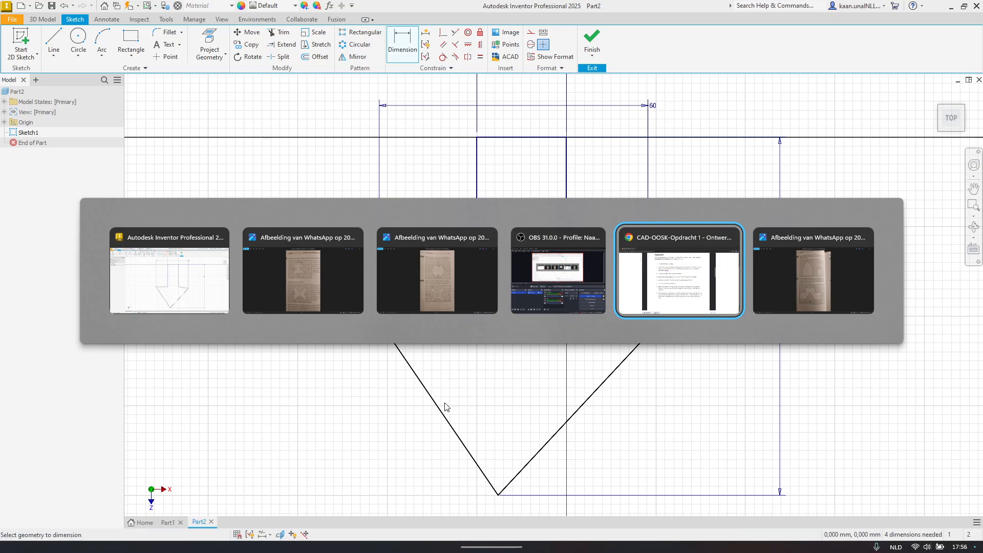
pyautogui.hotkey('alt', 'Tab')
pyautogui.hotkey('alt', 'Tab')
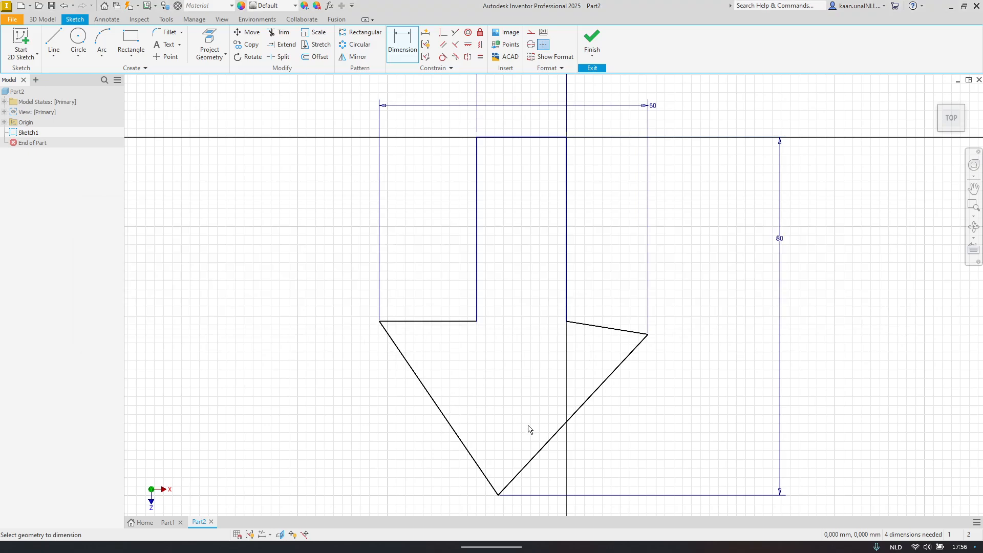
# Step: Dimension the angle between the arrowhead's two slanted edges as 74°
pyautogui.click(544, 447)
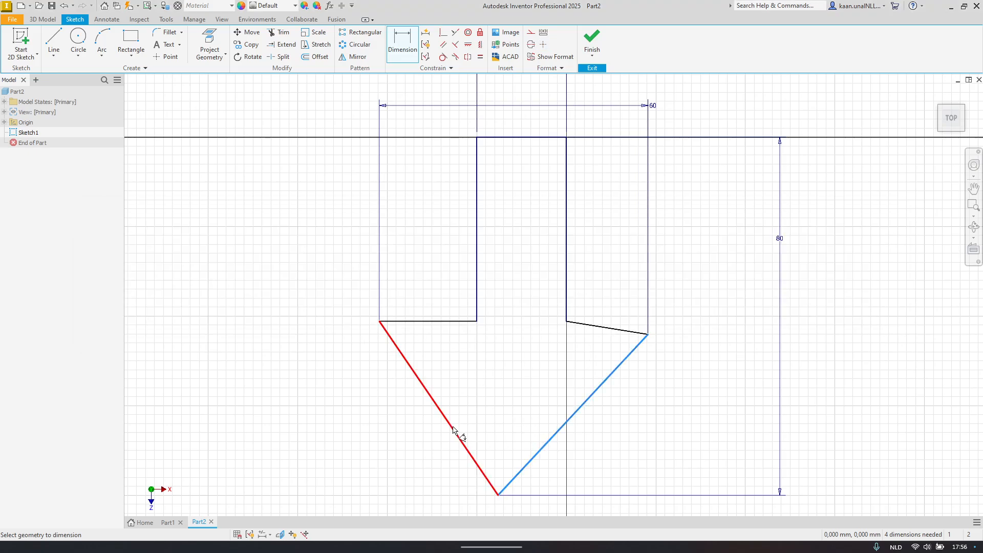
pyautogui.click(459, 436)
pyautogui.click(504, 365)
pyautogui.write('74')
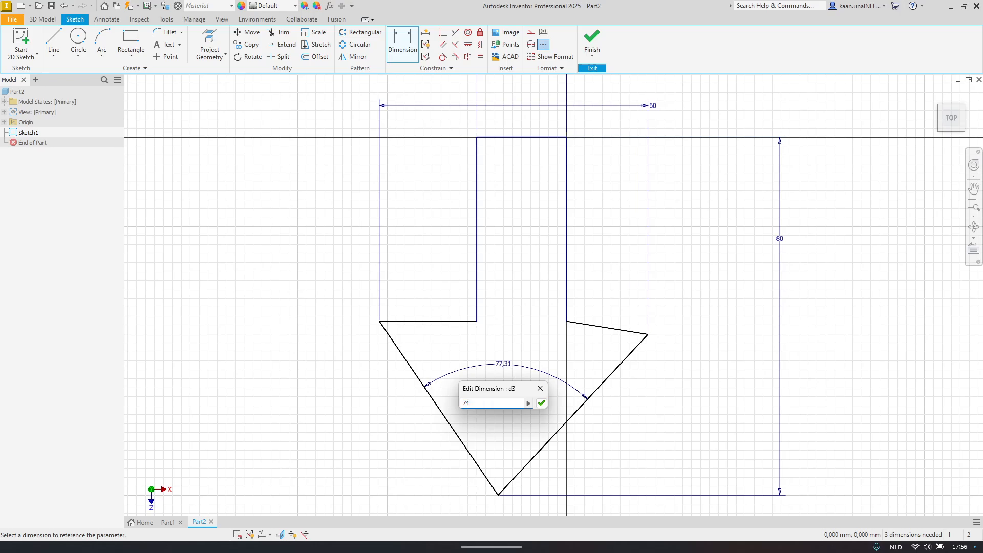
pyautogui.press('Return')
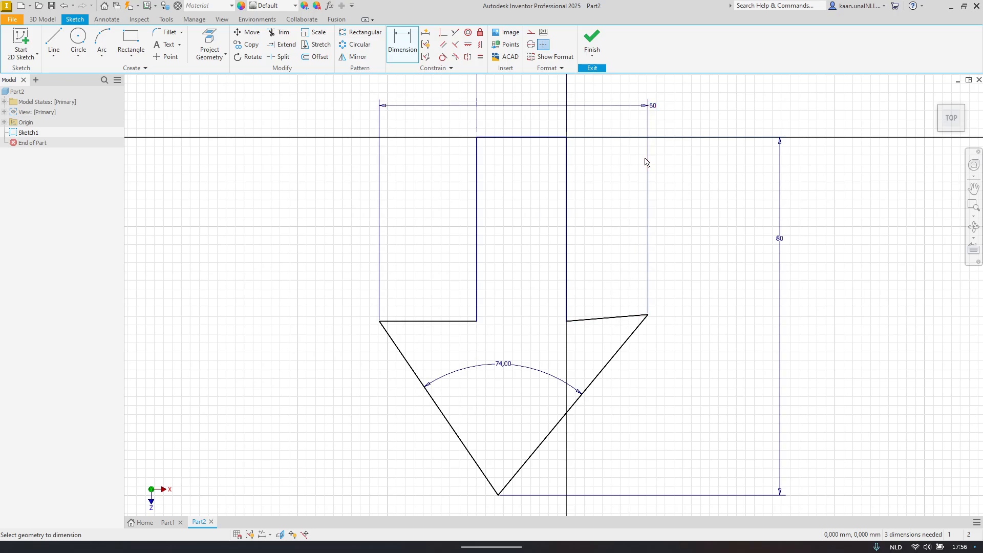
# Step: Apply a Collinear constraint between the arrow's left and right shoulder lines
pyautogui.moveTo(645, 162)
pyautogui.mouseDown(button='middle')
pyautogui.moveTo(605, 242)
pyautogui.moveTo(588, 189)
pyautogui.moveTo(604, 116)
pyautogui.moveTo(600, 137)
pyautogui.mouseUp(button='middle')
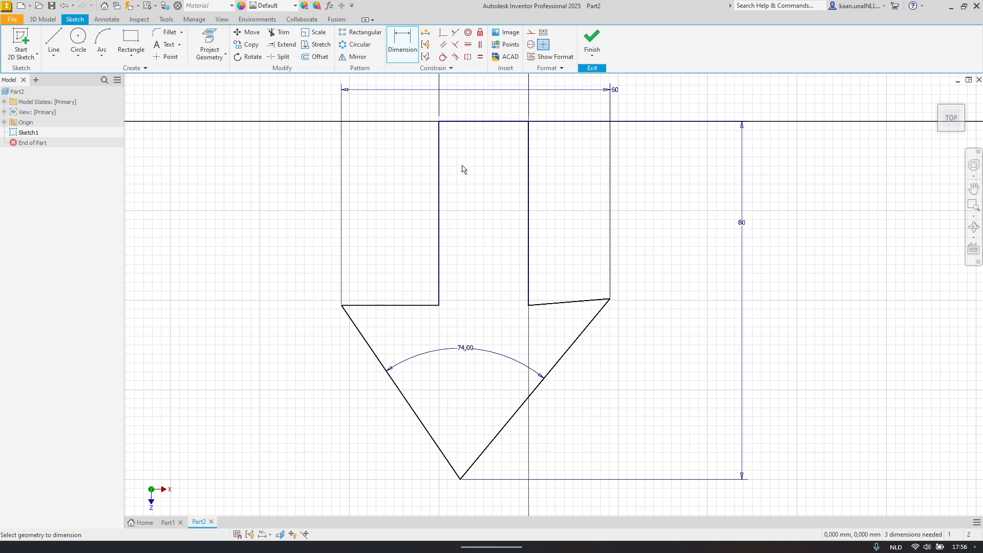
pyautogui.click(443, 50)
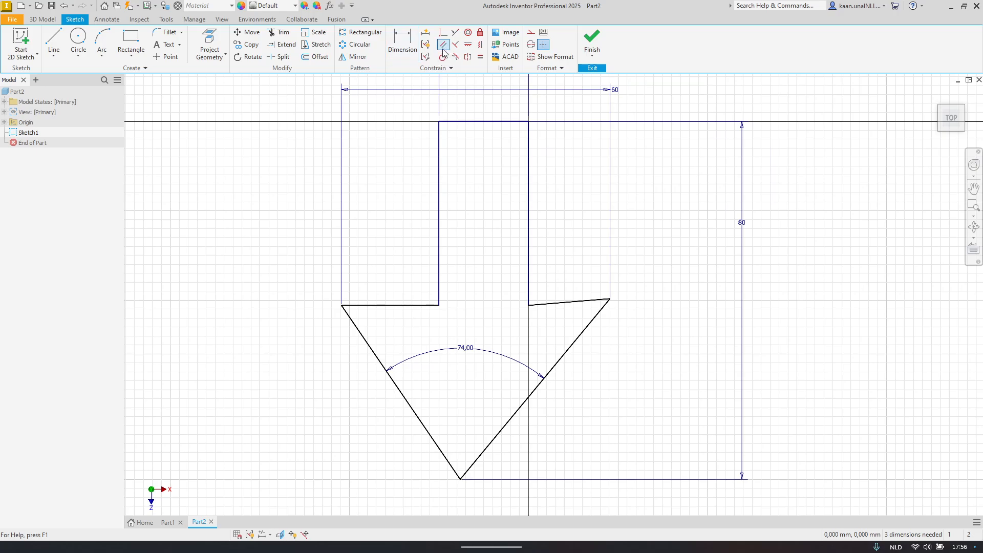
pyautogui.click(445, 45)
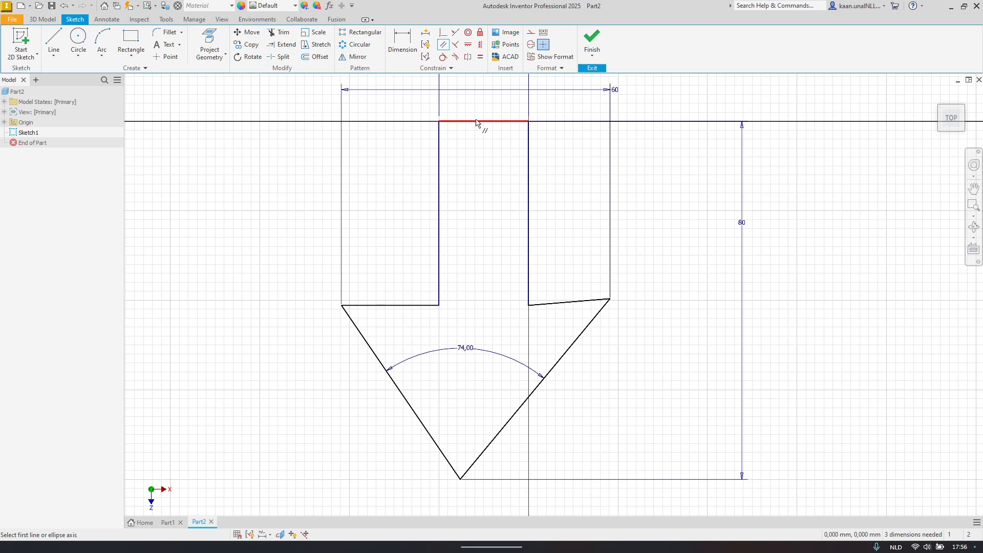
pyautogui.click(457, 33)
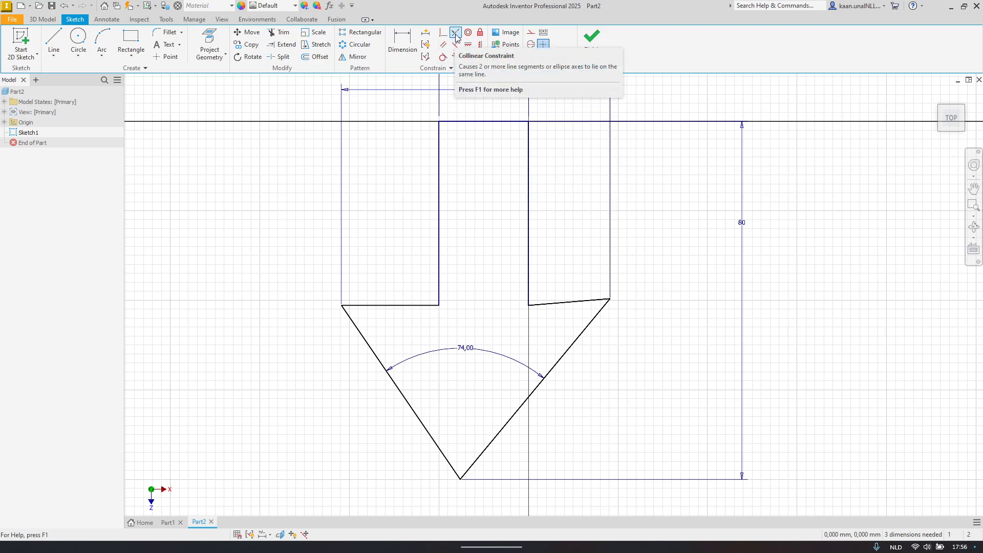
pyautogui.click(410, 306)
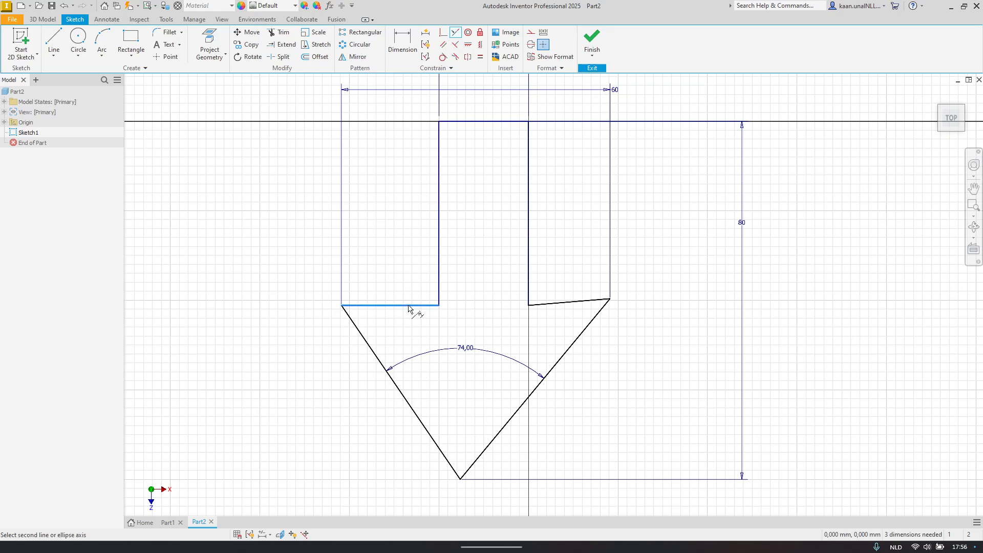
pyautogui.click(573, 301)
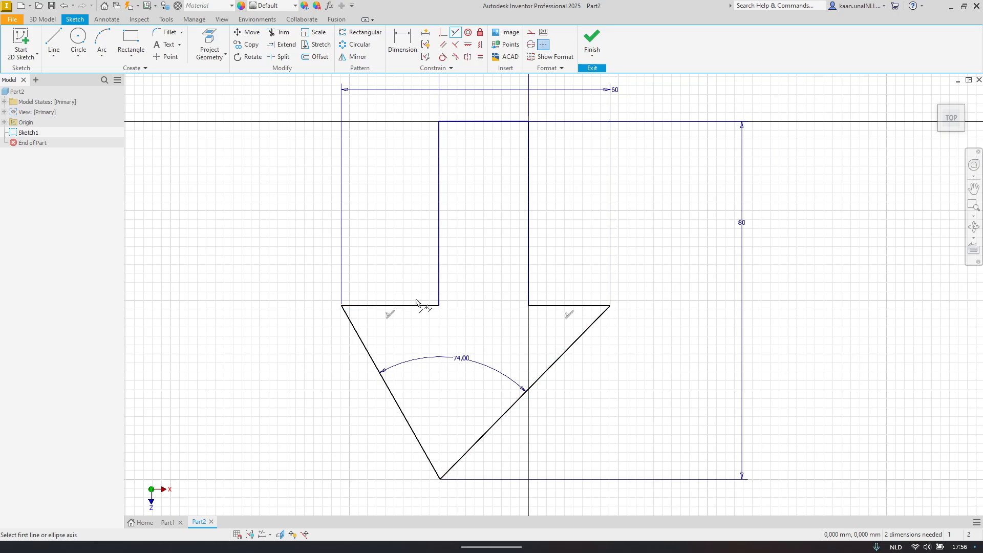
# Step: Apply an Equal constraint between the arrow's left and right shoulder lines
pyautogui.press('Escape')
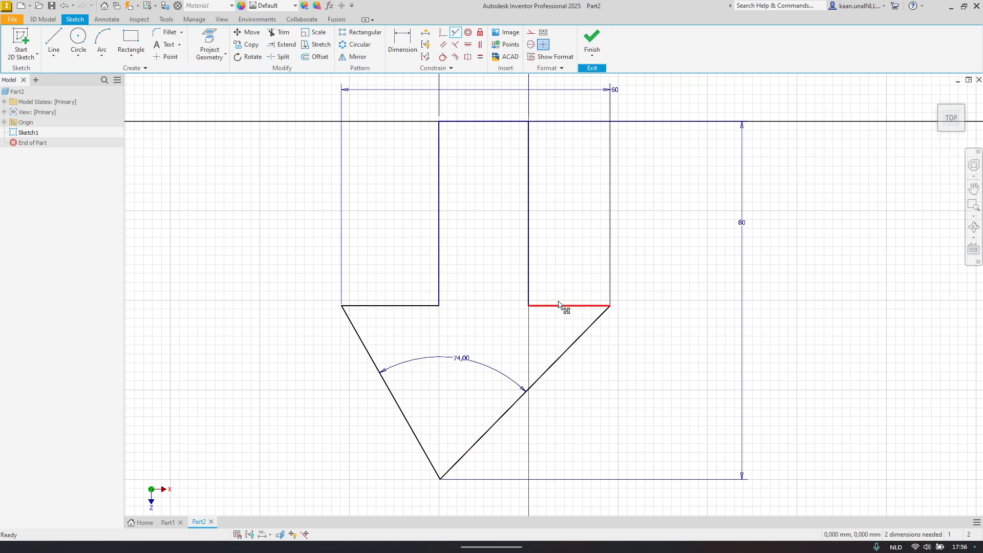
pyautogui.moveTo(564, 306)
pyautogui.mouseDown()
pyautogui.moveTo(560, 333)
pyautogui.moveTo(563, 297)
pyautogui.moveTo(563, 325)
pyautogui.moveTo(590, 277)
pyautogui.moveTo(562, 351)
pyautogui.moveTo(592, 359)
pyautogui.moveTo(567, 279)
pyautogui.moveTo(565, 312)
pyautogui.mouseUp()
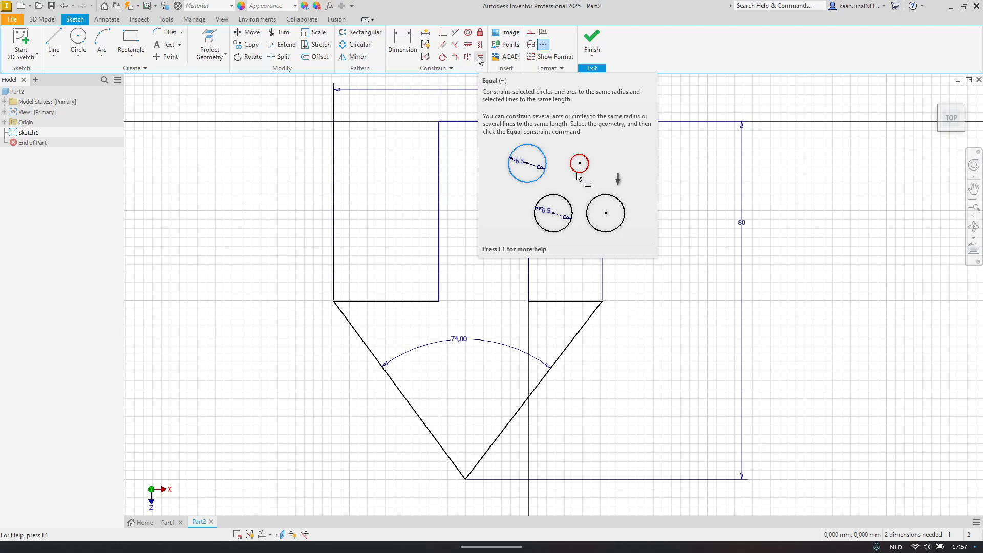
pyautogui.click(481, 59)
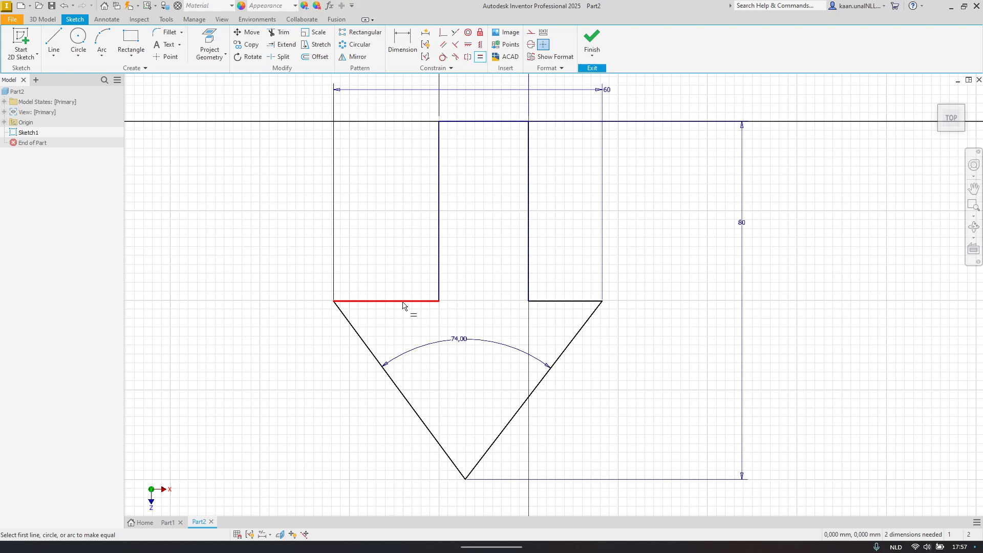
pyautogui.click(403, 302)
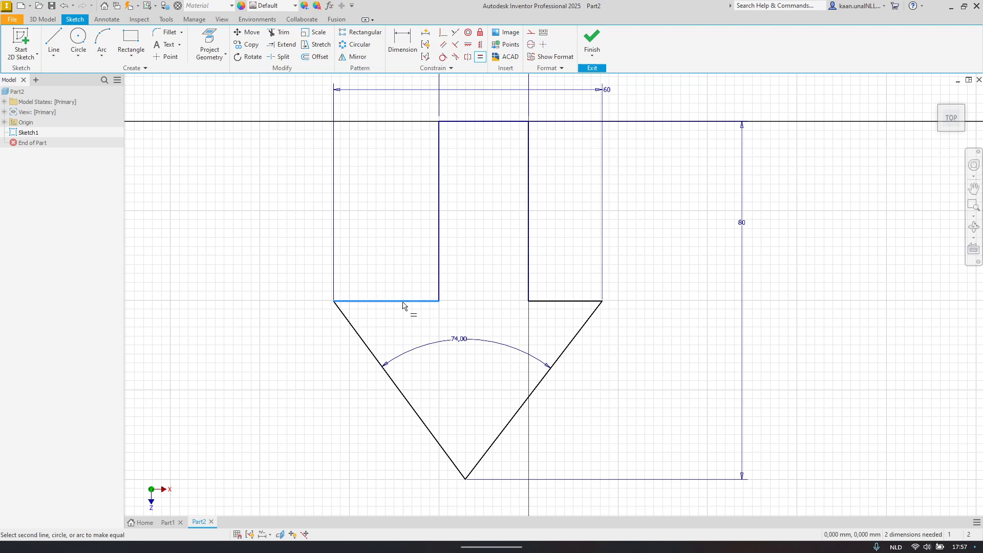
pyautogui.click(542, 302)
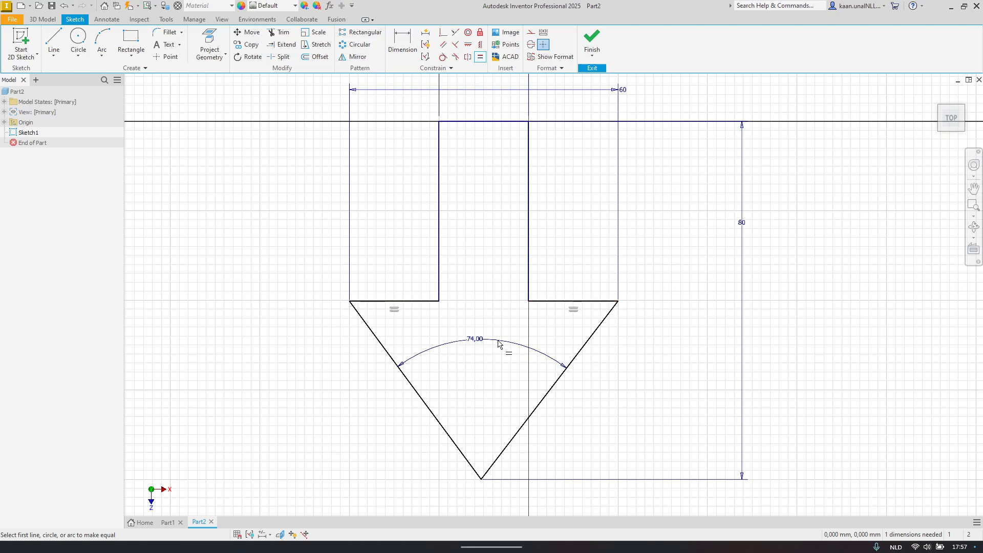
pyautogui.press('Escape')
# Step: Test the arrowhead's slanted edges, the shoulder lines and the stem lines one by one for remaining freedom of movement
pyautogui.moveTo(495, 461); pyautogui.dragTo(527, 438)
pyautogui.moveTo(459, 449); pyautogui.dragTo(372, 405)
pyautogui.click(366, 400)
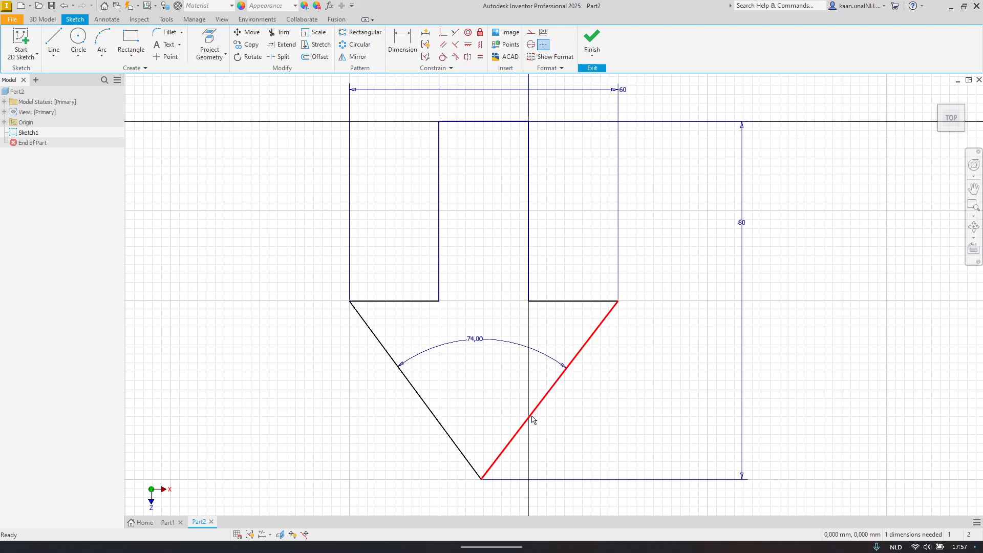
pyautogui.moveTo(496, 460); pyautogui.dragTo(508, 441)
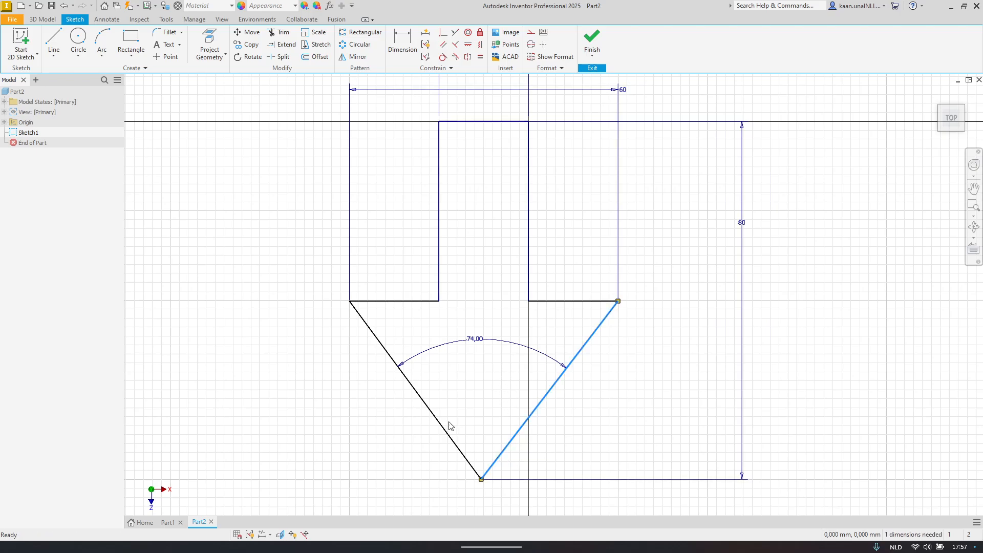
pyautogui.moveTo(438, 426); pyautogui.dragTo(384, 435)
pyautogui.click(439, 211)
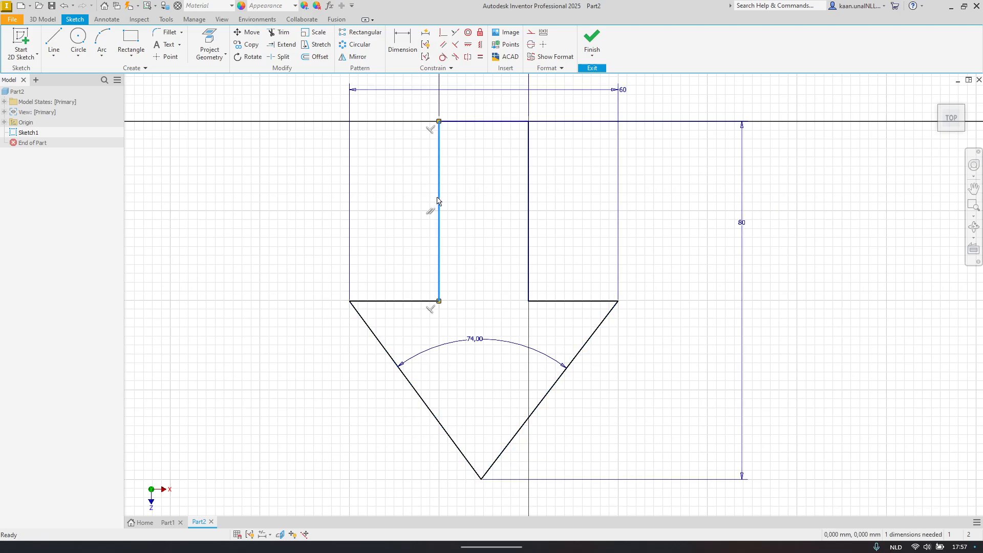
pyautogui.click(387, 301)
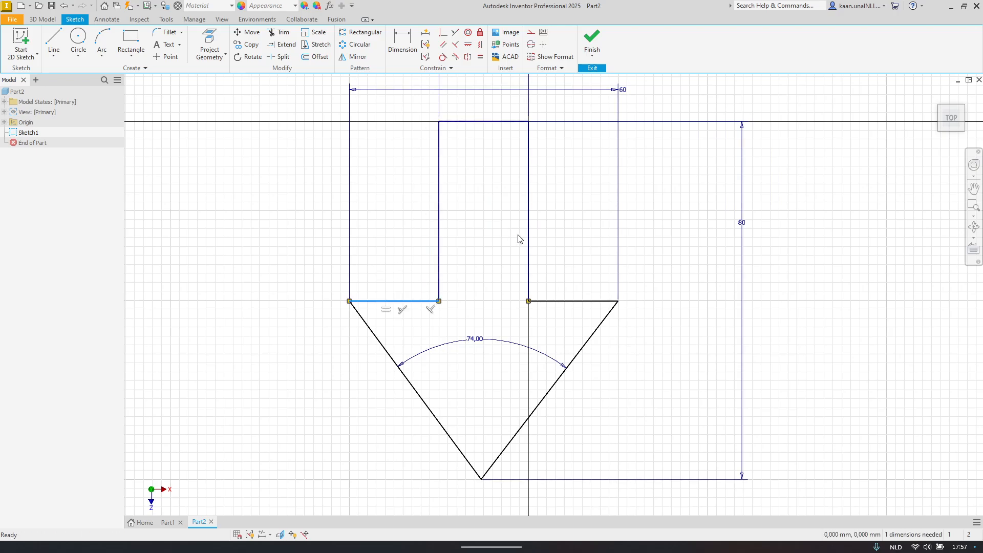
pyautogui.click(529, 252)
pyautogui.click(558, 301)
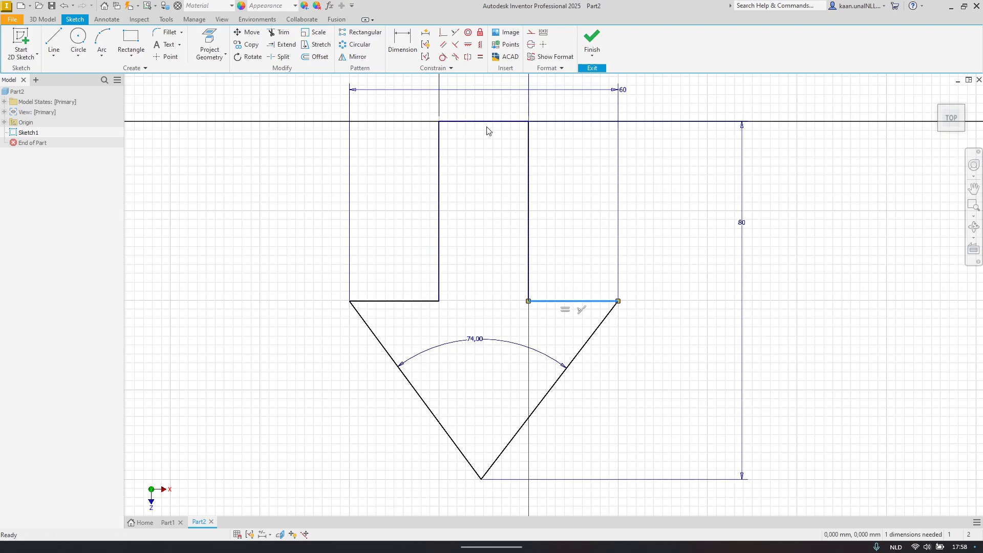
pyautogui.moveTo(486, 121); pyautogui.dragTo(482, 162)
pyautogui.click(528, 302)
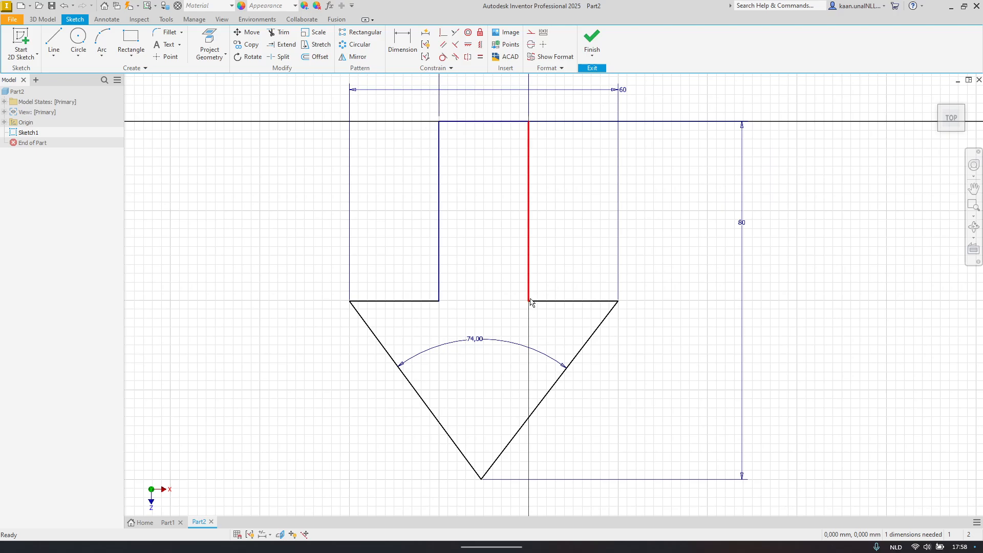
pyautogui.moveTo(527, 301); pyautogui.dragTo(536, 300)
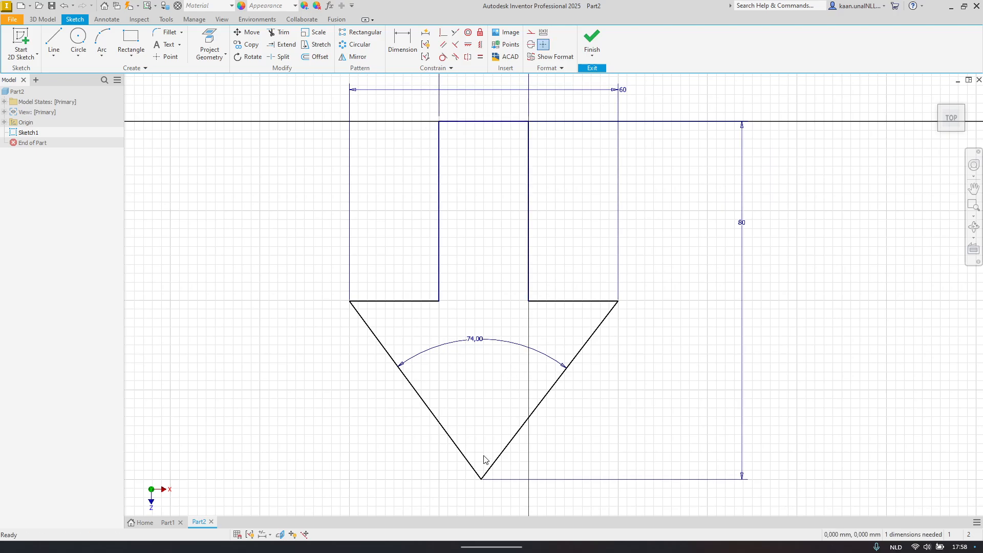
# Step: Move the arrow's tip sideways in both directions to test its remaining freedom, and bring it back to the centre below the stem
pyautogui.moveTo(481, 481); pyautogui.dragTo(454, 481)
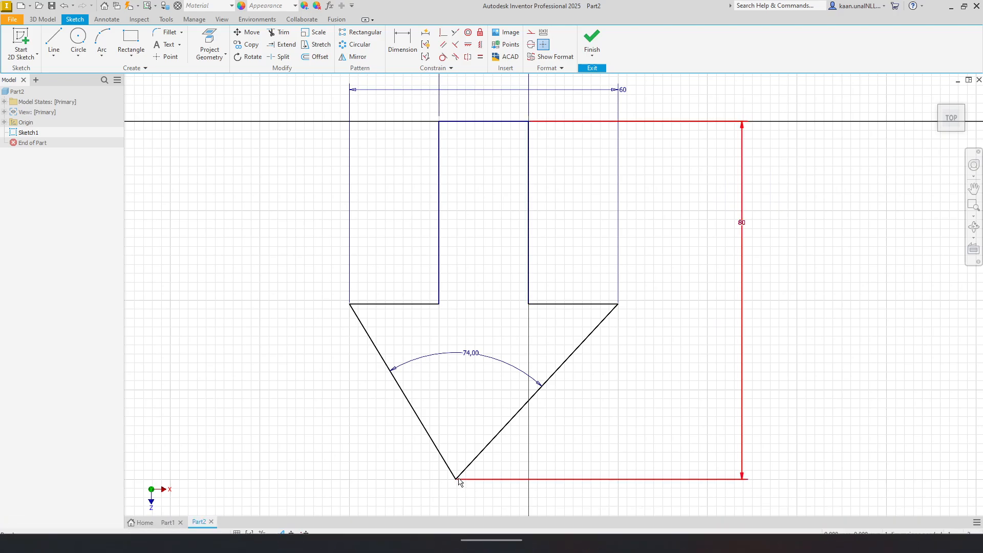
pyautogui.moveTo(456, 479); pyautogui.dragTo(539, 486)
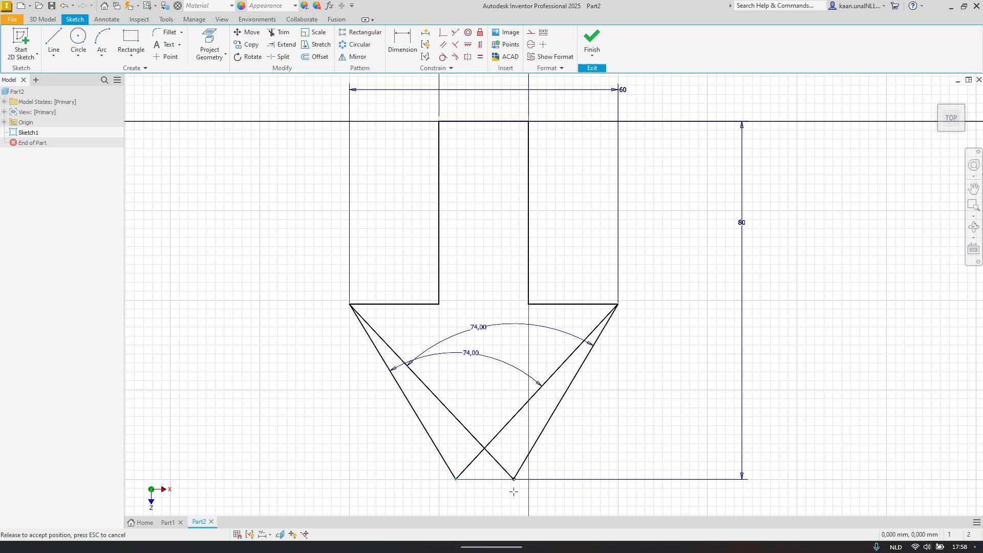
pyautogui.moveTo(444, 493)
pyautogui.mouseDown()
pyautogui.moveTo(397, 487)
pyautogui.moveTo(526, 501)
pyautogui.moveTo(466, 502)
pyautogui.moveTo(455, 501)
pyautogui.moveTo(509, 494)
pyautogui.moveTo(432, 487)
pyautogui.moveTo(582, 492)
pyautogui.moveTo(248, 463)
pyautogui.moveTo(610, 470)
pyautogui.moveTo(340, 456)
pyautogui.moveTo(591, 464)
pyautogui.mouseUp()
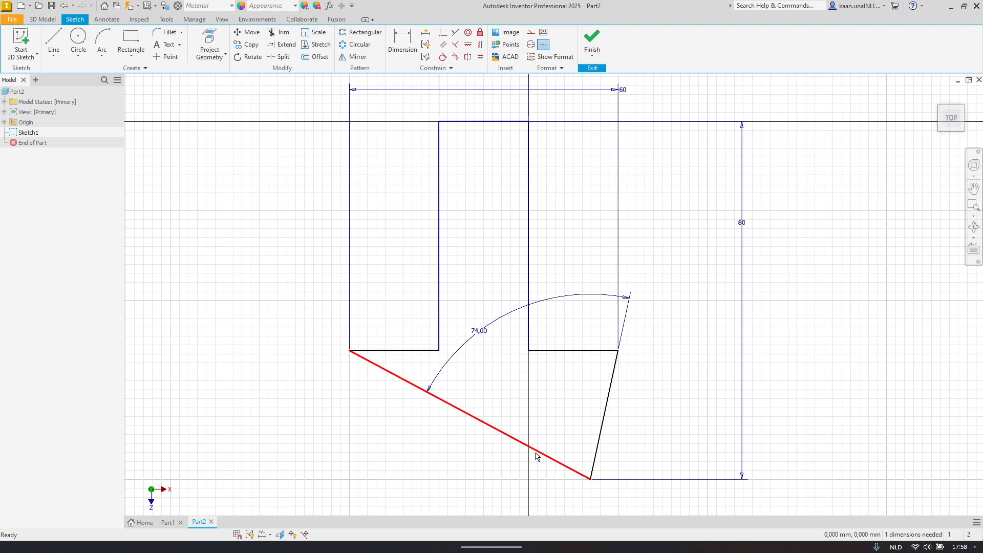
pyautogui.moveTo(591, 479); pyautogui.dragTo(374, 479)
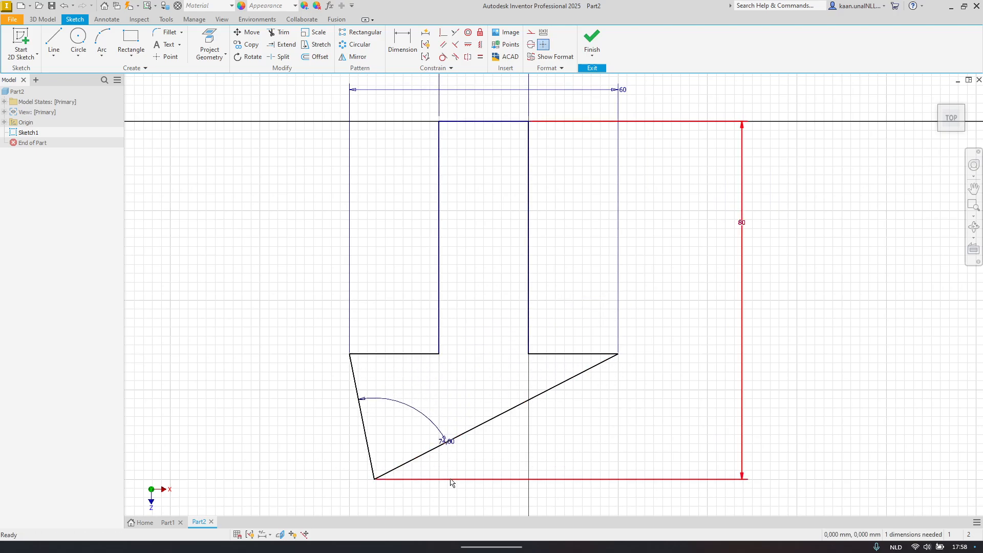
pyautogui.moveTo(375, 480)
pyautogui.mouseDown()
pyautogui.moveTo(494, 487)
pyautogui.moveTo(484, 488)
pyautogui.mouseUp()
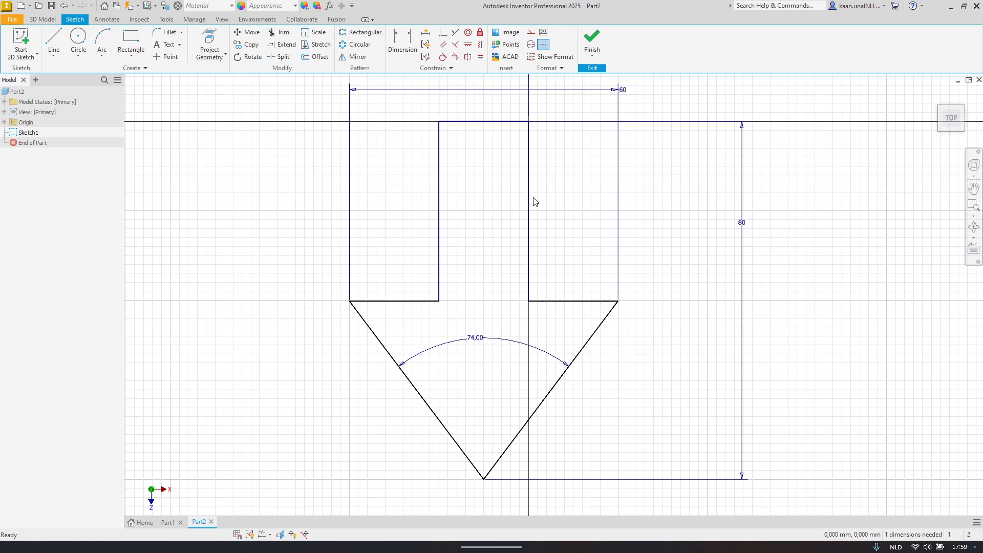
# Step: Apply an Equal constraint between the arrowhead's left and right slanted edges
pyautogui.click(480, 57)
pyautogui.click(425, 416)
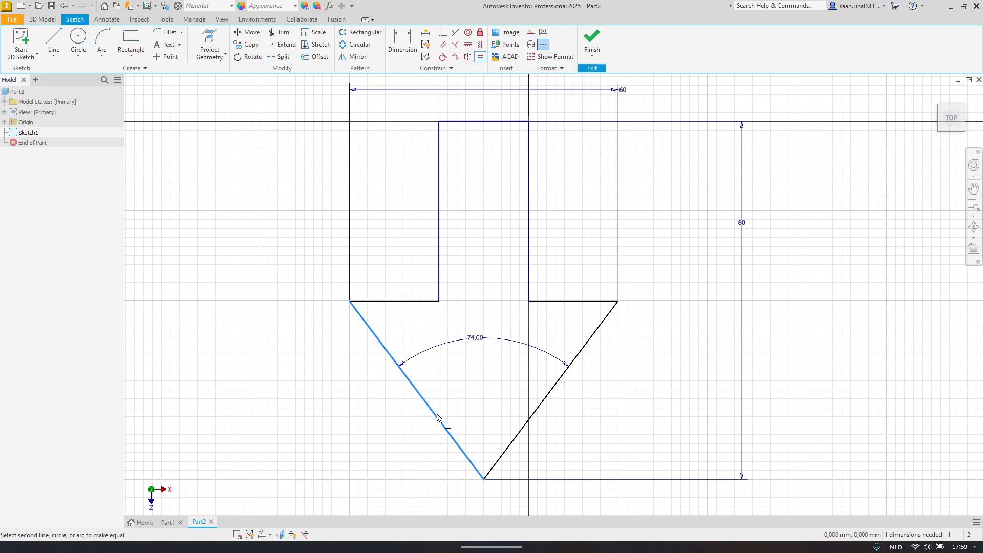
pyautogui.click(531, 417)
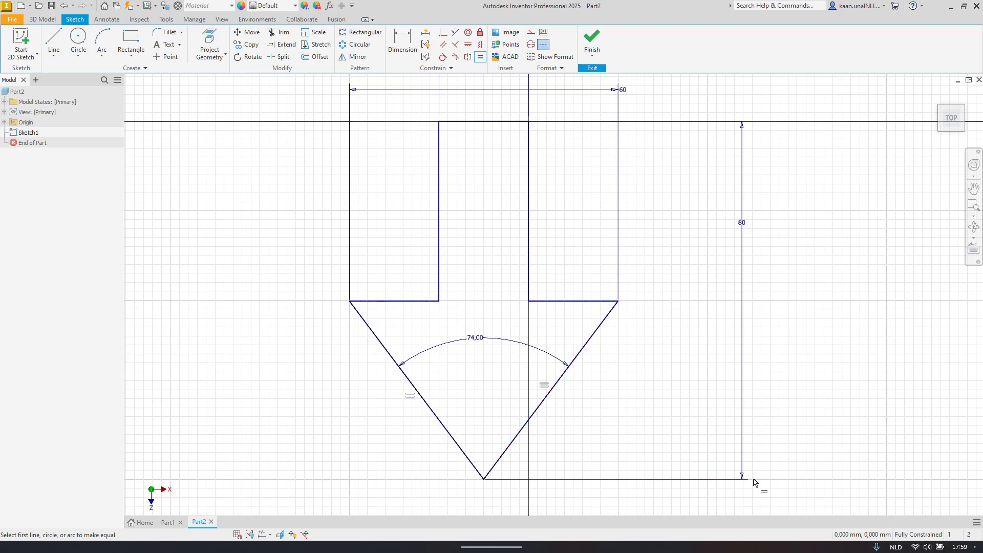
pyautogui.press('Escape')
pyautogui.click(513, 439)
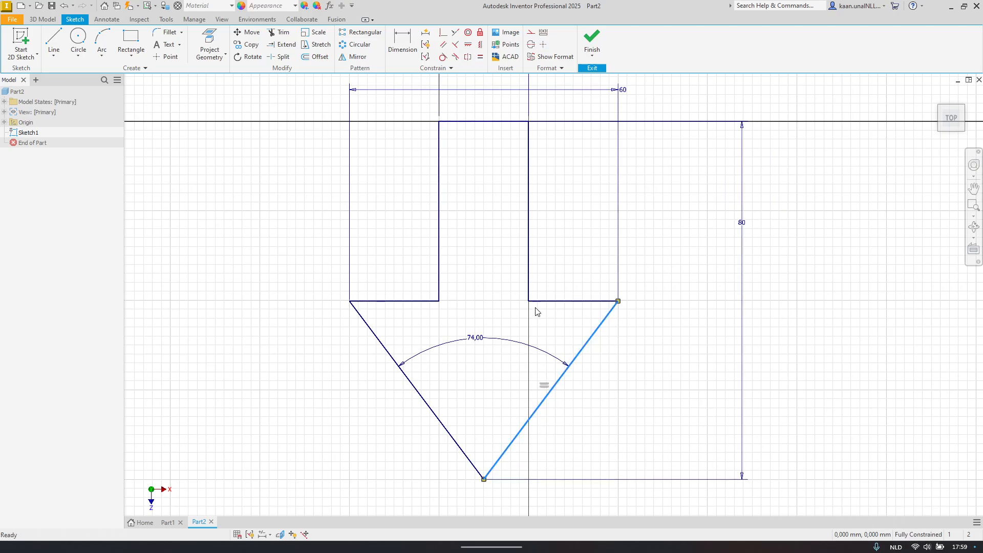
pyautogui.press('Escape')
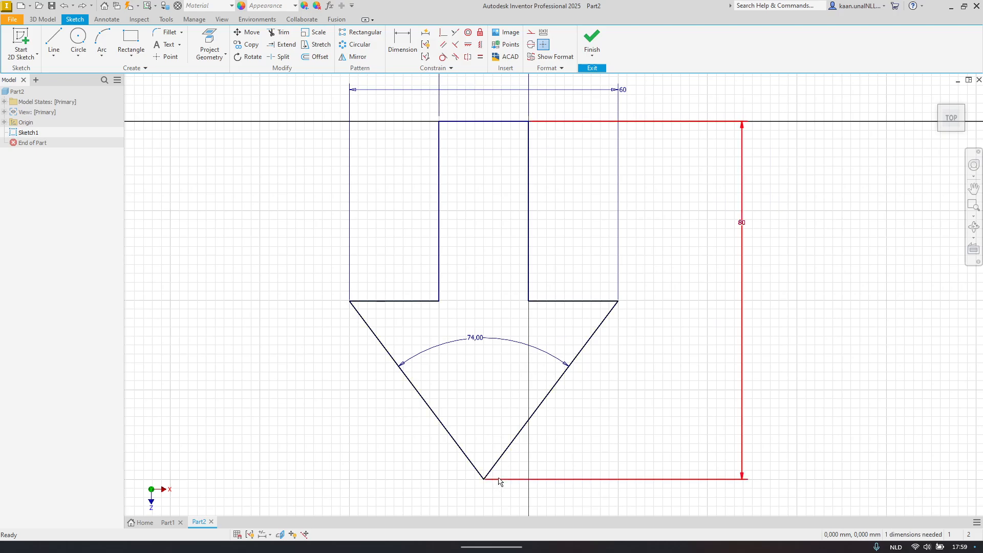
# Step: Test the tip's sideways movement, return it to the centre, and make the arrowhead's two slanted edges equal in length
pyautogui.moveTo(484, 478)
pyautogui.mouseDown()
pyautogui.moveTo(620, 460)
pyautogui.moveTo(584, 437)
pyautogui.moveTo(320, 452)
pyautogui.moveTo(410, 465)
pyautogui.mouseUp()
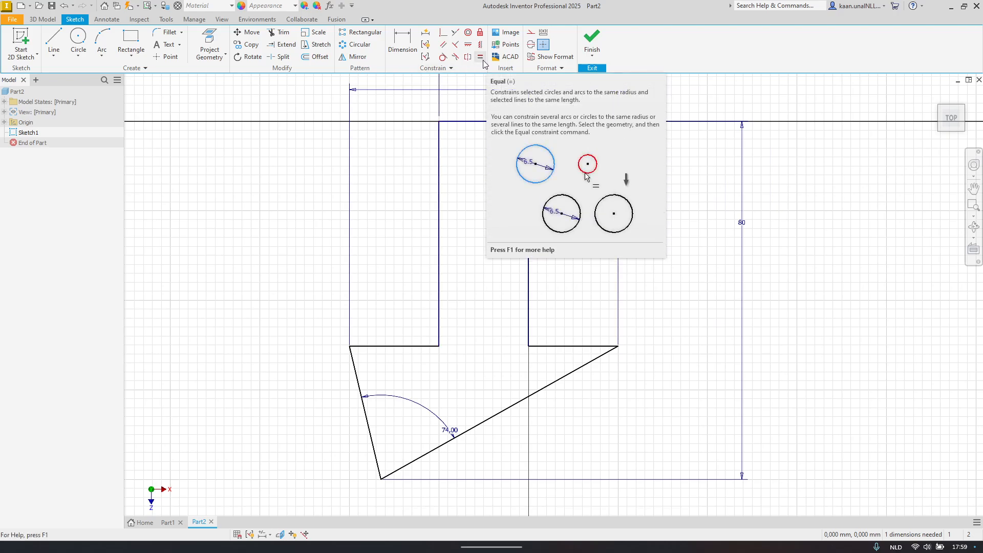
pyautogui.moveTo(381, 480)
pyautogui.mouseDown()
pyautogui.moveTo(451, 428)
pyautogui.moveTo(483, 464)
pyautogui.mouseUp()
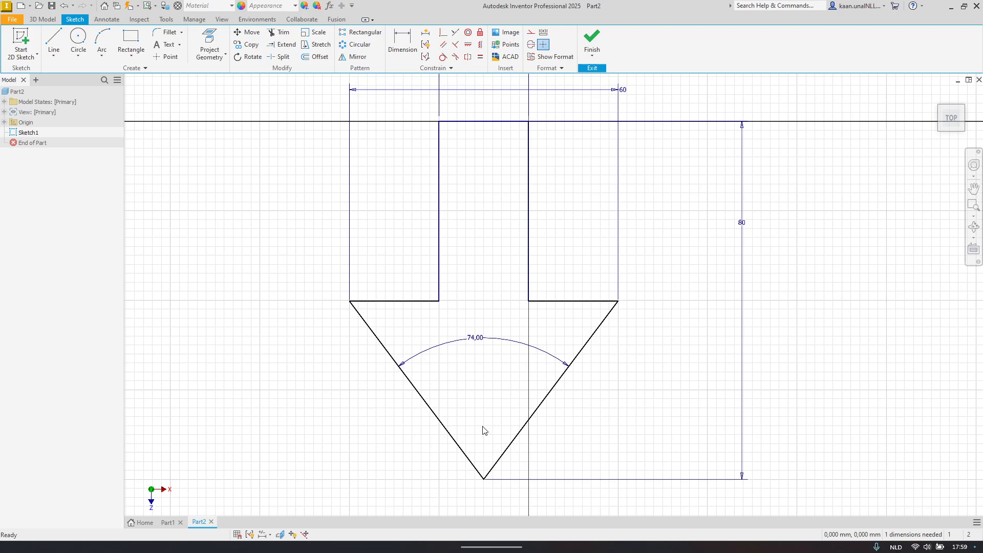
pyautogui.click(480, 56)
pyautogui.click(532, 419)
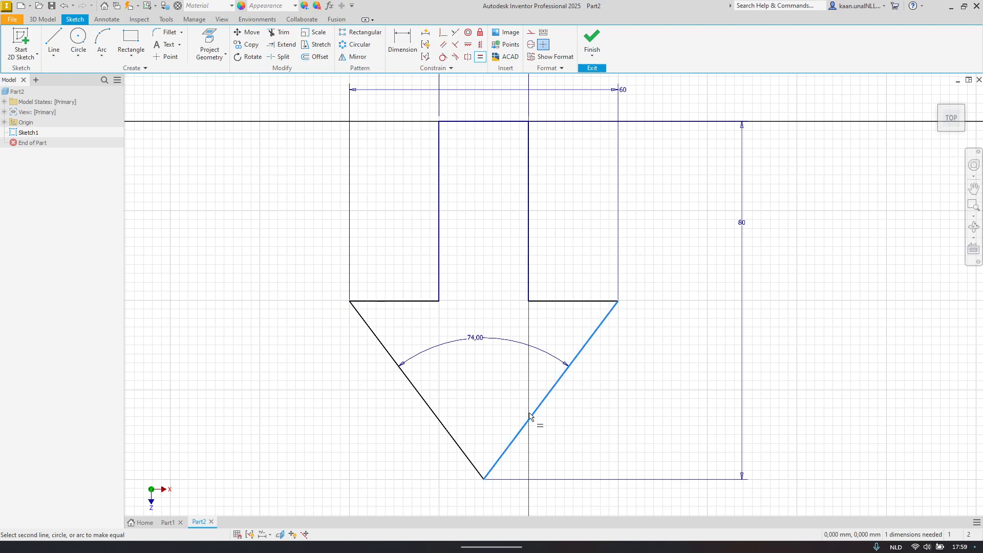
pyautogui.click(438, 418)
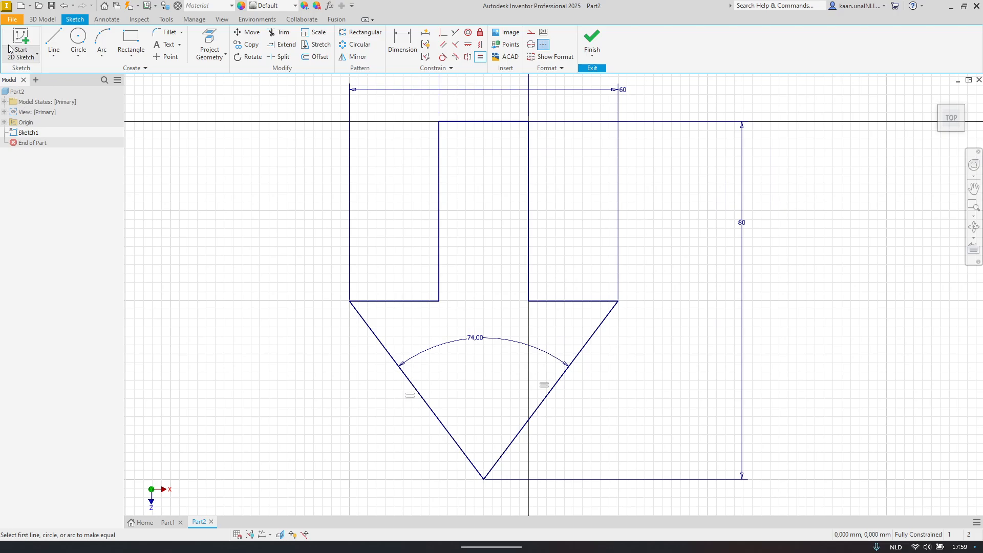
# Step: Create a new part file for the next exercise
pyautogui.click(12, 20)
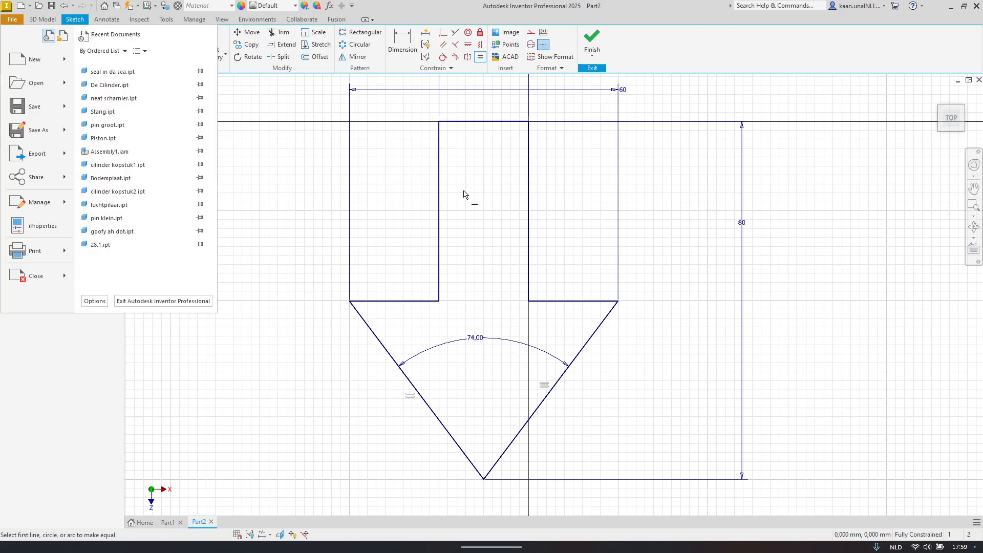
pyautogui.click(32, 60)
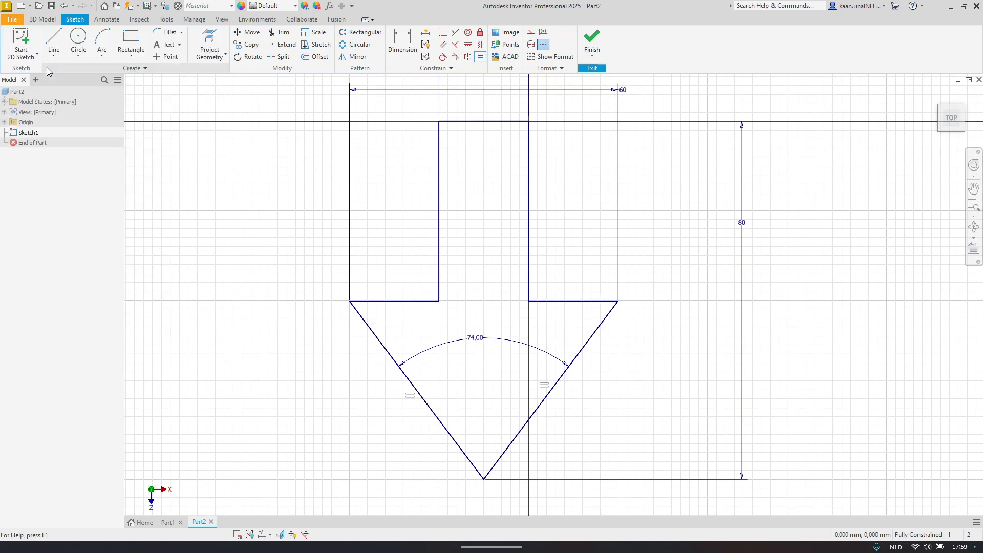
pyautogui.click(643, 422)
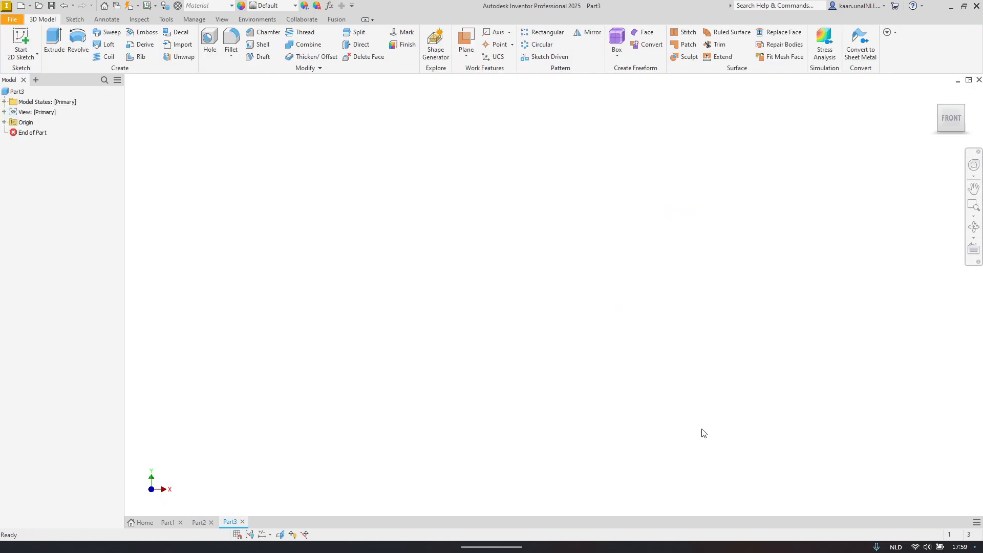
# Step: Switch to the photo viewer, look through the reference images for the next exercise drawing, and return to the new part in Inventor
pyautogui.hotkey('alt', 'Tab')
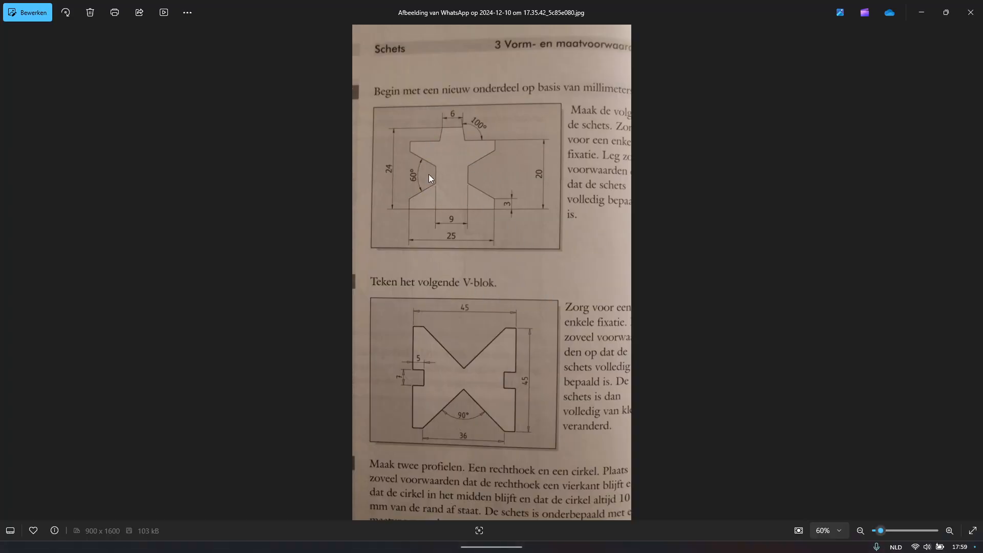
pyautogui.hotkey('alt', 'Tab')
pyautogui.hotkey('alt', 'Tab')
pyautogui.hotkey('alt', 'Tab')
pyautogui.hotkey('alt', 'Tab')
pyautogui.hotkey('alt', 'Tab')
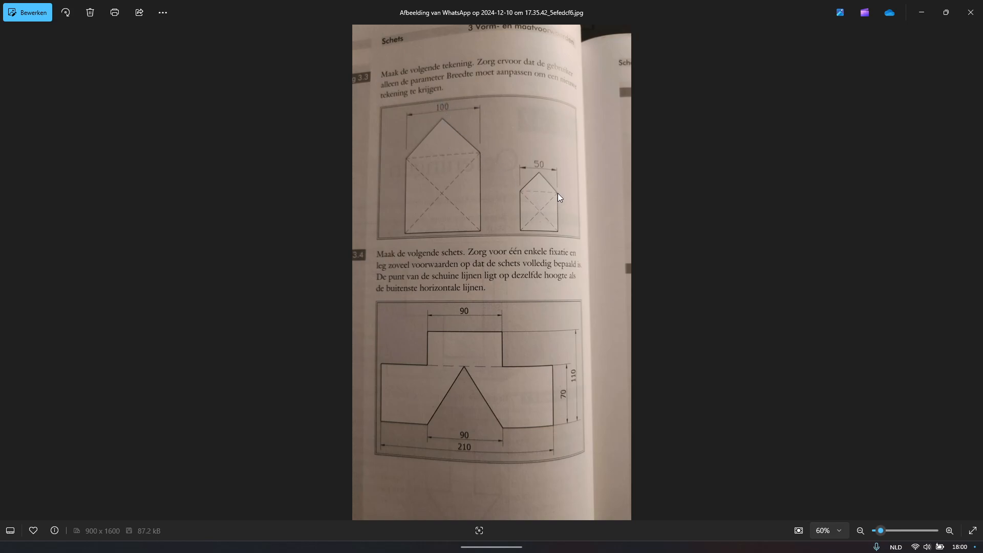
pyautogui.press('Right')
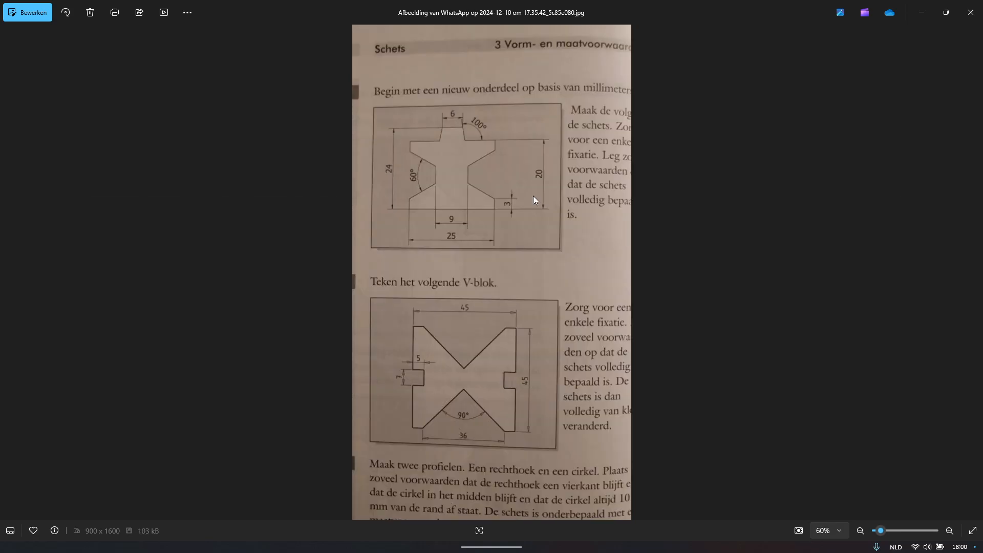
pyautogui.hotkey('alt', 'Tab')
pyautogui.hotkey('alt', 'Tab')
pyautogui.press('Tab')
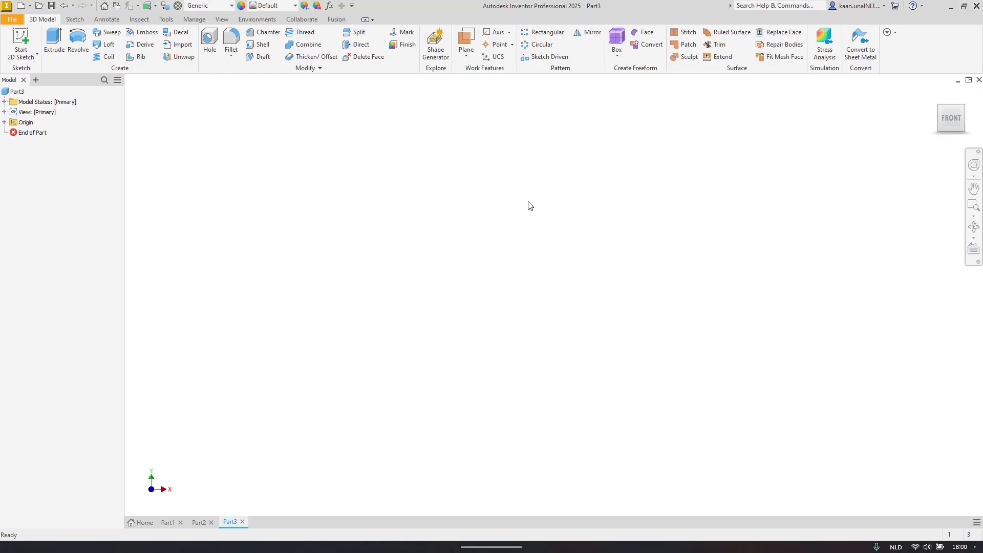
# Step: Start a 2D sketch on the horizontal XZ origin plane of the new part
pyautogui.click(21, 41)
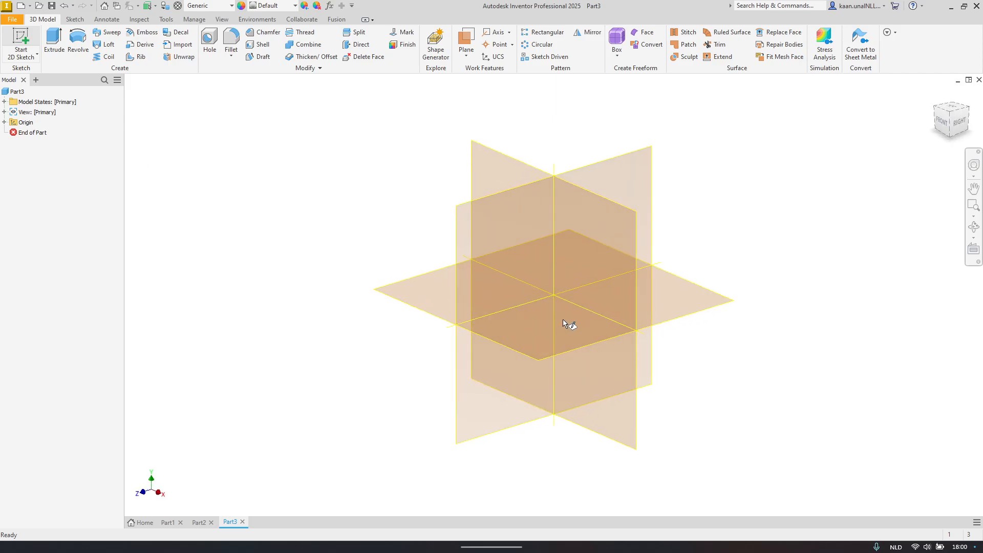
pyautogui.click(582, 303)
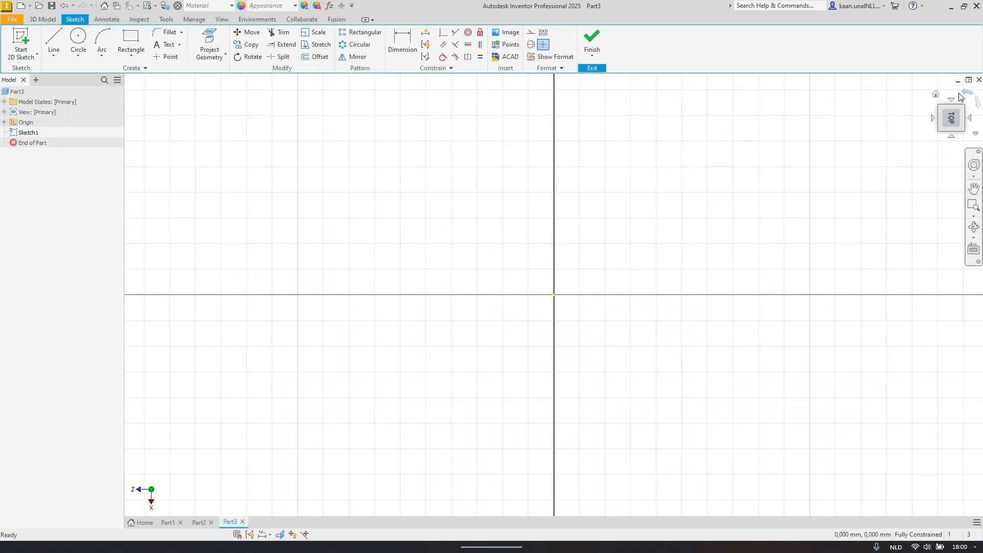
pyautogui.click(969, 93)
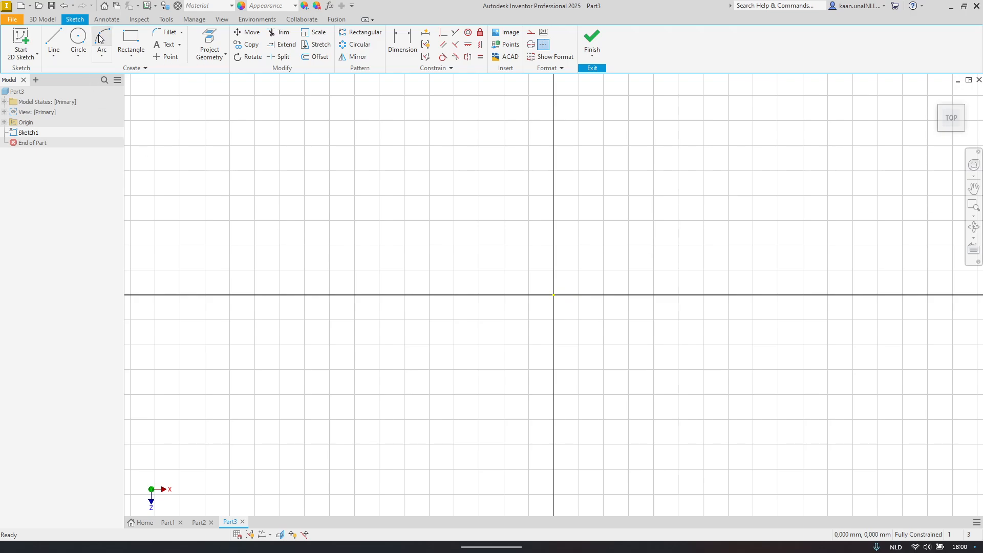
# Step: Check the house drawing in the photo viewer, and back in Inventor try a two-point rectangle from the origin and undo it
pyautogui.click(131, 55)
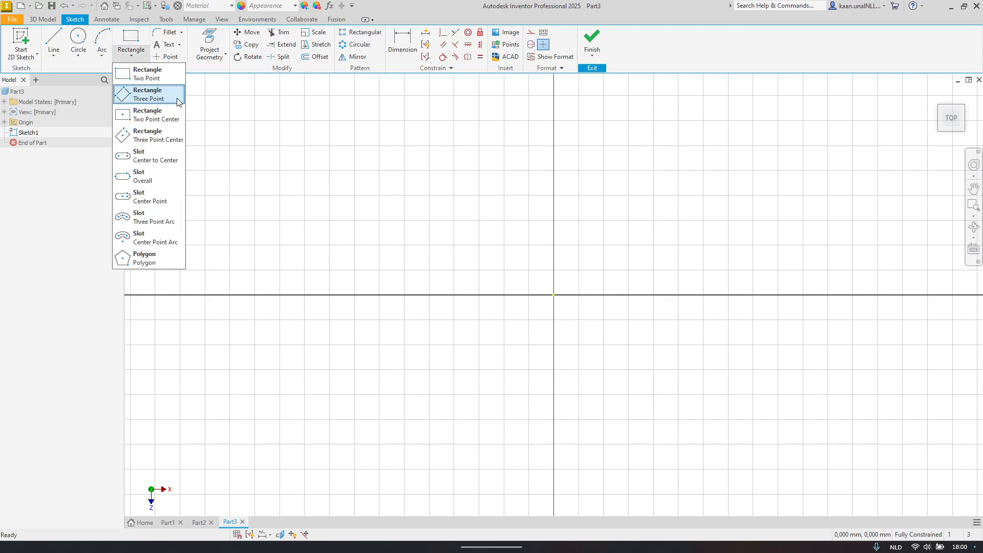
pyautogui.hotkey('alt', 'Tab')
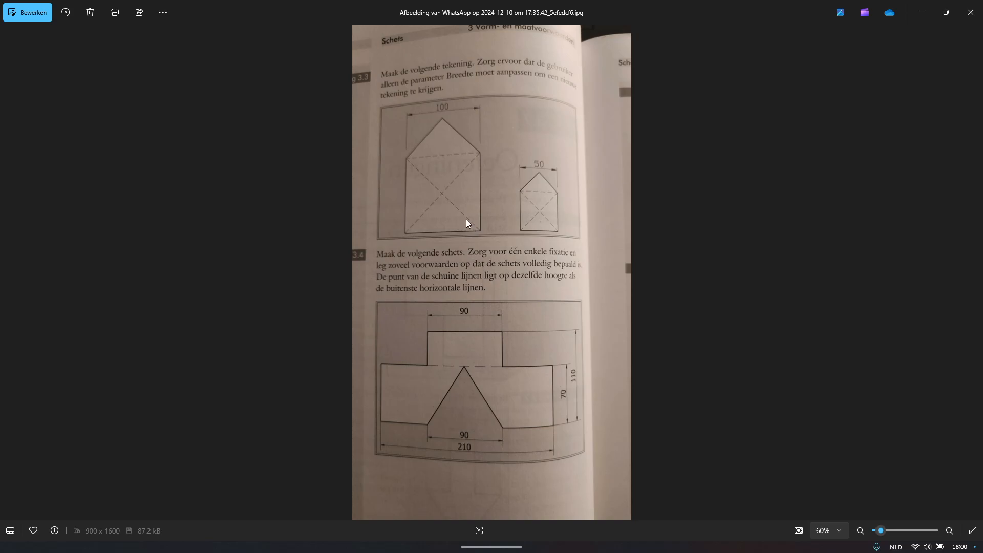
pyautogui.hotkey('alt', 'Tab')
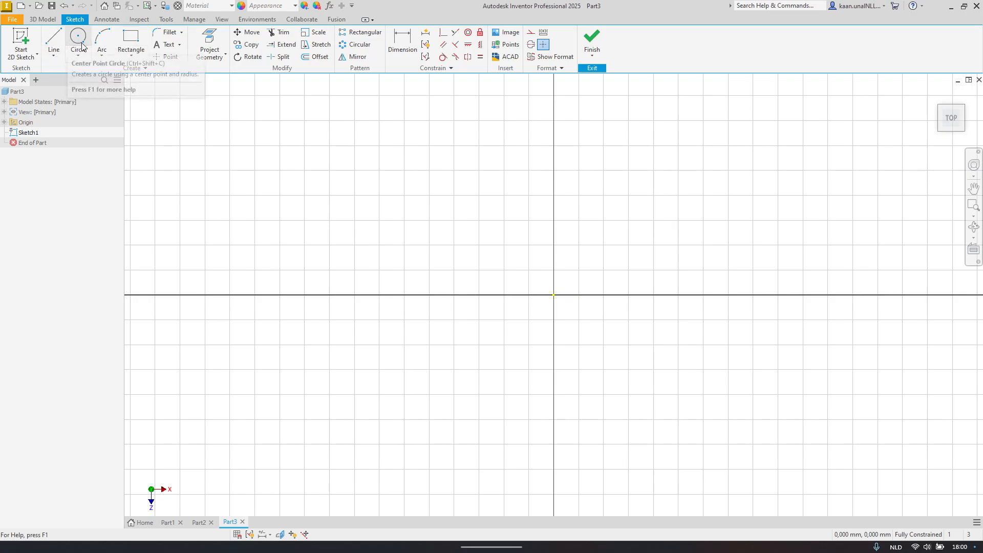
pyautogui.click(137, 55)
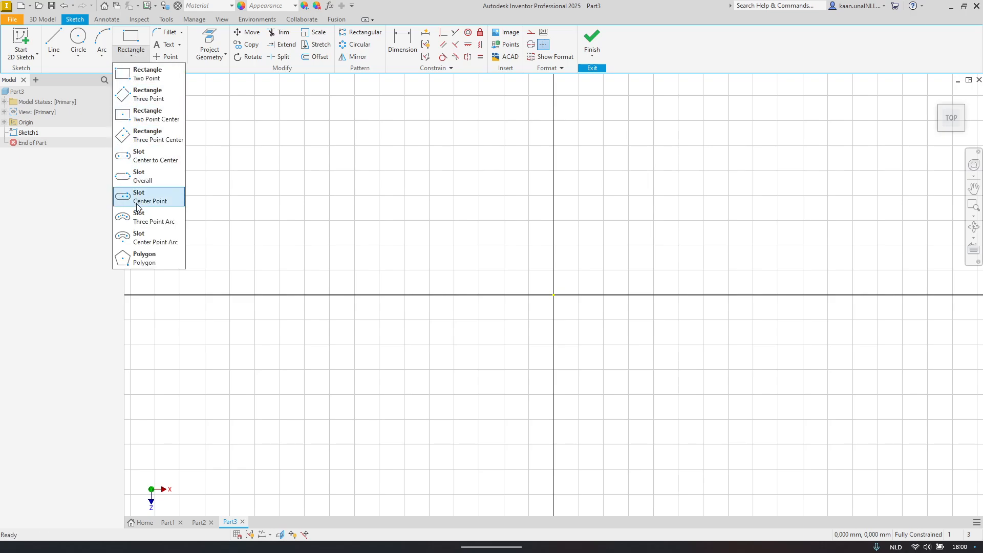
pyautogui.click(146, 72)
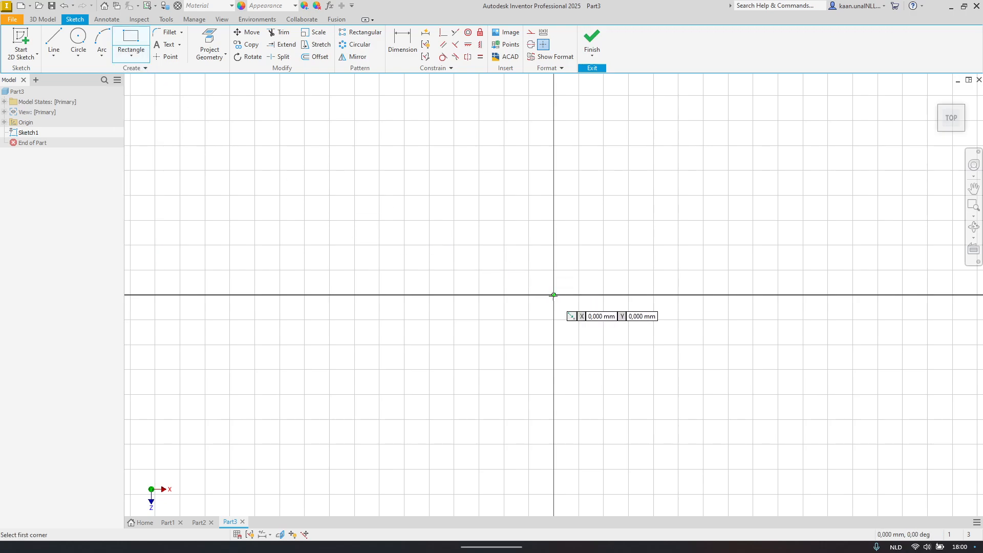
pyautogui.click(554, 295)
pyautogui.click(353, 187)
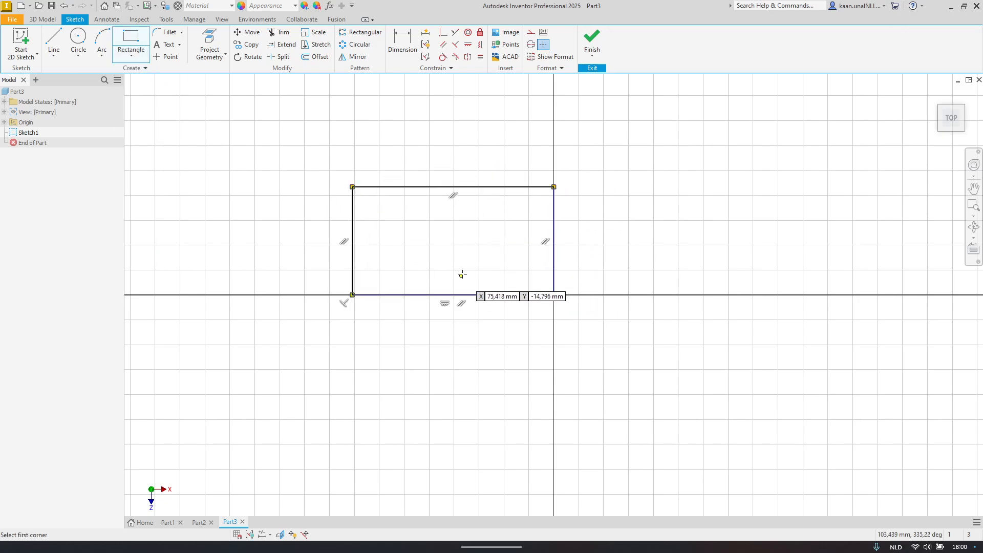
pyautogui.hotkey('ctrl', 'z')
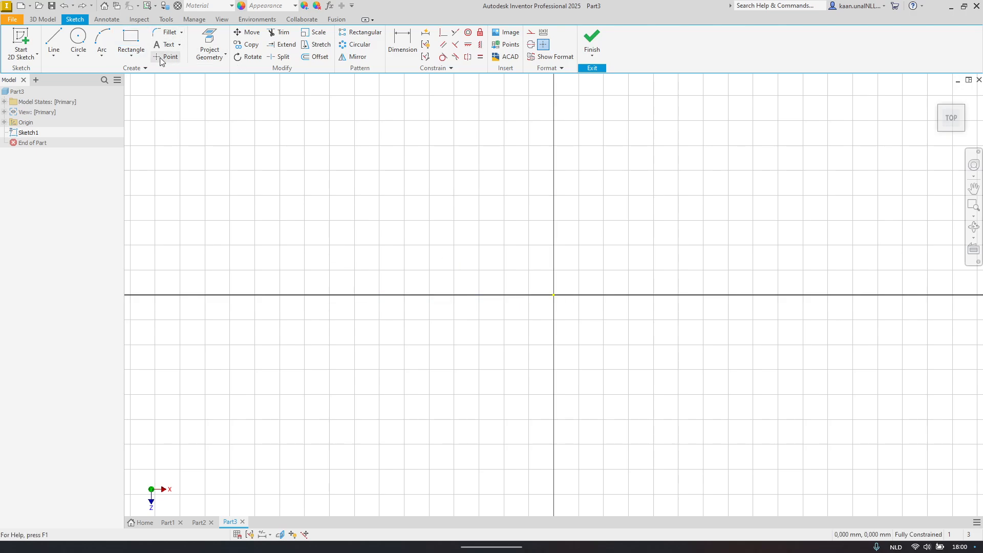
# Step: Try a tilted three-point rectangle with its first corner at the origin, and undo it
pyautogui.click(134, 56)
pyautogui.click(147, 95)
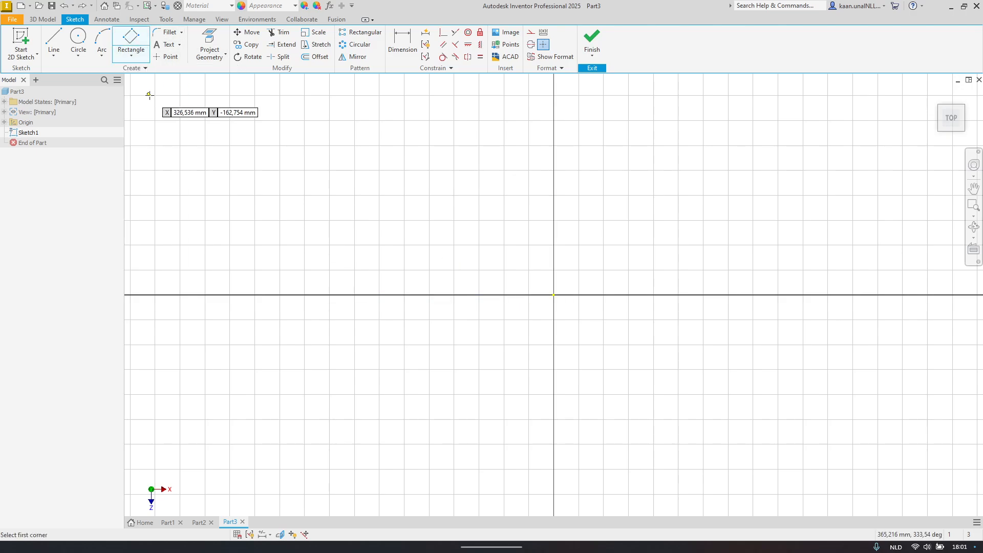
pyautogui.click(553, 296)
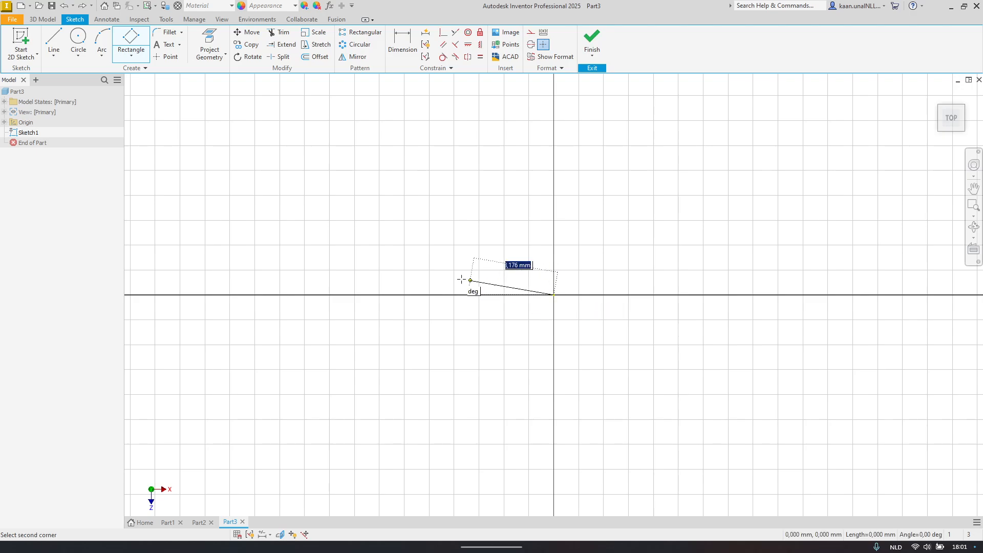
pyautogui.click(302, 192)
pyautogui.click(436, 113)
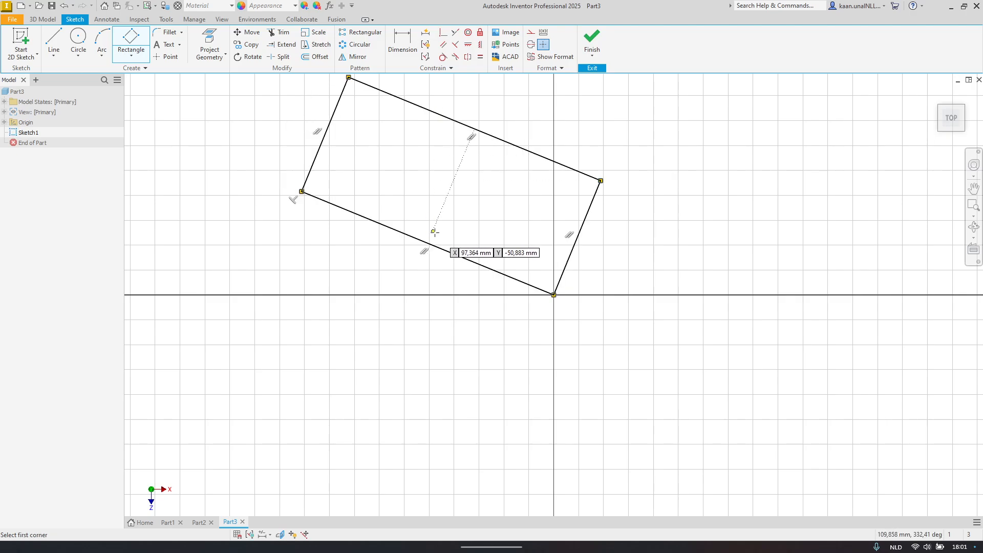
pyautogui.hotkey('ctrl', 'z')
# Step: Try a two-point center rectangle centred on the origin, and undo it
pyautogui.click(131, 55)
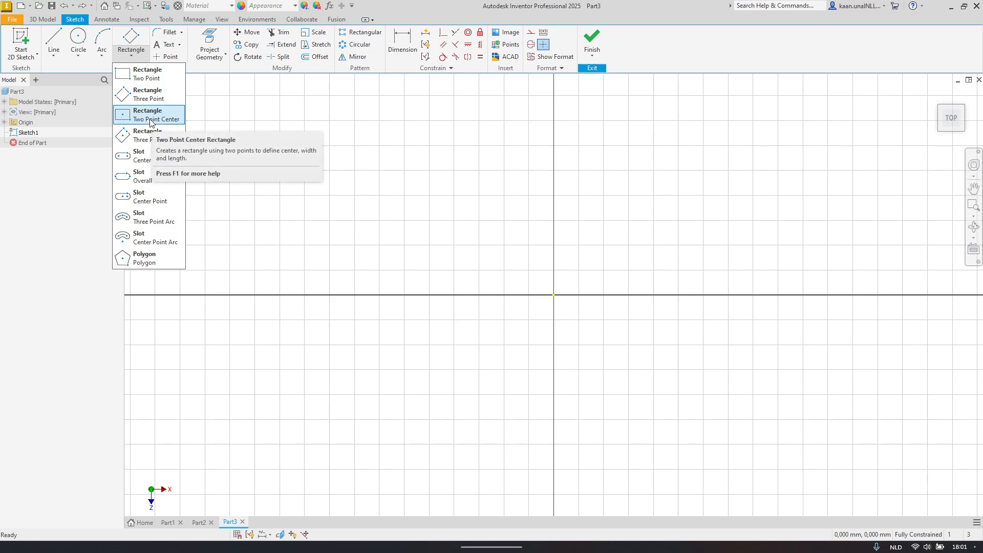
pyautogui.click(150, 119)
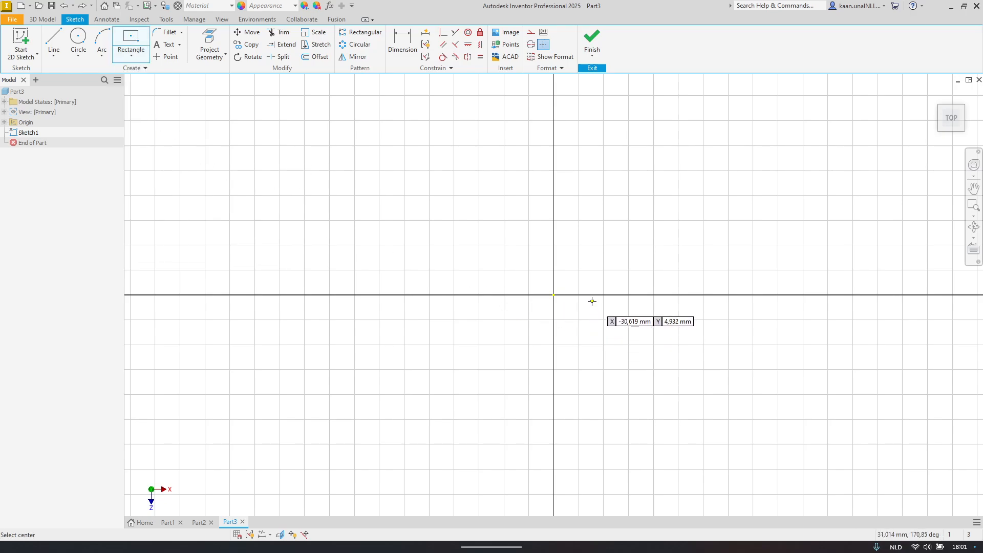
pyautogui.click(554, 295)
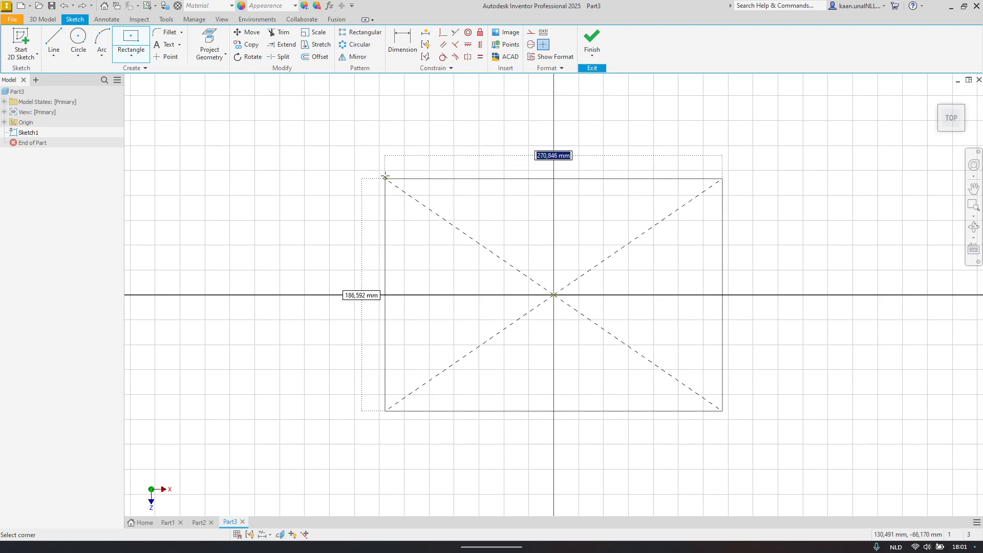
pyautogui.click(387, 162)
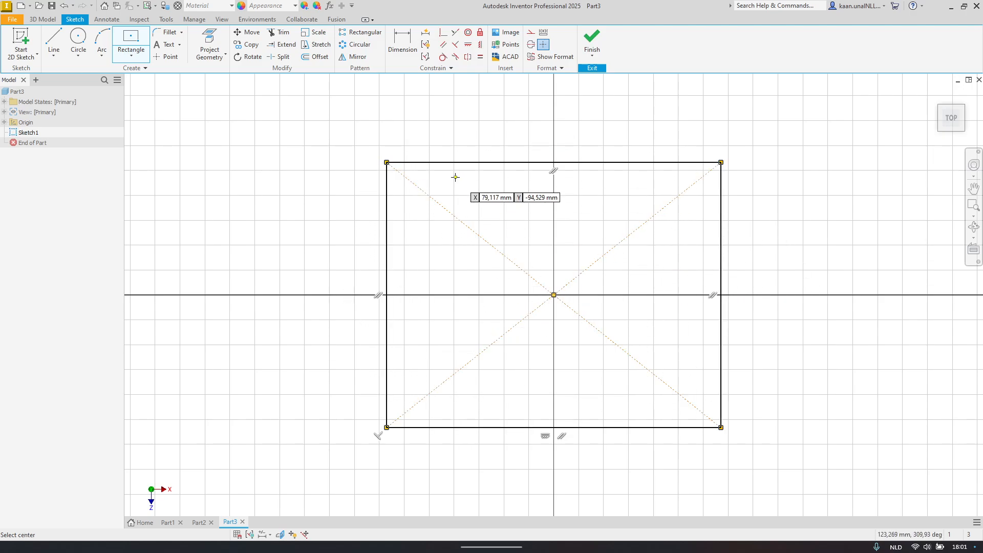
pyautogui.hotkey('ctrl', 'z')
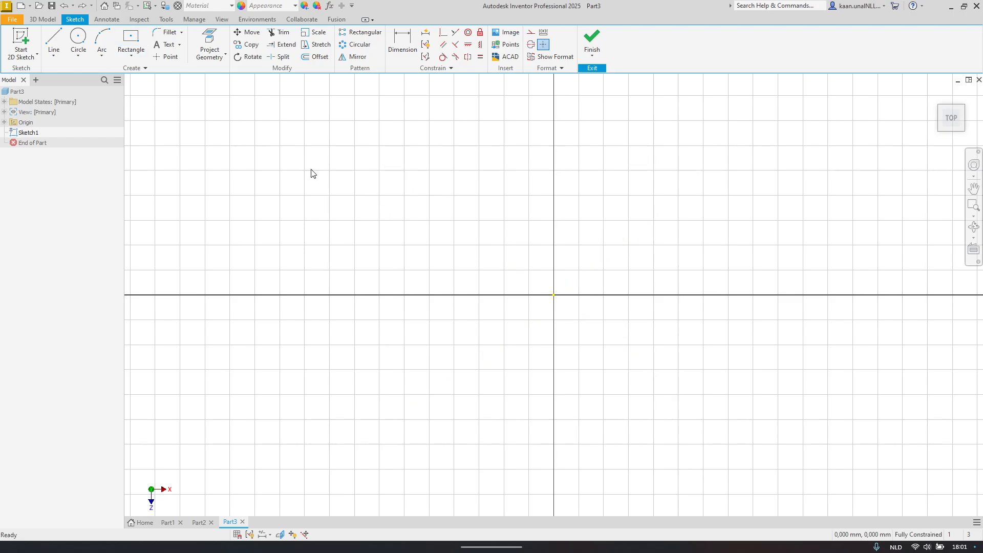
# Step: Draw a two-point center rectangle about 302 mm wide, centred on the sketch origin
pyautogui.click(554, 295)
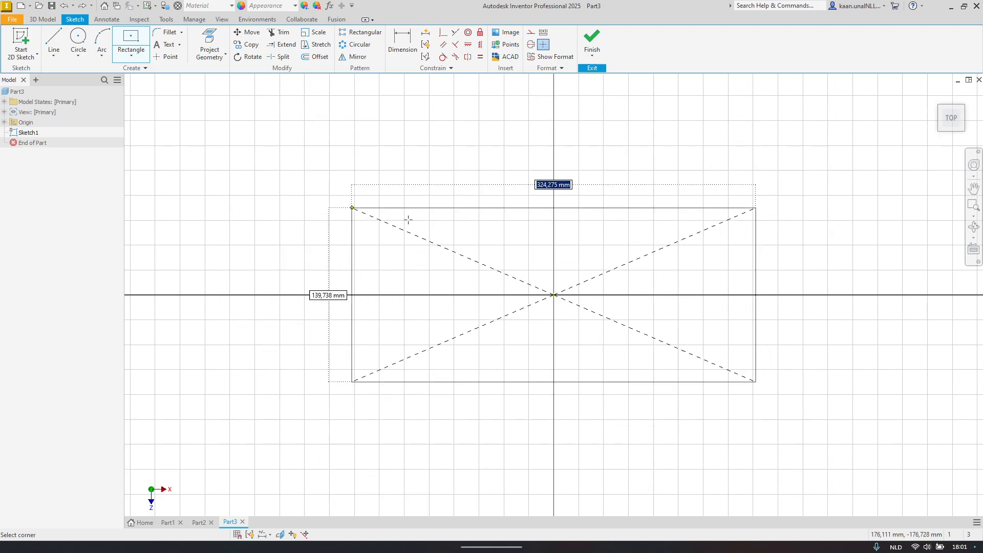
pyautogui.click(364, 160)
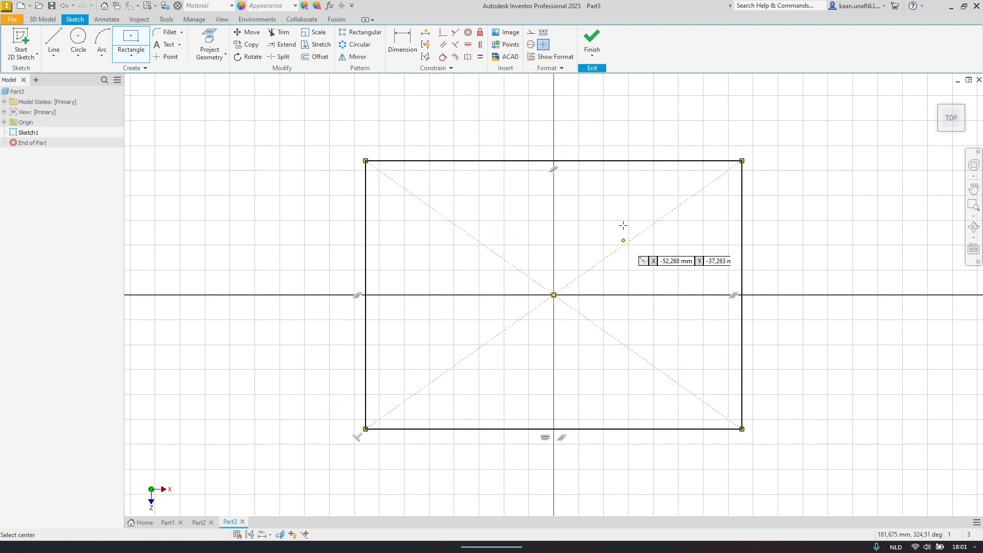
pyautogui.moveTo(610, 154)
pyautogui.mouseDown(button='middle')
pyautogui.moveTo(536, 264)
pyautogui.moveTo(564, 209)
pyautogui.moveTo(552, 231)
pyautogui.mouseUp(button='middle')
# Step: Check the house drawing in the photo viewer, and draw two roof lines joining the rectangle's upper corners at an apex on the vertical axis
pyautogui.hotkey('alt', 'Tab')
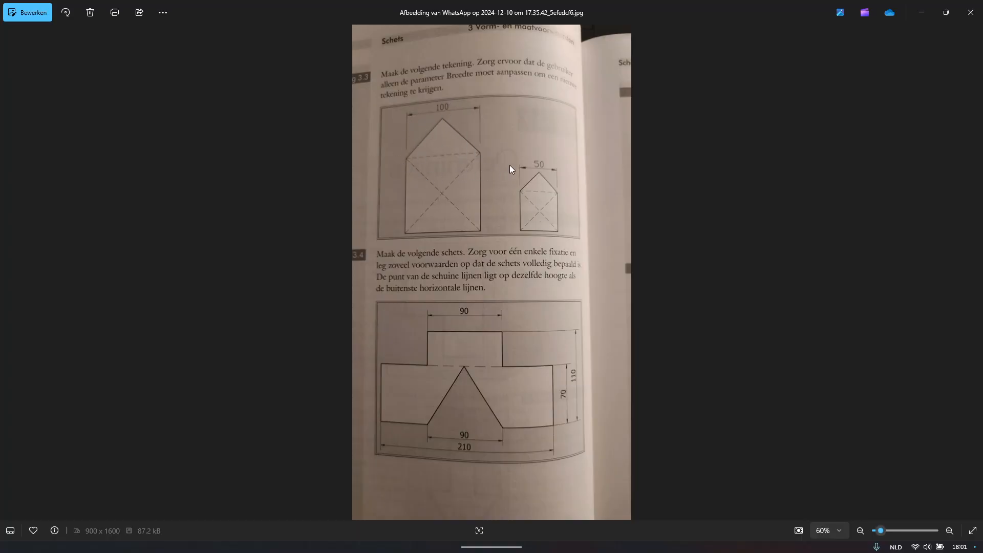
pyautogui.hotkey('alt', 'Tab')
pyautogui.press('l')
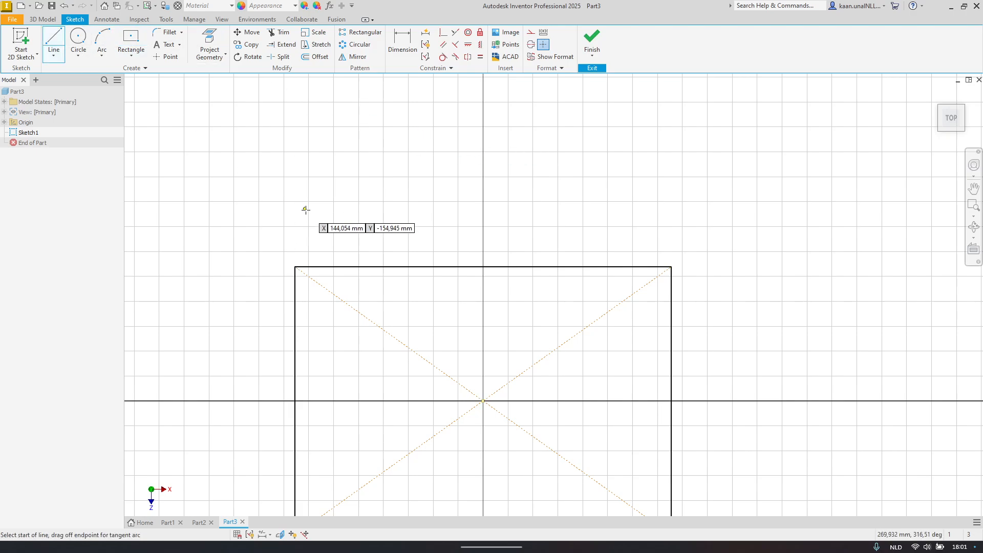
pyautogui.moveTo(306, 210); pyautogui.dragTo(307, 311, button='middle')
pyautogui.click(296, 368)
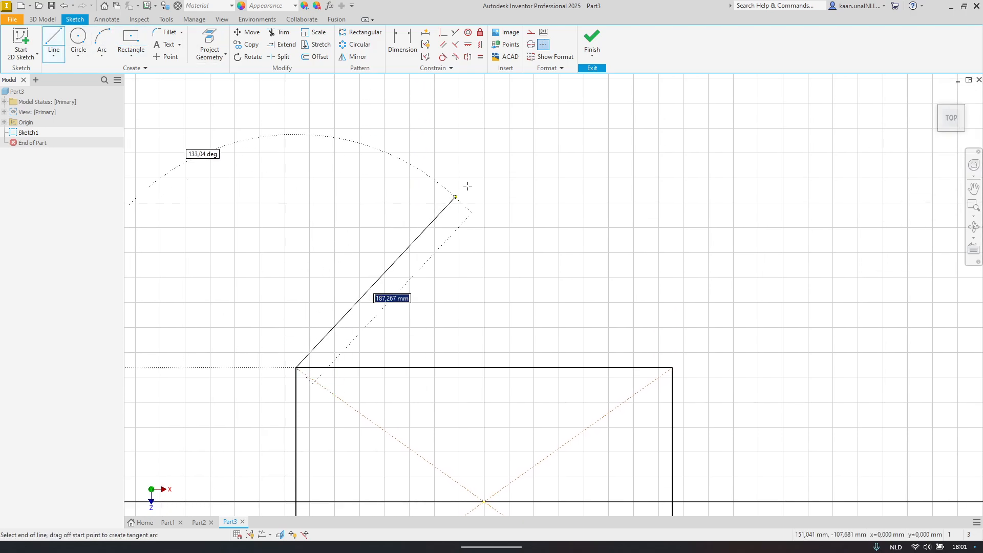
pyautogui.click(484, 164)
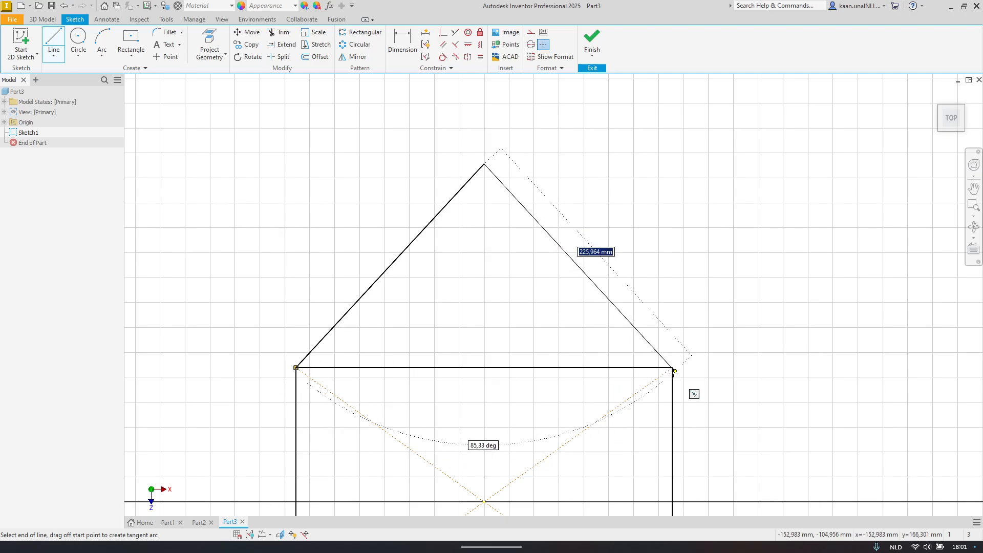
pyautogui.click(674, 370)
pyautogui.press('Escape')
pyautogui.moveTo(598, 319); pyautogui.dragTo(606, 306, button='middle')
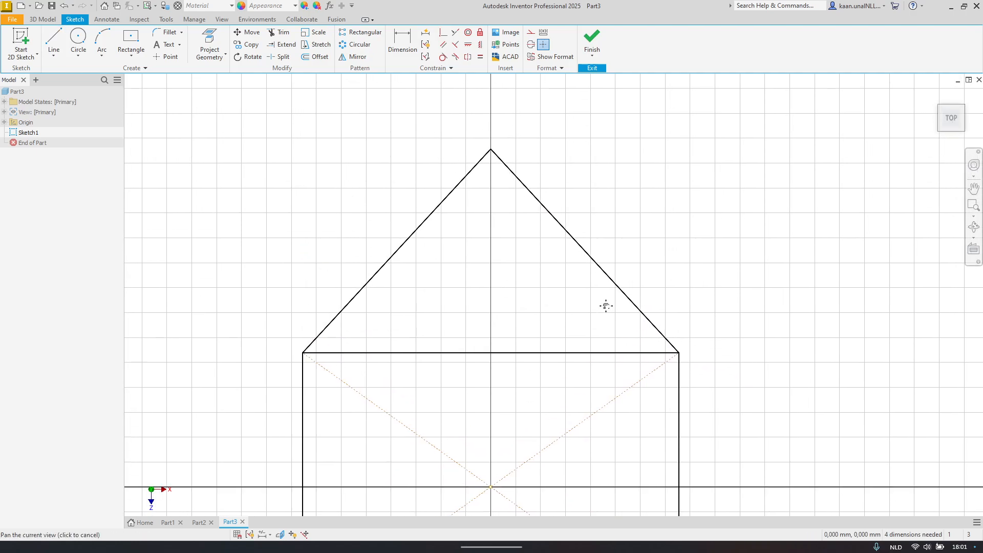
# Step: Dimension the distance between the rectangle's two vertical sides above the roof and set it to 100 mm, checking the reference drawing
pyautogui.scroll(-3, 605, 306)
pyautogui.press('d')
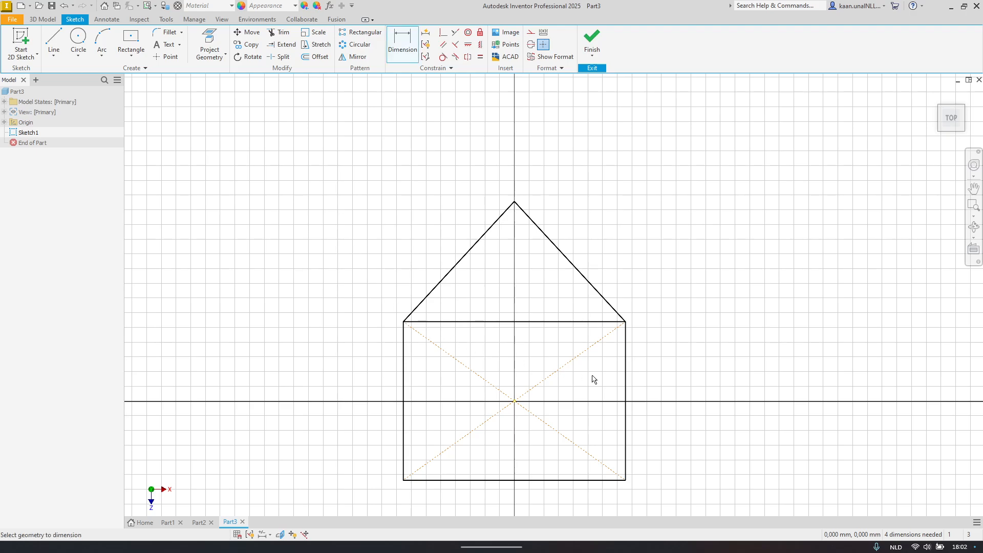
pyautogui.click(626, 363)
pyautogui.click(405, 363)
pyautogui.click(456, 98)
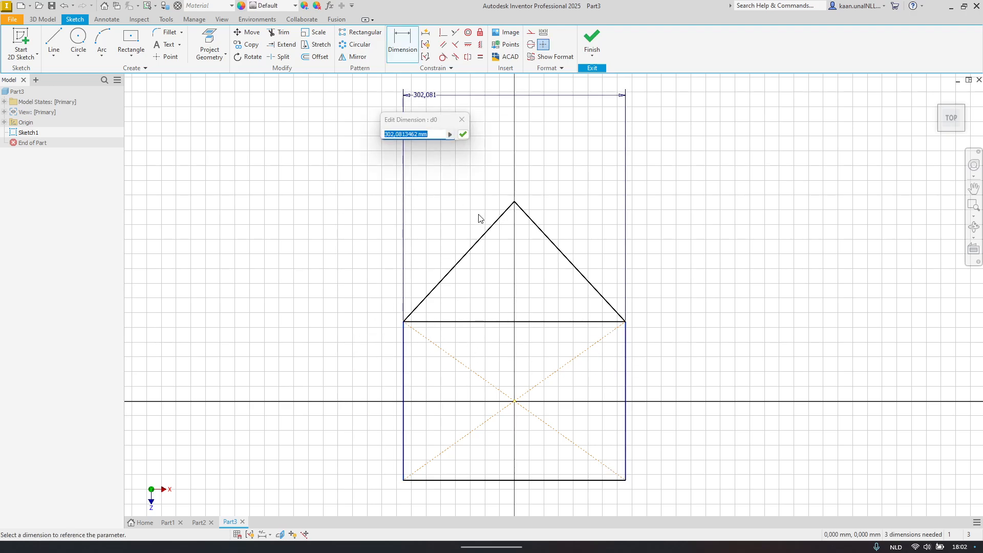
pyautogui.hotkey('alt', 'Tab')
pyautogui.hotkey('alt', 'Tab')
pyautogui.write('100')
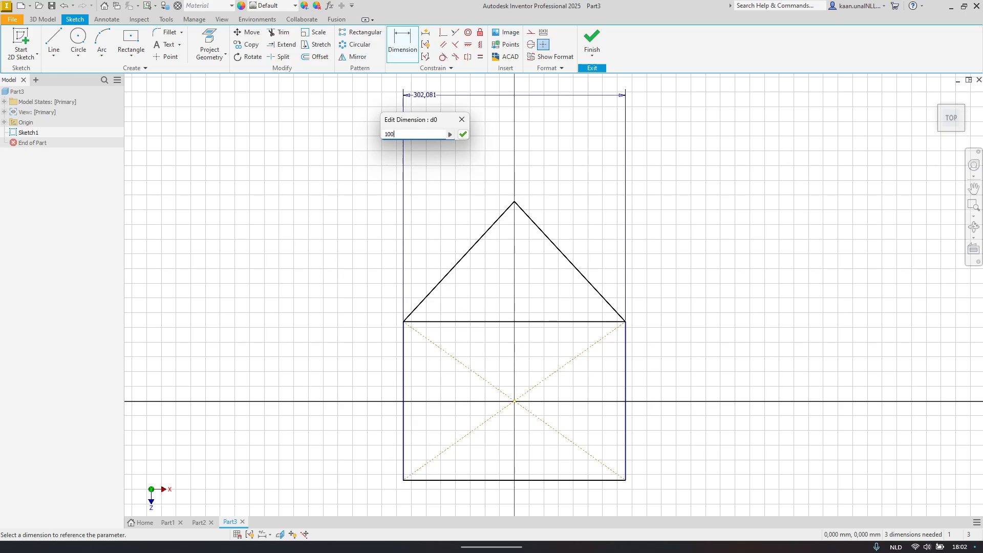
pyautogui.press('Return')
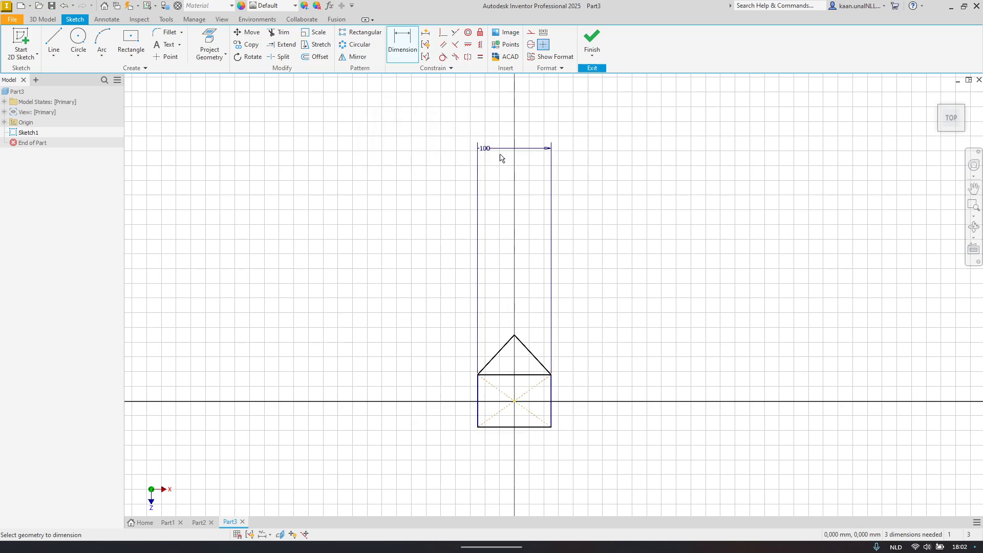
# Step: Leave the Dimension command and move the width dimension down closer to the roof apex
pyautogui.click(490, 155)
pyautogui.press('Escape')
pyautogui.moveTo(488, 148); pyautogui.dragTo(489, 322)
pyautogui.scroll(-6, 543, 321)
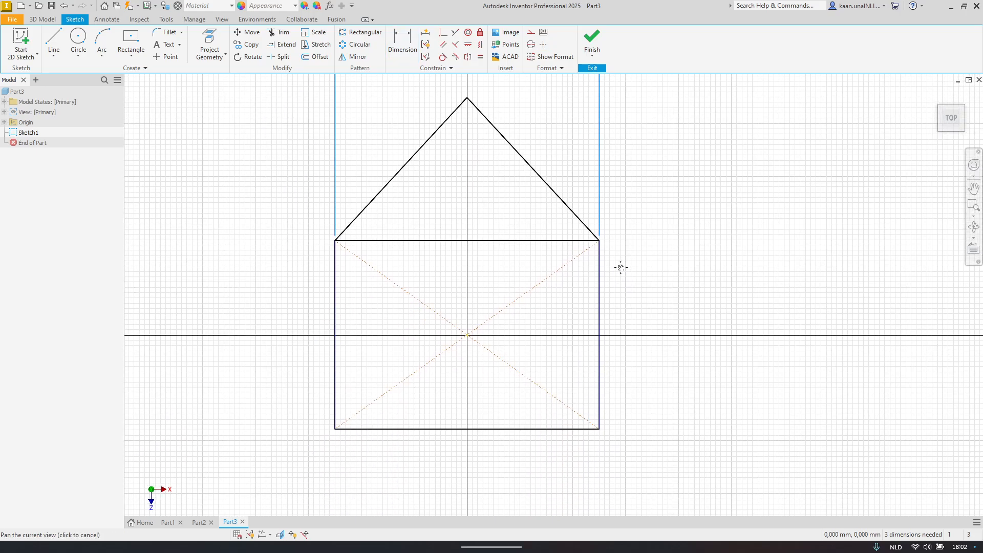
pyautogui.moveTo(622, 266)
pyautogui.mouseDown(button='middle')
pyautogui.moveTo(648, 282)
pyautogui.moveTo(630, 347)
pyautogui.moveTo(638, 331)
pyautogui.mouseUp(button='middle')
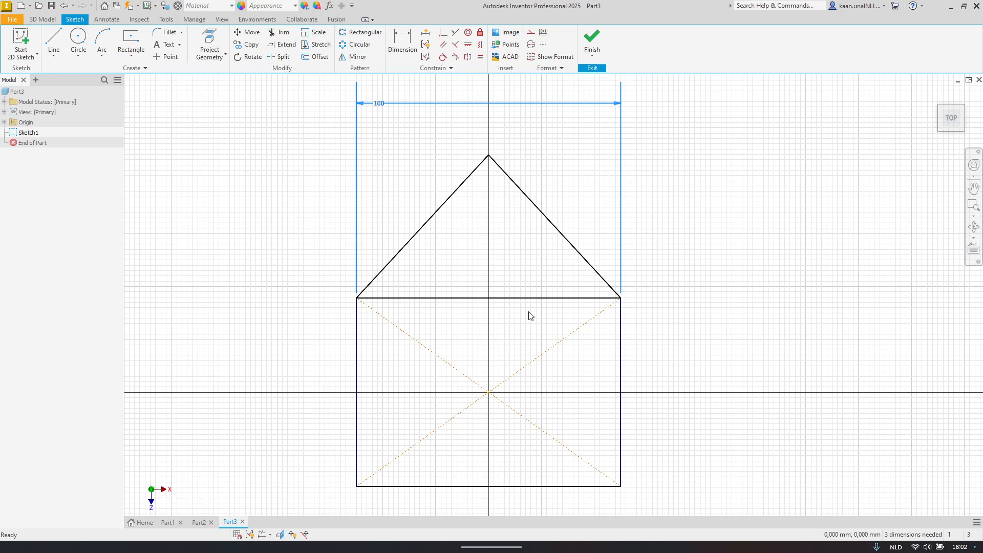
# Step: Test the rectangle's vertical sides for movement, pull its upper edge upward, and compare the shape with the drawing in the photo viewer
pyautogui.click(622, 356)
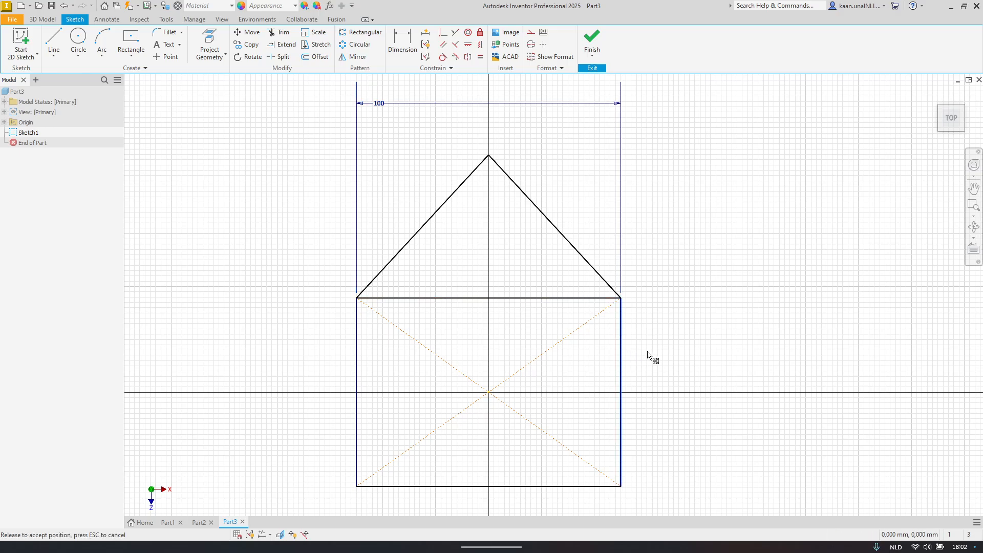
pyautogui.click(357, 370)
pyautogui.moveTo(464, 298); pyautogui.dragTo(533, 279)
pyautogui.hotkey('alt', 'Tab')
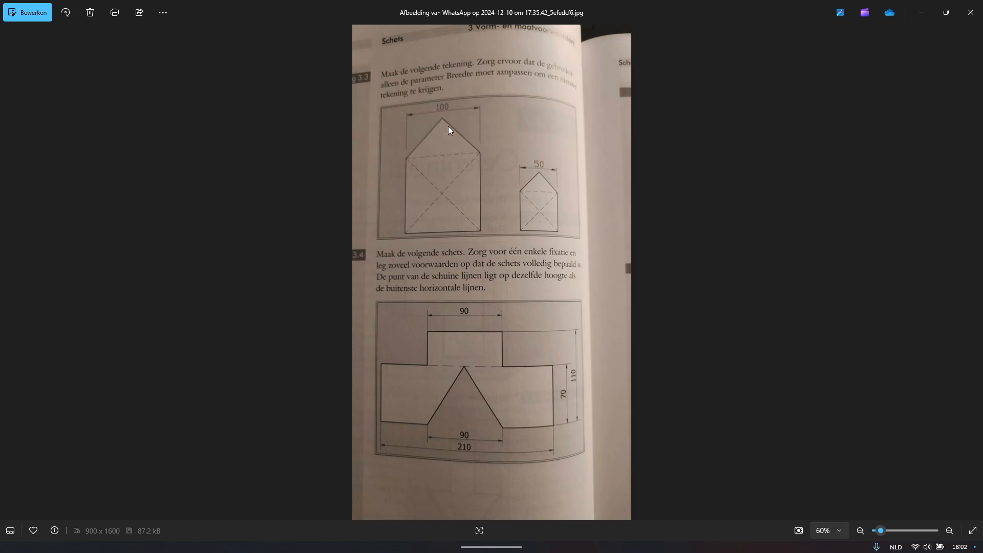
pyautogui.hotkey('alt', 'Tab')
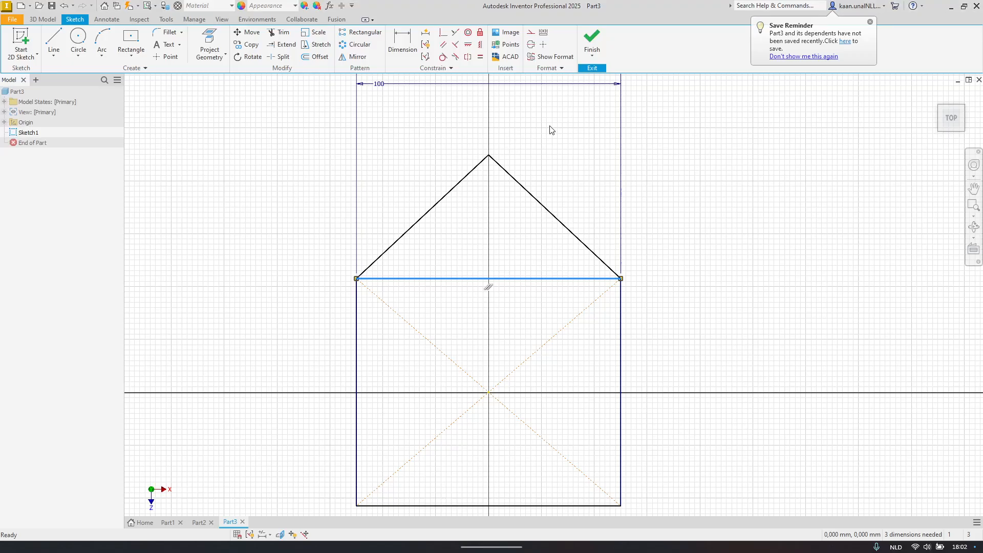
# Step: Dismiss the save reminder and pull the rectangle's upper edge further towards the apex, rechecking the house drawing in the photo viewer
pyautogui.click(871, 23)
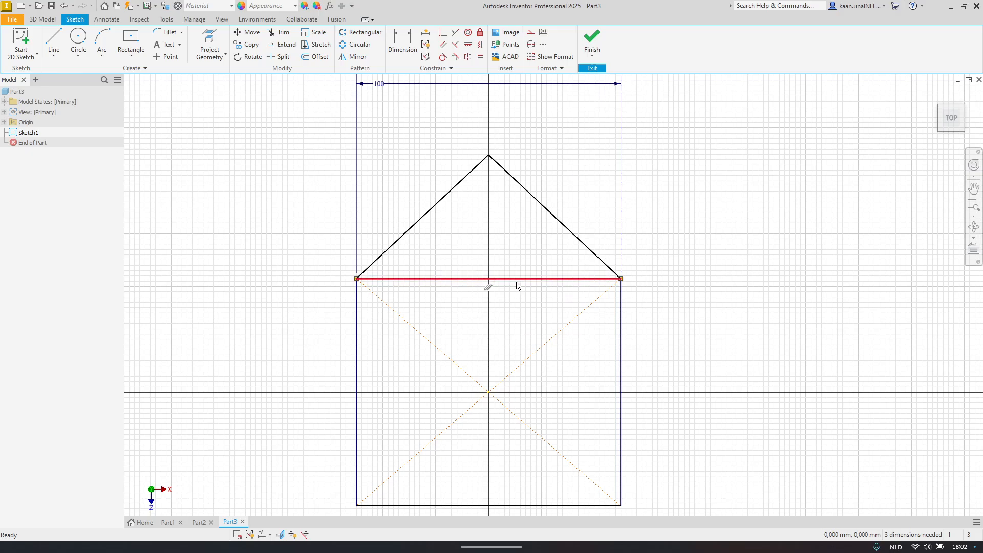
pyautogui.moveTo(519, 286); pyautogui.dragTo(531, 279)
pyautogui.hotkey('alt', 'Tab')
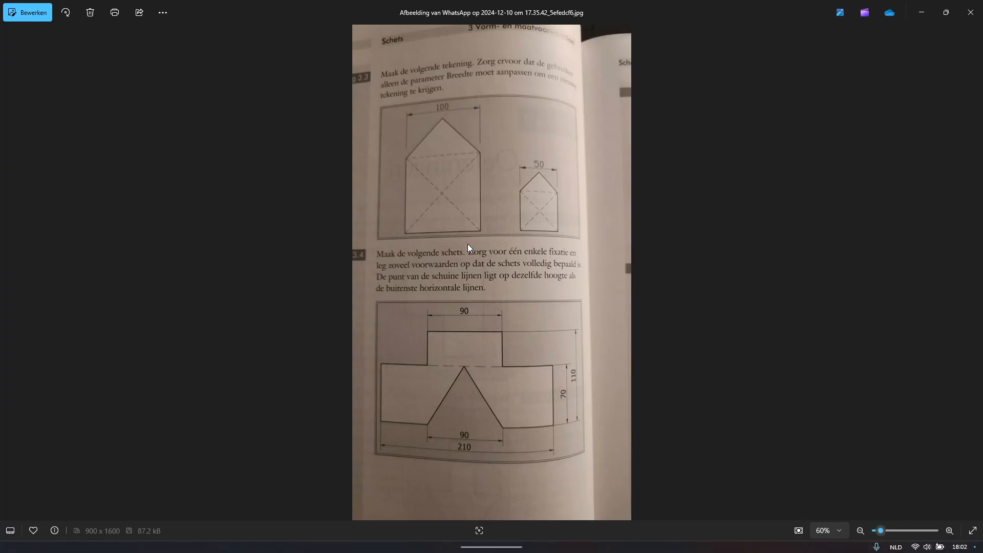
pyautogui.hotkey('alt', 'Tab')
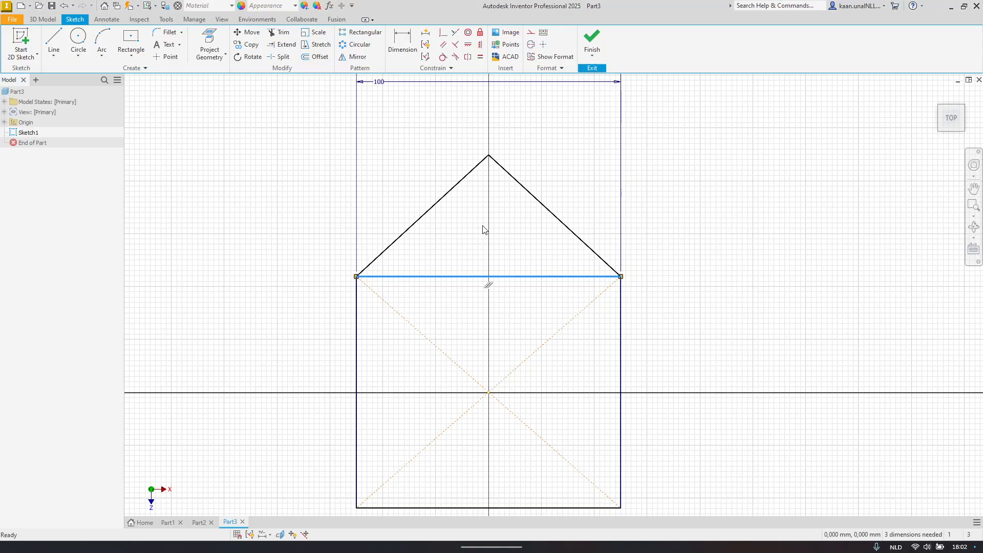
pyautogui.moveTo(515, 282); pyautogui.dragTo(520, 244)
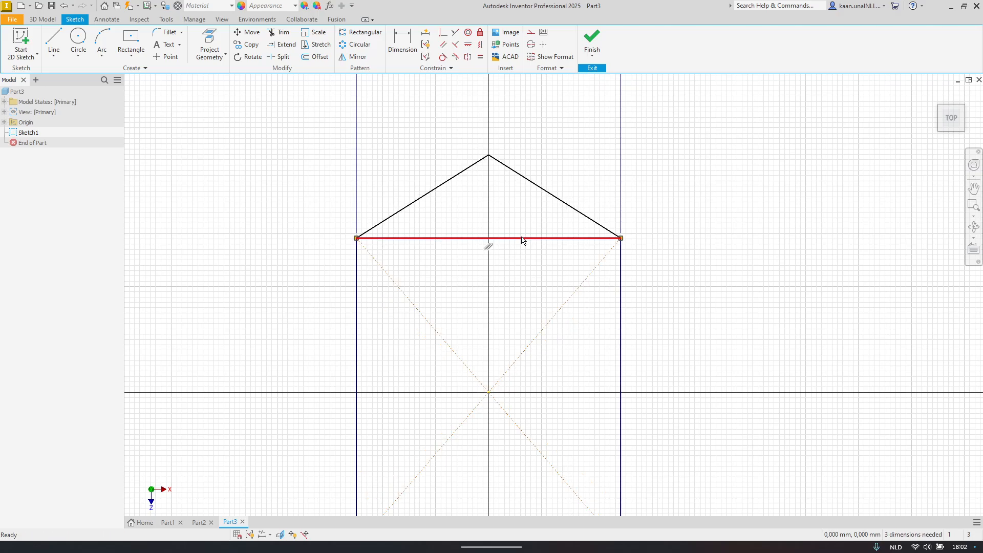
# Step: Apply an Equal constraint between the rectangle's upper edge and its left vertical side, making the house body square
pyautogui.scroll(-2, 517, 293)
pyautogui.moveTo(518, 287); pyautogui.dragTo(535, 199, button='middle')
pyautogui.scroll(5, 536, 182)
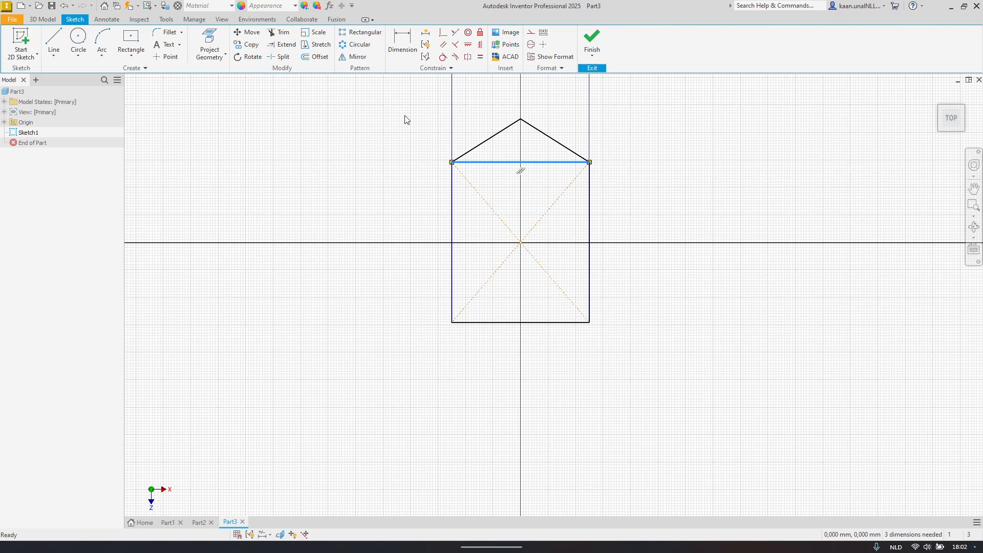
pyautogui.click(486, 57)
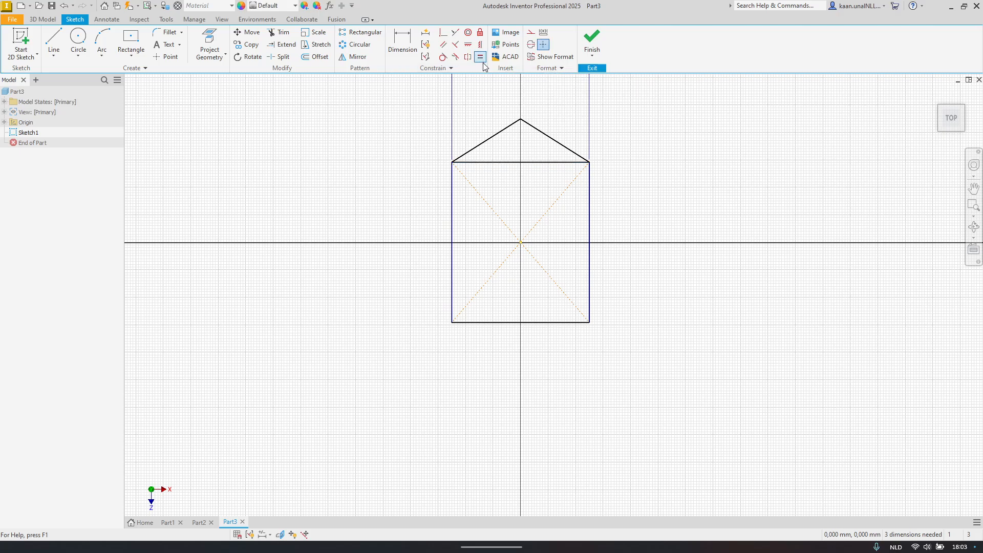
pyautogui.click(517, 162)
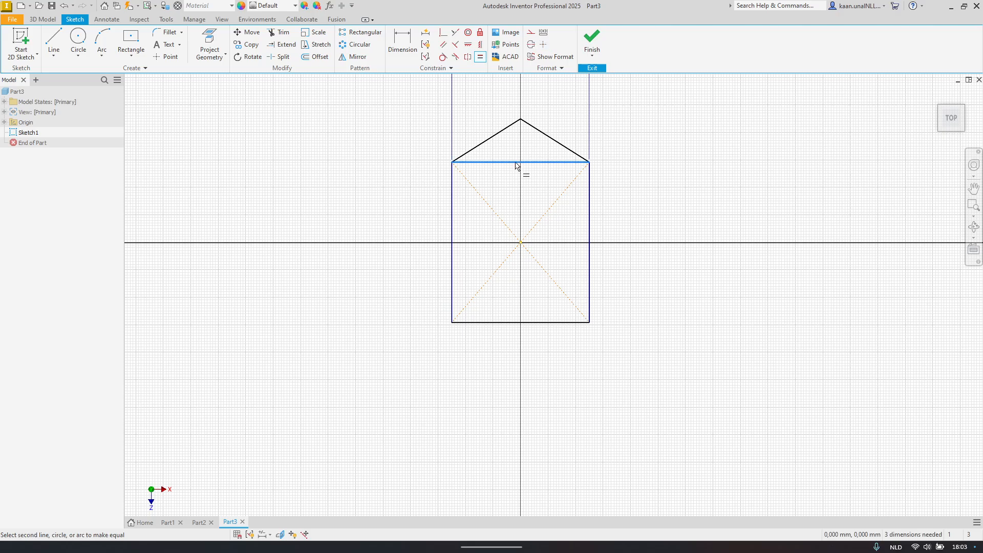
pyautogui.click(455, 200)
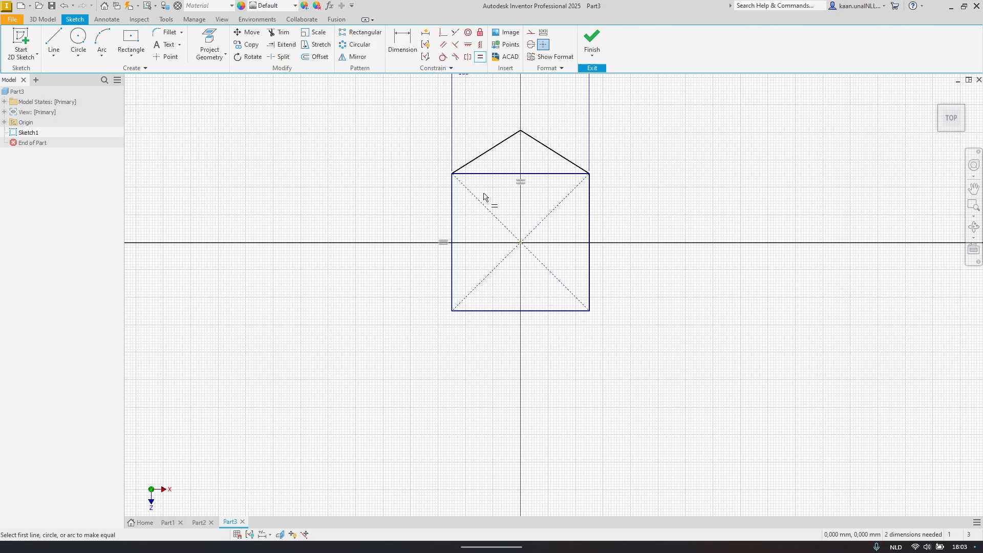
pyautogui.moveTo(484, 196); pyautogui.dragTo(488, 288, button='middle')
pyautogui.press('Escape')
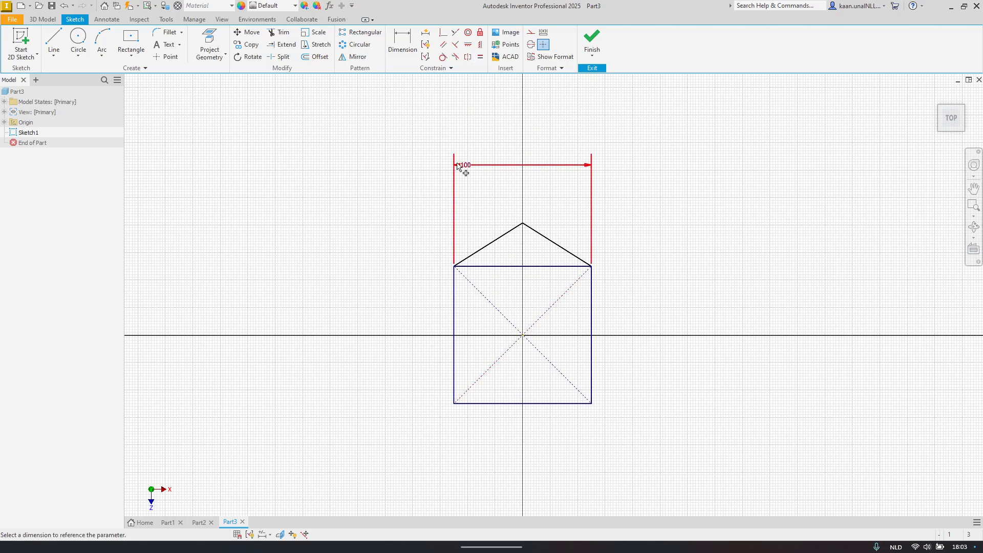
# Step: Test the house's proportions by setting its width dimension to 150 mm, and undo that change
pyautogui.doubleClick(459, 165)
pyautogui.write('150')
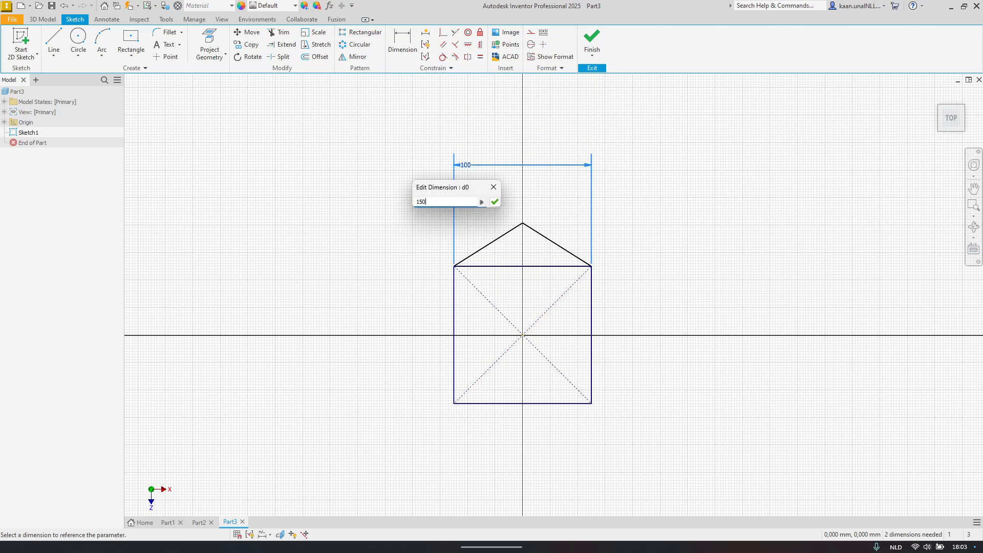
pyautogui.press('Return')
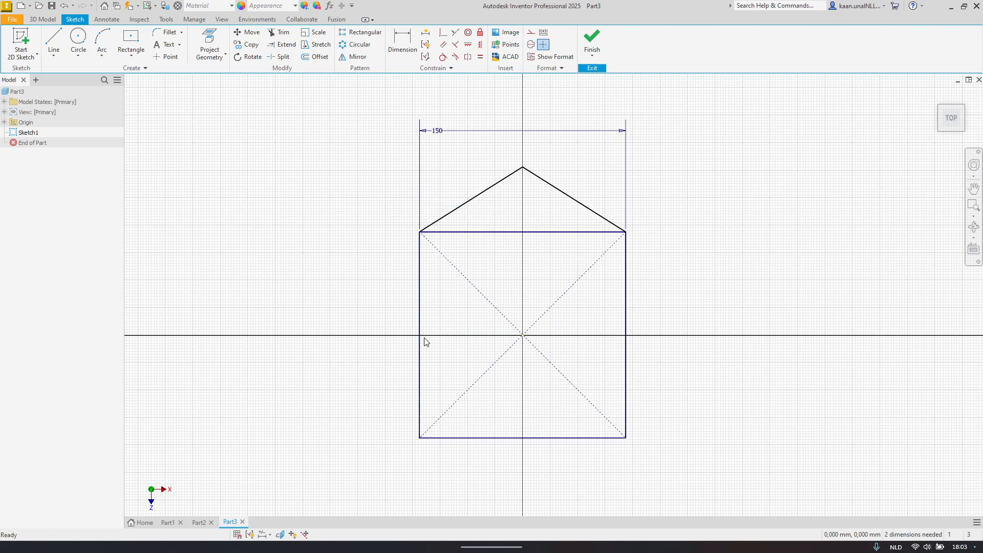
pyautogui.hotkey('ctrl', 'z')
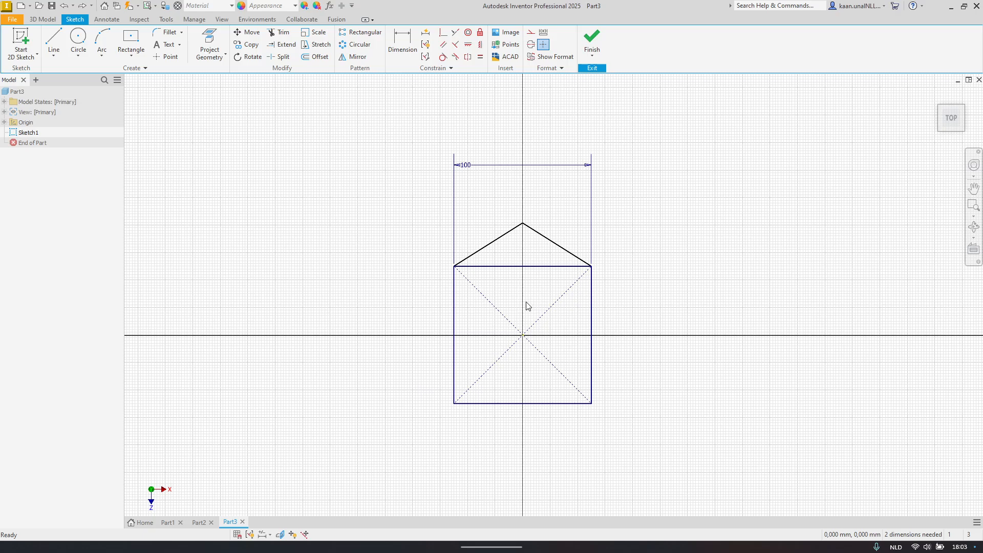
# Step: Pull the roof apex upward along the vertical axis and compare the roof shape with the house drawing in the photo viewer
pyautogui.scroll(3, 529, 306)
pyautogui.scroll(-1, 529, 306)
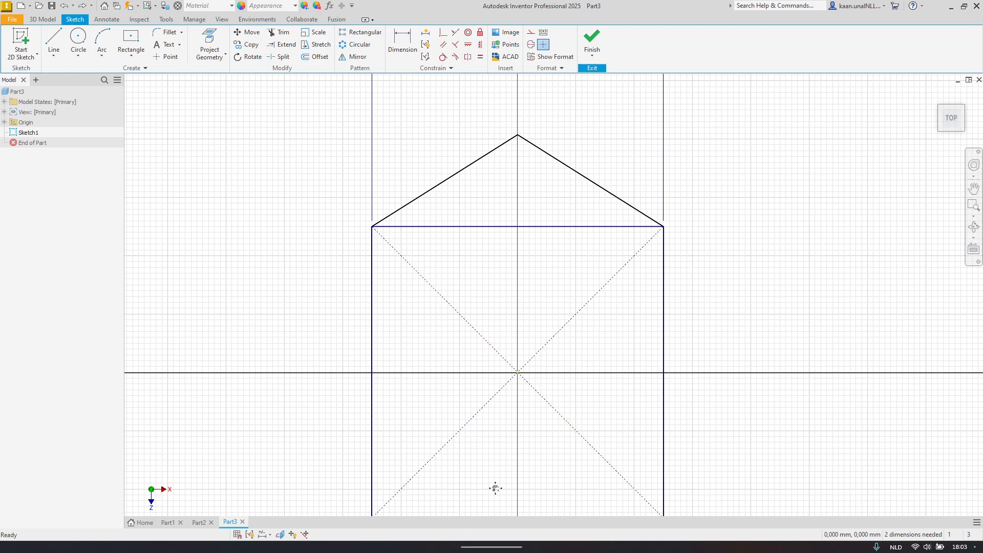
pyautogui.moveTo(496, 488); pyautogui.dragTo(501, 461, button='middle')
pyautogui.moveTo(617, 319); pyautogui.dragTo(629, 431, button='middle')
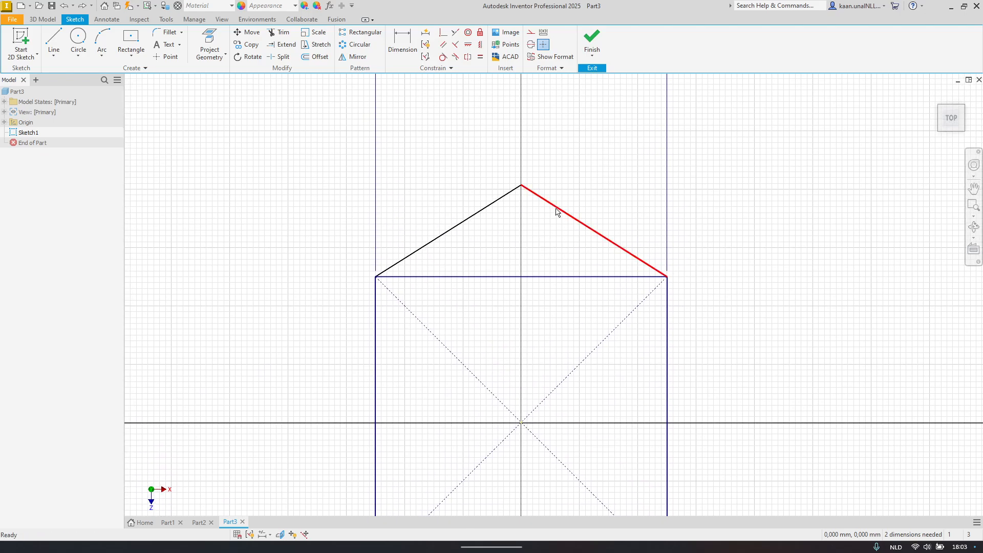
pyautogui.click(444, 232)
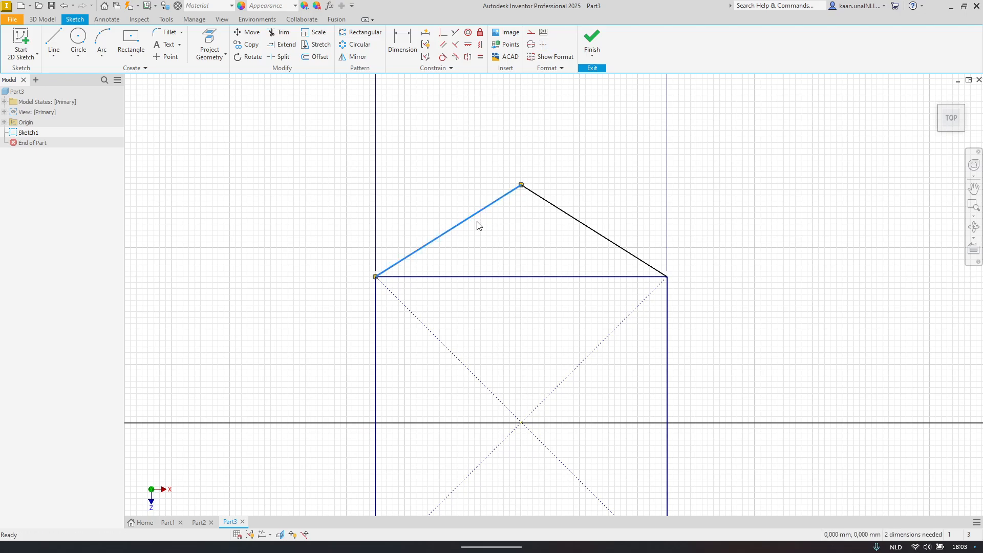
pyautogui.click(548, 173)
pyautogui.moveTo(520, 185); pyautogui.dragTo(523, 148)
pyautogui.hotkey('alt', 'Tab')
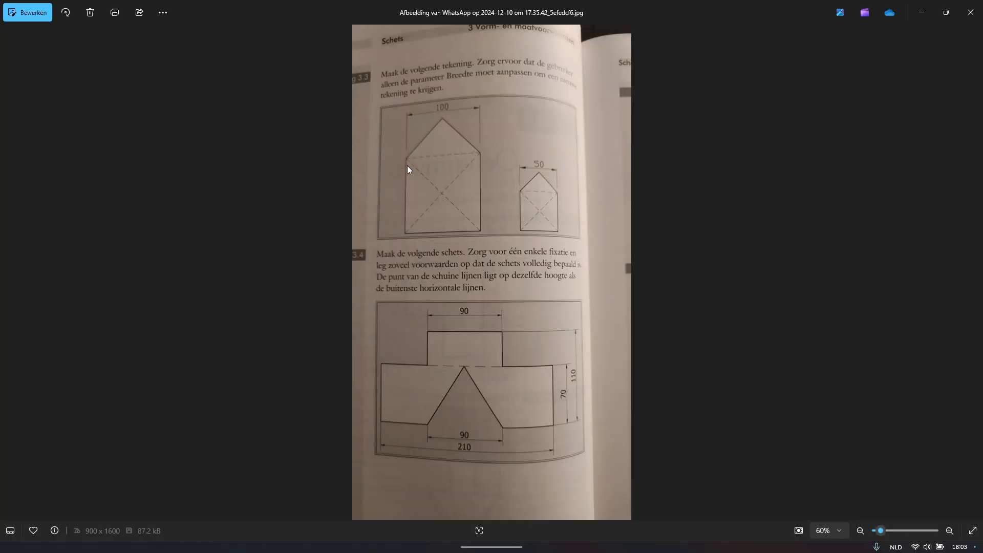
pyautogui.hotkey('alt', 'Tab')
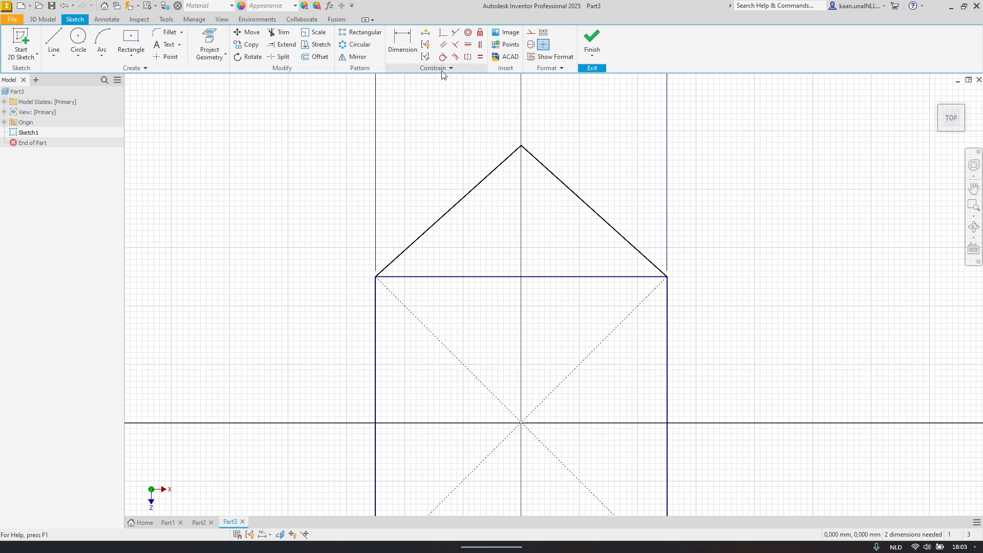
# Step: Apply an Equal constraint between the two slanted roof lines
pyautogui.click(481, 57)
pyautogui.click(474, 185)
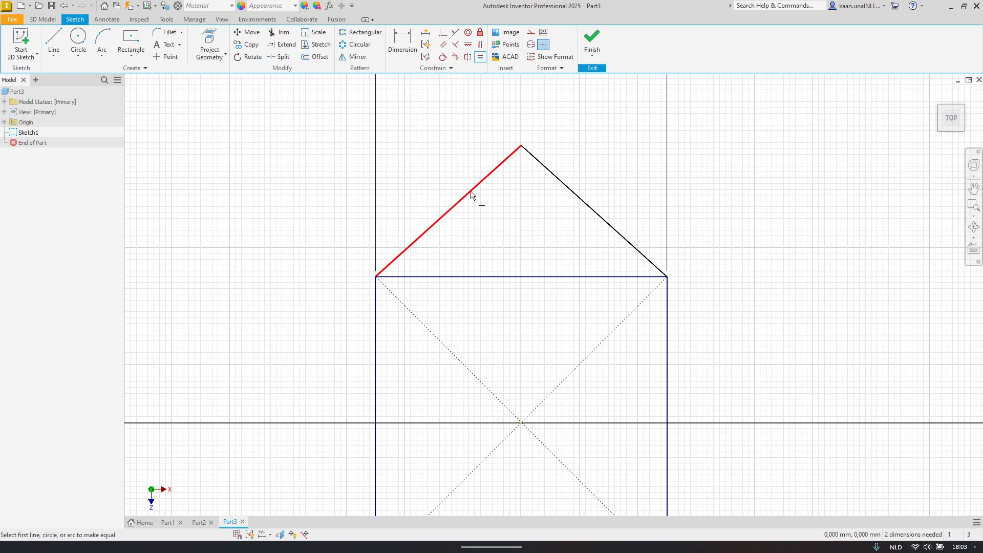
pyautogui.click(573, 193)
pyautogui.moveTo(515, 143); pyautogui.dragTo(528, 190, button='middle')
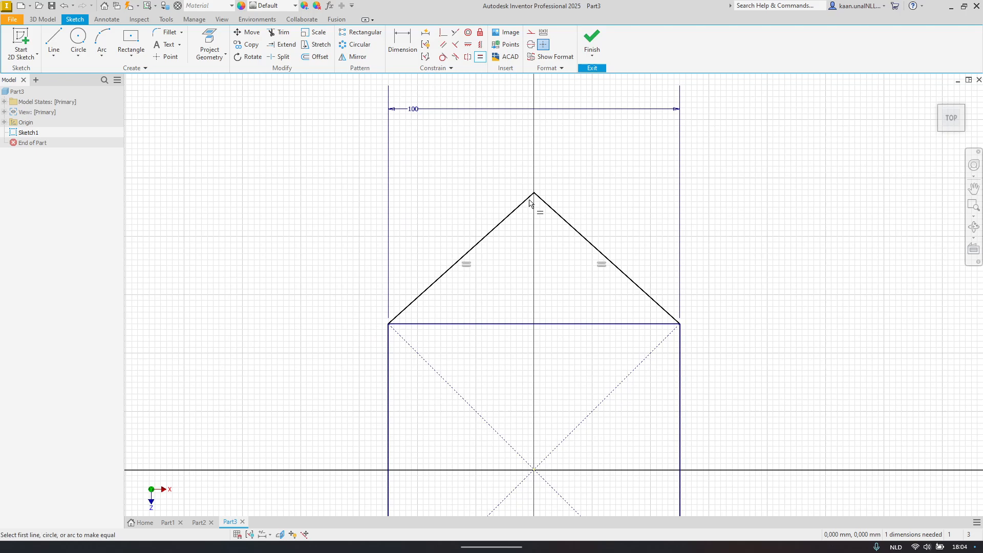
pyautogui.press('Escape')
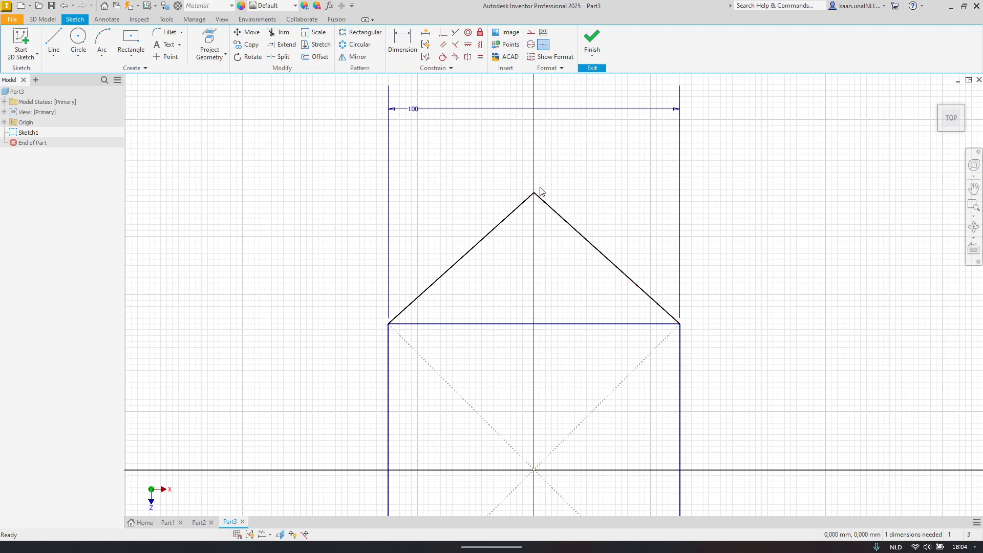
# Step: Test the roof's remaining freedom by pulling its apex higher, and recheck the roof angle in the reference photo
pyautogui.moveTo(535, 193); pyautogui.dragTo(533, 135)
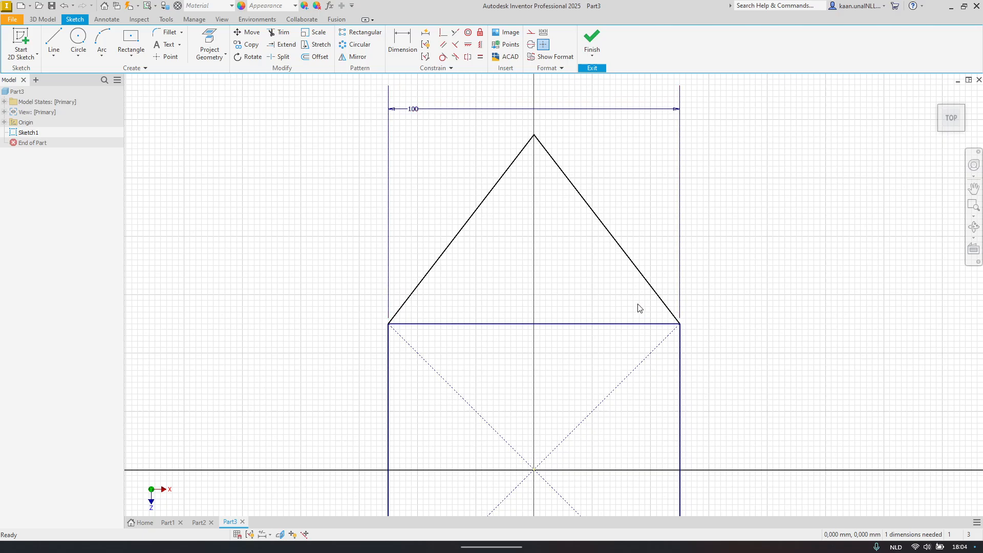
pyautogui.hotkey('alt', 'Tab')
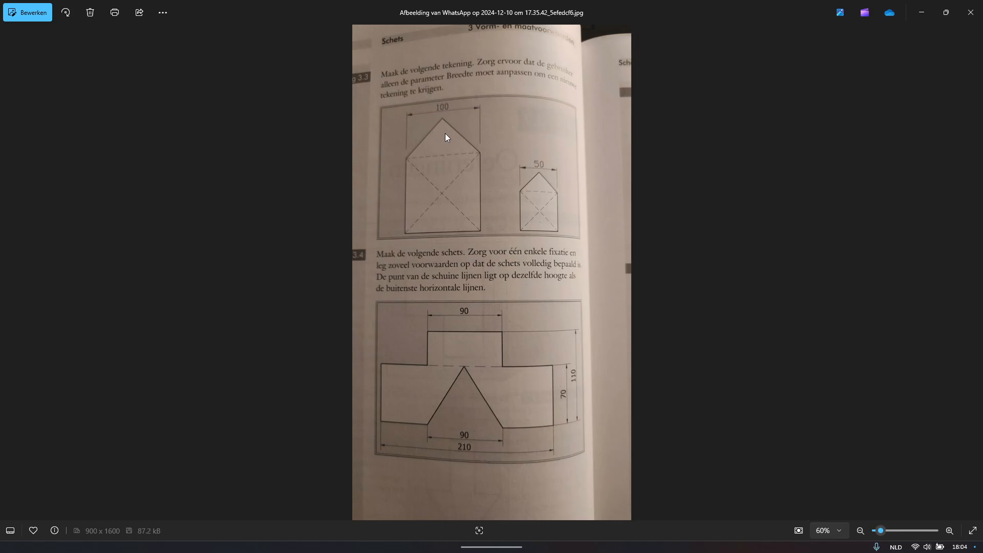
pyautogui.hotkey('alt', 'Tab')
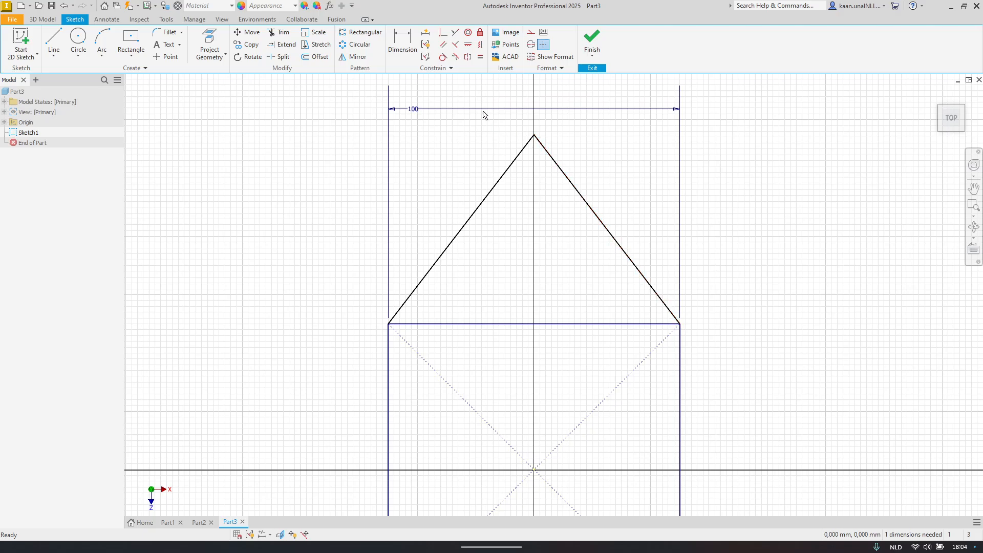
# Step: Apply a Perpendicular constraint between the two slanted roof lines
pyautogui.click(457, 47)
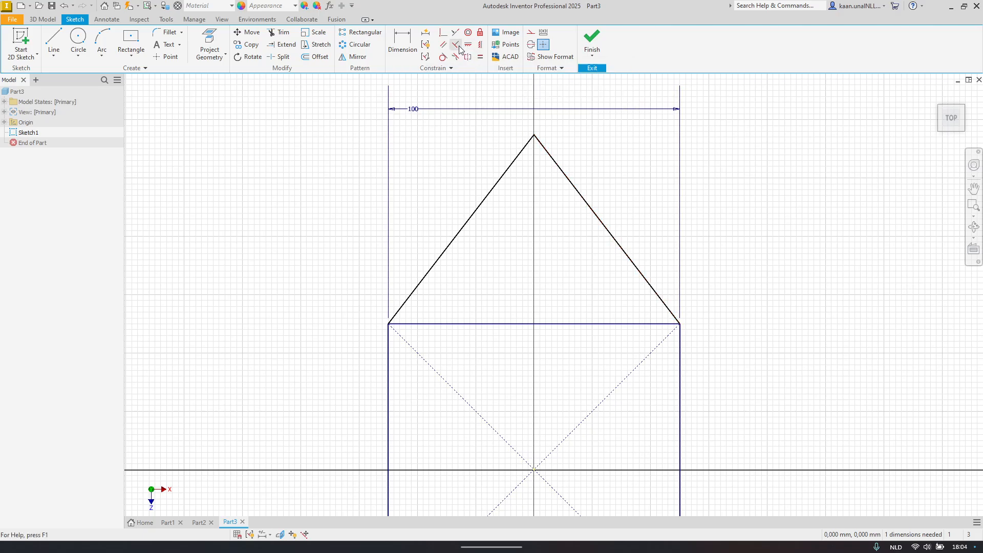
pyautogui.click(505, 172)
pyautogui.click(566, 179)
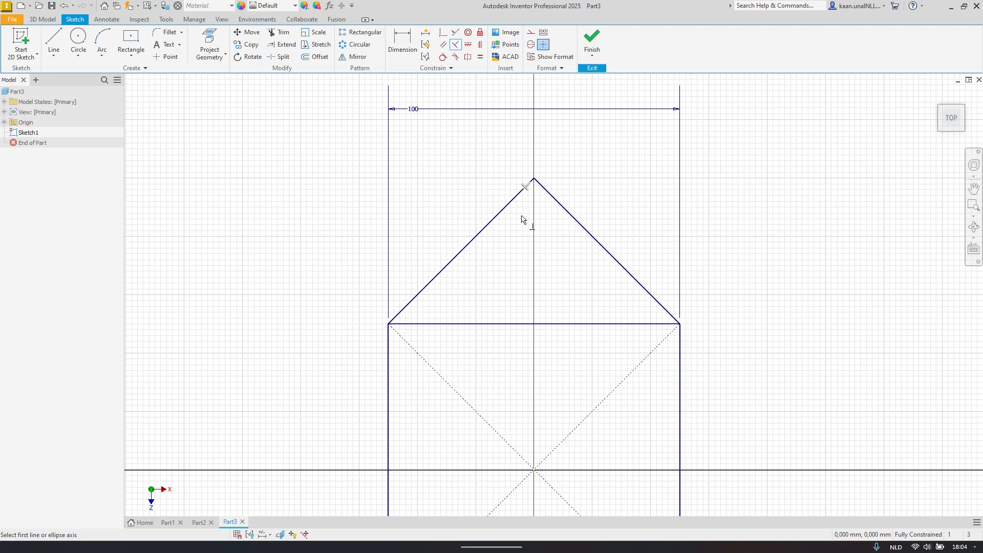
# Step: Test how the house scales by setting its width dimension to 50 mm, and set it back to 100 mm
pyautogui.doubleClick(417, 110)
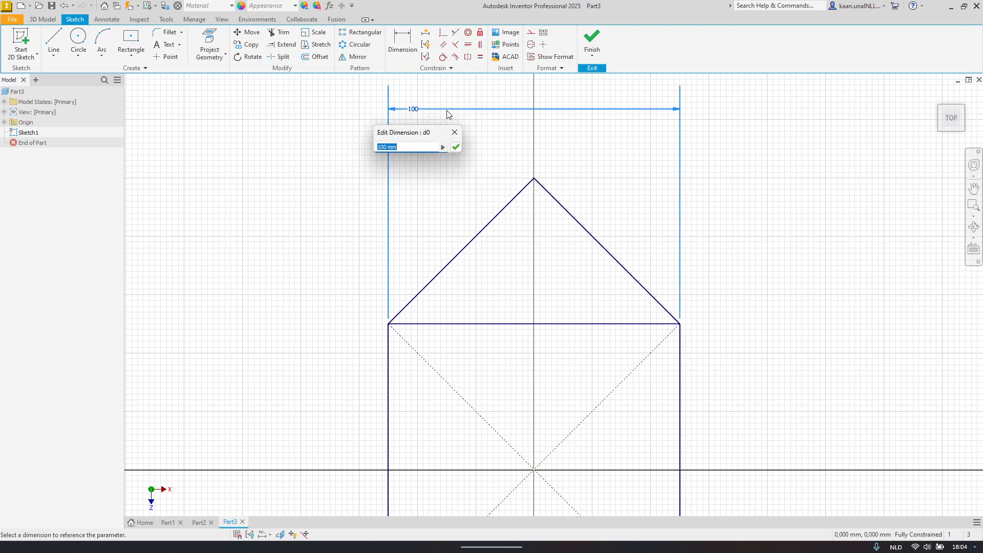
pyautogui.write('50')
pyautogui.press('Return')
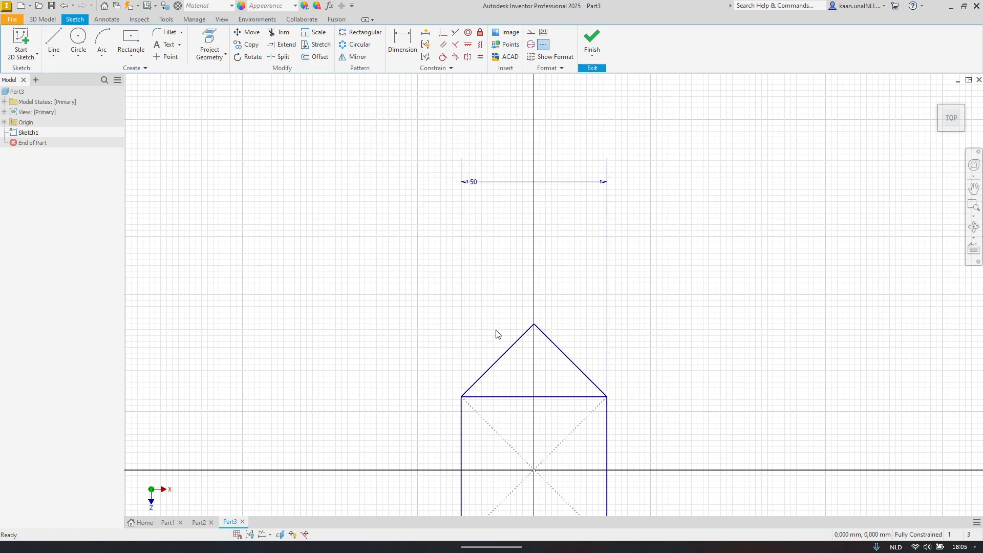
pyautogui.moveTo(497, 334); pyautogui.dragTo(474, 252, button='middle')
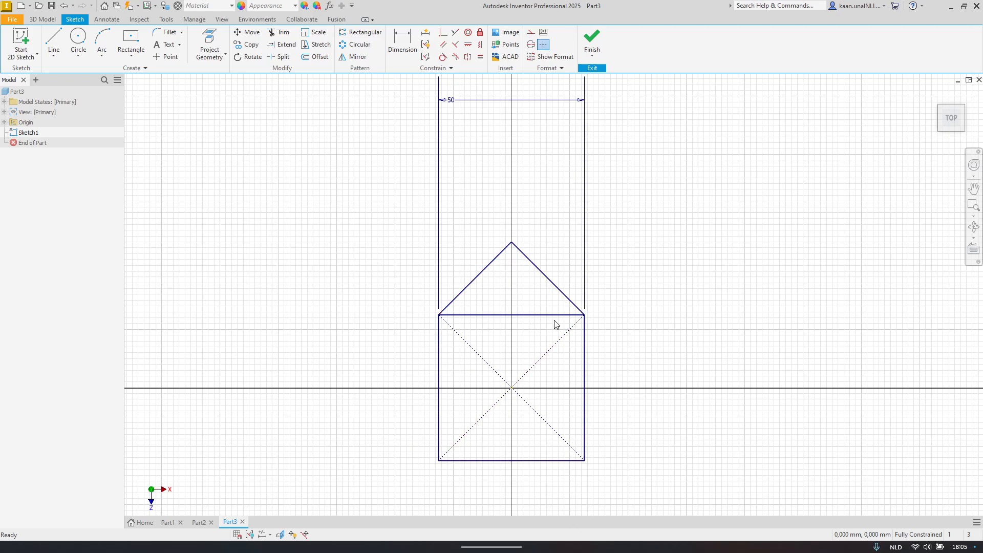
pyautogui.moveTo(528, 312); pyautogui.dragTo(545, 390, button='middle')
pyautogui.doubleClick(468, 180)
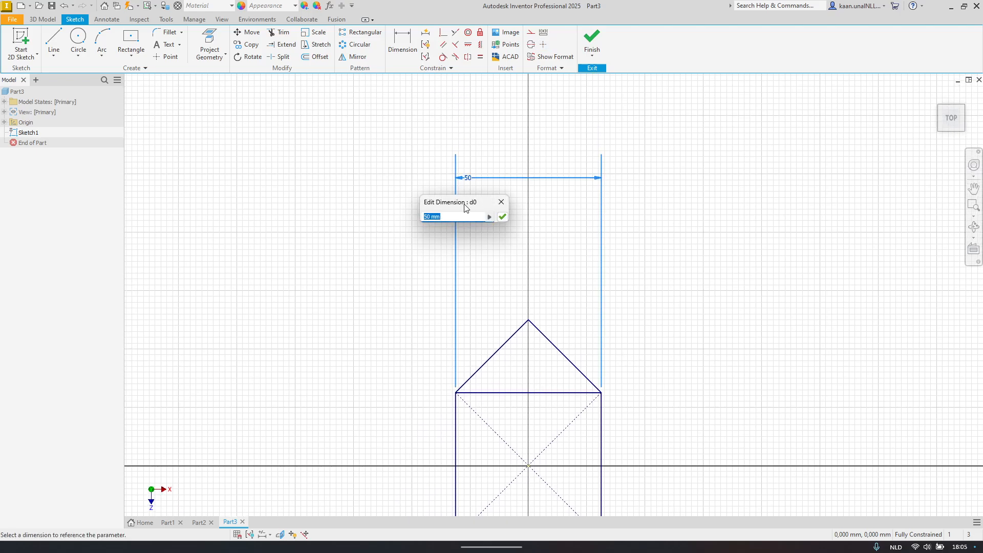
pyautogui.write('100')
pyautogui.press('Return')
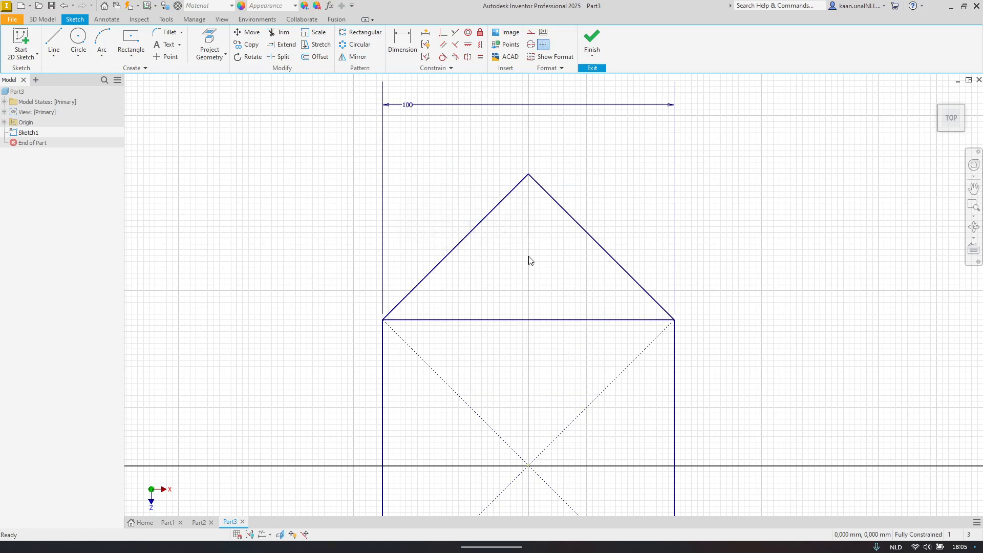
# Step: Show all of the sketch's constraints and examine those on the roof and square, leaving the Coincident command without applying it
pyautogui.moveTo(542, 272)
pyautogui.mouseDown(button='middle')
pyautogui.moveTo(533, 239)
pyautogui.moveTo(496, 211)
pyautogui.moveTo(494, 187)
pyautogui.moveTo(510, 164)
pyautogui.moveTo(521, 194)
pyautogui.mouseUp(button='middle')
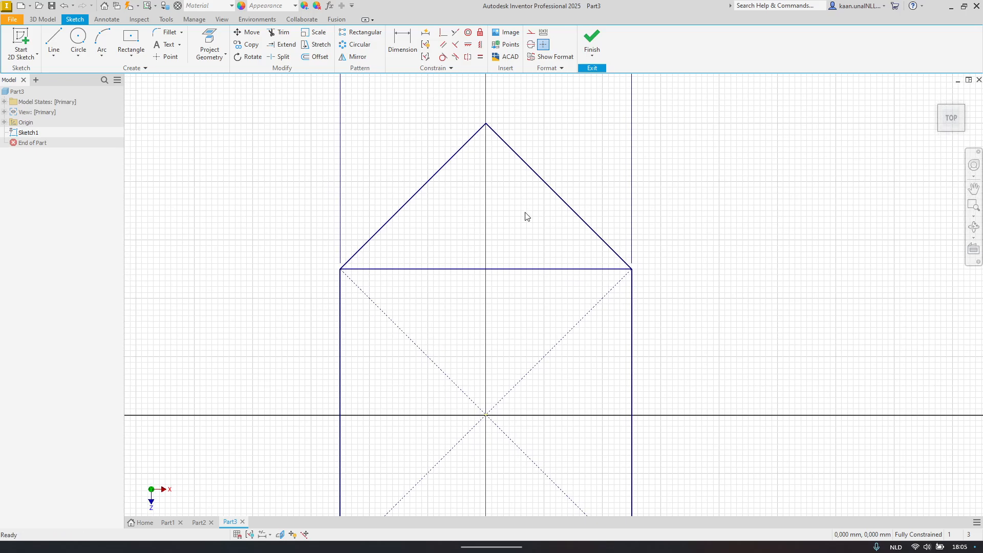
pyautogui.click(251, 540)
pyautogui.click(251, 537)
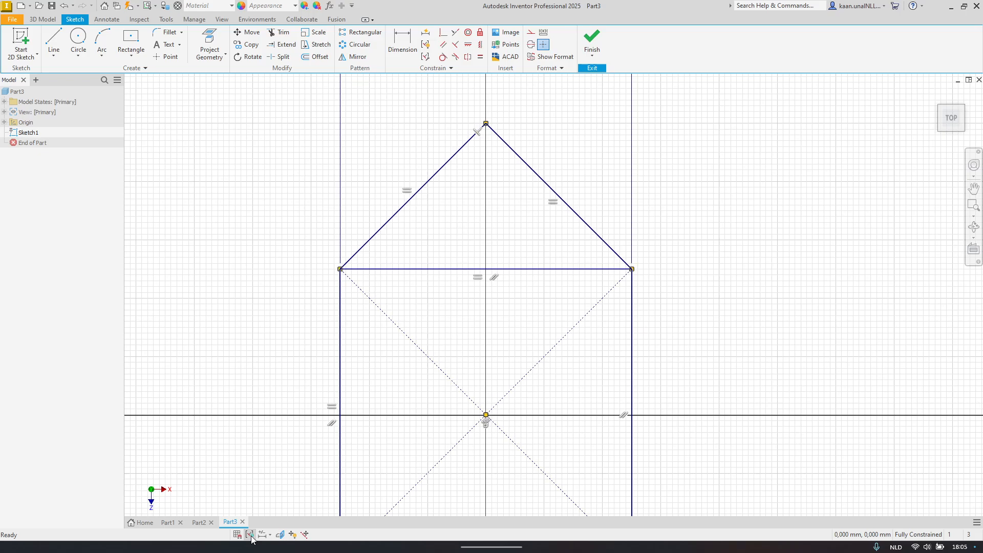
pyautogui.moveTo(526, 379)
pyautogui.mouseDown(button='middle')
pyautogui.moveTo(527, 294)
pyautogui.moveTo(521, 325)
pyautogui.moveTo(520, 311)
pyautogui.moveTo(531, 318)
pyautogui.moveTo(531, 289)
pyautogui.mouseUp(button='middle')
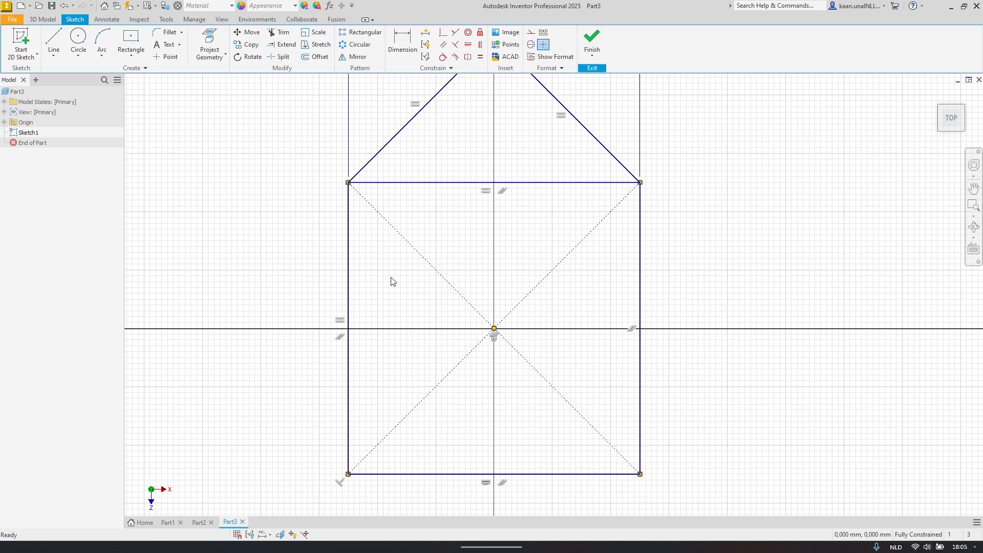
pyautogui.moveTo(429, 260)
pyautogui.mouseDown(button='middle')
pyautogui.moveTo(422, 336)
pyautogui.moveTo(421, 301)
pyautogui.moveTo(410, 338)
pyautogui.moveTo(405, 310)
pyautogui.moveTo(393, 387)
pyautogui.mouseUp(button='middle')
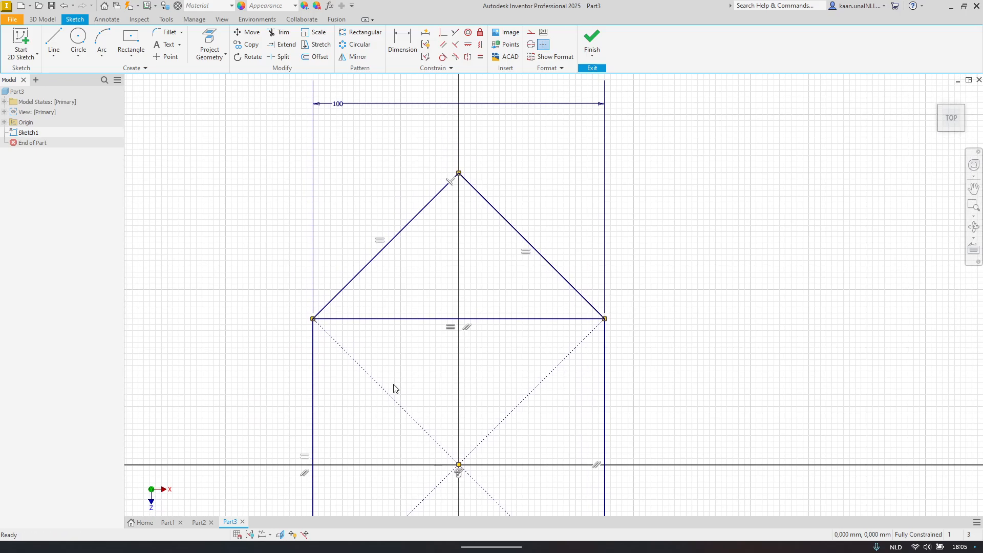
pyautogui.click(444, 33)
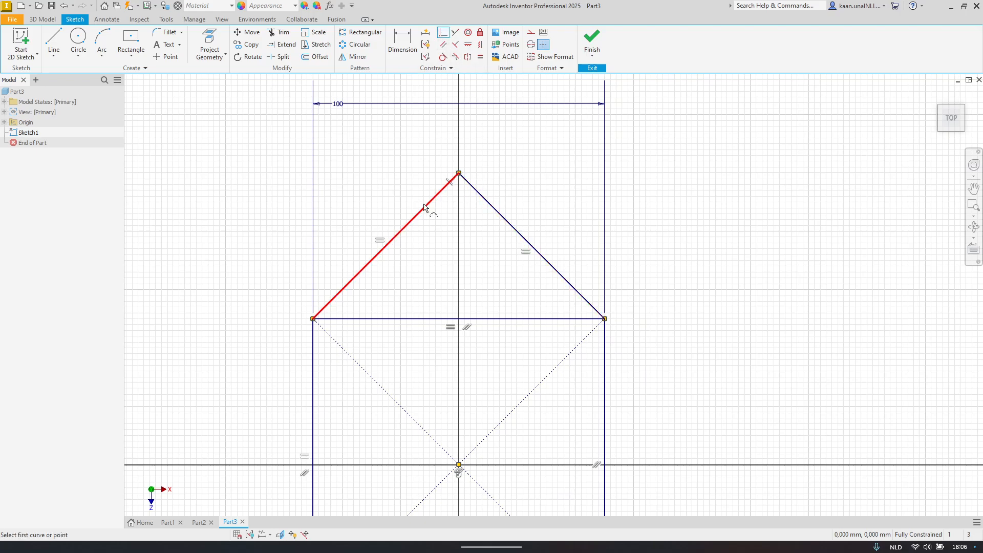
pyautogui.press('Escape')
# Step: Draw two separate lines beside the house, one steep and one nearly horizontal, without letting them touch
pyautogui.scroll(-7, 425, 333)
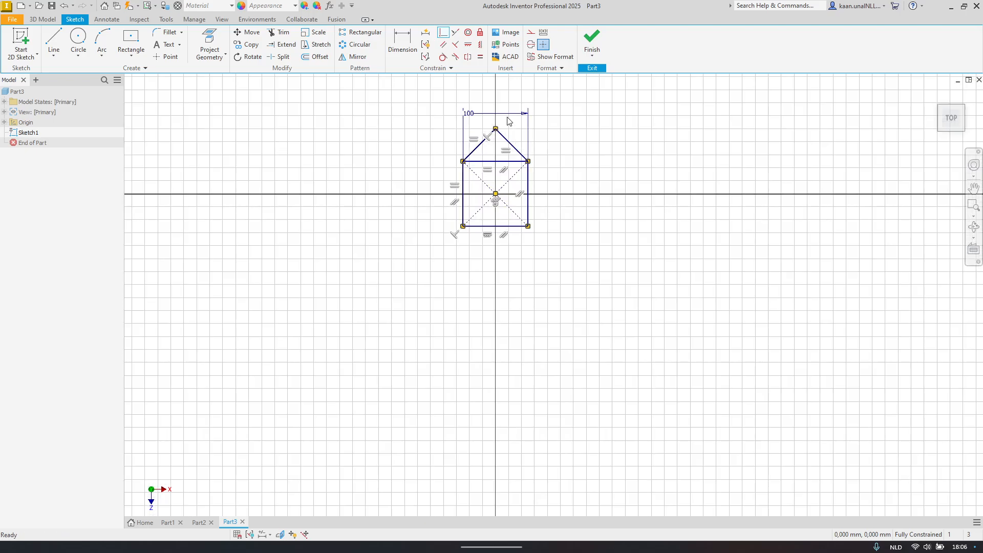
pyautogui.scroll(-3, 401, 316)
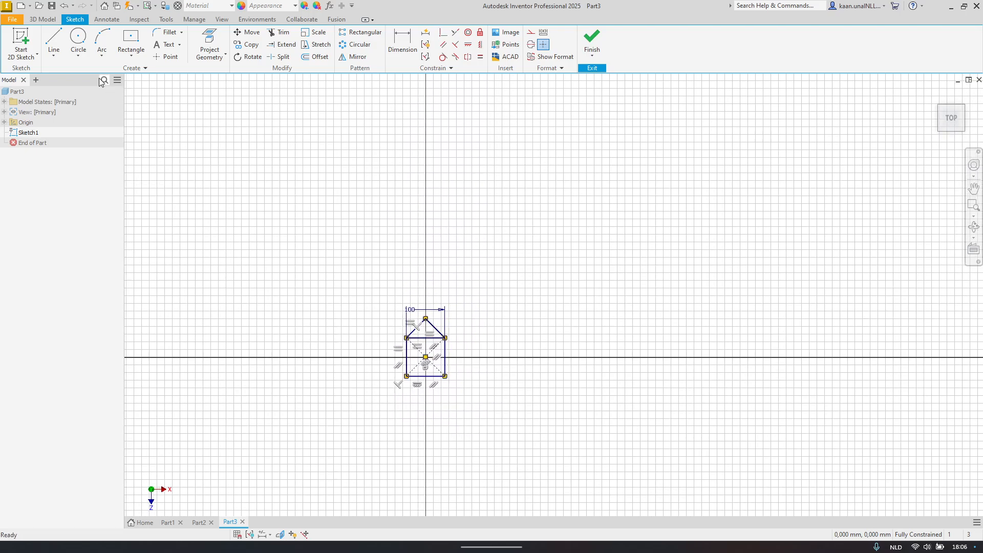
pyautogui.click(54, 41)
pyautogui.click(623, 119)
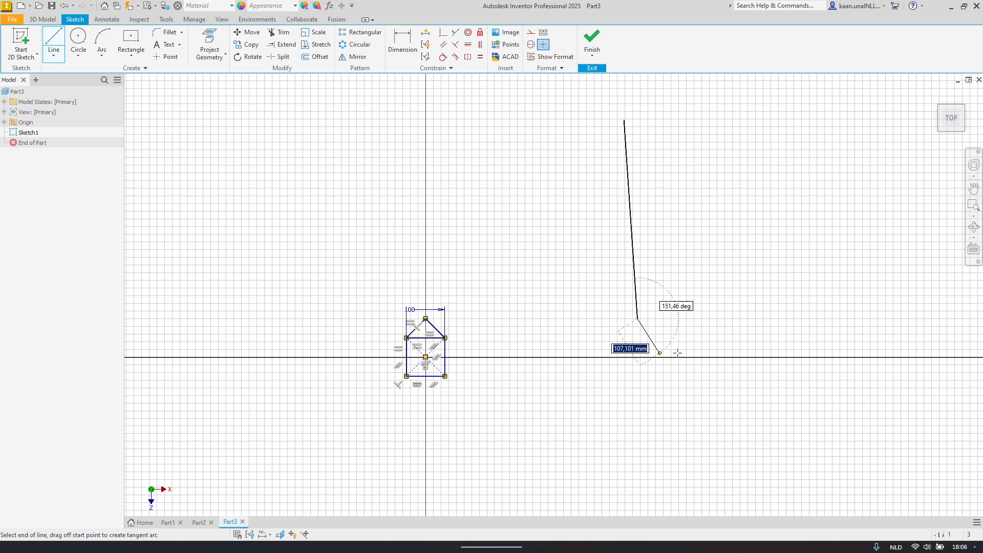
pyautogui.click(638, 318)
pyautogui.press('Escape')
pyautogui.click(53, 51)
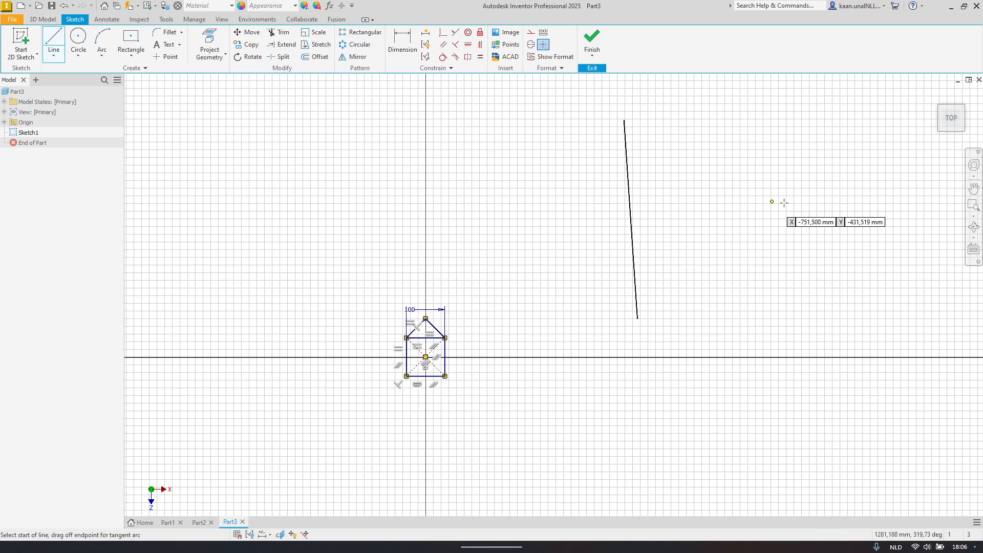
pyautogui.click(707, 185)
pyautogui.click(856, 162)
pyautogui.press('Escape')
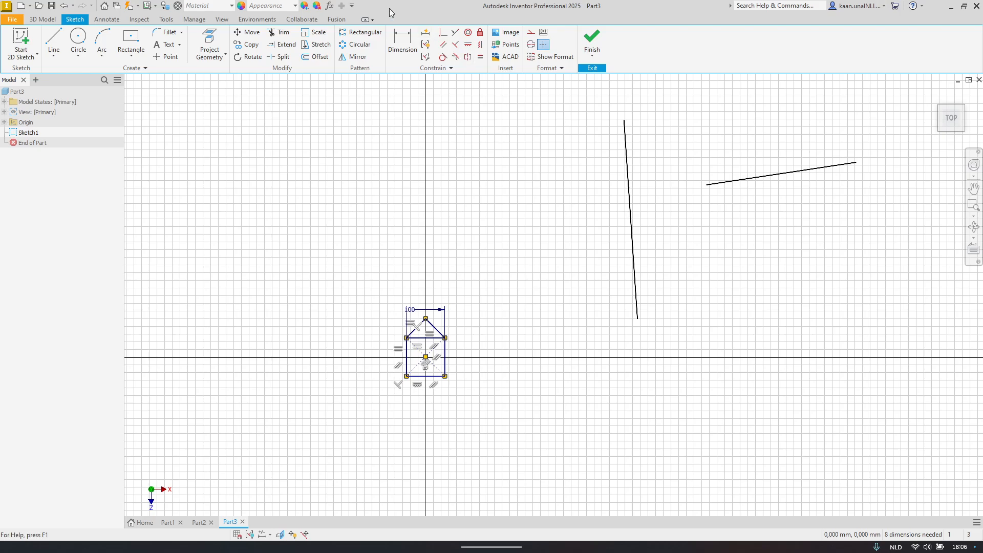
# Step: Try a Coincident constraint between the nearly horizontal line itself and the steep line's upper endpoint, and undo it
pyautogui.click(443, 32)
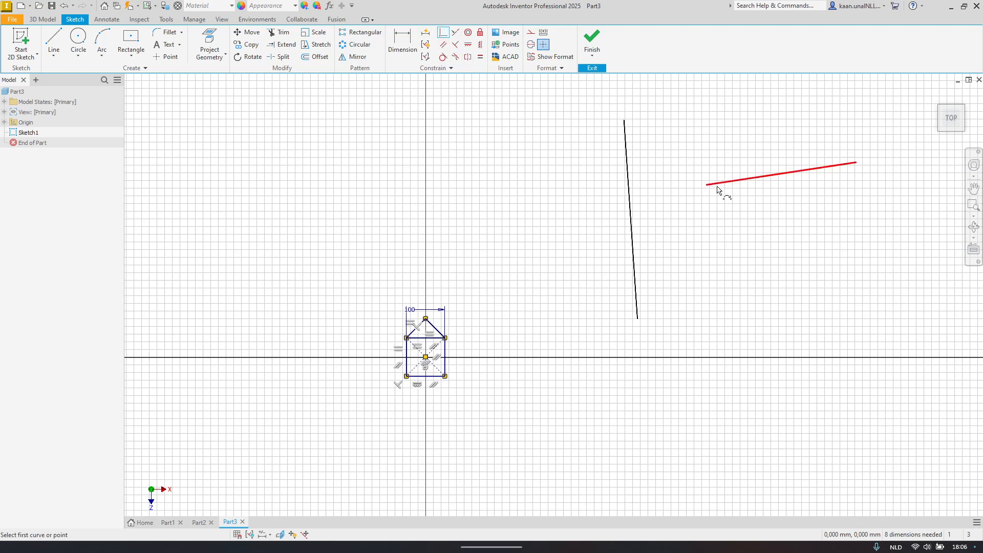
pyautogui.click(735, 182)
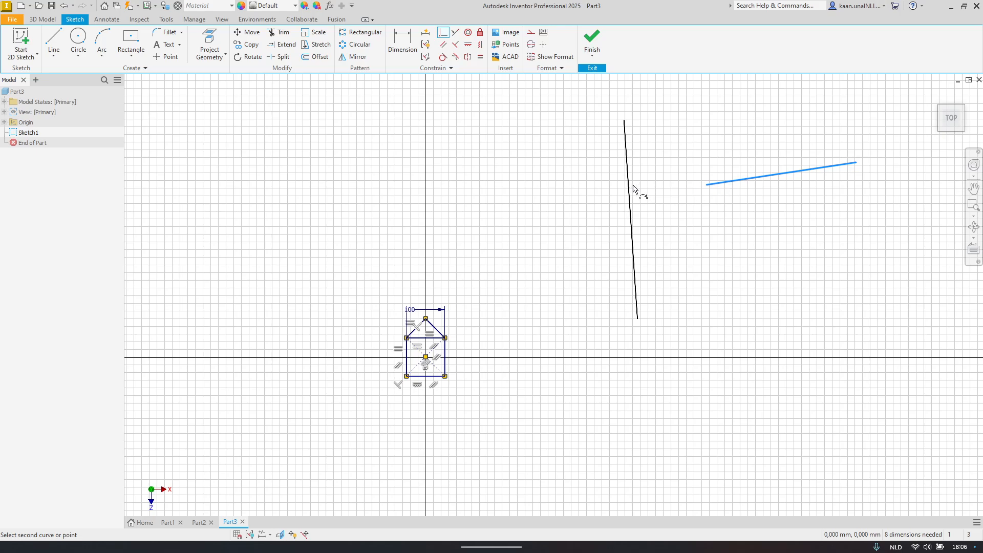
pyautogui.click(624, 123)
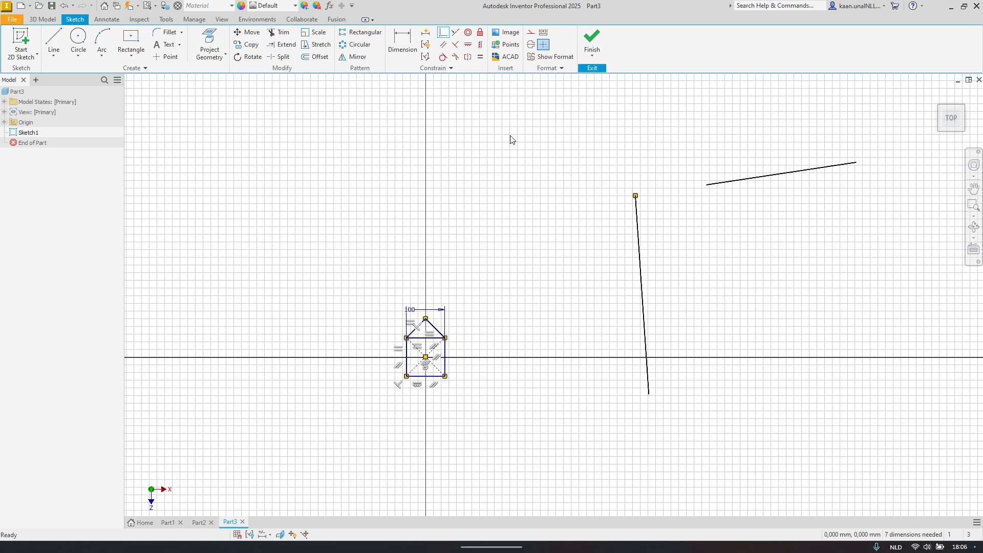
pyautogui.click(636, 196)
pyautogui.click(716, 189)
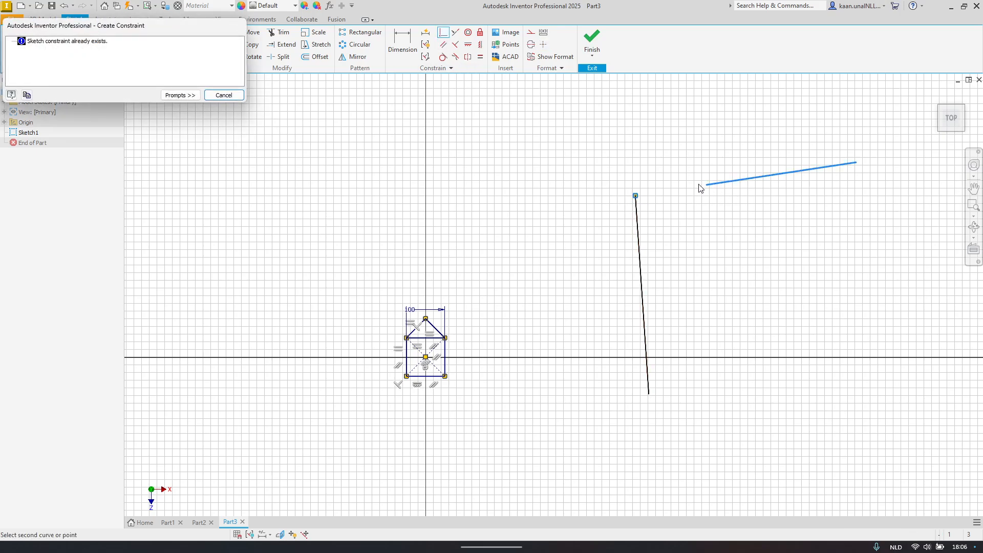
pyautogui.press('Escape')
pyautogui.press('Escape')
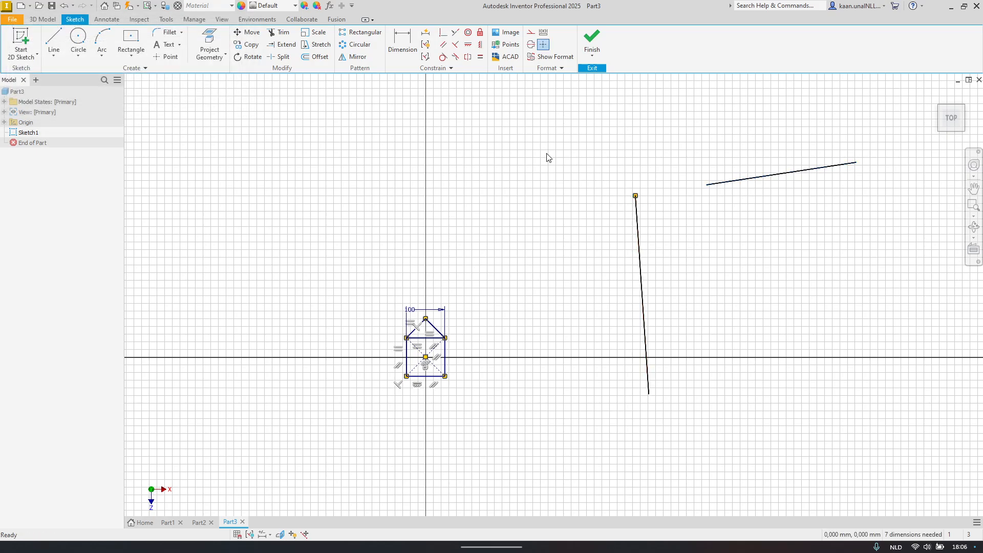
pyautogui.hotkey('ctrl', 'z')
# Step: Test joining the nearly horizontal line's near endpoint to the steep line's upper endpoint with Coincident twice, undoing it each time
pyautogui.click(443, 32)
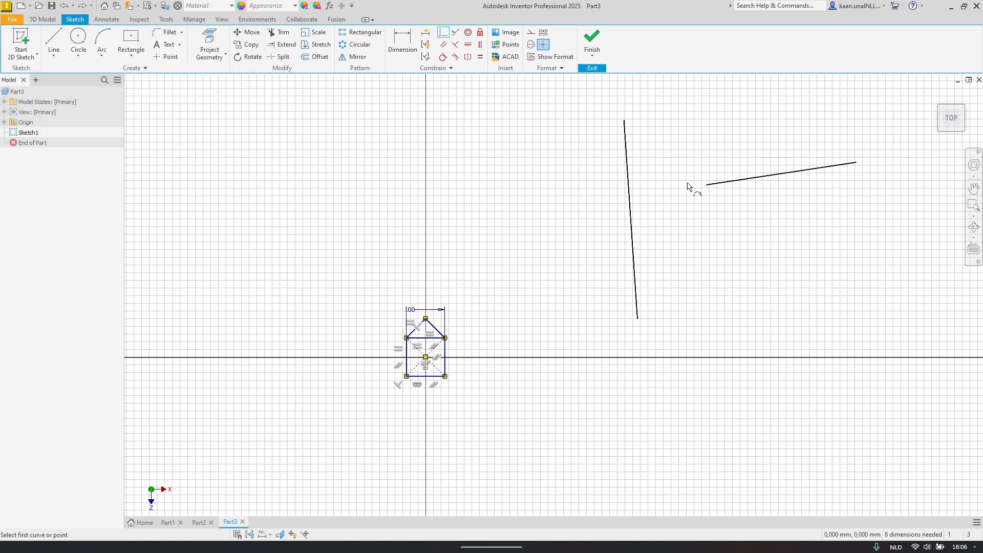
pyautogui.click(708, 188)
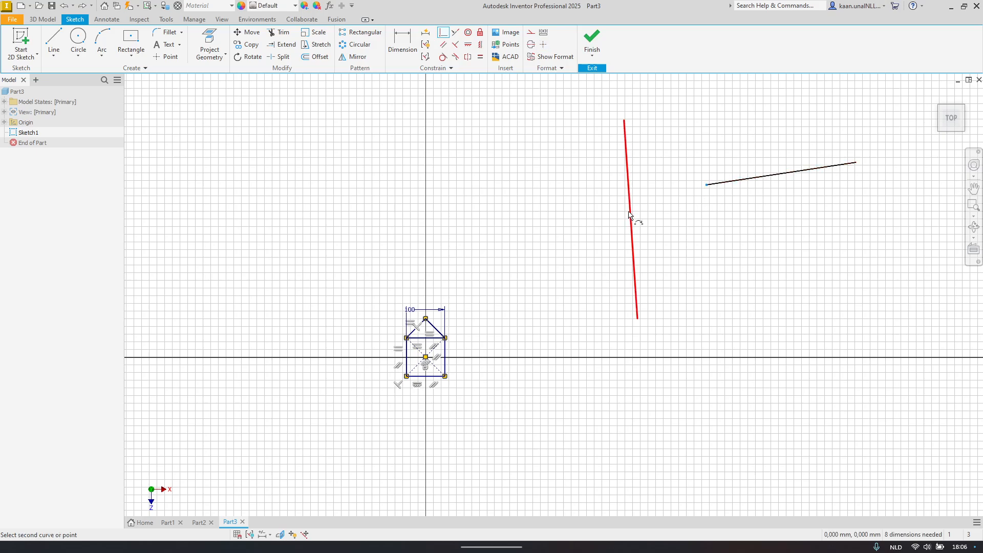
pyautogui.click(625, 122)
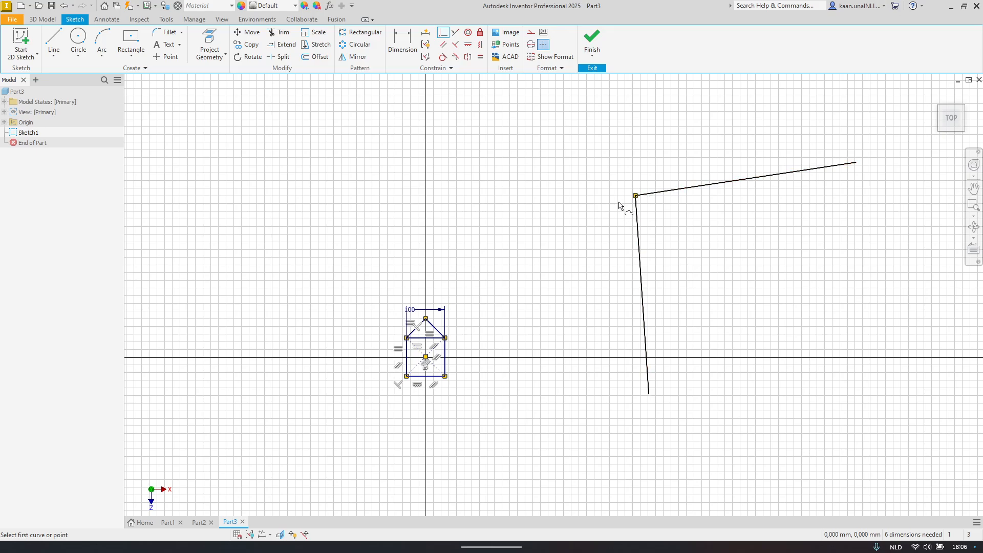
pyautogui.hotkey('ctrl', 'z')
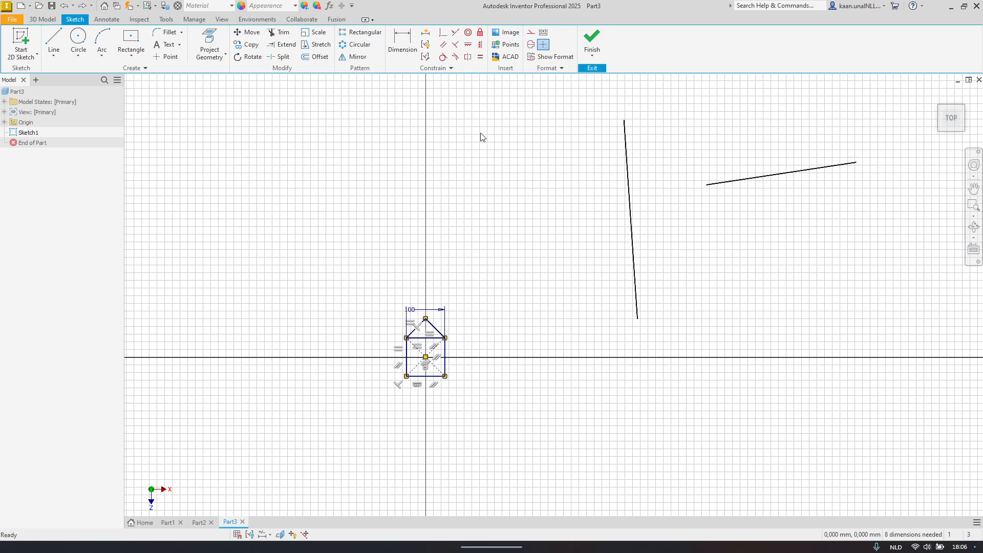
pyautogui.click(456, 47)
pyautogui.click(706, 185)
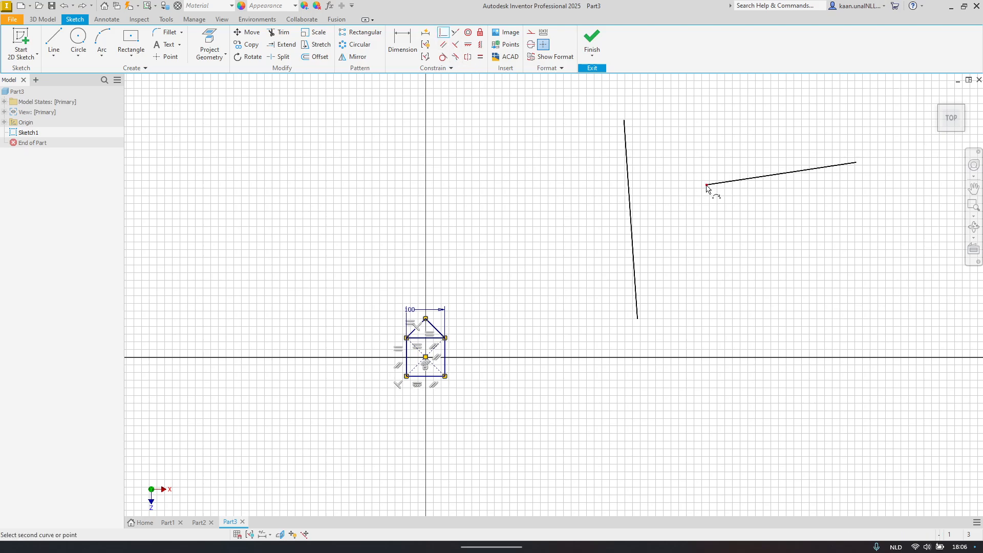
pyautogui.click(625, 121)
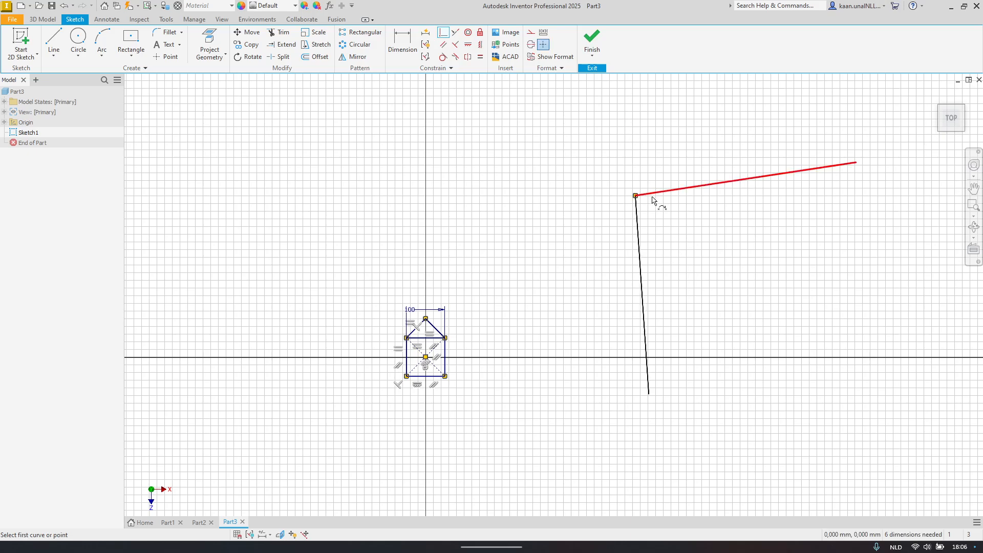
pyautogui.hotkey('ctrl', 'z')
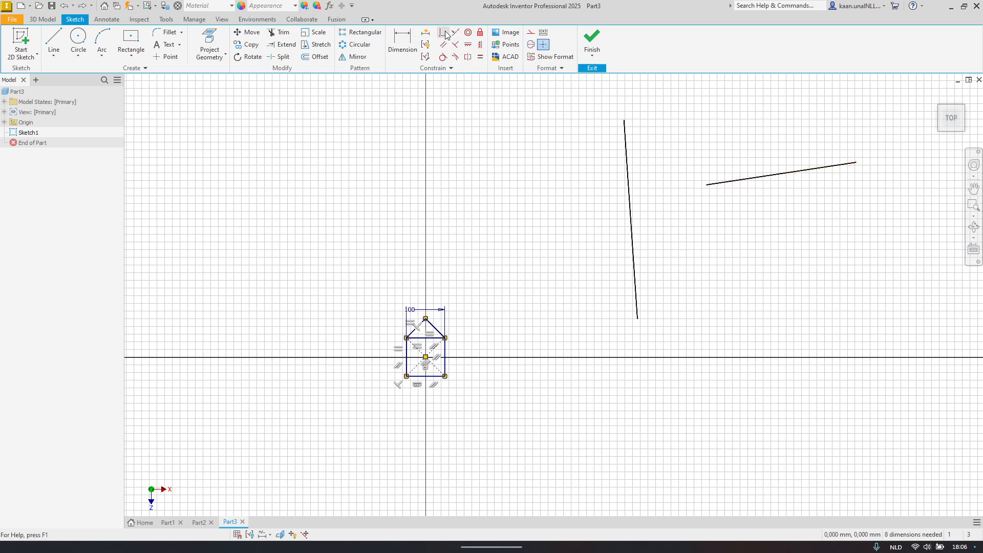
# Step: Make the two lines' endpoints coincident once more, and undo the constraint along with both test lines
pyautogui.click(707, 185)
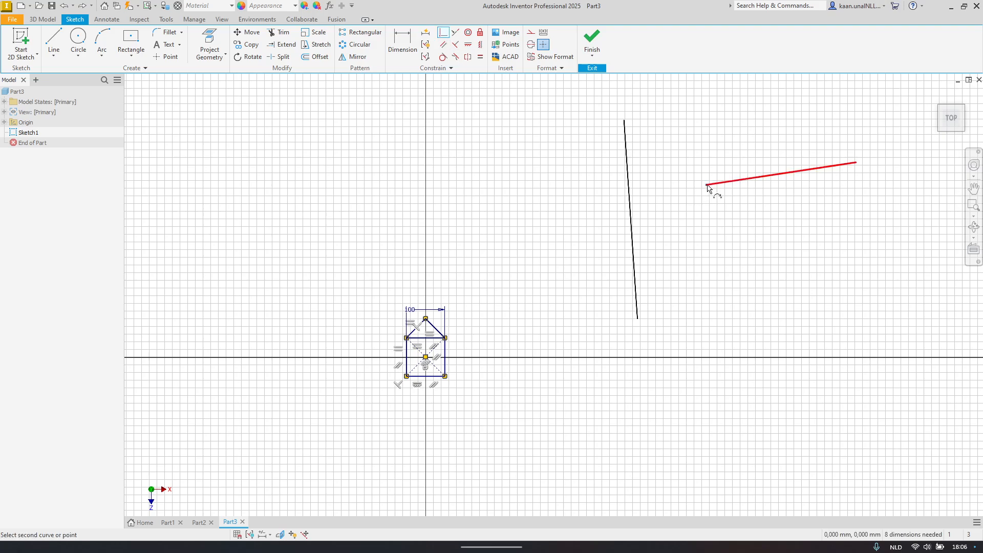
pyautogui.click(625, 122)
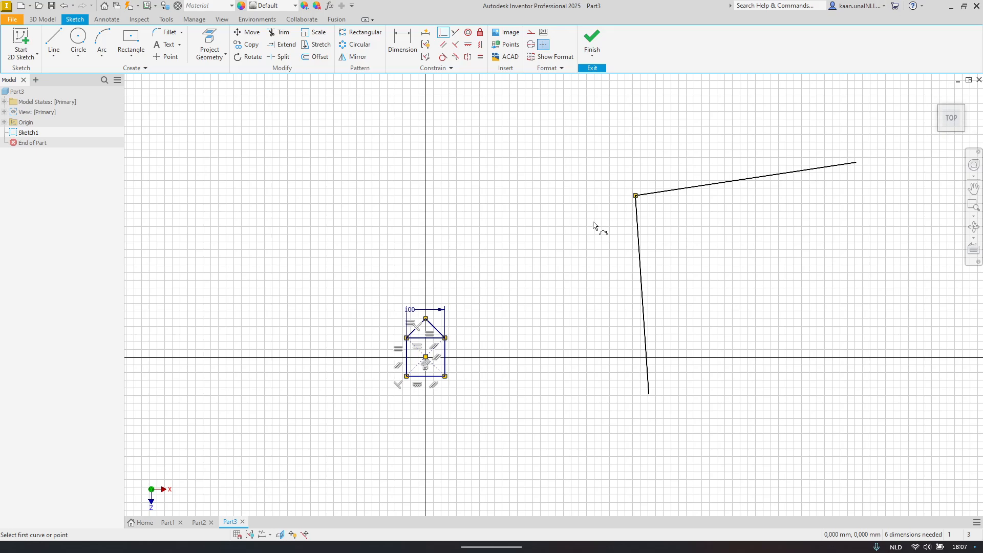
pyautogui.hotkey('ctrl', 'z')
pyautogui.hotkey('ctrl', 'z')
pyautogui.hotkey('ctrl', 'z')
# Step: Create a new part from the Standard.ipt template
pyautogui.moveTo(558, 249); pyautogui.dragTo(685, 198, button='middle')
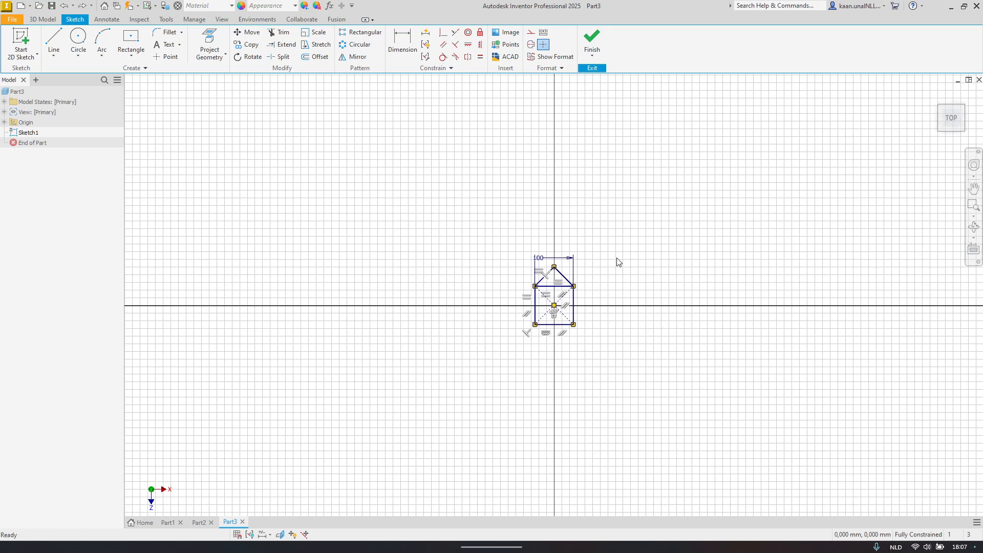
pyautogui.scroll(-3, 588, 287)
pyautogui.scroll(-2, 588, 290)
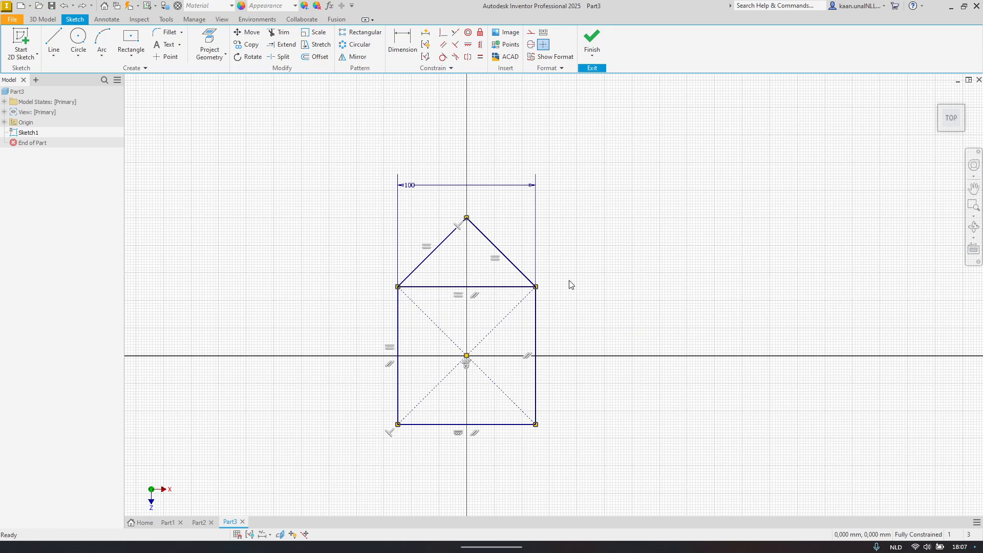
pyautogui.click(19, 21)
pyautogui.click(20, 59)
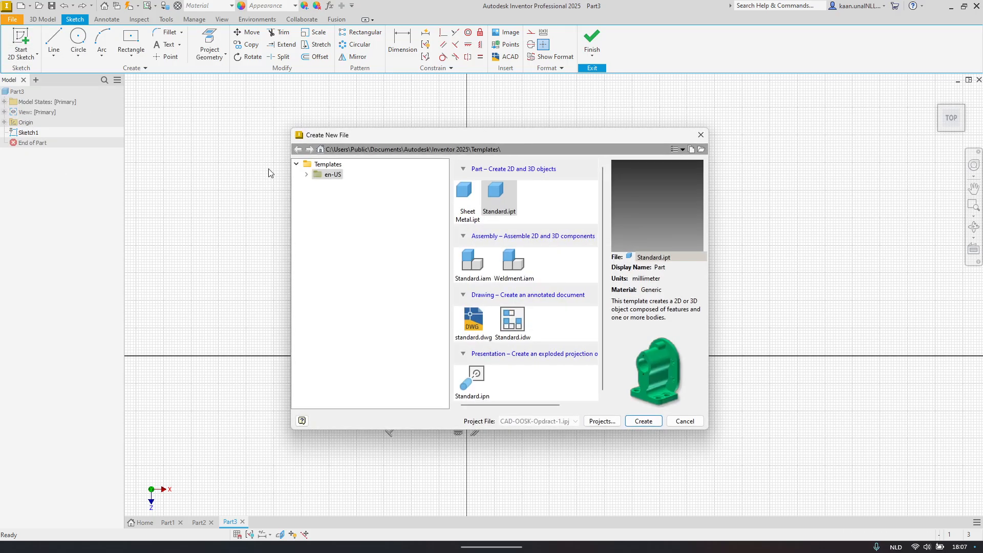
pyautogui.click(644, 421)
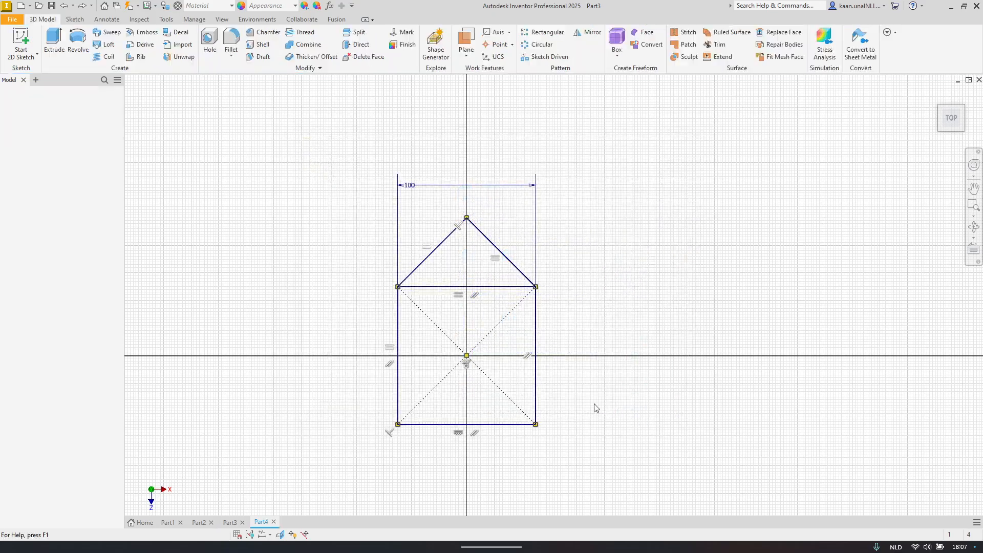
# Step: Check exercise 3.4 in the reference photo, start a sketch on the horizontal XZ plane, and rotate the view so X runs horizontally
pyautogui.hotkey('alt', 'Tab')
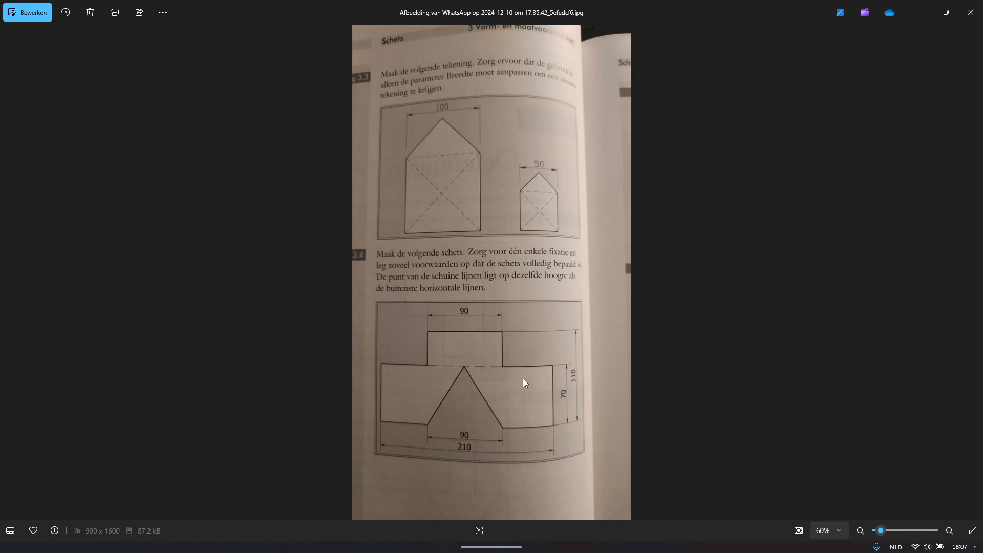
pyautogui.hotkey('alt', 'Tab')
pyautogui.click(21, 41)
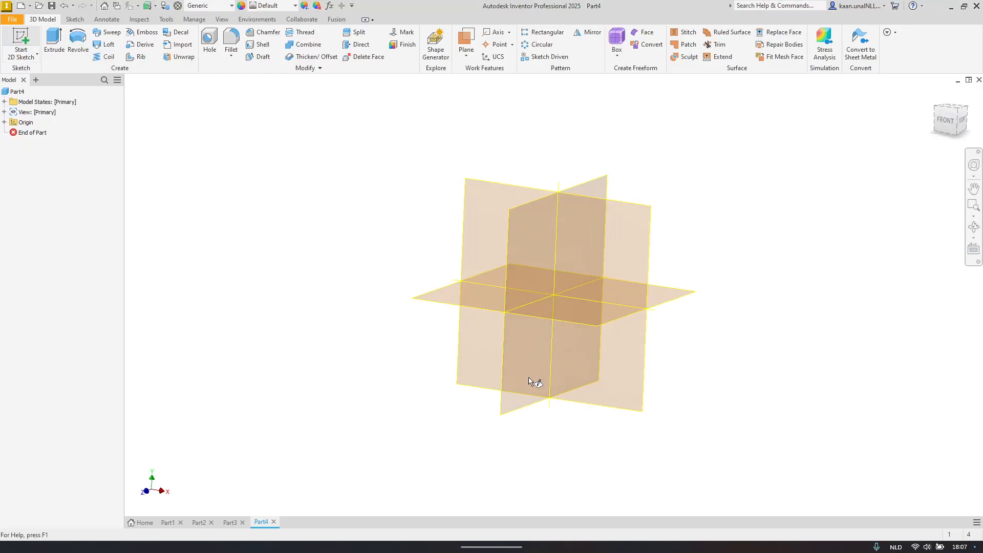
pyautogui.click(563, 324)
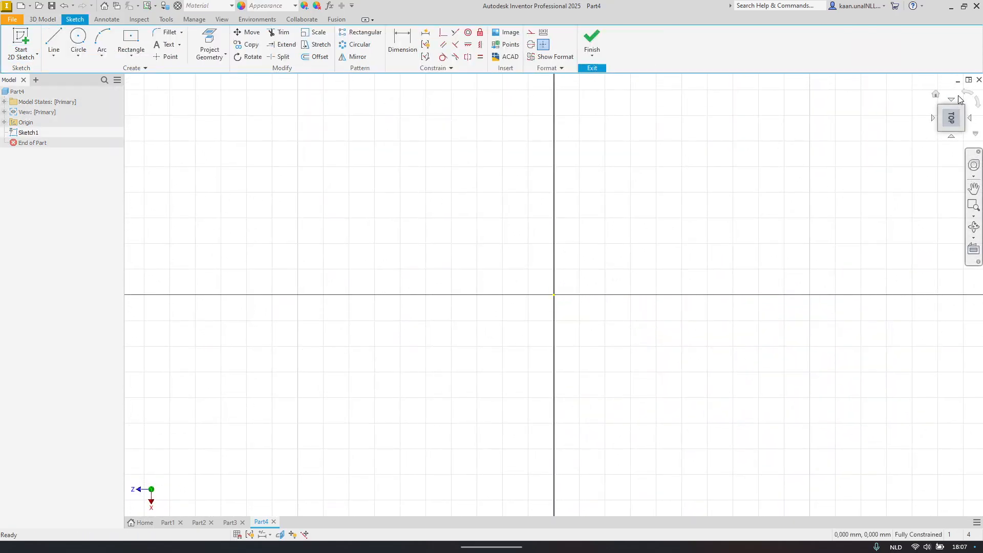
pyautogui.click(959, 99)
# Step: Recheck the exercise 3.4 profile in the photo and draw a wide two-point rectangle with its lower-right corner on the origin
pyautogui.hotkey('alt', 'Tab')
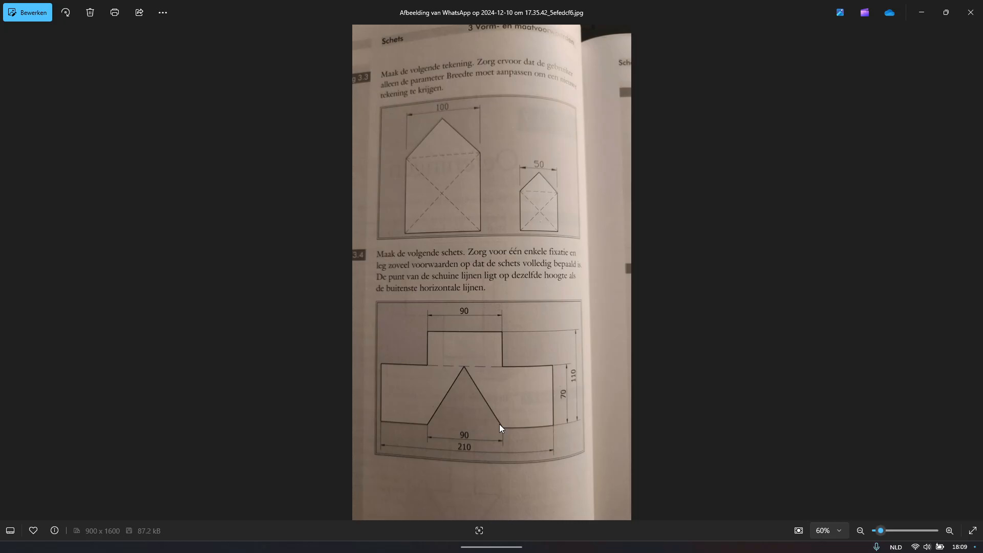
pyautogui.hotkey('alt', 'Tab')
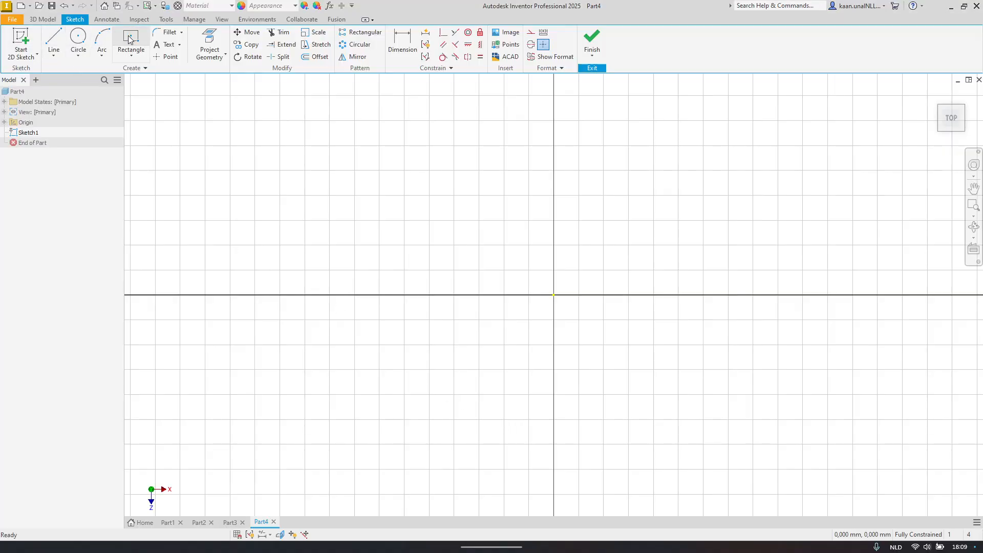
pyautogui.click(143, 57)
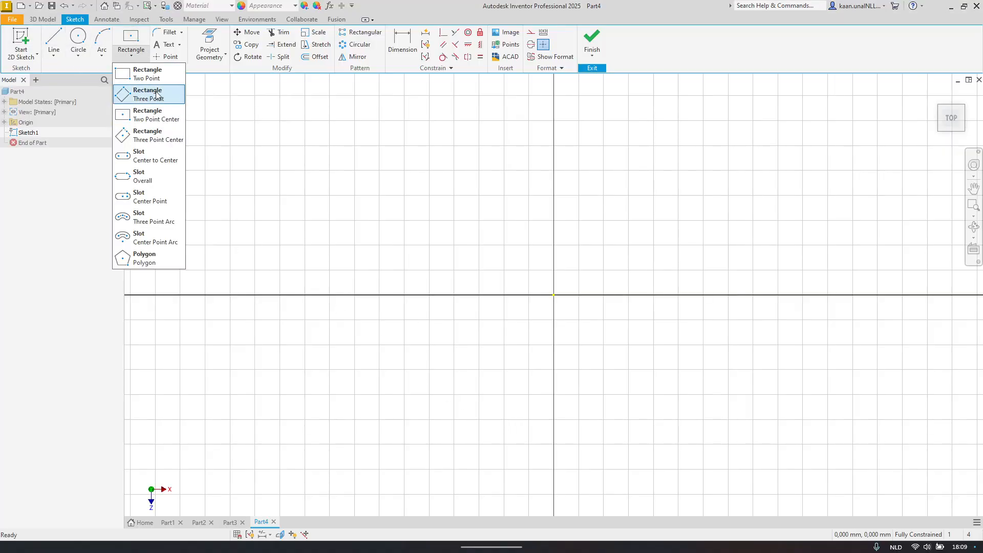
pyautogui.click(151, 76)
pyautogui.moveTo(518, 332); pyautogui.dragTo(600, 408, button='middle')
pyautogui.click(635, 369)
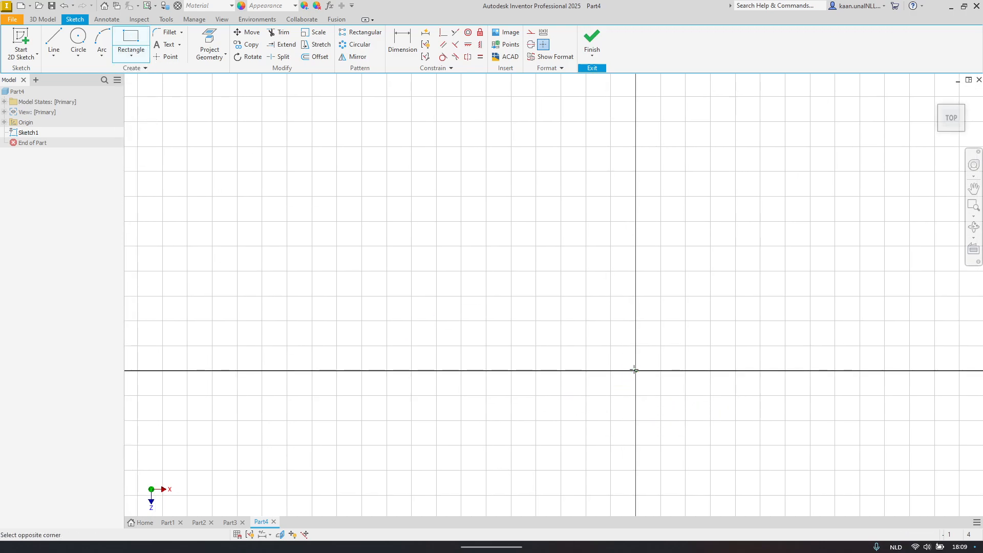
pyautogui.moveTo(255, 135); pyautogui.dragTo(350, 234, button='middle')
pyautogui.click(231, 246)
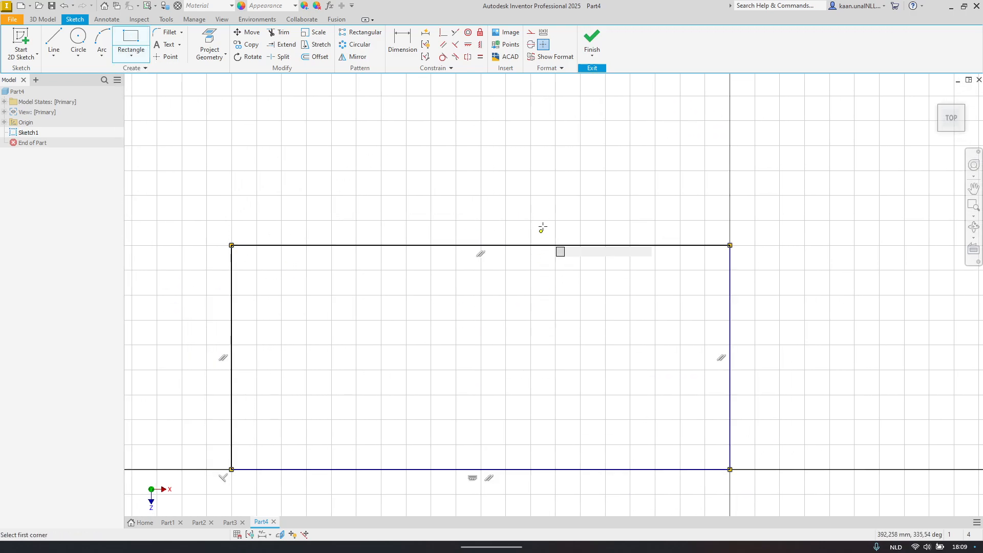
# Step: Draw a smaller two-point rectangle standing on the middle of the wide rectangle's top edge, and compare the shape with the photo
pyautogui.moveTo(543, 227); pyautogui.dragTo(546, 292, button='middle')
pyautogui.click(624, 318)
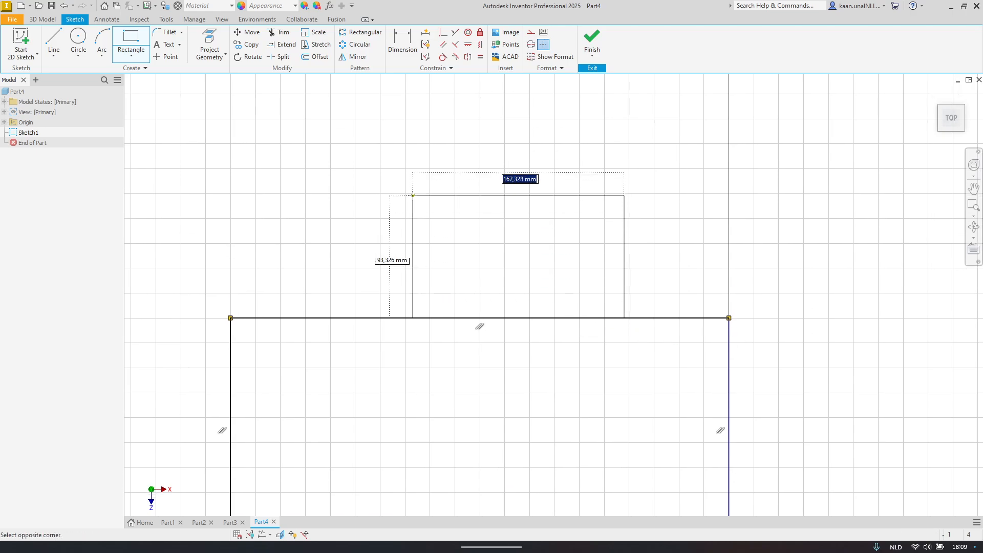
pyautogui.click(340, 198)
pyautogui.hotkey('alt', 'Tab')
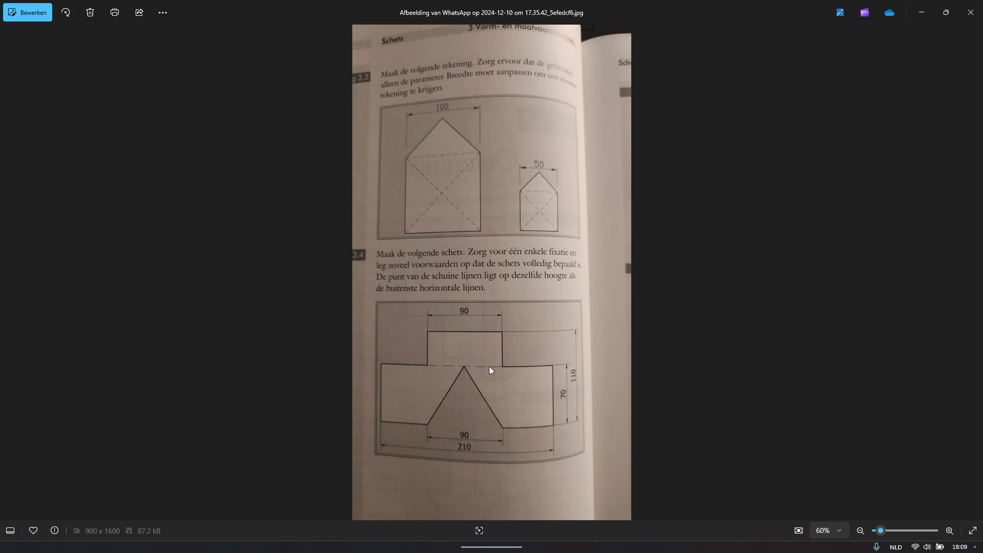
pyautogui.hotkey('alt', 'Tab')
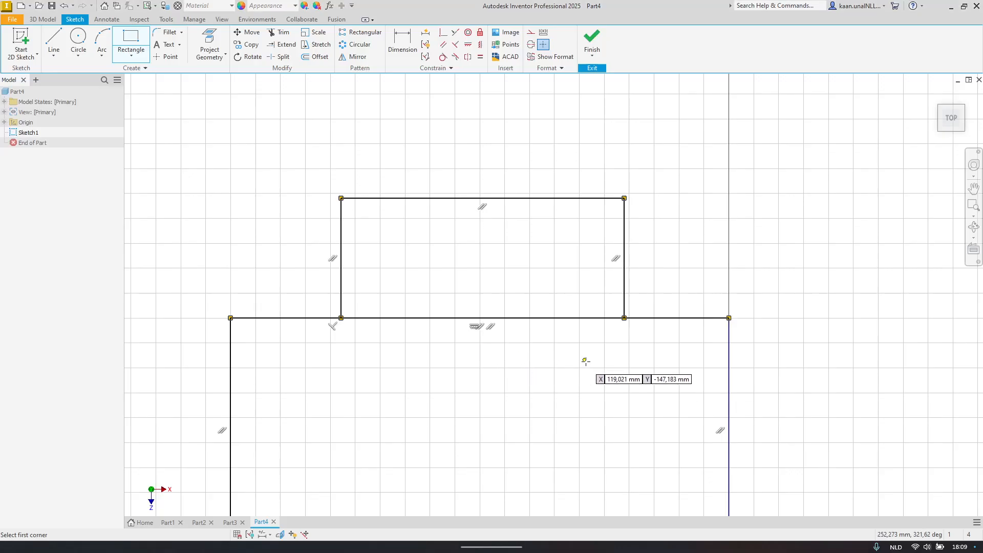
# Step: Check the height in the reference photo and dimension the wide rectangle's right edge at 70 mm
pyautogui.moveTo(584, 362)
pyautogui.mouseDown(button='middle')
pyautogui.moveTo(527, 292)
pyautogui.moveTo(513, 290)
pyautogui.mouseUp(button='middle')
pyautogui.press('d')
pyautogui.hotkey('alt', 'Tab')
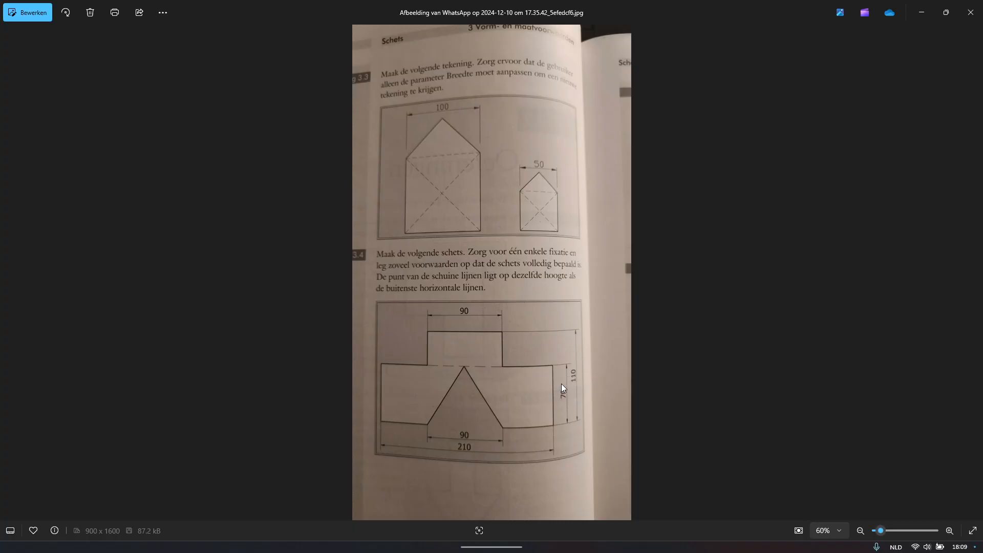
pyautogui.hotkey('alt', 'Tab')
pyautogui.click(660, 348)
pyautogui.click(738, 336)
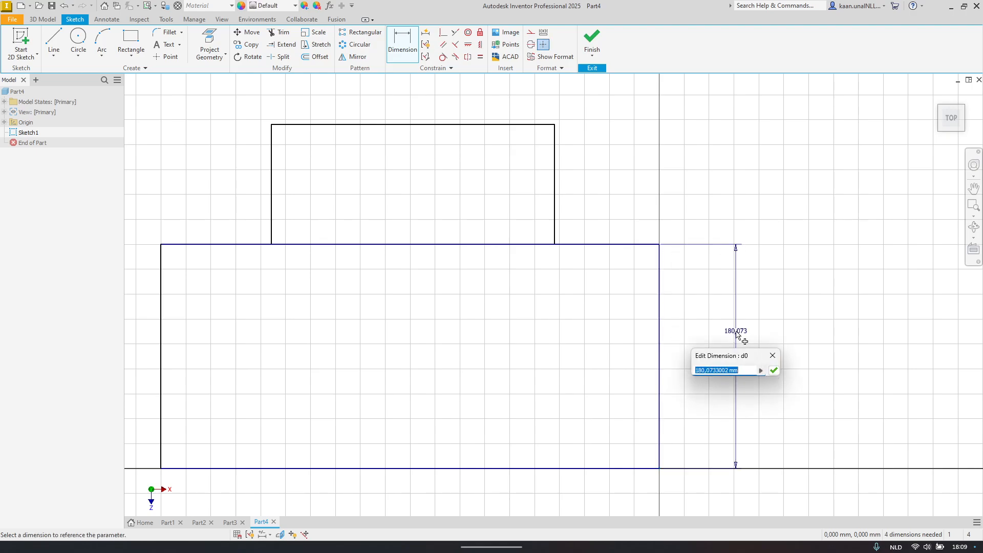
pyautogui.write('70')
pyautogui.press('Return')
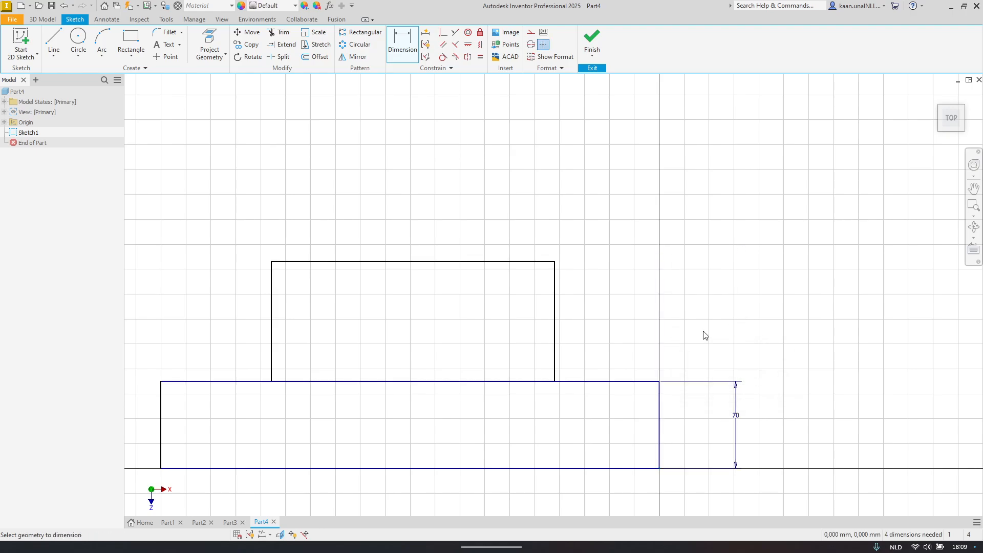
# Step: Dimension the overall height from the wide rectangle's bottom edge to the small rectangle's top edge at 110 mm, per the photo
pyautogui.hotkey('alt', 'Tab')
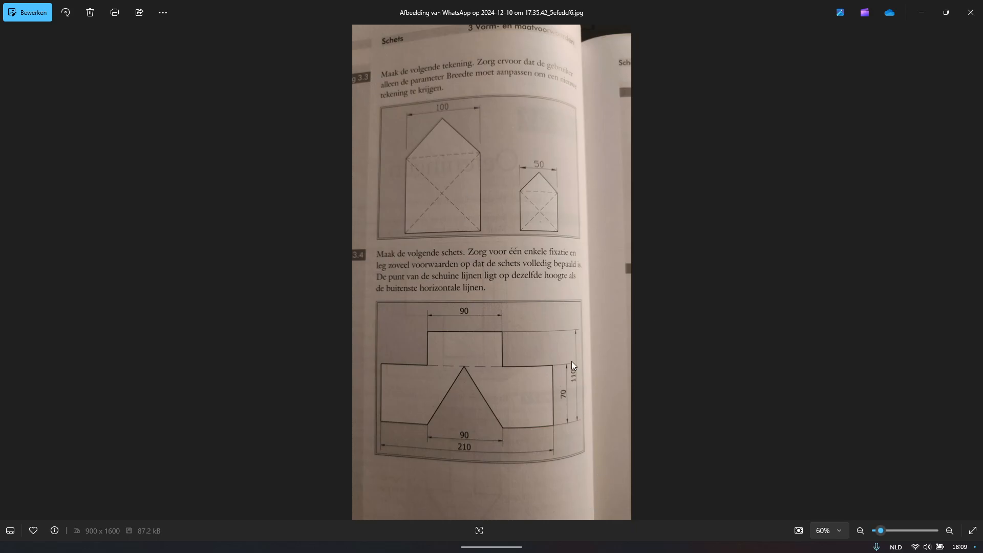
pyautogui.hotkey('alt', 'Tab')
pyautogui.click(638, 468)
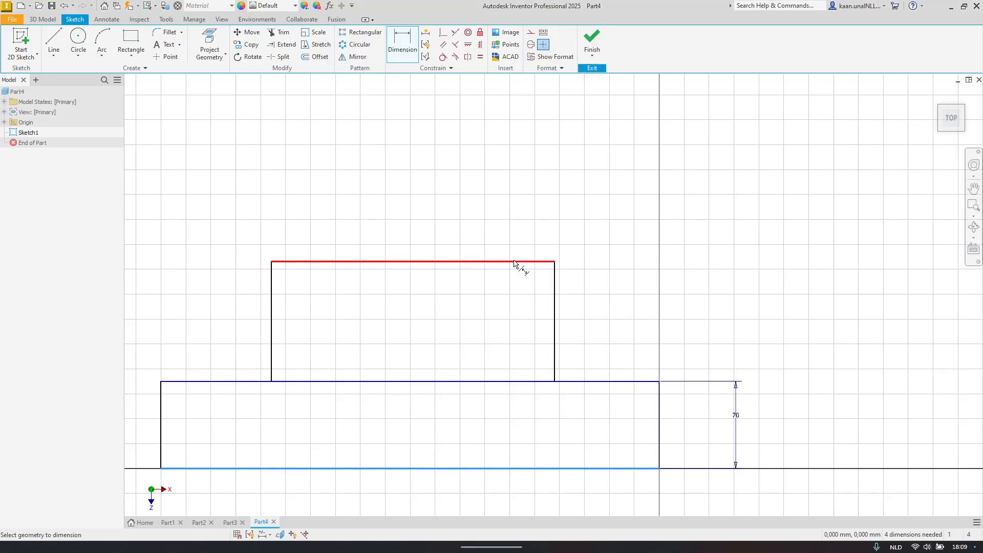
pyautogui.click(518, 262)
pyautogui.click(881, 289)
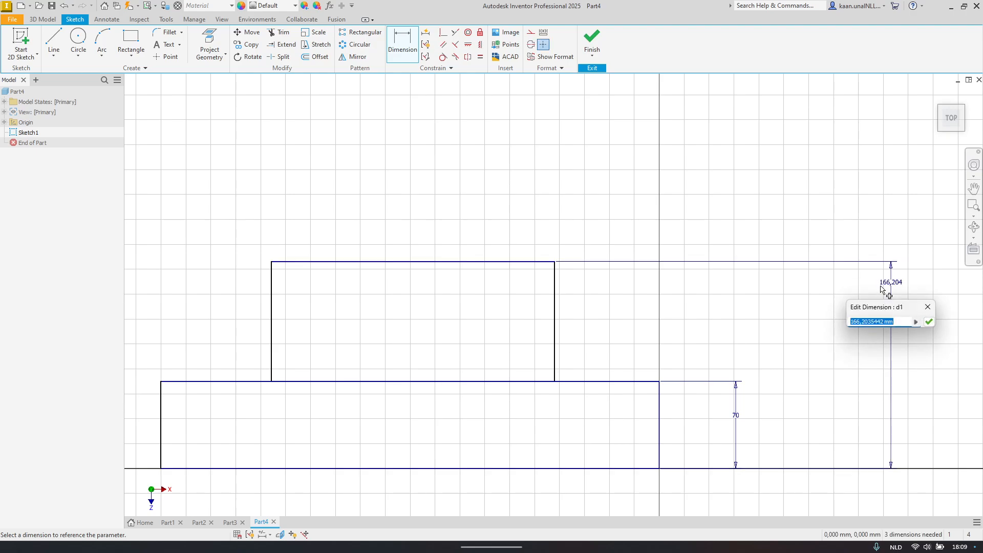
pyautogui.hotkey('alt', 'Tab')
pyautogui.hotkey('alt', 'Tab')
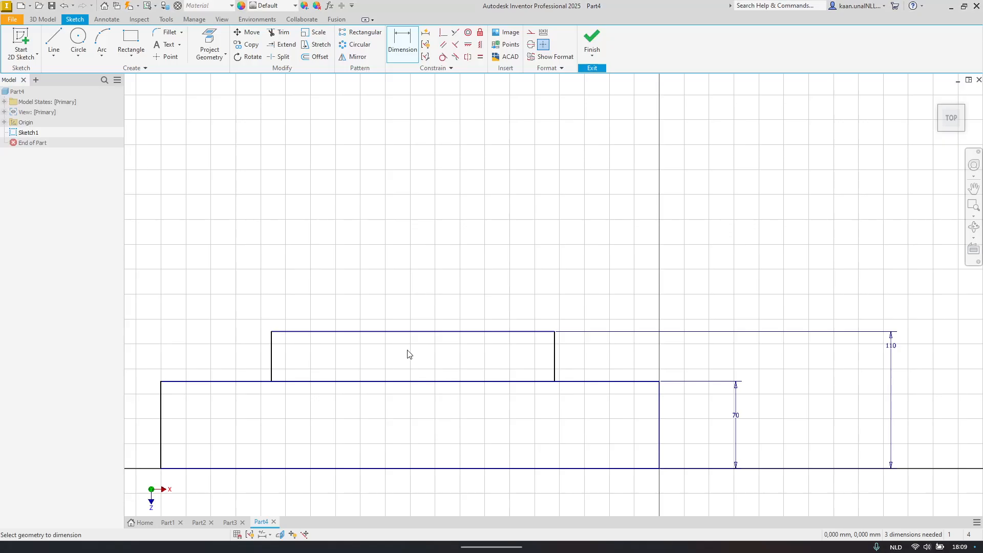
# Step: Dimension the small rectangle's top edge at 90 mm
pyautogui.click(420, 332)
pyautogui.click(421, 216)
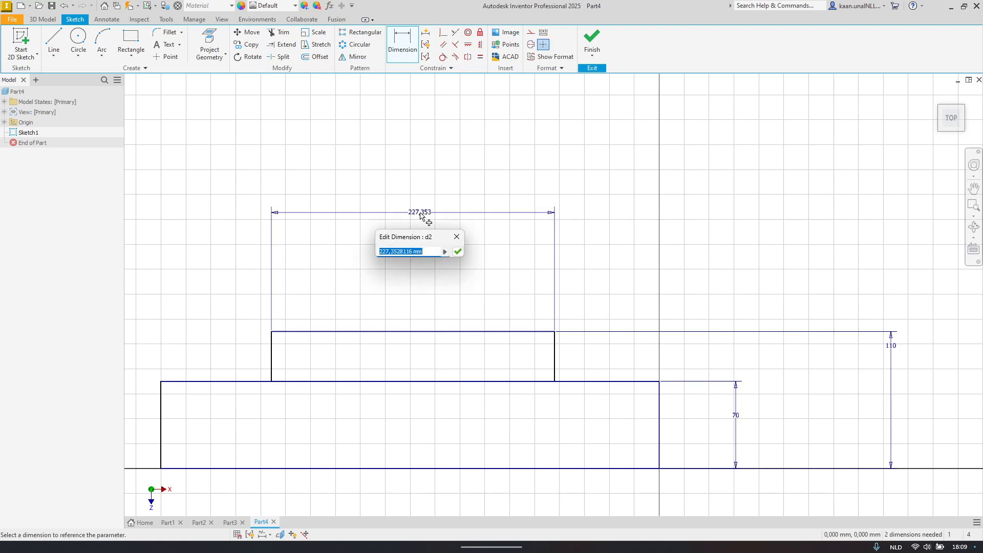
pyautogui.write('90')
pyautogui.press('Return')
# Step: Check the base width in the photo and dimension the wide rectangle's bottom edge at 210 mm
pyautogui.hotkey('alt', 'Tab')
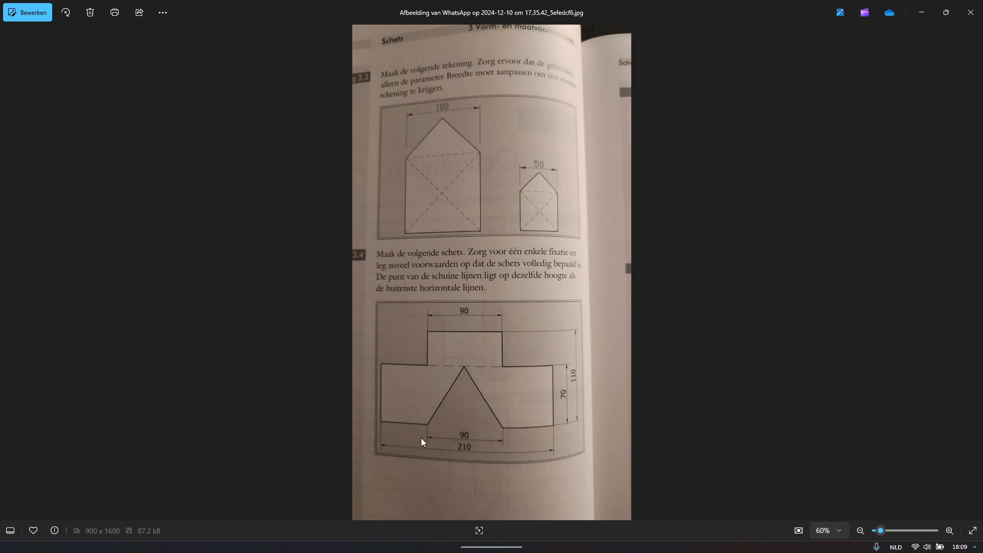
pyautogui.hotkey('alt', 'Tab')
pyautogui.click(408, 468)
pyautogui.click(410, 491)
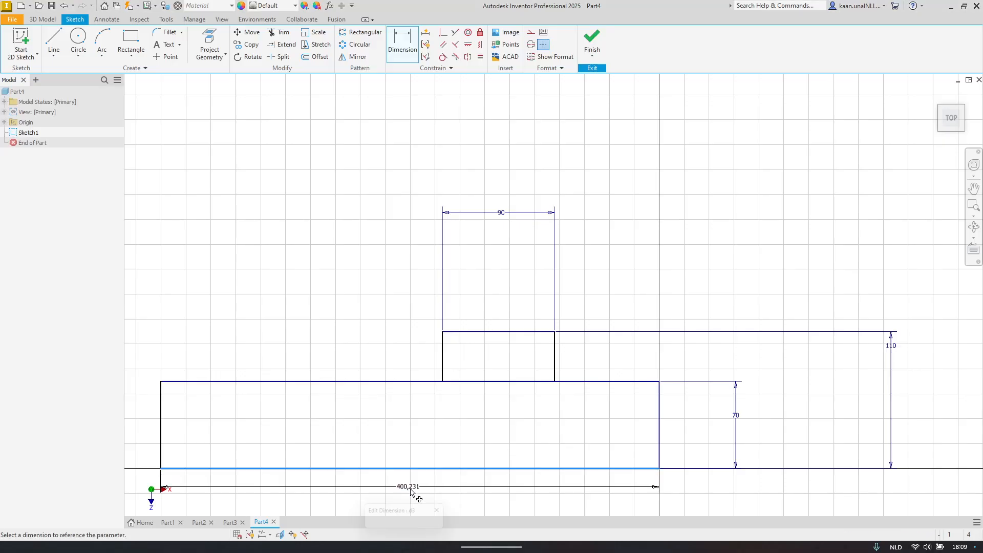
pyautogui.write('210')
pyautogui.press('Return')
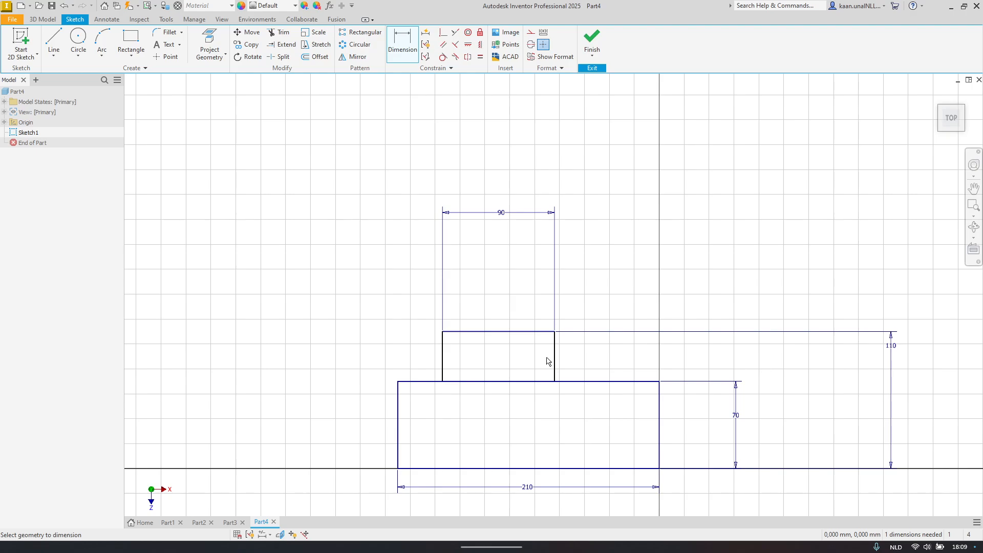
# Step: Compare the stepped profile with the photo and delete both rectangles together with all their dimensions
pyautogui.moveTo(615, 347)
pyautogui.mouseDown(button='middle')
pyautogui.moveTo(604, 303)
pyautogui.moveTo(561, 298)
pyautogui.mouseUp(button='middle')
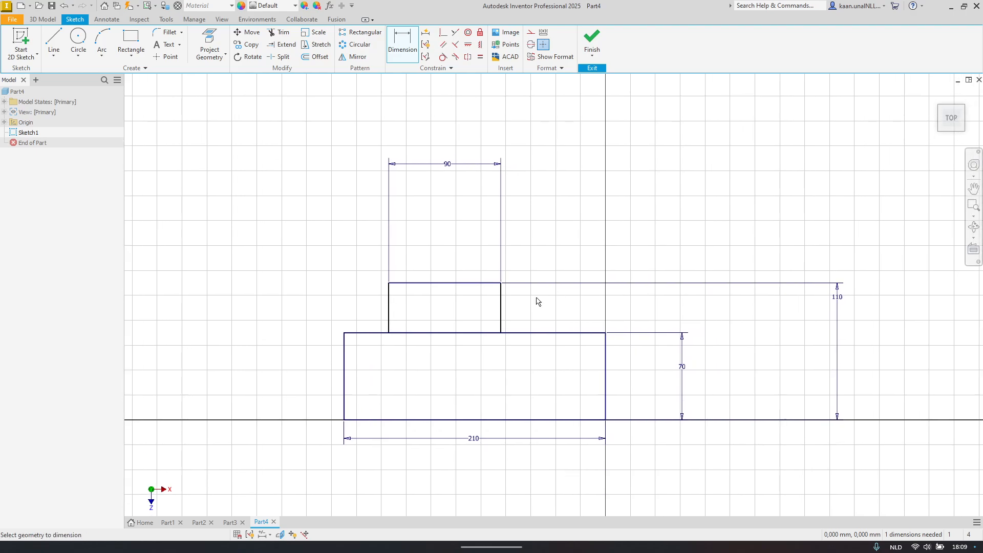
pyautogui.hotkey('alt', 'Tab')
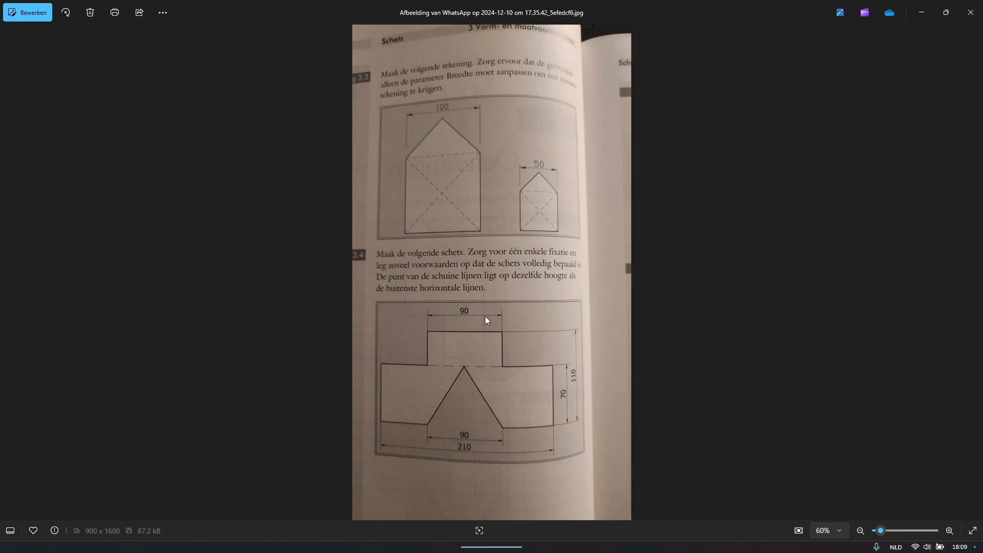
pyautogui.hotkey('alt', 'Tab')
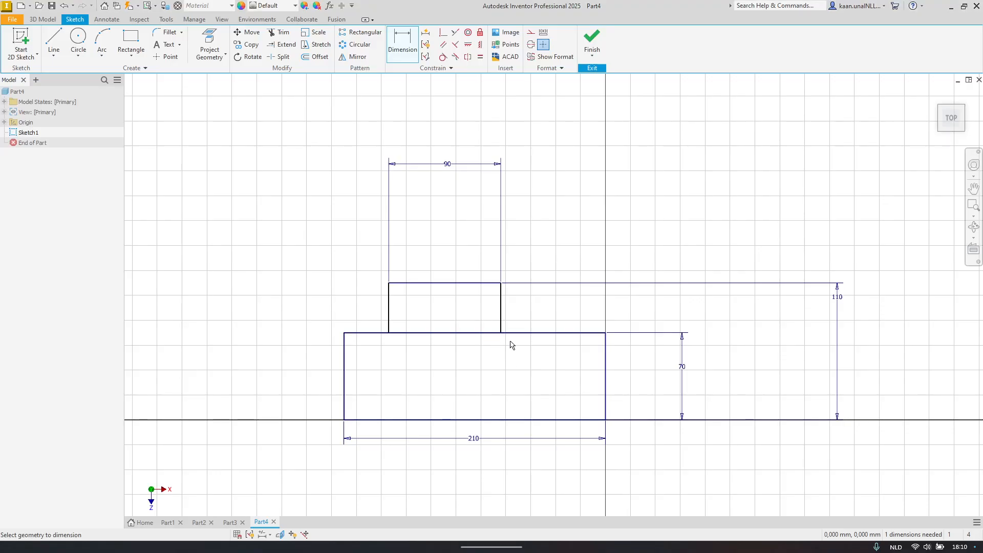
pyautogui.moveTo(465, 355); pyautogui.dragTo(432, 349, button='middle')
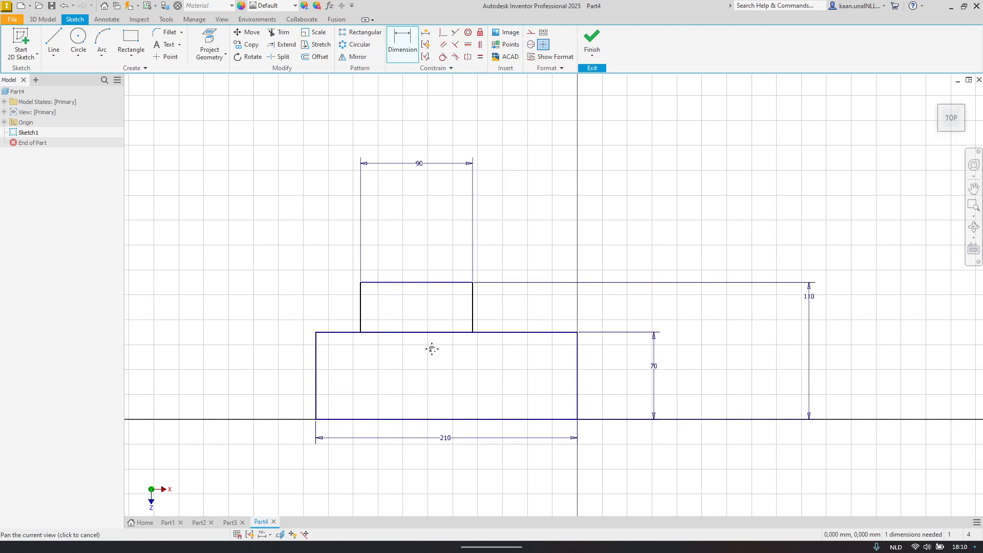
pyautogui.hotkey('alt', 'Tab')
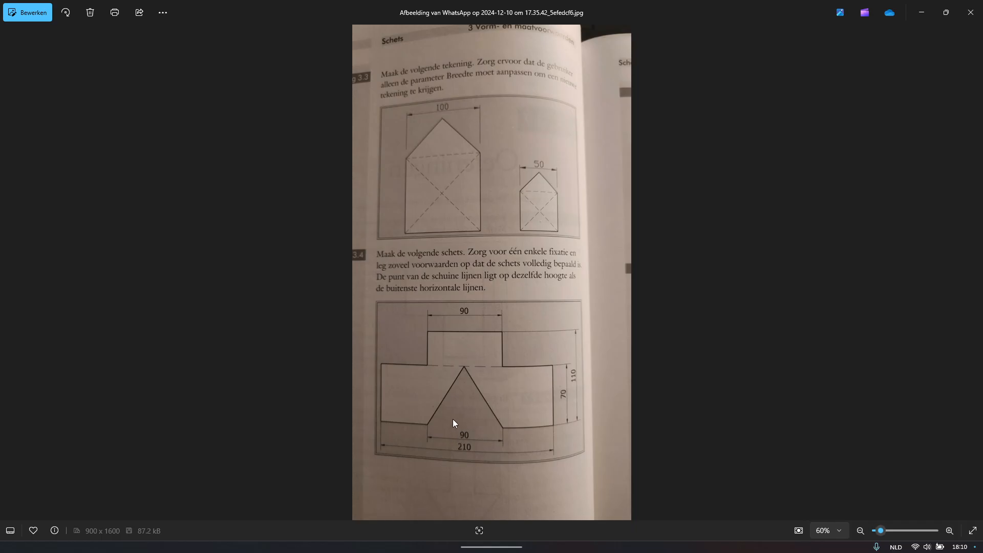
pyautogui.hotkey('alt', 'Tab')
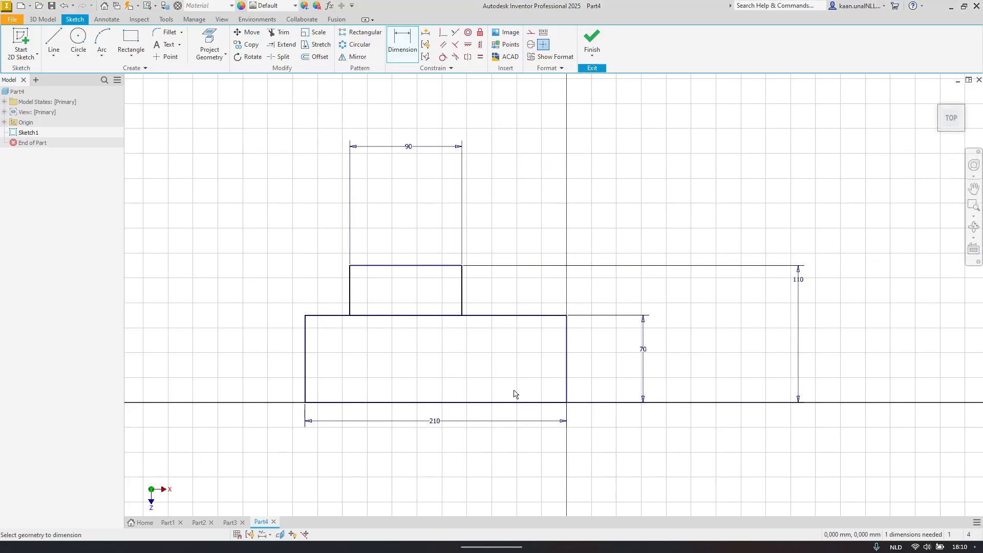
pyautogui.press('Escape')
pyautogui.moveTo(667, 484)
pyautogui.mouseDown()
pyautogui.moveTo(428, 377)
pyautogui.moveTo(227, 94)
pyautogui.moveTo(275, 163)
pyautogui.mouseUp()
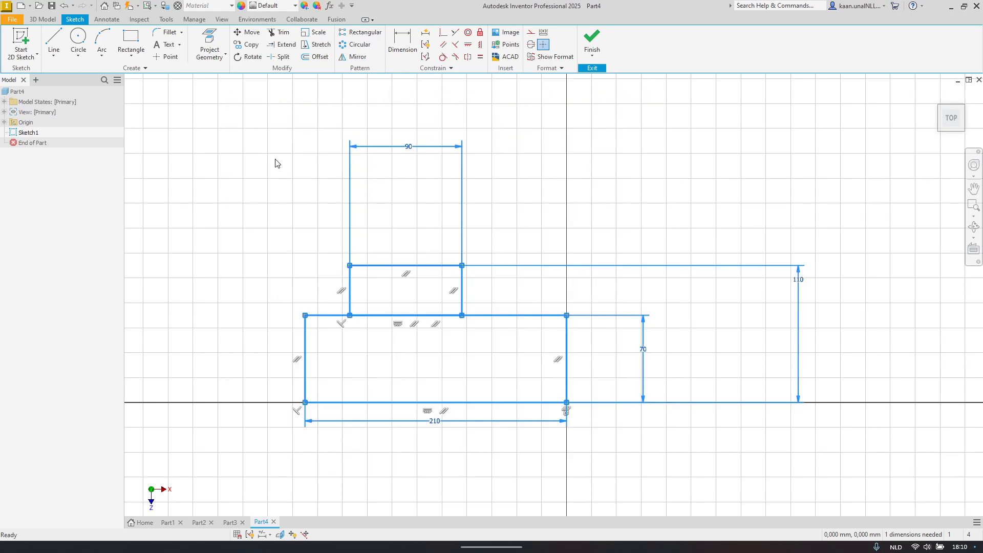
pyautogui.press('Delete')
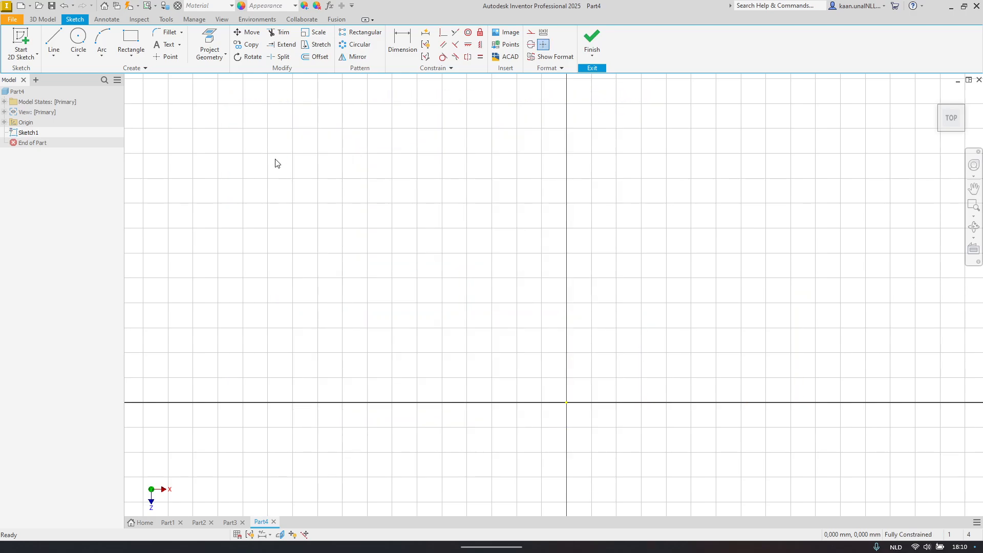
# Step: Draw a two-point center rectangle centred on the origin, about 393 mm wide and 258 mm high
pyautogui.click(131, 53)
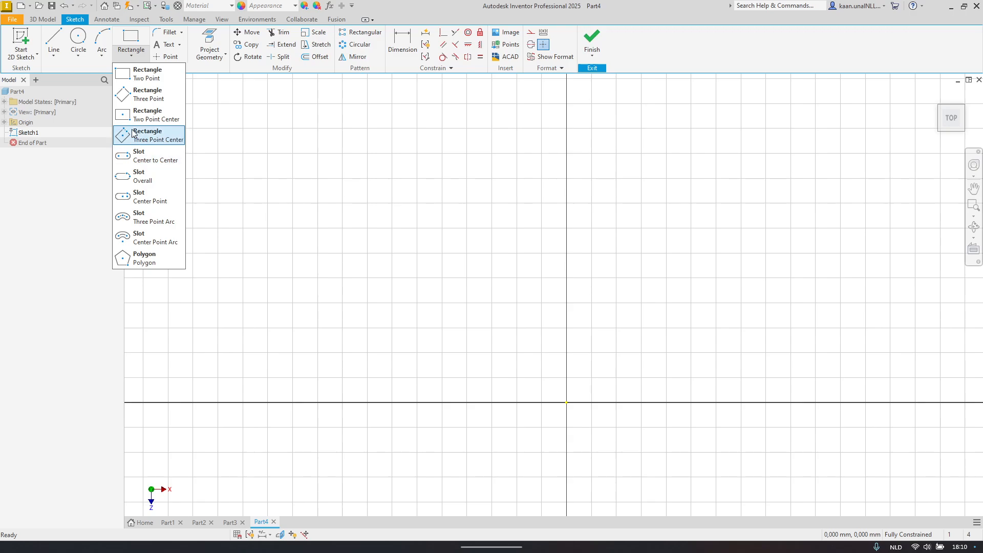
pyautogui.click(133, 134)
pyautogui.click(132, 54)
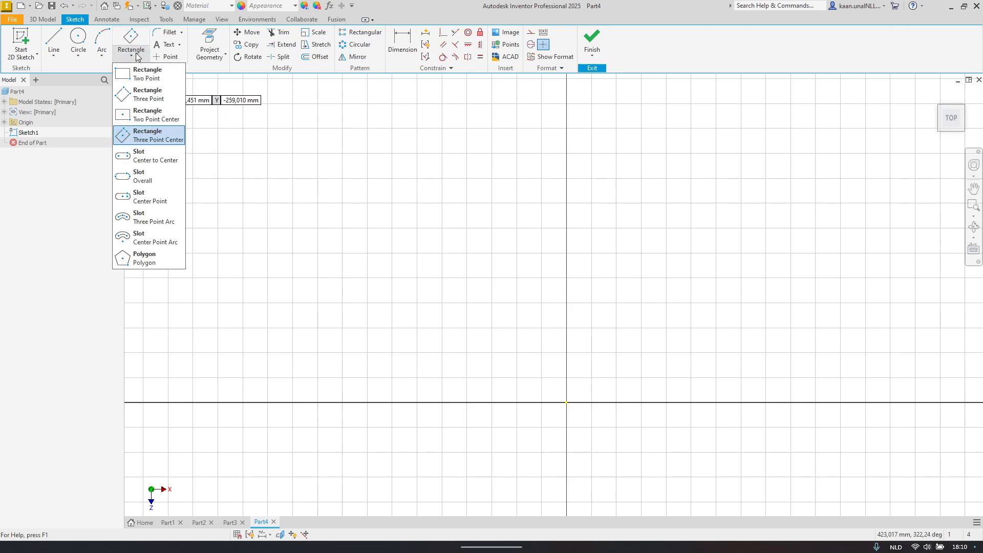
pyautogui.click(142, 114)
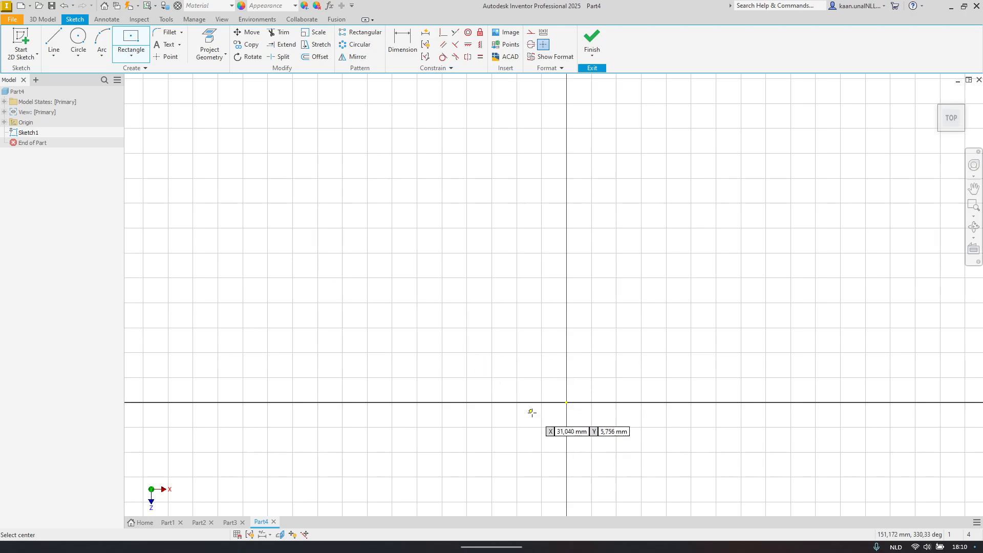
pyautogui.click(566, 403)
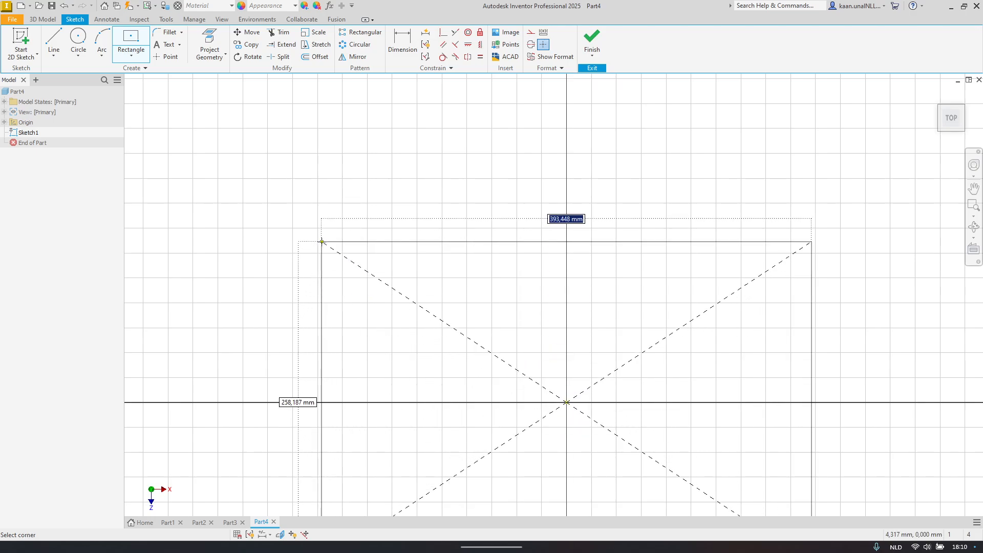
pyautogui.click(322, 242)
# Step: Draw a smaller two-point center rectangle above the first one, with its center on the vertical axis through the origin
pyautogui.moveTo(537, 278); pyautogui.dragTo(462, 283, button='middle')
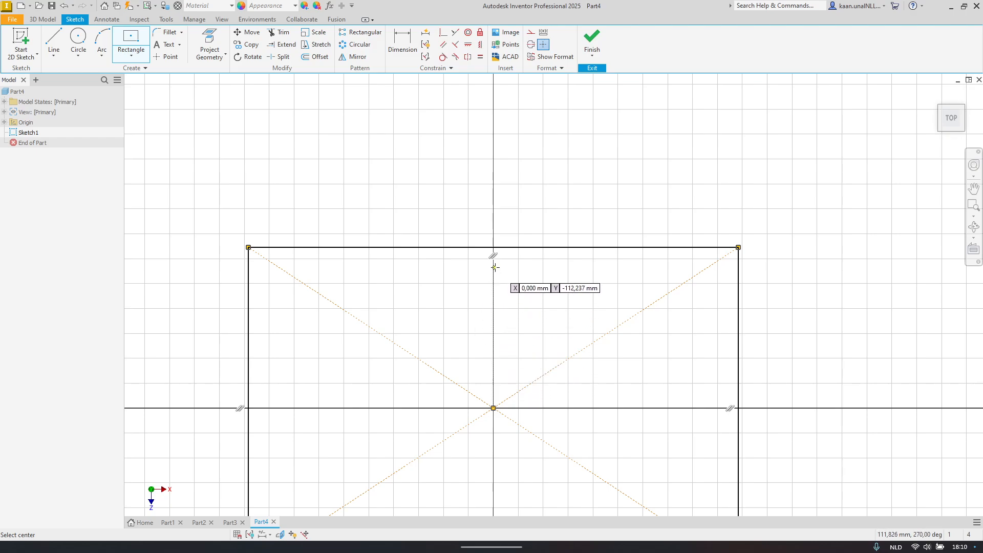
pyautogui.click(492, 158)
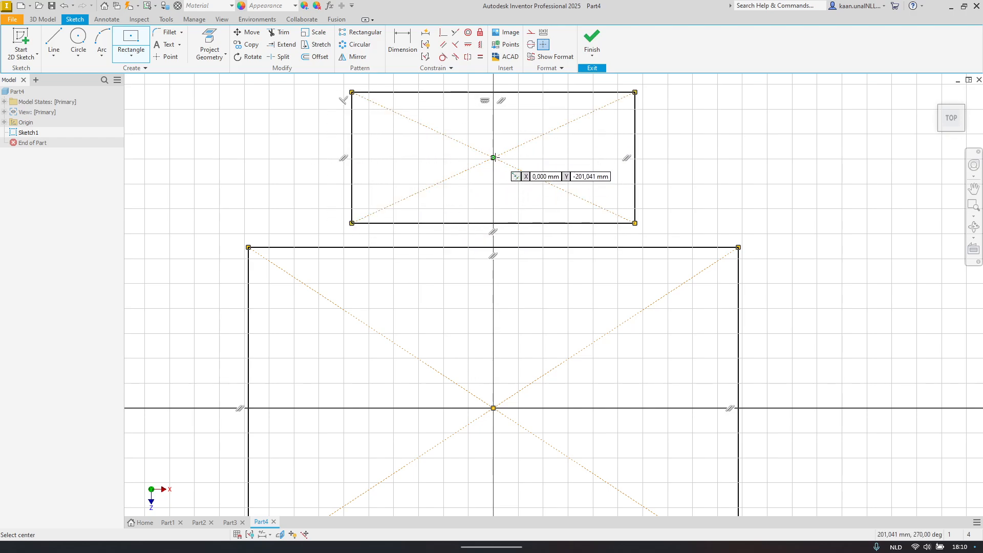
pyautogui.moveTo(602, 345)
pyautogui.mouseDown(button='middle')
pyautogui.moveTo(597, 267)
pyautogui.moveTo(544, 307)
pyautogui.mouseUp(button='middle')
pyautogui.press('Escape')
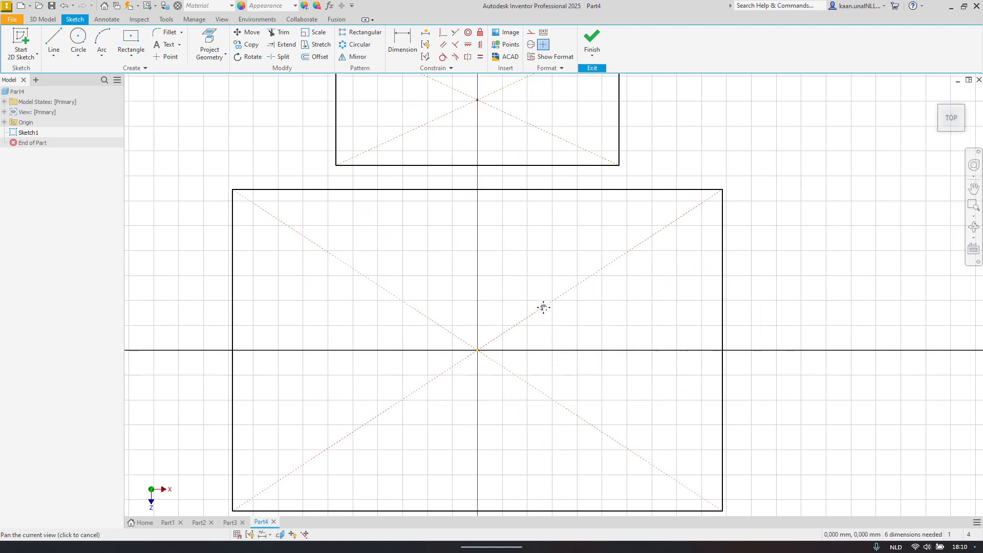
# Step: Check the photo and dimension the lower rectangle's right edge at 70 mm
pyautogui.press('d')
pyautogui.click(723, 303)
pyautogui.click(794, 295)
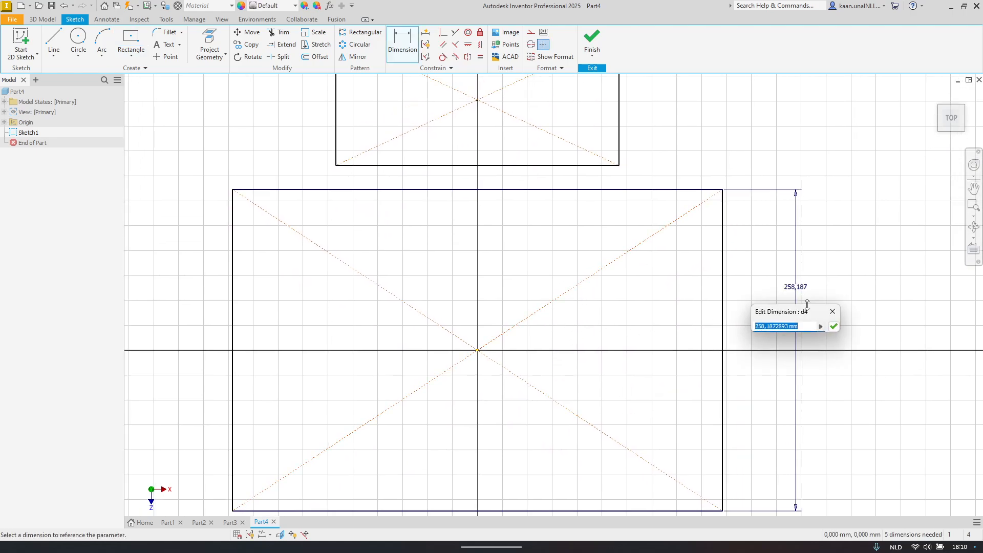
pyautogui.hotkey('alt', 'Tab')
pyautogui.hotkey('alt', 'Tab')
pyautogui.write('70')
pyautogui.press('Return')
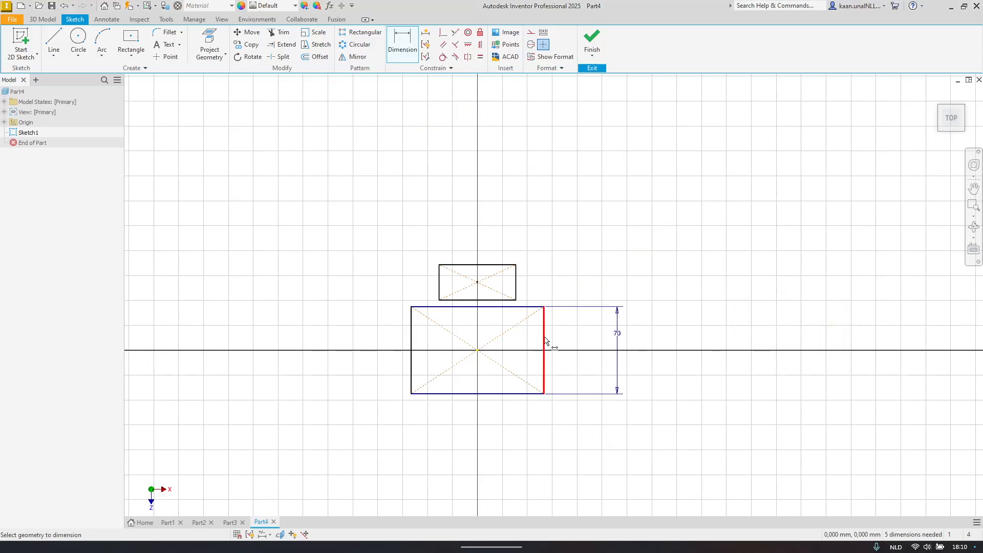
# Step: Dimension the overall height from the lower rectangle's bottom edge to the upper rectangle's top edge at 110 mm, per the photo
pyautogui.scroll(-4, 531, 338)
pyautogui.scroll(1, 532, 338)
pyautogui.hotkey('alt', 'Tab')
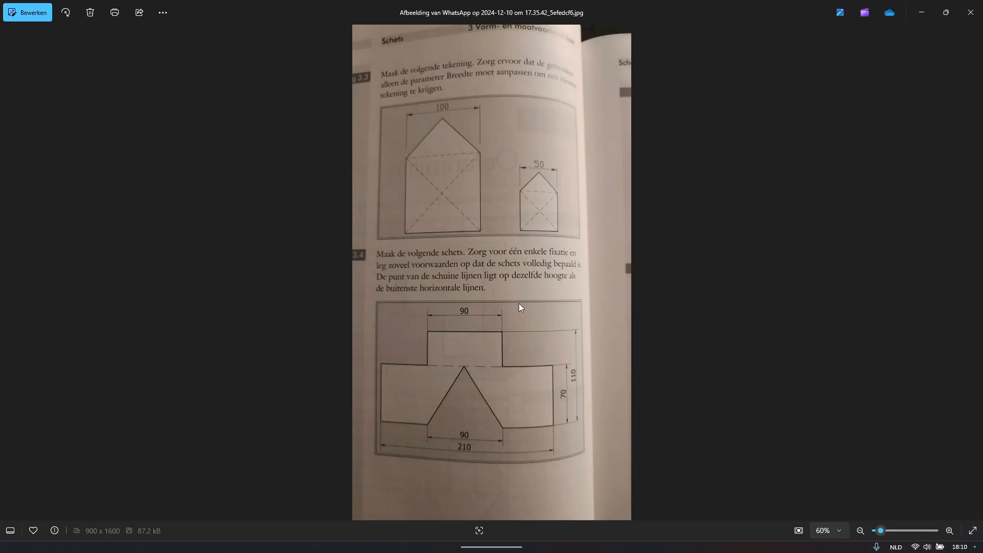
pyautogui.hotkey('alt', 'Tab')
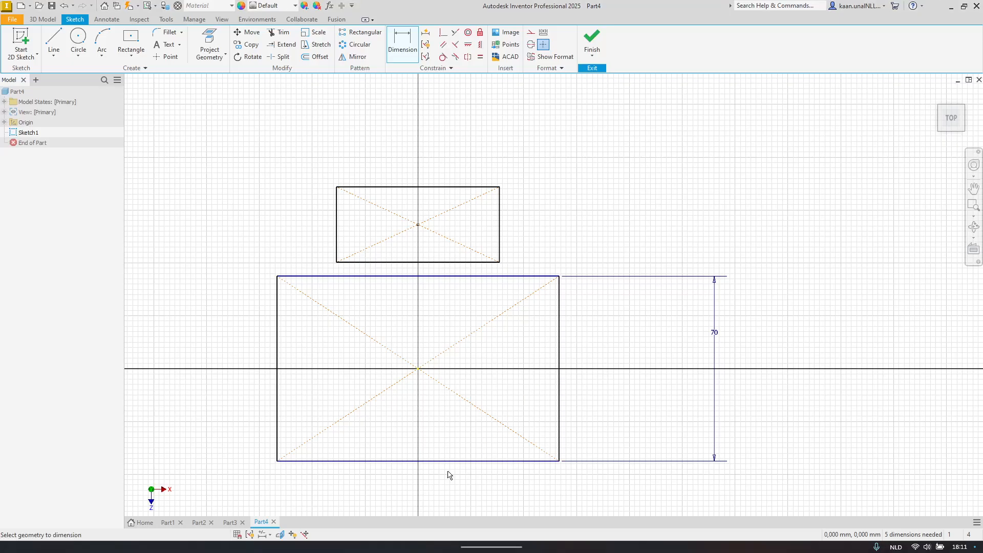
pyautogui.click(466, 462)
pyautogui.click(474, 188)
pyautogui.click(819, 238)
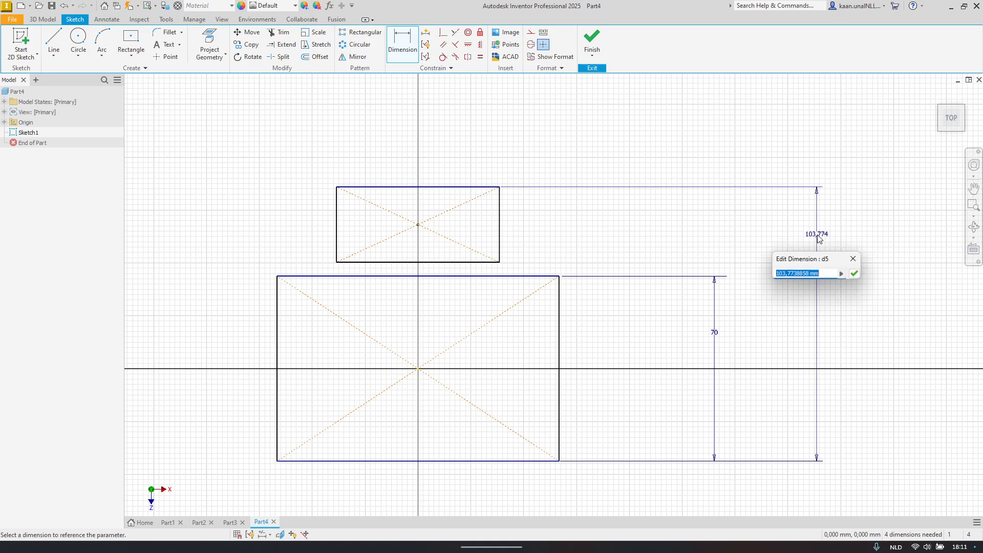
pyautogui.hotkey('alt', 'Tab')
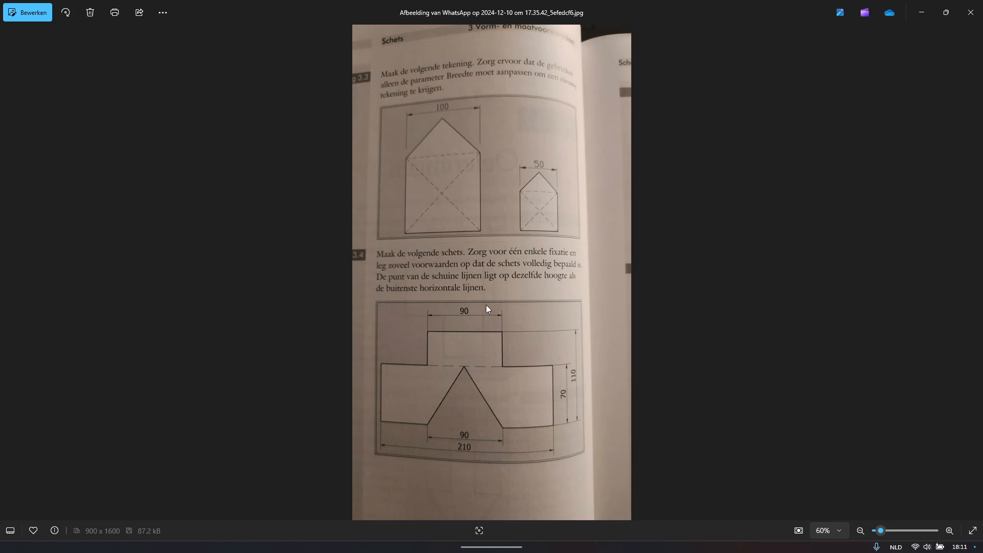
pyautogui.hotkey('alt', 'Tab')
# Step: Dimension the upper rectangle's top edge at 90 mm and return to the reference photo
pyautogui.click(441, 171)
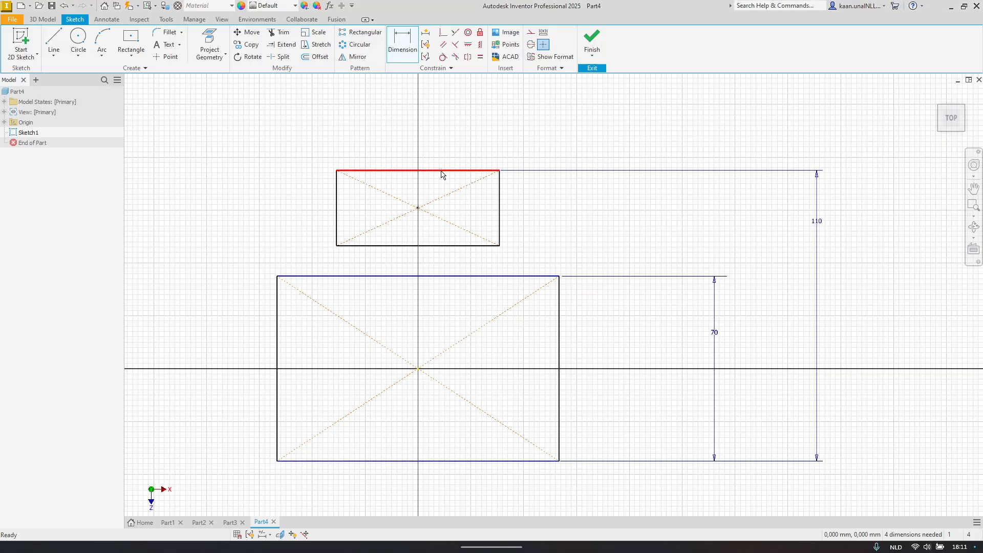
pyautogui.click(442, 174)
pyautogui.click(433, 119)
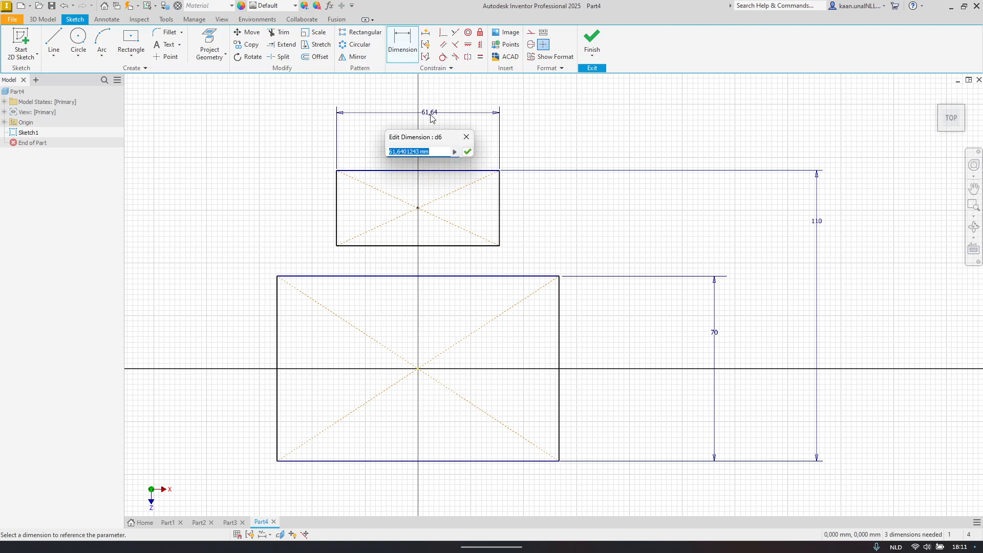
pyautogui.write('90')
pyautogui.press('Return')
pyautogui.hotkey('alt', 'Tab')
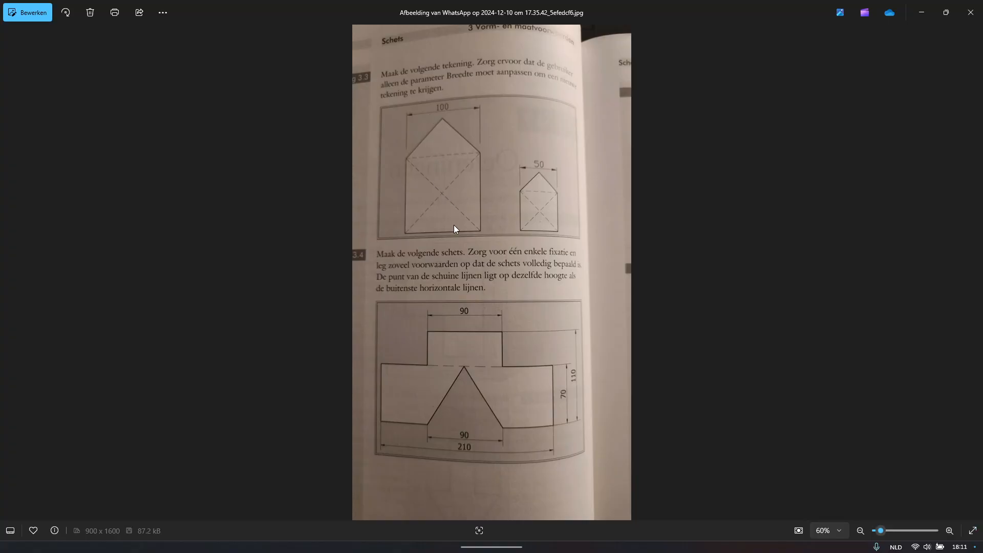
# Step: Dimension the lower rectangle's bottom edge at 210 mm, checking the width against the reference photo
pyautogui.hotkey('alt', 'Tab')
pyautogui.click(457, 461)
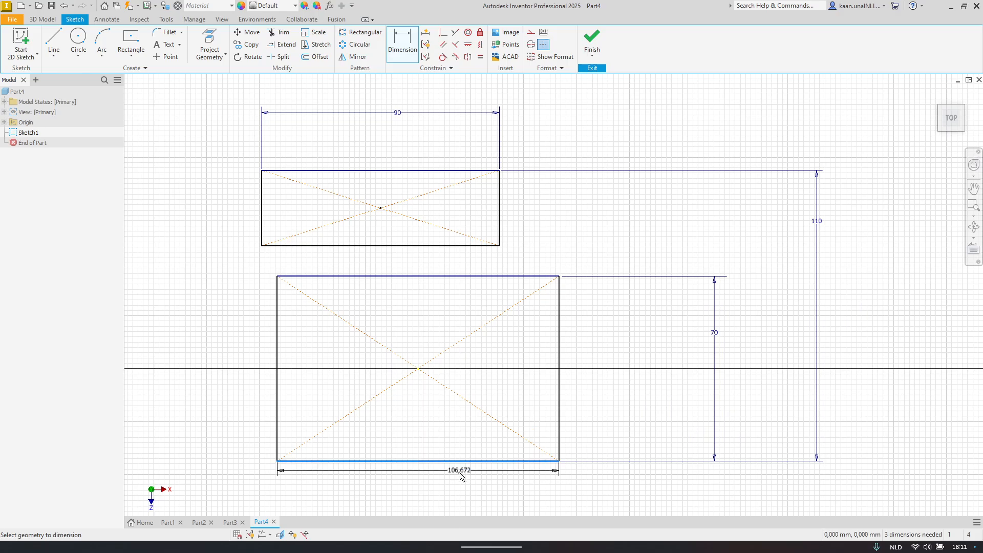
pyautogui.click(460, 482)
pyautogui.write('210')
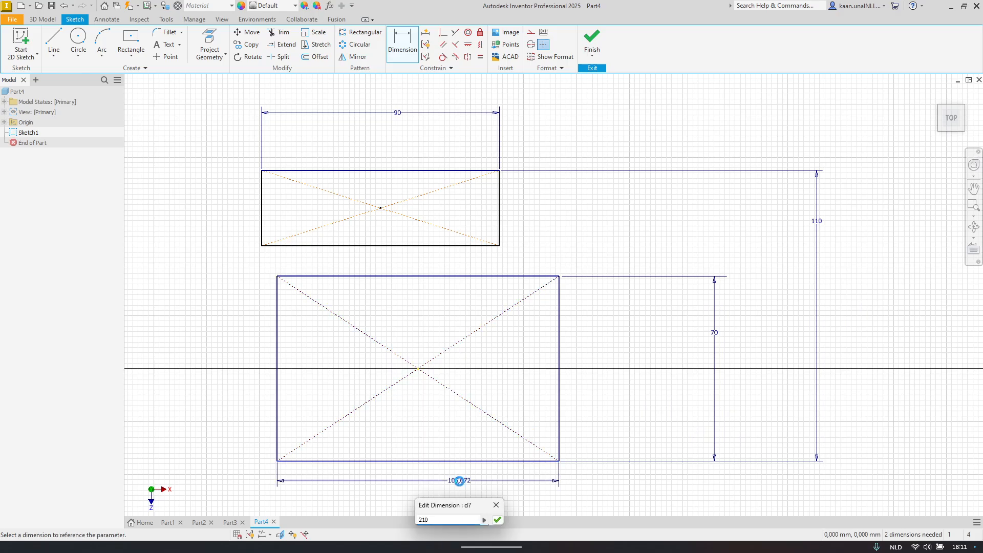
pyautogui.hotkey('alt', 'Tab')
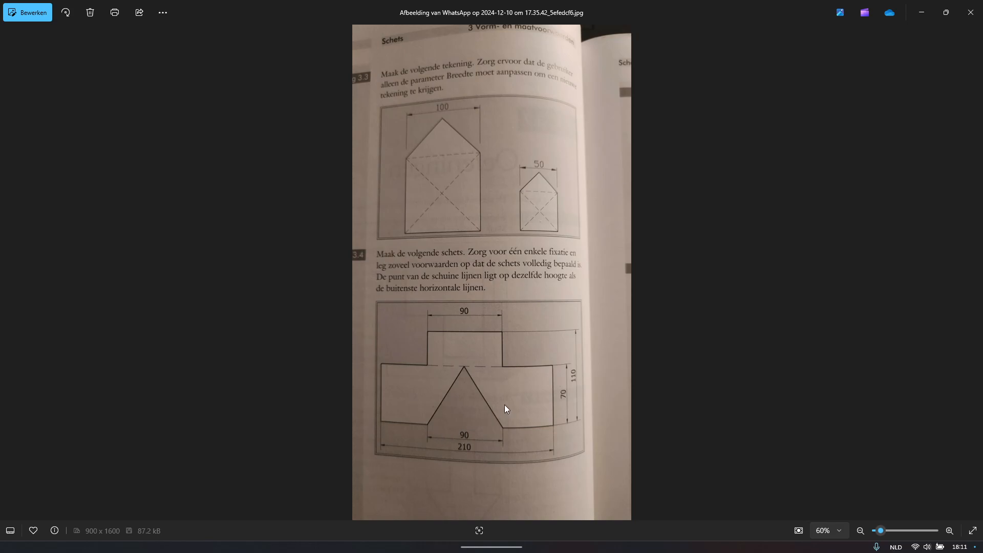
pyautogui.hotkey('alt', 'Tab')
# Step: Move the 70 mm and 110 mm height dimensions closer to the rectangles
pyautogui.moveTo(424, 286); pyautogui.dragTo(505, 314, button='middle')
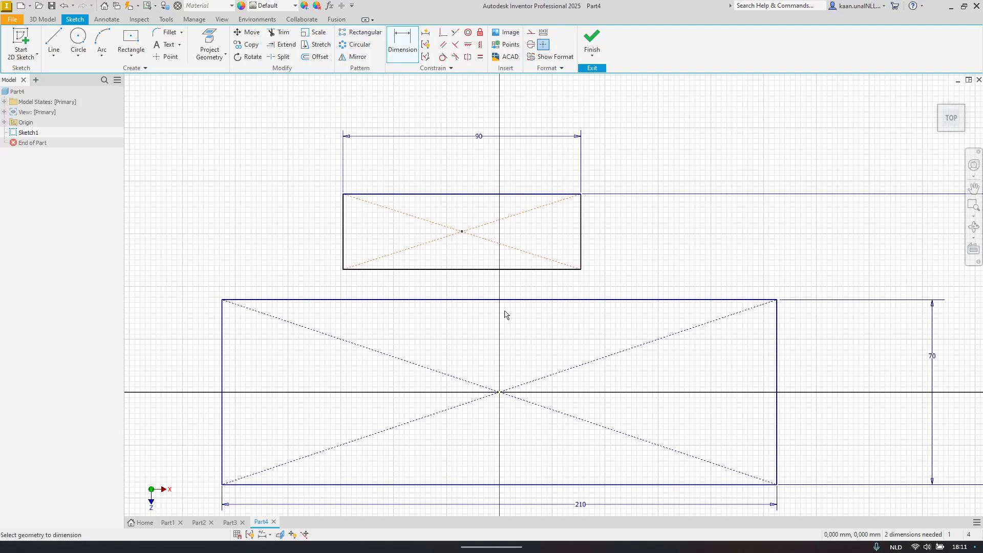
pyautogui.scroll(-2, 384, 259)
pyautogui.scroll(2, 556, 328)
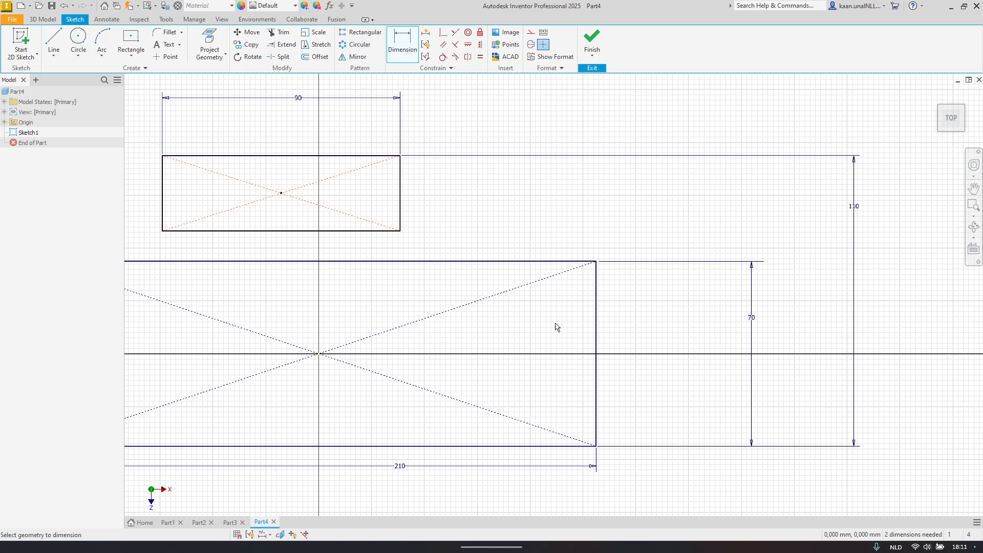
pyautogui.press('Escape')
pyautogui.moveTo(757, 318); pyautogui.dragTo(631, 328)
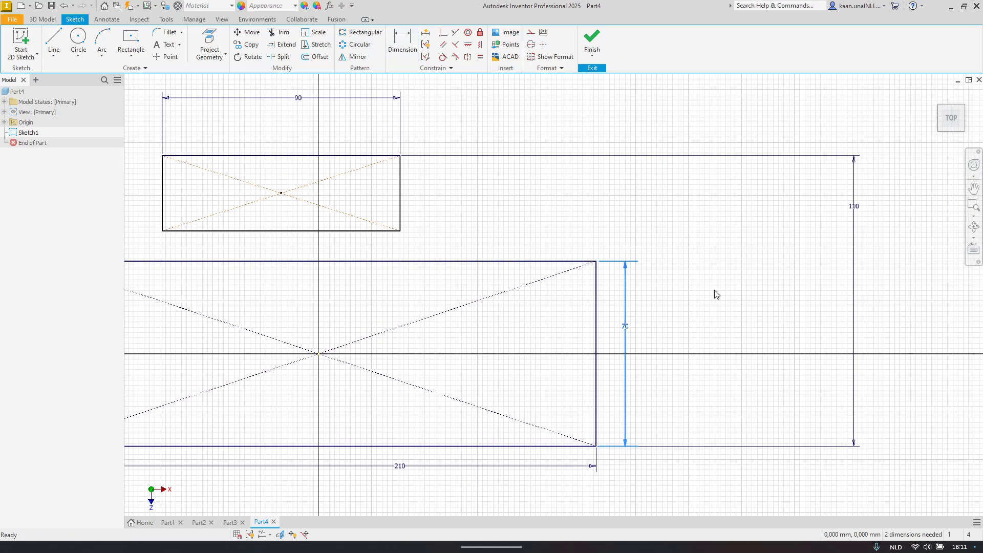
pyautogui.moveTo(856, 214); pyautogui.dragTo(671, 242)
# Step: Apply a vertical constraint between the origin and the upper rectangle's center point to align the two rectangles
pyautogui.scroll(-2, 671, 242)
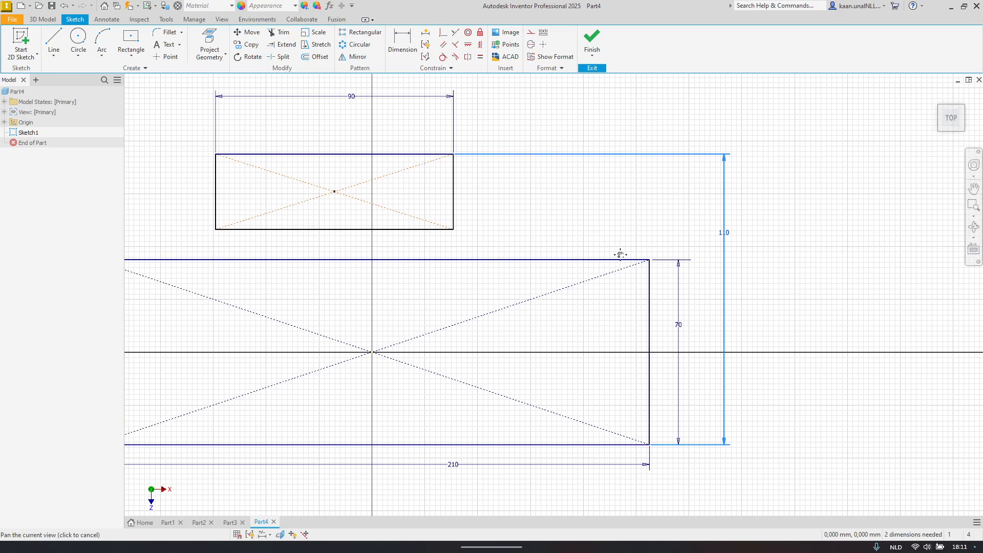
pyautogui.scroll(2, 588, 247)
pyautogui.scroll(-2, 574, 241)
pyautogui.scroll(2, 562, 255)
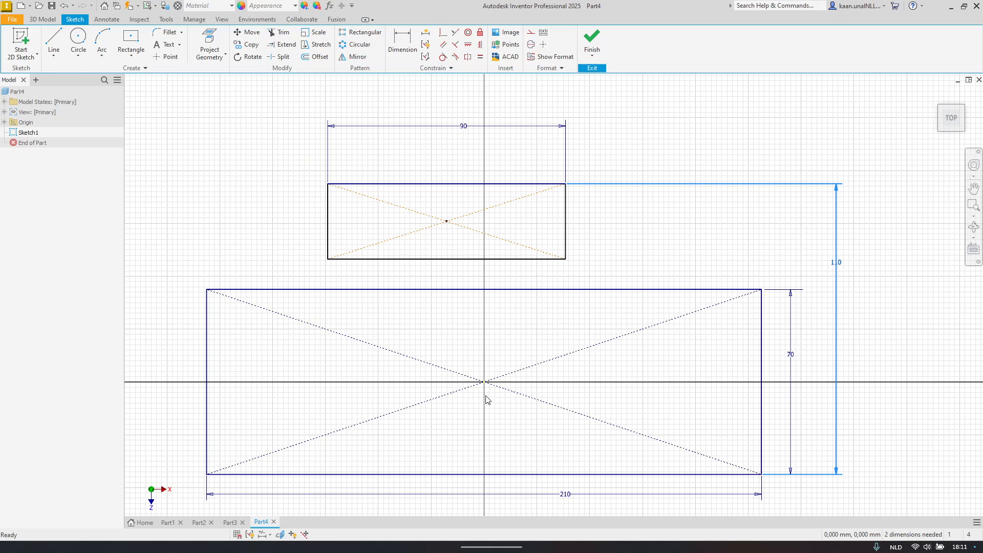
pyautogui.click(471, 46)
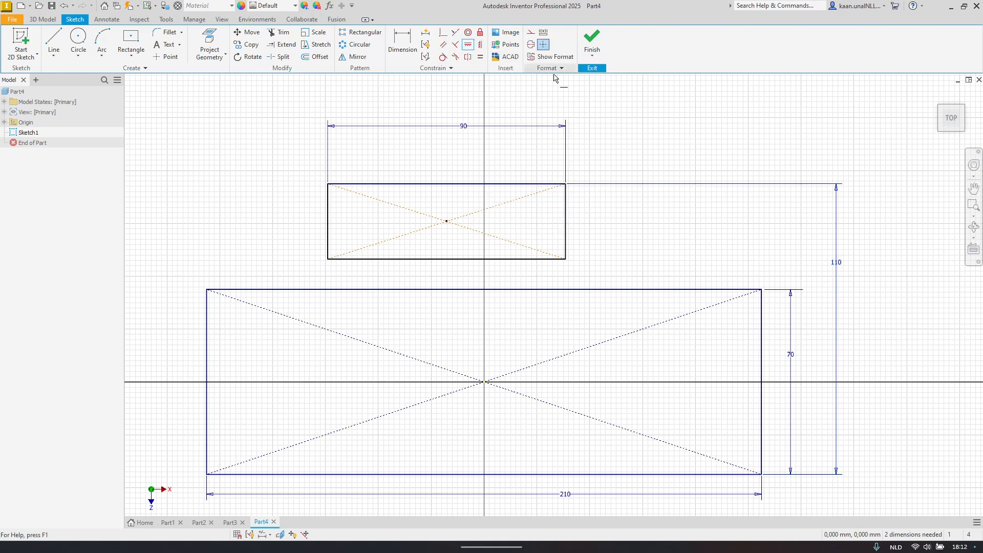
pyautogui.click(477, 48)
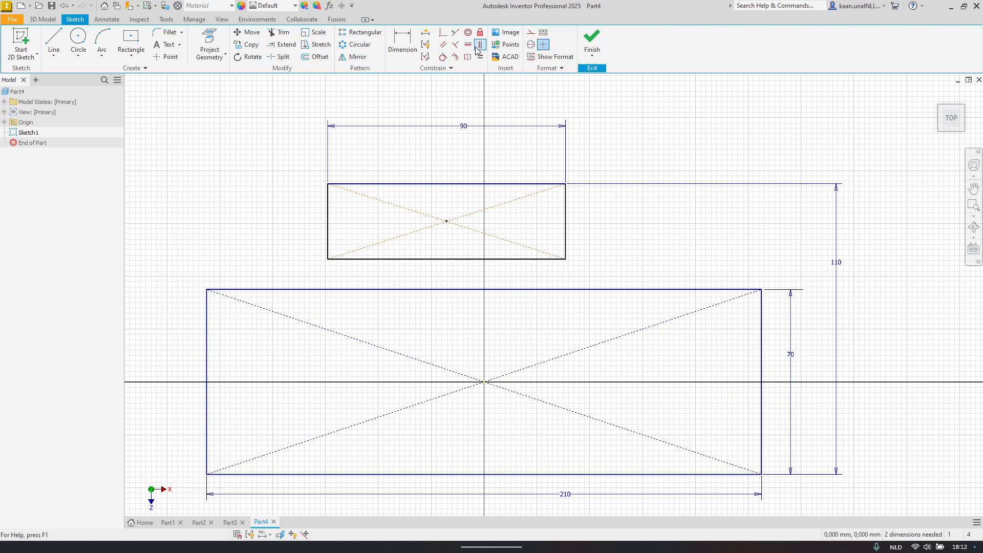
pyautogui.click(477, 48)
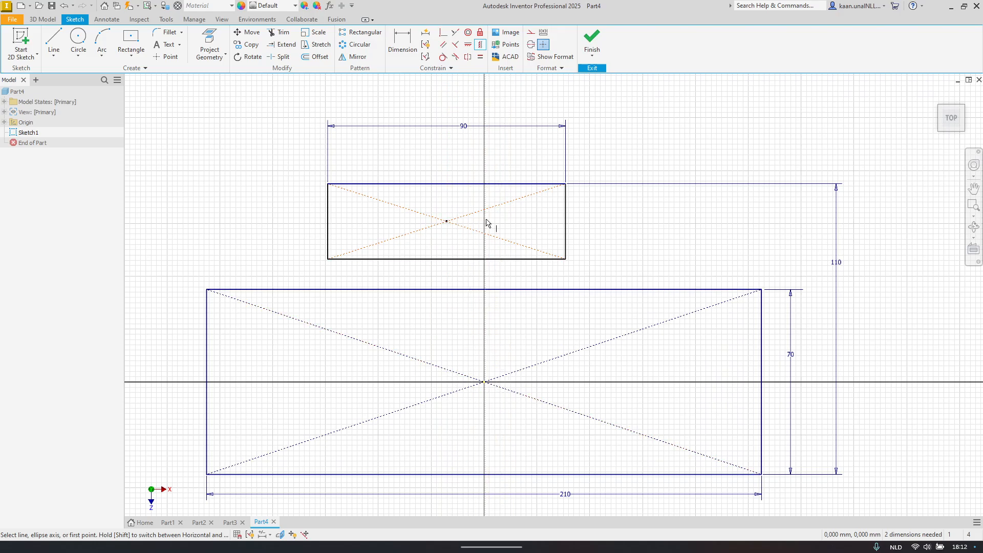
pyautogui.click(481, 45)
pyautogui.click(484, 383)
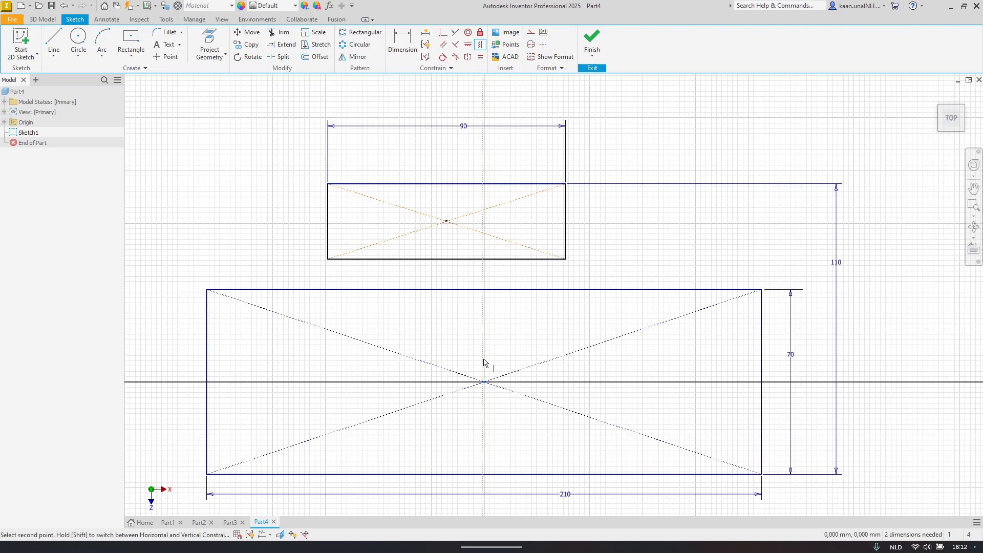
pyautogui.click(449, 223)
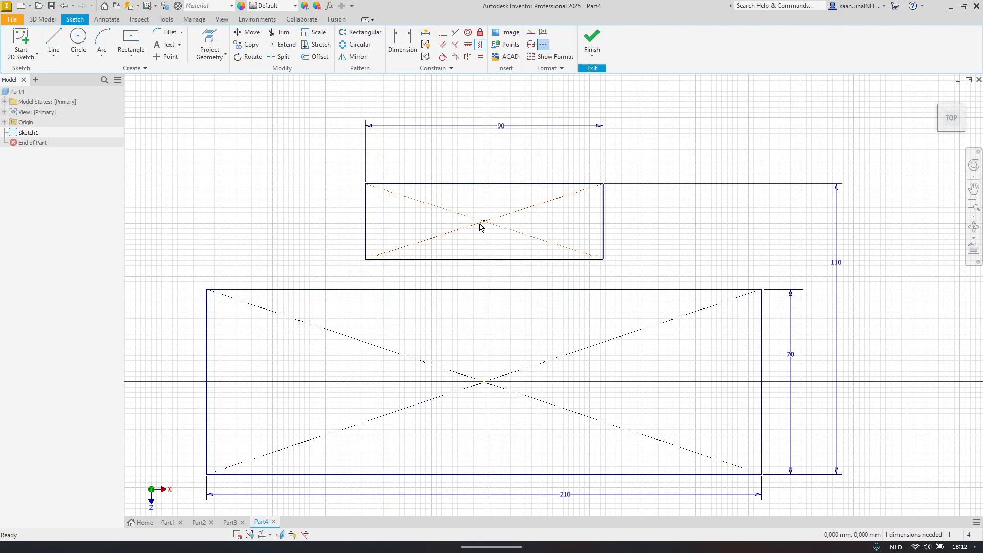
pyautogui.press('Escape')
# Step: Test the upper rectangle's remaining freedom by pulling on its center and top edge, and consult the reference photo
pyautogui.moveTo(484, 221); pyautogui.dragTo(517, 228)
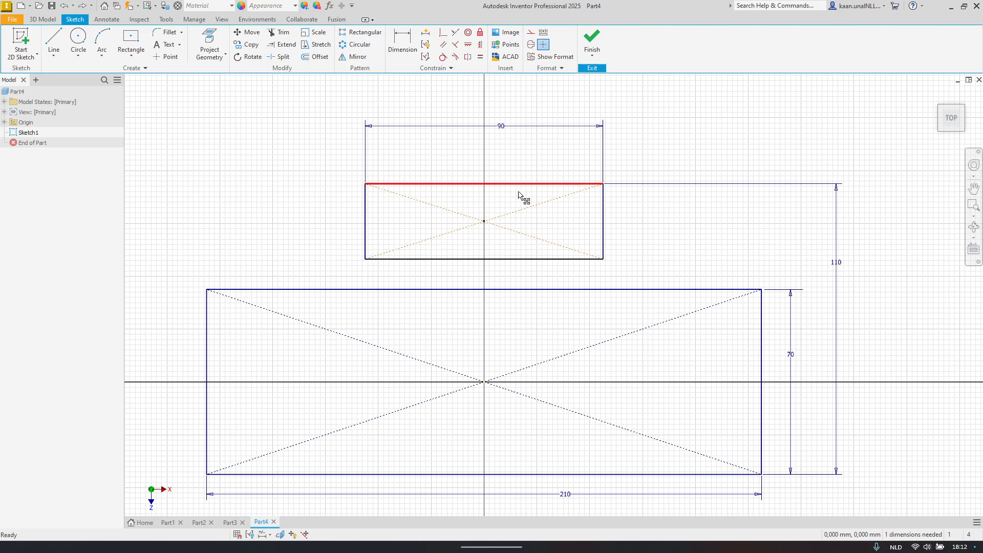
pyautogui.moveTo(520, 193)
pyautogui.mouseDown()
pyautogui.moveTo(527, 213)
pyautogui.moveTo(517, 199)
pyautogui.moveTo(518, 217)
pyautogui.moveTo(527, 191)
pyautogui.moveTo(530, 204)
pyautogui.mouseUp()
pyautogui.hotkey('alt', 'Tab')
pyautogui.hotkey('alt', 'Tab')
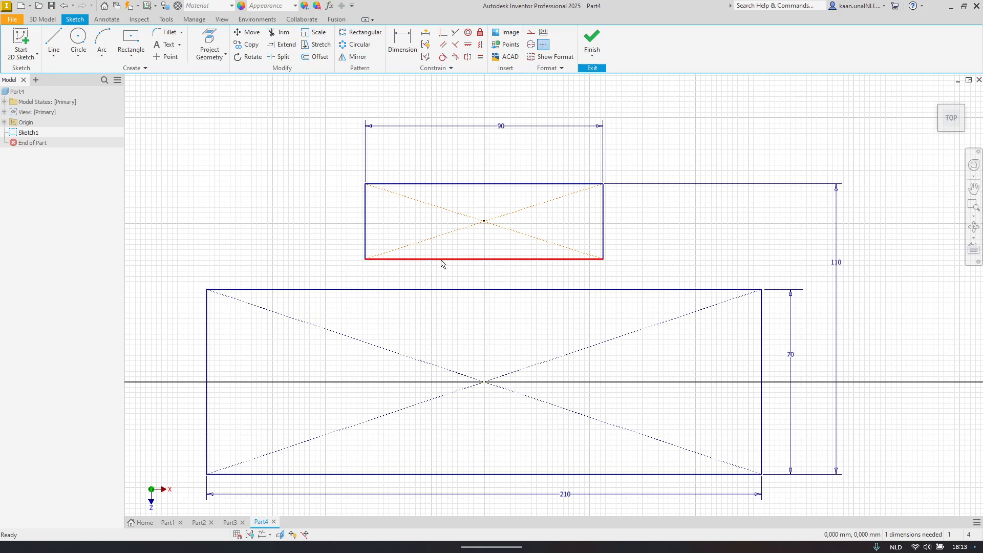
# Step: Make the upper rectangle's bottom edge collinear with the lower rectangle's top edge
pyautogui.click(458, 35)
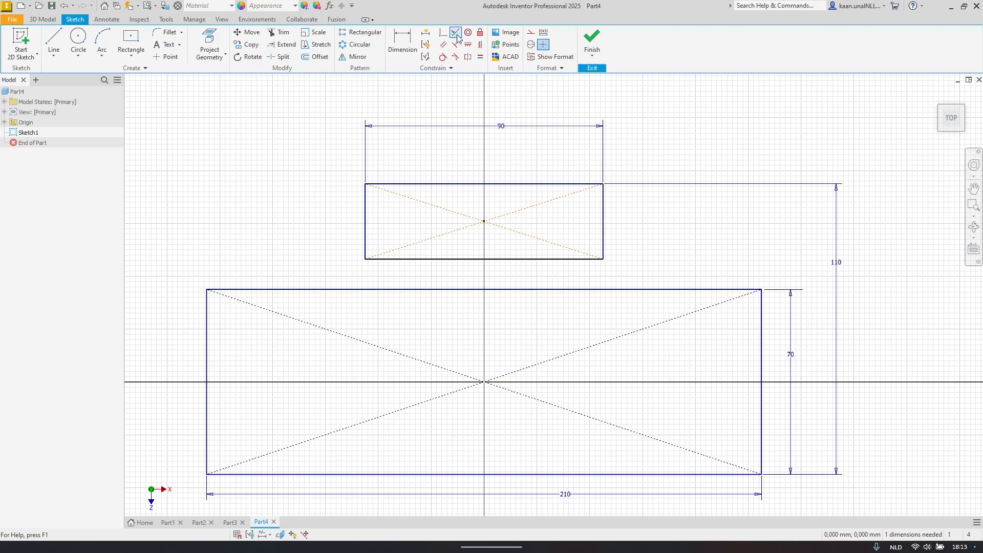
pyautogui.click(433, 259)
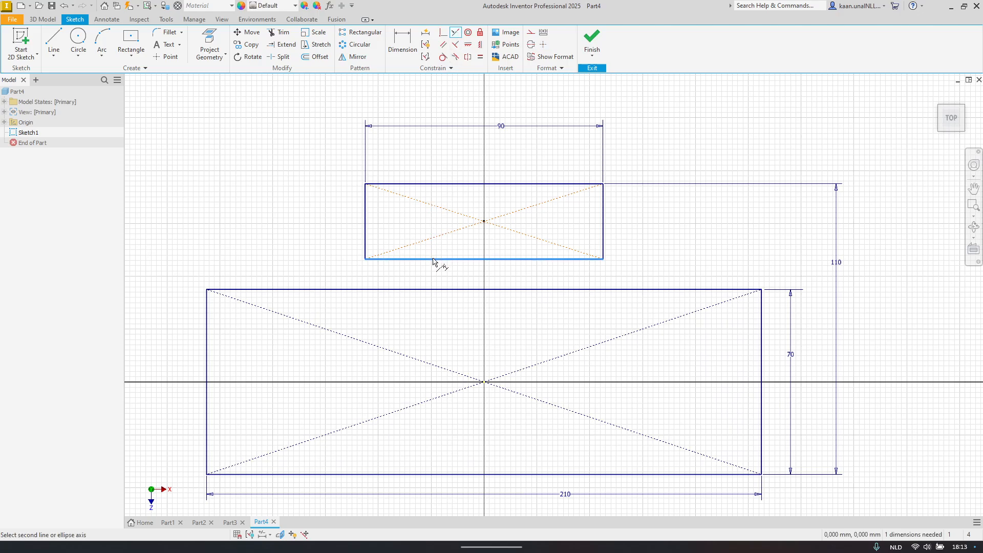
pyautogui.click(439, 289)
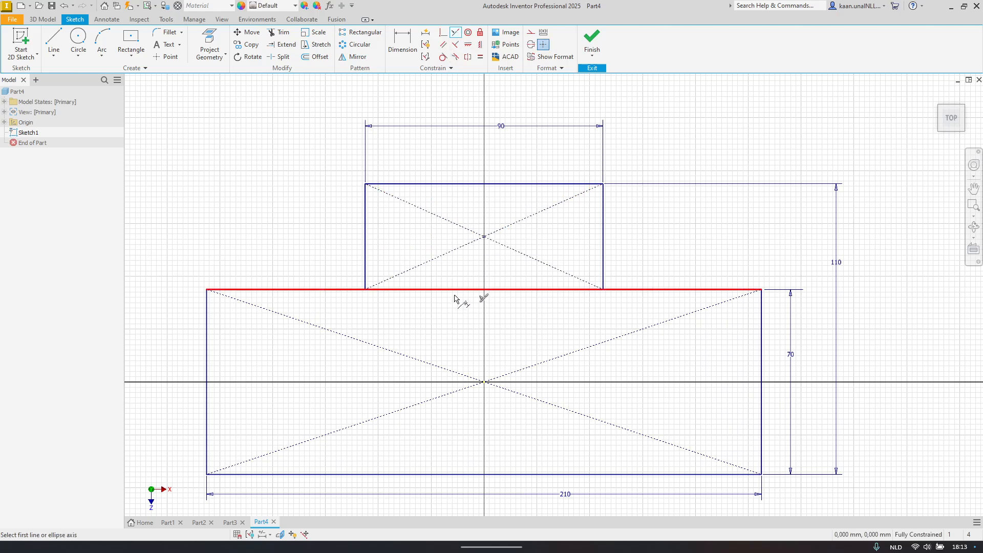
pyautogui.press('Escape')
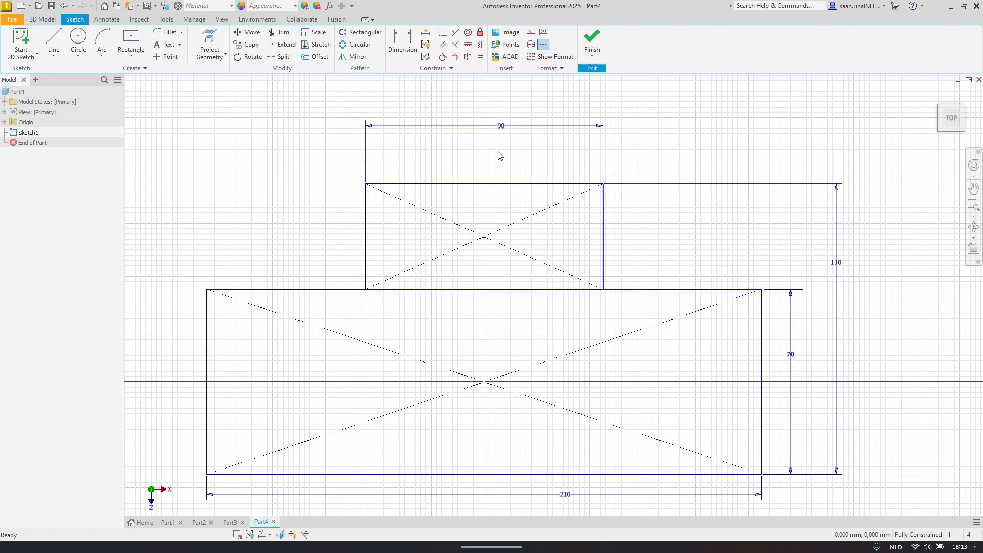
# Step: Check the photo and draw the notch's left slanted line from the lower rectangle's bottom edge to the midpoint of its top edge
pyautogui.hotkey('alt', 'Tab')
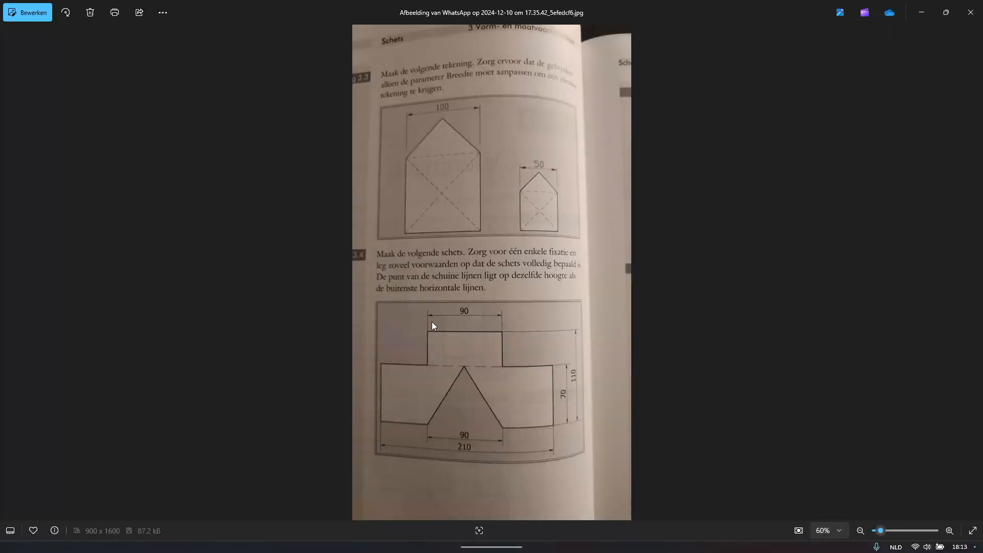
pyautogui.hotkey('alt', 'Tab')
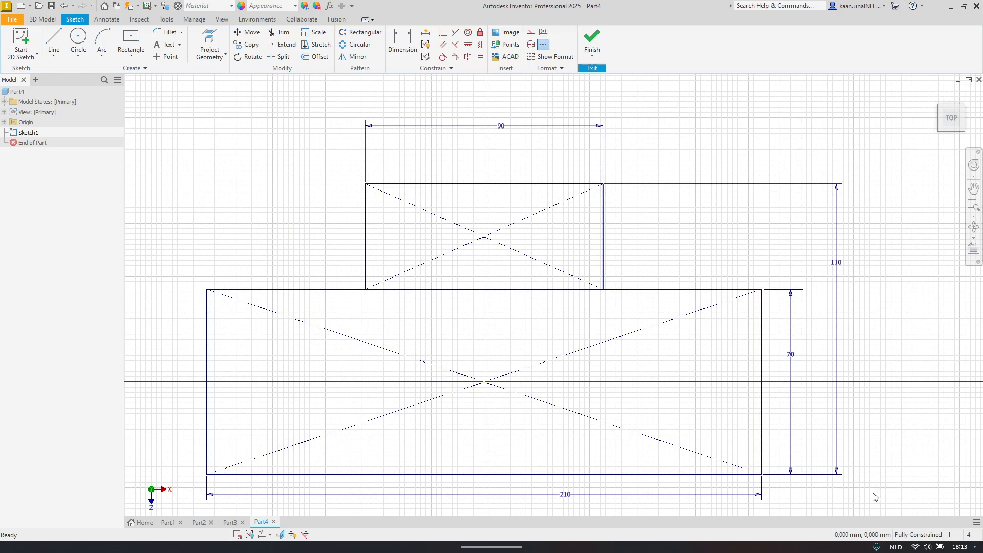
pyautogui.hotkey('alt', 'Tab')
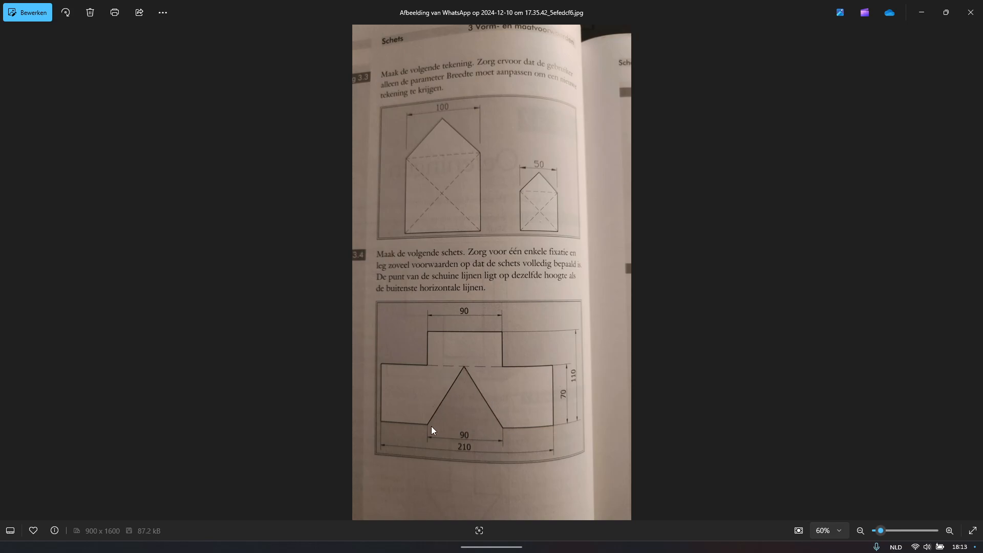
pyautogui.hotkey('alt', 'Tab')
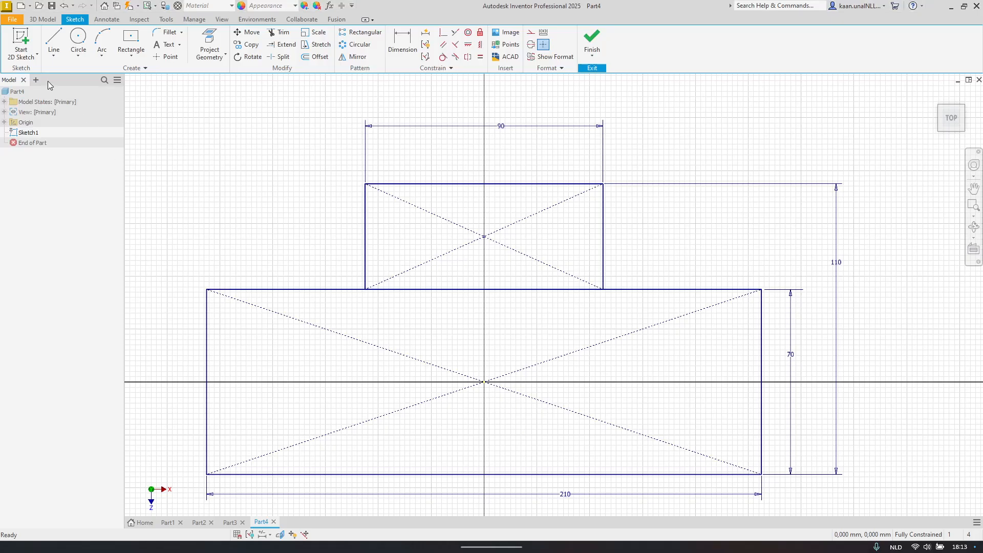
pyautogui.click(53, 41)
pyautogui.click(396, 473)
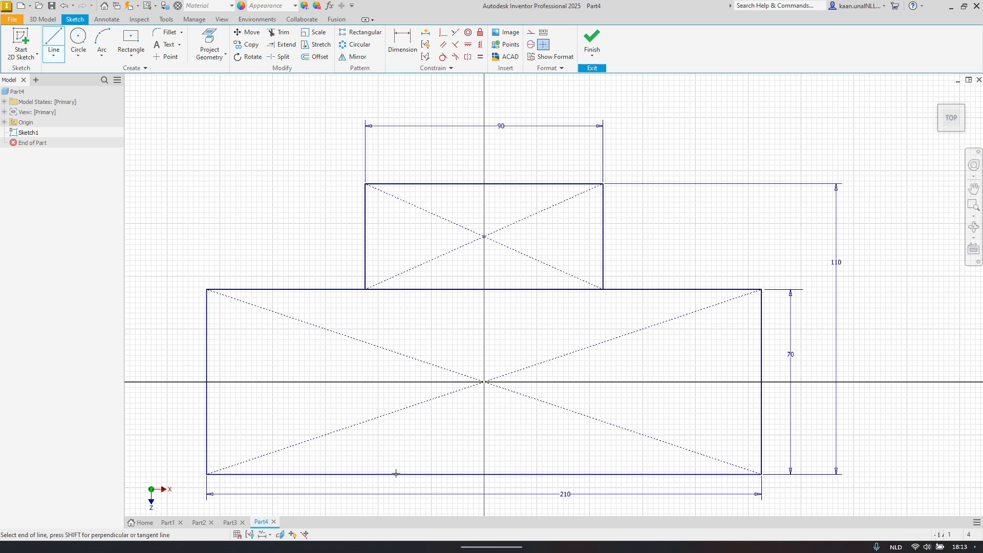
pyautogui.click(484, 290)
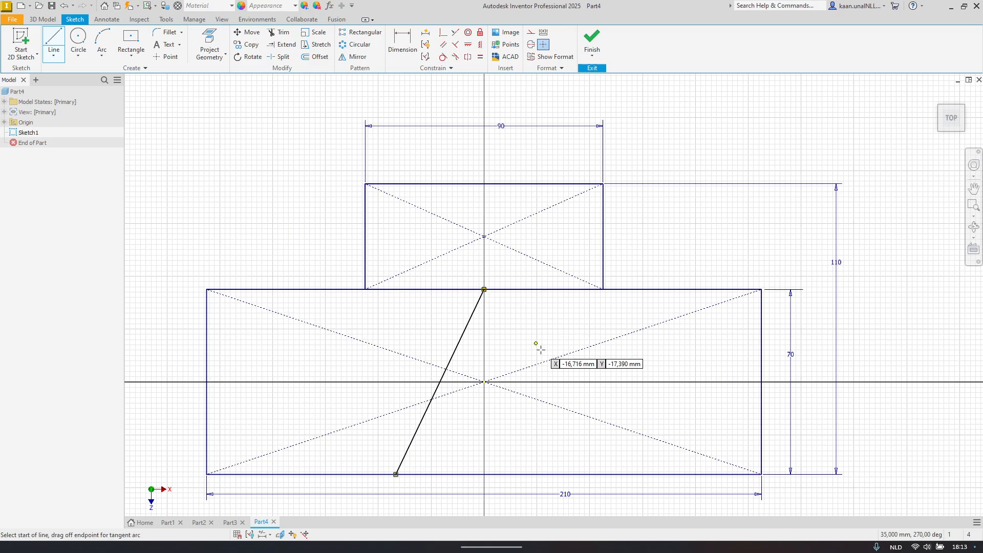
# Step: Draw a second slanted line from the midpoint of the lower rectangle's top edge to its bottom edge, mirroring the first one
pyautogui.click(484, 290)
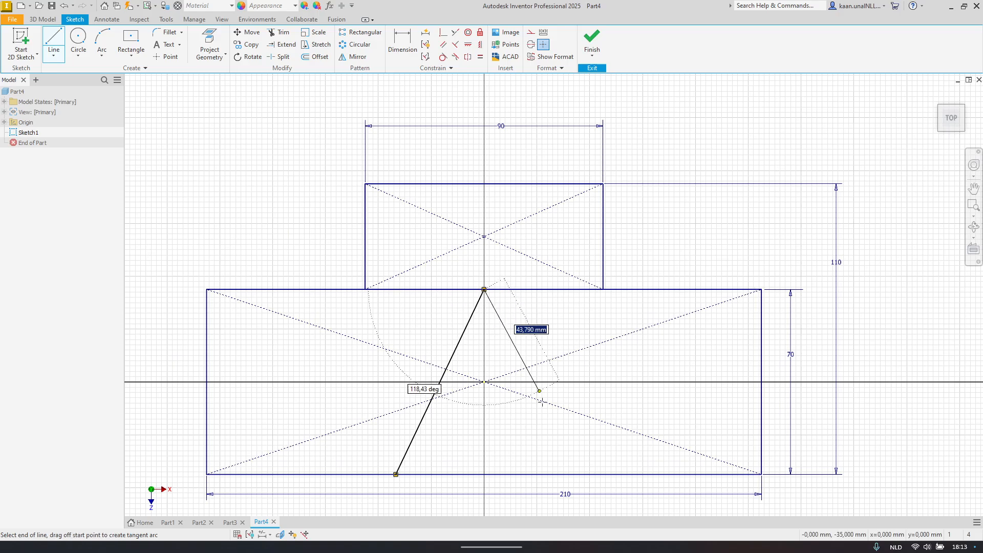
pyautogui.click(566, 474)
pyautogui.press('Escape')
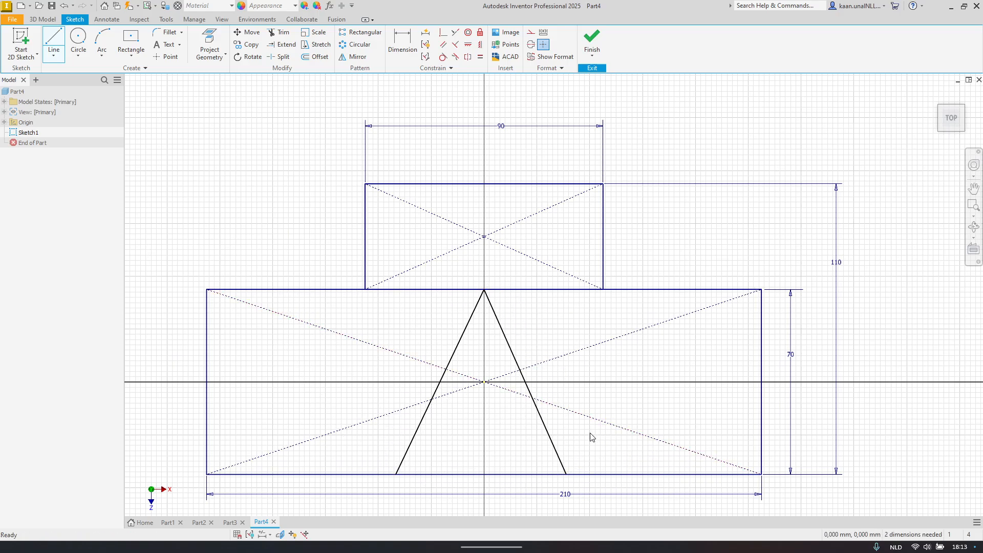
# Step: Dimension the horizontal distance between the lower endpoints of the two slanted lines as 90 mm
pyautogui.press('d')
pyautogui.click(566, 474)
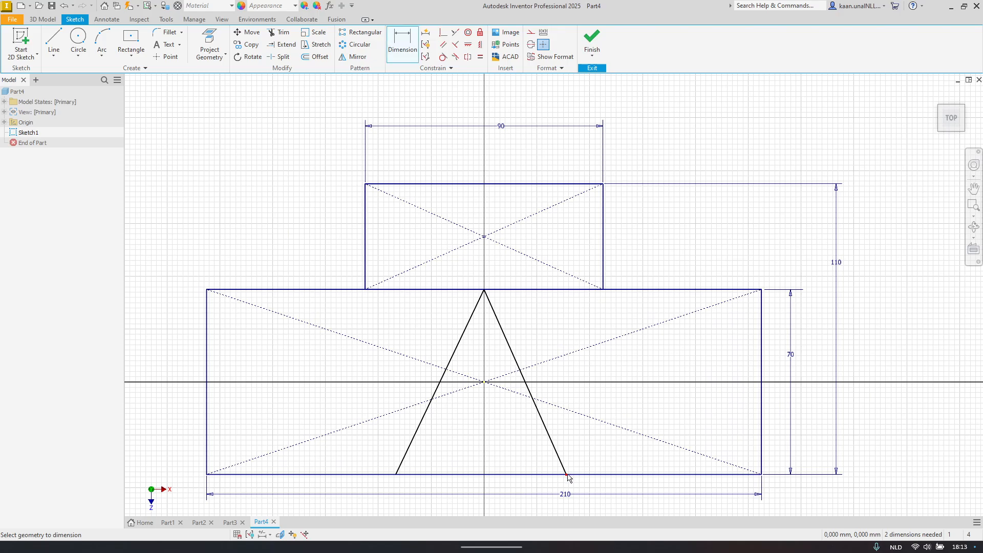
pyautogui.click(396, 474)
pyautogui.moveTo(408, 400); pyautogui.dragTo(394, 295, button='middle')
pyautogui.click(409, 413)
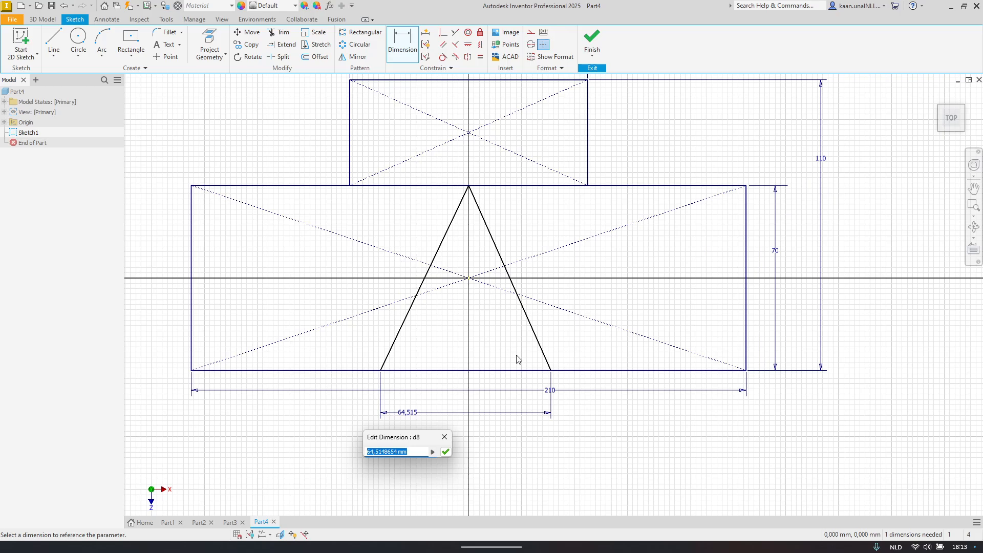
pyautogui.write('90')
pyautogui.press('Return')
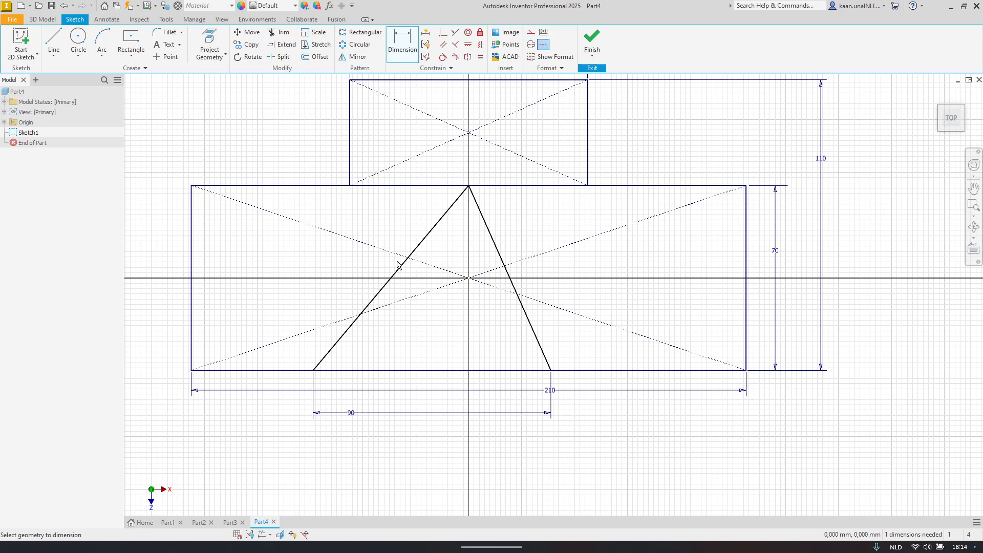
pyautogui.click(357, 322)
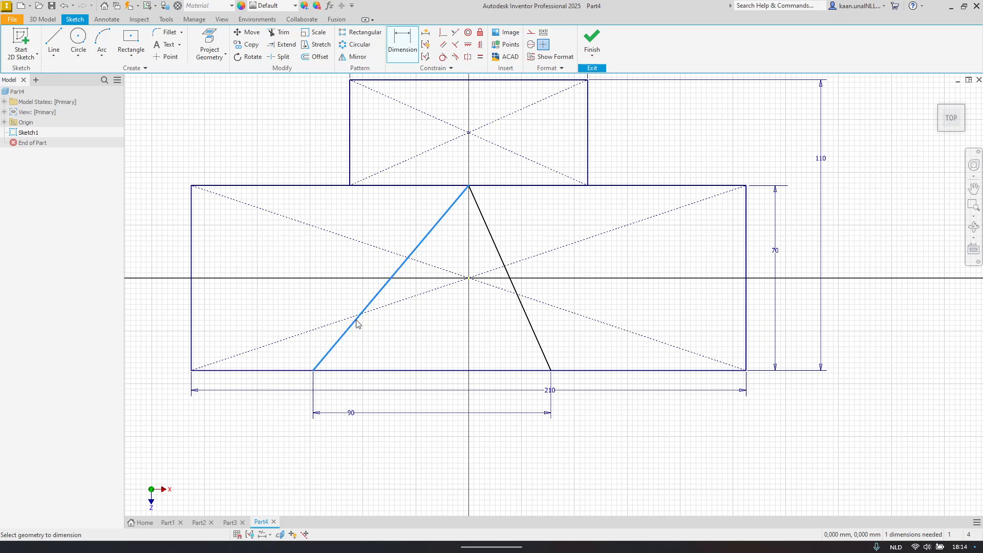
pyautogui.click(524, 311)
pyautogui.press('Escape')
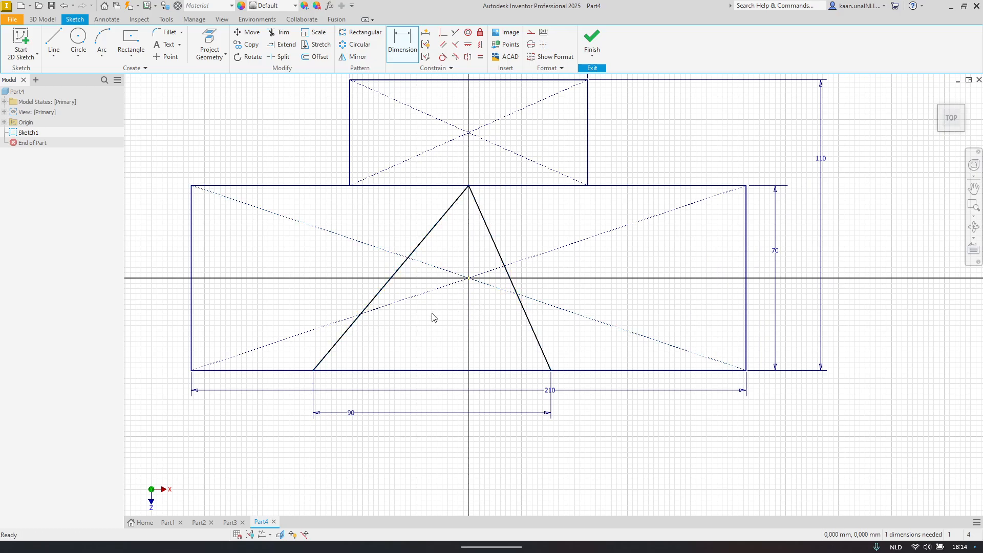
pyautogui.click(363, 316)
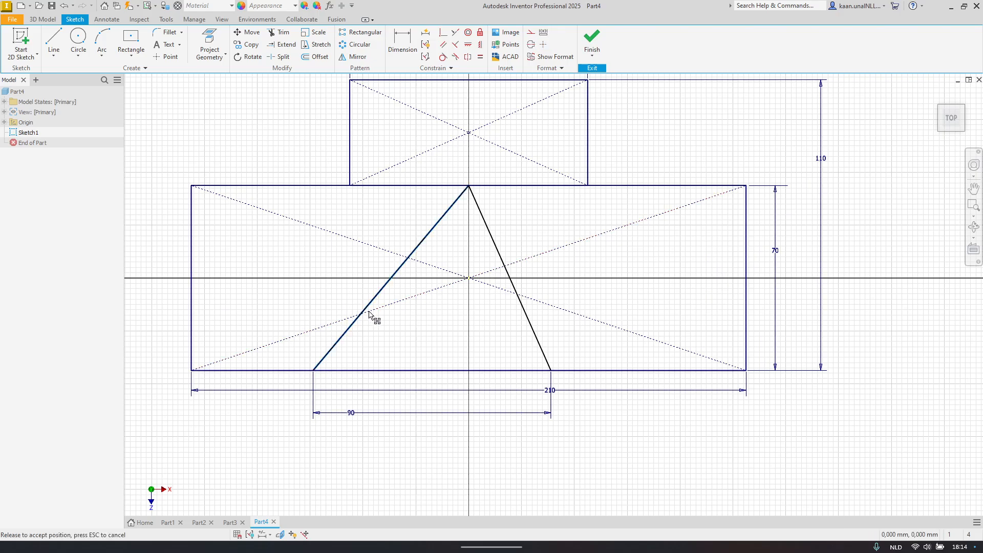
pyautogui.press('Escape')
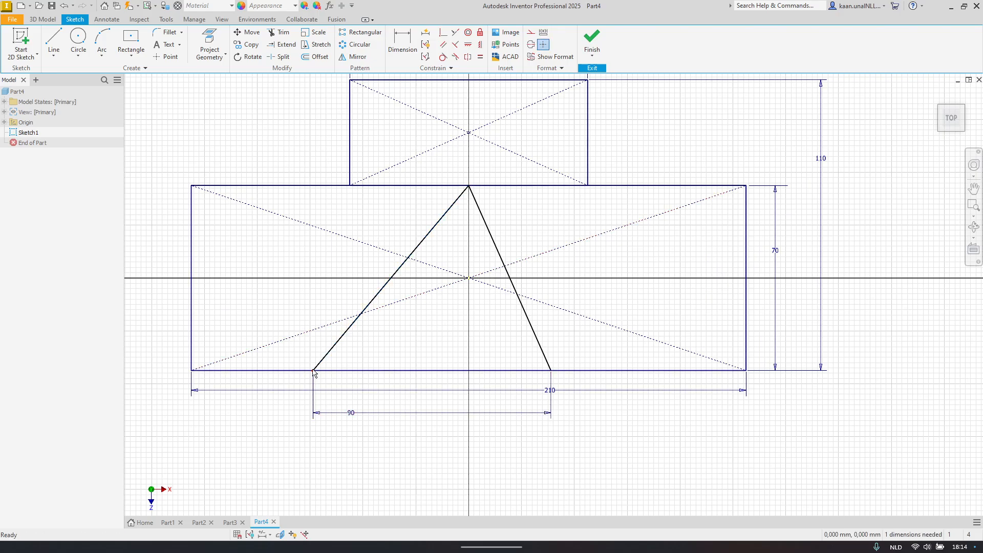
# Step: Shift the base of the two slanted lines toward the centre and constrain both lines to equal length
pyautogui.moveTo(314, 373)
pyautogui.mouseDown()
pyautogui.moveTo(481, 367)
pyautogui.moveTo(215, 371)
pyautogui.moveTo(549, 353)
pyautogui.moveTo(358, 371)
pyautogui.moveTo(439, 363)
pyautogui.moveTo(412, 356)
pyautogui.moveTo(362, 366)
pyautogui.moveTo(443, 362)
pyautogui.moveTo(361, 355)
pyautogui.moveTo(328, 367)
pyautogui.moveTo(95, 375)
pyautogui.moveTo(717, 329)
pyautogui.moveTo(417, 352)
pyautogui.moveTo(170, 384)
pyautogui.moveTo(424, 352)
pyautogui.moveTo(598, 345)
pyautogui.moveTo(131, 404)
pyautogui.moveTo(372, 404)
pyautogui.moveTo(641, 346)
pyautogui.moveTo(550, 372)
pyautogui.moveTo(359, 380)
pyautogui.moveTo(580, 379)
pyautogui.moveTo(384, 396)
pyautogui.moveTo(341, 411)
pyautogui.mouseUp()
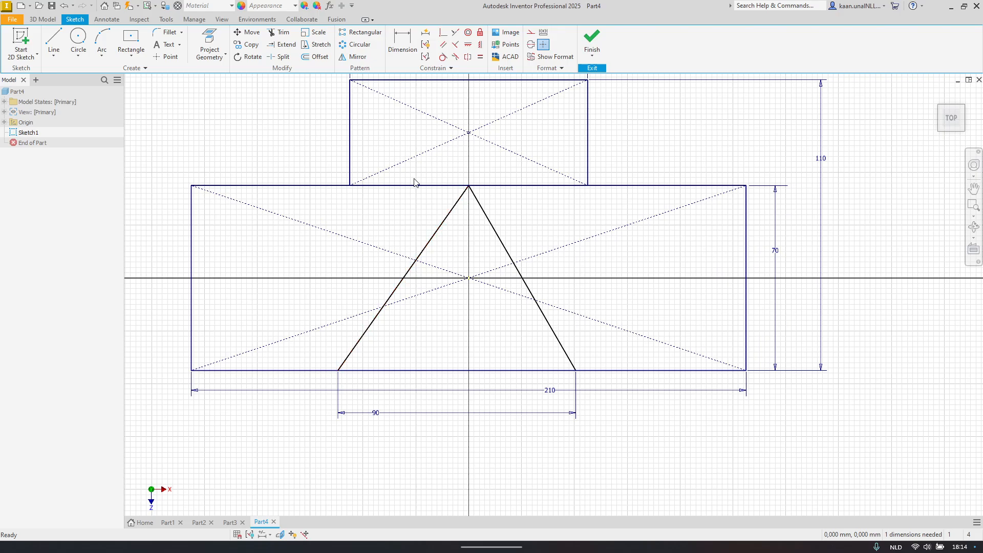
pyautogui.click(481, 60)
pyautogui.click(441, 234)
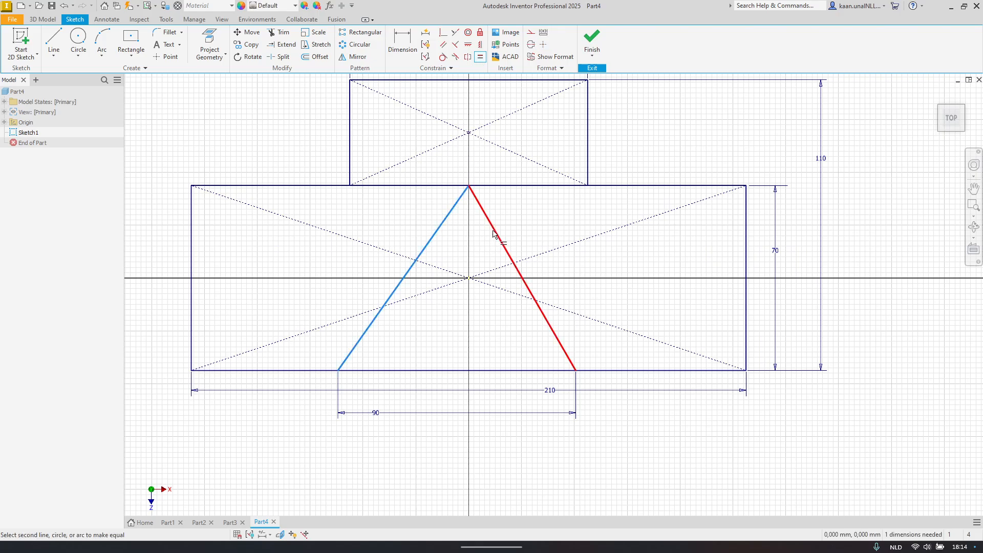
pyautogui.click(499, 237)
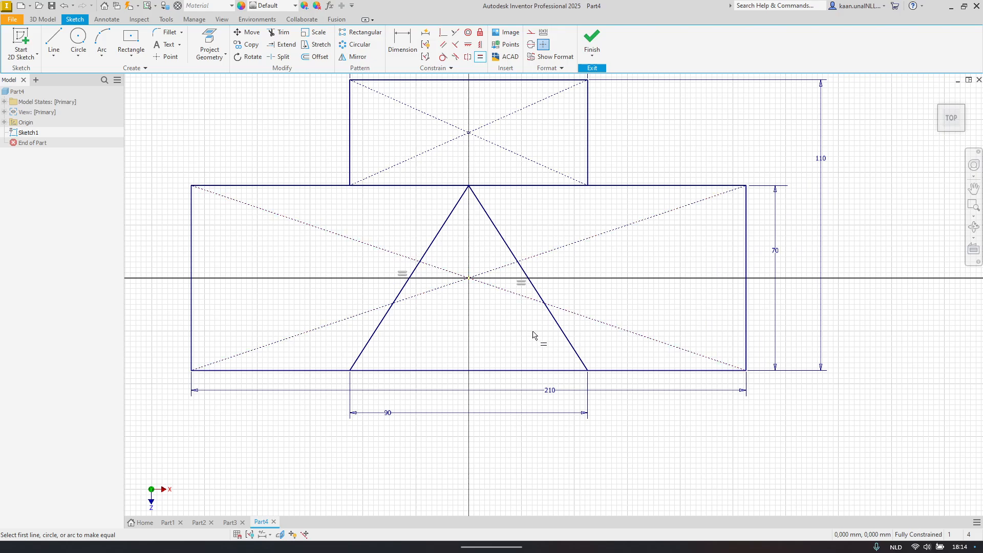
pyautogui.press('Escape')
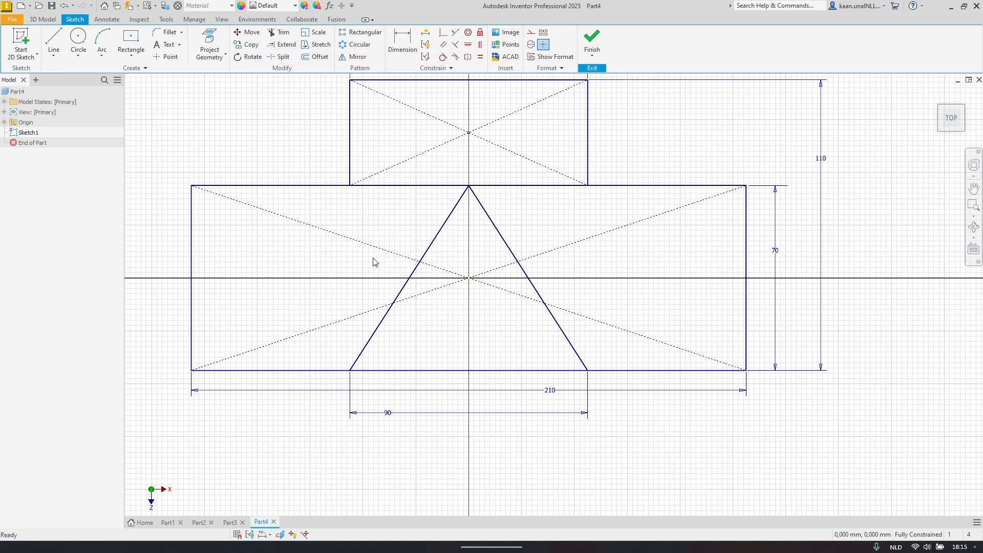
# Step: Trim the shared edge between the two rectangles and the bottom edge segment between the slanted lines
pyautogui.press('x')
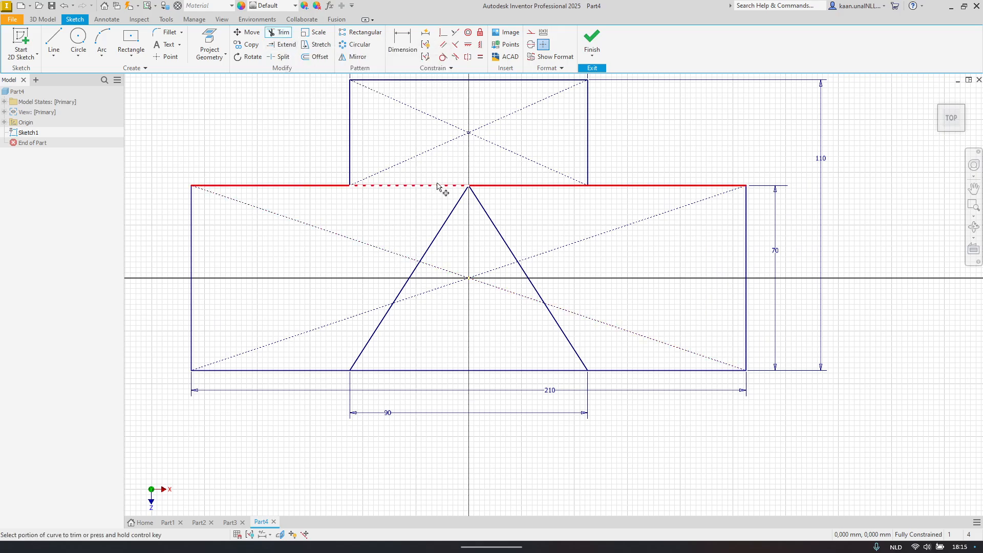
pyautogui.click(439, 186)
pyautogui.click(505, 186)
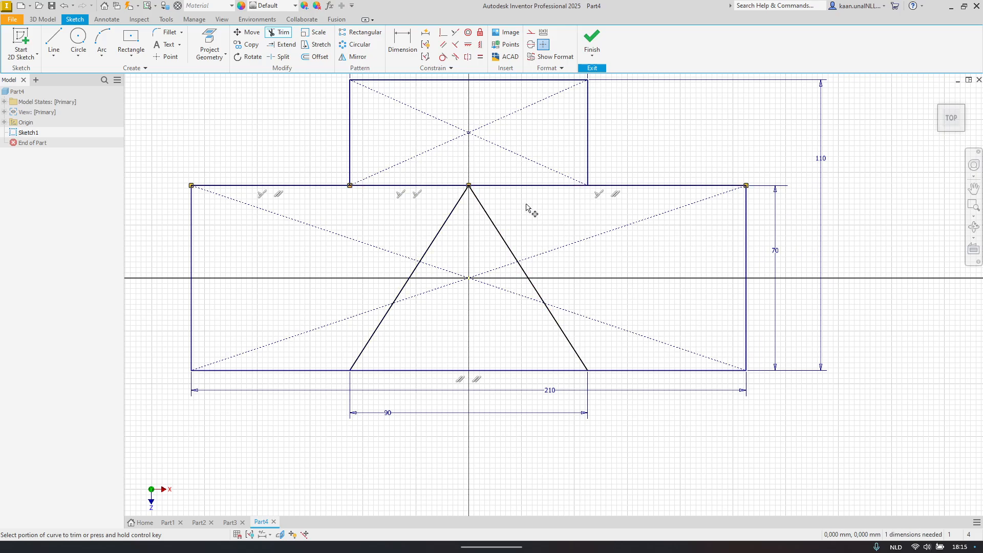
pyautogui.click(530, 187)
pyautogui.click(436, 186)
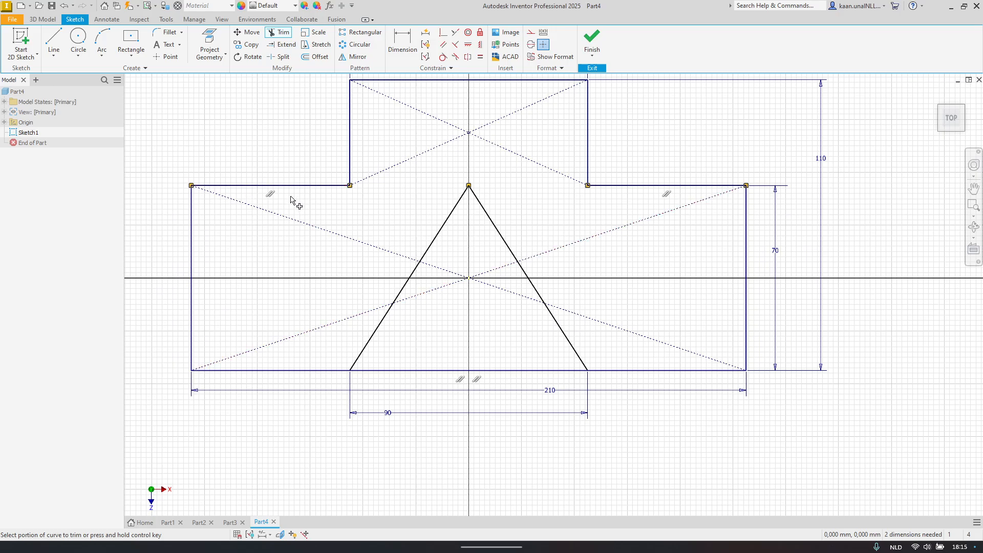
pyautogui.click(403, 370)
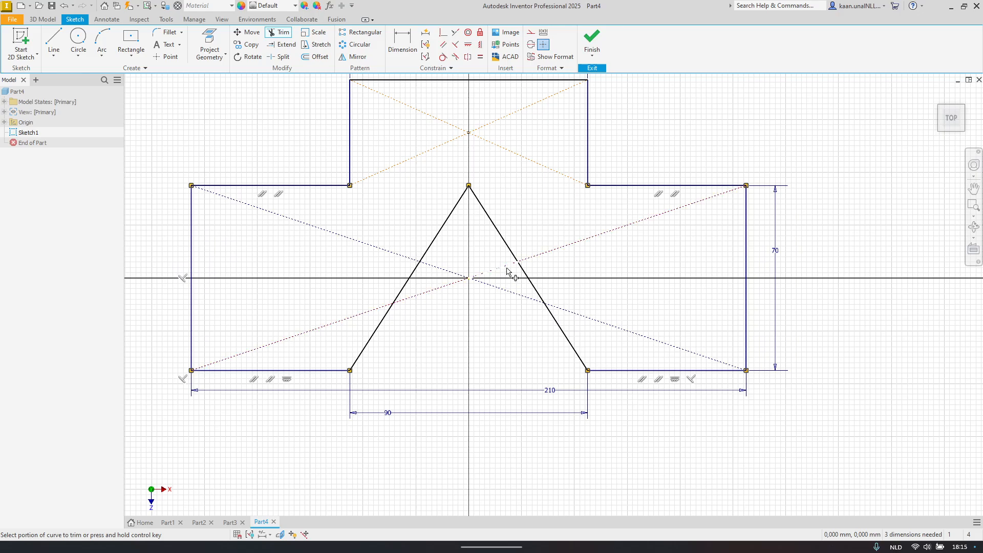
pyautogui.press('Escape')
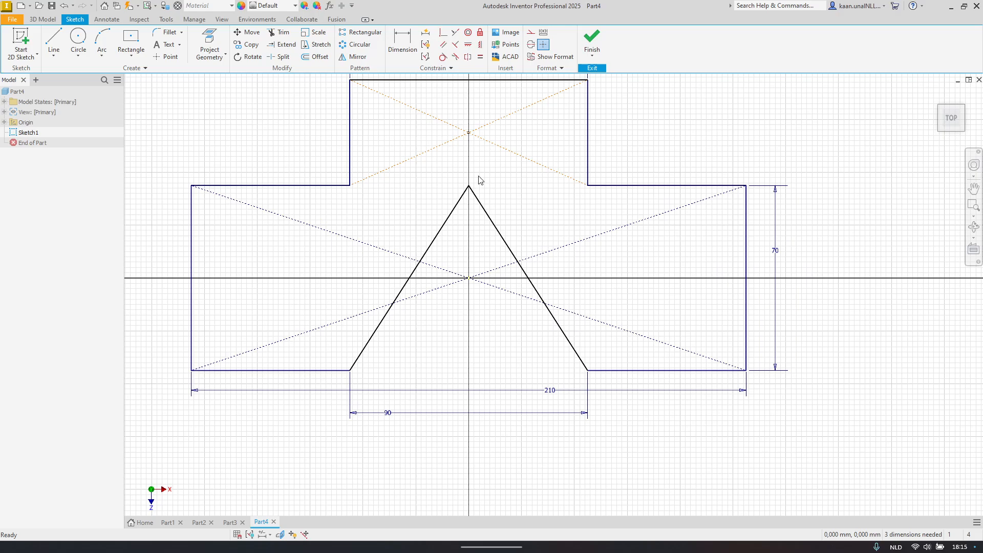
# Step: Move the notch's apex off centre and try to align it vertically with the sketch origin
pyautogui.moveTo(492, 178); pyautogui.dragTo(483, 219, button='middle')
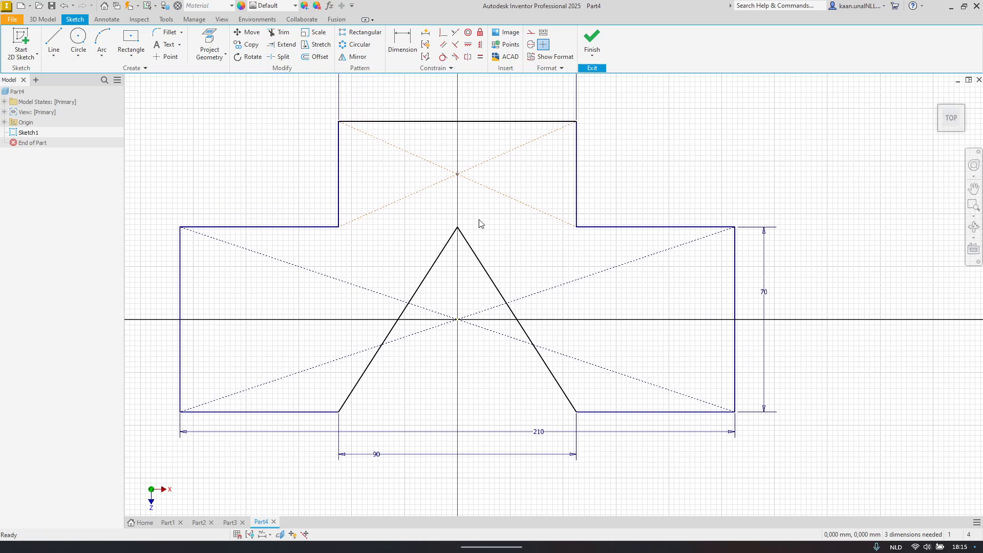
pyautogui.moveTo(531, 304); pyautogui.dragTo(577, 312, button='middle')
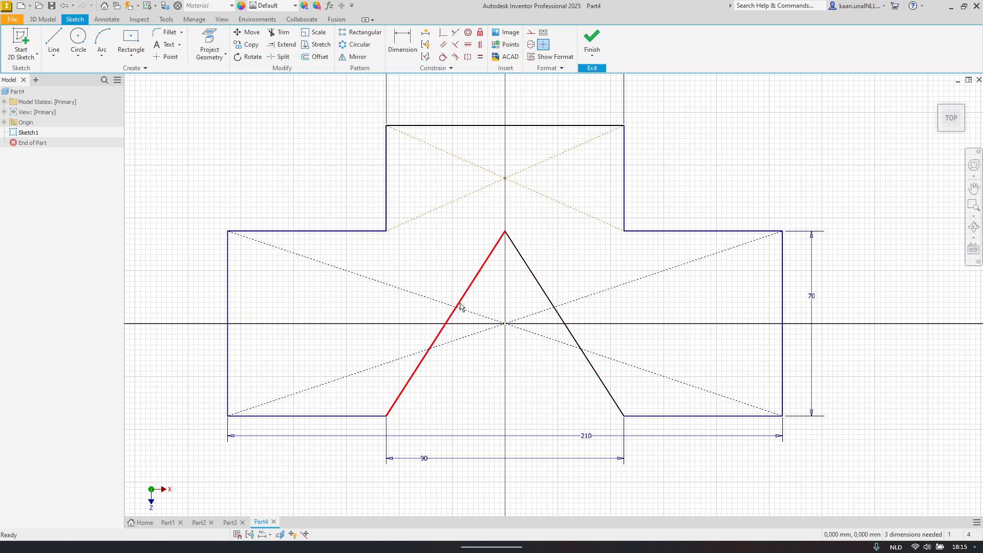
pyautogui.moveTo(505, 232); pyautogui.dragTo(572, 278)
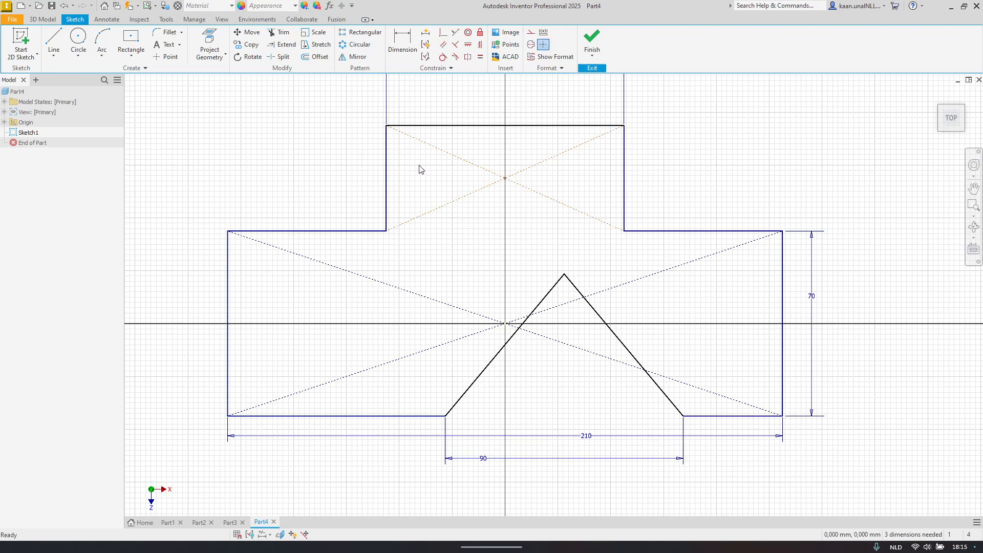
pyautogui.click(505, 324)
pyautogui.press('Escape')
pyautogui.click(480, 44)
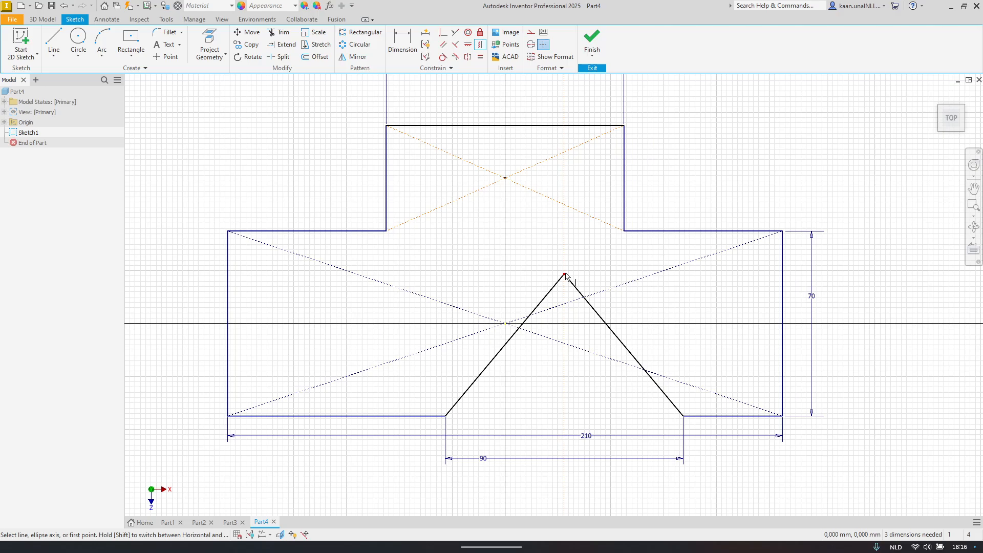
pyautogui.click(566, 275)
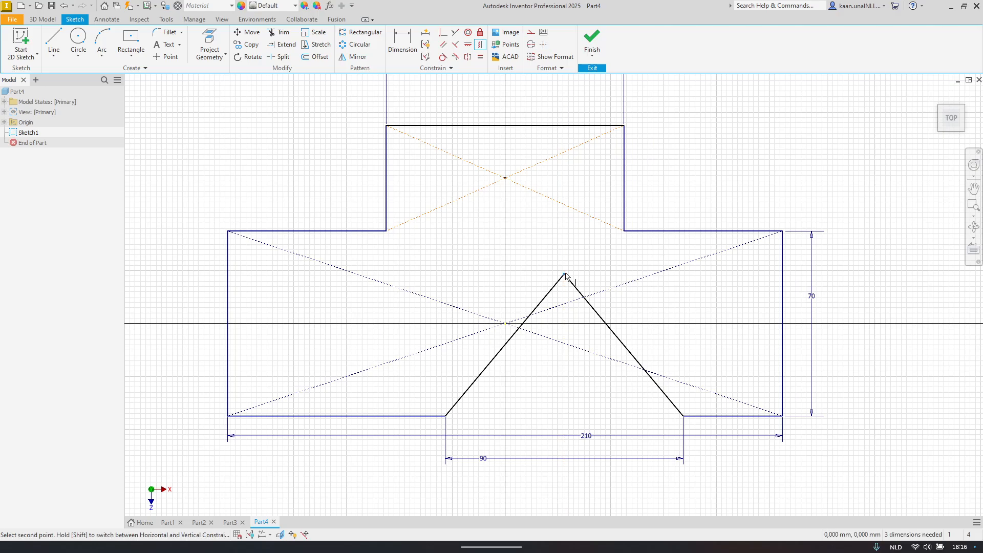
pyautogui.click(506, 324)
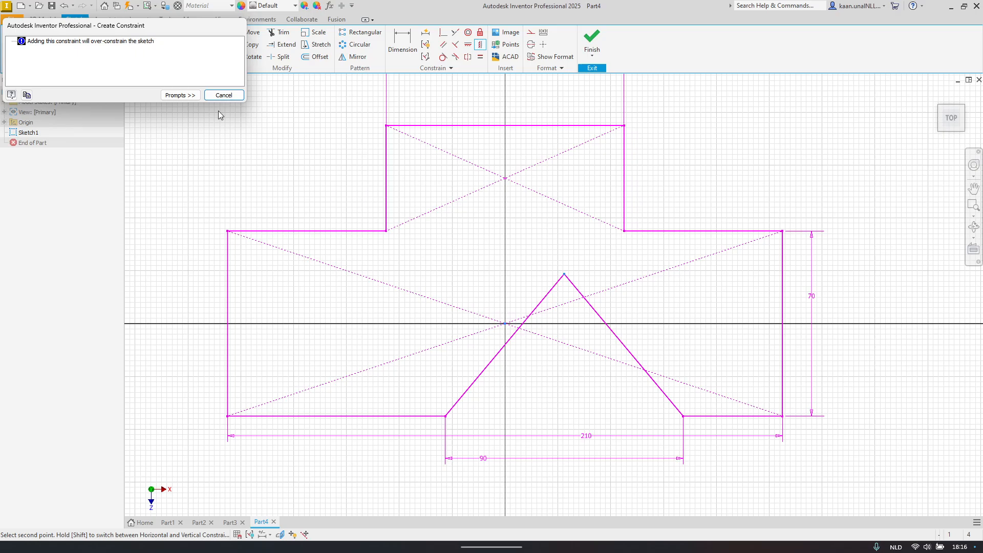
pyautogui.press('Escape')
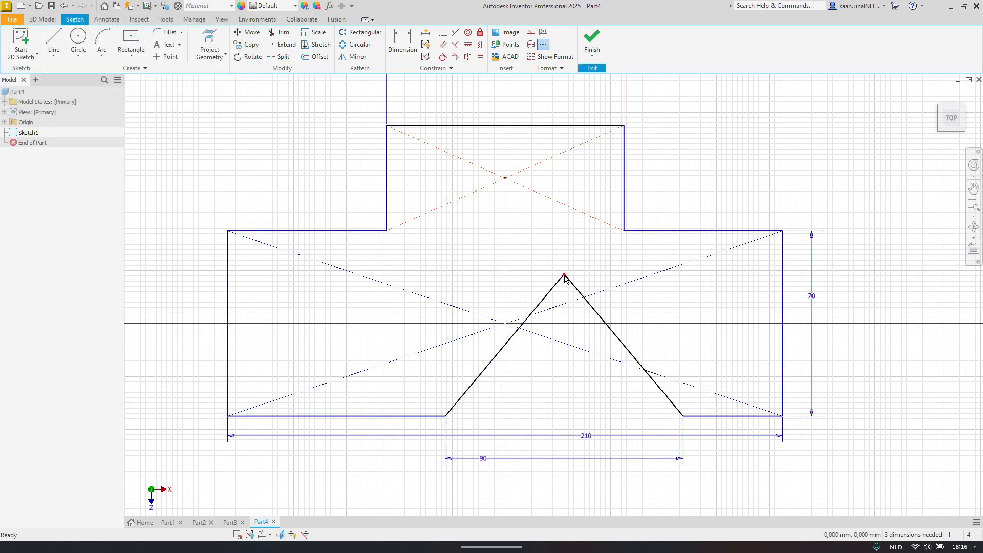
# Step: Move the notch's apex closer to the vertical axis and retry the vertical alignment with the origin
pyautogui.moveTo(565, 275); pyautogui.dragTo(523, 271)
pyautogui.click(480, 44)
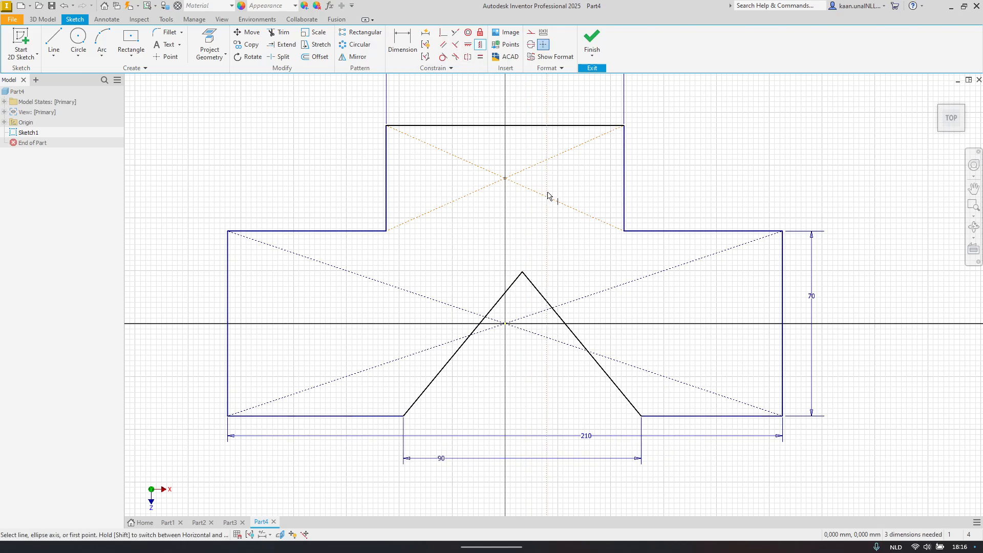
pyautogui.click(522, 272)
pyautogui.click(505, 323)
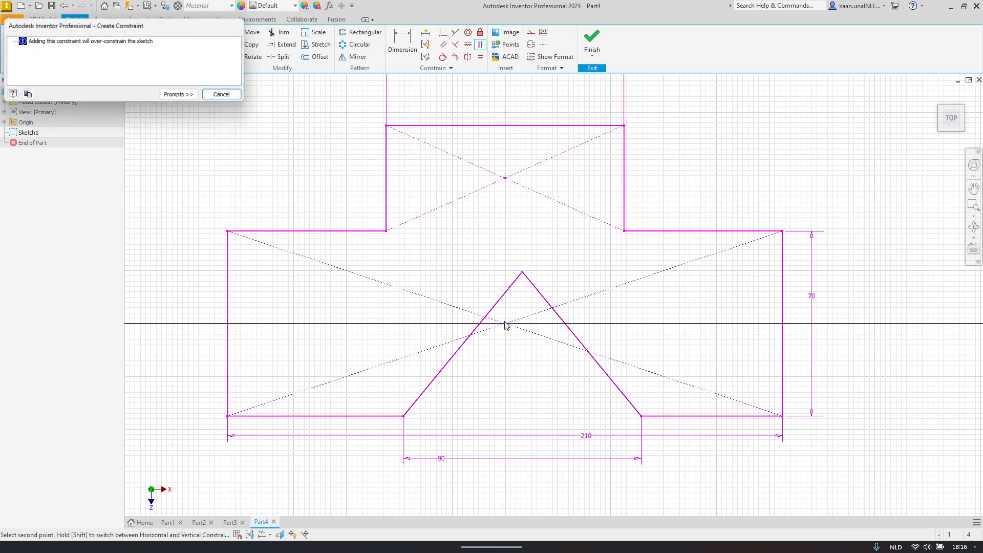
pyautogui.press('Escape')
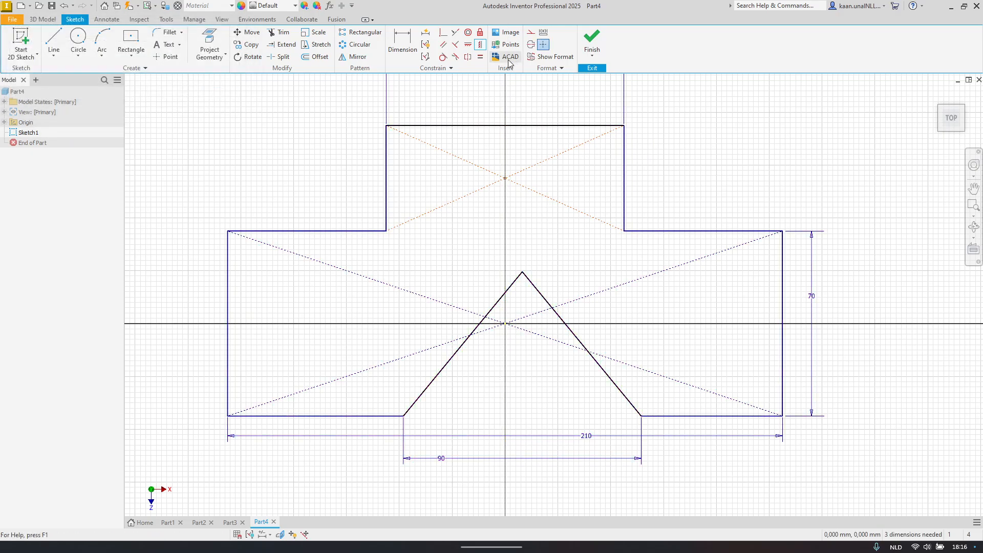
# Step: Try to align the notch's apex vertically with the centre point of the upper rectangle
pyautogui.click(480, 44)
pyautogui.click(509, 183)
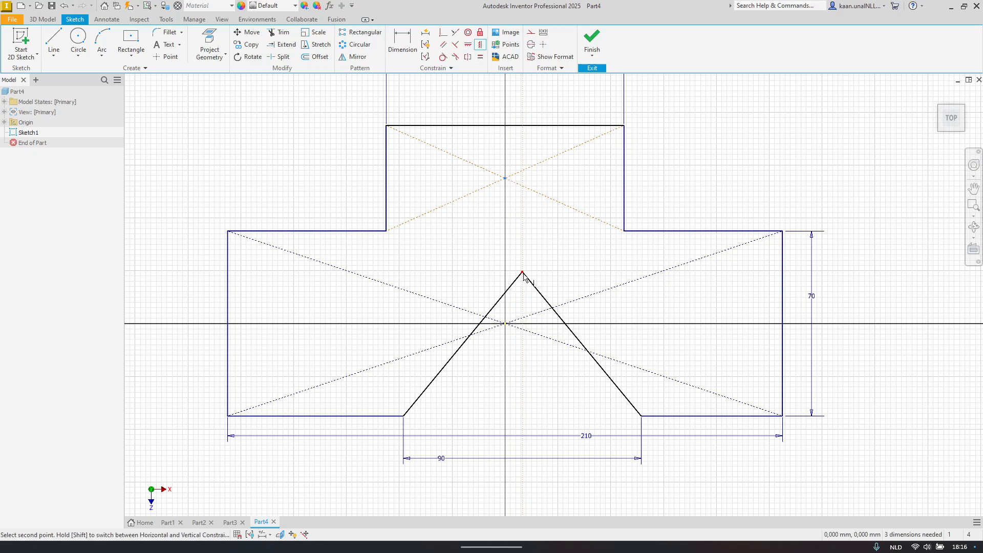
pyautogui.click(523, 274)
pyautogui.press('Escape')
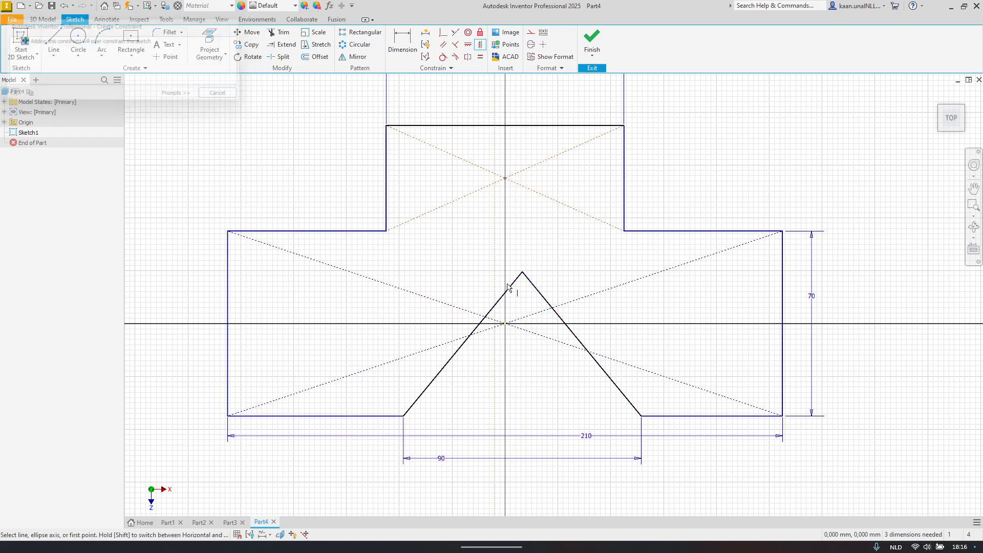
# Step: Move the notch's apex onto the vertical centreline, slightly above the height of the two shoulder edges
pyautogui.moveTo(525, 275)
pyautogui.mouseDown()
pyautogui.moveTo(504, 273)
pyautogui.moveTo(650, 302)
pyautogui.moveTo(395, 288)
pyautogui.moveTo(643, 310)
pyautogui.moveTo(553, 302)
pyautogui.moveTo(530, 281)
pyautogui.mouseUp()
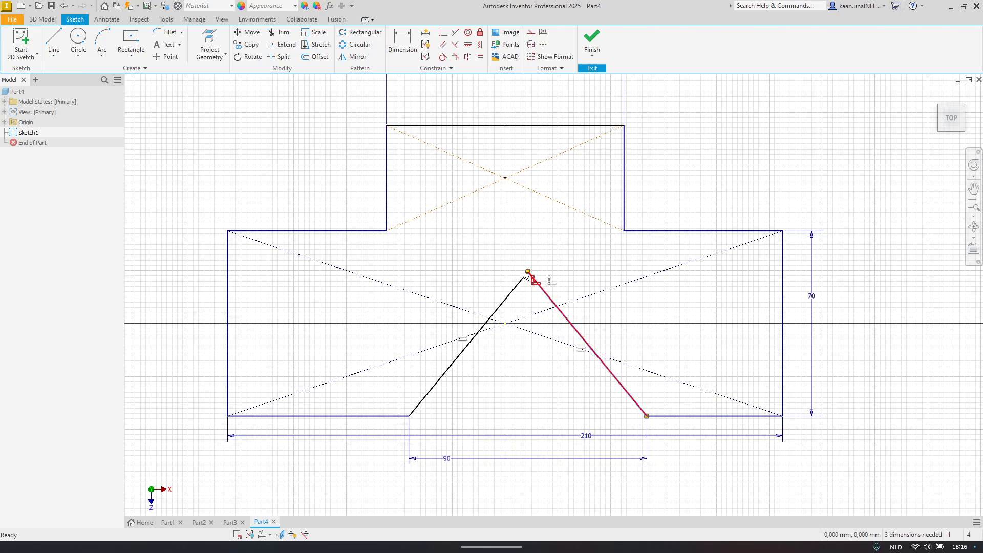
pyautogui.click(503, 262)
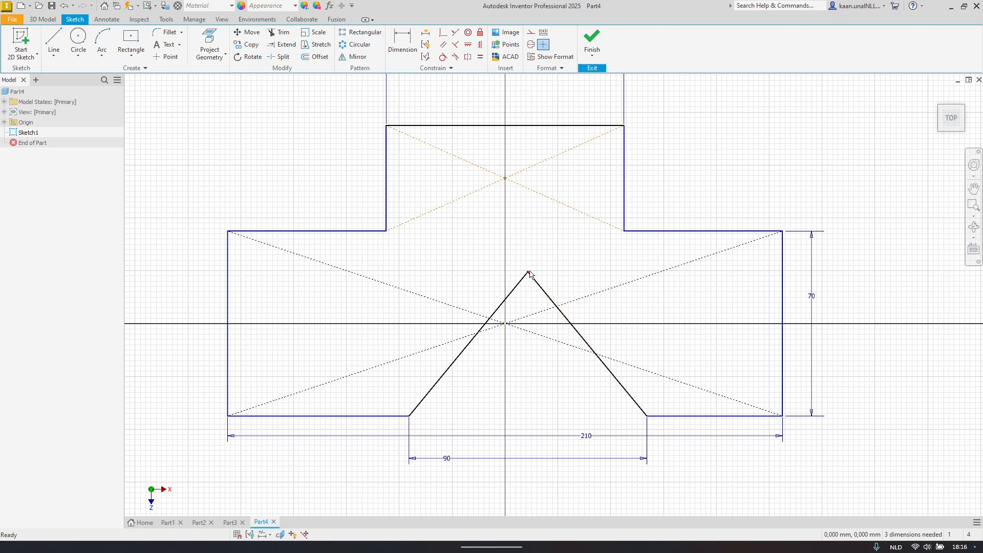
pyautogui.moveTo(530, 276); pyautogui.dragTo(468, 235)
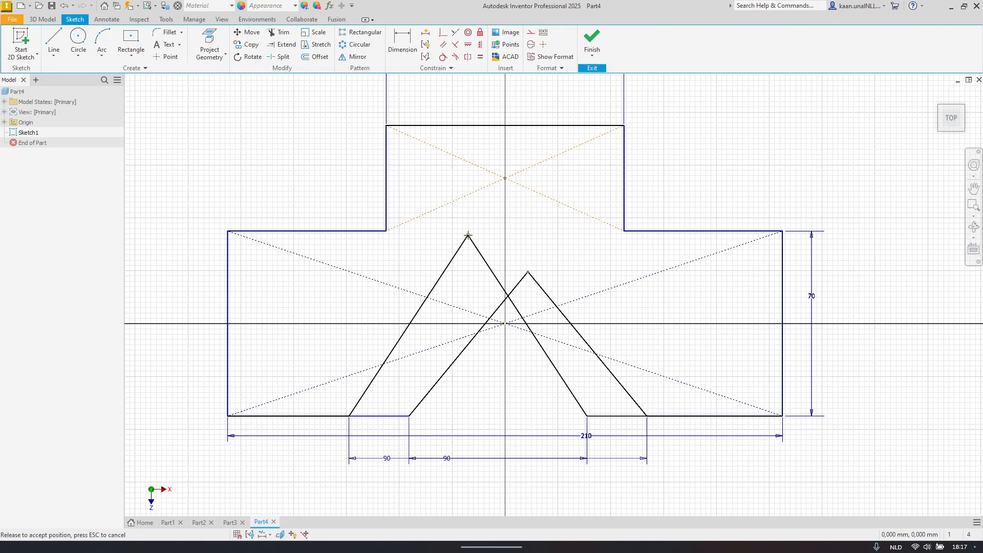
pyautogui.moveTo(468, 235); pyautogui.dragTo(506, 213)
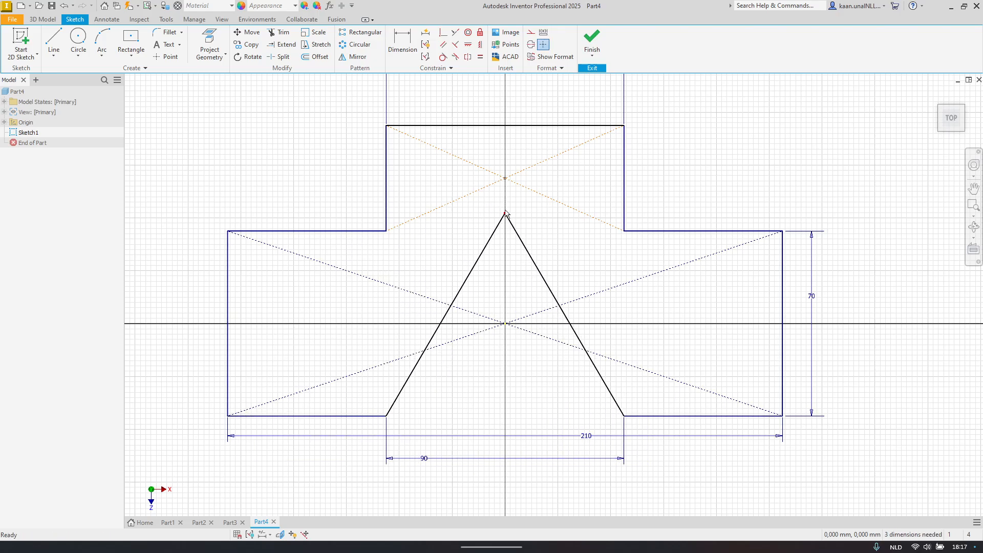
# Step: Make the two base edges beside the notch equal in length and move the notch's apex lower on the vertical centreline
pyautogui.click(480, 57)
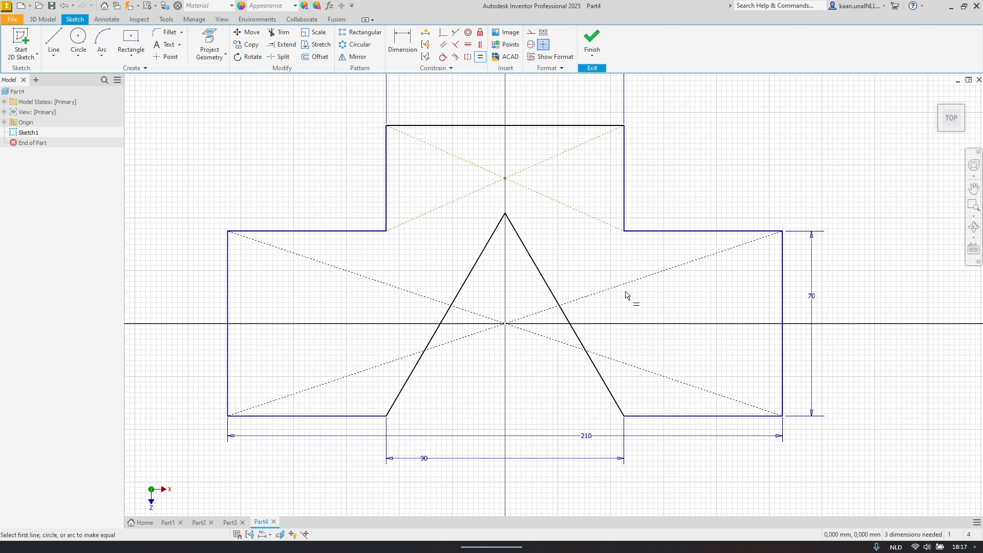
pyautogui.click(674, 416)
pyautogui.click(356, 416)
pyautogui.press('Escape')
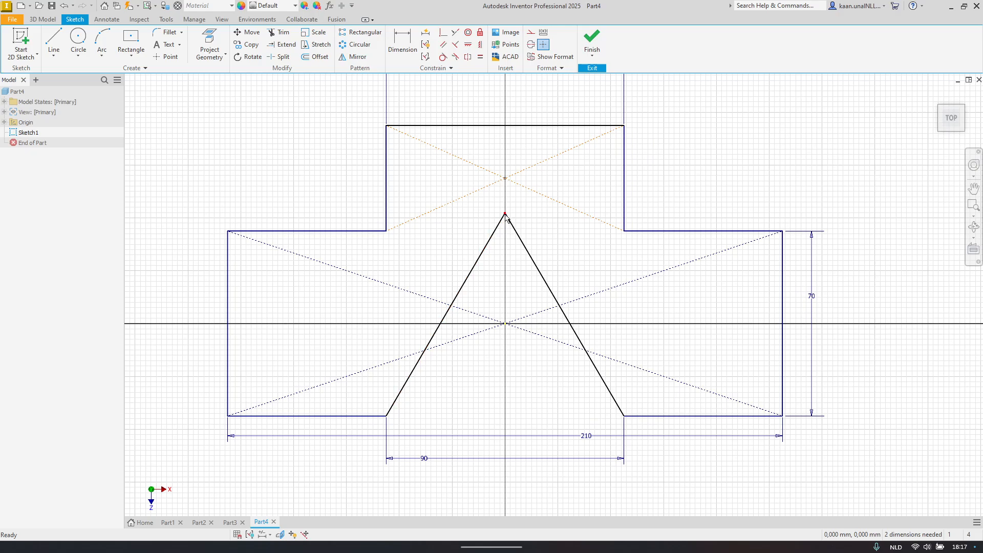
pyautogui.moveTo(505, 213); pyautogui.dragTo(423, 229)
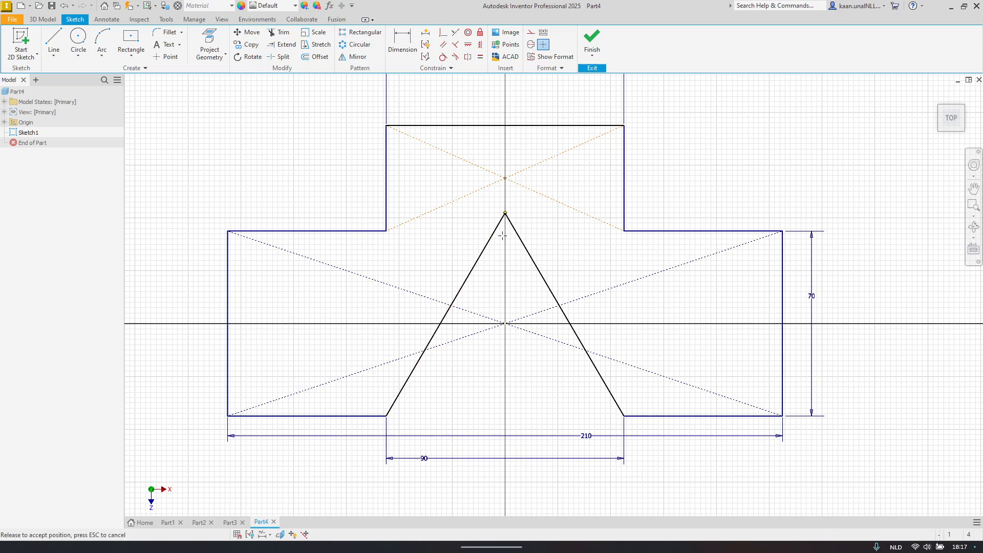
pyautogui.moveTo(478, 216); pyautogui.dragTo(515, 229)
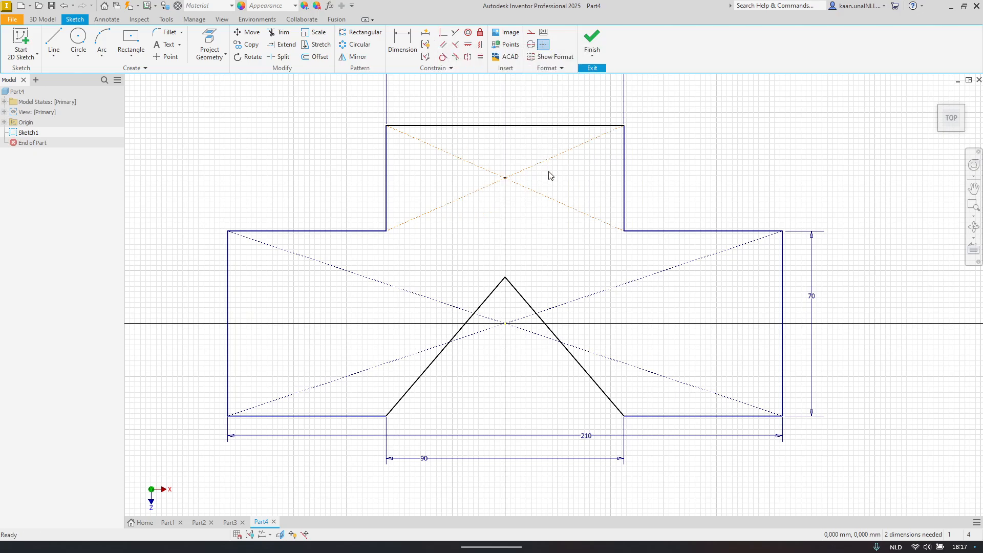
# Step: Draw two separate loose lines beside the upper rectangle, one nearly horizontal and one sloping down below it
pyautogui.moveTo(582, 215); pyautogui.dragTo(509, 311, button='middle')
pyautogui.click(54, 40)
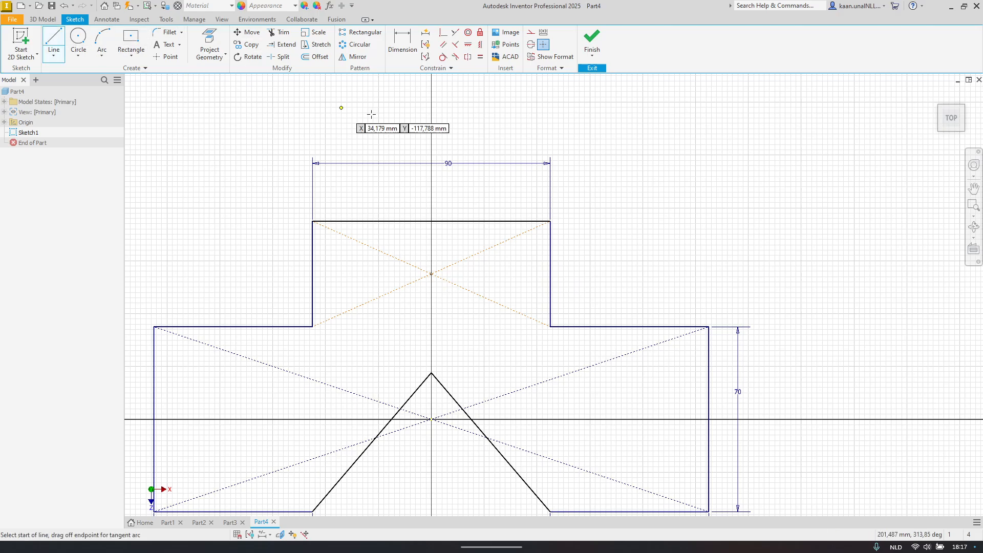
pyautogui.click(669, 138)
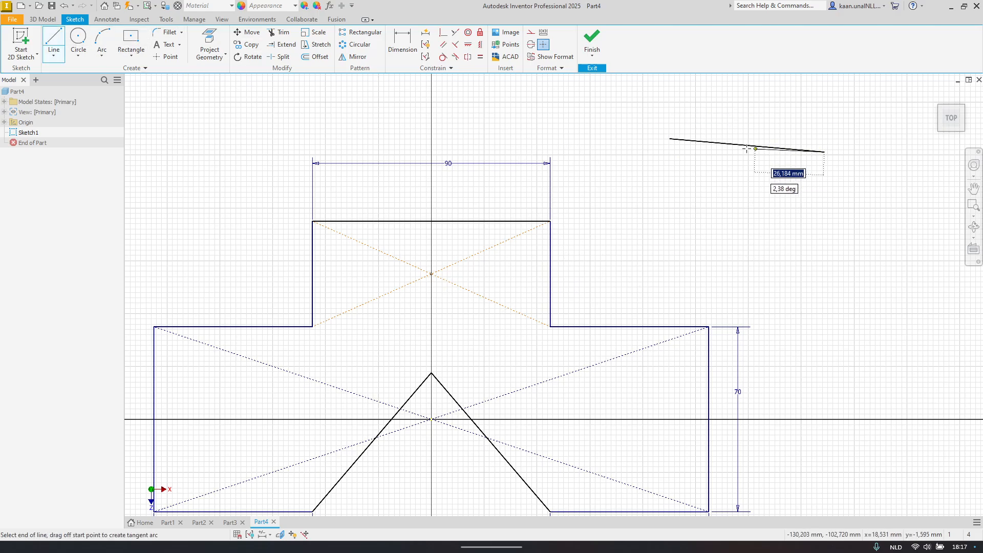
pyautogui.press('Escape')
pyautogui.click(54, 40)
pyautogui.click(692, 190)
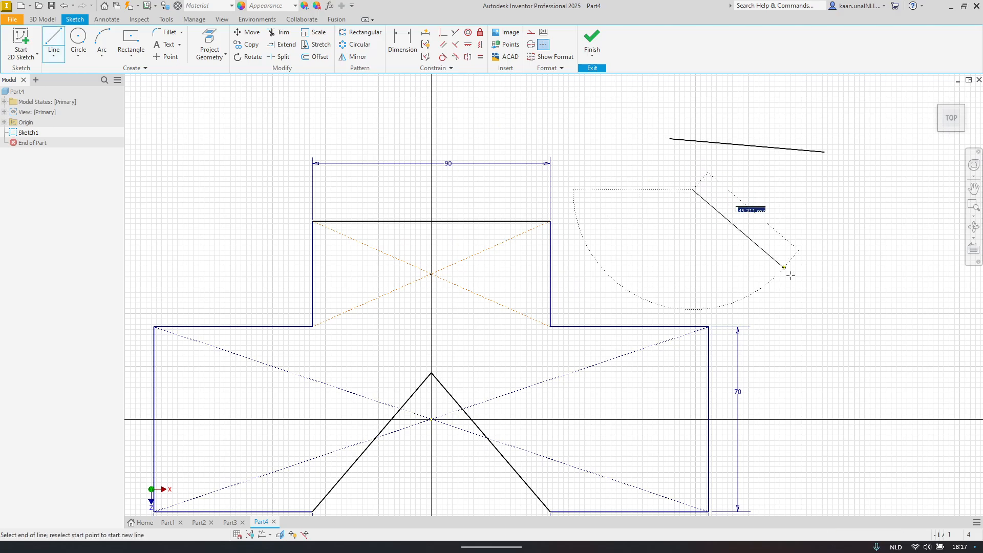
pyautogui.click(834, 302)
pyautogui.press('Escape')
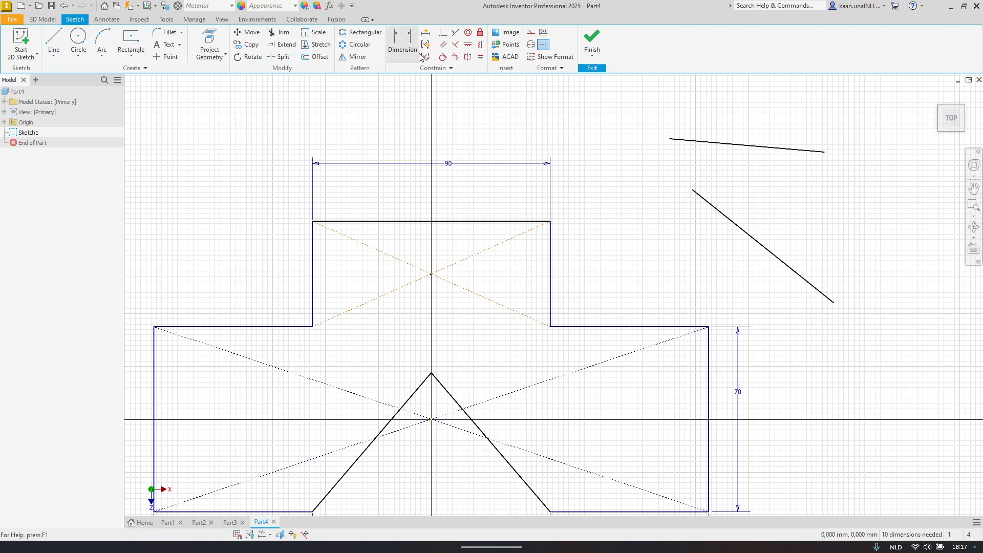
# Step: Try a coincident constraint between the sloping loose line's upper endpoint and the nearly horizontal line, and undo it
pyautogui.click(443, 32)
pyautogui.click(693, 190)
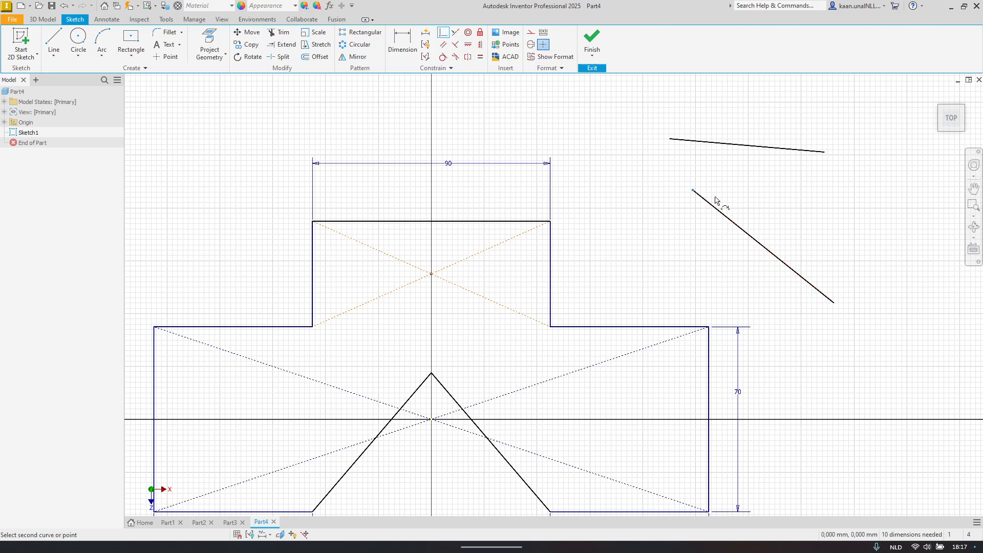
pyautogui.click(741, 145)
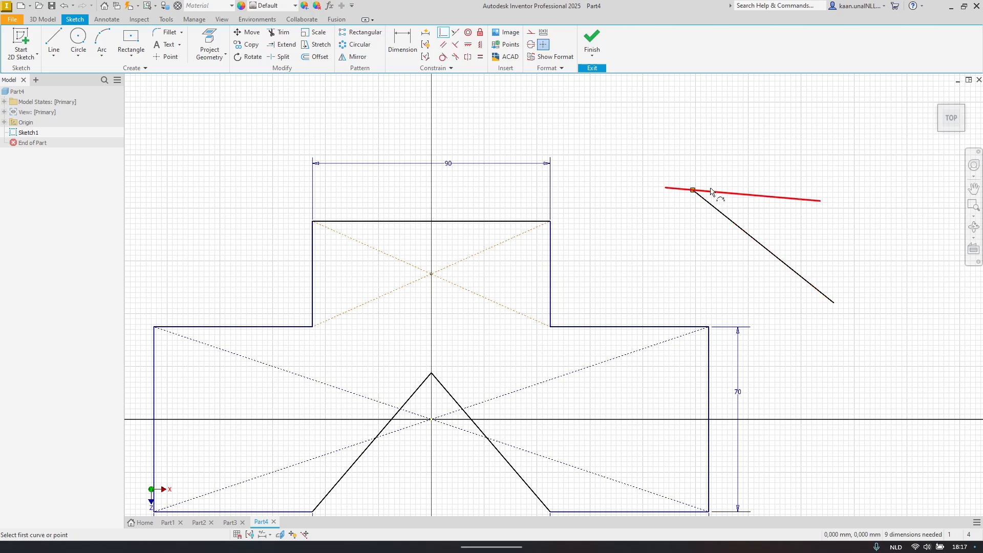
pyautogui.hotkey('ctrl', 'z')
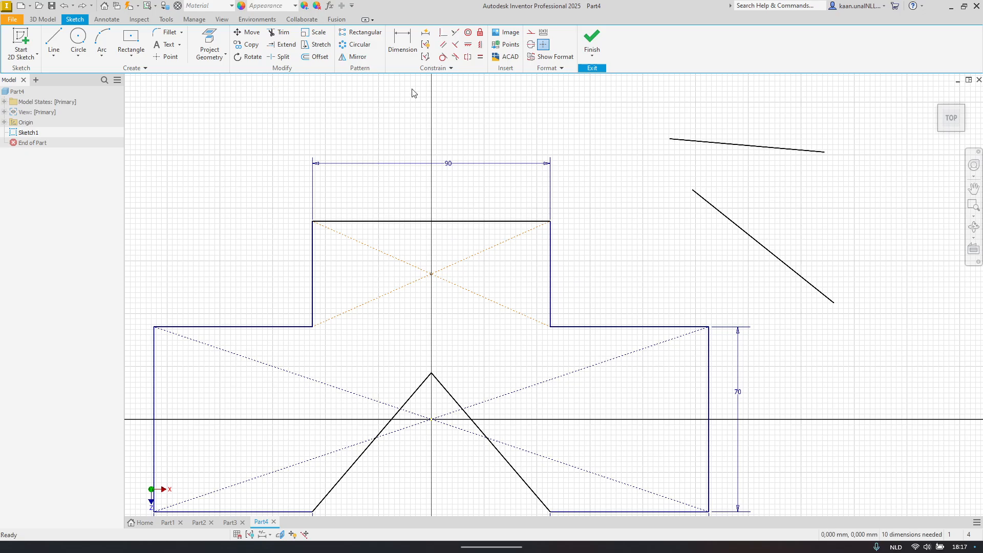
# Step: Try a coincident constraint between the sloping loose line and the other line's far endpoint, and undo the trial constraint and loose lines
pyautogui.click(445, 33)
pyautogui.click(722, 215)
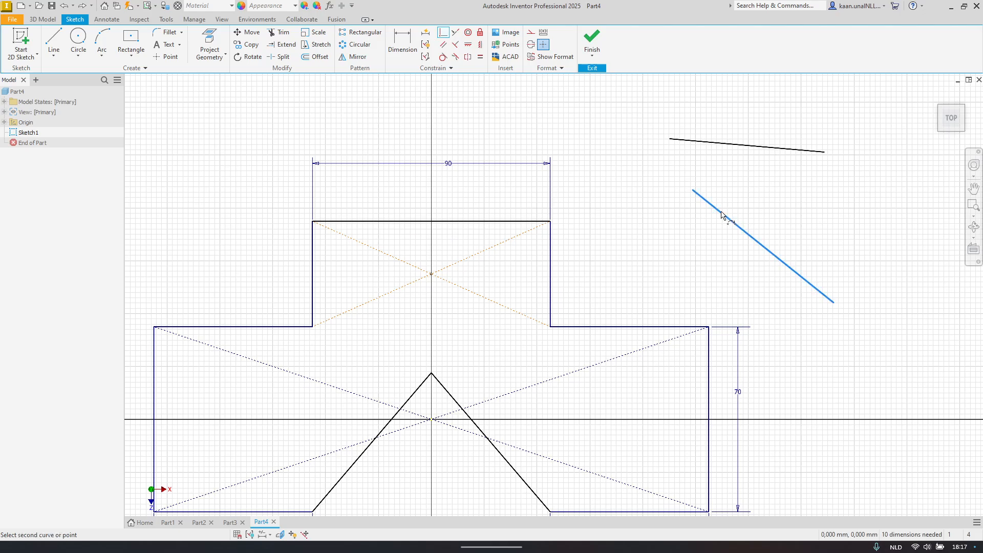
pyautogui.click(822, 153)
pyautogui.hotkey('ctrl', 'z')
pyautogui.hotkey('ctrl', 'z')
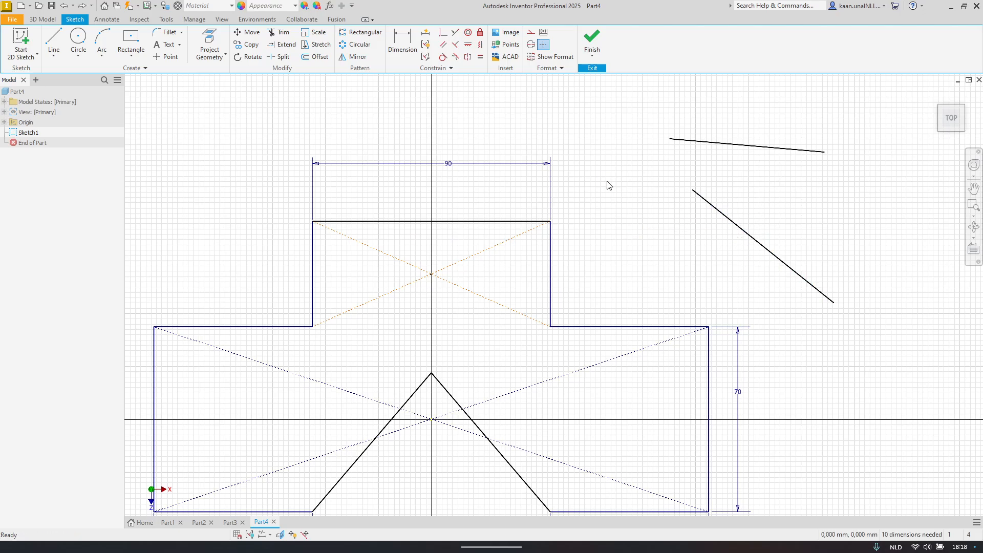
# Step: Try to make the notch's apex coincident with the right shoulder's inner corner
pyautogui.moveTo(540, 207); pyautogui.dragTo(626, 156, button='middle')
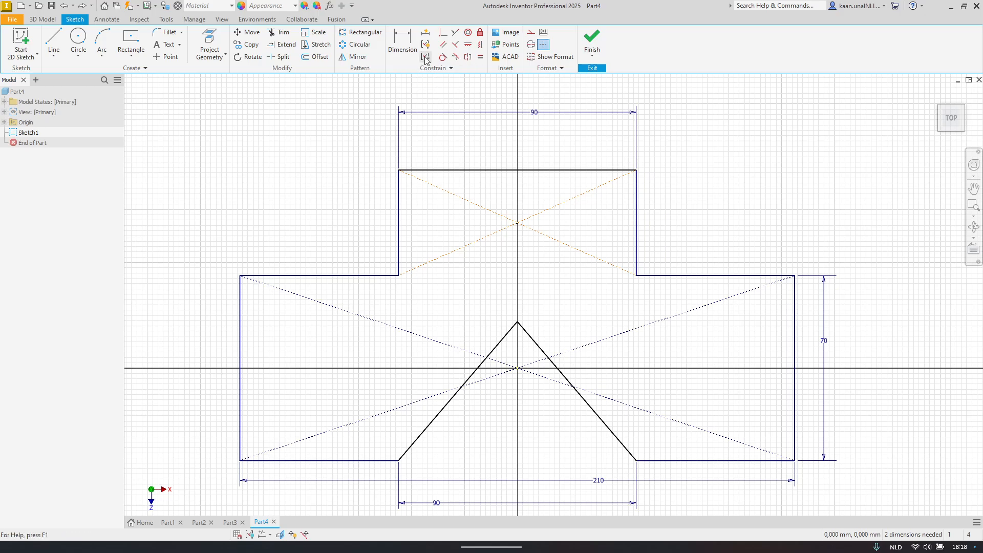
pyautogui.click(444, 32)
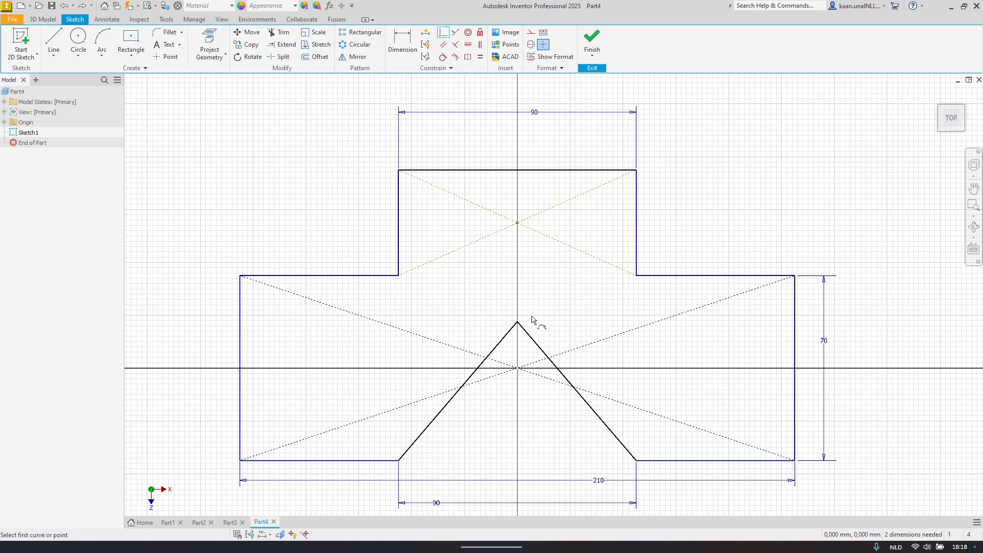
pyautogui.click(517, 324)
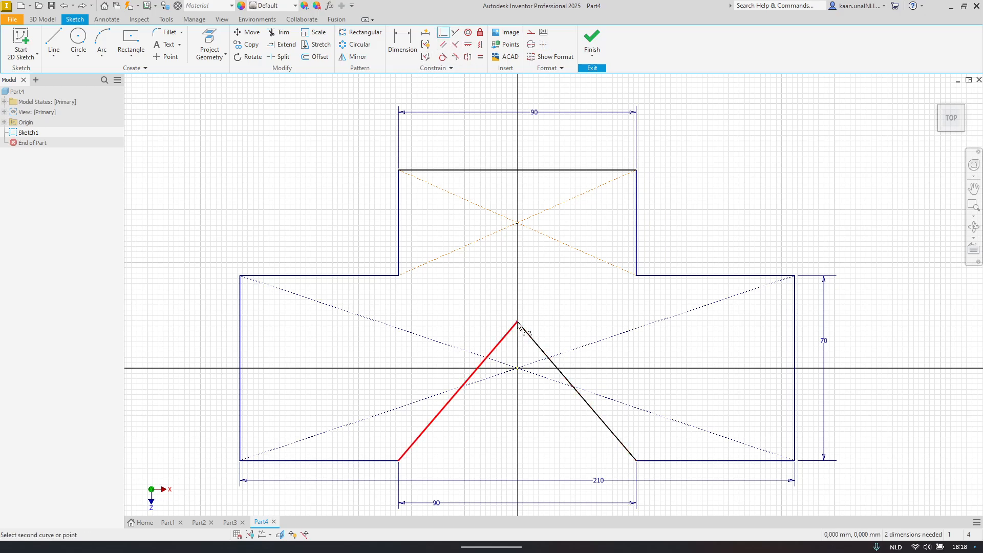
pyautogui.click(635, 278)
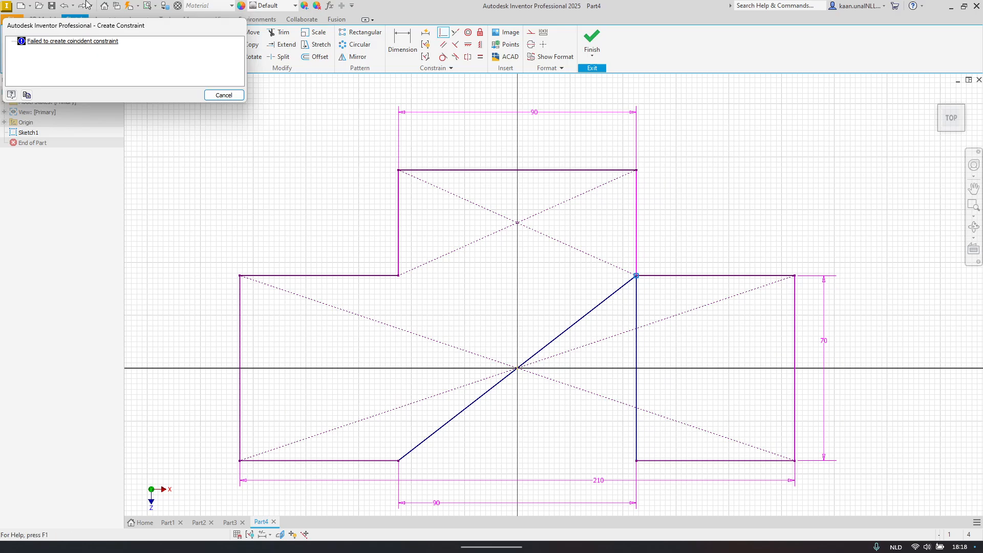
pyautogui.press('Escape')
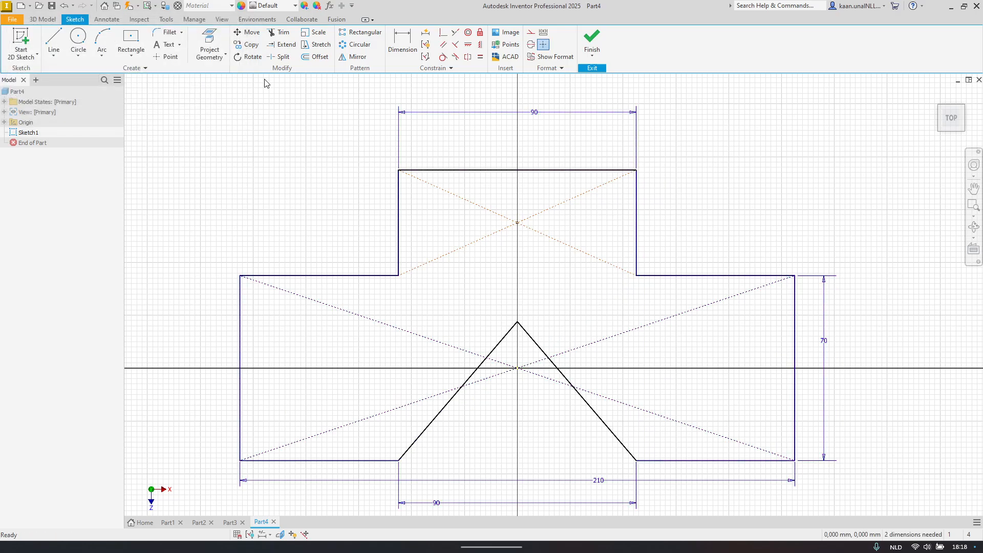
# Step: Draw a regular line between the two inner shoulder corners and delete it
pyautogui.click(54, 41)
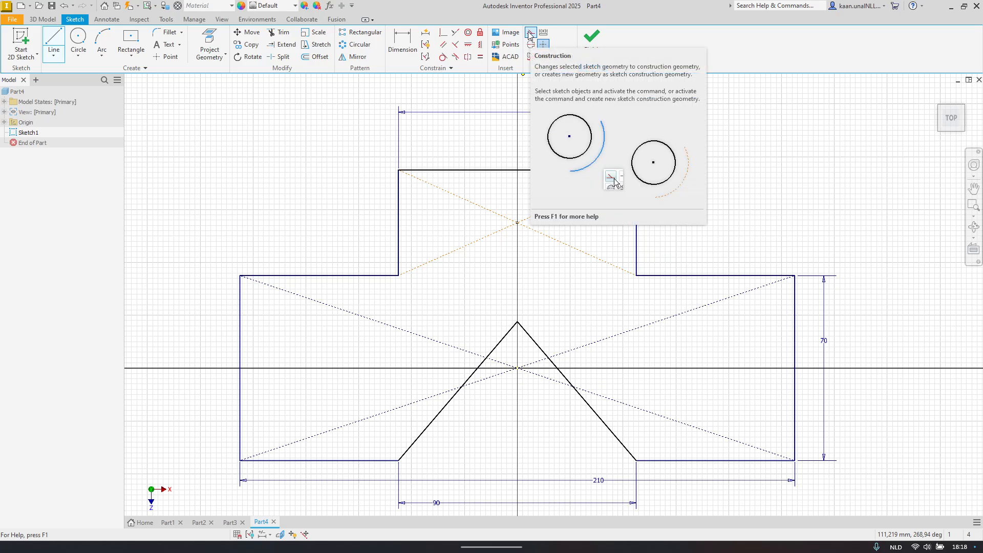
pyautogui.hotkey('alt', 'Tab')
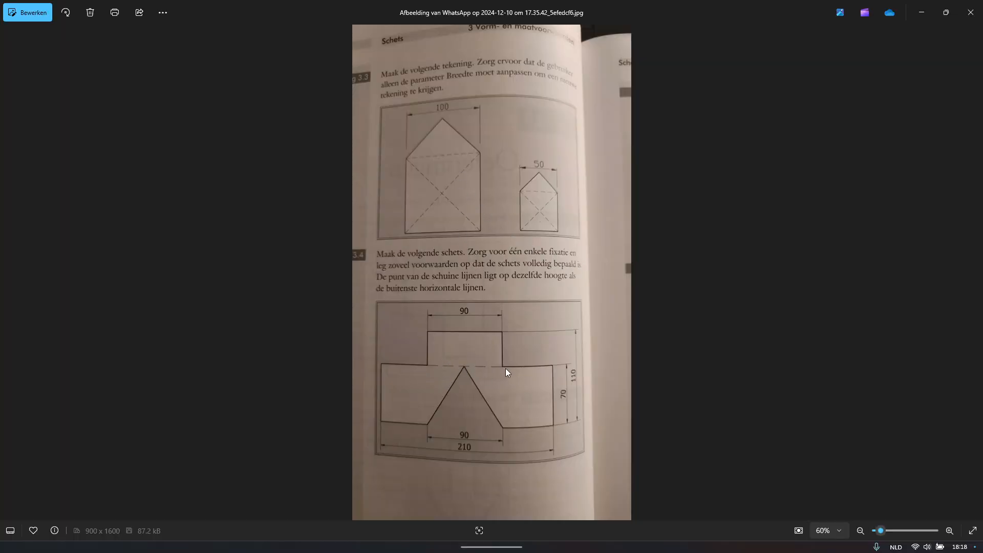
pyautogui.hotkey('alt', 'Tab')
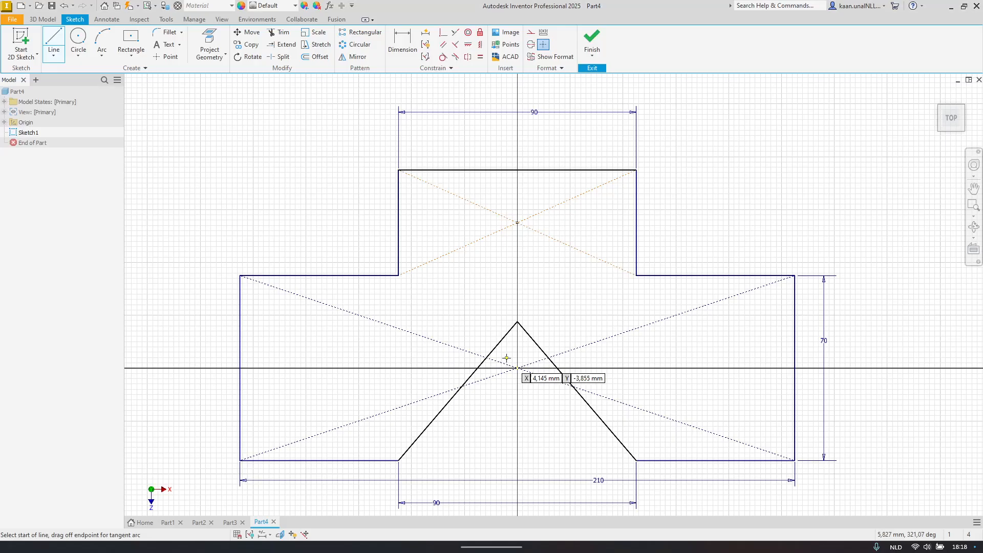
pyautogui.click(401, 276)
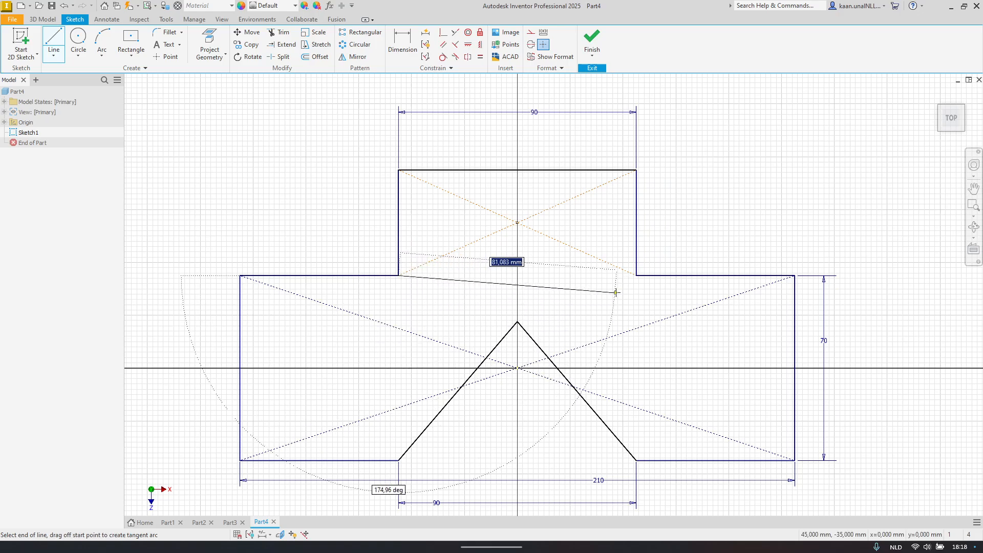
pyautogui.doubleClick(636, 276)
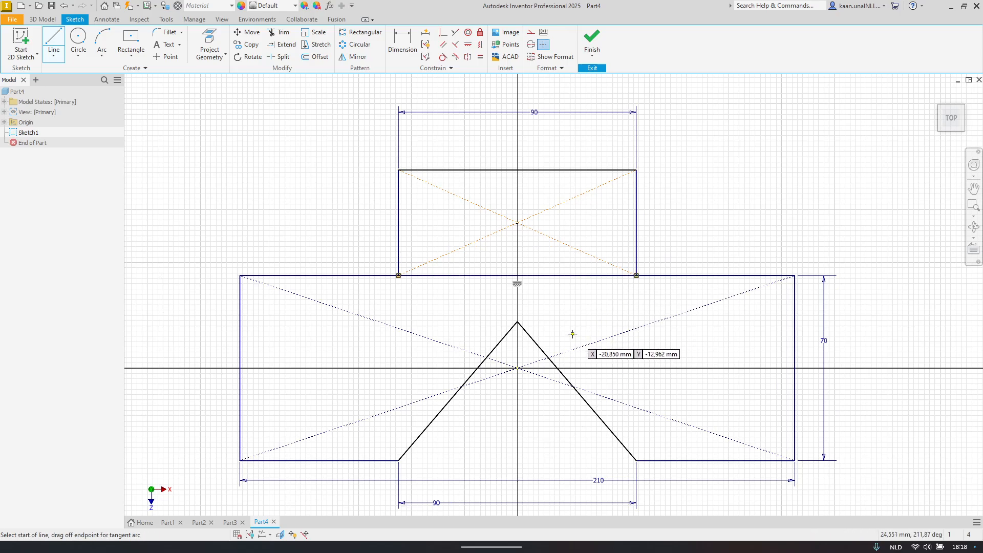
pyautogui.press('Escape')
pyautogui.click(562, 276)
pyautogui.press('Delete')
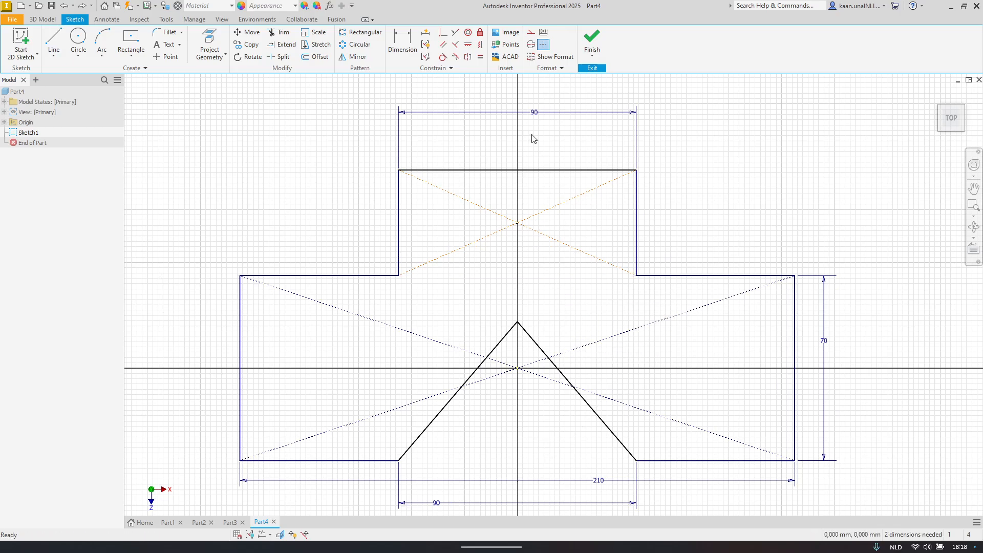
# Step: Draw a horizontal construction line connecting the two inner shoulder corners
pyautogui.click(531, 32)
pyautogui.click(54, 41)
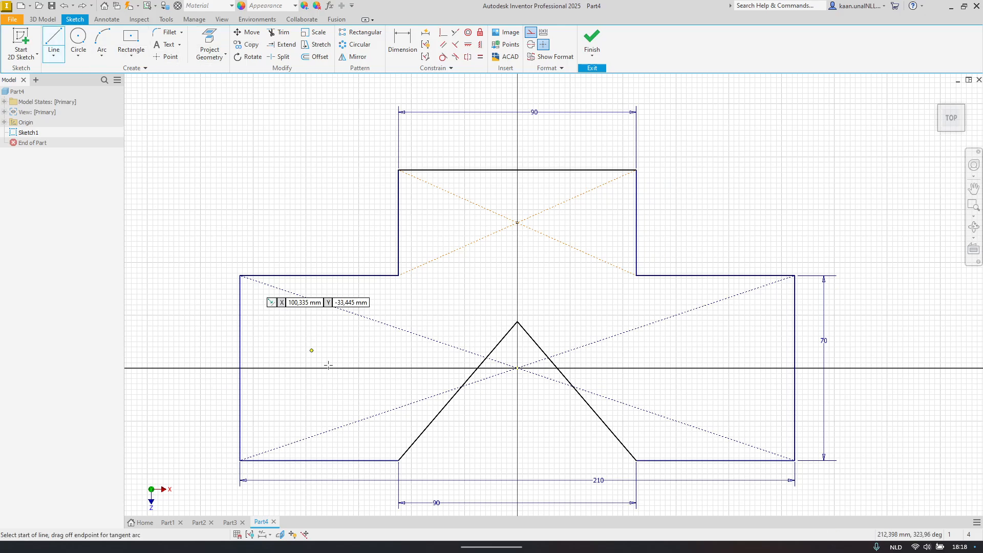
pyautogui.click(398, 276)
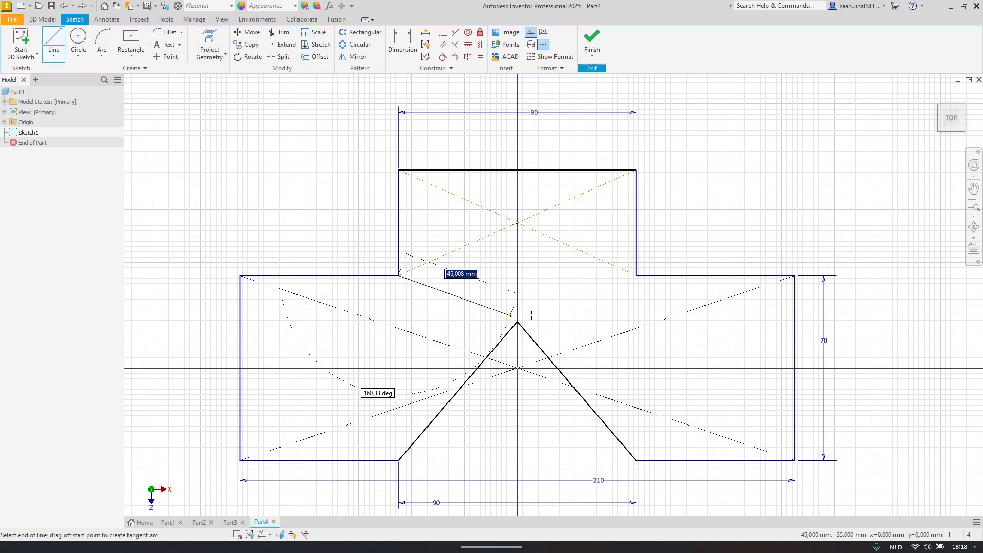
pyautogui.click(638, 275)
pyautogui.press('Escape')
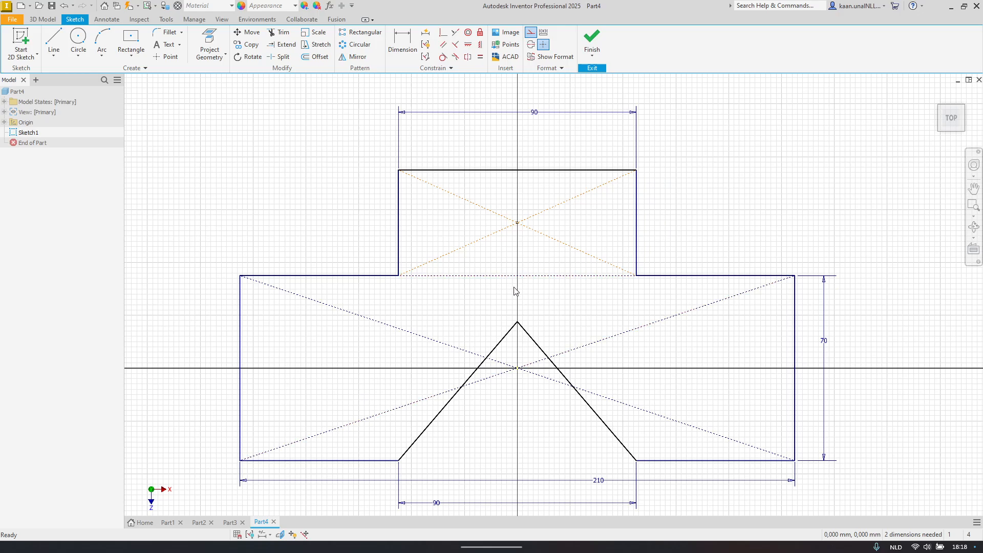
# Step: Constrain the notch's apex coincident with the midpoint of the construction line between the shoulders
pyautogui.click(443, 32)
pyautogui.click(518, 321)
pyautogui.click(518, 276)
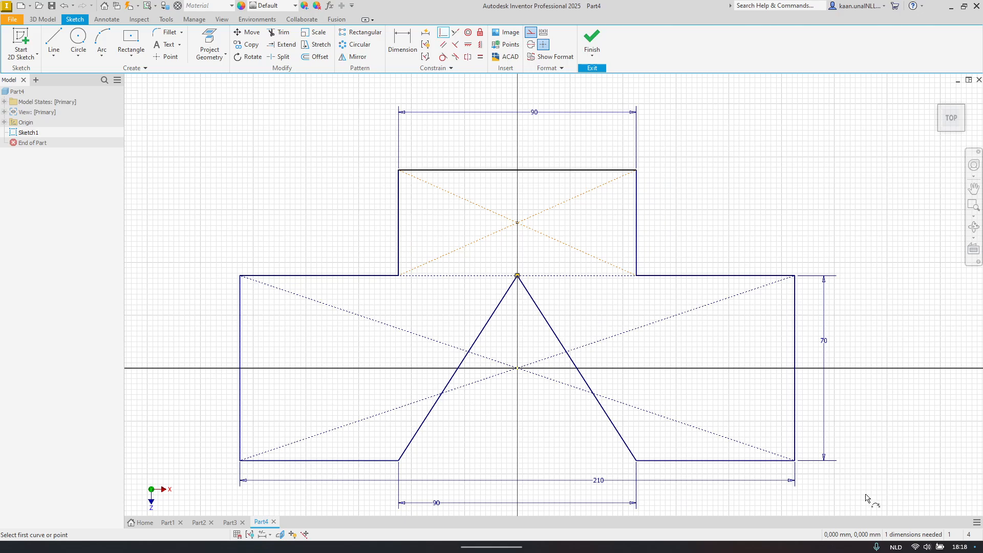
pyautogui.press('Escape')
# Step: Finish the sketch and compare the profile and its dimensions with the reference exercise photo
pyautogui.click(592, 38)
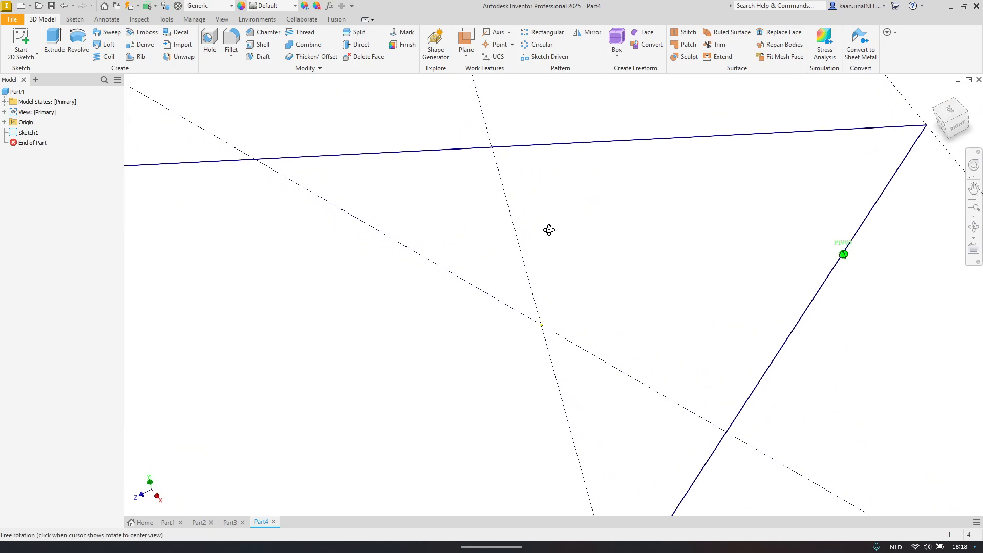
pyautogui.press('F4')
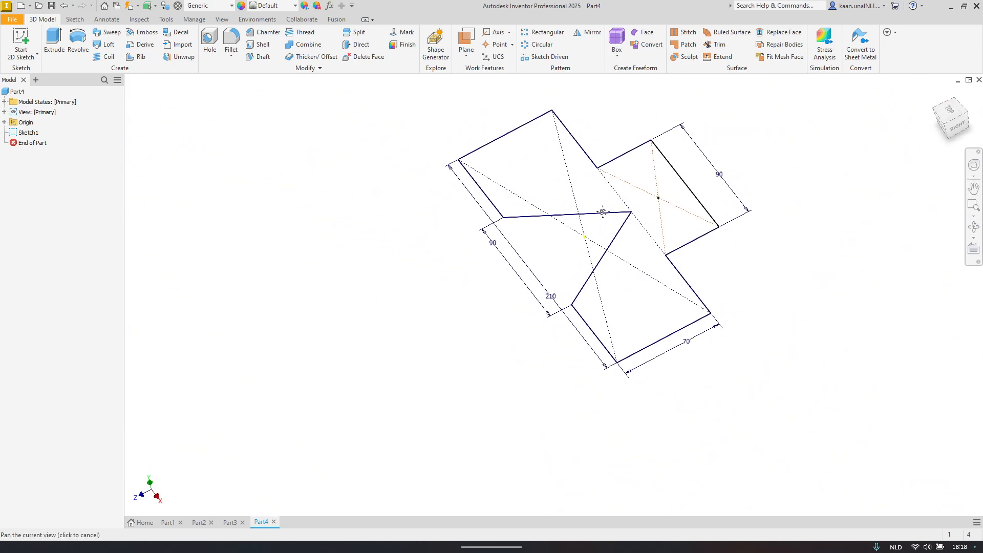
pyautogui.moveTo(566, 230)
pyautogui.mouseDown()
pyautogui.moveTo(516, 209)
pyautogui.moveTo(577, 228)
pyautogui.moveTo(534, 221)
pyautogui.moveTo(568, 236)
pyautogui.mouseUp()
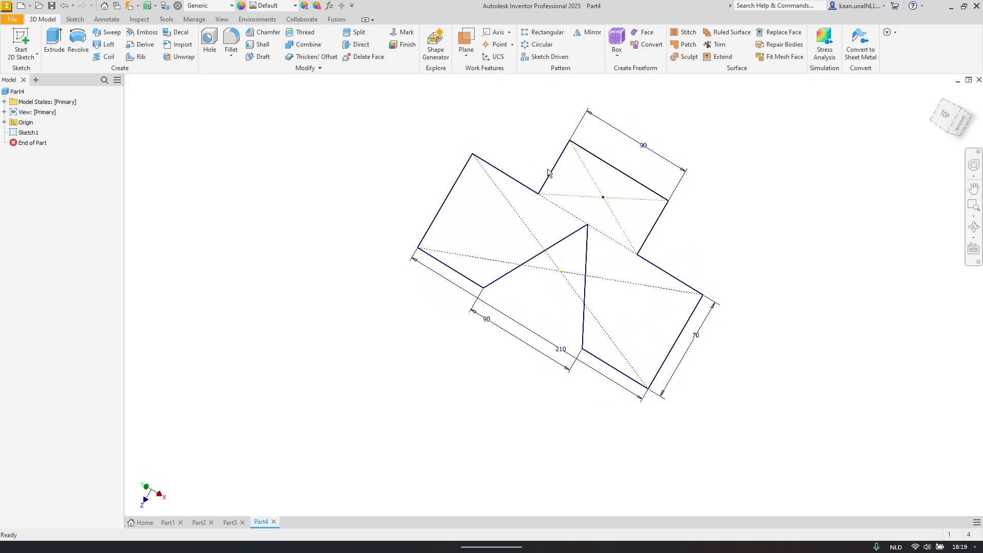
pyautogui.hotkey('alt', 'Tab')
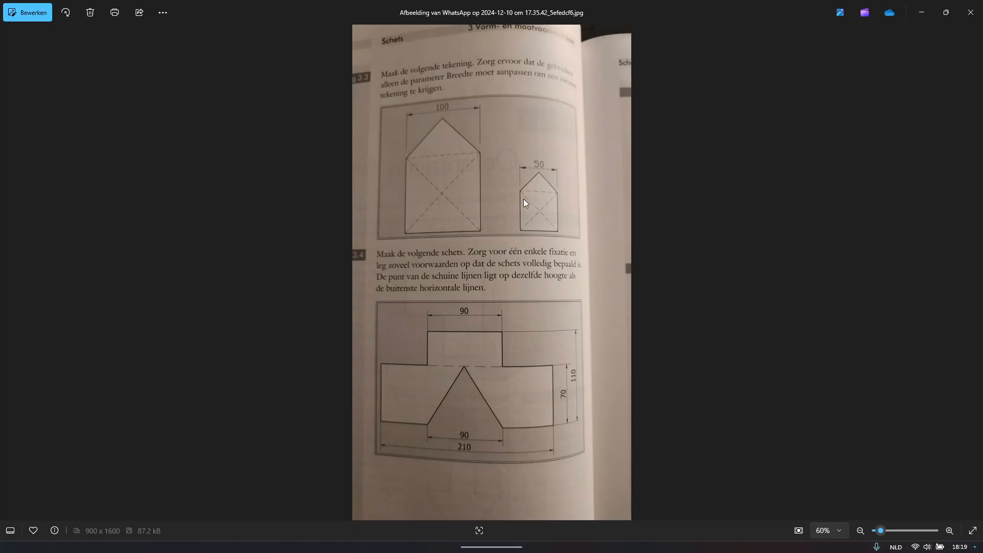
pyautogui.hotkey('alt', 'Tab')
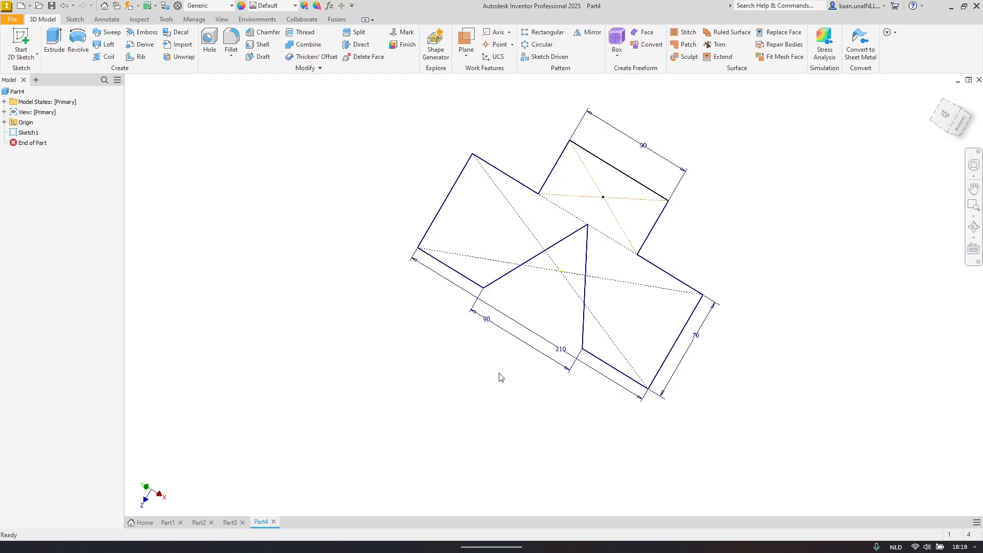
# Step: Reopen the stepped profile sketch and delete the diagonal construction lines in the lower and upper rectangles
pyautogui.doubleClick(51, 134)
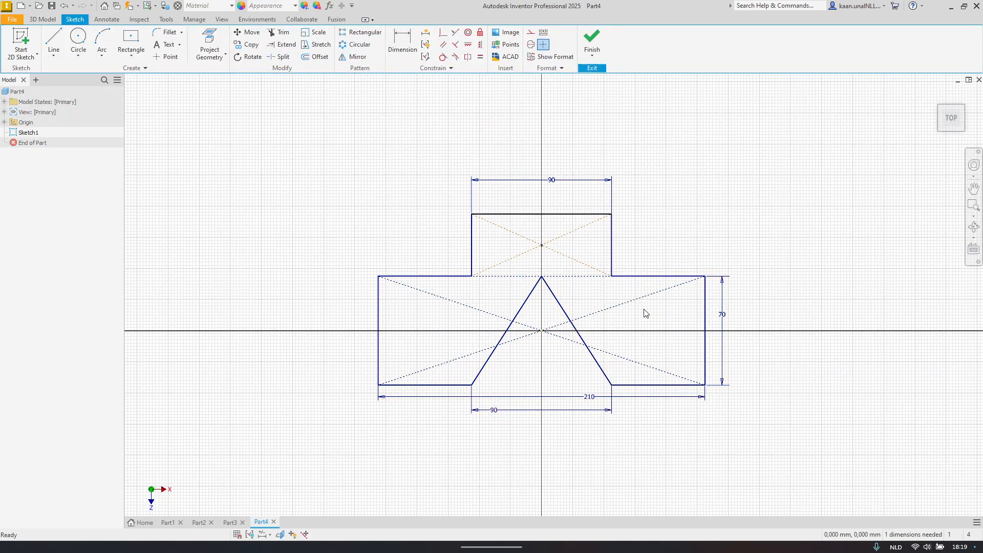
pyautogui.click(631, 304)
pyautogui.click(624, 308)
pyautogui.press('Delete')
pyautogui.click(660, 372)
pyautogui.press('Delete')
pyautogui.click(592, 270)
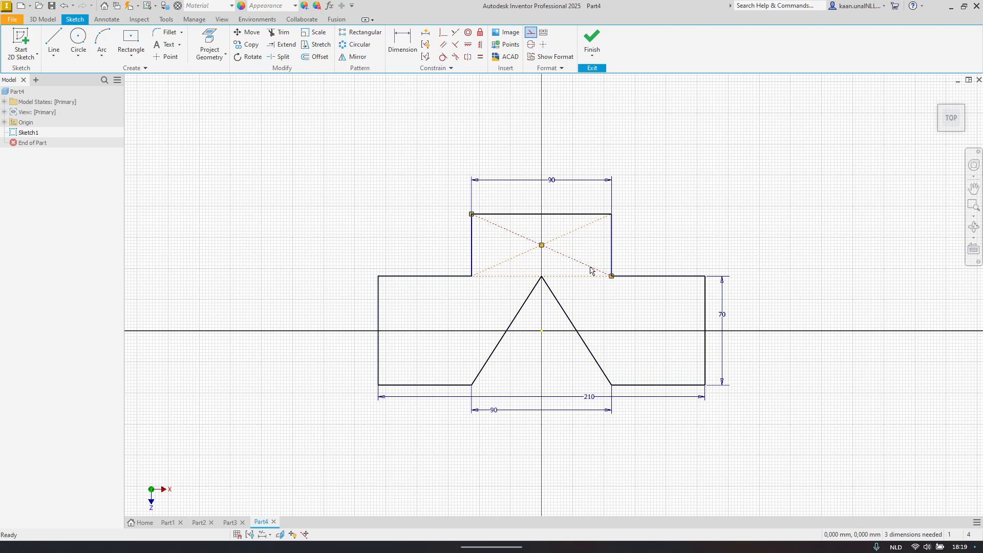
pyautogui.press('Delete')
pyautogui.click(574, 234)
pyautogui.press('Delete')
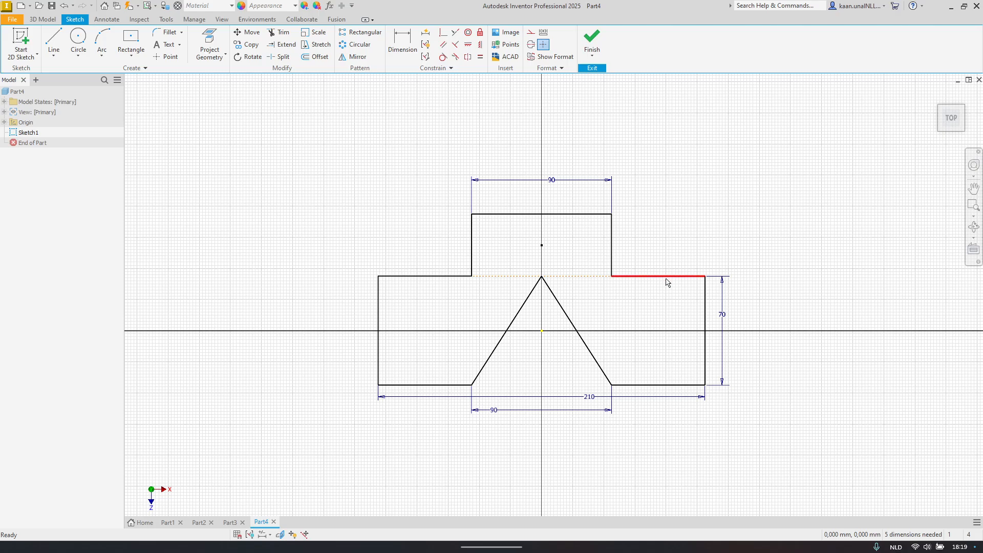
# Step: Move the shoulder, base and side edges of the profile to test its remaining freedom, undoing the first shift
pyautogui.moveTo(668, 278); pyautogui.dragTo(686, 288)
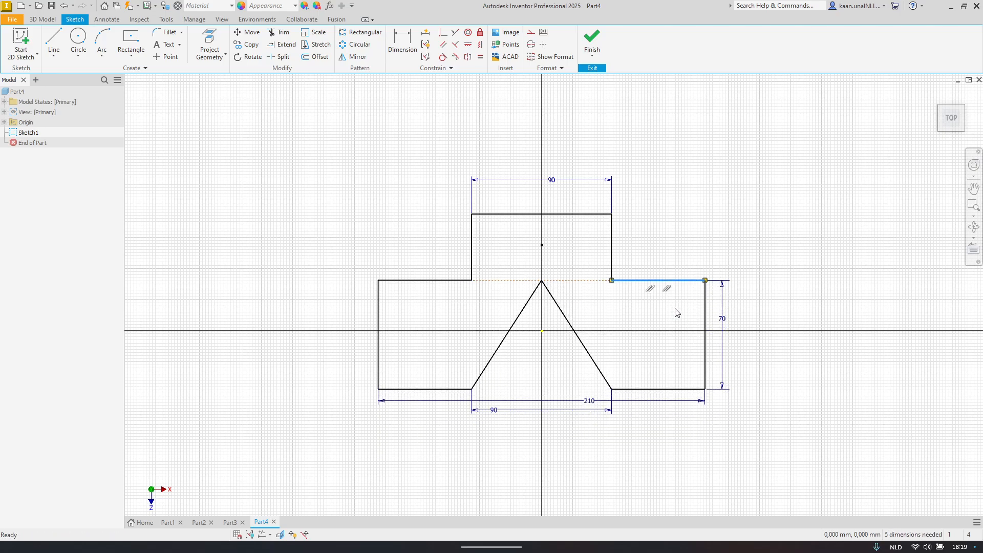
pyautogui.hotkey('ctrl', 'z')
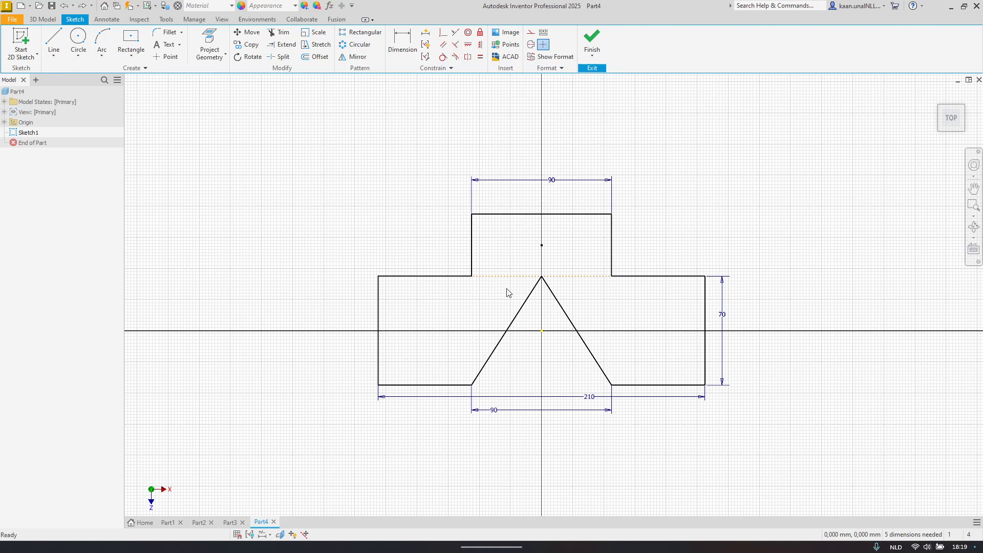
pyautogui.moveTo(515, 324)
pyautogui.mouseDown()
pyautogui.moveTo(484, 299)
pyautogui.moveTo(468, 305)
pyautogui.moveTo(507, 328)
pyautogui.moveTo(518, 389)
pyautogui.moveTo(553, 427)
pyautogui.moveTo(450, 358)
pyautogui.moveTo(483, 386)
pyautogui.moveTo(417, 391)
pyautogui.moveTo(413, 423)
pyautogui.moveTo(414, 358)
pyautogui.moveTo(423, 405)
pyautogui.mouseUp()
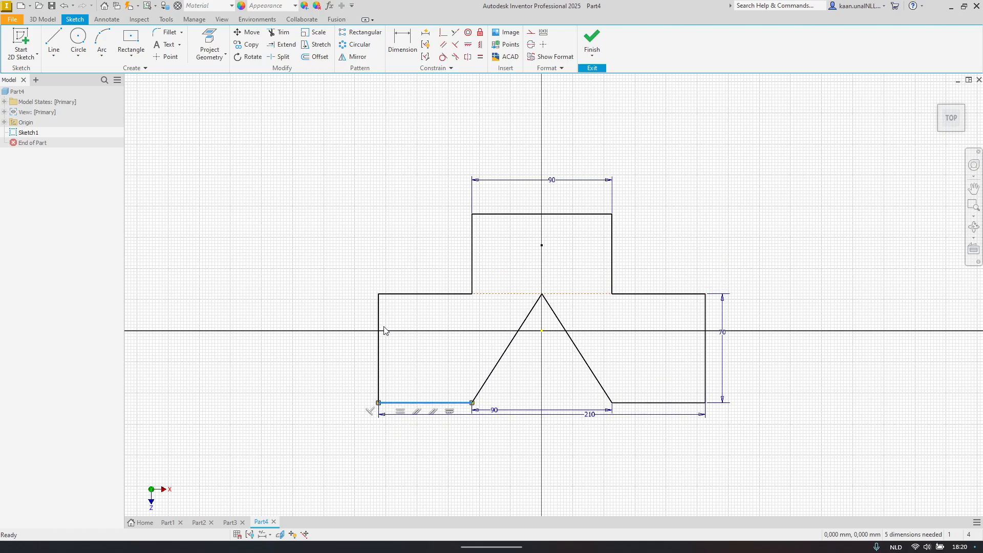
pyautogui.moveTo(381, 331)
pyautogui.mouseDown()
pyautogui.moveTo(329, 325)
pyautogui.moveTo(446, 340)
pyautogui.moveTo(383, 328)
pyautogui.mouseUp()
pyautogui.moveTo(443, 295)
pyautogui.mouseDown()
pyautogui.moveTo(439, 257)
pyautogui.moveTo(438, 293)
pyautogui.mouseUp()
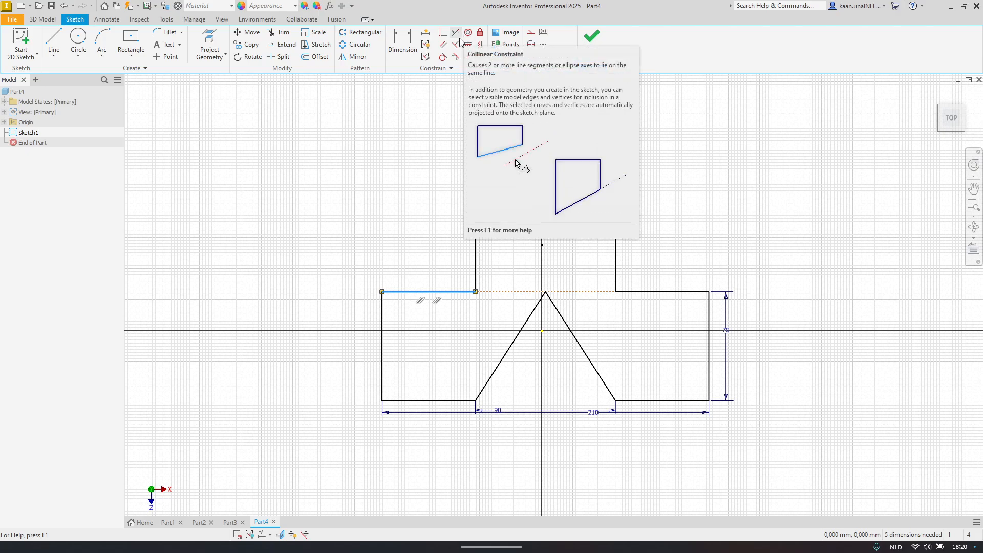
pyautogui.click(459, 37)
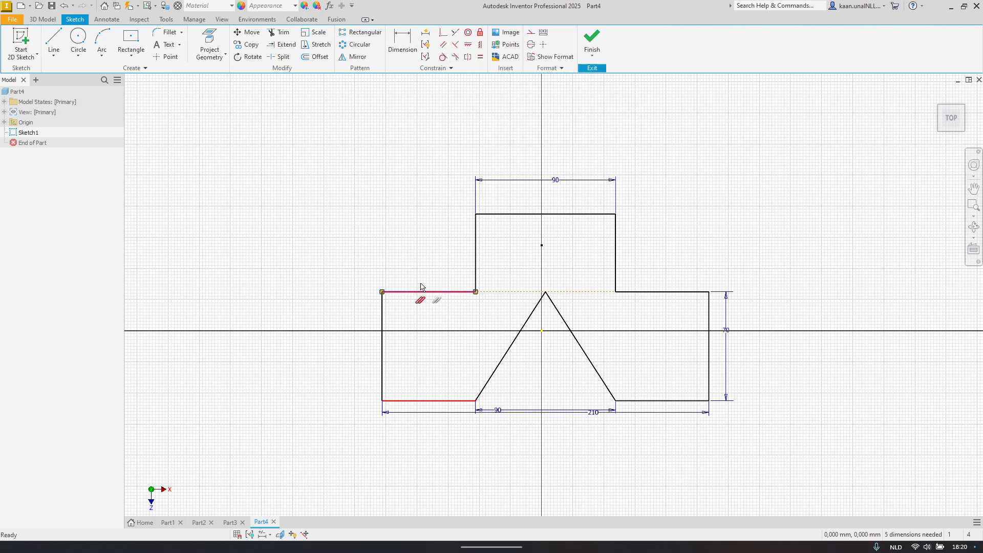
pyautogui.moveTo(422, 283); pyautogui.dragTo(436, 251)
pyautogui.click(458, 276)
pyautogui.moveTo(459, 292)
pyautogui.mouseDown()
pyautogui.moveTo(457, 261)
pyautogui.moveTo(502, 277)
pyautogui.moveTo(504, 303)
pyautogui.moveTo(504, 283)
pyautogui.mouseUp()
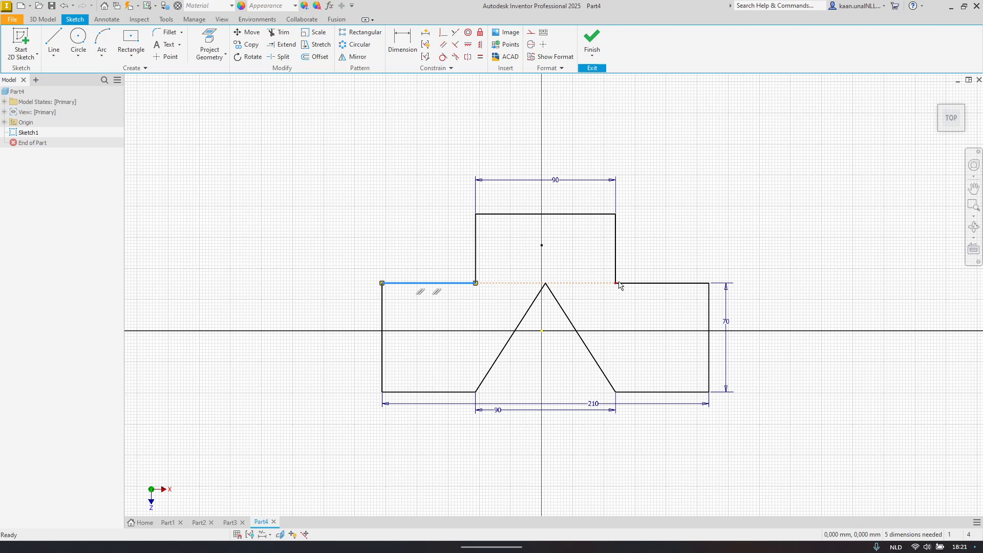
# Step: Check the reference exercise photo and dimension the overall height from the upper edge to the base edge as 110 mm
pyautogui.hotkey('alt', 'Tab')
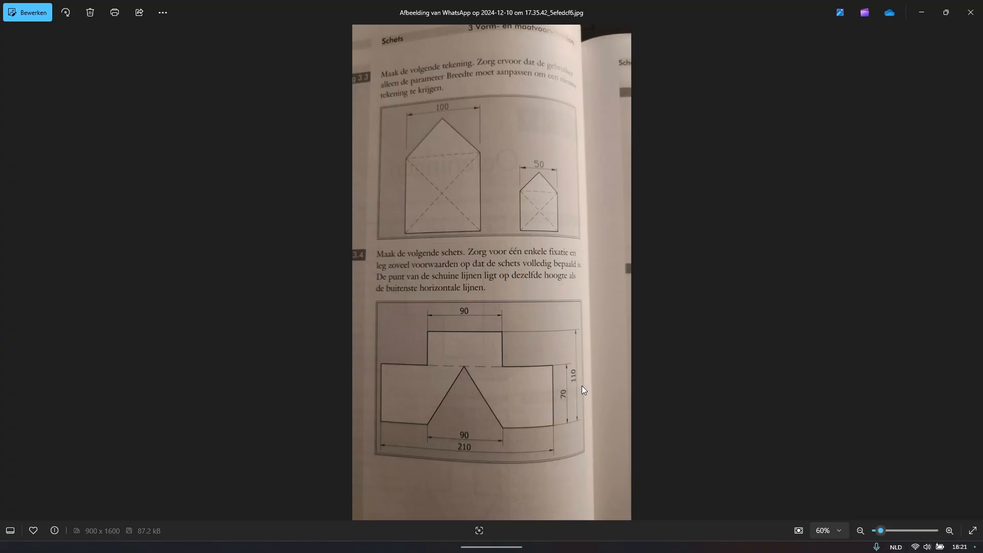
pyautogui.hotkey('alt', 'Tab')
pyautogui.press('d')
pyautogui.click(573, 214)
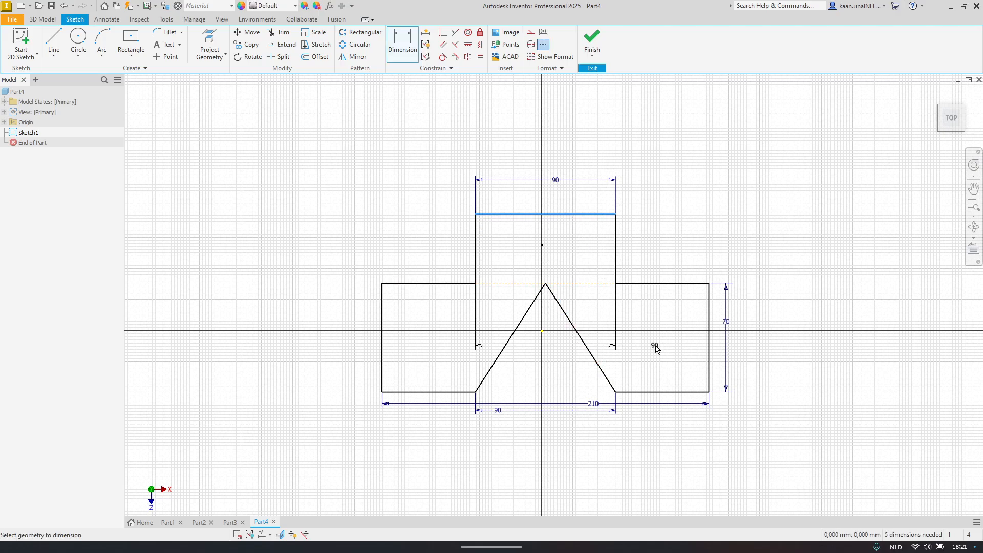
pyautogui.click(686, 393)
pyautogui.click(794, 382)
pyautogui.write('110')
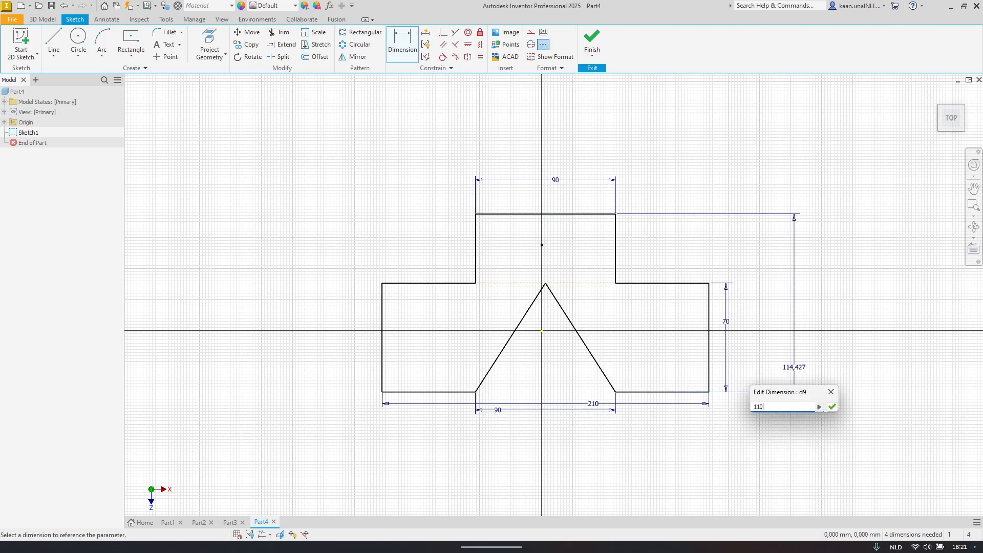
pyautogui.press('Return')
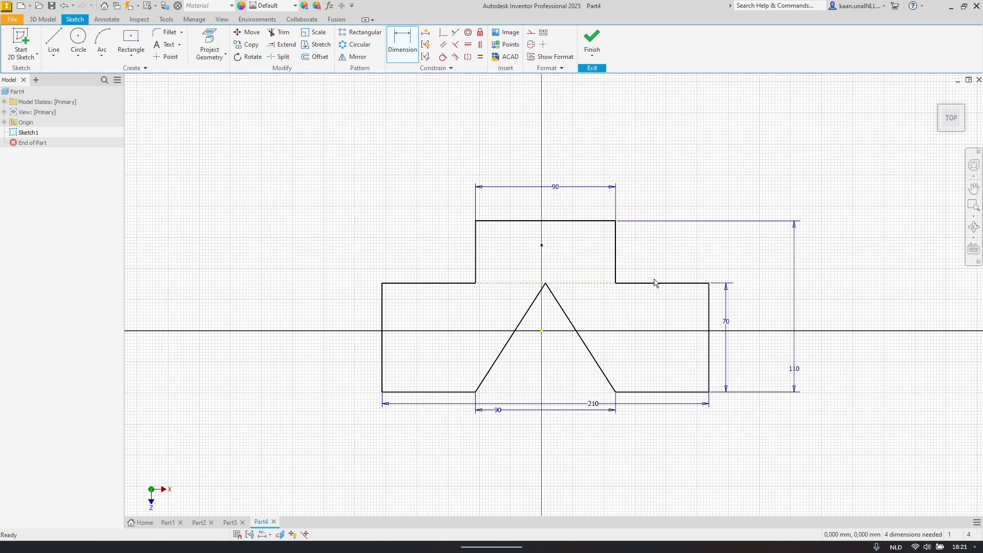
pyautogui.press('Escape')
# Step: Shift the profile by its shoulder line to test its freedom and delete the leftover centre point of the upper rectangle
pyautogui.click(657, 284)
pyautogui.moveTo(659, 292)
pyautogui.mouseDown()
pyautogui.moveTo(663, 320)
pyautogui.moveTo(661, 242)
pyautogui.moveTo(674, 275)
pyautogui.moveTo(667, 324)
pyautogui.moveTo(634, 272)
pyautogui.moveTo(634, 239)
pyautogui.moveTo(652, 314)
pyautogui.moveTo(639, 313)
pyautogui.mouseUp()
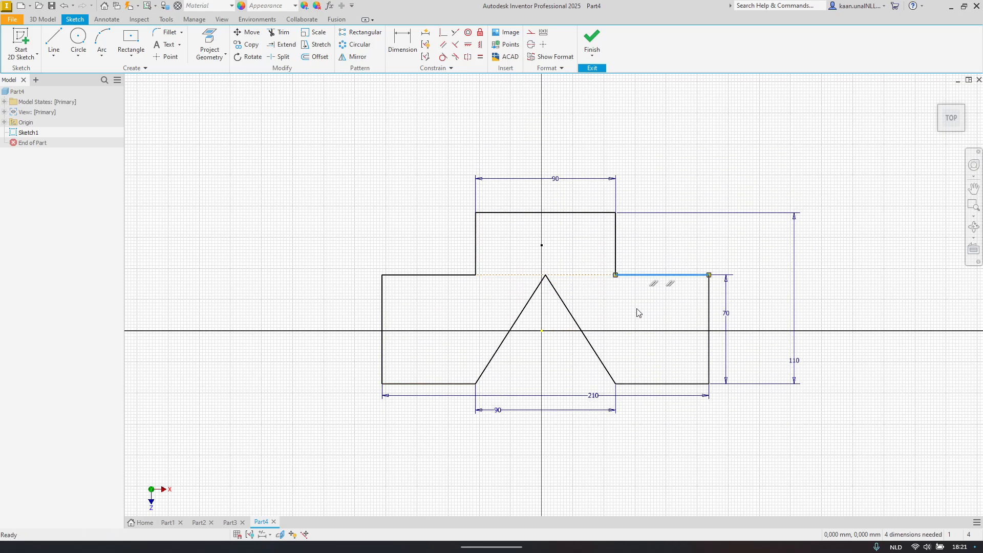
pyautogui.click(545, 253)
pyautogui.click(543, 246)
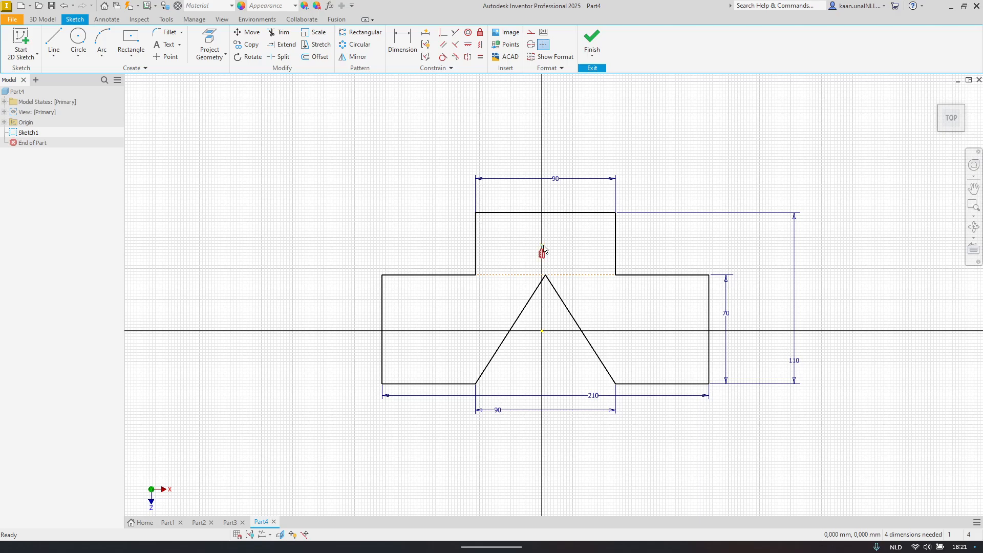
pyautogui.press('Delete')
# Step: Constrain the notch's apex coincident with the sketch origin
pyautogui.click(441, 35)
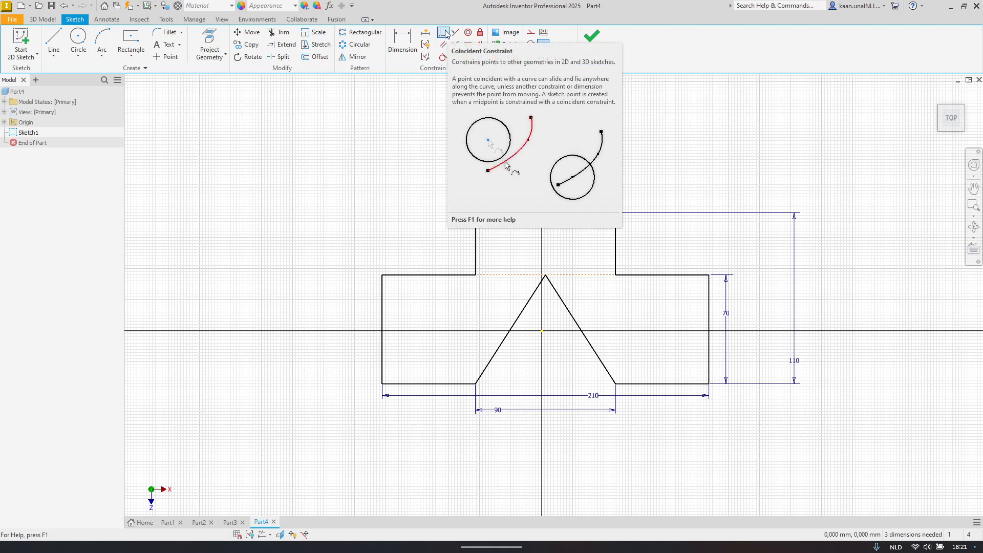
pyautogui.click(545, 276)
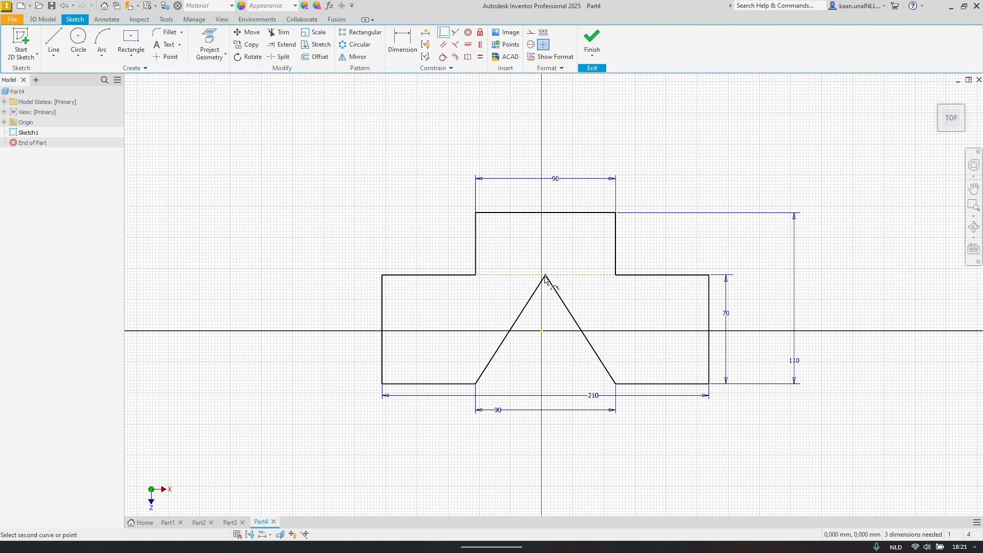
pyautogui.click(542, 331)
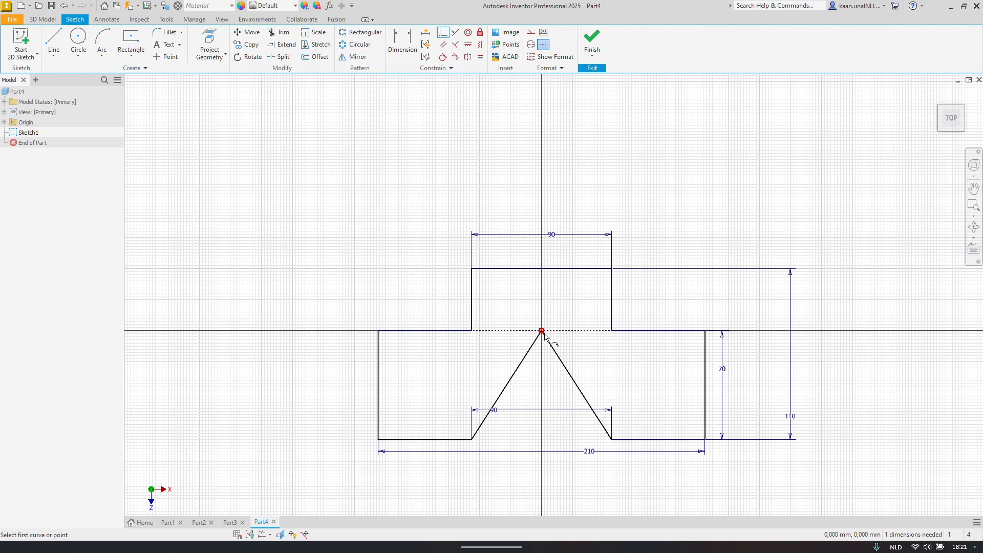
pyautogui.press('Escape')
# Step: Test the remaining movement of the lower edges, make the two shoulder lines equal in length and finish the sketch
pyautogui.moveTo(563, 362)
pyautogui.mouseDown()
pyautogui.moveTo(584, 355)
pyautogui.moveTo(572, 380)
pyautogui.moveTo(517, 420)
pyautogui.moveTo(507, 470)
pyautogui.moveTo(492, 467)
pyautogui.moveTo(513, 451)
pyautogui.moveTo(522, 464)
pyautogui.moveTo(690, 463)
pyautogui.mouseUp()
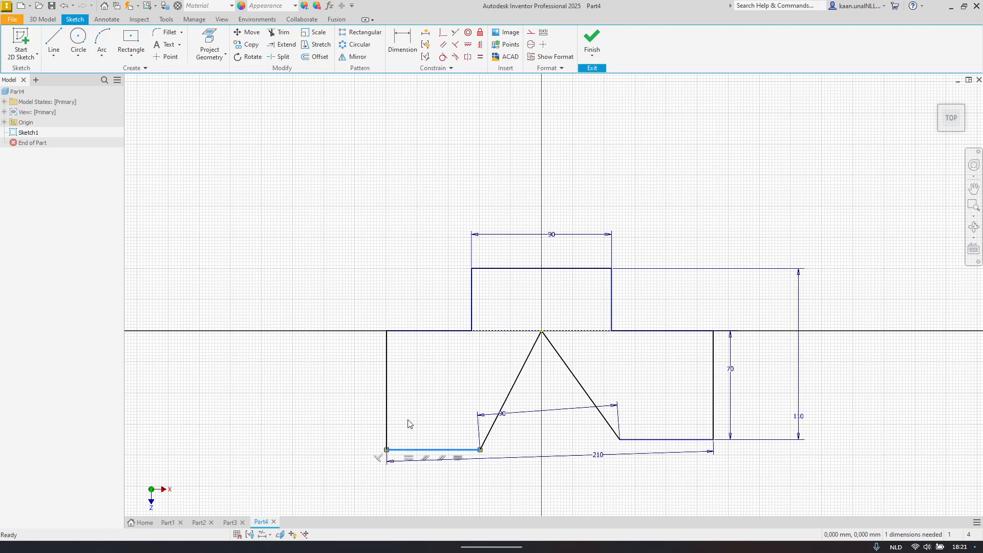
pyautogui.moveTo(387, 405)
pyautogui.mouseDown()
pyautogui.moveTo(421, 418)
pyautogui.moveTo(427, 395)
pyautogui.mouseUp()
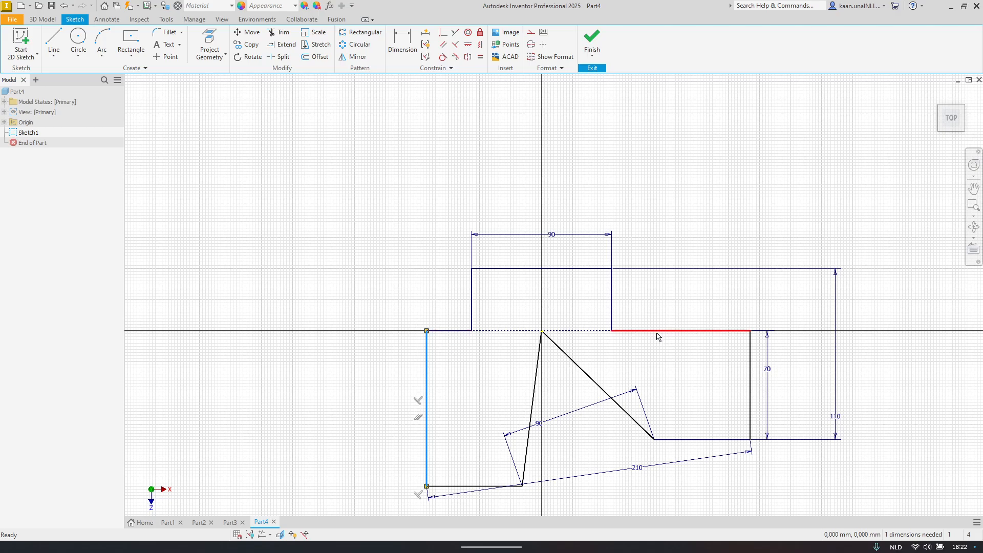
pyautogui.click(480, 57)
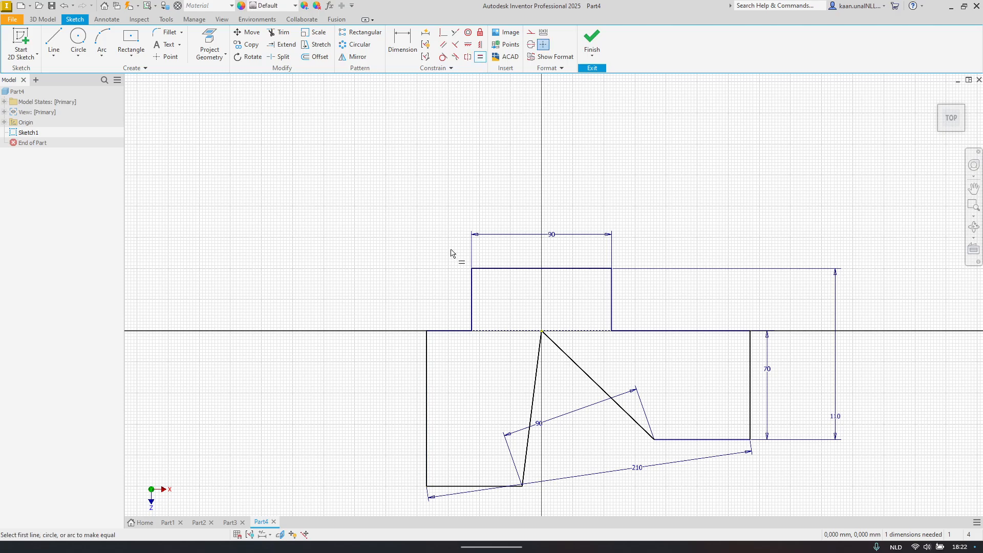
pyautogui.click(445, 334)
pyautogui.click(671, 334)
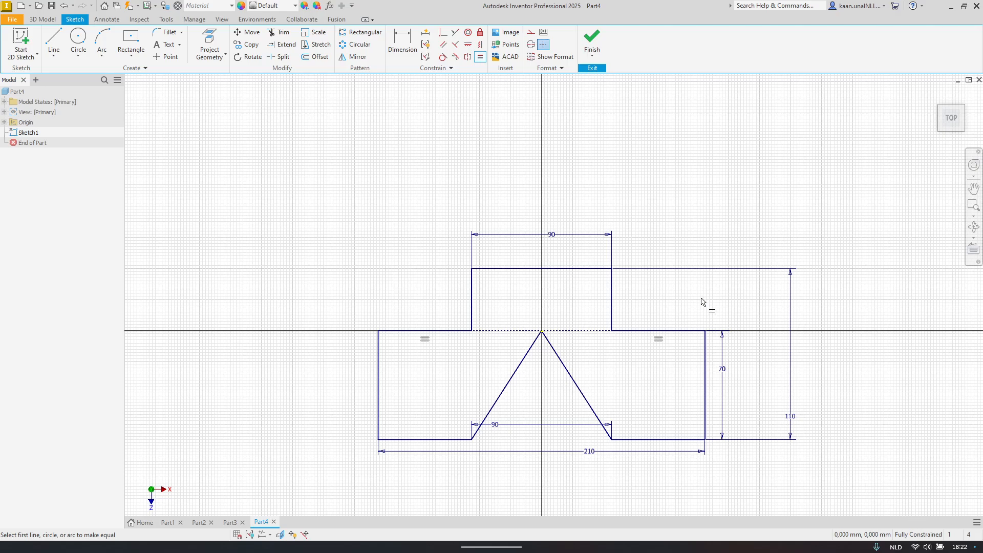
pyautogui.click(584, 41)
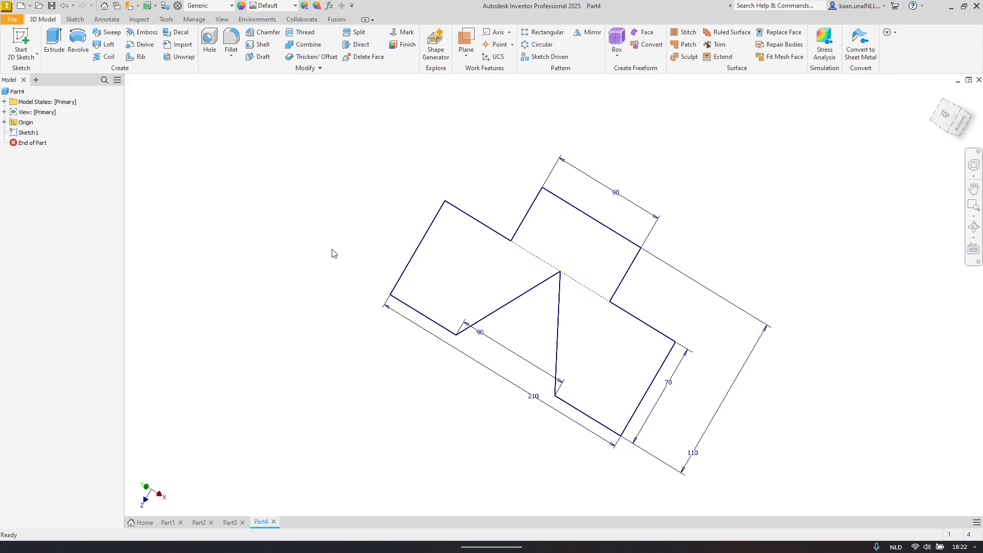
# Step: Compare the profile with the reference photo and look through the other open exercise photos for the next assignment
pyautogui.hotkey('alt', 'Tab')
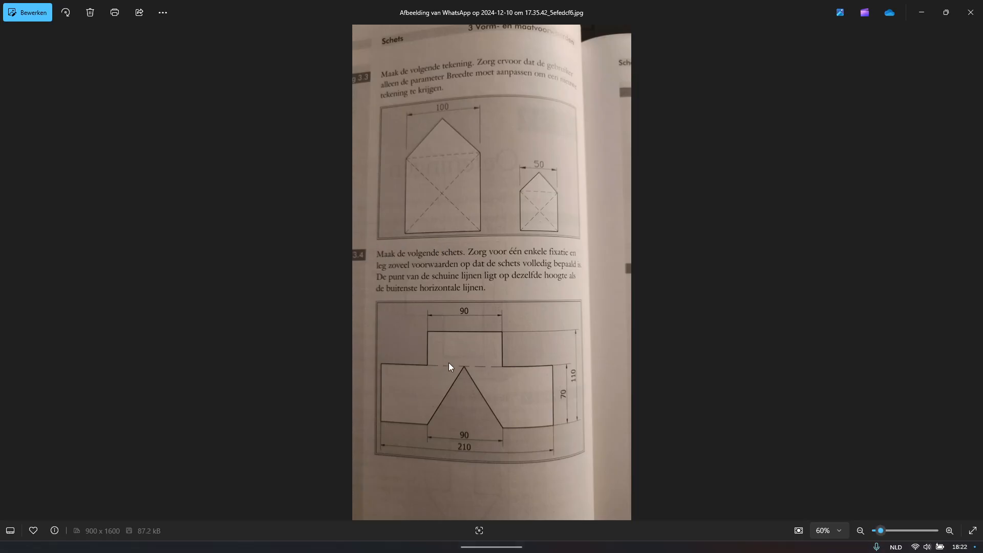
pyautogui.moveTo(694, 535)
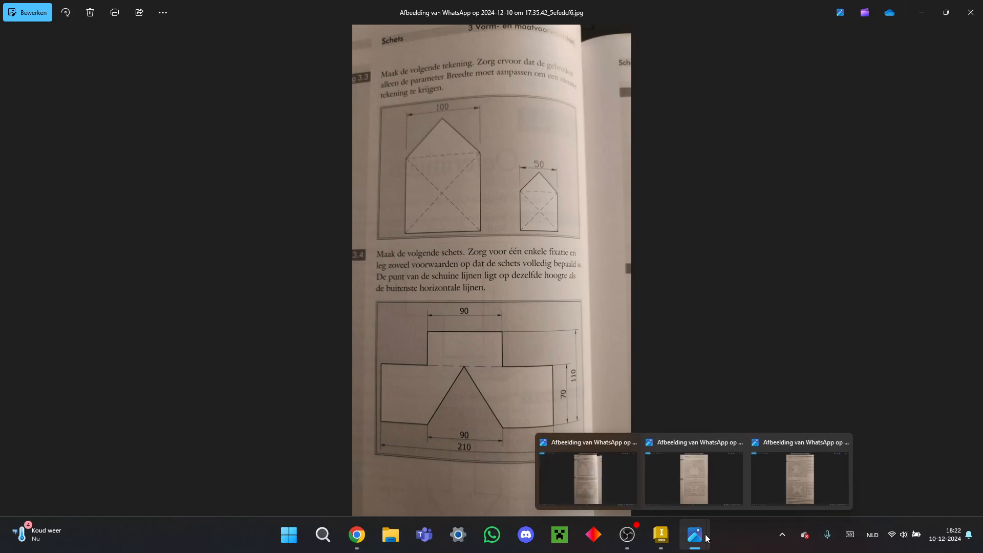
pyautogui.moveTo(692, 465)
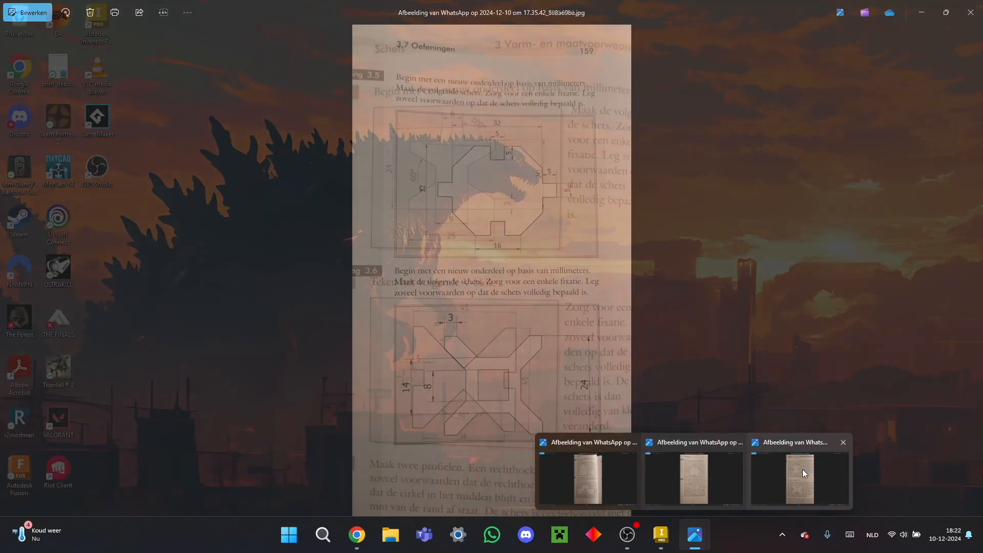
pyautogui.moveTo(804, 468)
pyautogui.moveTo(585, 474)
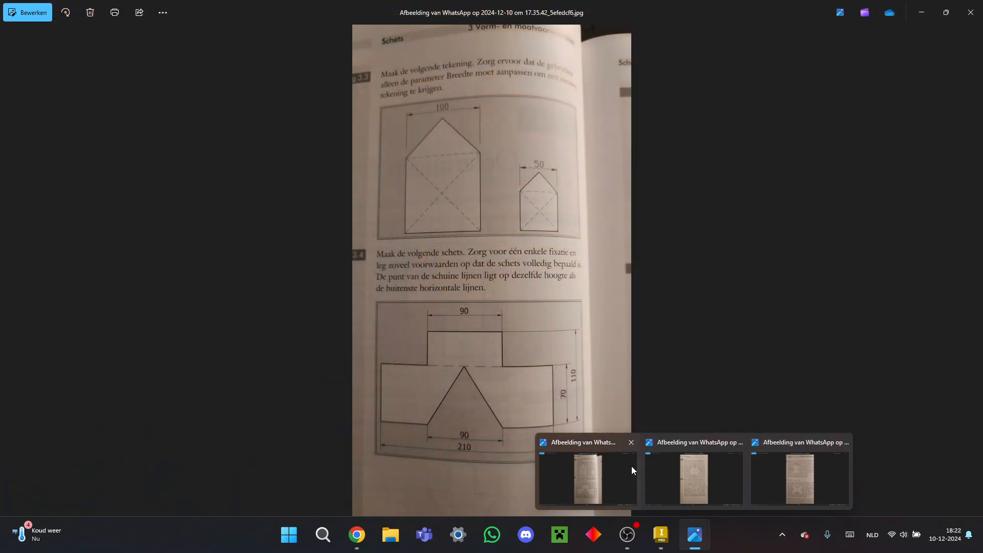
pyautogui.click(633, 468)
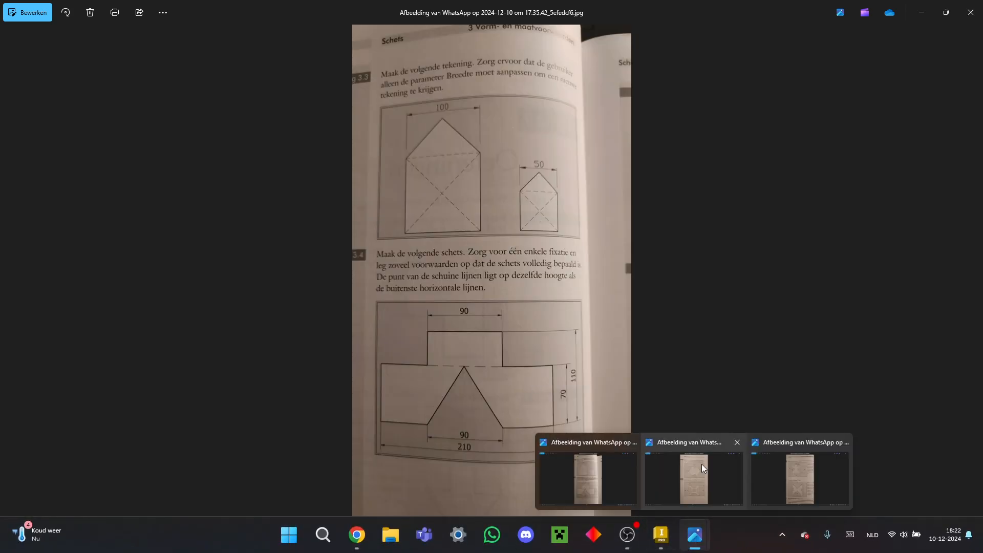
pyautogui.hotkey('alt', 'Tab')
pyautogui.hotkey('alt', 'Tab')
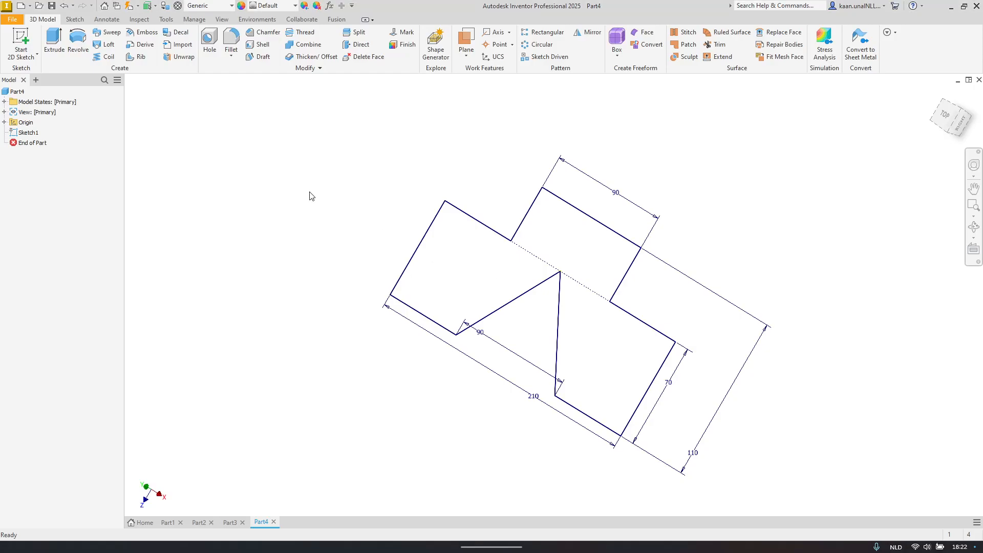
# Step: Create a new part, start a sketch on the horizontal XZ plane and consult the photo of exercise 3.5
pyautogui.click(12, 19)
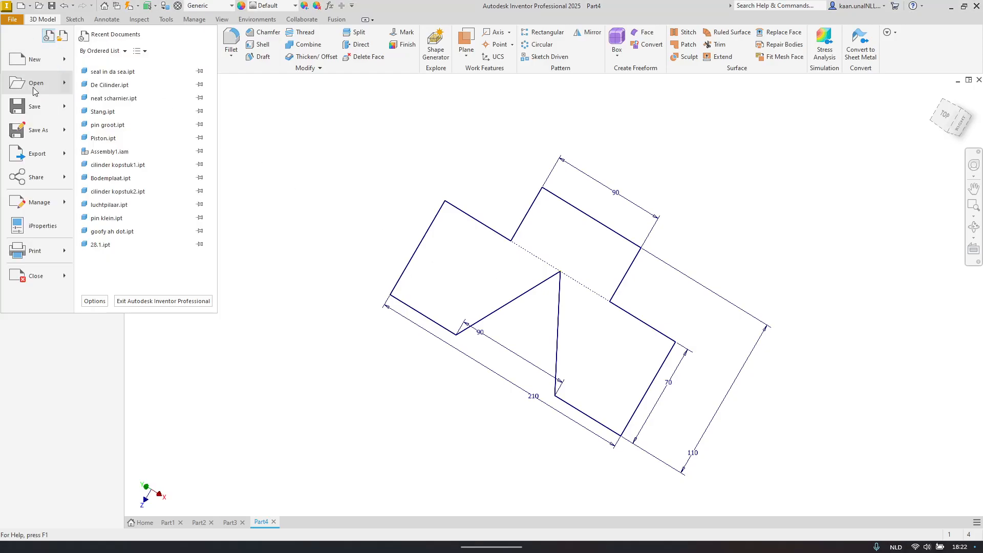
pyautogui.click(23, 59)
pyautogui.click(644, 422)
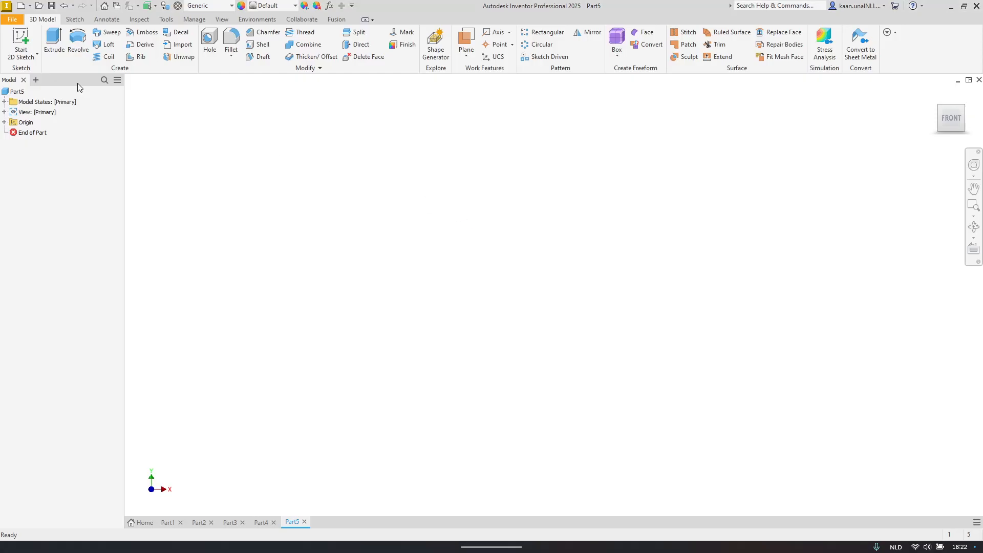
pyautogui.click(20, 44)
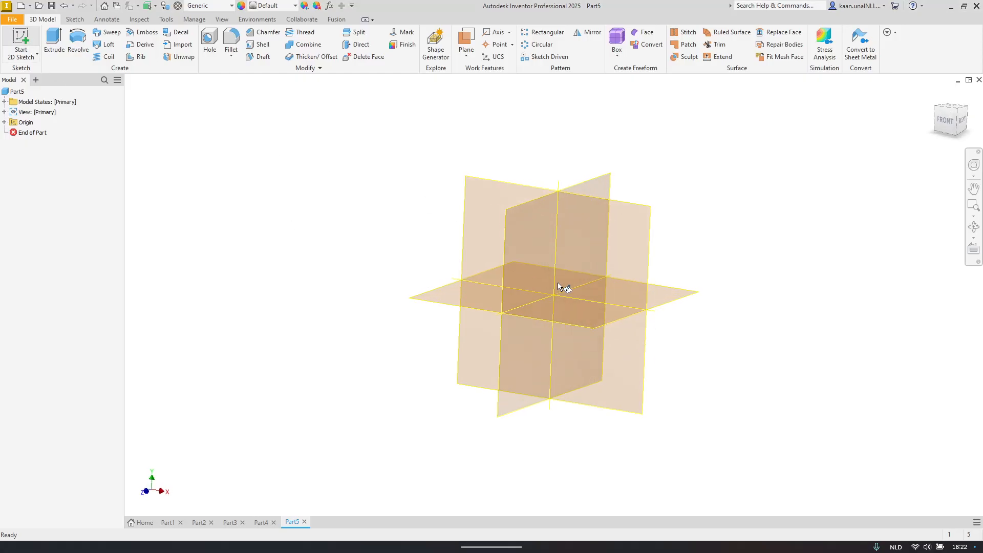
pyautogui.click(571, 336)
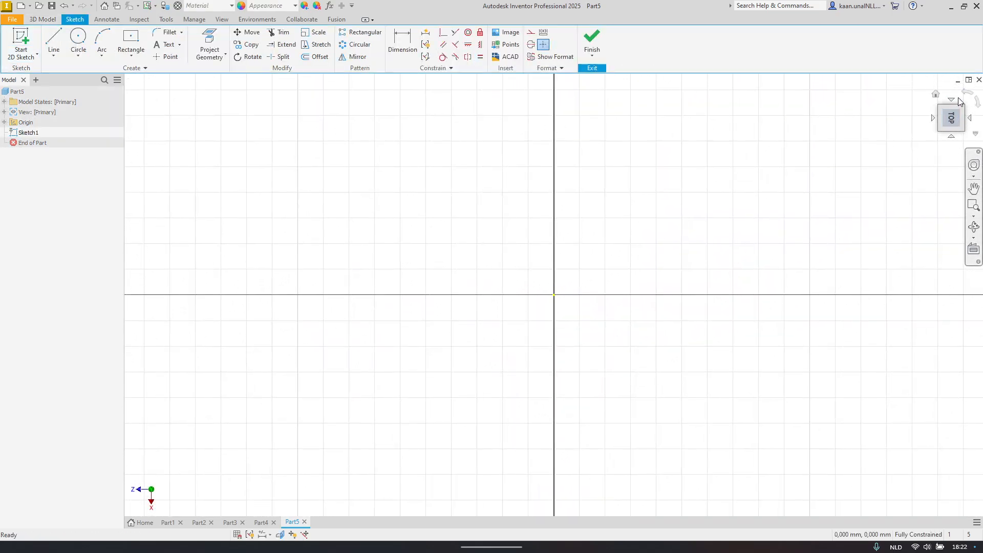
pyautogui.hotkey('alt', 'Tab')
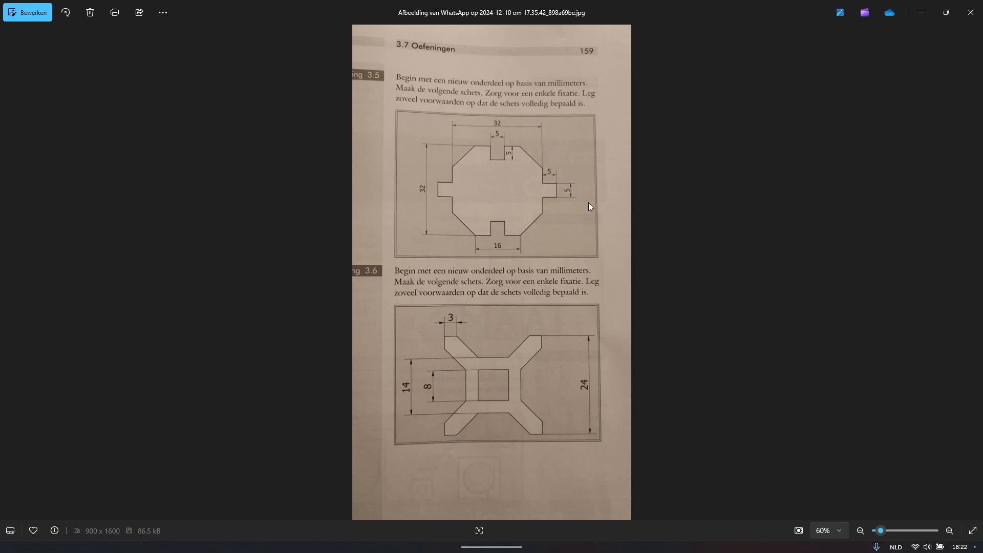
pyautogui.hotkey('alt', 'Tab')
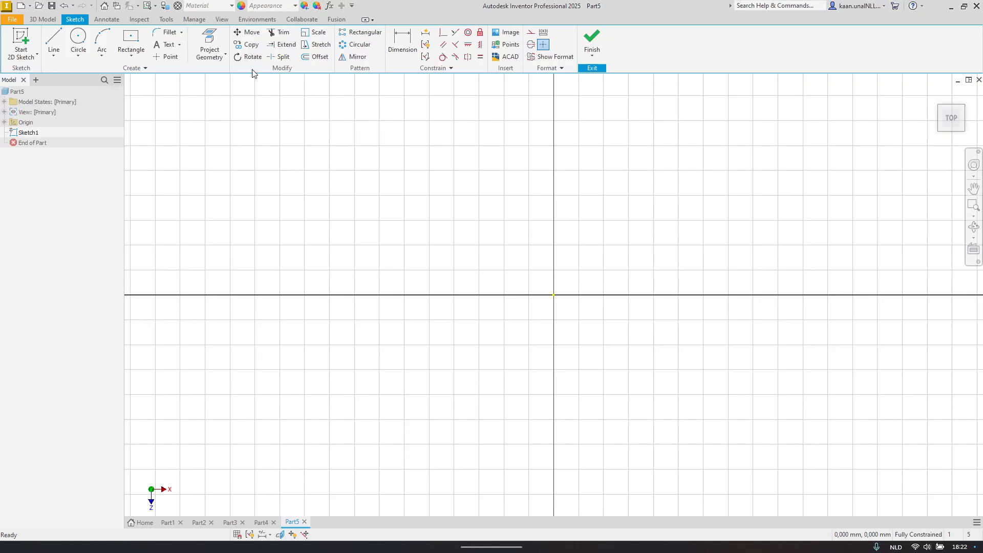
# Step: Draw a two-point center rectangle centred on the sketch origin as the base of exercise 3.5
pyautogui.click(135, 60)
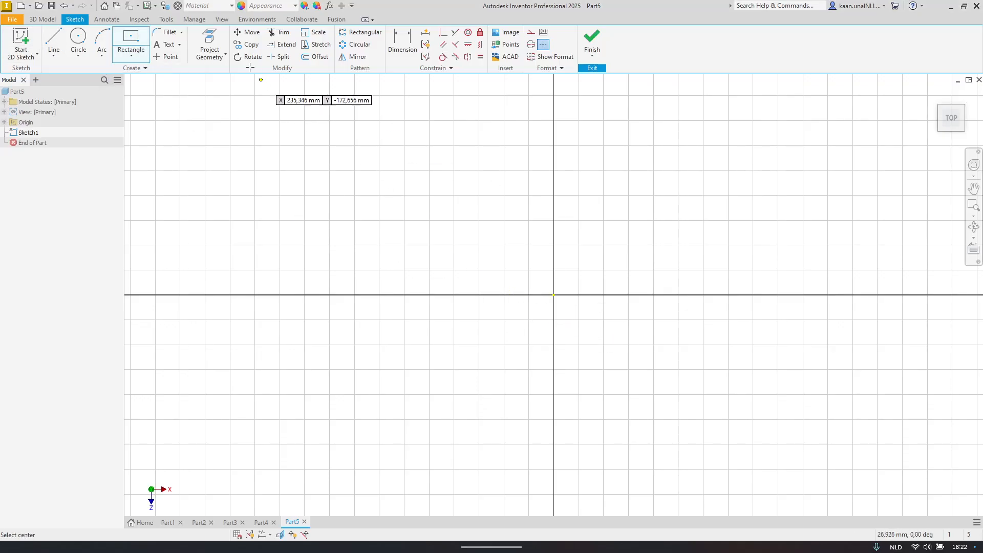
pyautogui.click(143, 53)
pyautogui.click(146, 77)
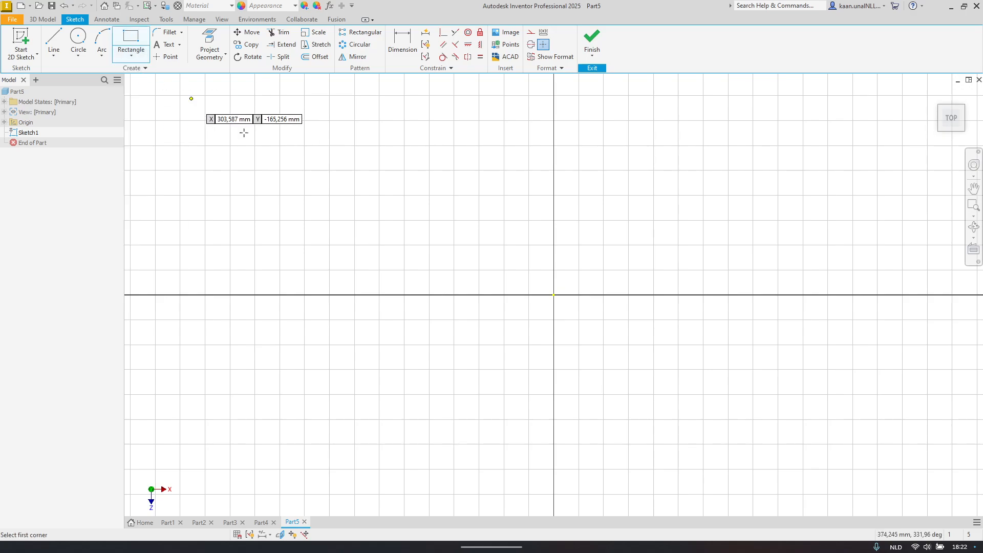
pyautogui.hotkey('alt', 'Tab')
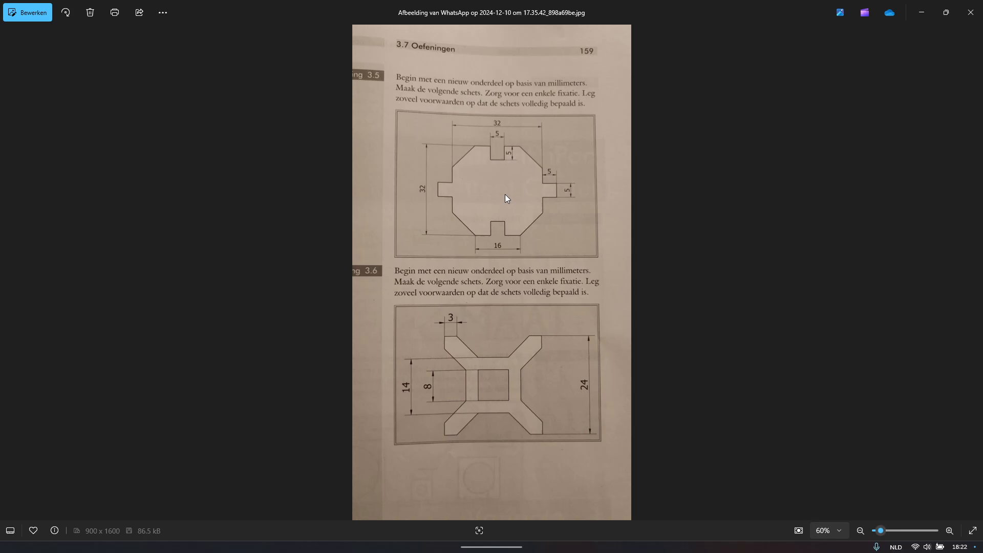
pyautogui.hotkey('alt', 'Tab')
pyautogui.click(131, 56)
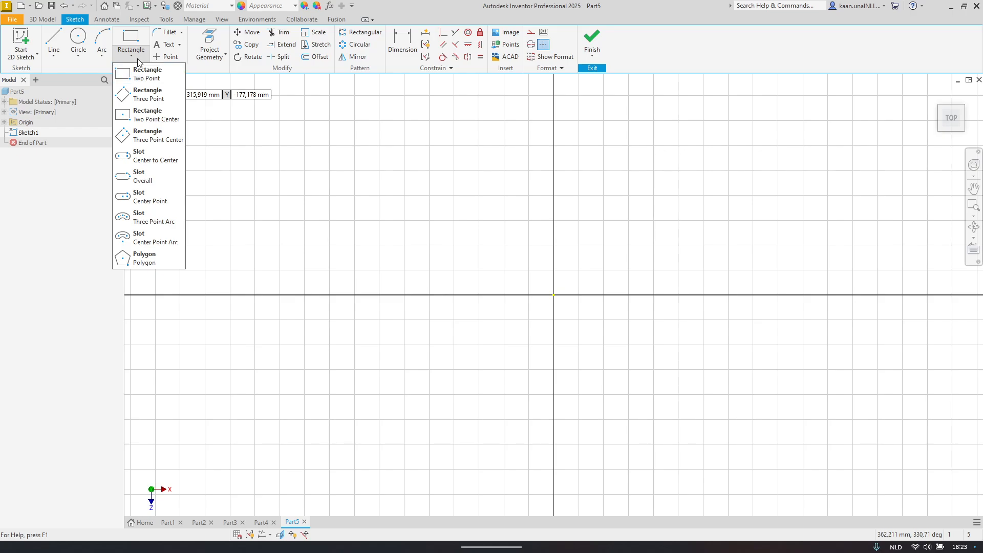
pyautogui.click(149, 115)
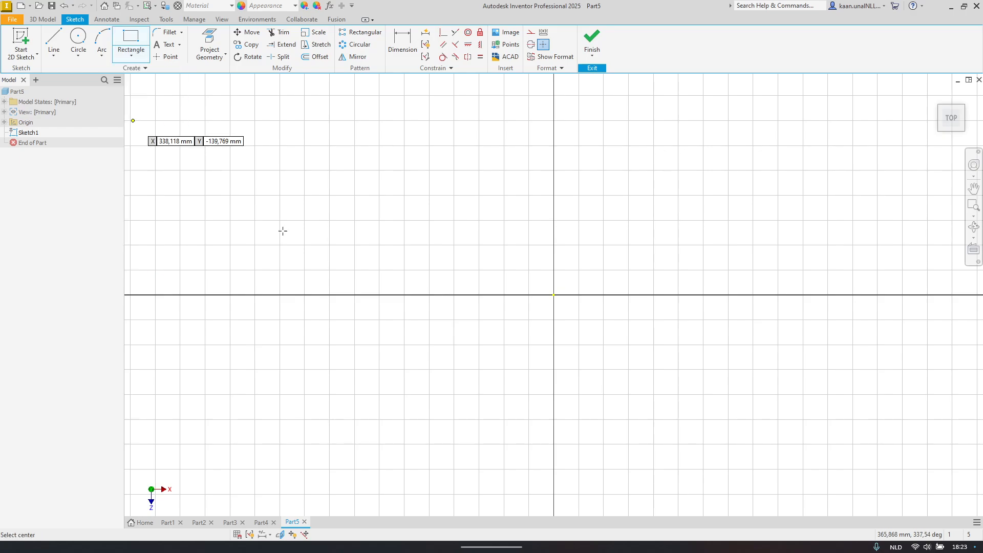
pyautogui.click(553, 295)
pyautogui.click(315, 255)
pyautogui.press('Escape')
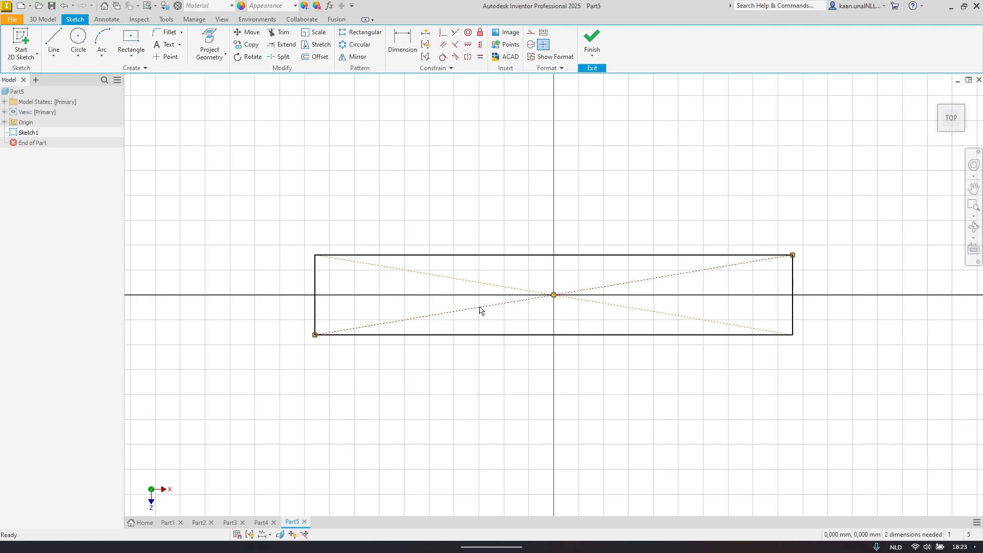
# Step: Delete the rectangle's two construction diagonals, consult the exercise photo and undo back to an empty sketch
pyautogui.press('Delete')
pyautogui.click(486, 286)
pyautogui.press('Delete')
pyautogui.hotkey('alt', 'Tab')
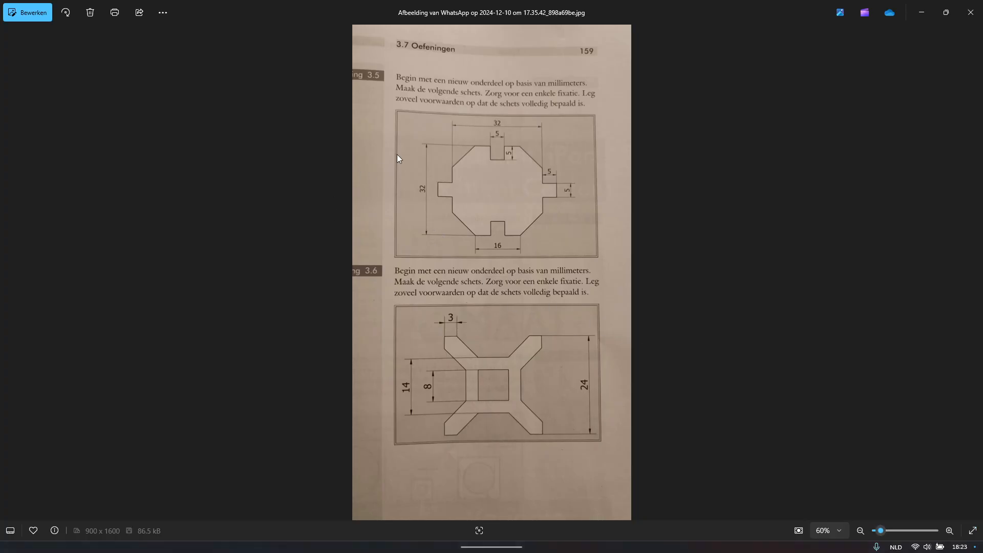
pyautogui.hotkey('alt', 'Tab')
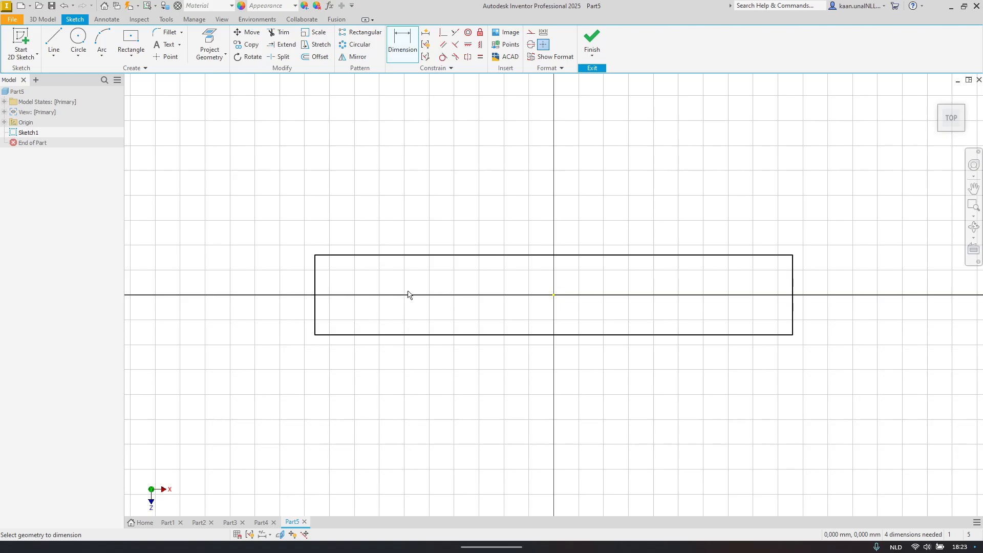
pyautogui.hotkey('alt', 'Tab')
pyautogui.hotkey('alt', 'Tab')
pyautogui.hotkey('ctrl', 'z')
pyautogui.hotkey('ctrl', 'z')
pyautogui.hotkey('ctrl', 'z')
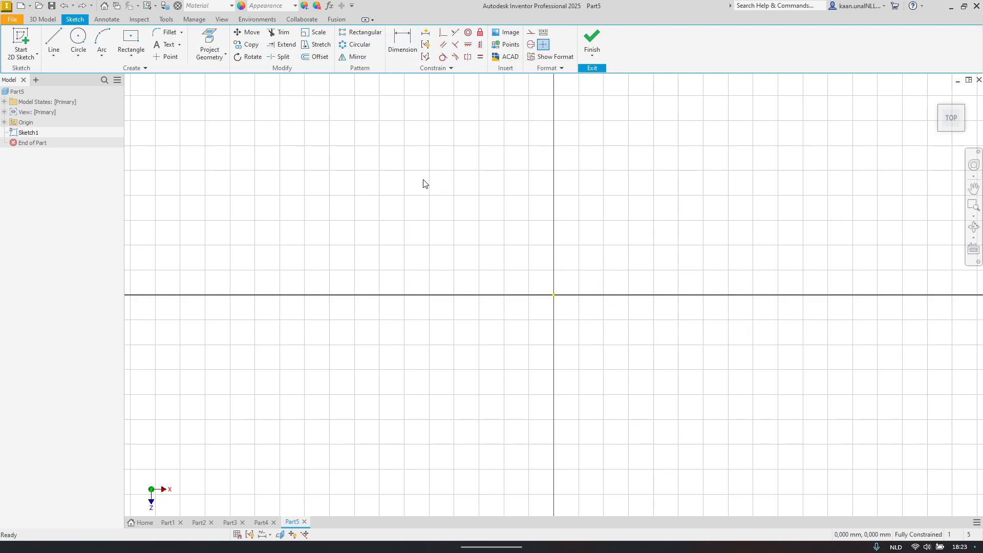
# Step: Try a two-point rectangle with one corner on the origin, compare it with the exercise photo and undo it
pyautogui.click(131, 51)
pyautogui.click(138, 73)
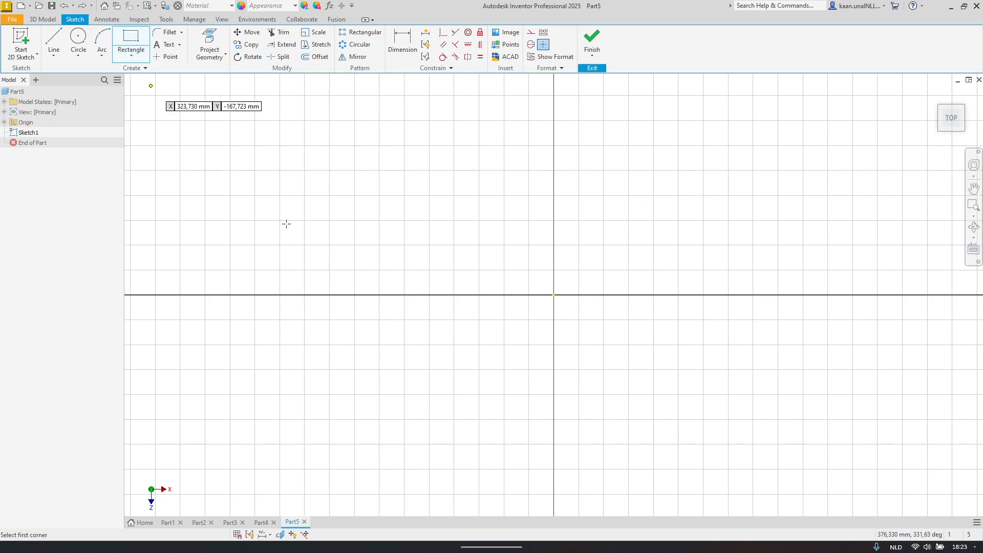
pyautogui.click(554, 295)
pyautogui.click(408, 138)
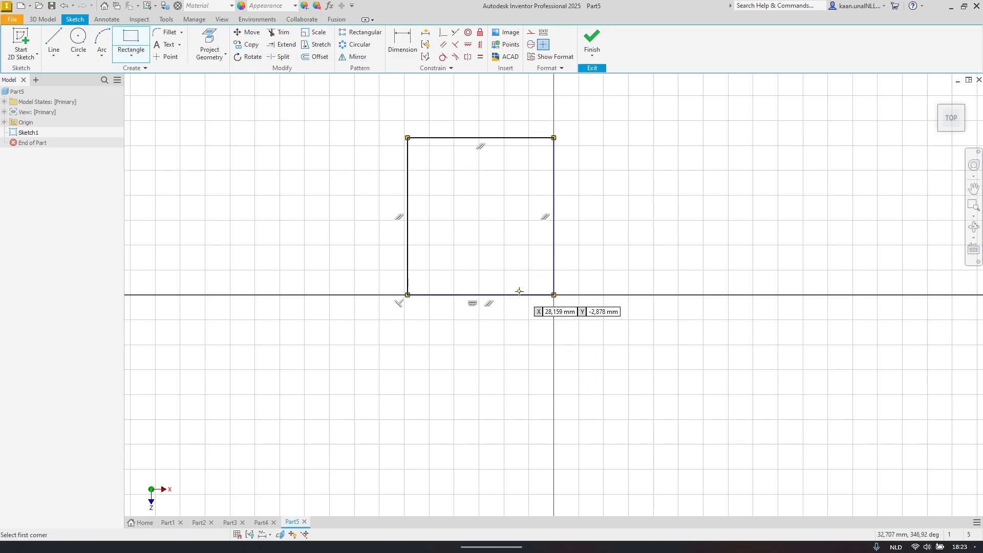
pyautogui.hotkey('alt', 'Tab')
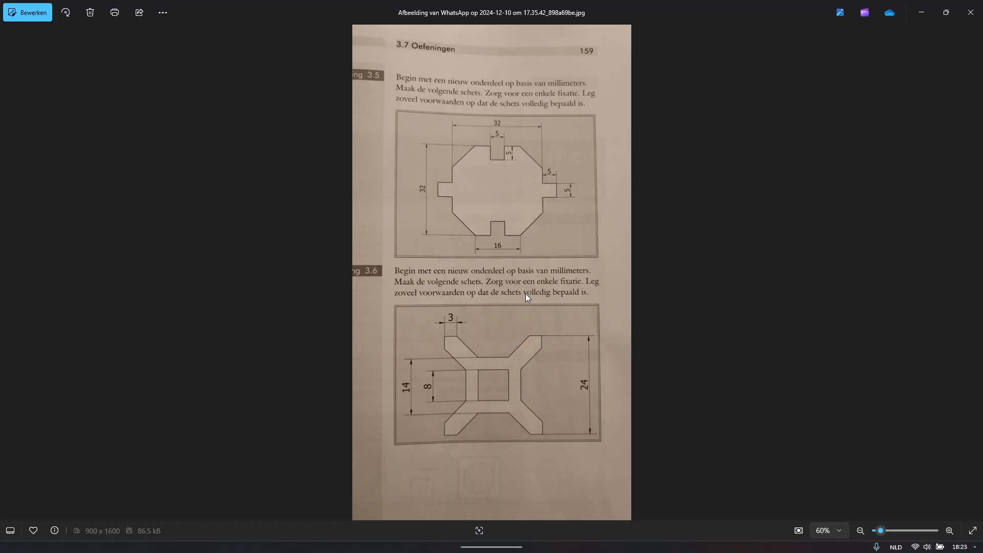
pyautogui.hotkey('alt', 'Tab')
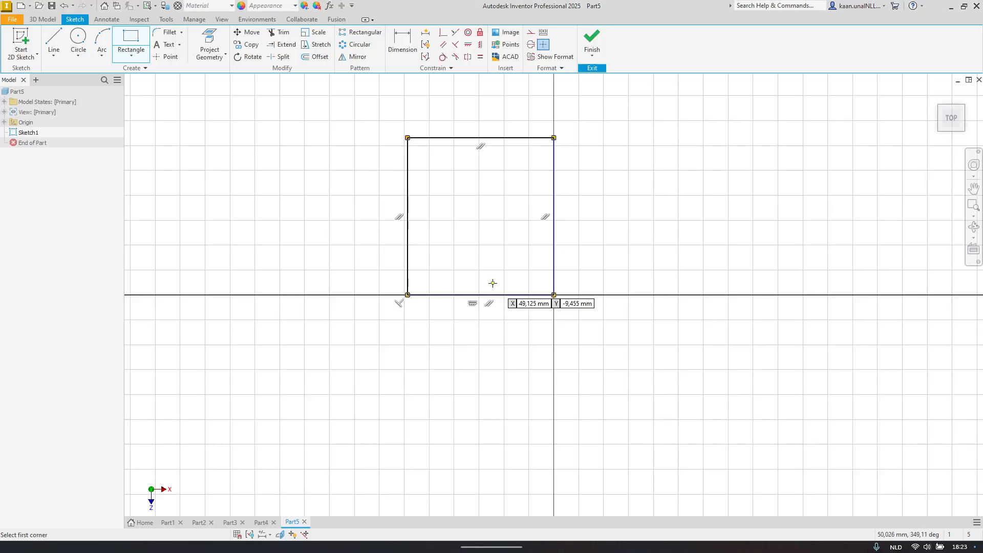
pyautogui.hotkey('ctrl', 'z')
# Step: Draw a two-point center rectangle about 218 mm high centred on the sketch origin and check the exercise photo
pyautogui.click(132, 56)
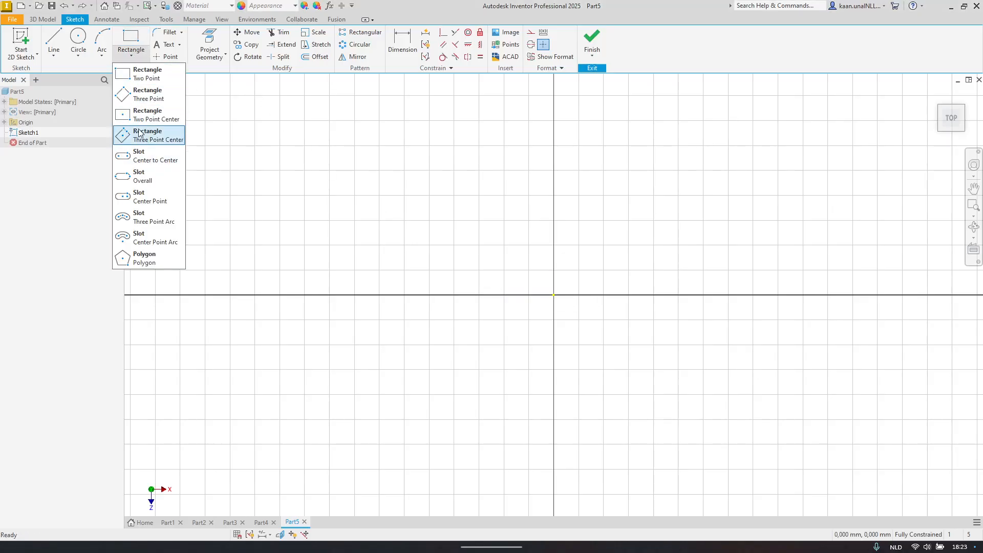
pyautogui.click(139, 138)
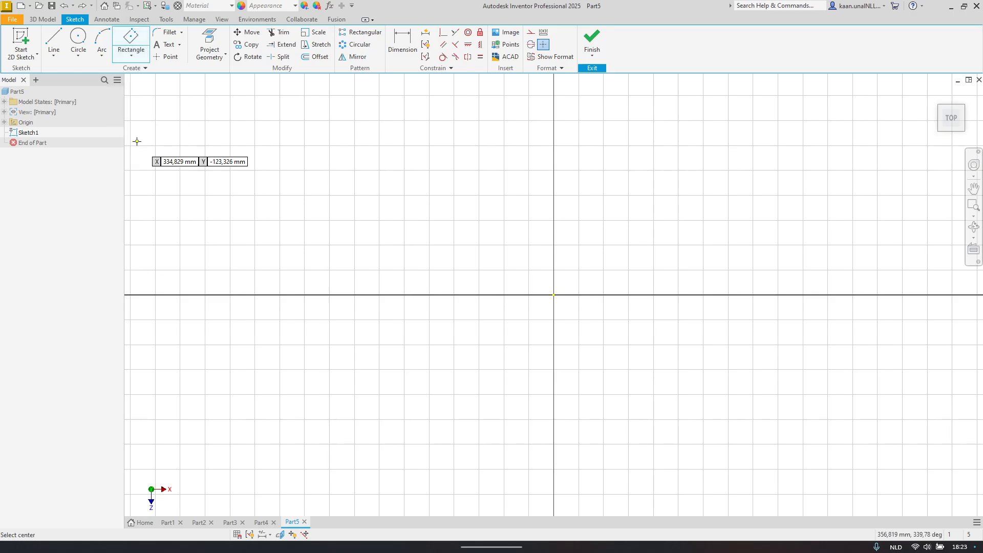
pyautogui.click(131, 55)
pyautogui.click(139, 114)
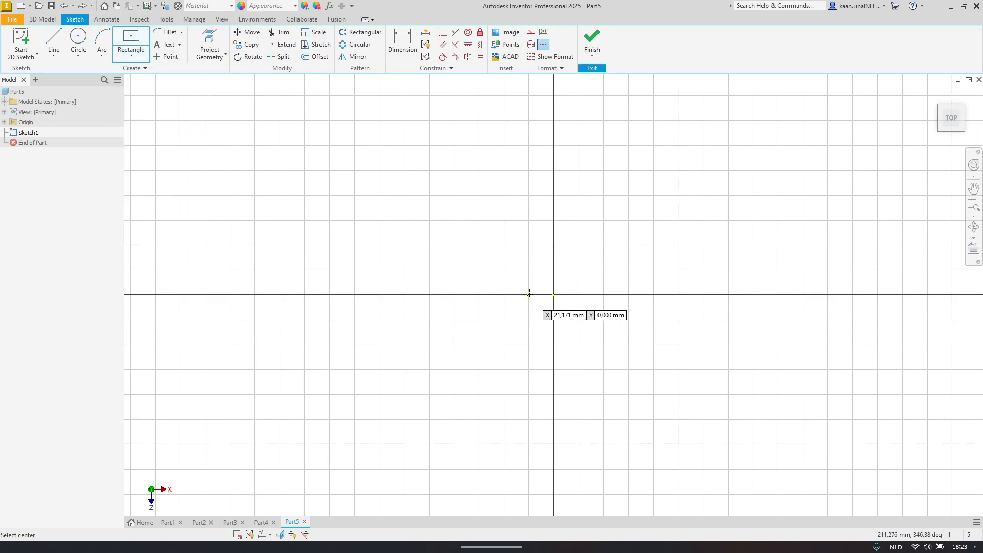
pyautogui.click(554, 295)
pyautogui.click(697, 431)
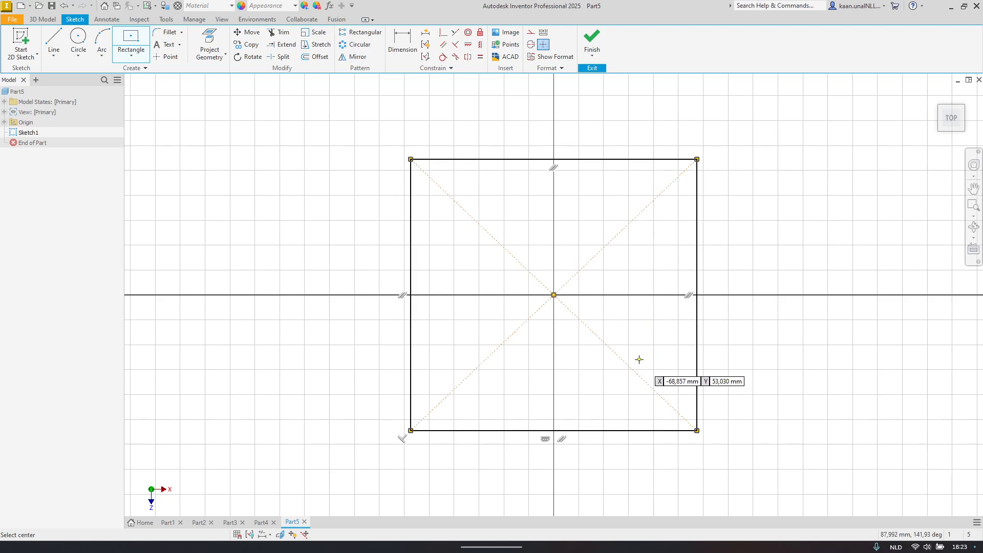
pyautogui.hotkey('alt', 'Tab')
pyautogui.hotkey('alt', 'Tab')
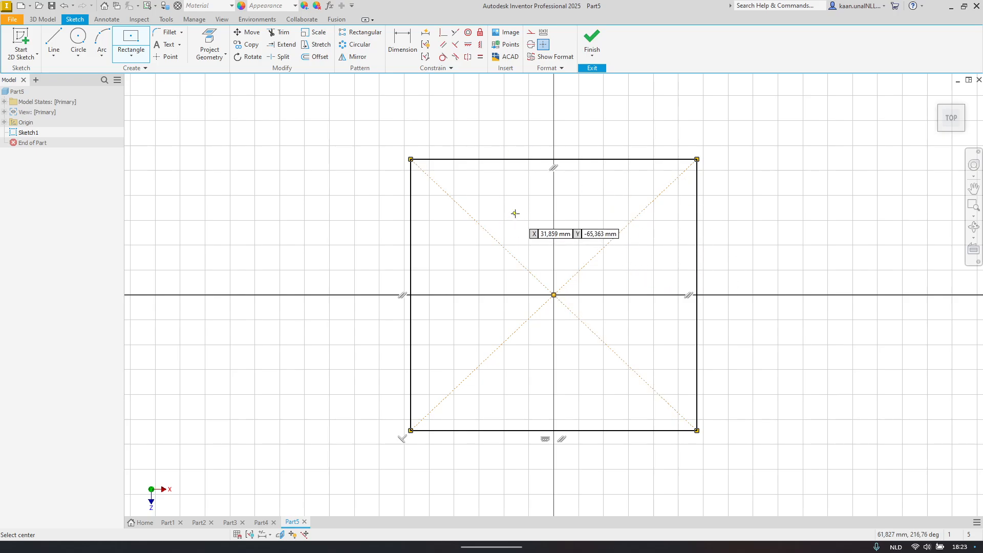
# Step: Dimension the rectangle's left edge and set its height to 32 mm as in the exercise photo
pyautogui.hotkey('alt', 'Tab')
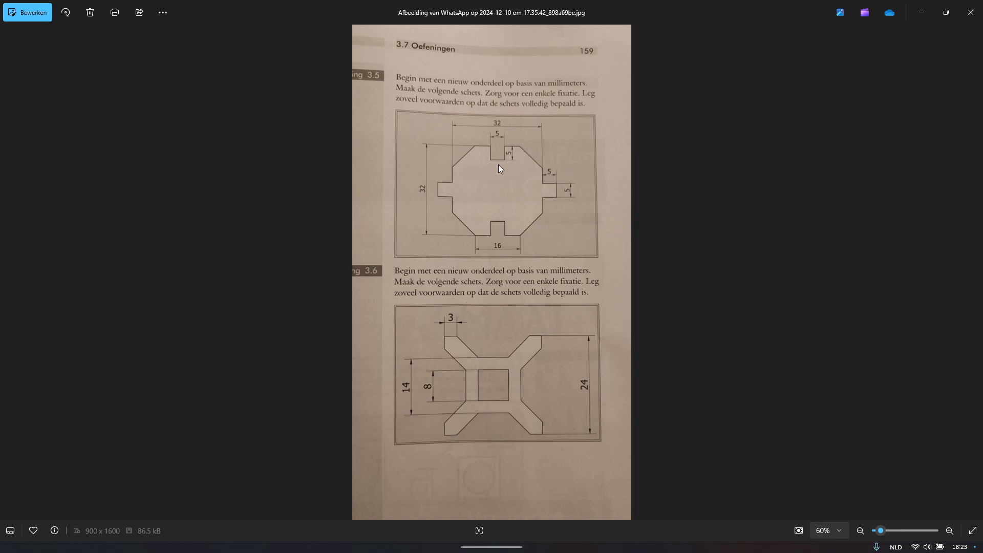
pyautogui.hotkey('alt', 'Tab')
pyautogui.moveTo(487, 192)
pyautogui.mouseDown(button='middle')
pyautogui.moveTo(476, 161)
pyautogui.moveTo(471, 199)
pyautogui.mouseUp(button='middle')
pyautogui.click(394, 252)
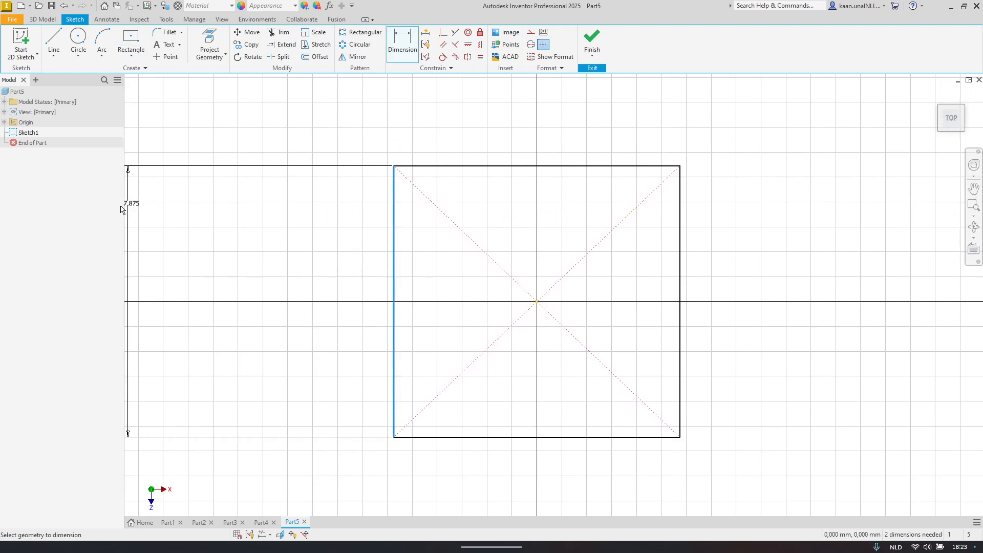
pyautogui.hotkey('alt', 'Tab')
pyautogui.hotkey('alt', 'Tab')
pyautogui.click(297, 241)
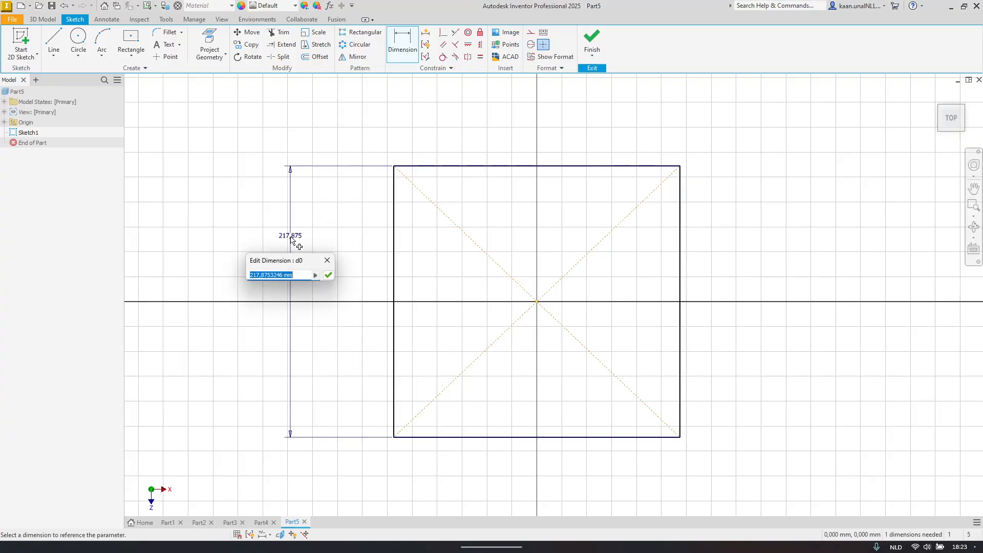
pyautogui.write('32')
pyautogui.press('Return')
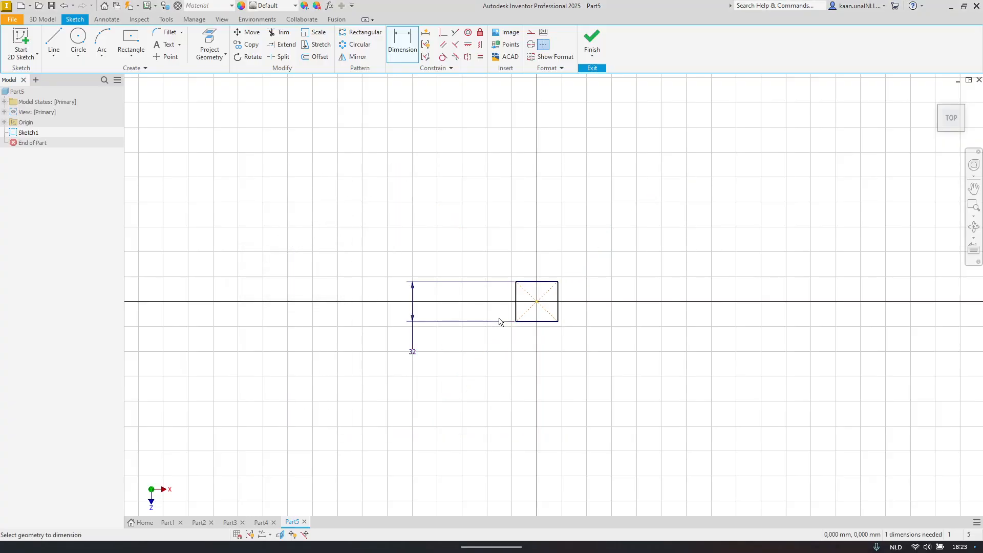
# Step: Dimension the rectangle's upper edge and set its width to 32 mm
pyautogui.scroll(5, 507, 297)
pyautogui.moveTo(562, 268); pyautogui.dragTo(461, 266, button='middle')
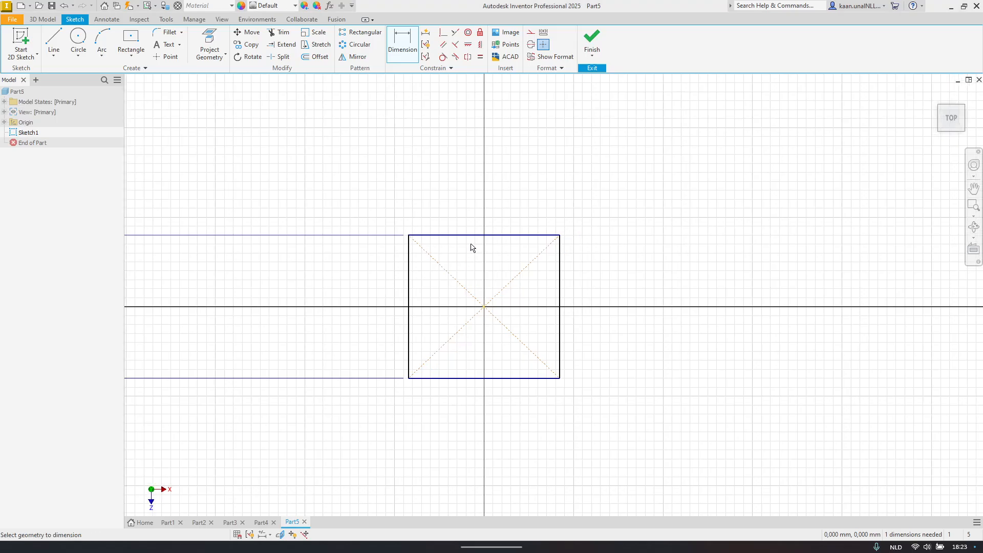
pyautogui.hotkey('alt', 'Tab')
pyautogui.hotkey('alt', 'Tab')
pyautogui.moveTo(487, 158); pyautogui.dragTo(498, 217, button='middle')
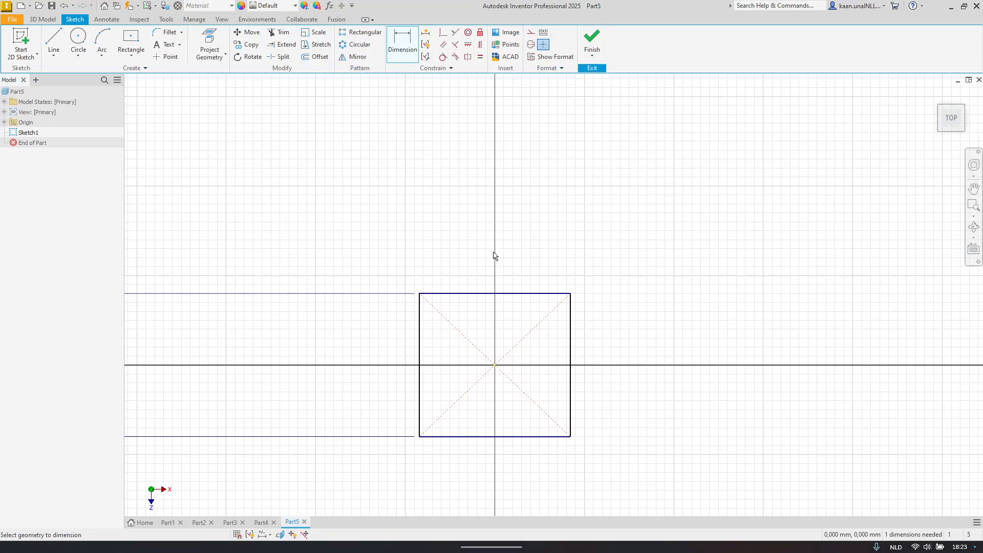
pyautogui.click(454, 294)
pyautogui.click(449, 175)
pyautogui.write('32')
pyautogui.press('Return')
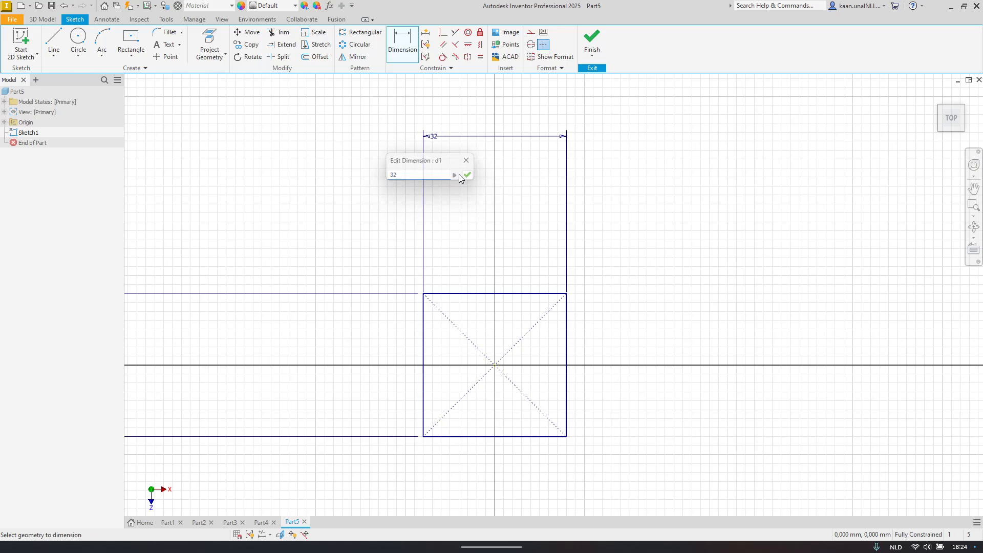
# Step: Draw a two-point rectangle about 13 by 10.5 mm outward from the square's left edge, straddling the horizontal axis, as the left tab
pyautogui.hotkey('alt', 'Tab')
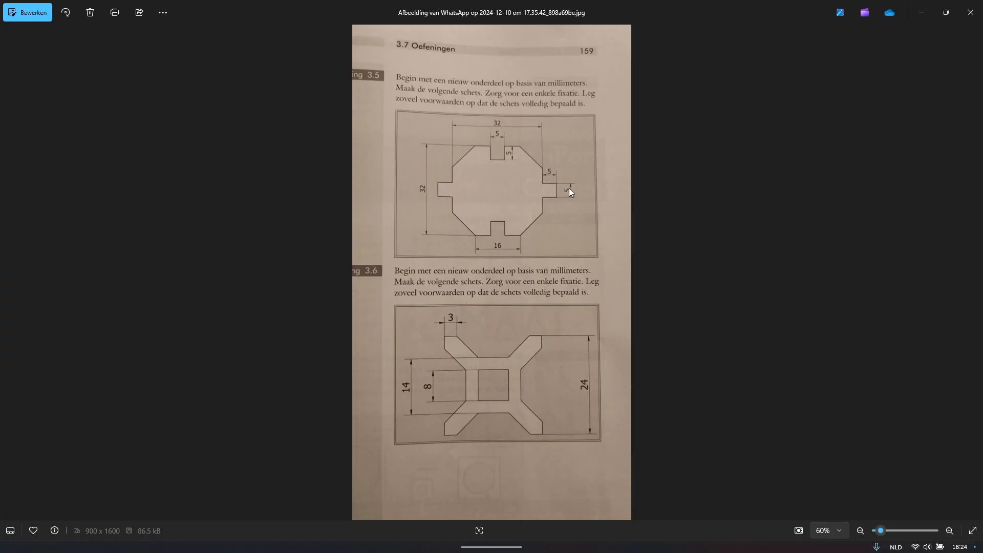
pyautogui.hotkey('alt', 'Tab')
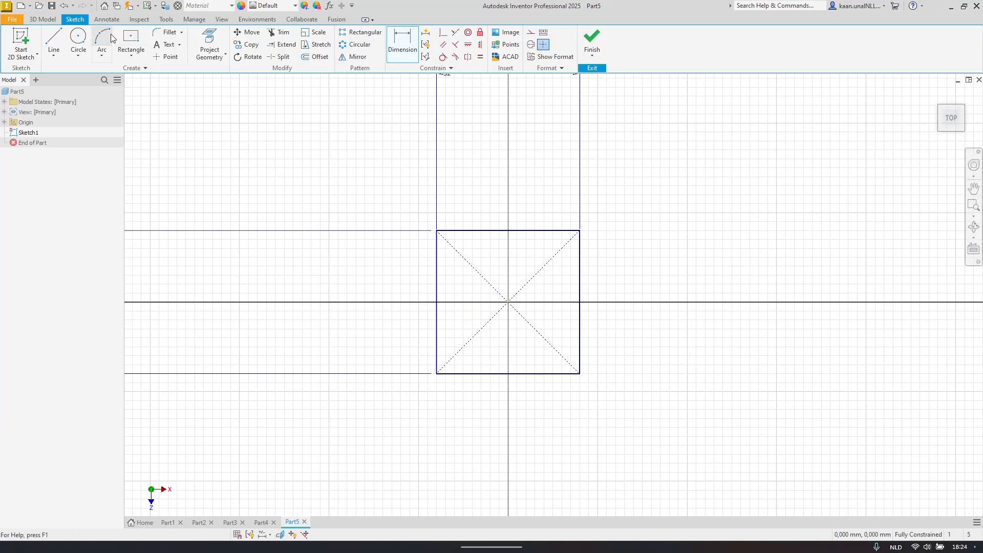
pyautogui.click(134, 41)
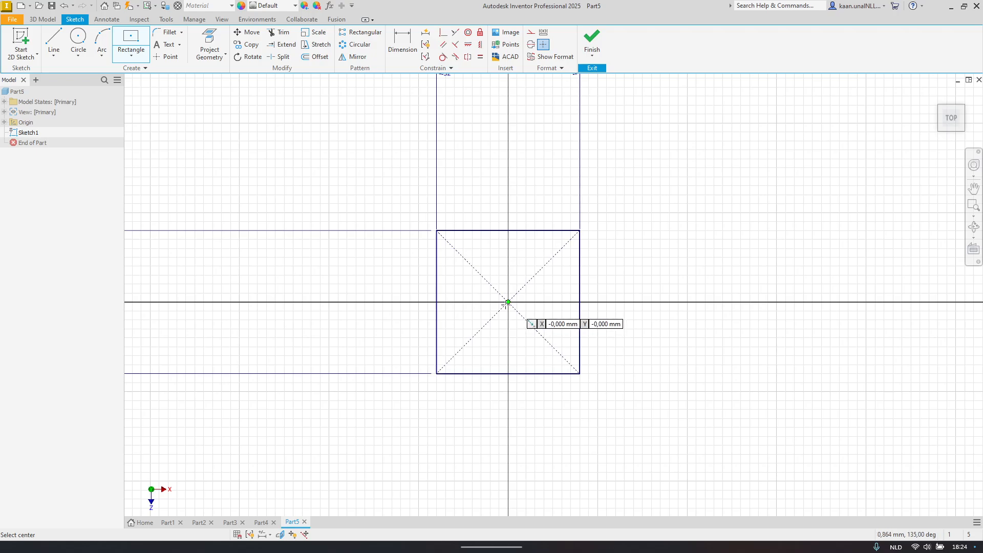
pyautogui.click(132, 56)
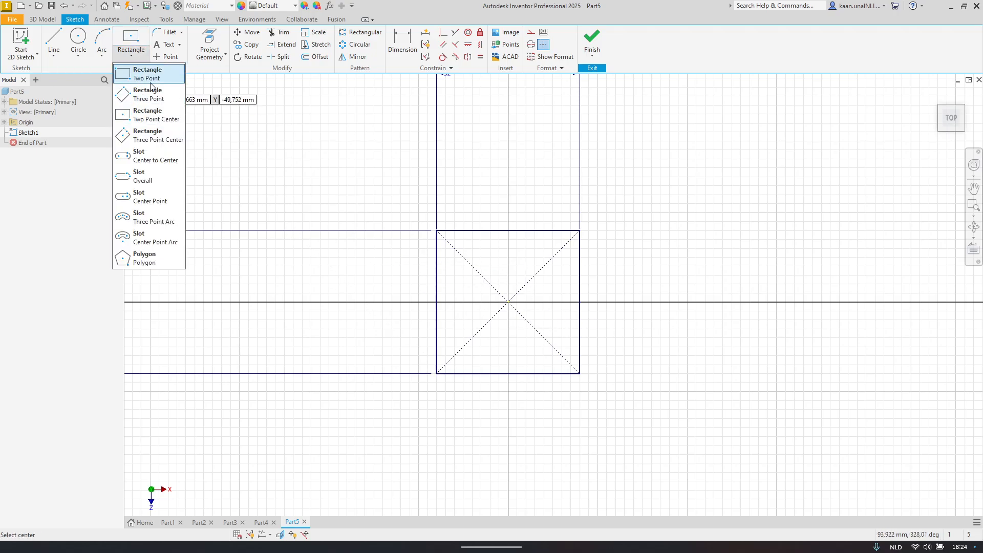
pyautogui.click(145, 77)
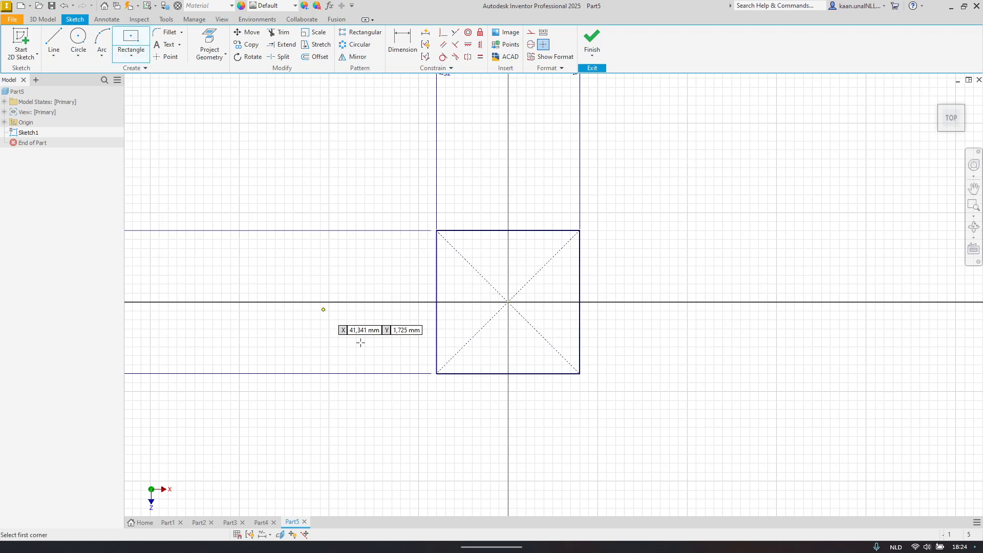
pyautogui.click(436, 322)
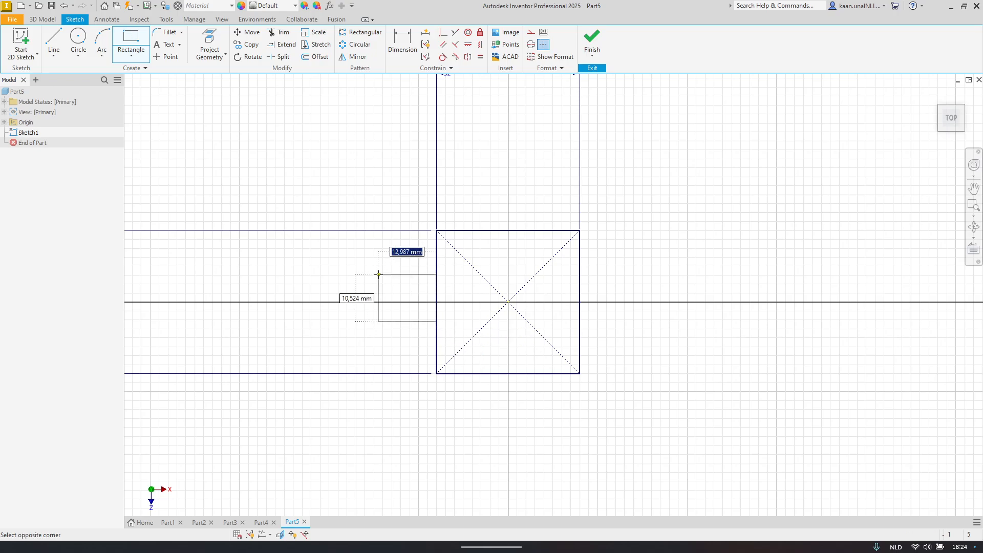
pyautogui.click(379, 274)
pyautogui.press('Escape')
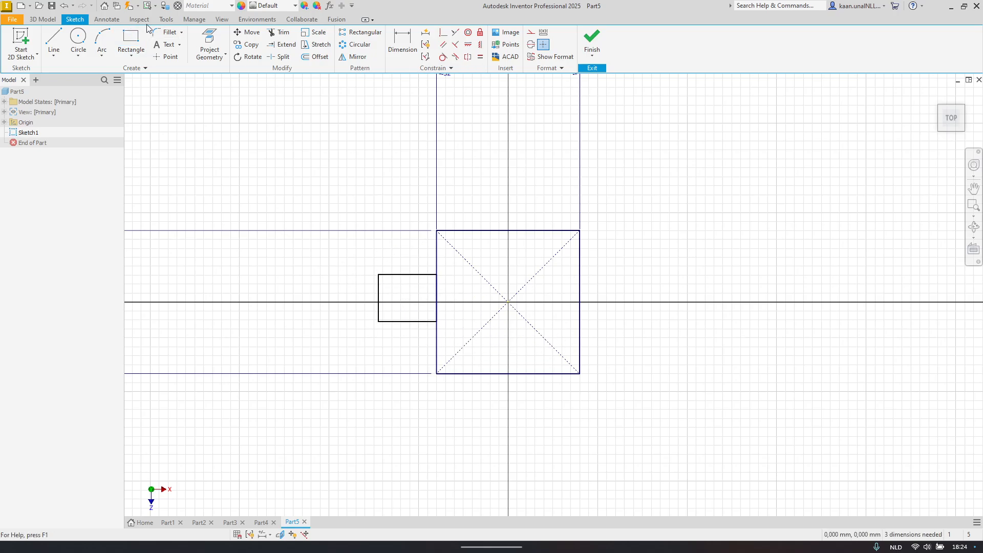
# Step: Draw a similar two-point rectangle outward from the square's right edge as the right tab and check the exercise photo
pyautogui.click(131, 39)
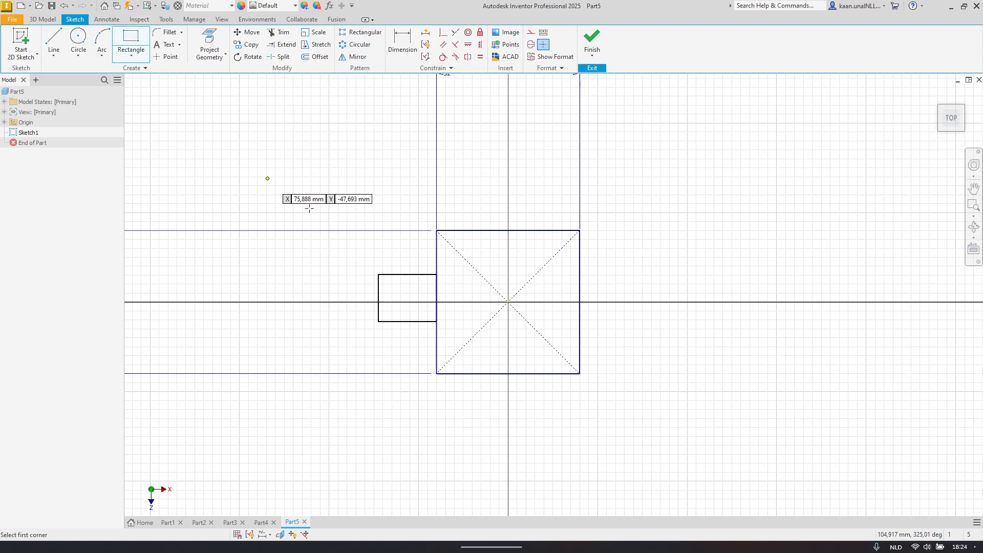
pyautogui.click(579, 322)
pyautogui.click(626, 269)
pyautogui.press('Escape')
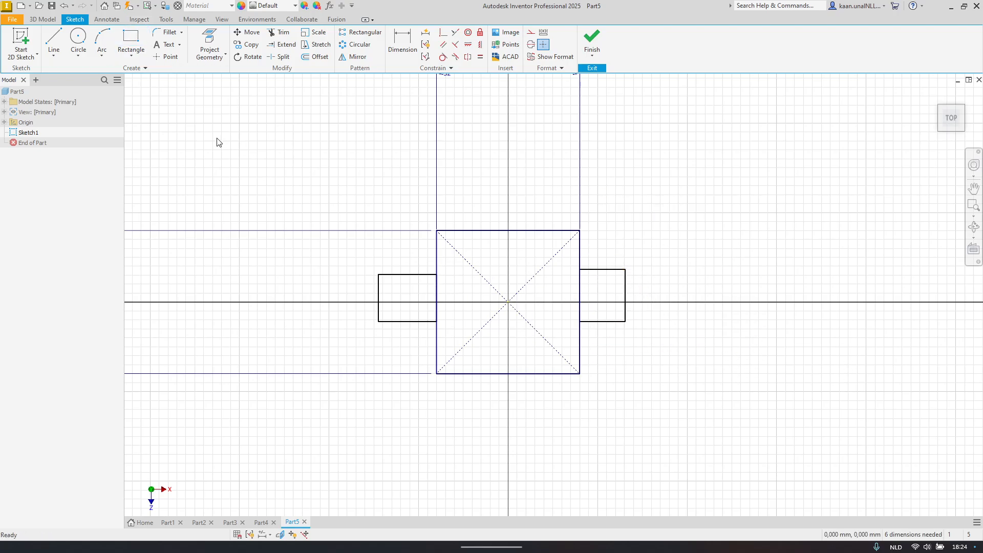
pyautogui.hotkey('alt', 'Tab')
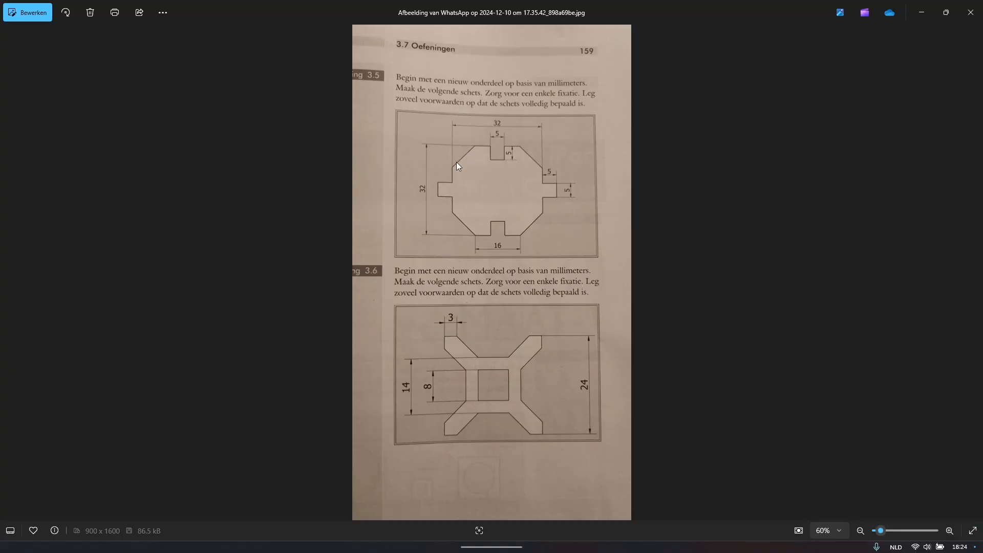
# Step: Draw a two-point rectangle about 7 by 5 mm inward from the square's upper edge, straddling the vertical axis, as the upper notch
pyautogui.hotkey('alt', 'Tab')
pyautogui.click(123, 39)
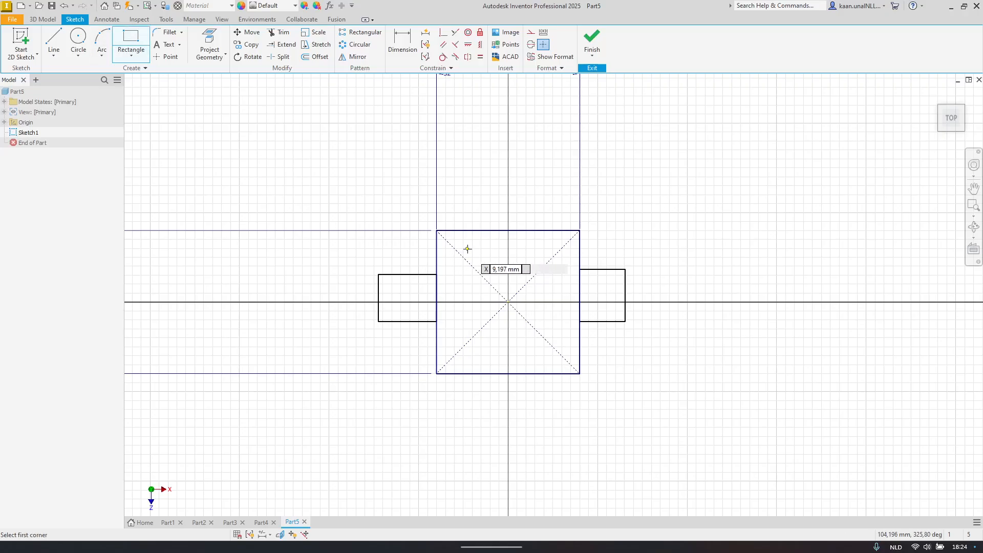
pyautogui.click(494, 230)
pyautogui.click(524, 253)
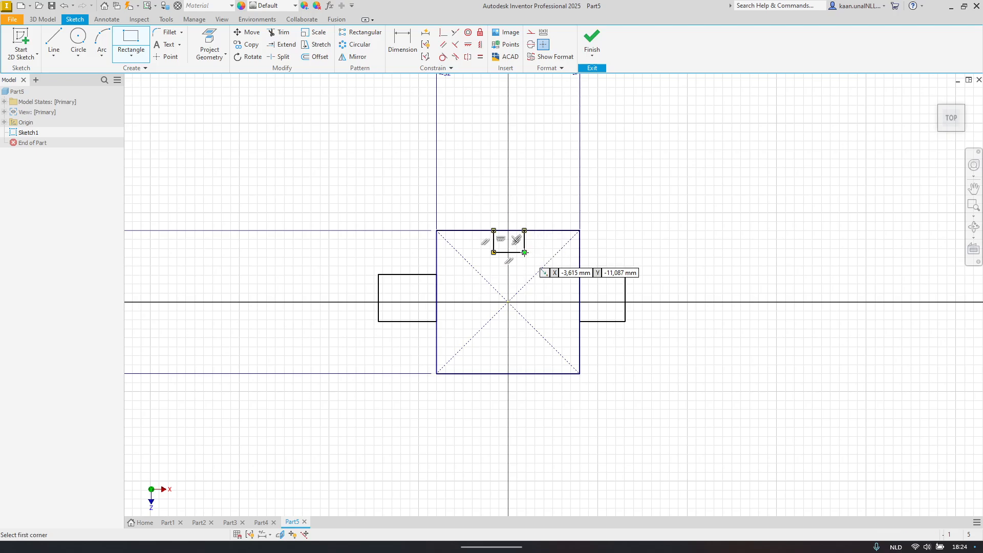
# Step: Draw a similar two-point rectangle inward from the square's lower edge as the lower notch and check the exercise photo
pyautogui.click(493, 374)
pyautogui.click(525, 352)
pyautogui.hotkey('alt', 'Tab')
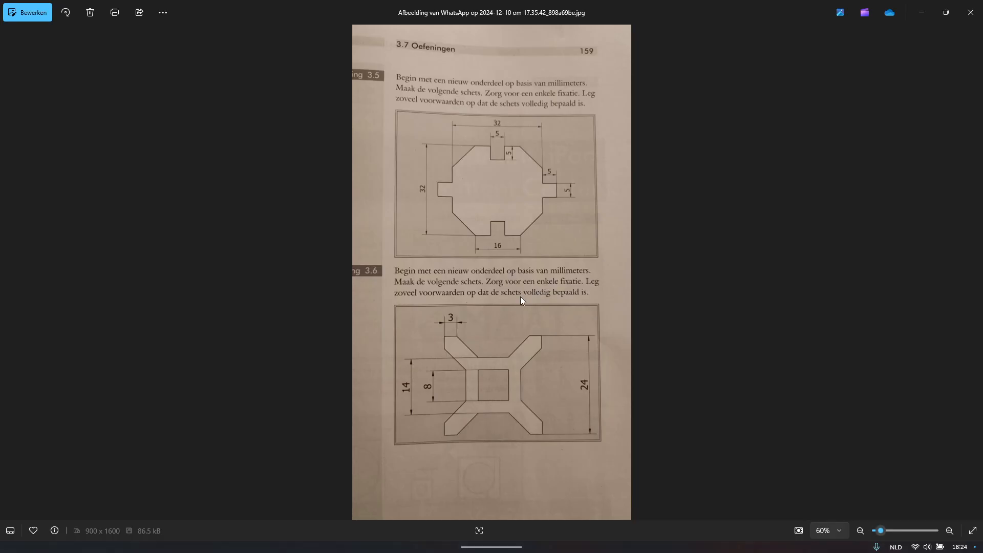
pyautogui.hotkey('alt', 'Tab')
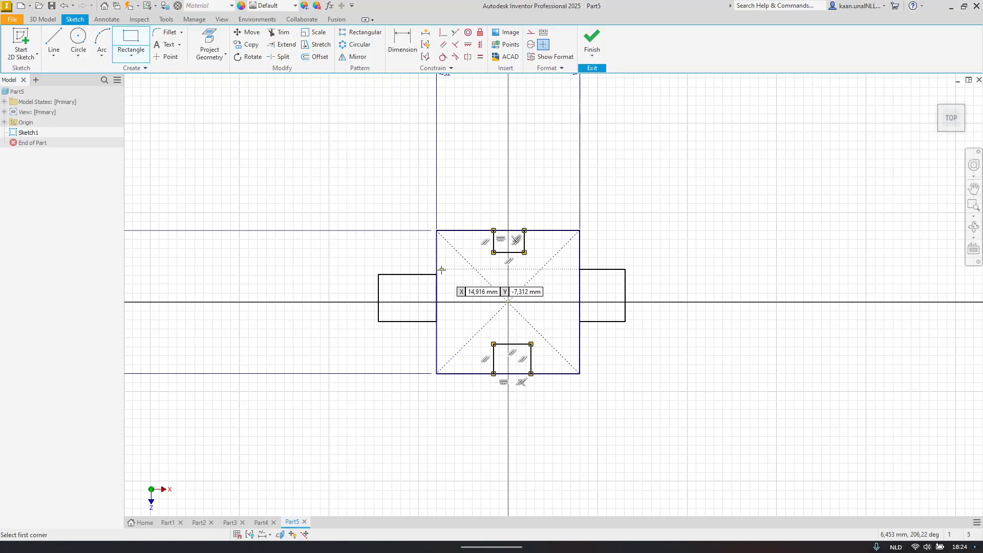
# Step: Draw four separate diagonal lines across the square's corners, each running between two adjacent edges
pyautogui.click(55, 39)
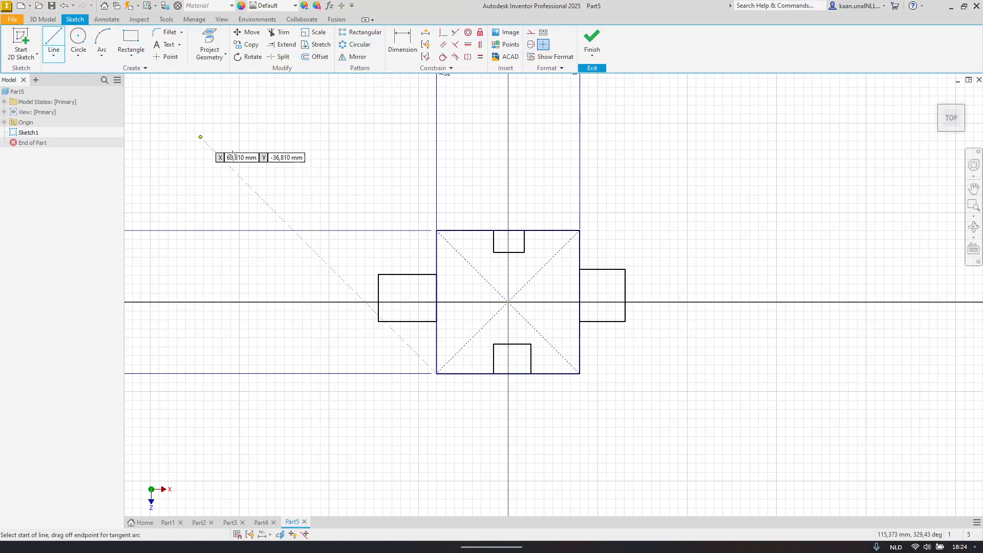
pyautogui.click(468, 230)
pyautogui.doubleClick(436, 263)
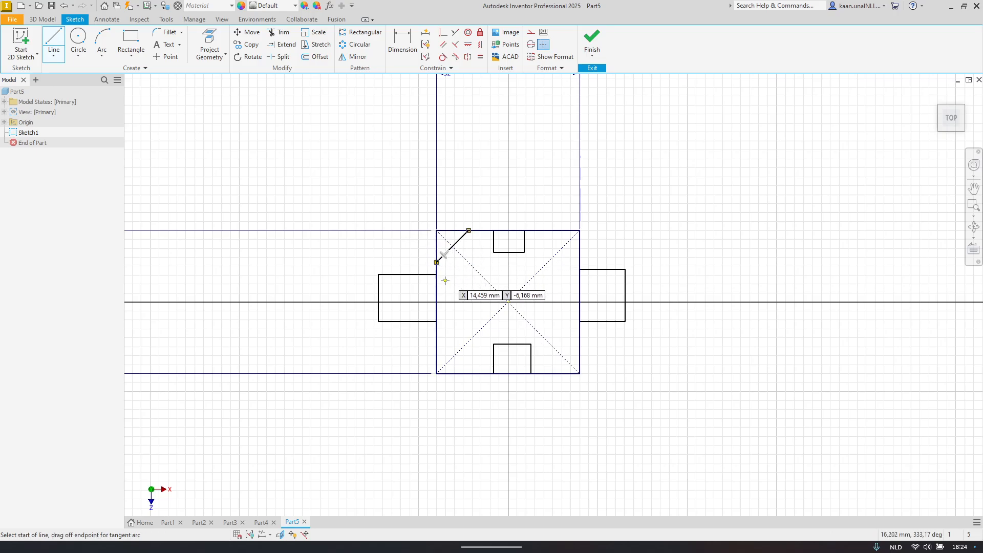
pyautogui.click(437, 347)
pyautogui.doubleClick(464, 373)
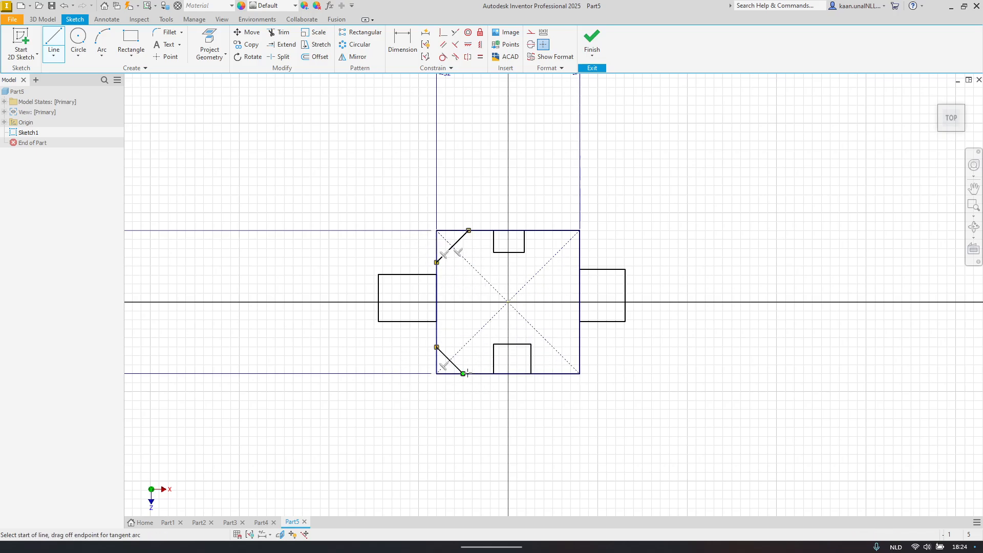
pyautogui.click(556, 373)
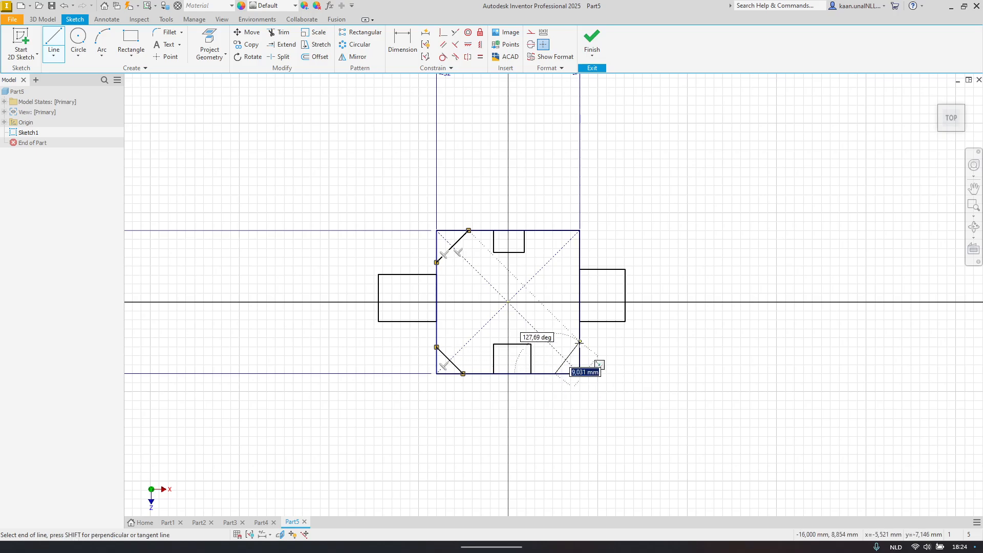
pyautogui.doubleClick(580, 342)
pyautogui.click(579, 257)
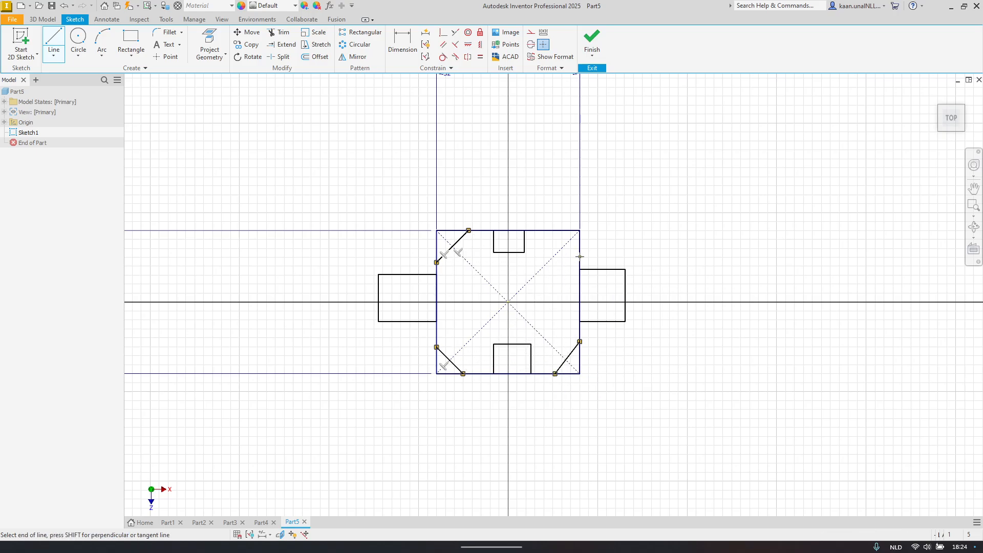
pyautogui.doubleClick(554, 230)
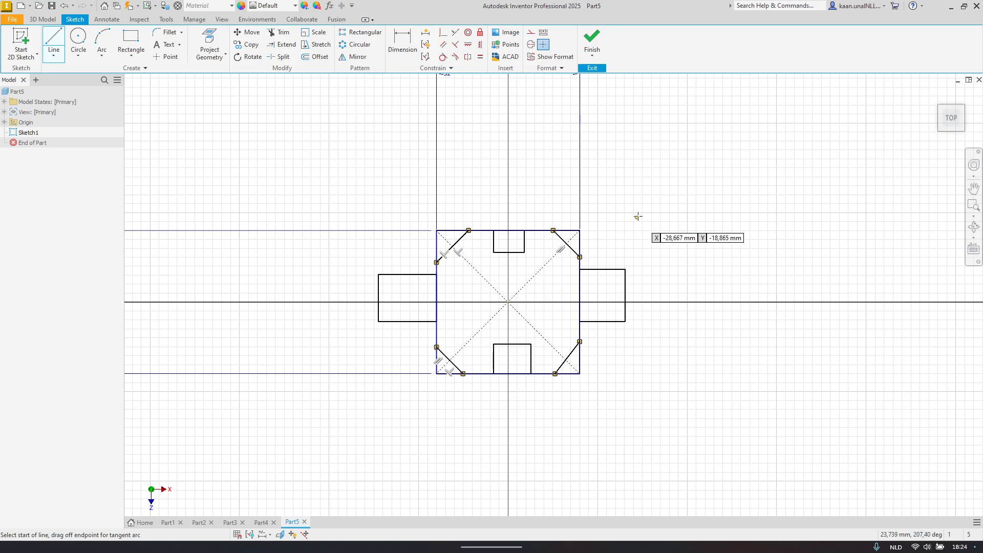
pyautogui.press('Escape')
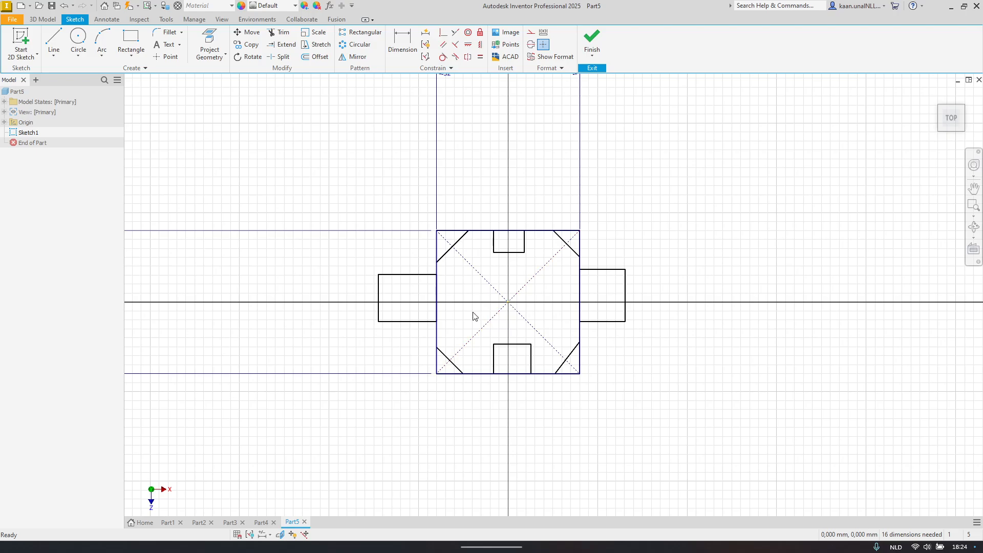
# Step: Compare the sketch with the exercise 3.5 photo to work out which dimensions and constraints the tabs, notches and corners need
pyautogui.hotkey('alt', 'Tab')
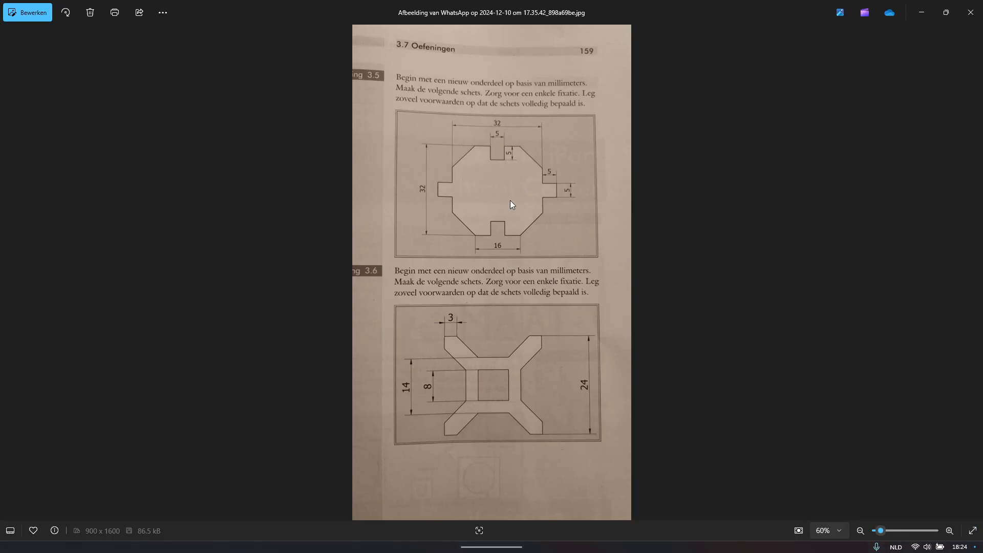
pyautogui.hotkey('alt', 'Tab')
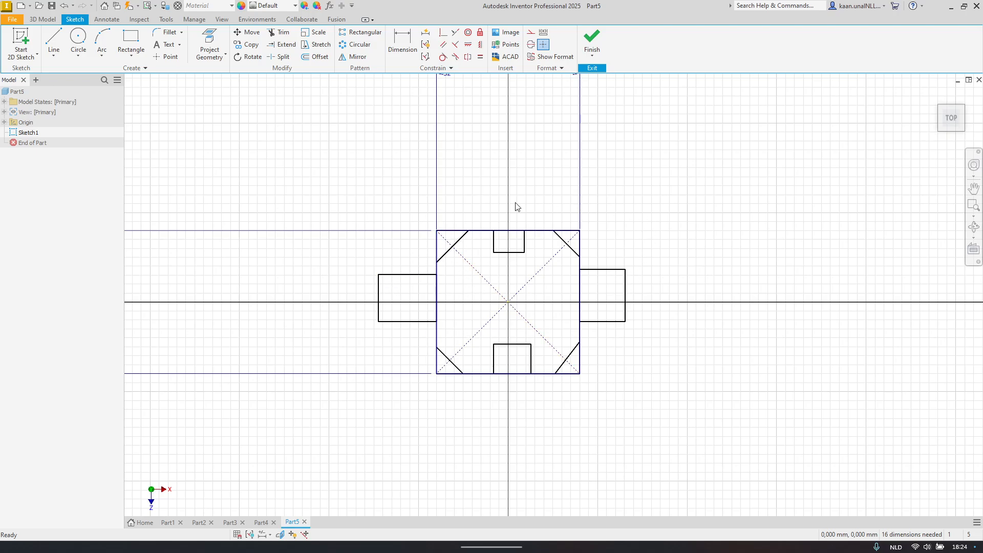
pyautogui.hotkey('alt', 'Tab')
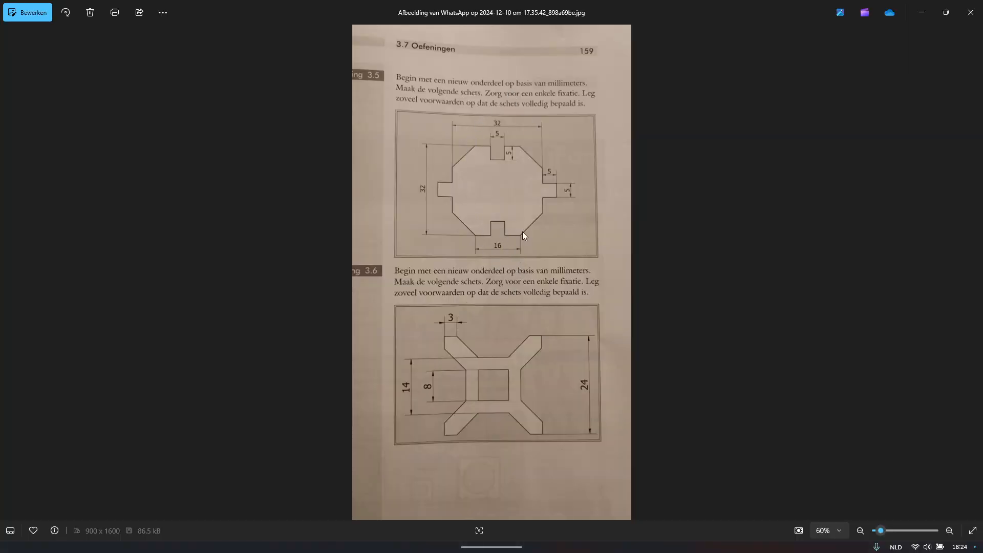
pyautogui.hotkey('alt', 'Tab')
pyautogui.hotkey('alt', 'Tab')
pyautogui.hotkey('alt', 'Tab')
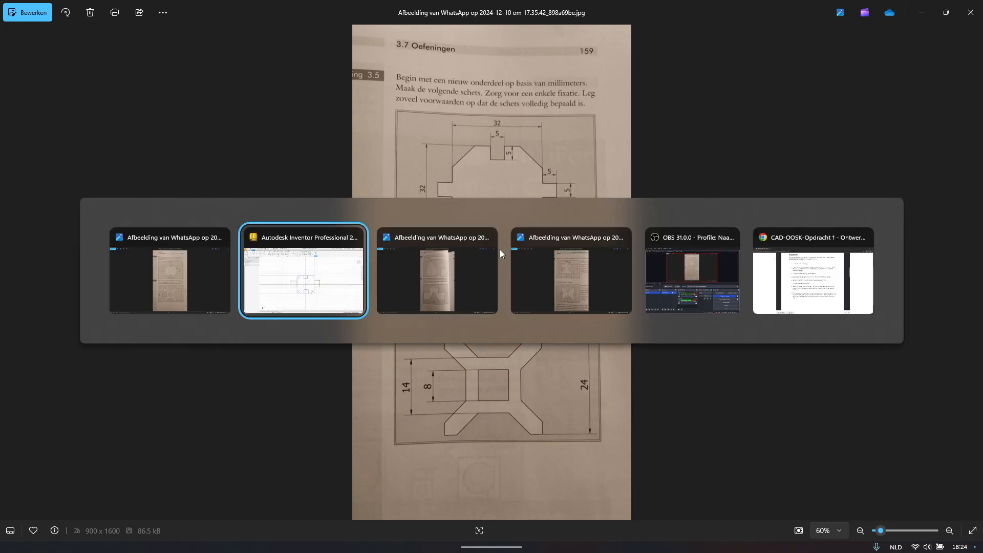
pyautogui.press('d')
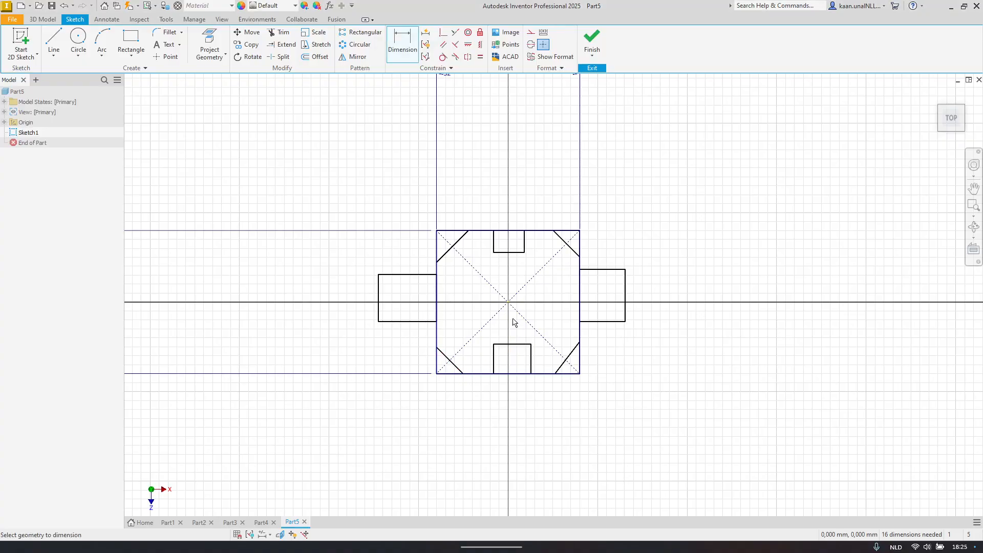
pyautogui.press('Escape')
pyautogui.scroll(-3, 509, 342)
pyautogui.scroll(2, 491, 318)
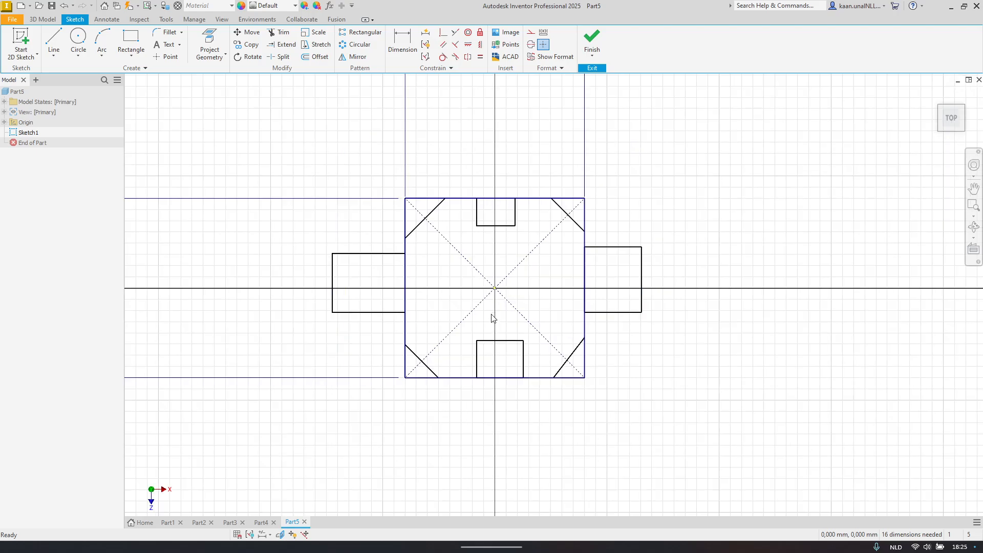
pyautogui.scroll(1, 493, 239)
pyautogui.scroll(3, 492, 241)
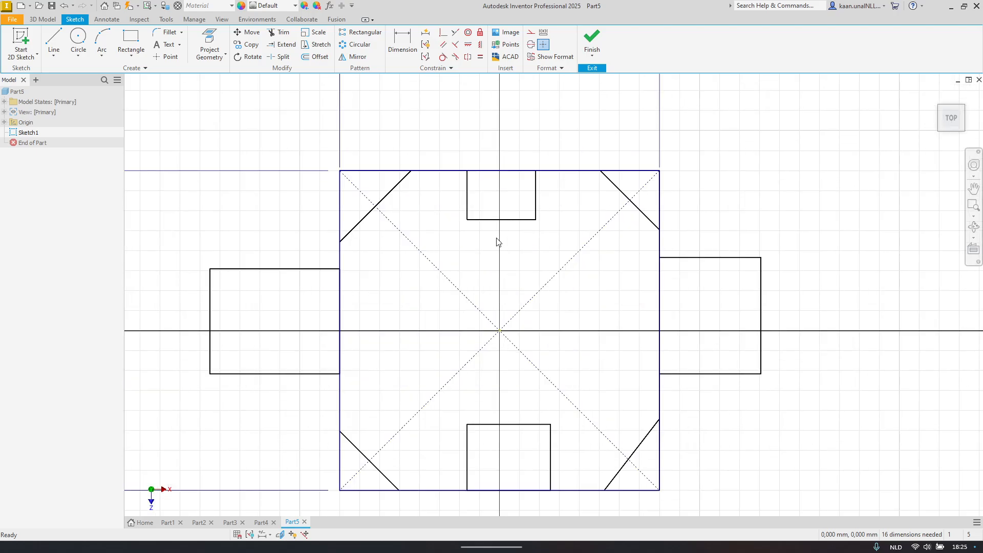
# Step: Check the exercise photo and align the midpoint of the right tab's outer edge with the origin using a horizontal constraint
pyautogui.hotkey('alt', 'Tab')
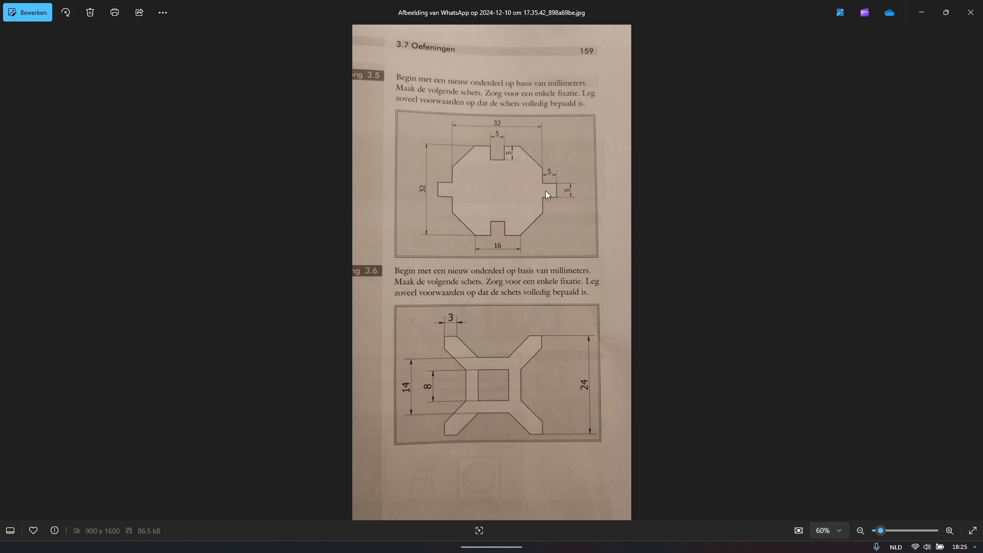
pyautogui.hotkey('alt', 'Tab')
pyautogui.moveTo(675, 245); pyautogui.dragTo(543, 225, button='middle')
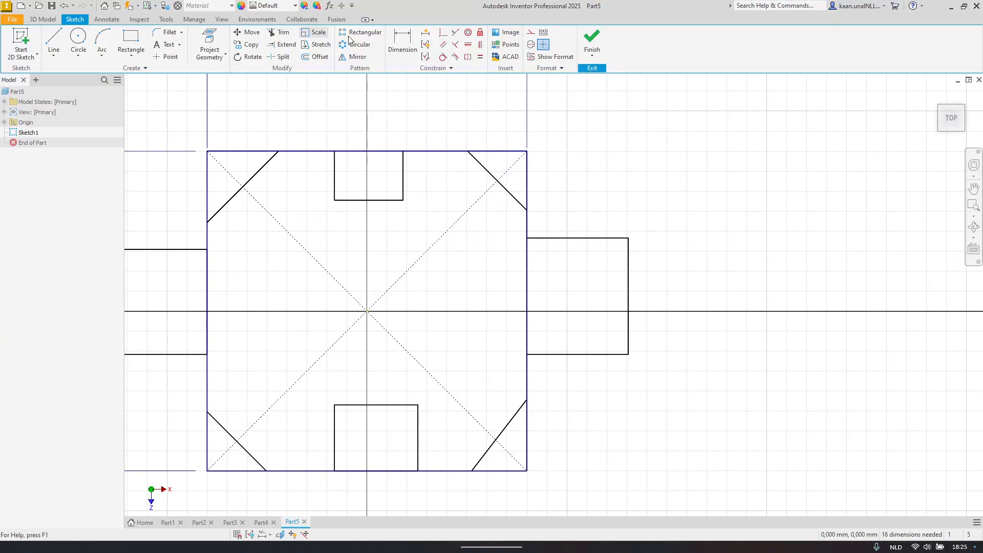
pyautogui.click(444, 34)
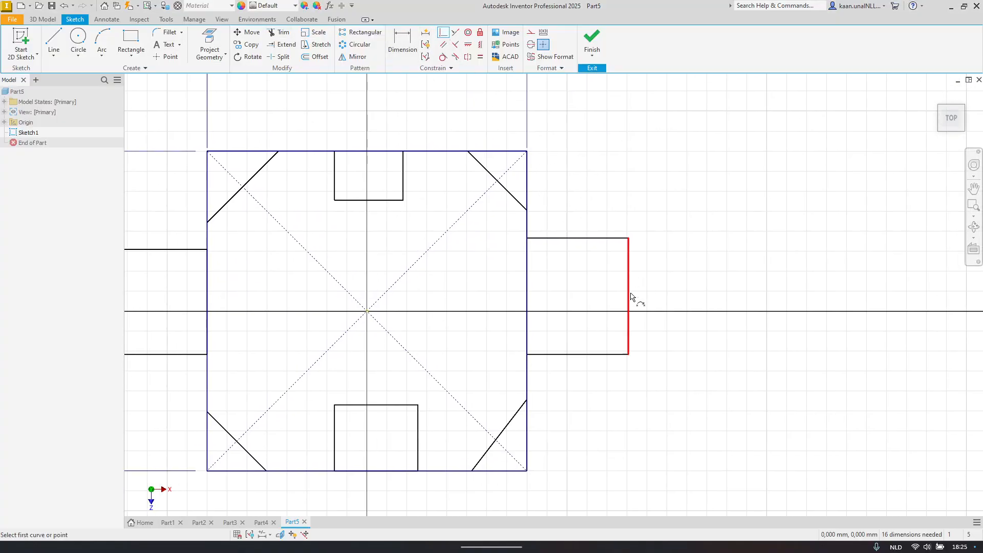
pyautogui.click(469, 45)
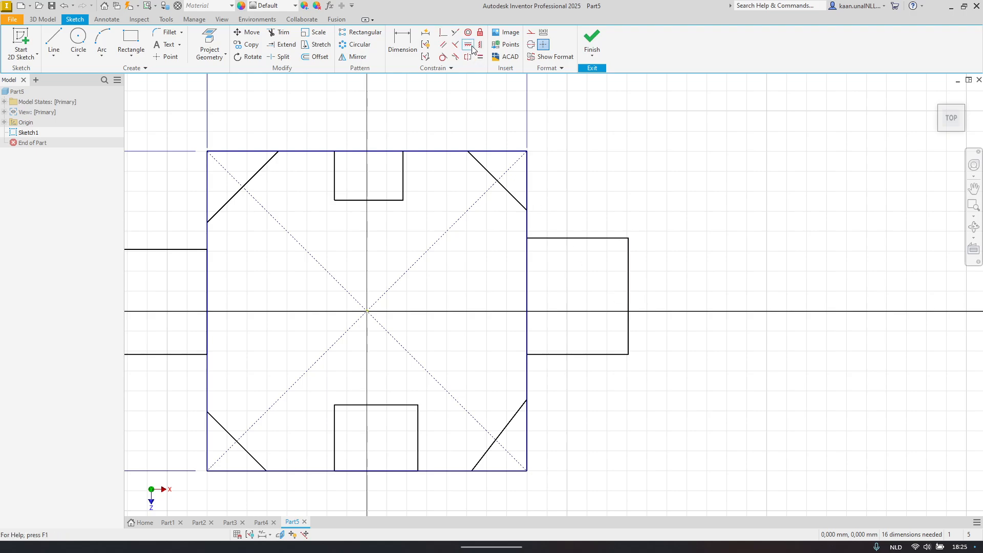
pyautogui.click(630, 297)
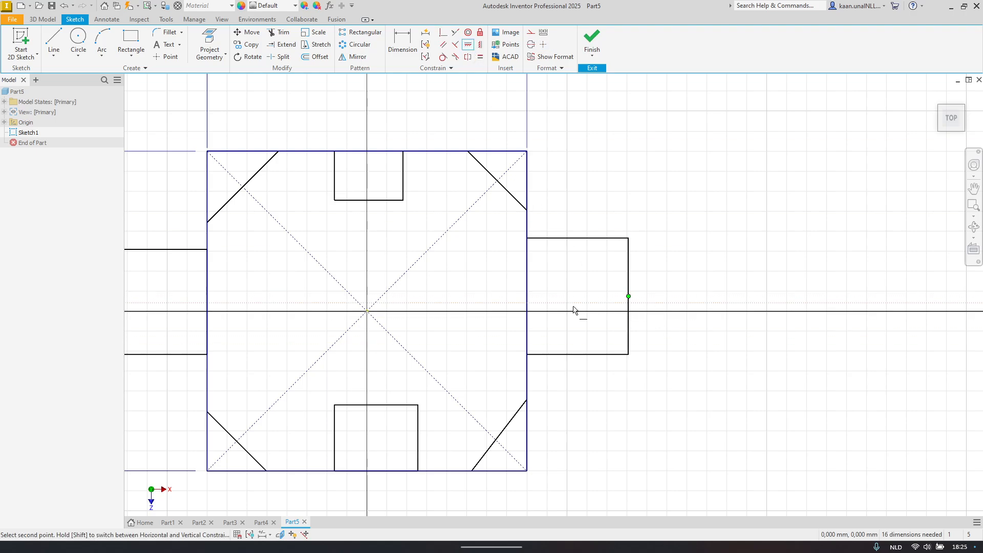
pyautogui.click(367, 311)
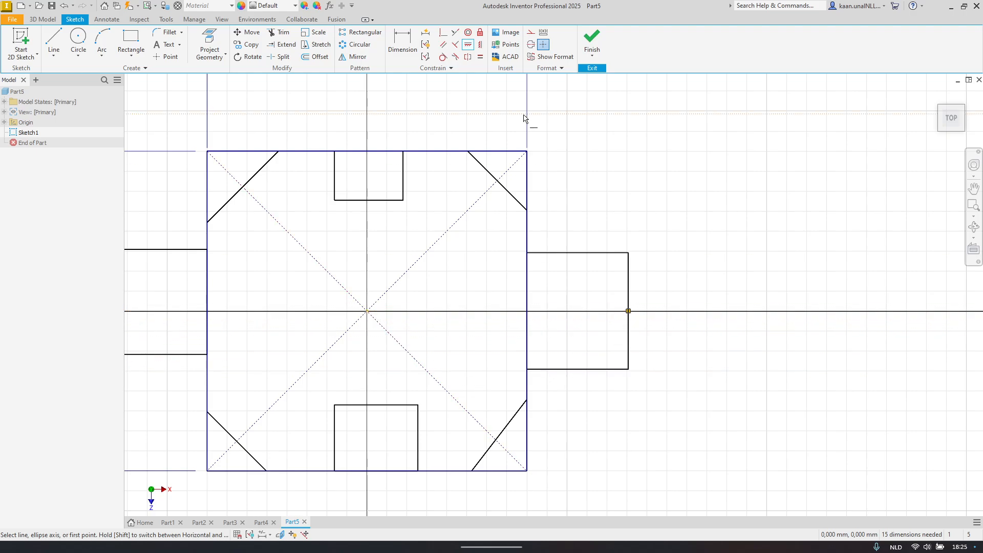
pyautogui.click(483, 45)
pyautogui.press('Escape')
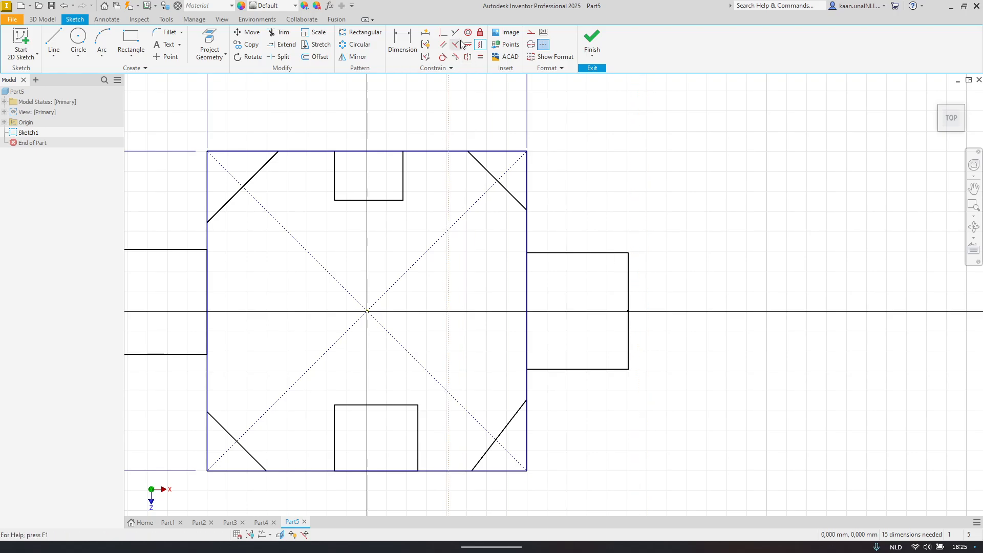
pyautogui.click(466, 47)
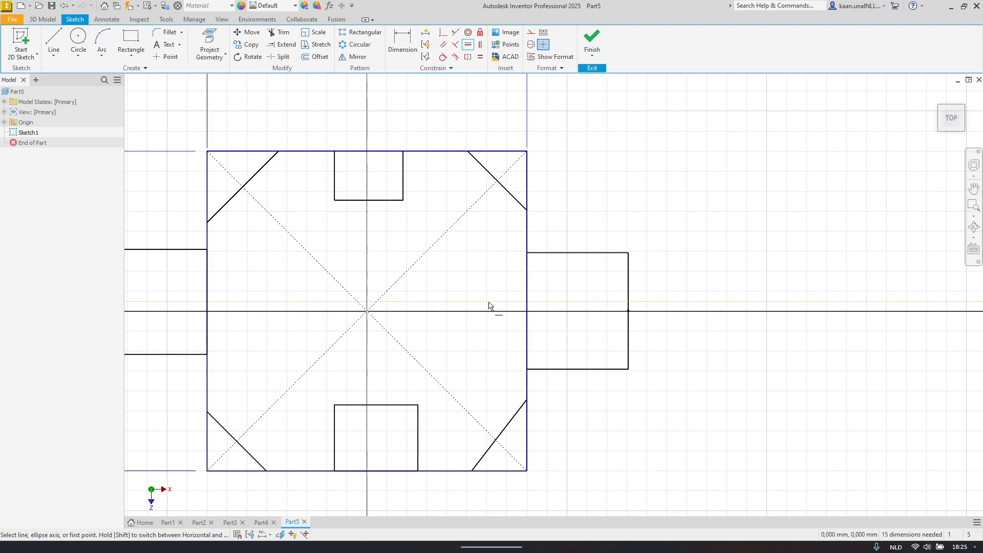
pyautogui.press('Escape')
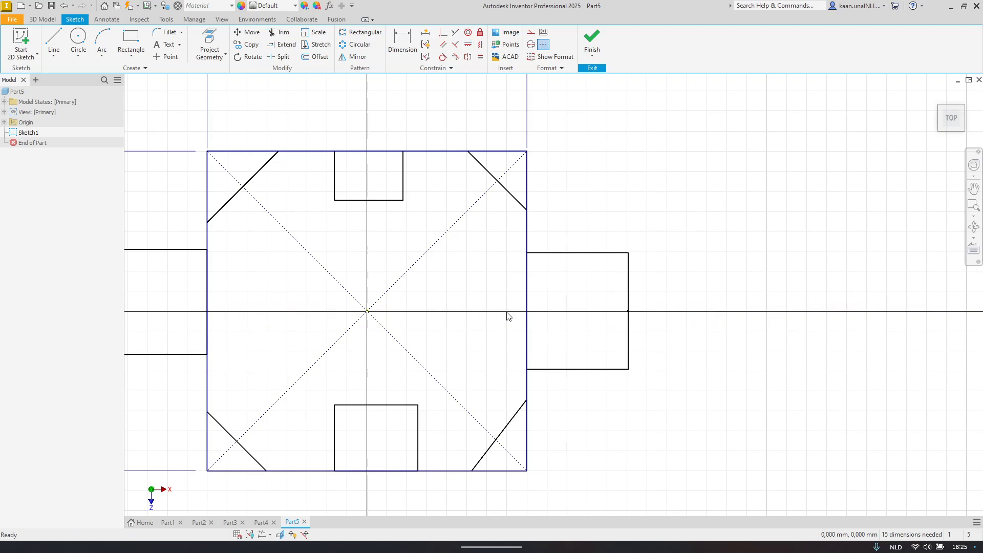
# Step: Try to align the midpoint of the left tab's outer edge with the origin using a horizontal constraint
pyautogui.moveTo(246, 212); pyautogui.dragTo(474, 212, button='middle')
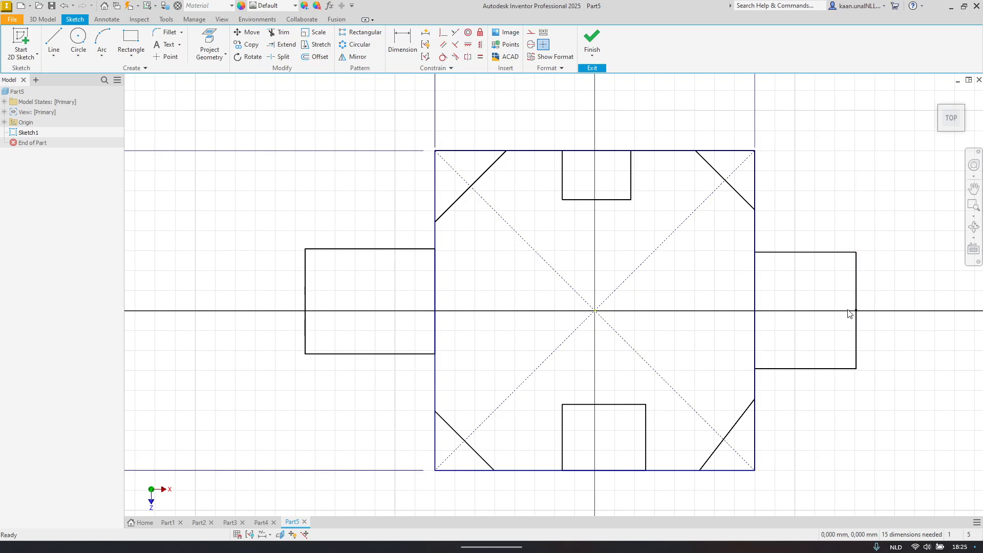
pyautogui.click(467, 46)
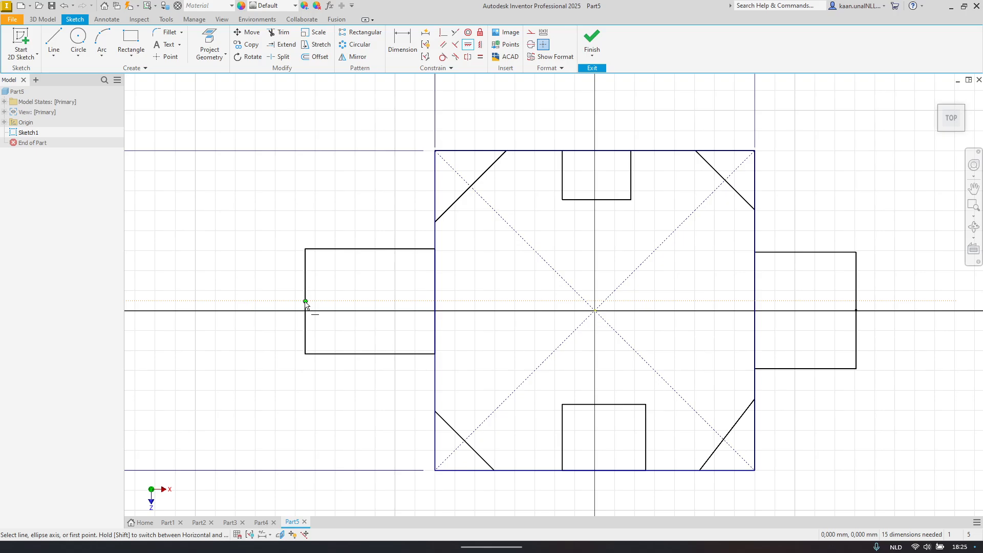
pyautogui.moveTo(305, 302)
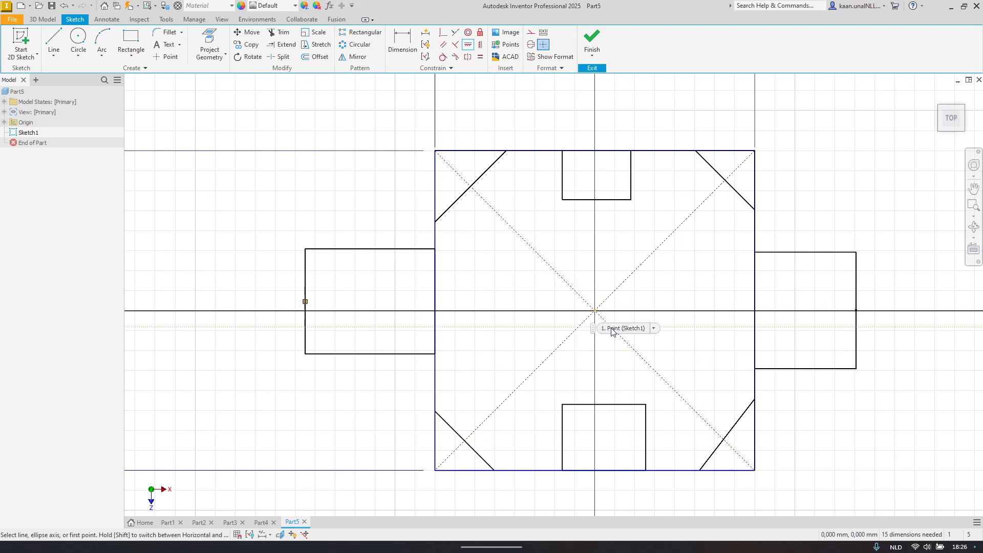
pyautogui.click(595, 311)
pyautogui.click(596, 313)
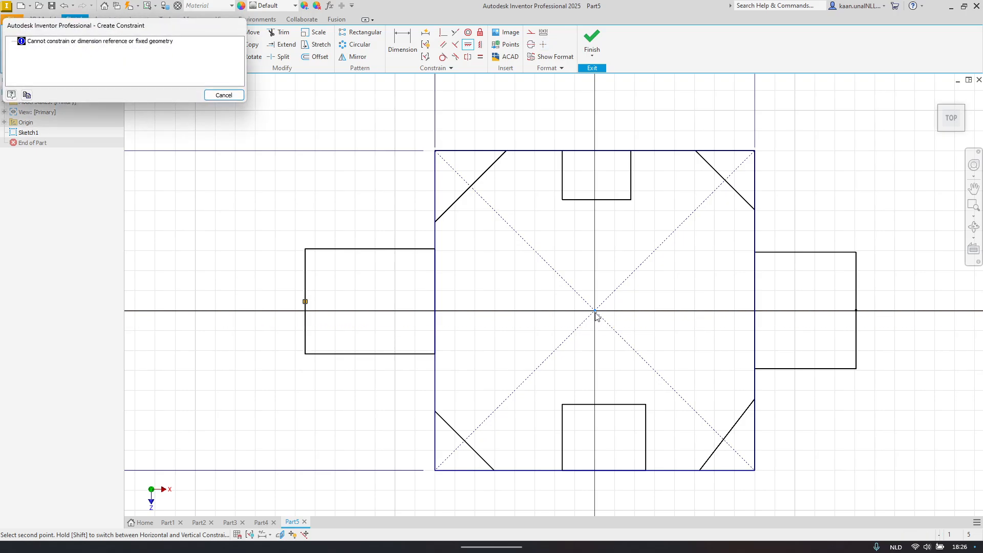
pyautogui.press('Escape')
pyautogui.press('Escape')
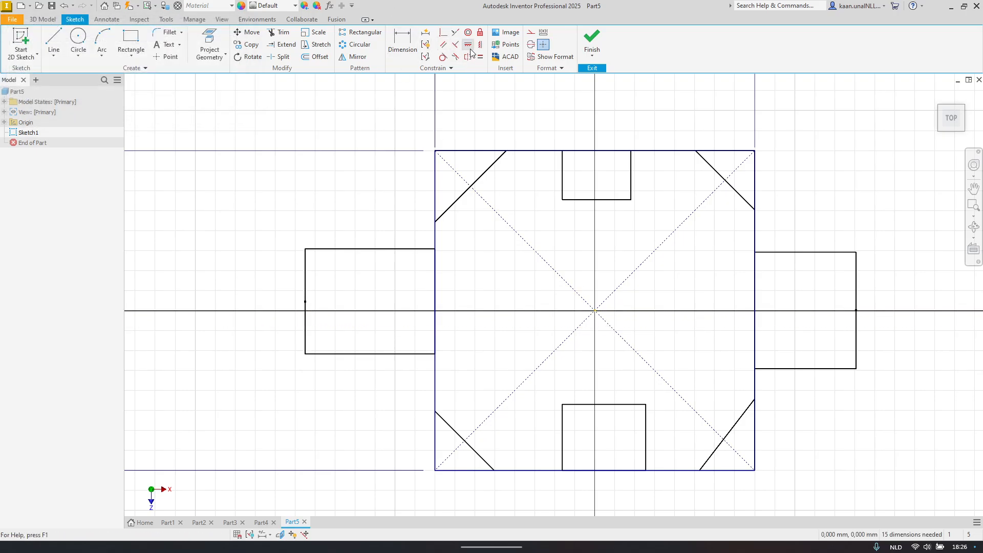
# Step: Apply a horizontal constraint between the origin and the midpoint of the left tab's outer edge, and check the exercise photo
pyautogui.click(468, 45)
pyautogui.click(595, 312)
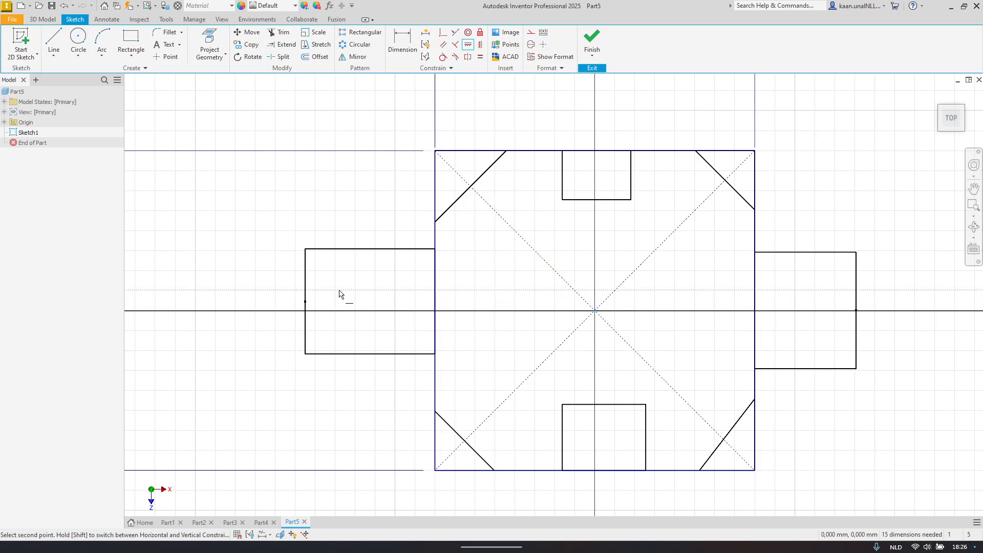
pyautogui.click(304, 303)
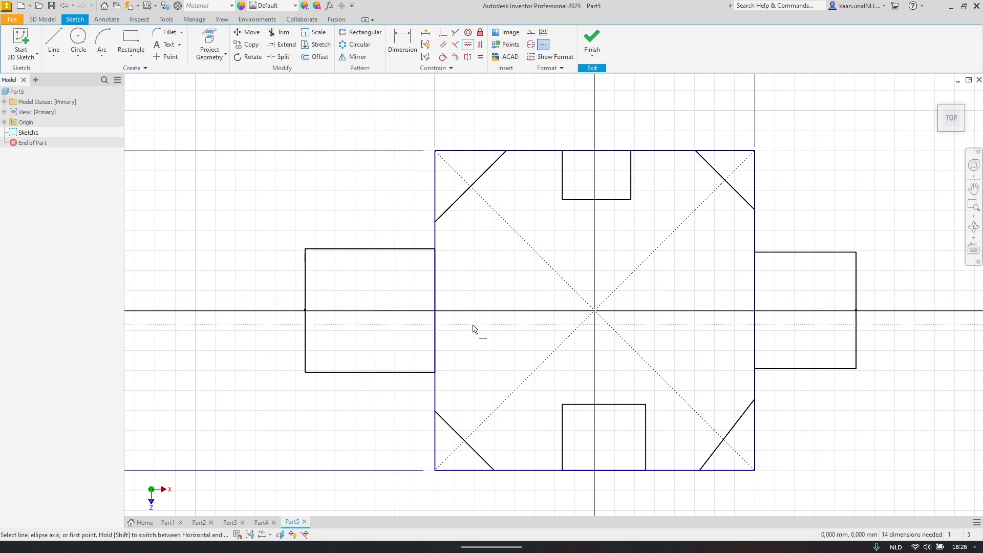
pyautogui.moveTo(377, 198); pyautogui.dragTo(279, 211, button='middle')
pyautogui.hotkey('alt', 'Tab')
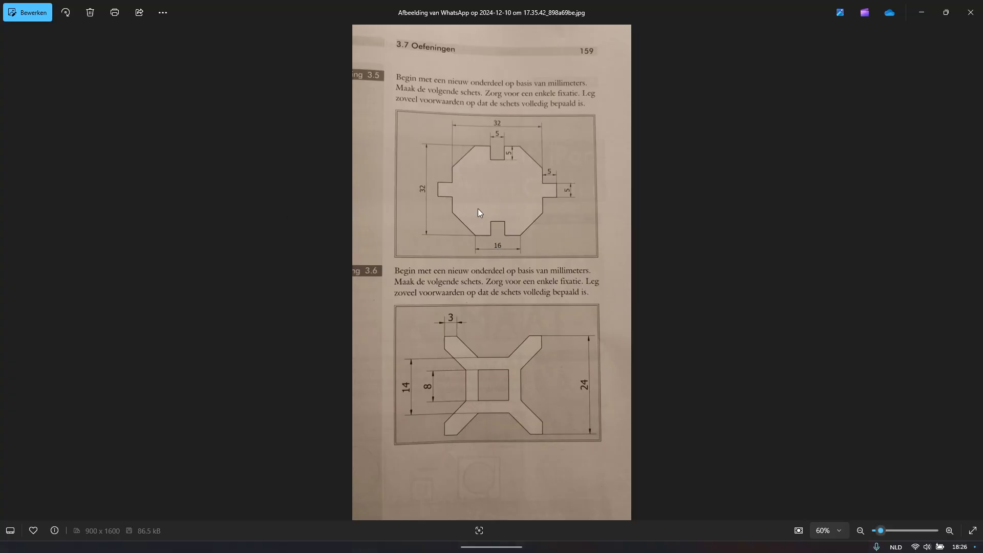
# Step: Dimension the right tab to 5 mm long and 5 mm high
pyautogui.hotkey('alt', 'Tab')
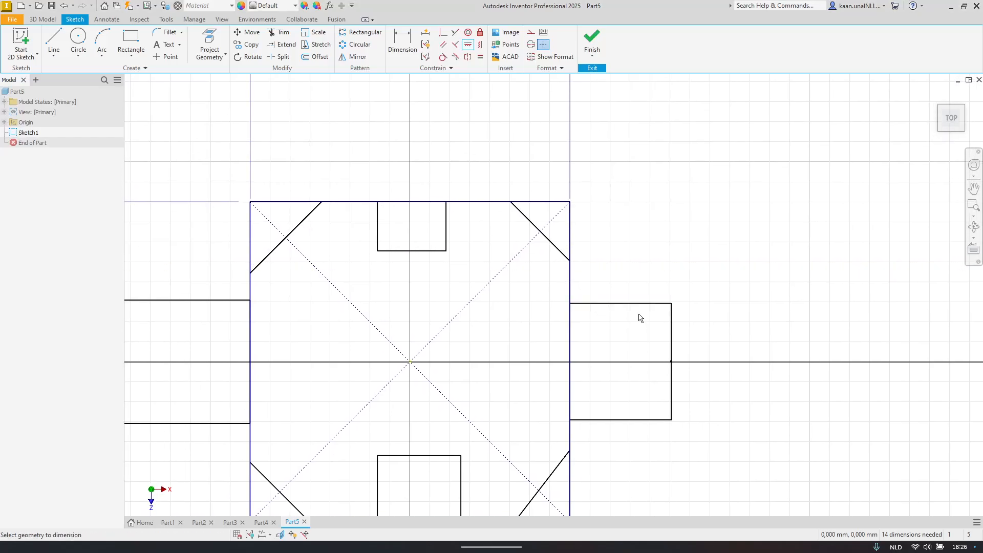
pyautogui.click(641, 304)
pyautogui.click(651, 187)
pyautogui.write('5')
pyautogui.press('Return')
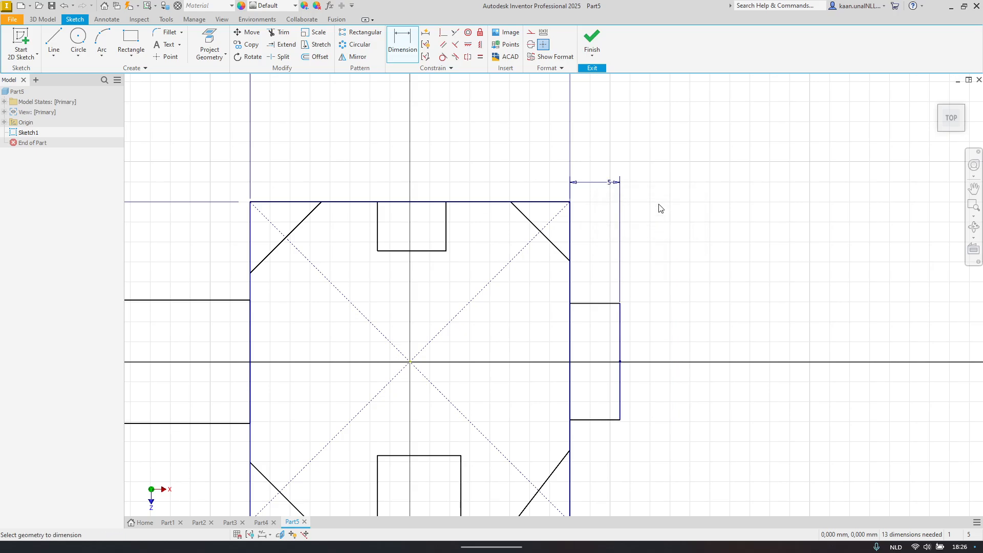
pyautogui.click(621, 323)
pyautogui.click(722, 332)
pyautogui.write('5')
pyautogui.press('Return')
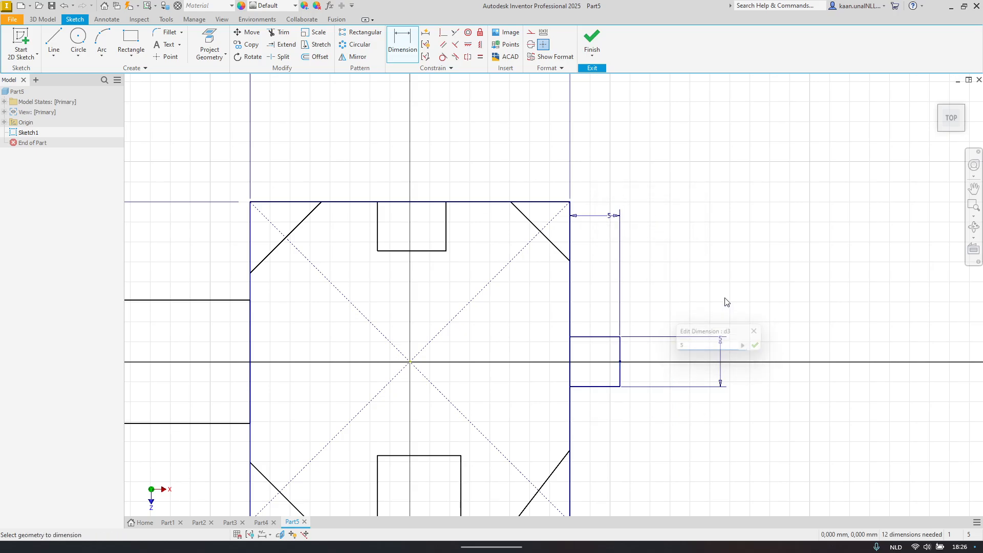
pyautogui.moveTo(553, 269); pyautogui.dragTo(795, 198, button='middle')
pyautogui.moveTo(506, 230)
pyautogui.mouseDown(button='middle')
pyautogui.moveTo(340, 235)
pyautogui.moveTo(335, 255)
pyautogui.mouseUp(button='middle')
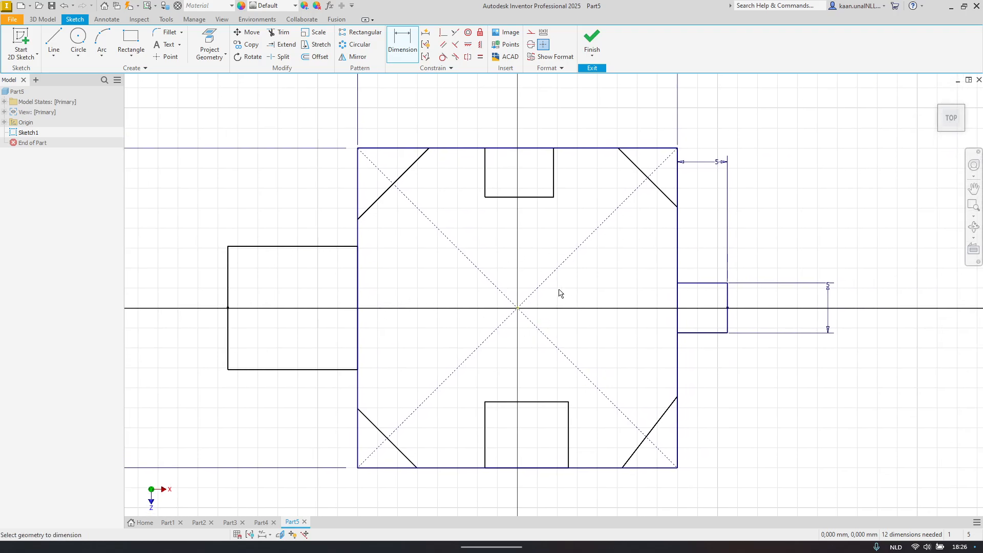
pyautogui.hotkey('alt', 'Tab')
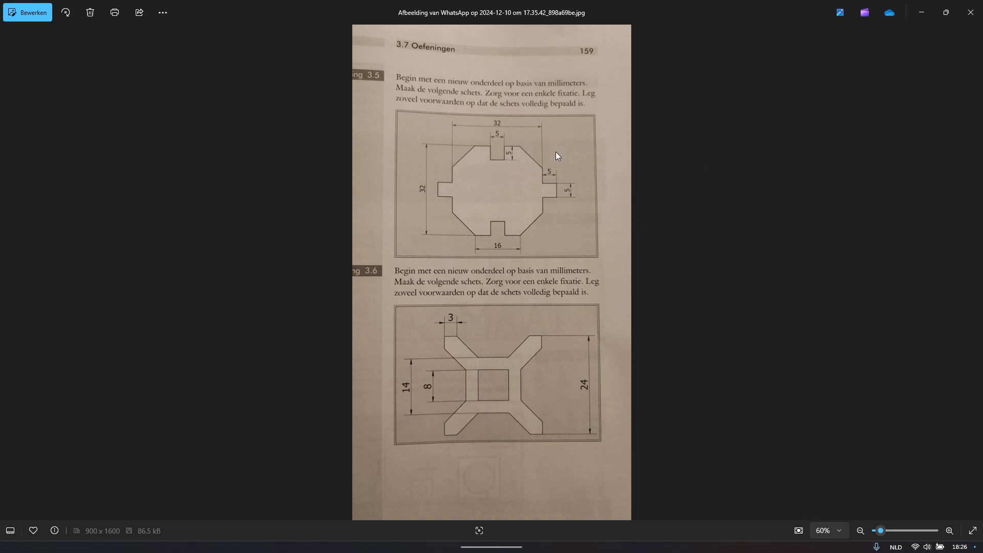
pyautogui.hotkey('alt', 'Tab')
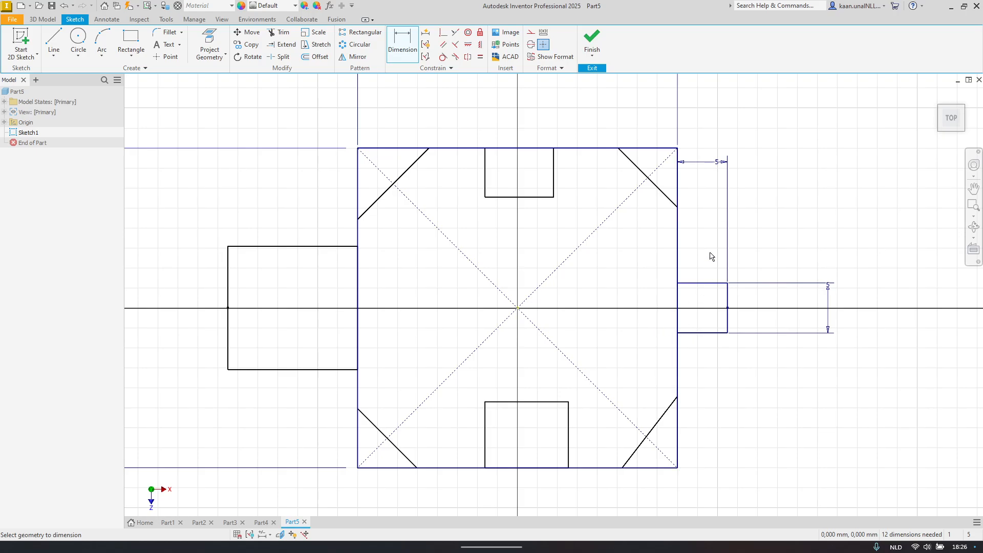
pyautogui.click(279, 247)
pyautogui.click(307, 183)
pyautogui.press('Escape')
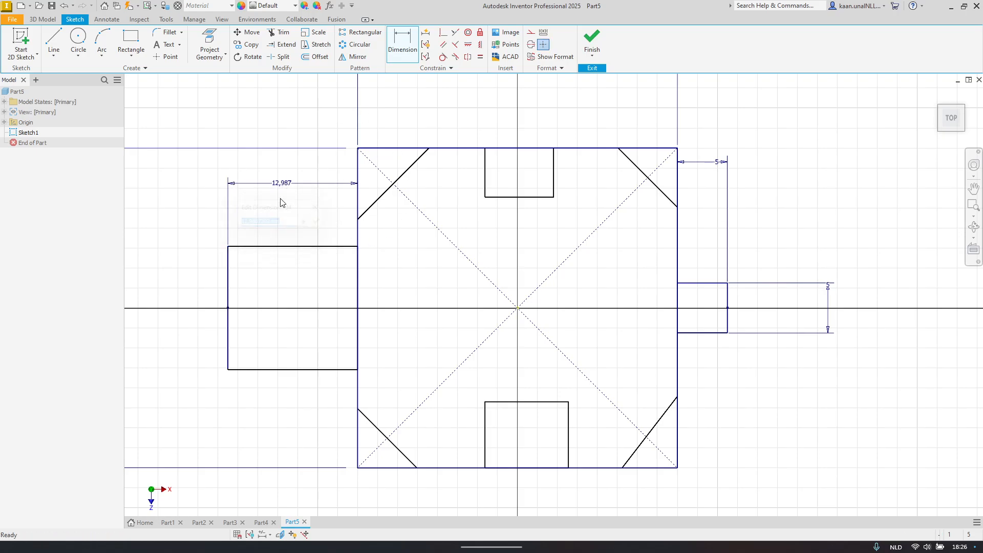
pyautogui.press('Escape')
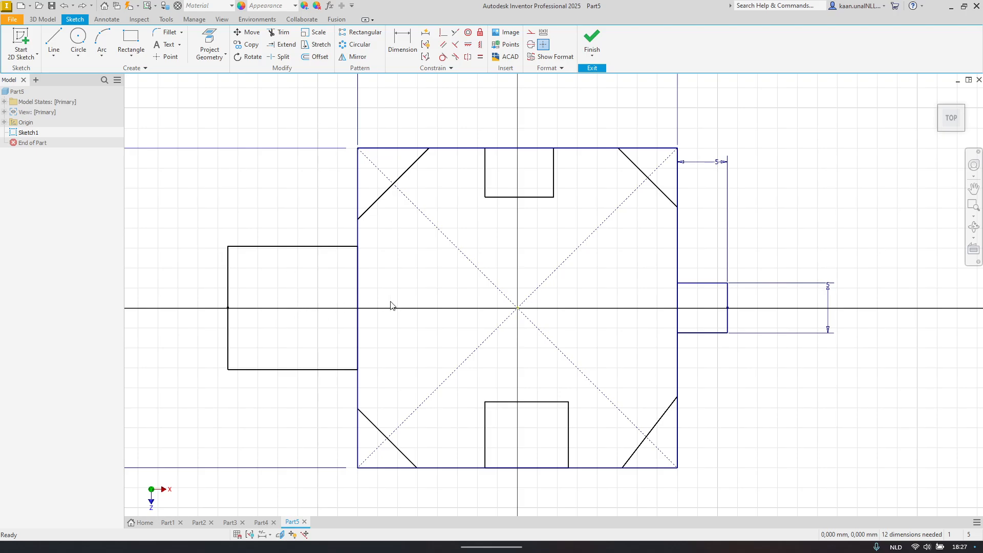
# Step: Apply equal constraints so the left tab's top edge and outer edge match those of the right tab
pyautogui.click(480, 56)
pyautogui.click(711, 283)
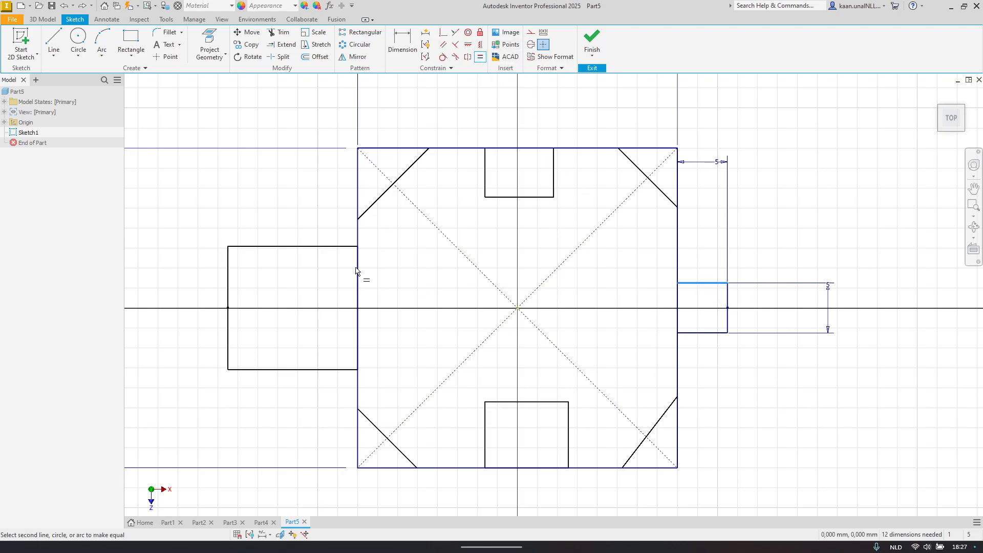
pyautogui.click(324, 247)
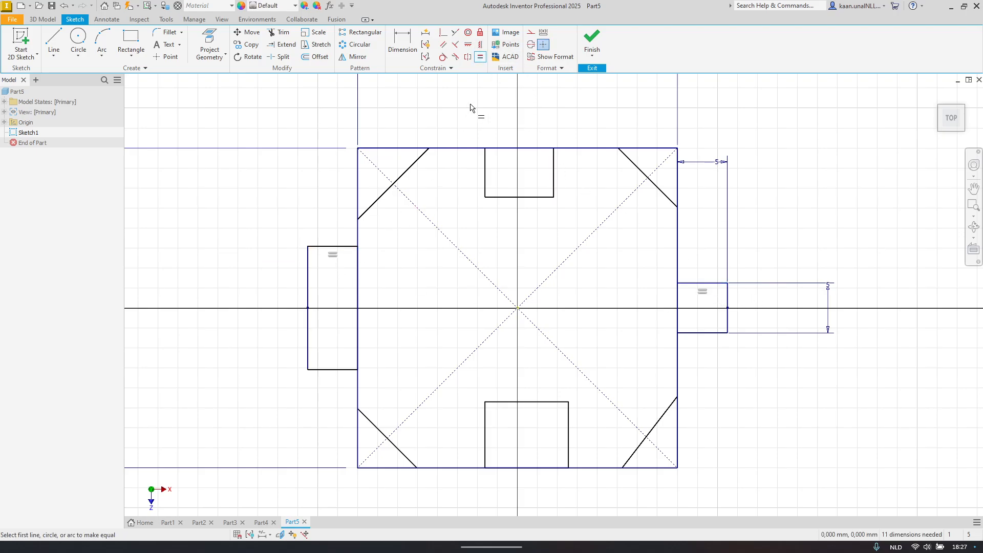
pyautogui.click(727, 315)
pyautogui.click(308, 294)
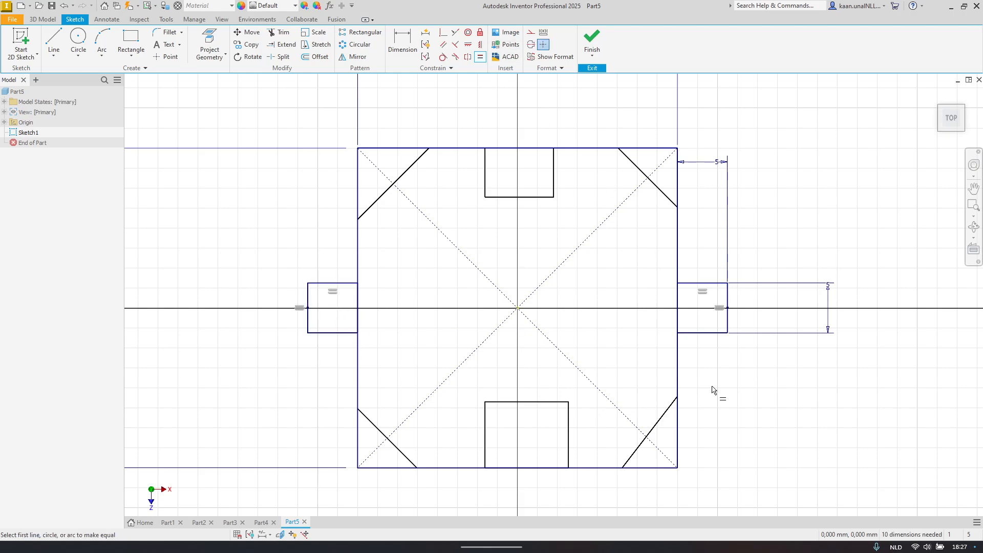
# Step: Dimension the top notch to 5 mm deep and 5 mm wide
pyautogui.moveTo(529, 270)
pyautogui.mouseDown(button='middle')
pyautogui.moveTo(470, 253)
pyautogui.moveTo(444, 309)
pyautogui.mouseUp(button='middle')
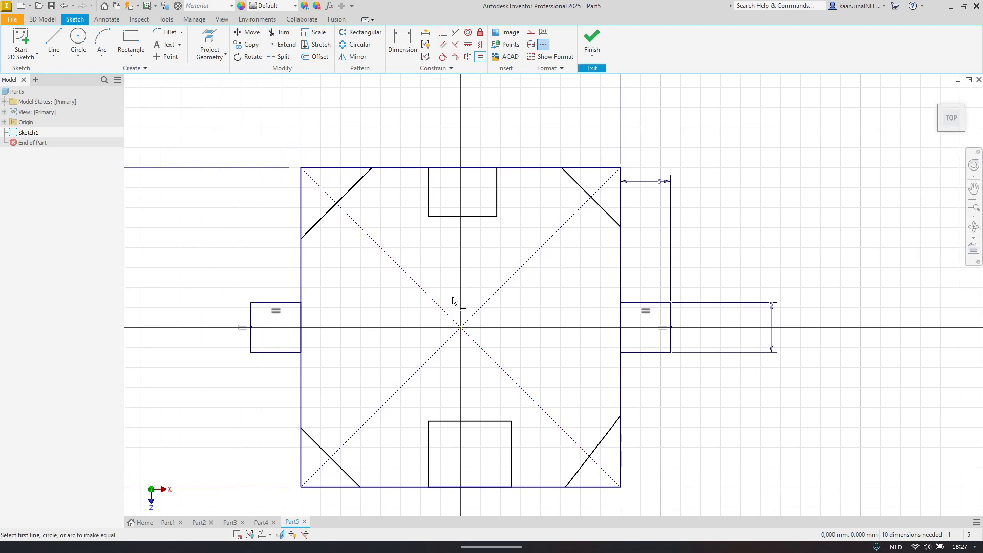
pyautogui.press('d')
pyautogui.click(429, 199)
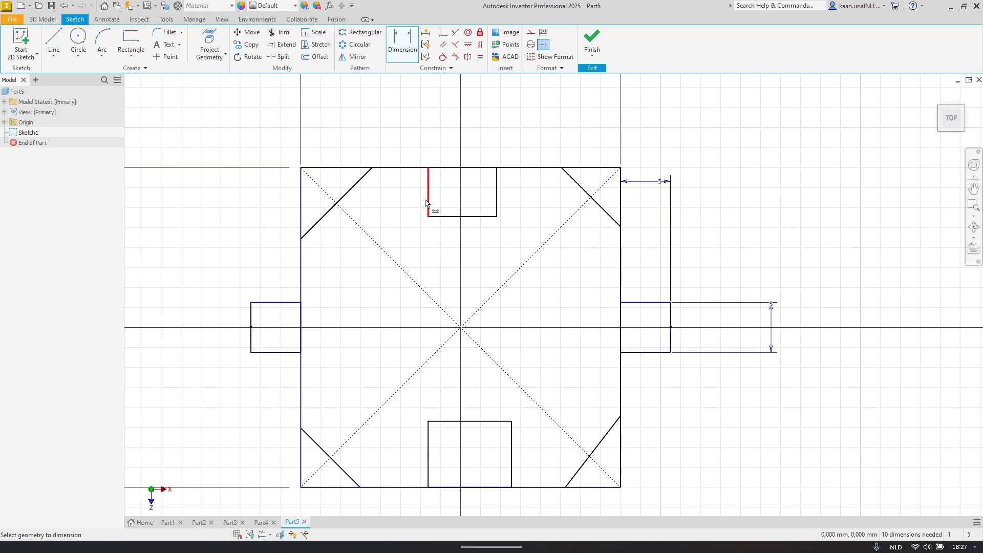
pyautogui.moveTo(399, 125); pyautogui.dragTo(469, 190, button='middle')
pyautogui.click(472, 184)
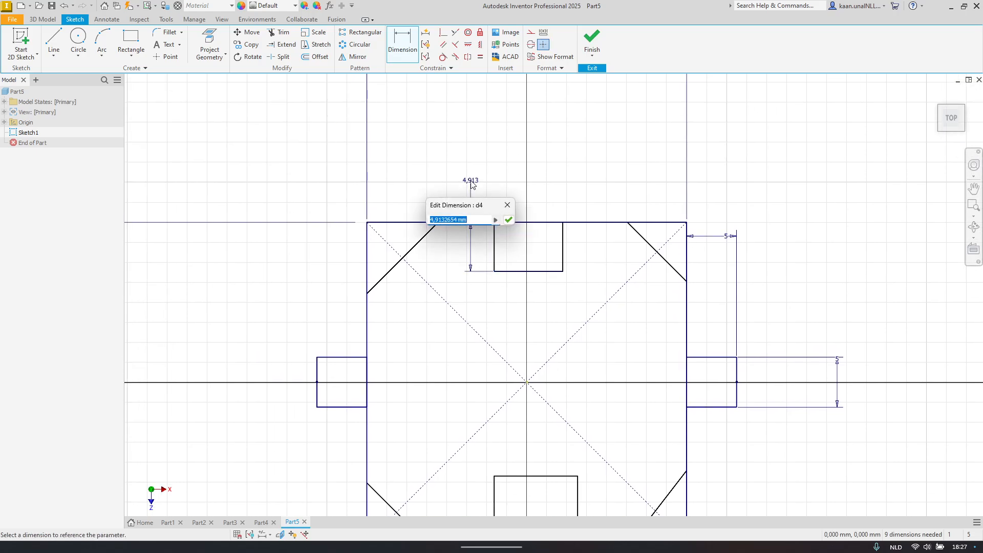
pyautogui.write('5')
pyautogui.press('Return')
pyautogui.click(528, 272)
pyautogui.click(490, 146)
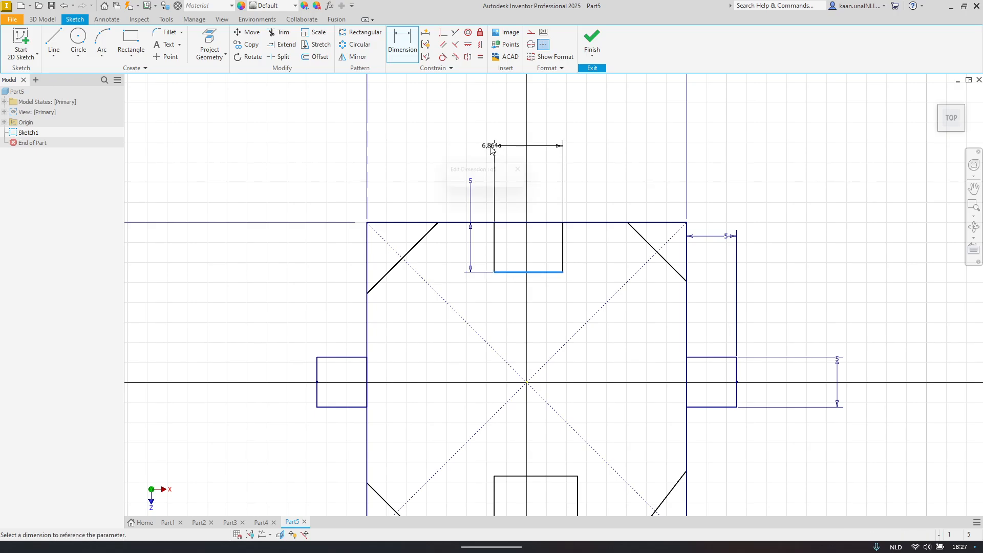
pyautogui.write('5')
pyautogui.press('Return')
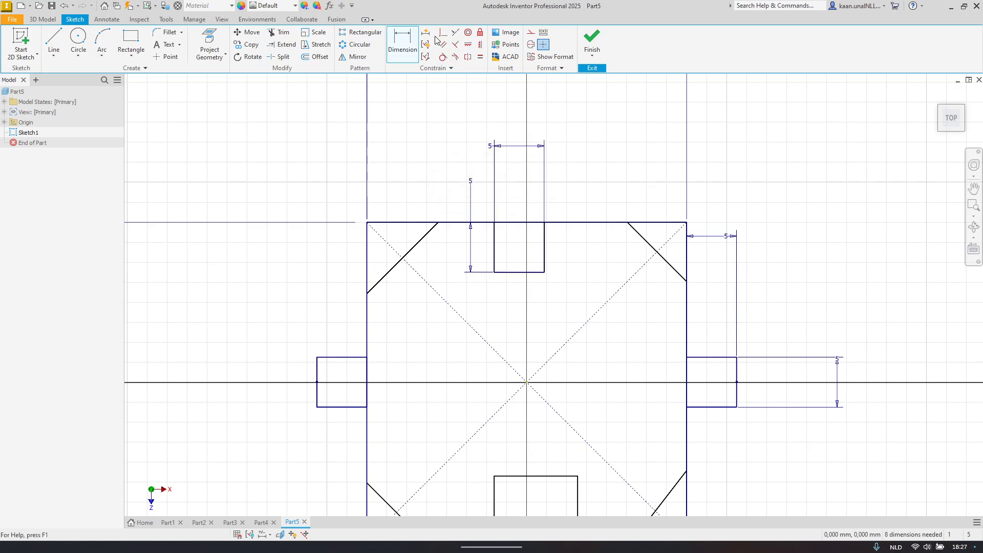
# Step: Align the midpoints of the top and bottom notches' inner edges with the origin using vertical constraints
pyautogui.click(443, 32)
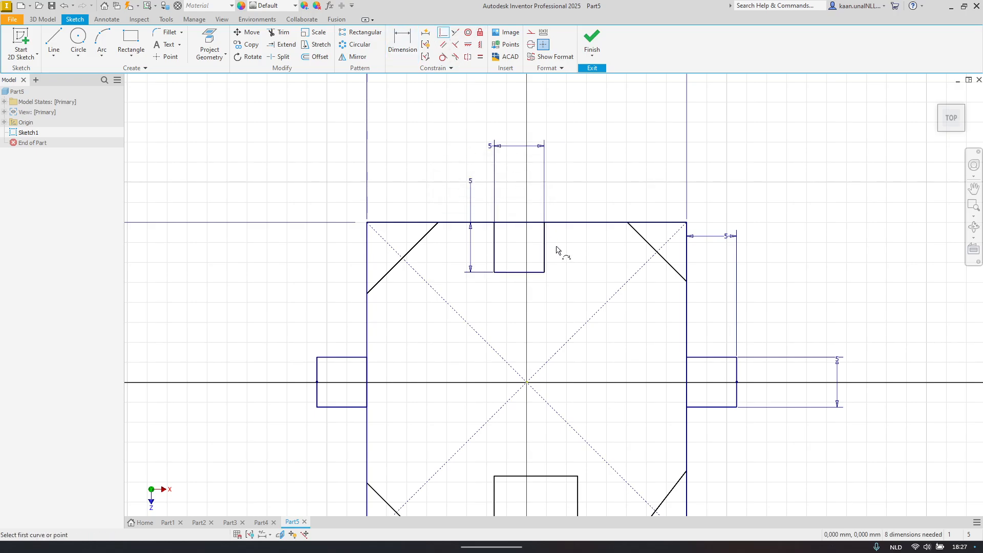
pyautogui.click(480, 45)
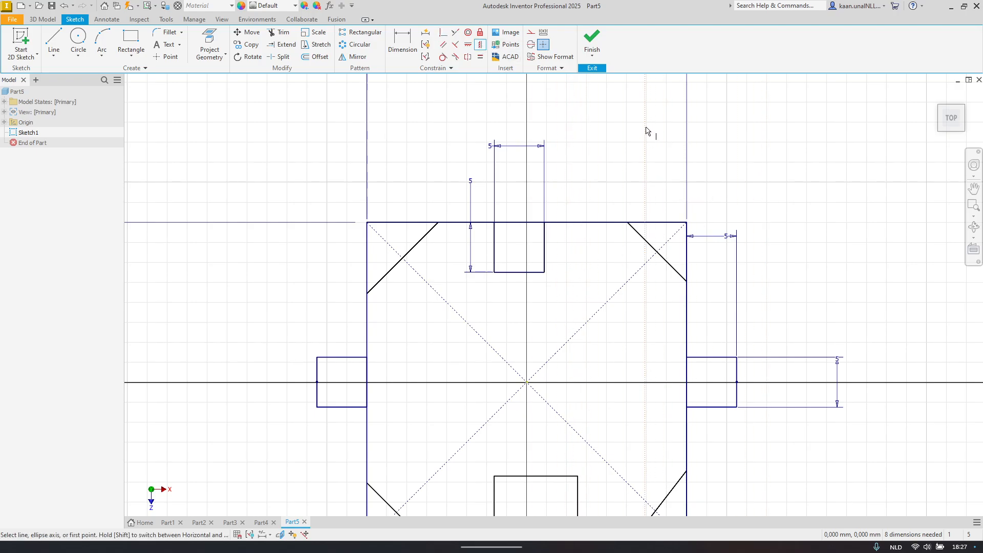
pyautogui.click(520, 273)
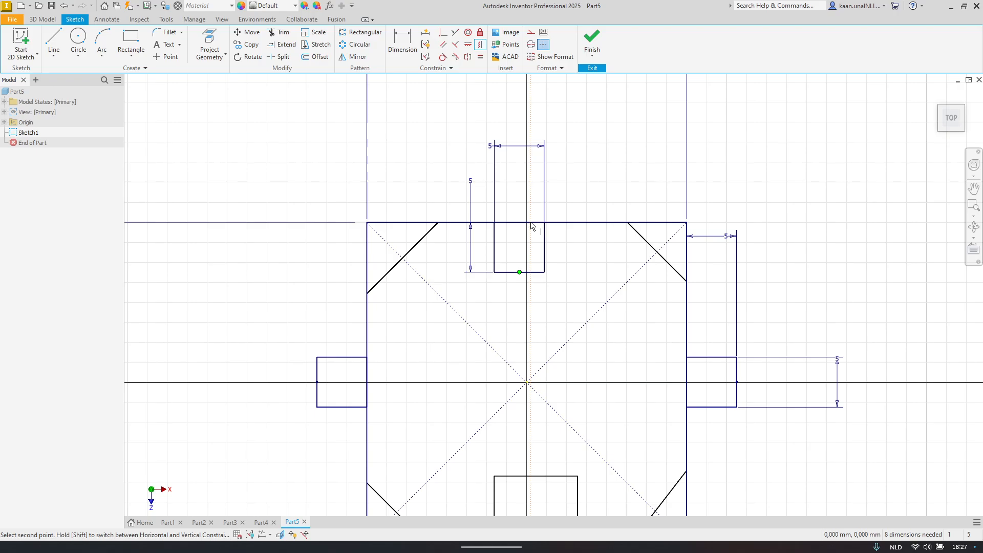
pyautogui.click(526, 383)
pyautogui.moveTo(540, 313); pyautogui.dragTo(517, 180, button='middle')
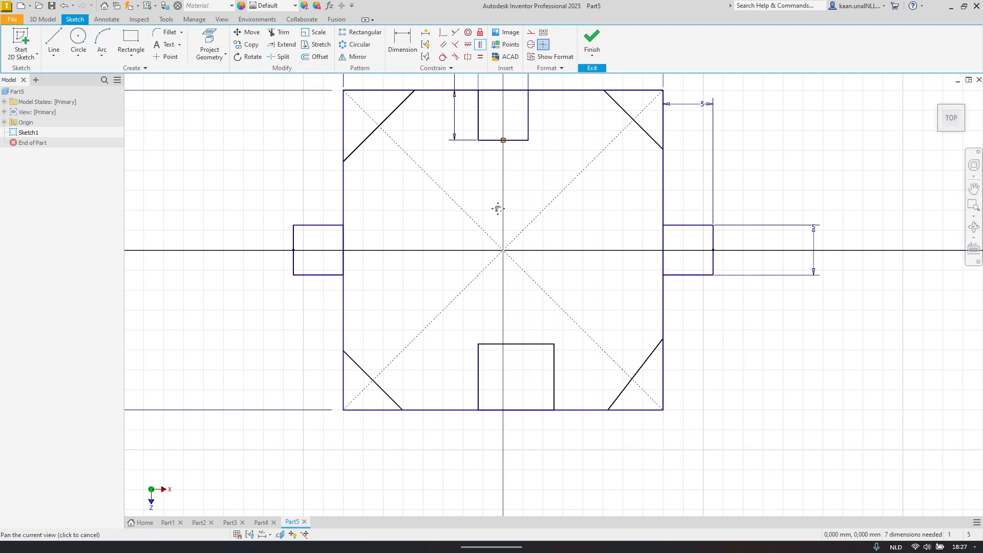
pyautogui.click(517, 343)
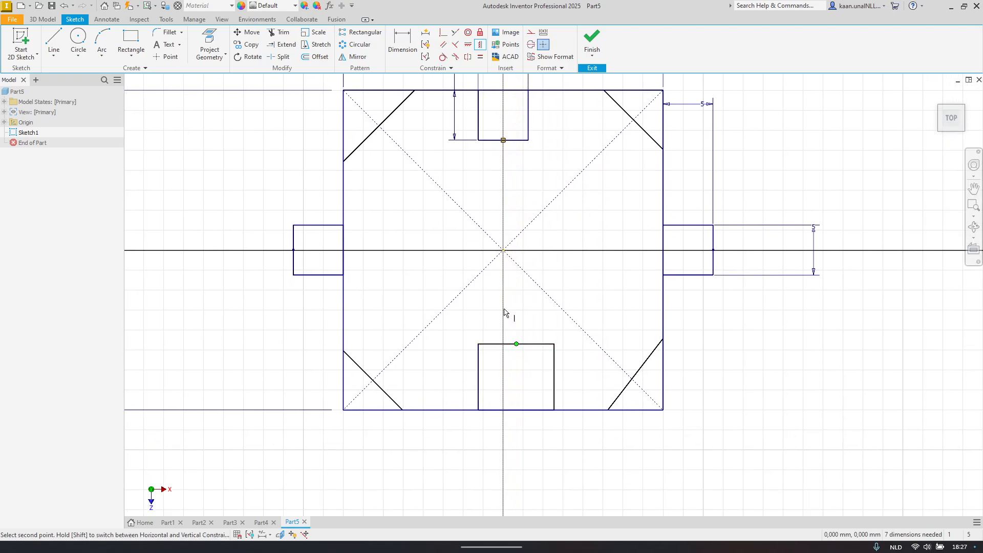
pyautogui.click(503, 250)
pyautogui.moveTo(524, 284); pyautogui.dragTo(523, 318, button='middle')
pyautogui.moveTo(522, 274); pyautogui.dragTo(540, 308, button='middle')
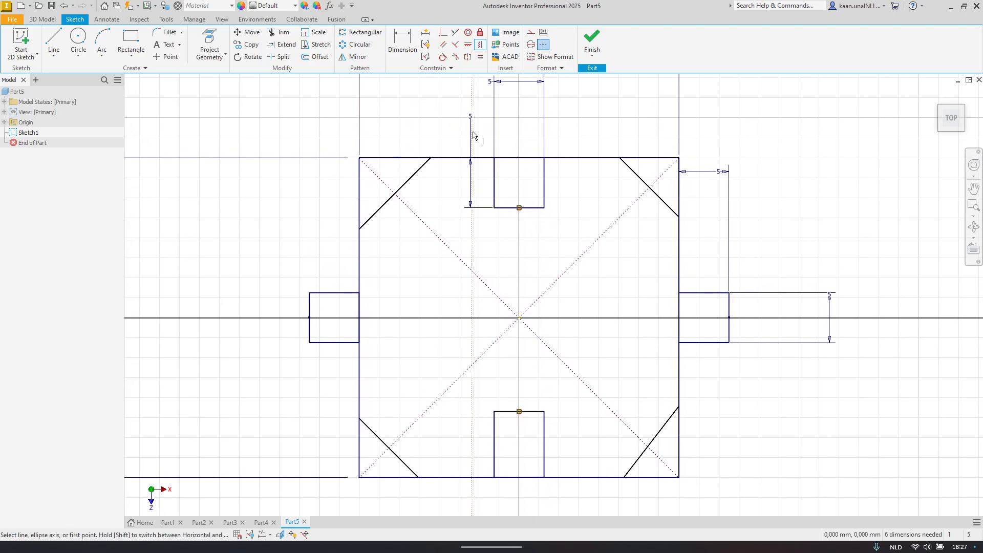
# Step: Try to apply an equal constraint between the inner edges of the top and bottom notches
pyautogui.click(480, 57)
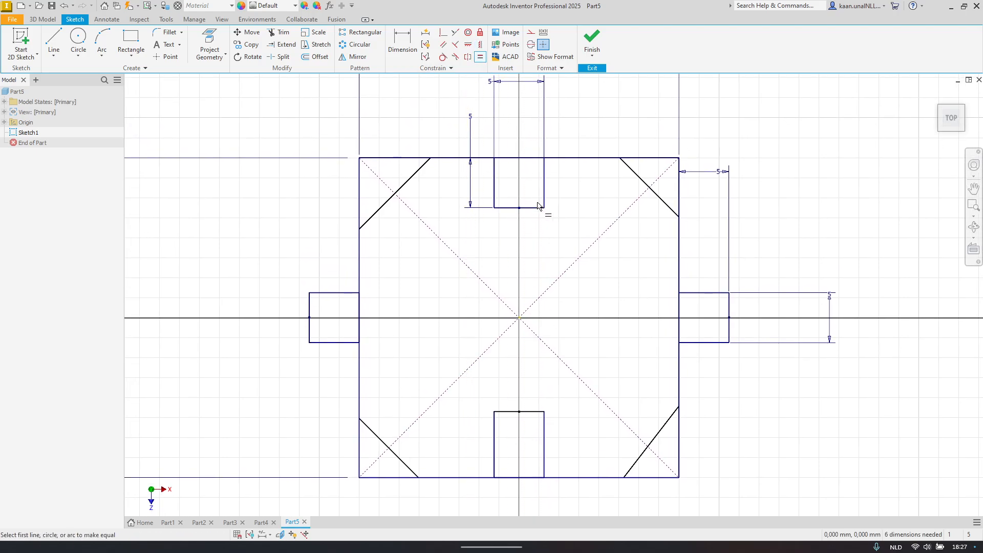
pyautogui.click(538, 208)
pyautogui.click(526, 412)
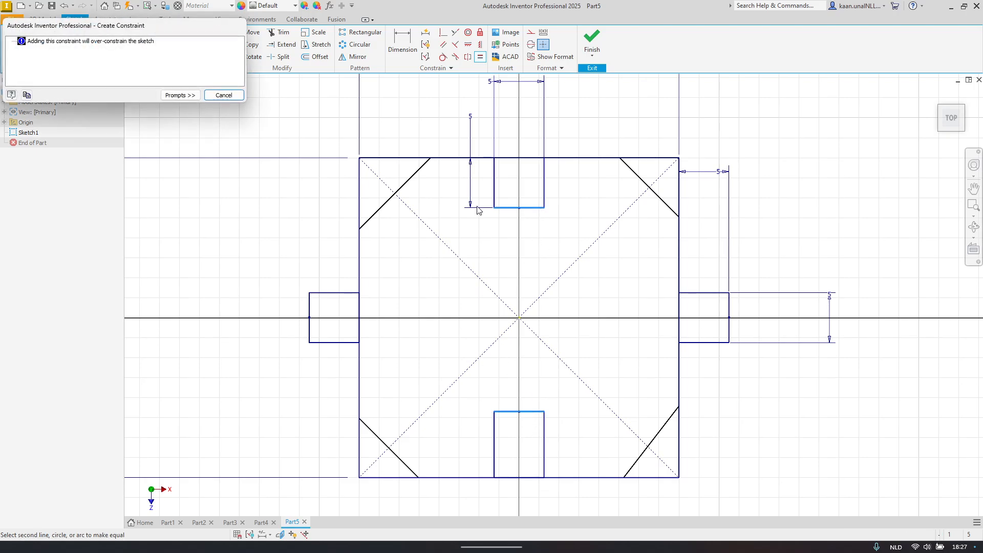
pyautogui.press('Escape')
# Step: Make the bottom notch as deep as the top one with an equal constraint between their left sides
pyautogui.click(481, 57)
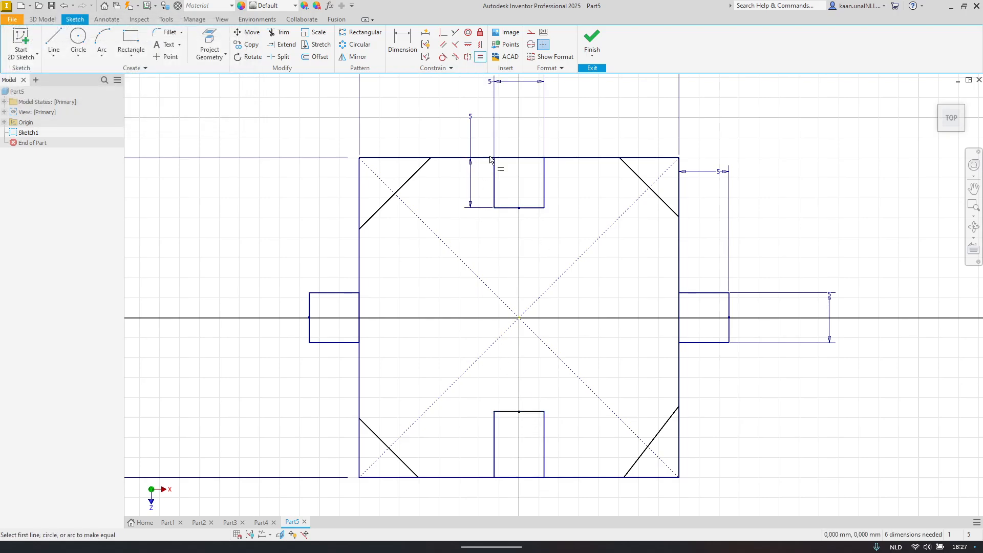
pyautogui.click(495, 186)
pyautogui.click(496, 464)
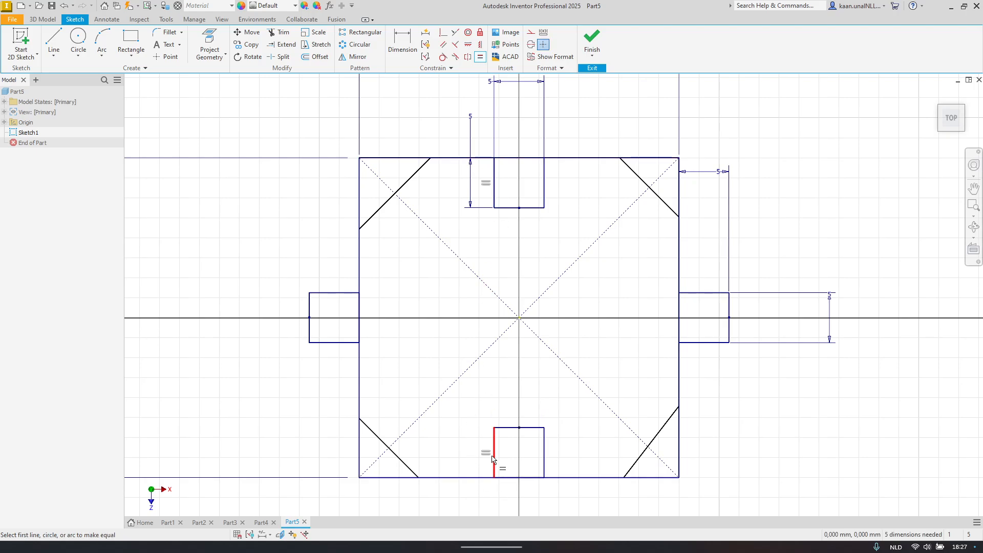
pyautogui.moveTo(525, 322)
pyautogui.mouseDown(button='middle')
pyautogui.moveTo(509, 341)
pyautogui.moveTo(507, 249)
pyautogui.moveTo(533, 243)
pyautogui.mouseUp(button='middle')
pyautogui.press('Escape')
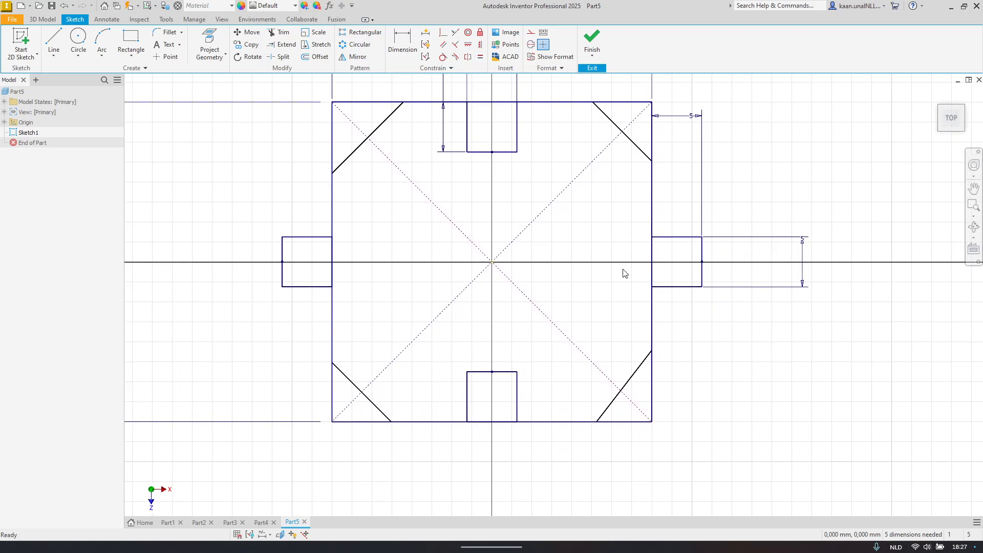
# Step: Check the exercise photo and try to trim the outline segment across the top notch's opening
pyautogui.hotkey('alt', 'Tab')
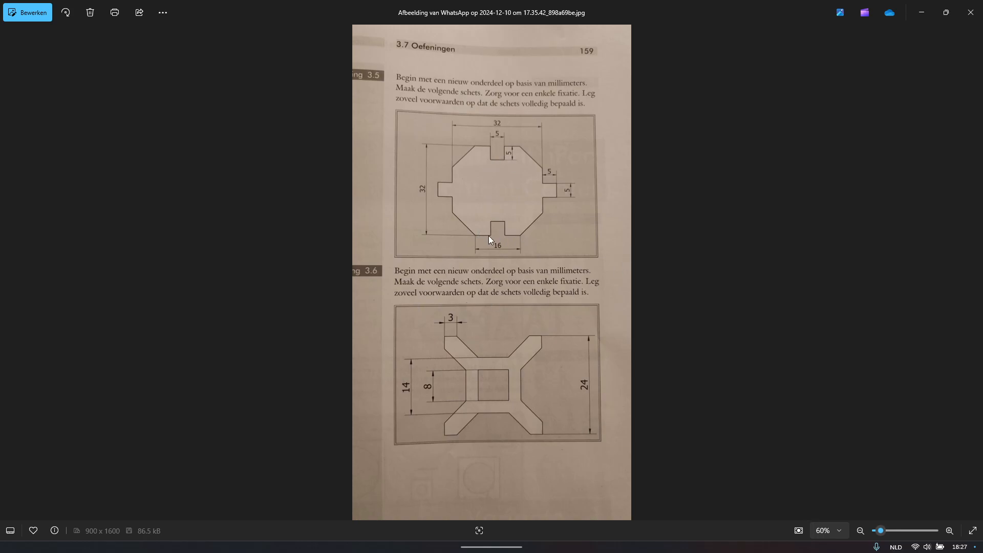
pyautogui.hotkey('alt', 'Tab')
pyautogui.moveTo(511, 116); pyautogui.dragTo(507, 178, button='middle')
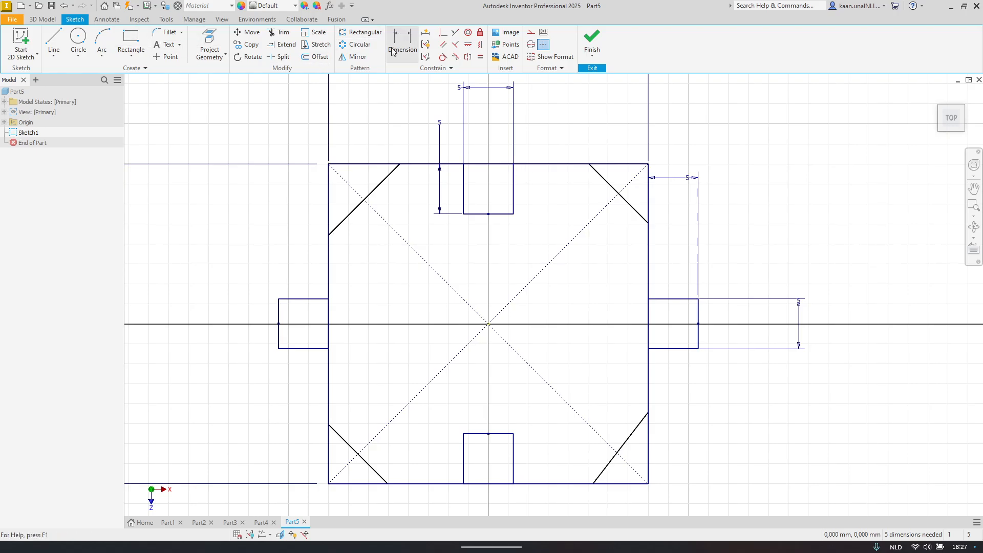
pyautogui.press('x')
pyautogui.click(484, 165)
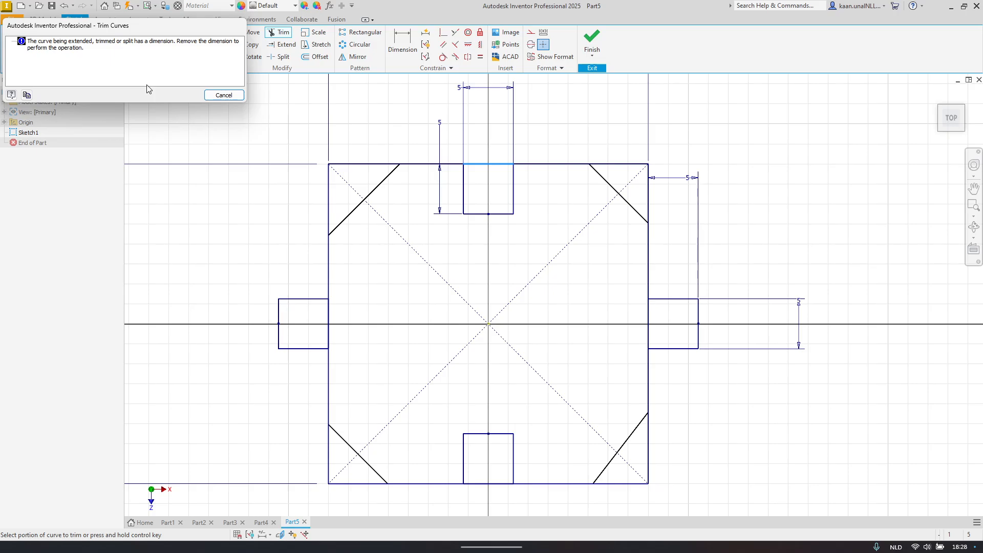
pyautogui.press('Escape')
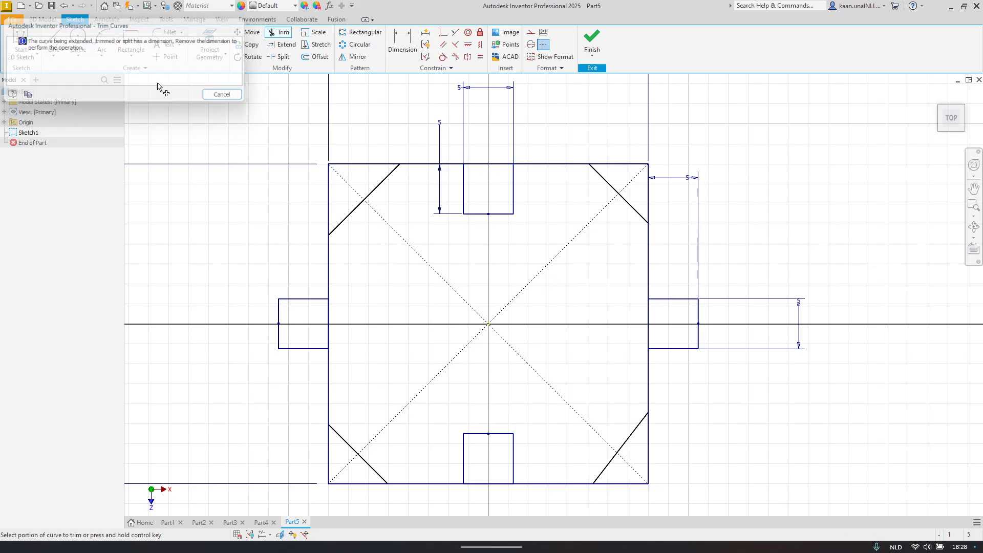
# Step: Delete the 5 mm width dimension of the top notch
pyautogui.moveTo(368, 119); pyautogui.dragTo(402, 216, button='middle')
pyautogui.press('Escape')
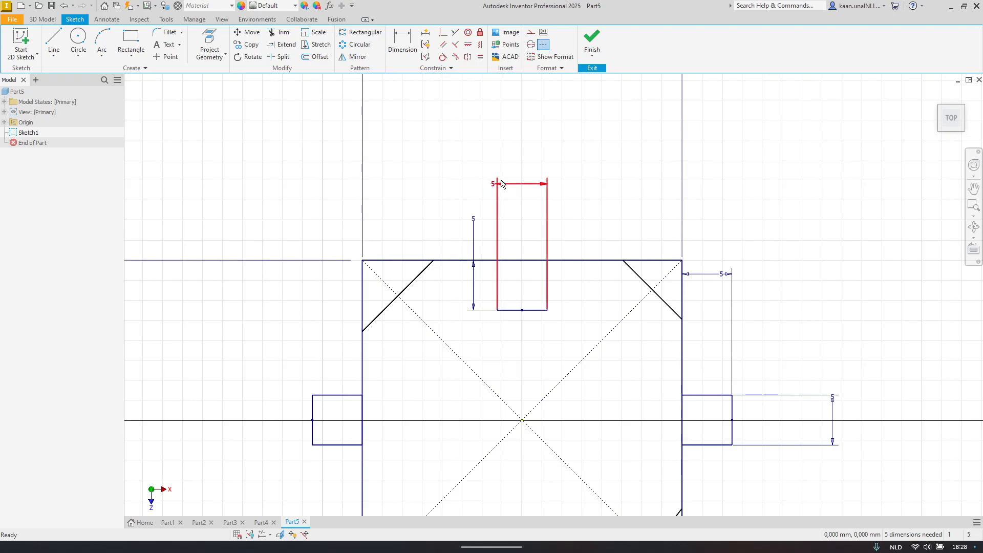
pyautogui.click(502, 184)
pyautogui.press('Delete')
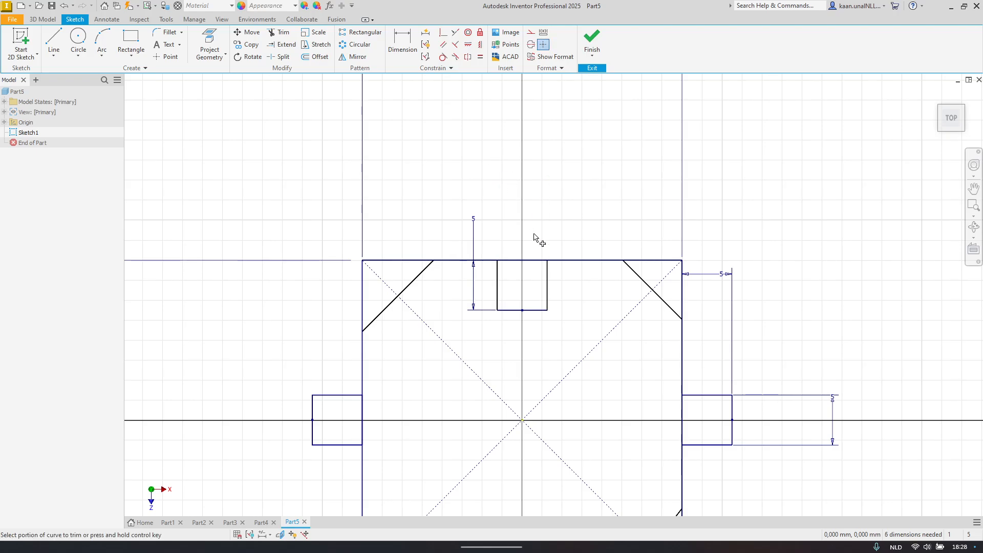
# Step: Delete the top notch's outer edge and trim the outline segment across the notch's opening
pyautogui.press('x')
pyautogui.click(521, 263)
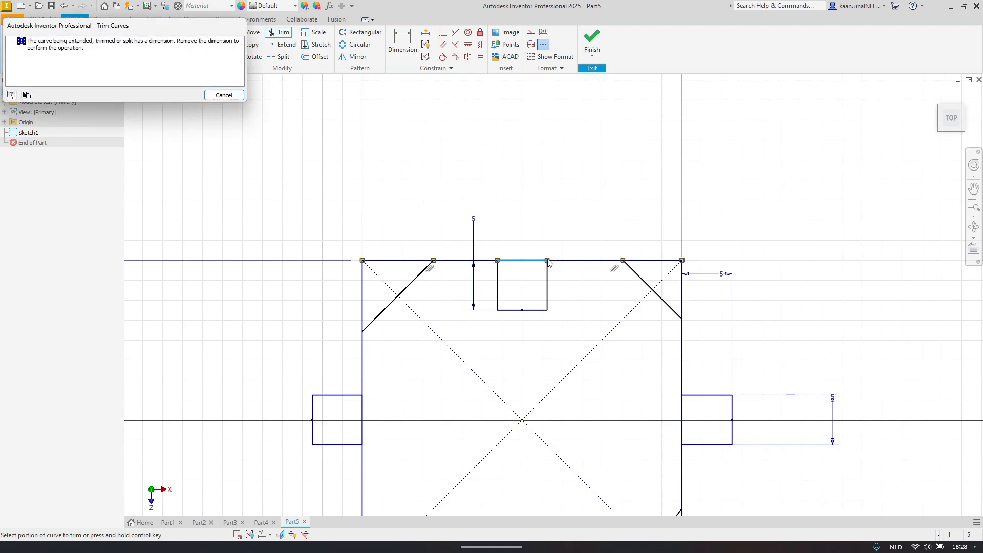
pyautogui.press('Escape')
pyautogui.press('Escape')
pyautogui.click(516, 261)
pyautogui.press('Delete')
pyautogui.press('x')
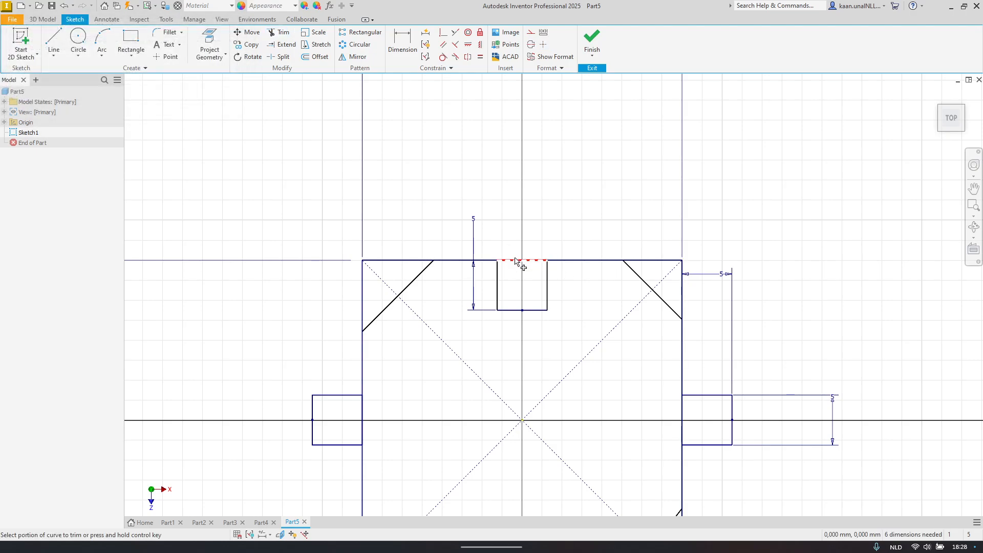
pyautogui.click(517, 262)
pyautogui.click(518, 261)
pyautogui.press('Escape')
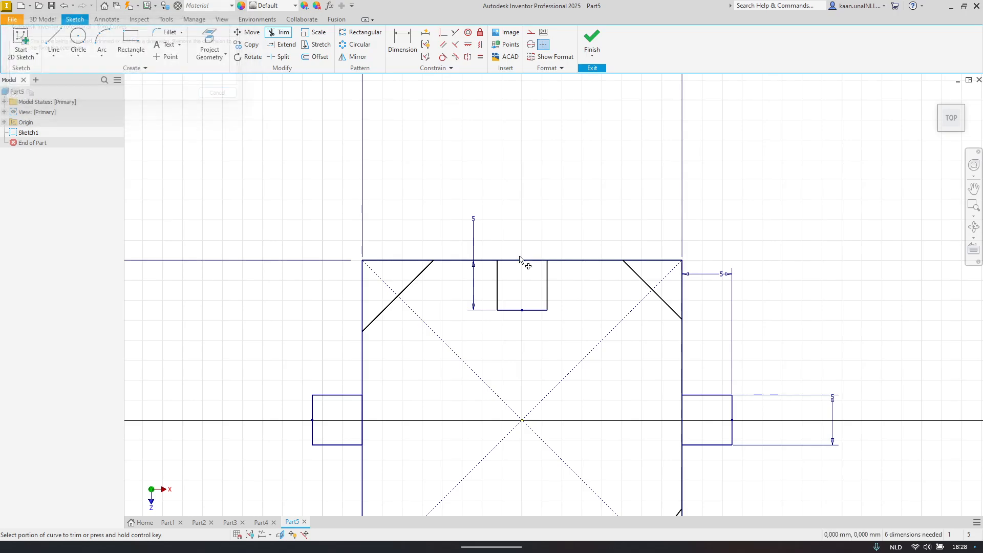
pyautogui.click(521, 261)
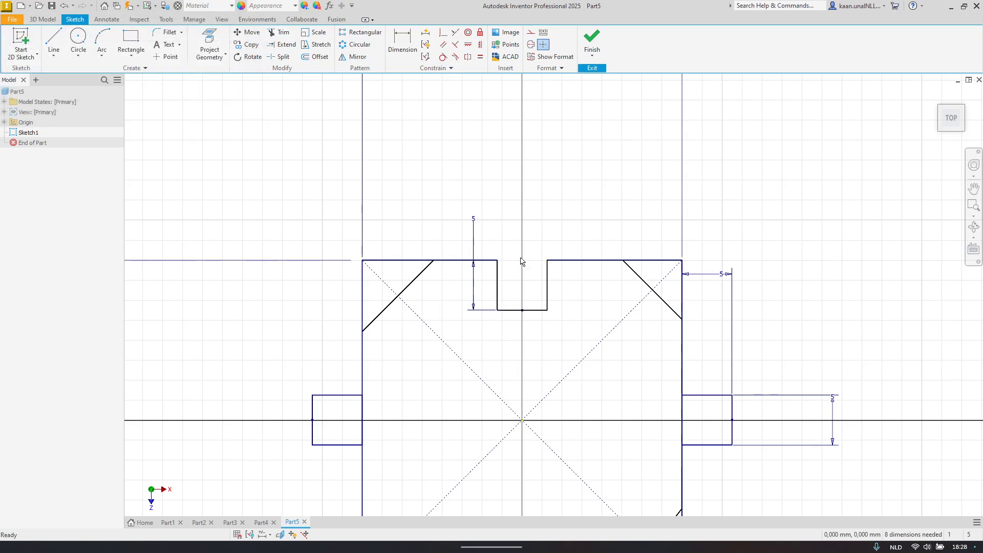
# Step: Test the freedom of the top notch's inner edge by moving it slightly, and undo the move
pyautogui.moveTo(531, 245)
pyautogui.mouseDown(button='middle')
pyautogui.moveTo(516, 231)
pyautogui.moveTo(487, 246)
pyautogui.mouseUp(button='middle')
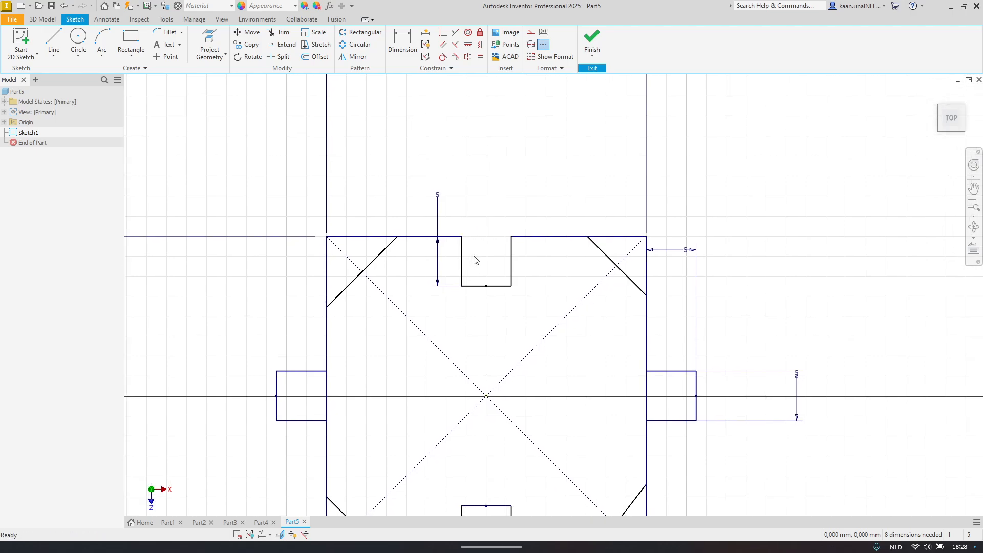
pyautogui.moveTo(496, 286)
pyautogui.mouseDown()
pyautogui.moveTo(501, 342)
pyautogui.moveTo(487, 277)
pyautogui.moveTo(488, 294)
pyautogui.mouseUp()
pyautogui.hotkey('ctrl', 'z')
# Step: Dimension the width between the top notch's two sides at 5 mm
pyautogui.press('d')
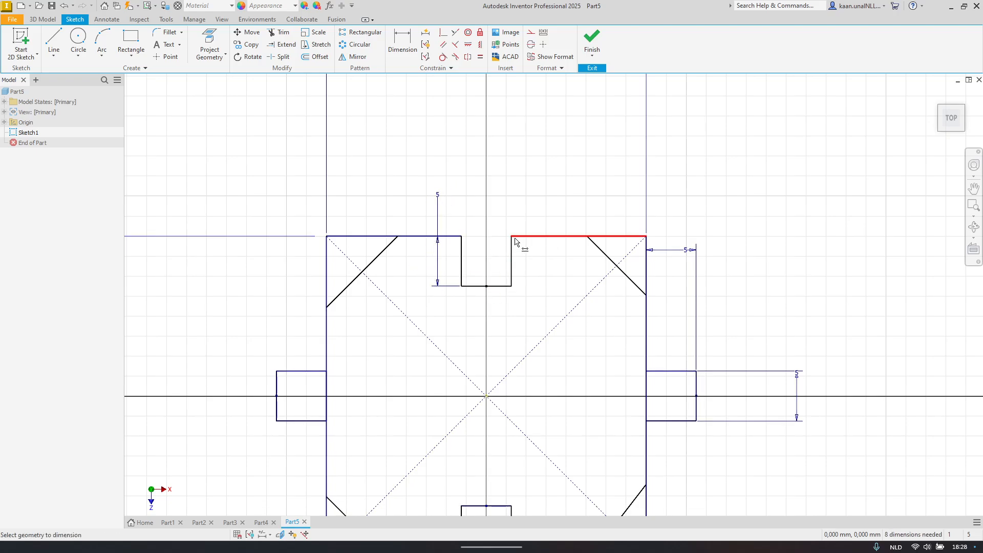
pyautogui.click(461, 262)
pyautogui.click(492, 159)
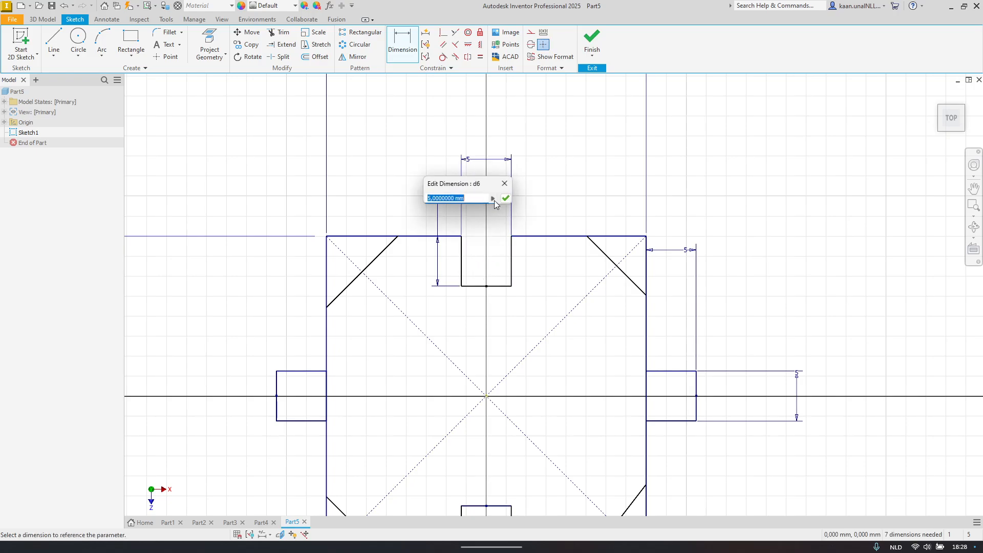
pyautogui.click(503, 198)
pyautogui.press('Escape')
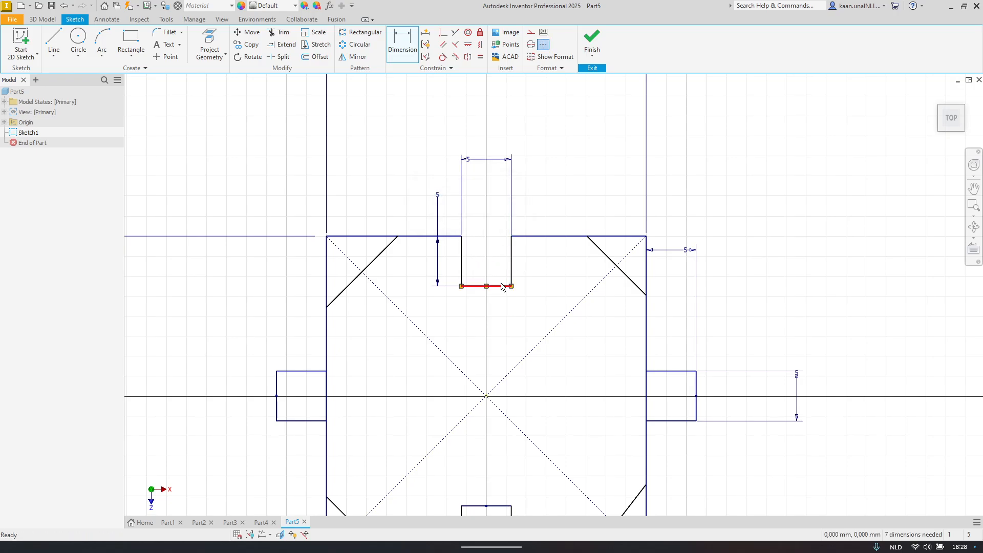
# Step: Pull the top notch's inner edge downward to check for missing constraints, and undo the resulting distortion
pyautogui.moveTo(500, 292); pyautogui.dragTo(498, 314)
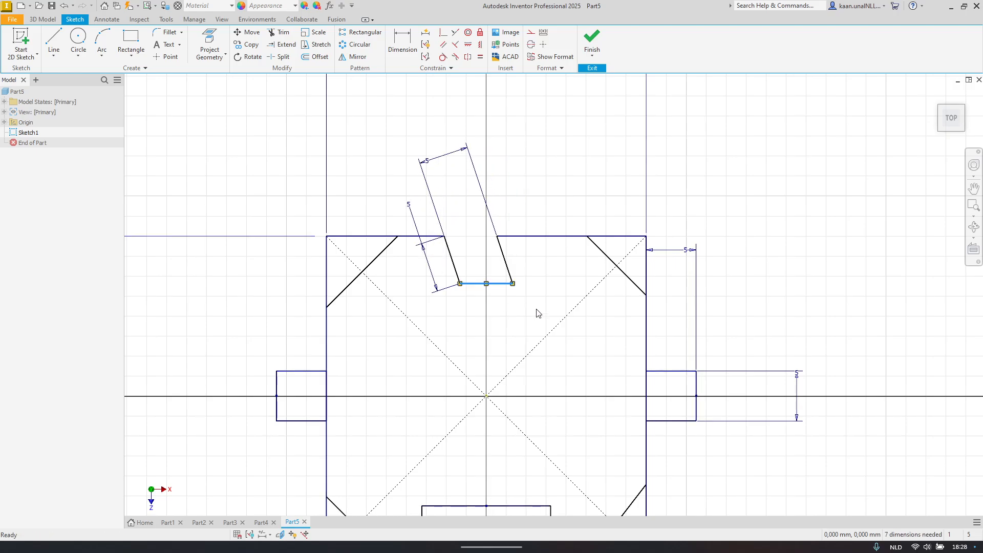
pyautogui.hotkey('ctrl', 'z')
pyautogui.scroll(2, 523, 238)
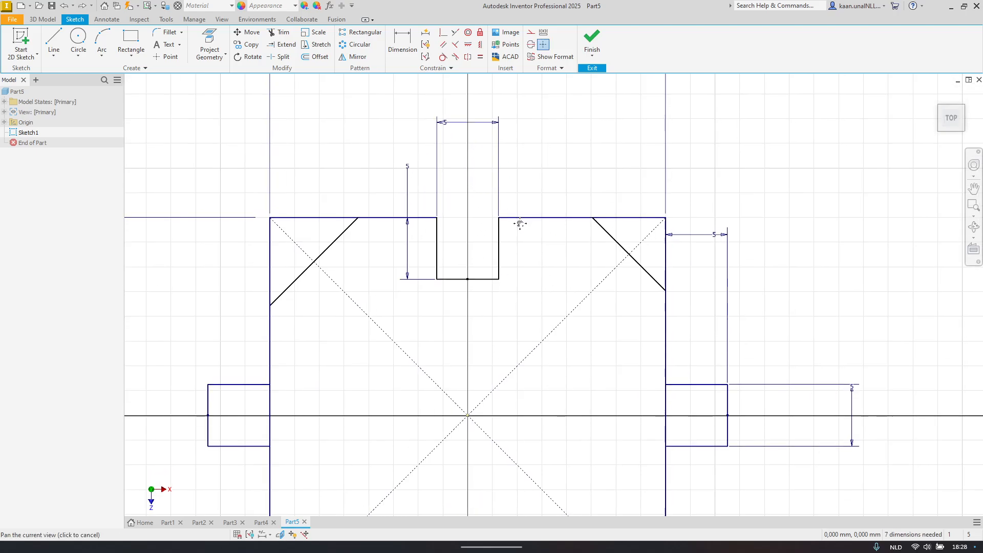
pyautogui.scroll(-2, 533, 277)
pyautogui.moveTo(528, 275)
pyautogui.mouseDown(button='middle')
pyautogui.moveTo(516, 233)
pyautogui.moveTo(512, 403)
pyautogui.moveTo(513, 277)
pyautogui.mouseUp(button='middle')
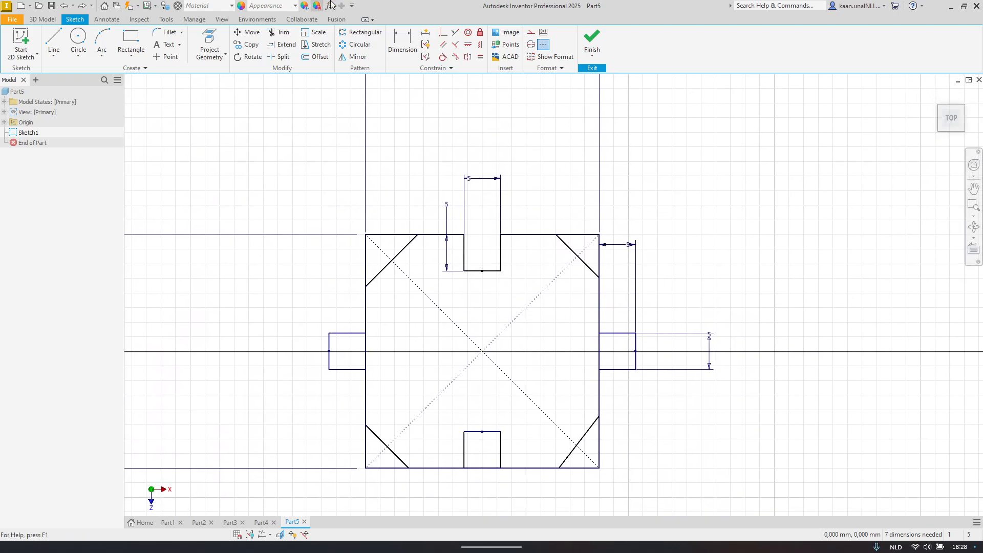
# Step: Apply an equal constraint between the two top outline segments on either side of the notch
pyautogui.click(480, 57)
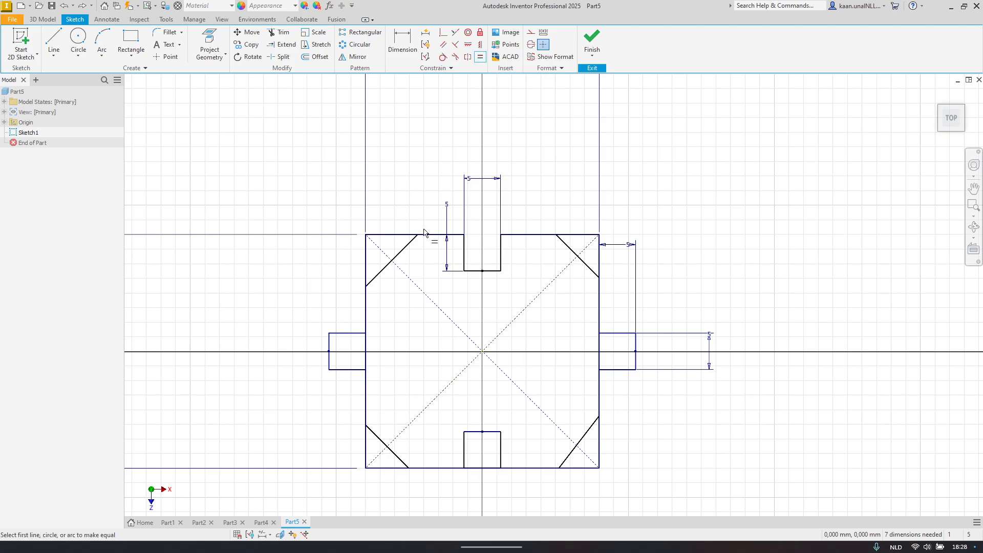
pyautogui.click(424, 234)
pyautogui.click(536, 235)
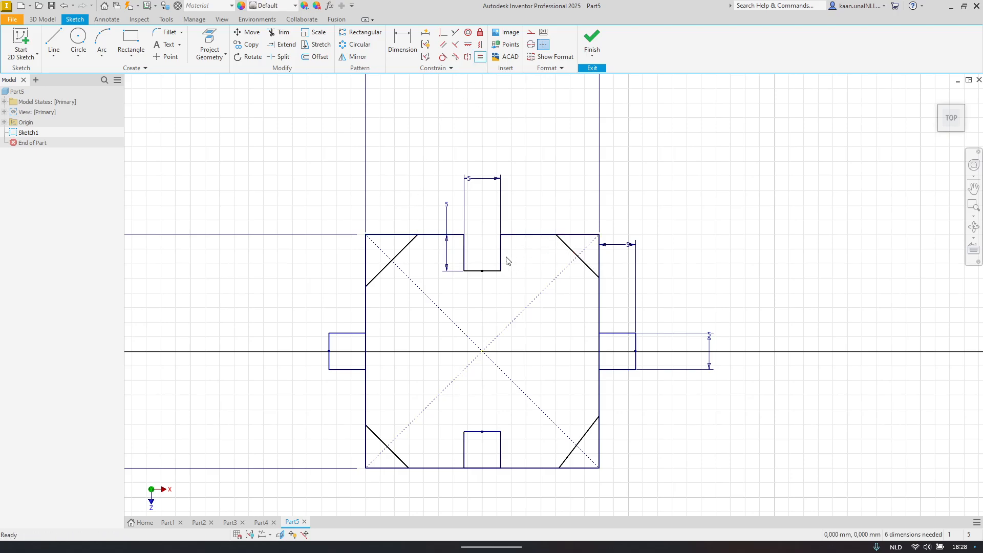
pyautogui.press('Escape')
# Step: Delete the bottom notch's outer edge and trim the outline segment across the notch's opening
pyautogui.moveTo(509, 281); pyautogui.dragTo(489, 219, button='middle')
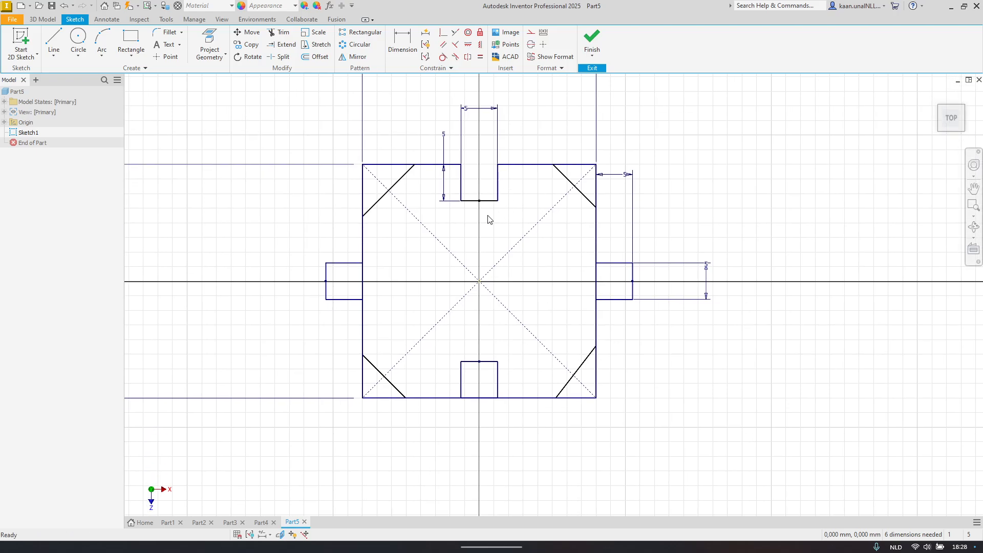
pyautogui.click(489, 398)
pyautogui.press('Delete')
pyautogui.click(493, 401)
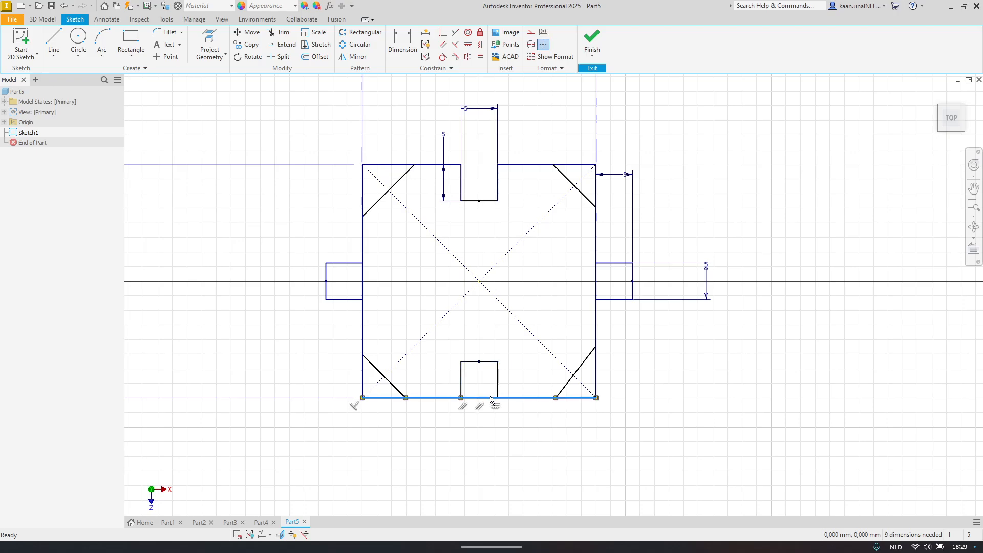
pyautogui.click(510, 456)
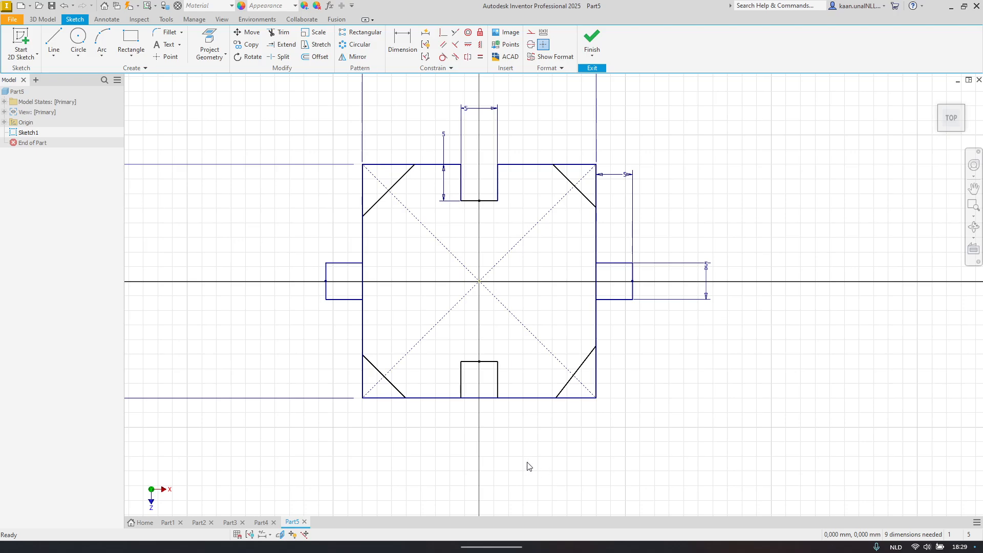
pyautogui.press('x')
pyautogui.click(480, 398)
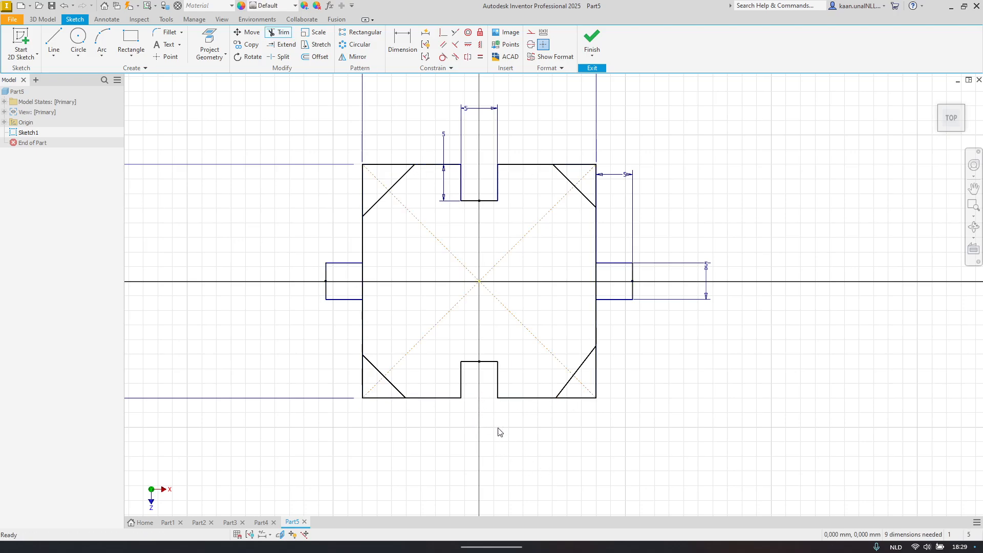
pyautogui.press('Escape')
# Step: Try to apply an equal constraint between the left sides of the bottom and top notches
pyautogui.click(482, 57)
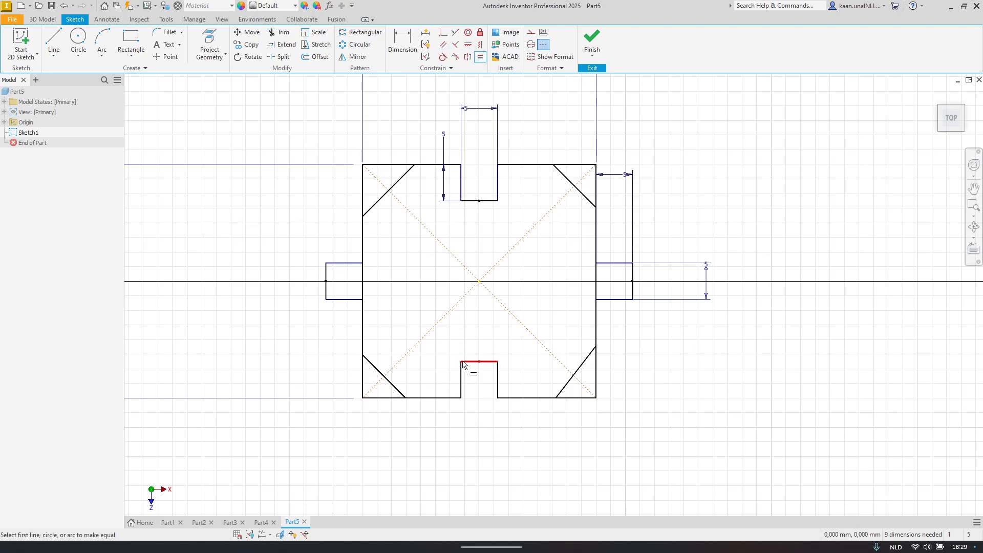
pyautogui.click(462, 382)
pyautogui.click(461, 185)
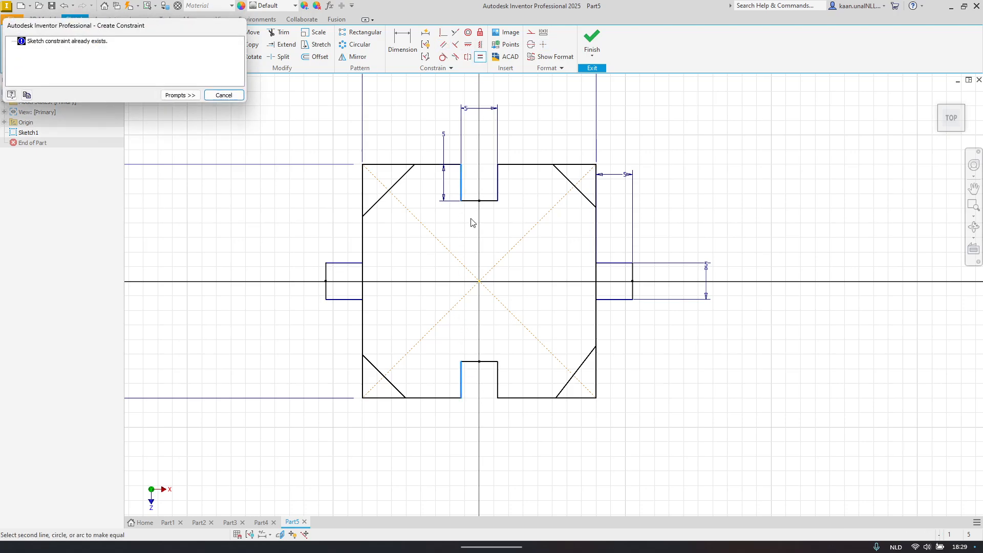
pyautogui.press('Escape')
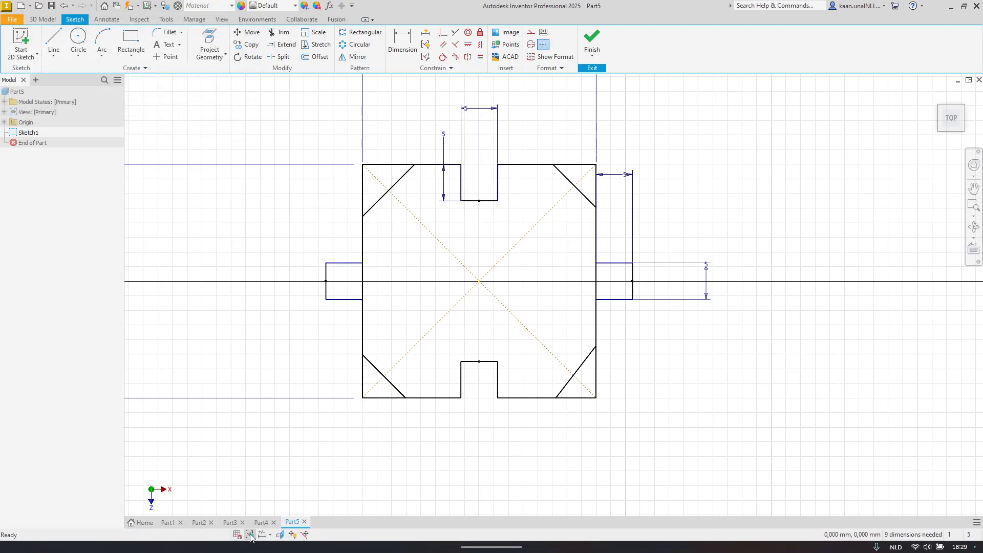
# Step: Show all sketch constraints and make the two bottom outline segments beside the notch equal in length
pyautogui.click(250, 534)
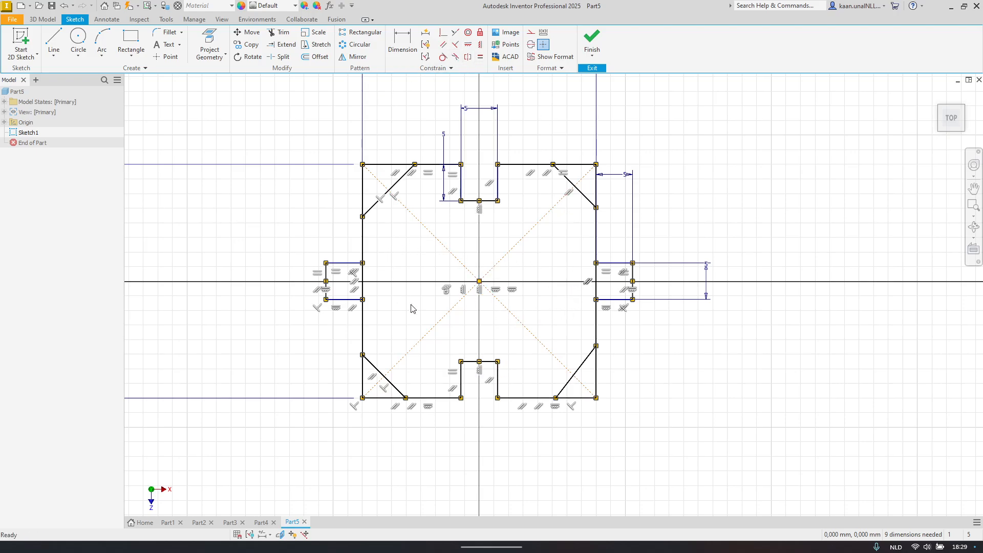
pyautogui.press('=')
pyautogui.click(431, 398)
pyautogui.click(505, 398)
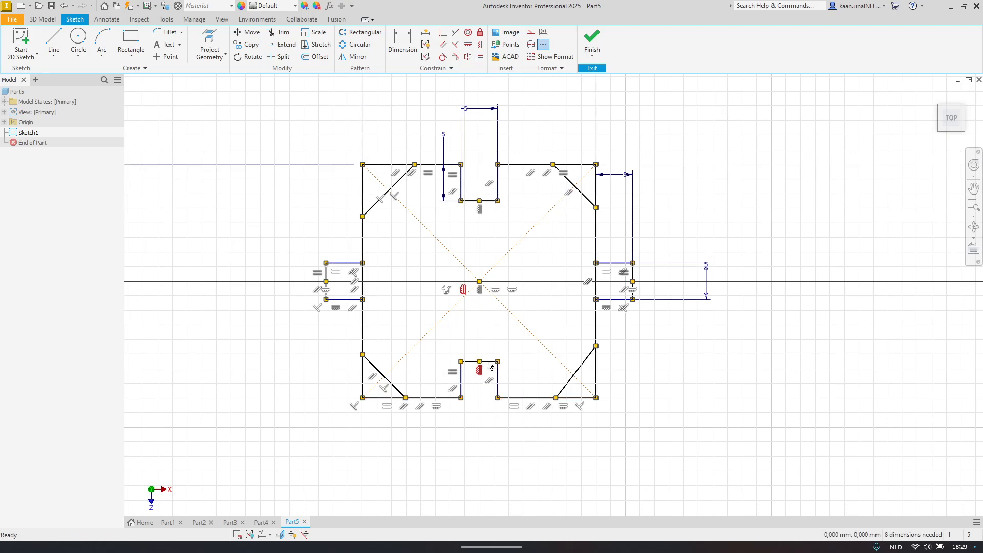
# Step: Pull the bottom notch's inner edge downward to test the sketch, and make the two top outline segments collinear
pyautogui.moveTo(490, 362)
pyautogui.mouseDown()
pyautogui.moveTo(491, 353)
pyautogui.moveTo(483, 388)
pyautogui.moveTo(479, 352)
pyautogui.moveTo(482, 382)
pyautogui.mouseUp()
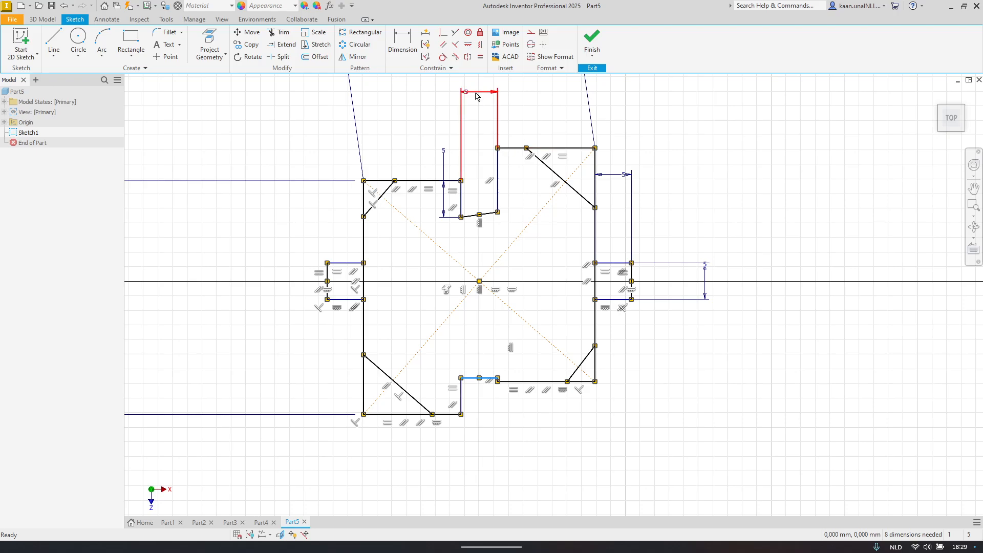
pyautogui.click(455, 32)
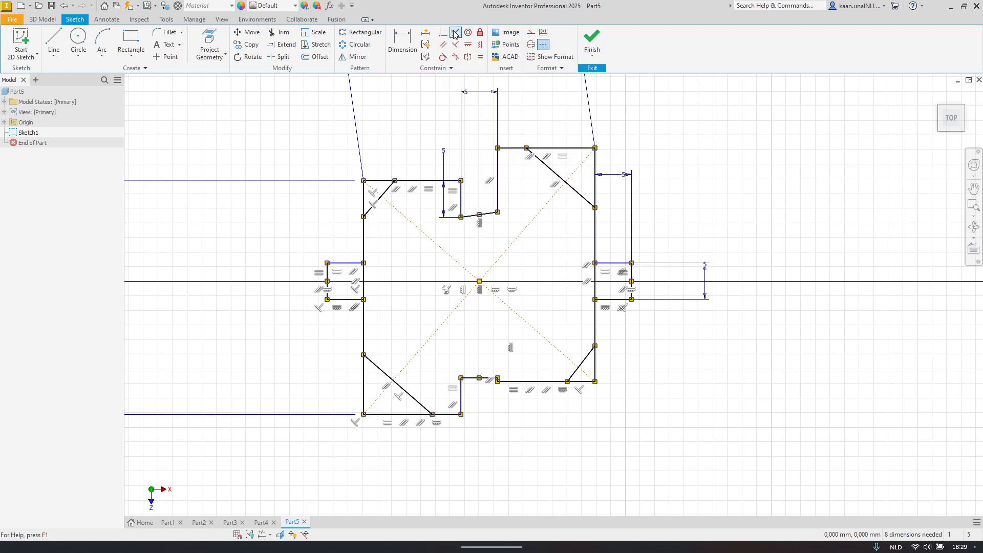
pyautogui.click(425, 182)
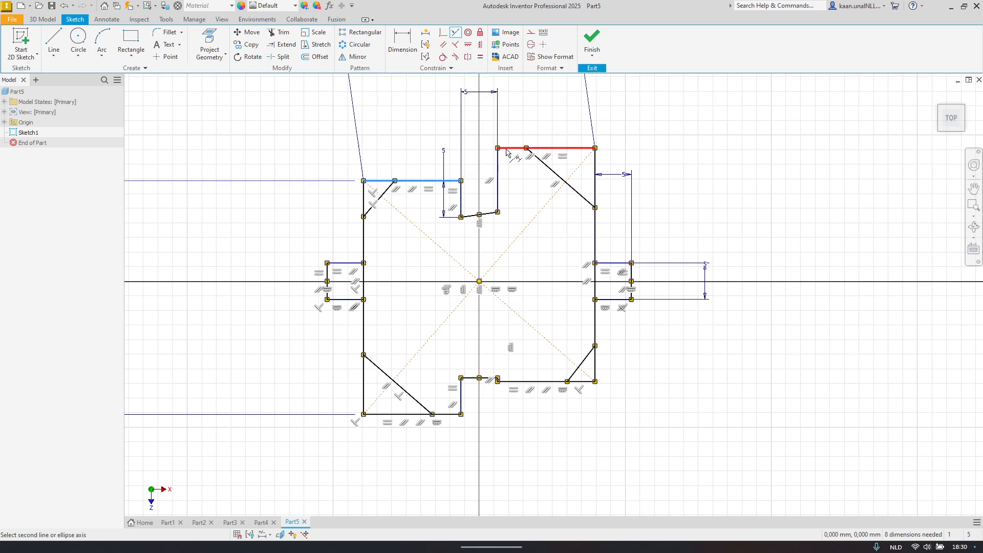
pyautogui.click(543, 148)
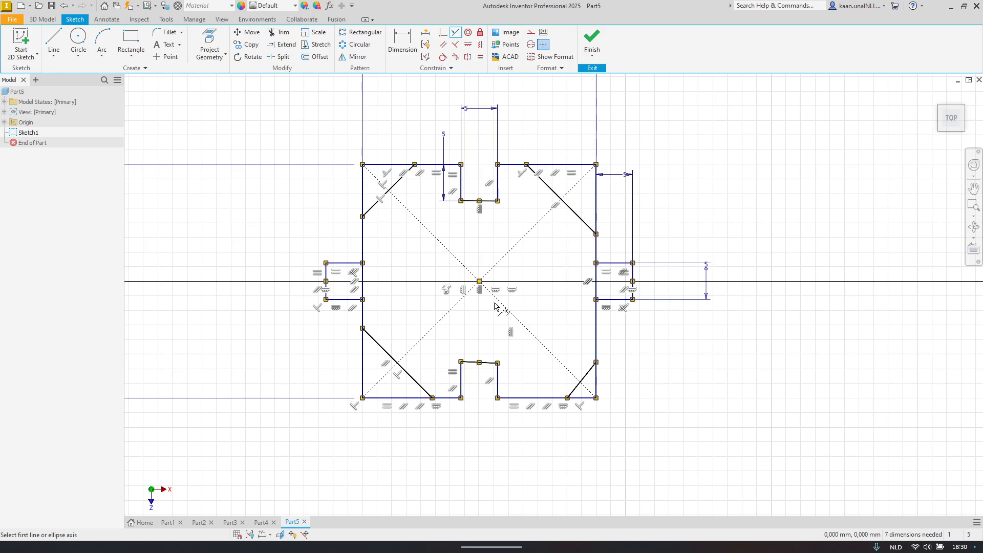
pyautogui.press('Escape')
# Step: Try a parallel constraint between the inner edges of the top and bottom notches in both selection orders, undoing each attempt
pyautogui.click(445, 46)
pyautogui.click(487, 201)
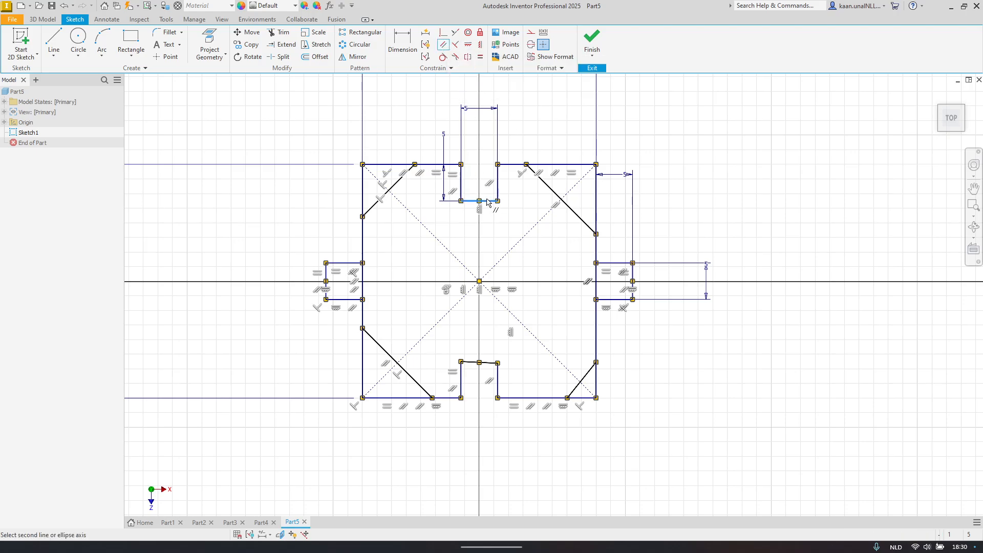
pyautogui.click(490, 368)
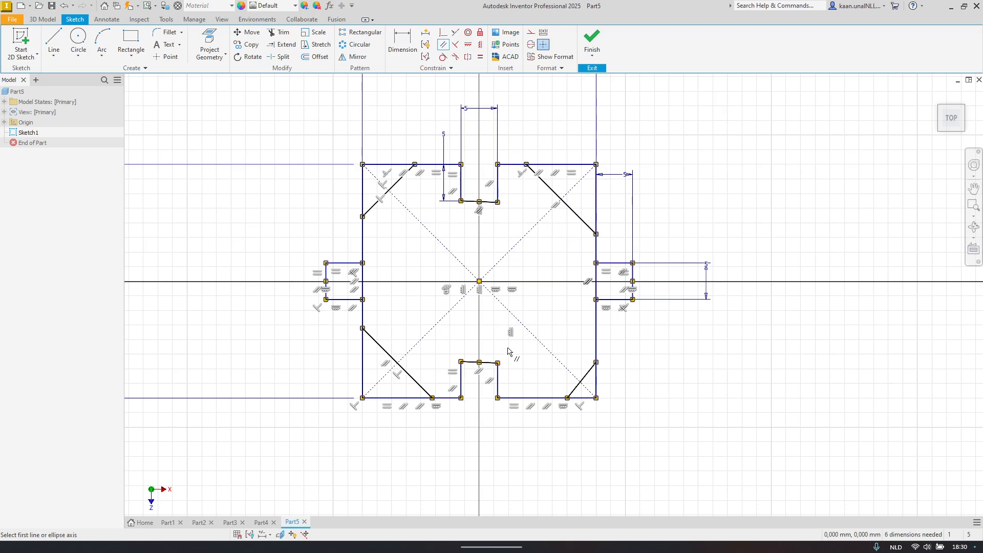
pyautogui.hotkey('ctrl', 'z')
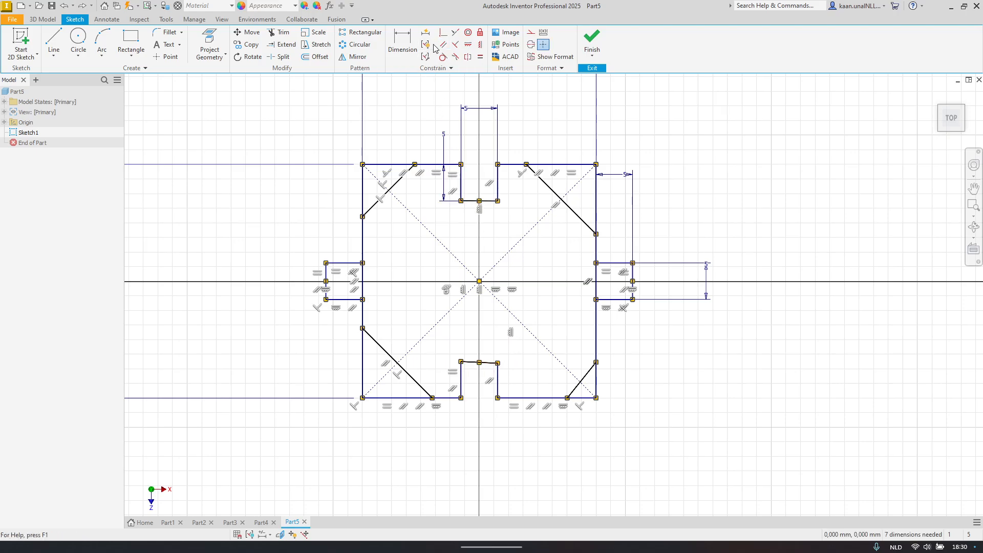
pyautogui.click(489, 363)
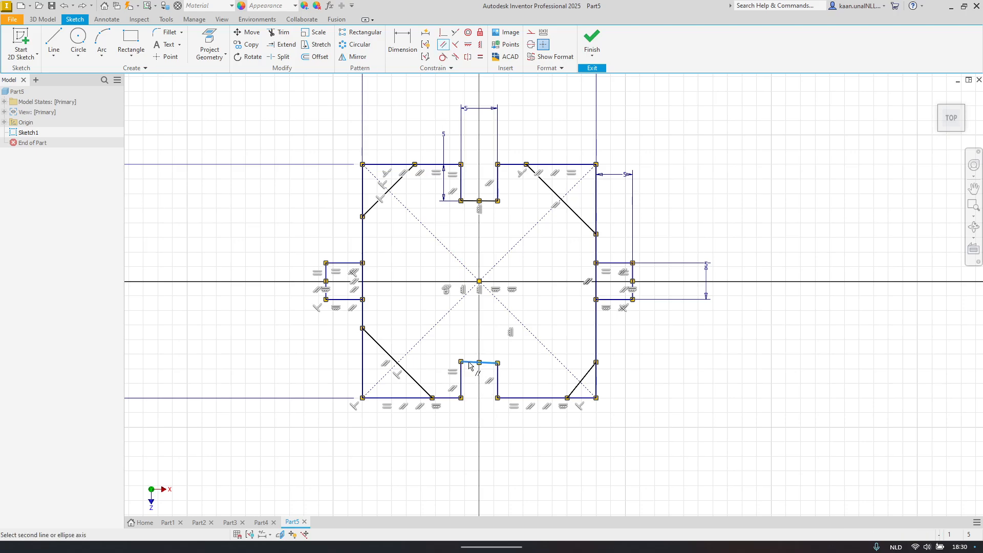
pyautogui.click(487, 202)
pyautogui.press('Escape')
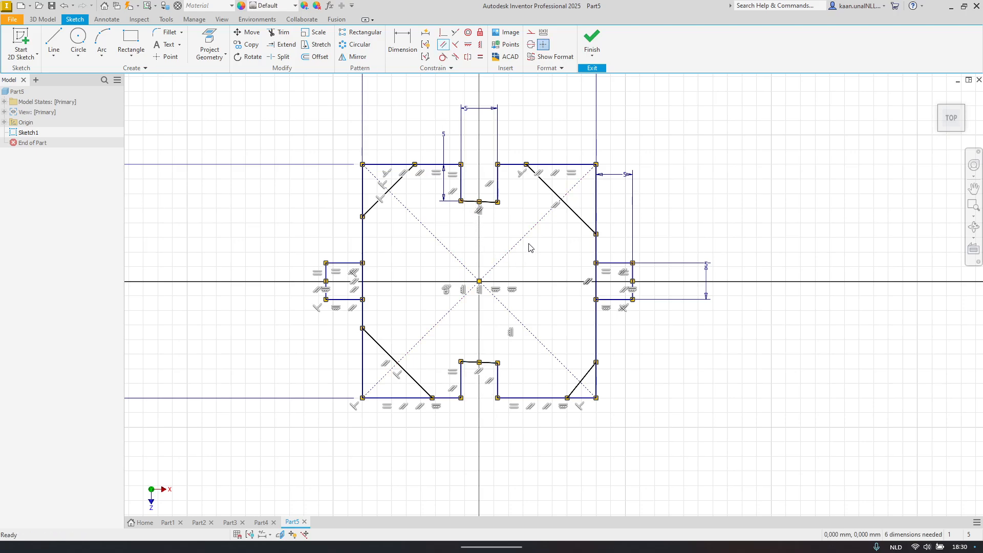
pyautogui.hotkey('ctrl', 'z')
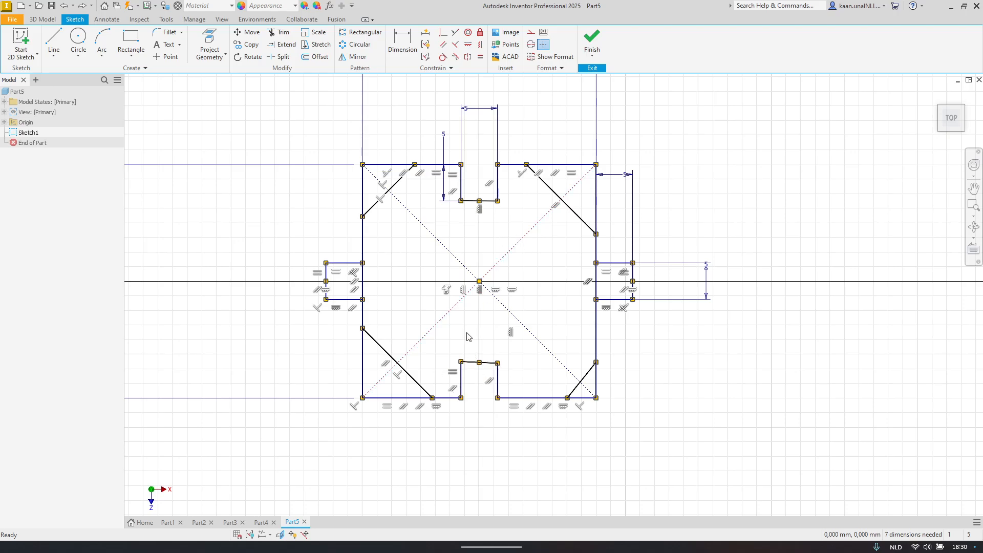
# Step: Move the constraint symbols below the lower-left outline aside and pull the left outline edge and upper-left corner line to test the sketch
pyautogui.moveTo(408, 407); pyautogui.dragTo(410, 432)
pyautogui.click(414, 400)
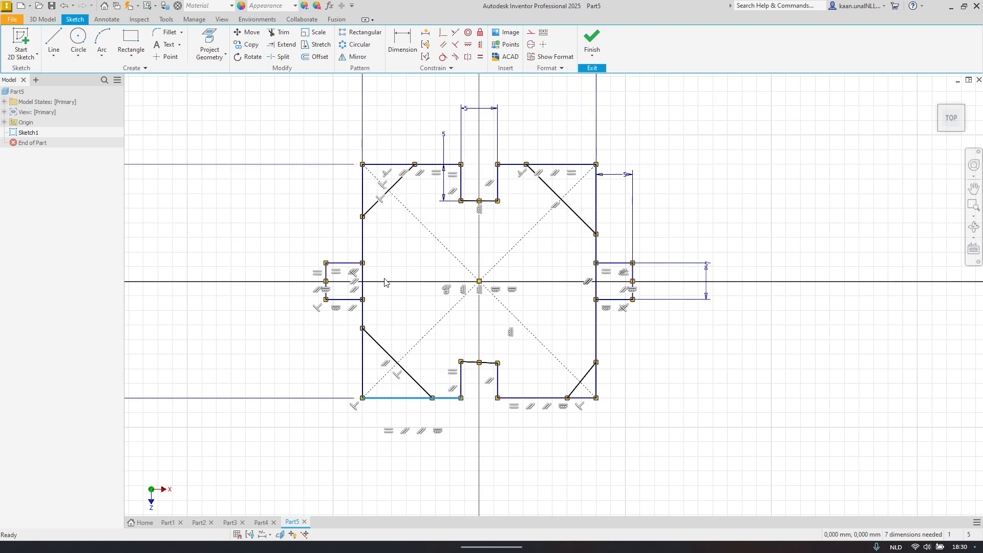
pyautogui.click(363, 245)
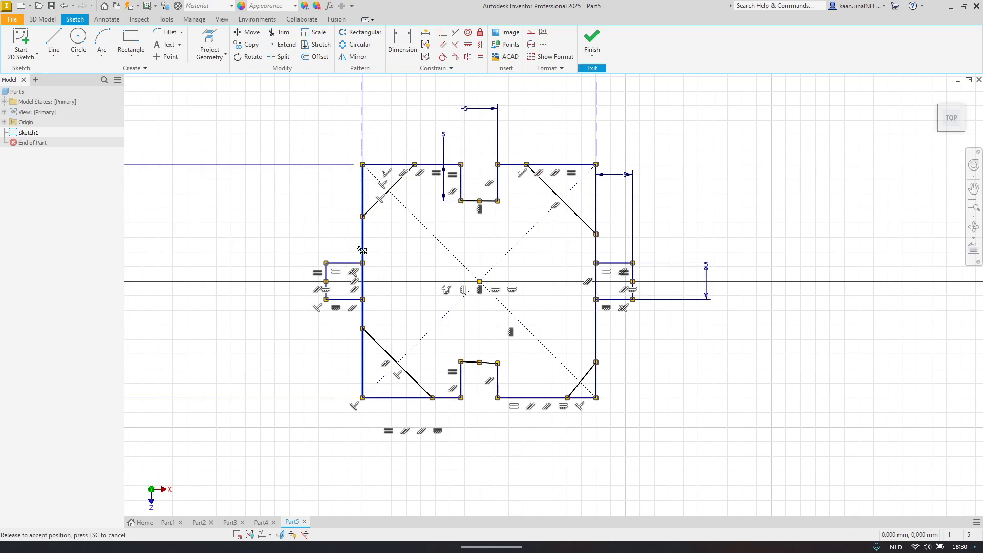
pyautogui.click(376, 203)
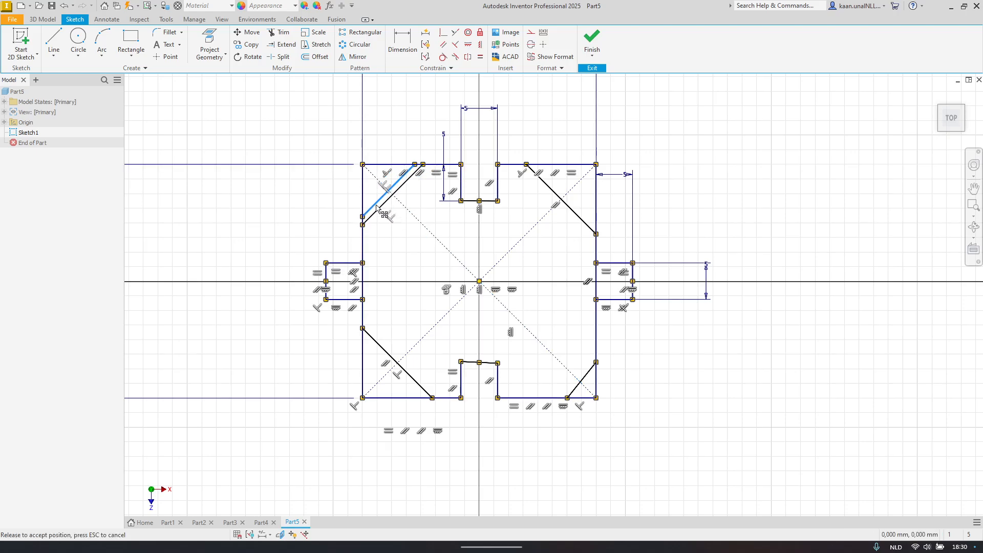
# Step: Consult the exercise drawing and dimension the distance between the bottom ends of the two lower corner lines as 16 mm
pyautogui.hotkey('alt', 'Tab')
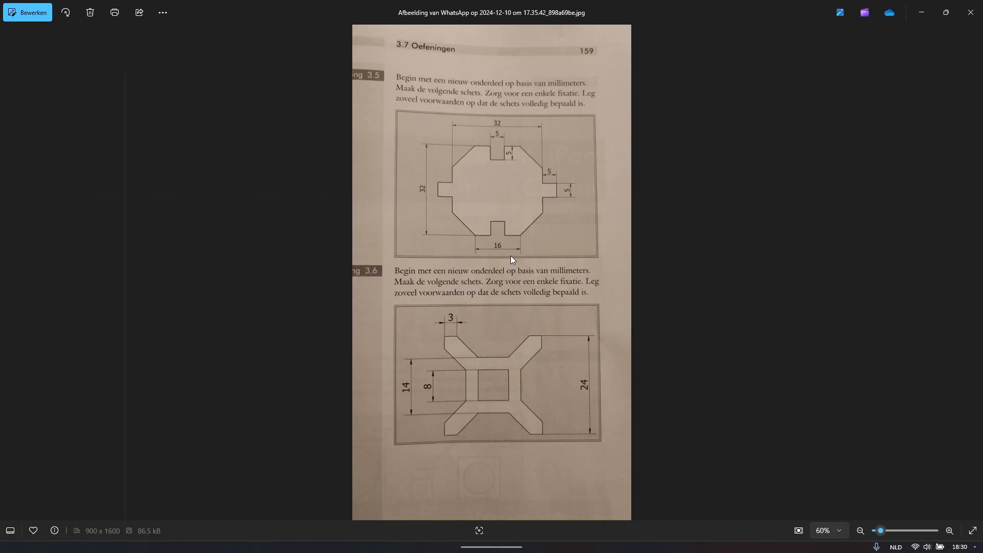
pyautogui.hotkey('alt', 'Tab')
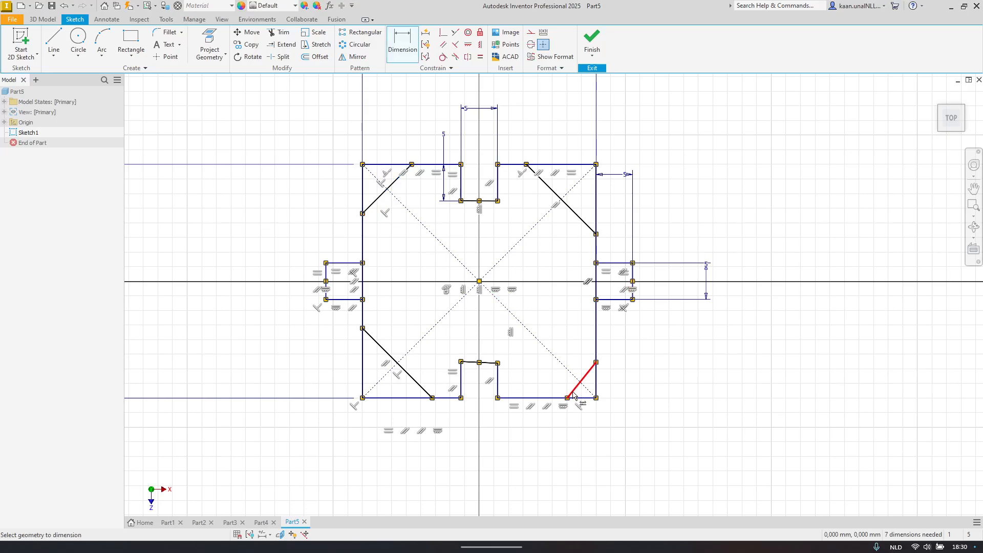
pyautogui.click(568, 398)
pyautogui.click(433, 398)
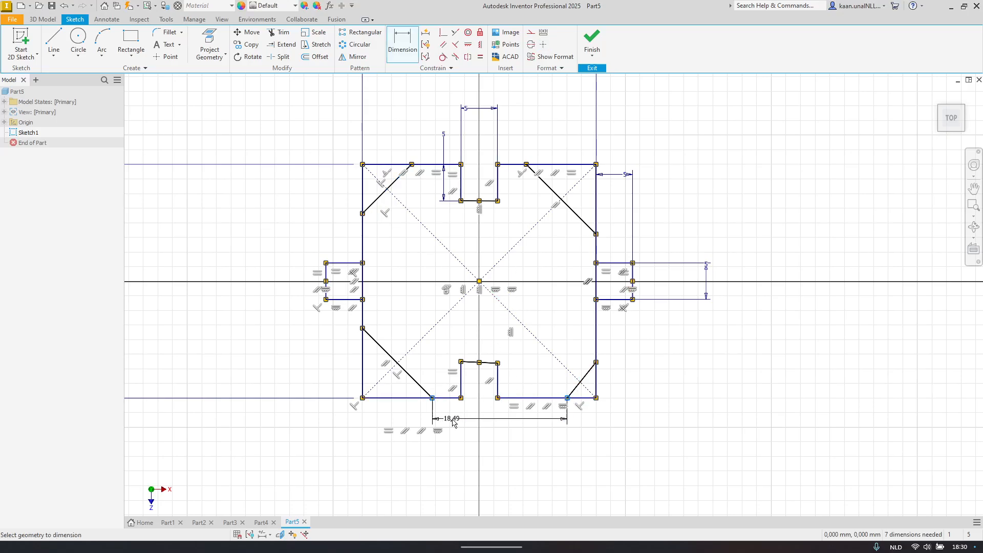
pyautogui.click(491, 451)
pyautogui.write('16')
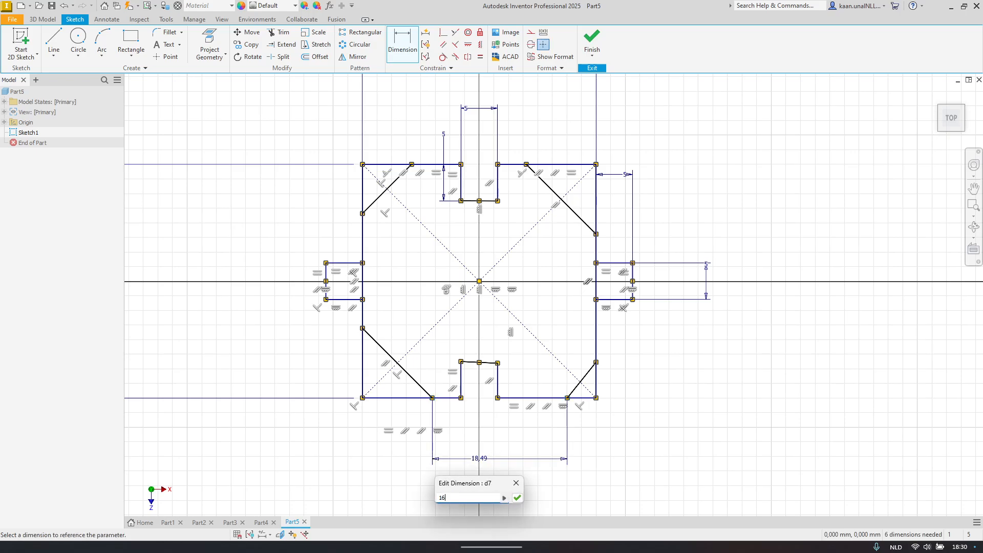
pyautogui.press('Return')
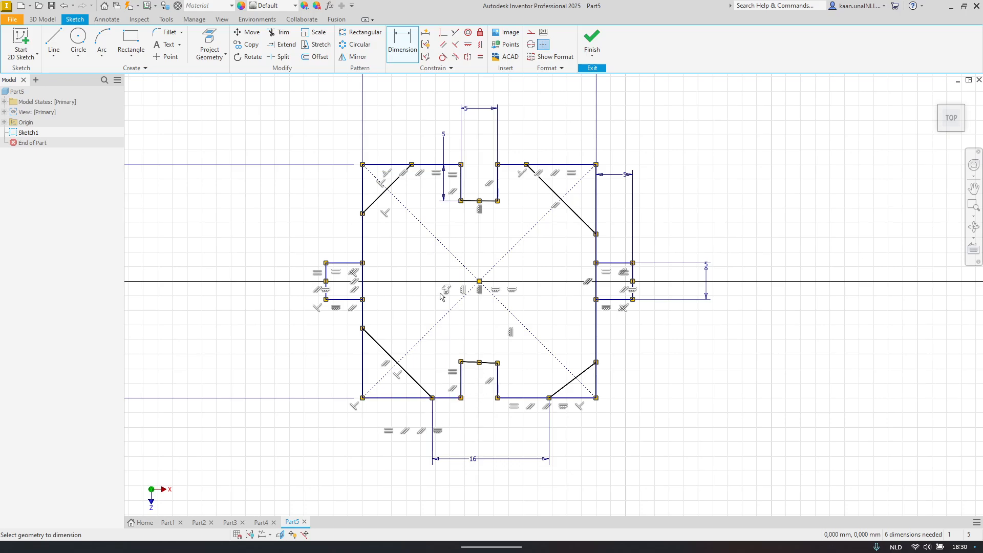
pyautogui.click(480, 56)
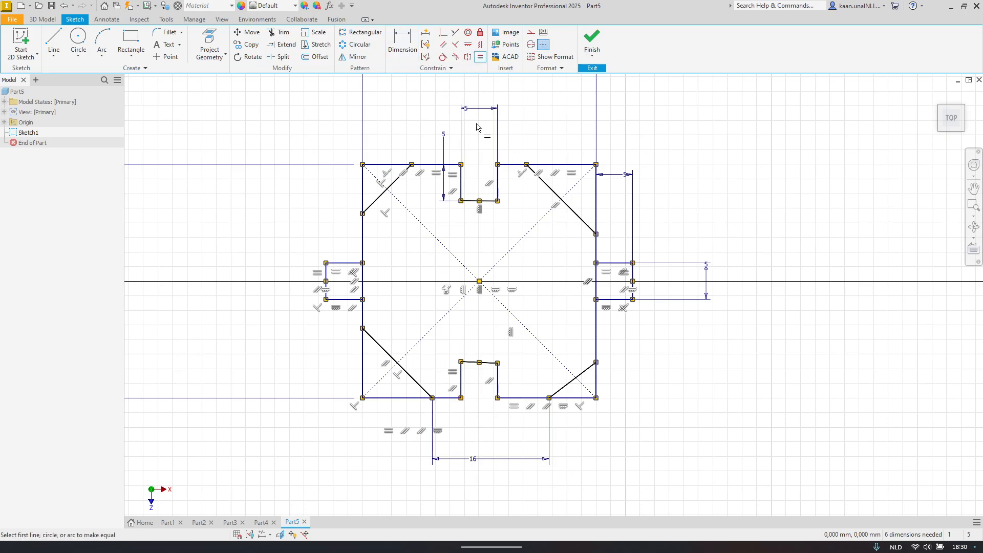
pyautogui.click(528, 398)
pyautogui.press('Escape')
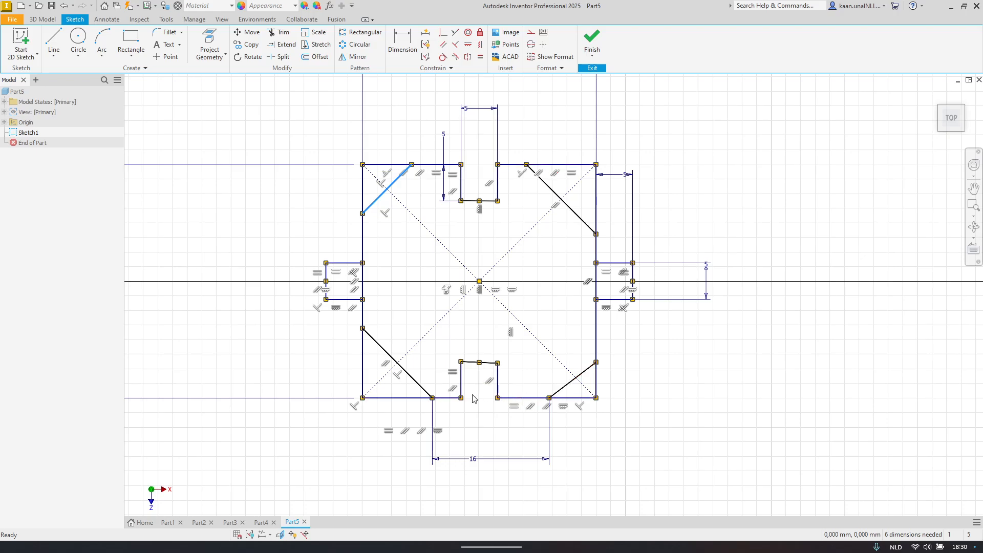
# Step: Compare the sketch with the exercise drawing and hide all sketch constraints
pyautogui.hotkey('alt', 'Tab')
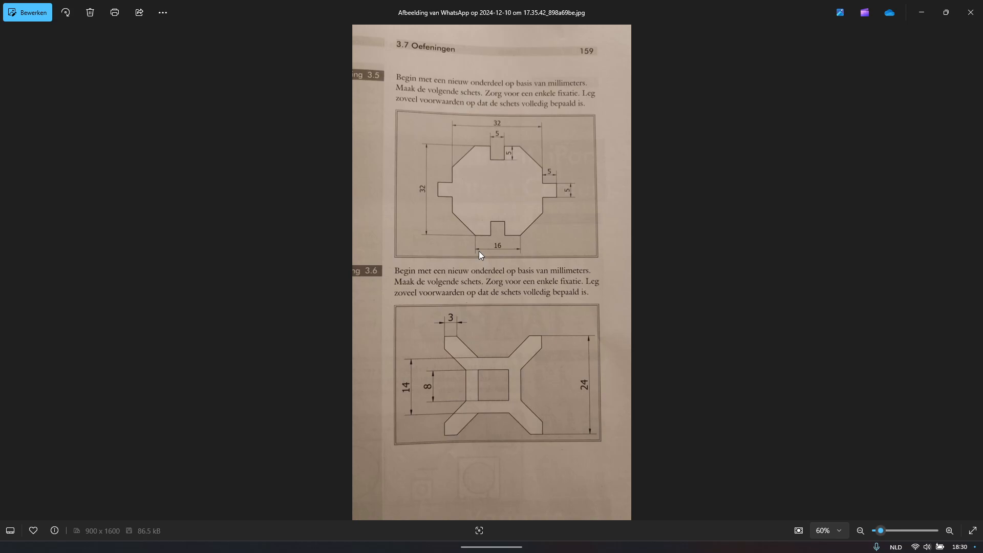
pyautogui.hotkey('alt', 'Tab')
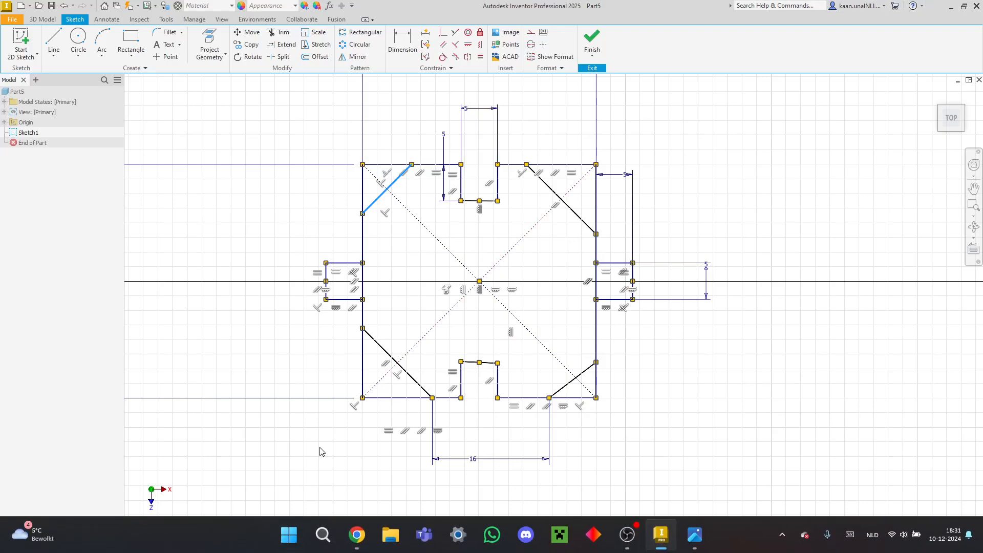
pyautogui.click(252, 535)
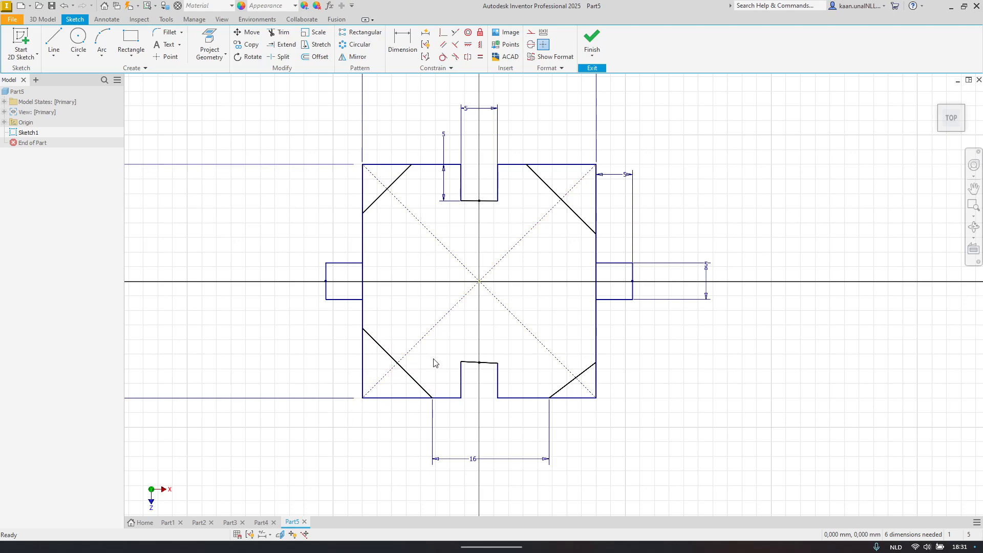
# Step: Apply an equal constraint between the two vertical sides of the bottom notch
pyautogui.click(510, 397)
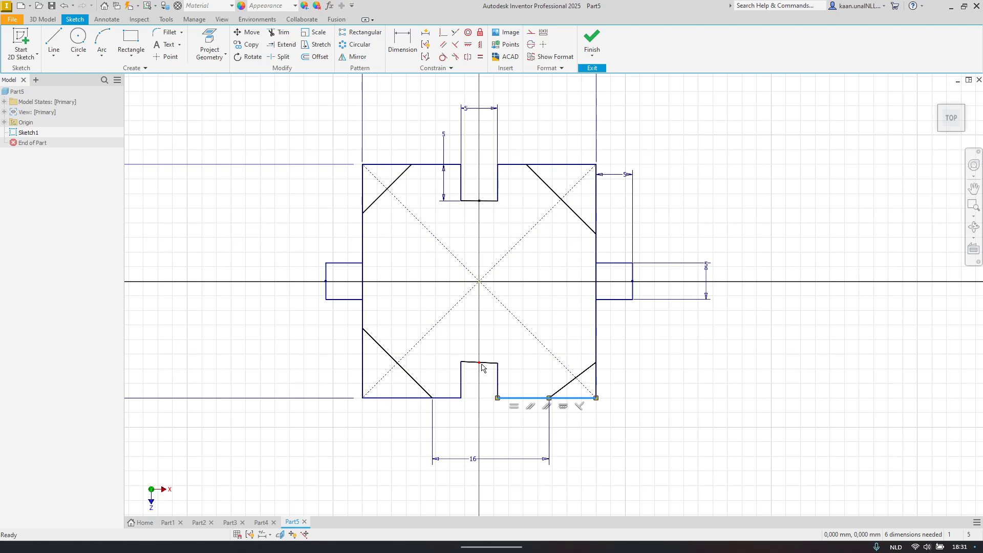
pyautogui.moveTo(482, 364)
pyautogui.mouseDown()
pyautogui.moveTo(484, 372)
pyautogui.moveTo(480, 326)
pyautogui.moveTo(479, 362)
pyautogui.mouseUp()
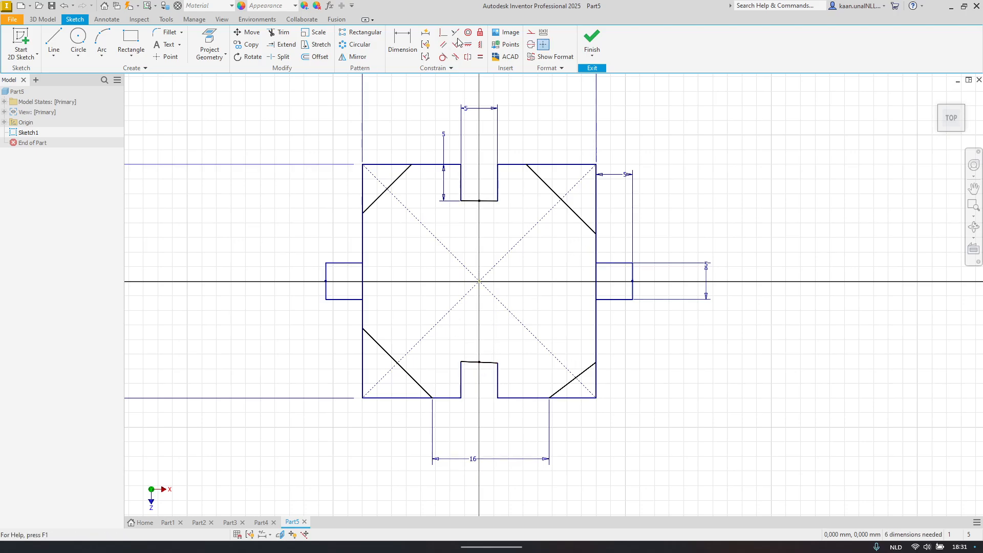
pyautogui.click(481, 56)
pyautogui.click(497, 384)
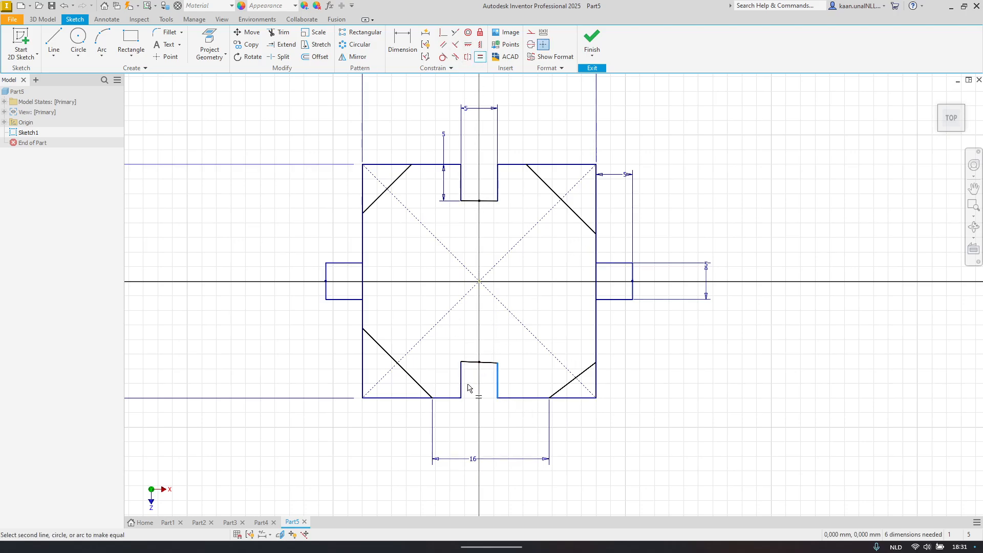
pyautogui.click(462, 384)
pyautogui.press('Escape')
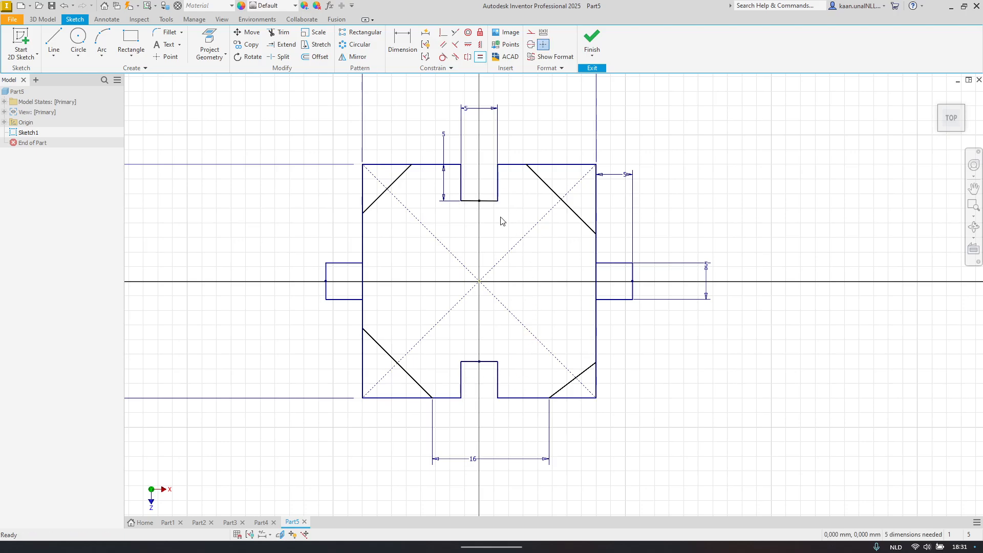
# Step: Test the bottom and right outline edges and the right tab for remaining freedom of movement
pyautogui.click(510, 398)
pyautogui.click(537, 319)
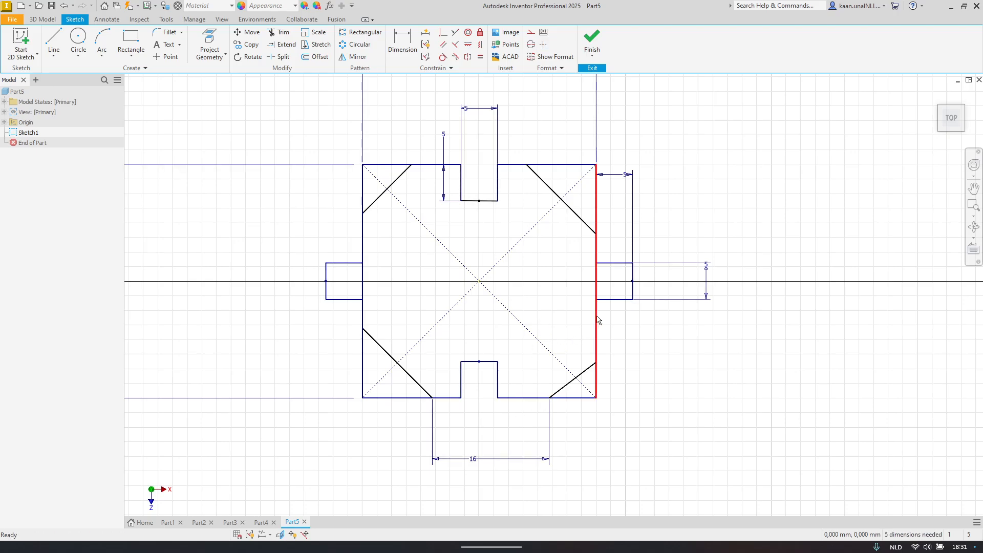
pyautogui.click(597, 321)
pyautogui.click(572, 316)
pyautogui.click(610, 300)
pyautogui.click(623, 294)
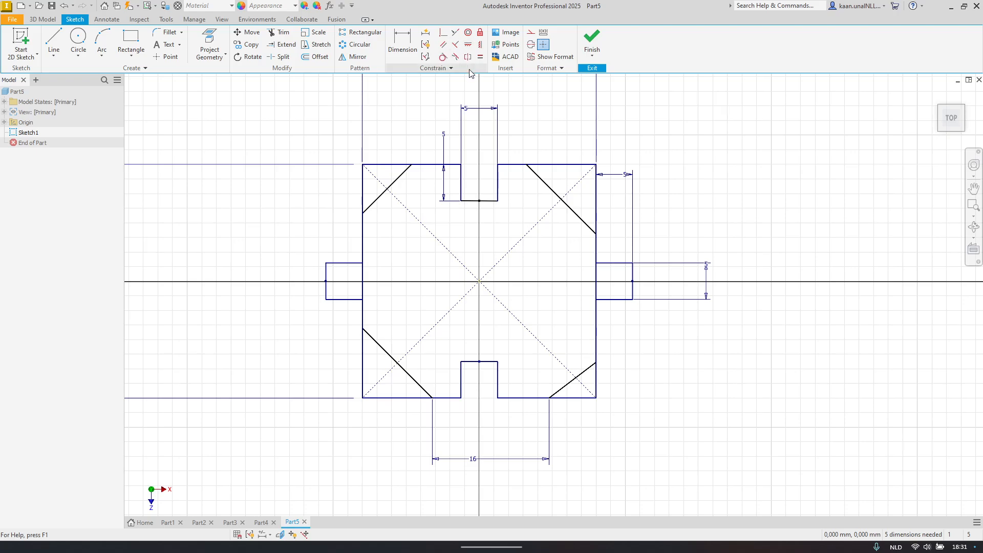
# Step: Recheck the exercise drawing and delete the 16 mm dimension below the bottom notch
pyautogui.click(480, 58)
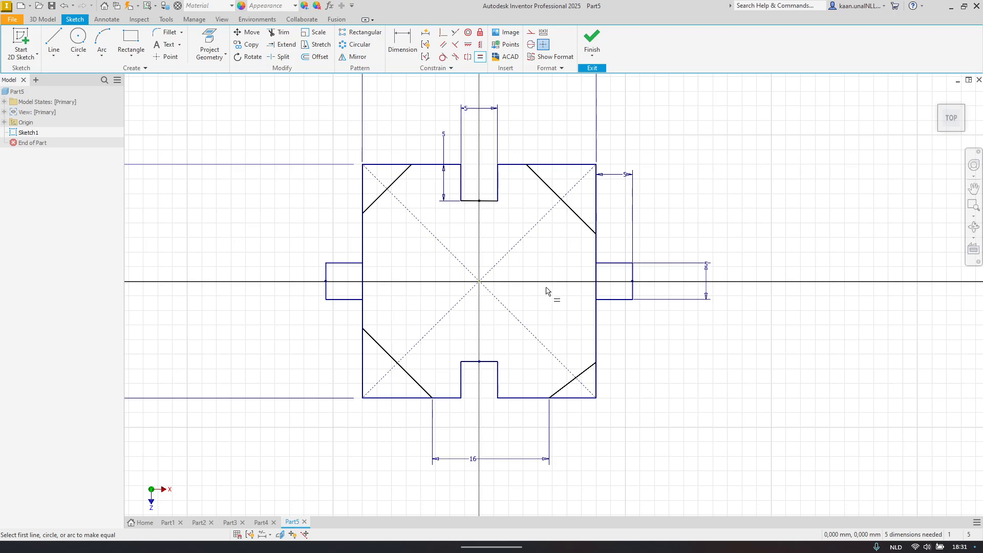
pyautogui.hotkey('alt', 'Tab')
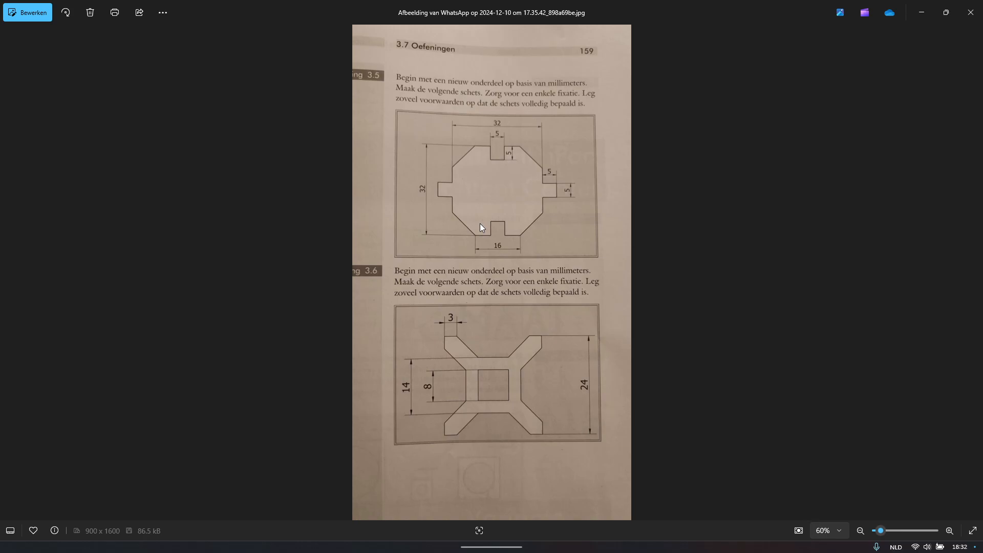
pyautogui.hotkey('alt', 'Tab')
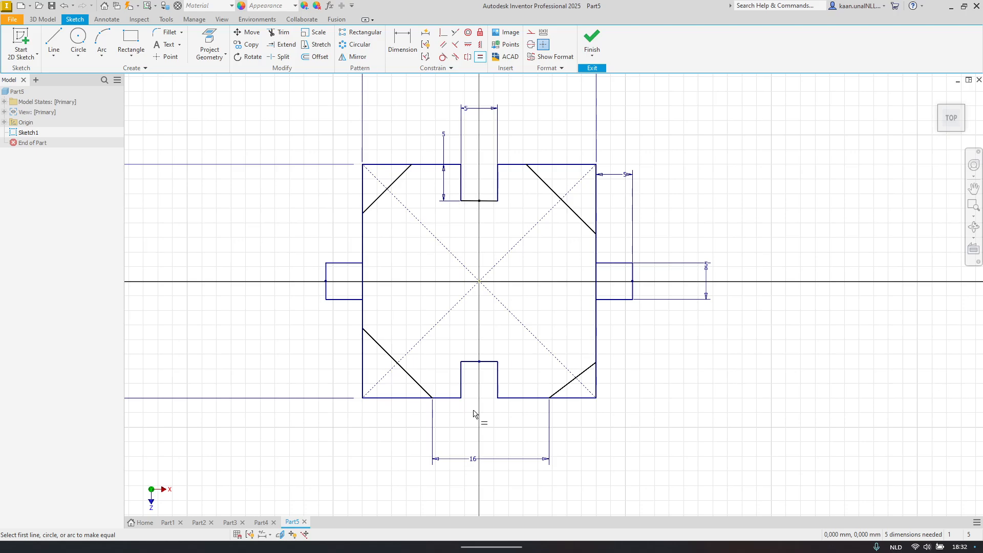
pyautogui.press('Escape')
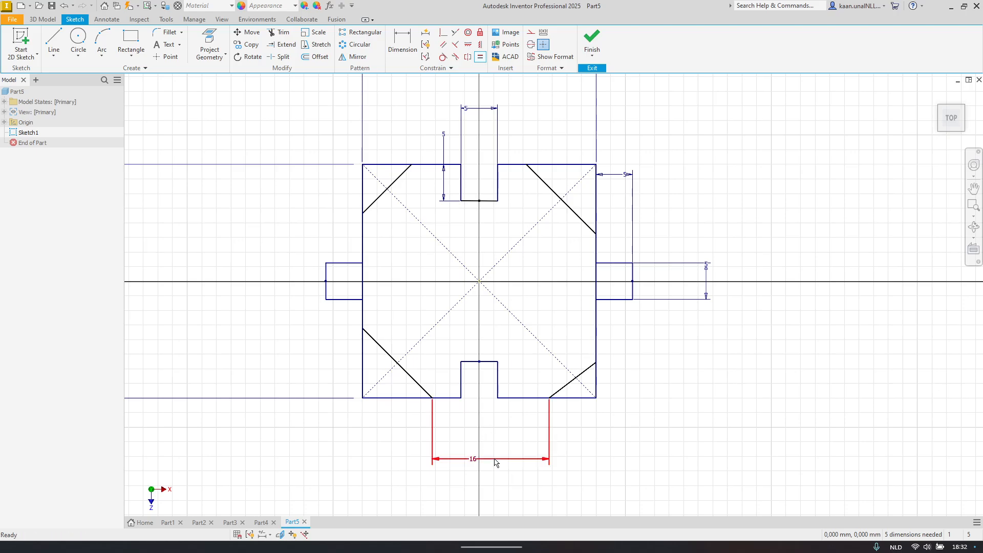
pyautogui.click(496, 462)
pyautogui.press('Delete')
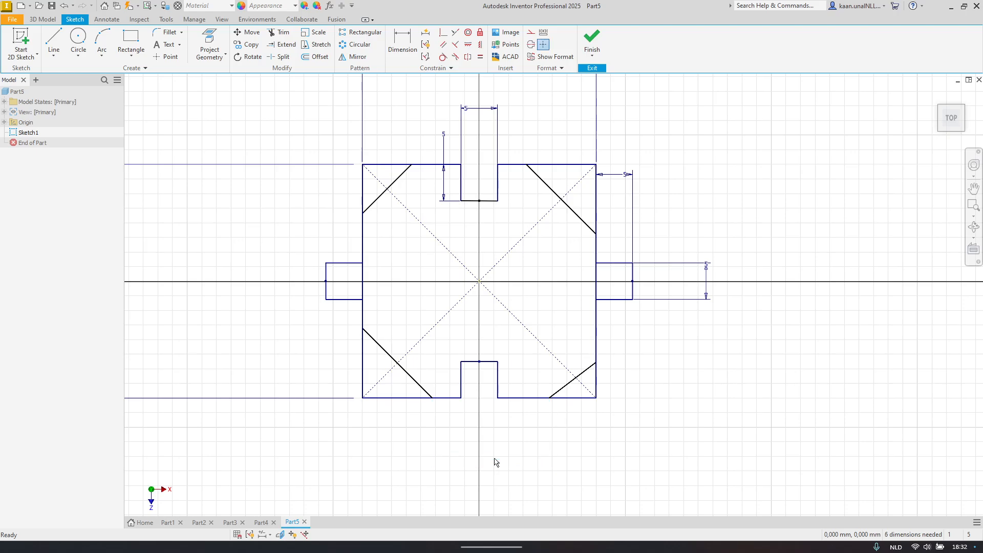
# Step: Dimension the horizontal distance from the bottom notch's centre point to the lower-left corner line's bottom end as 8 mm
pyautogui.press('d')
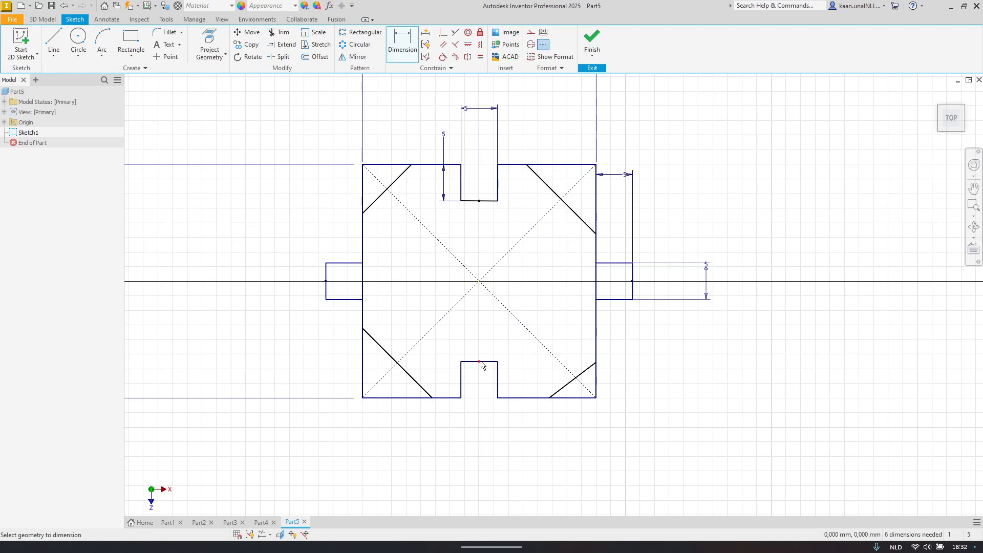
pyautogui.click(432, 398)
pyautogui.click(442, 438)
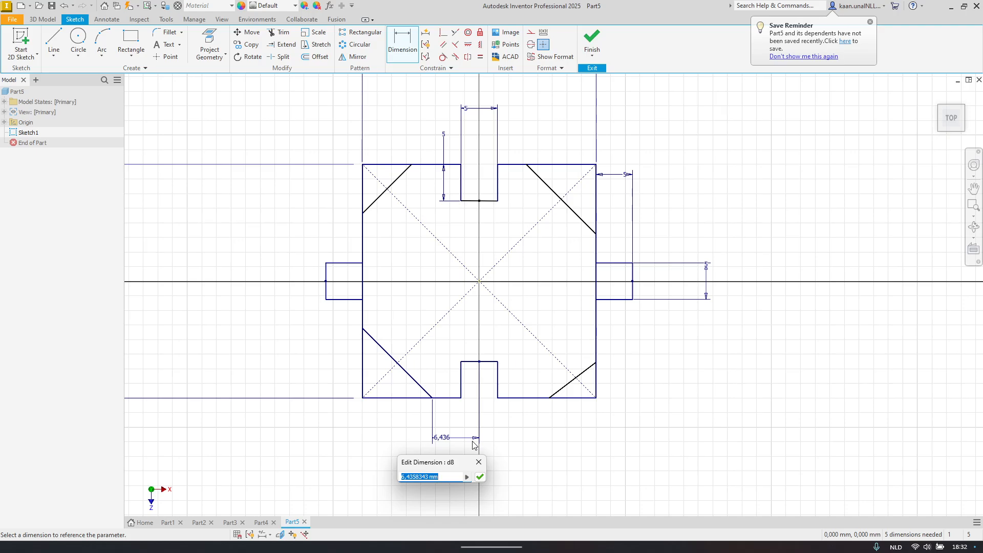
pyautogui.write('8')
pyautogui.press('Return')
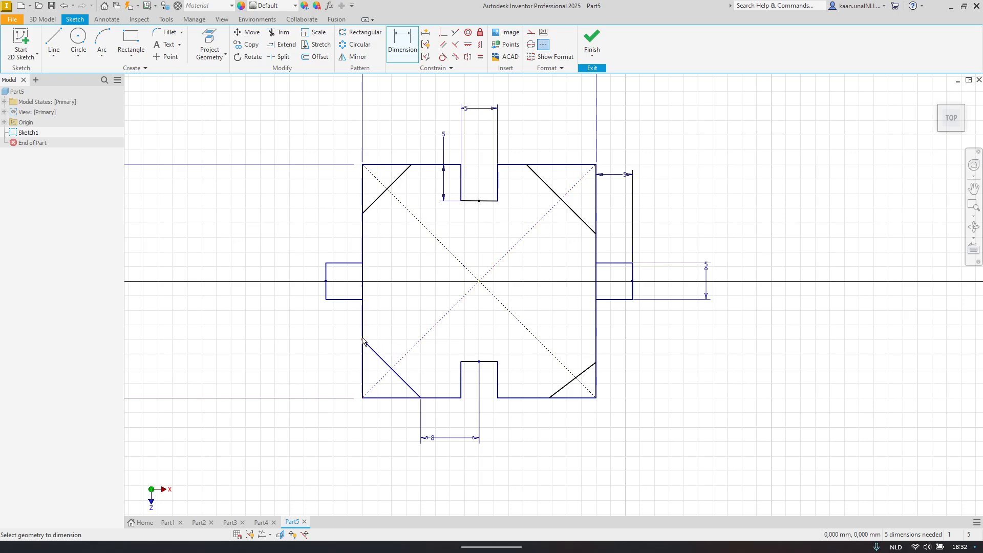
pyautogui.click(327, 285)
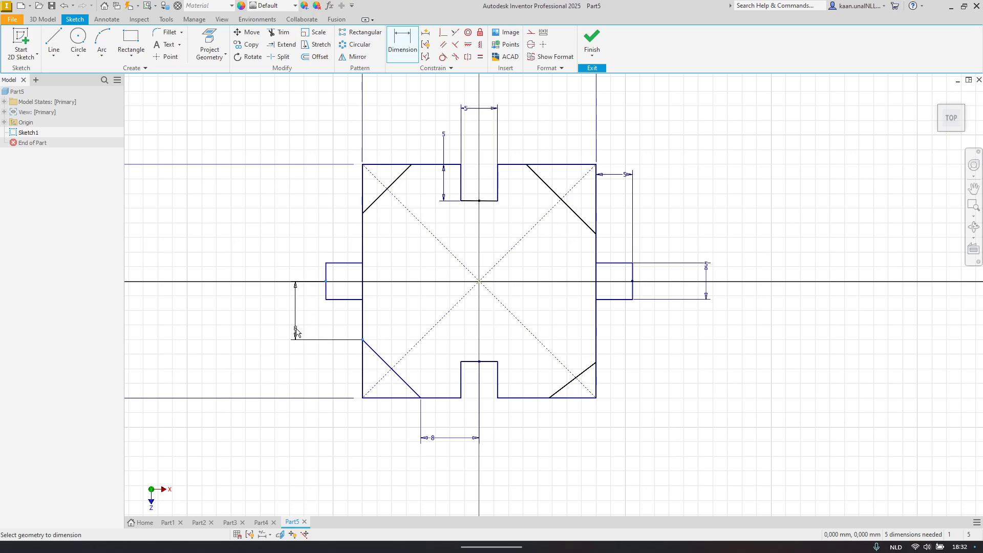
pyautogui.click(308, 356)
pyautogui.press('Escape')
pyautogui.press('Escape')
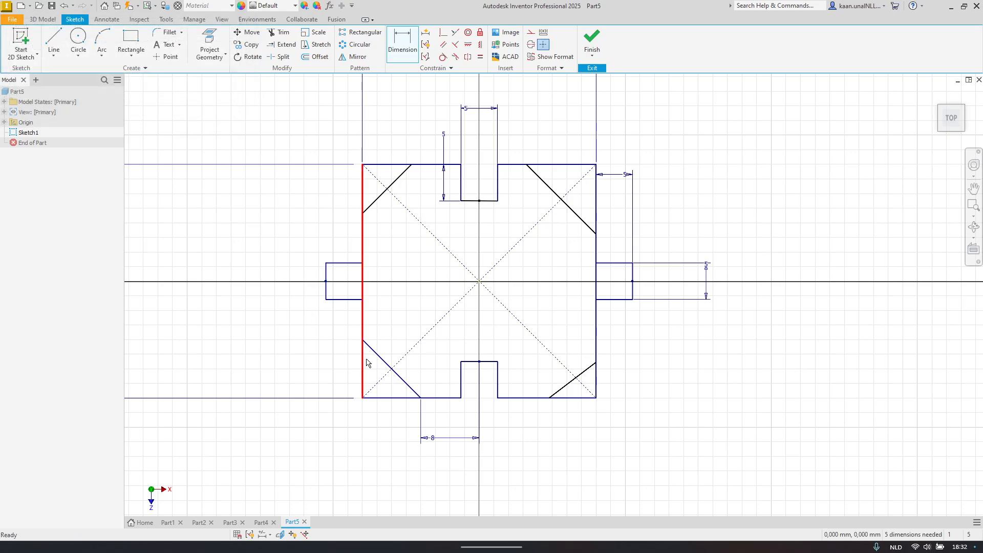
# Step: Try an equal constraint on the construction diagonals near the upper-right corner line, and undo it
pyautogui.click(480, 57)
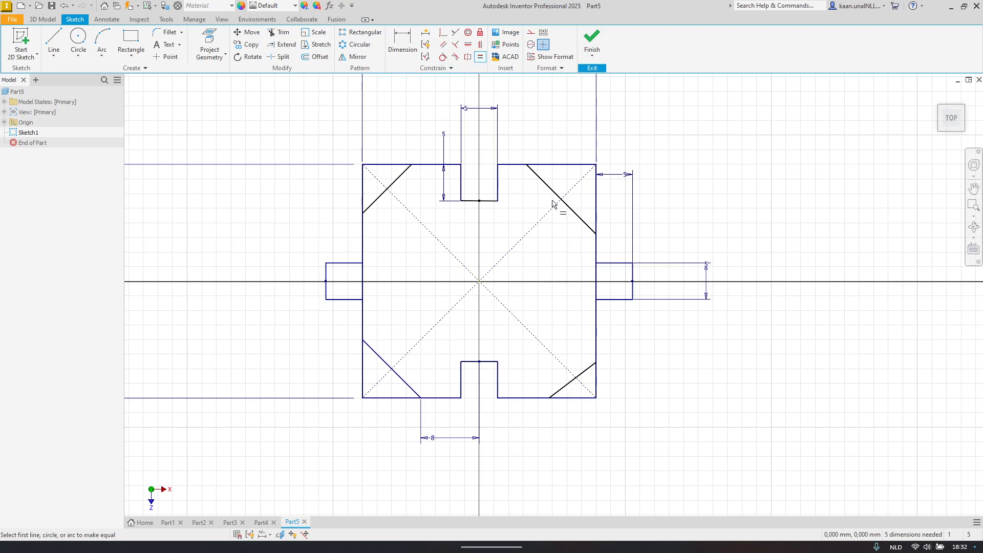
pyautogui.click(563, 202)
pyautogui.click(552, 213)
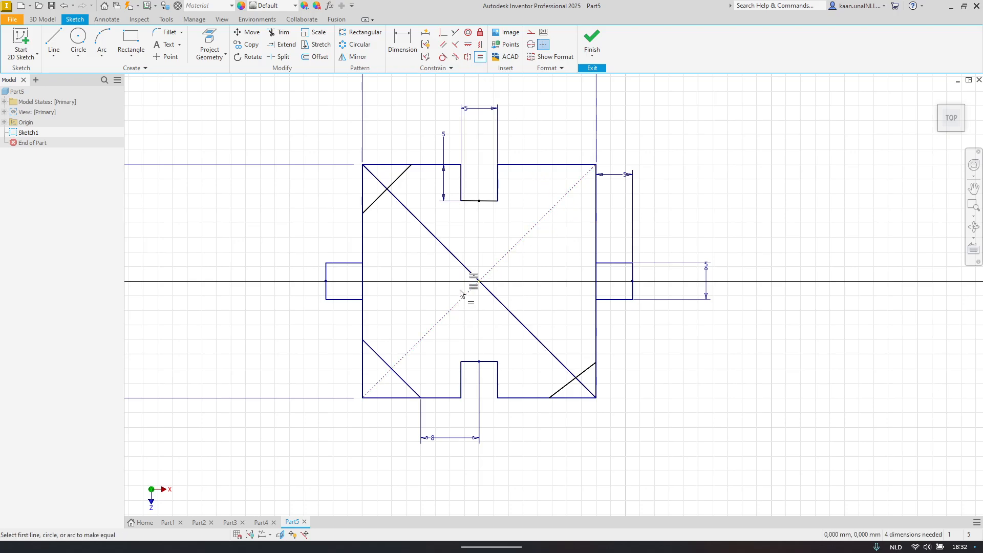
pyautogui.hotkey('ctrl', 'z')
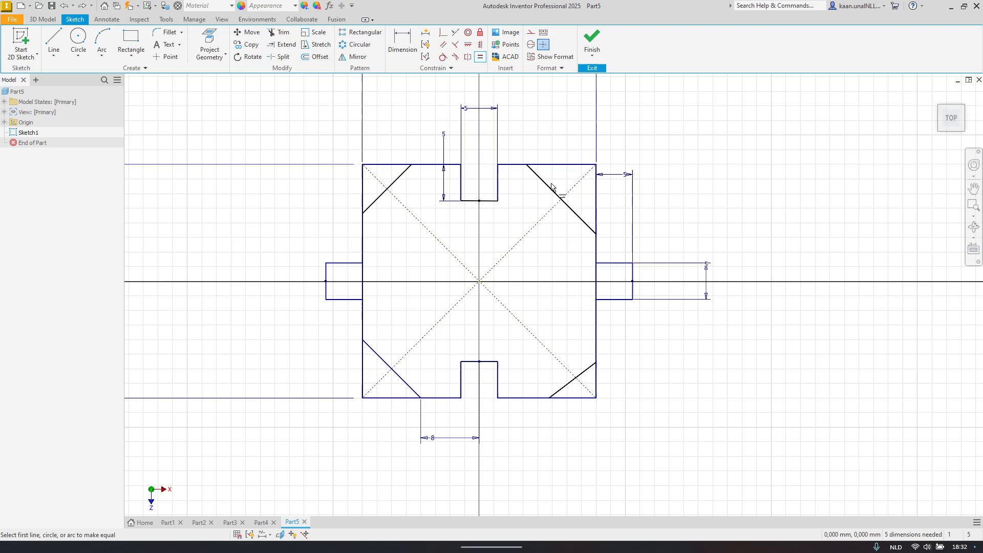
# Step: Apply equal constraints between the lower-left corner line and the other three corner lines
pyautogui.click(553, 189)
pyautogui.click(388, 359)
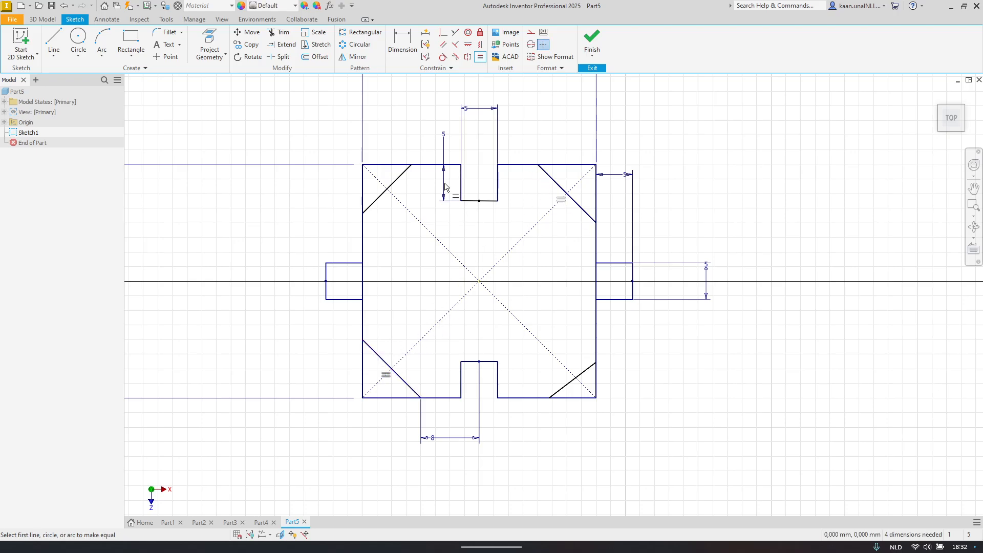
pyautogui.click(382, 357)
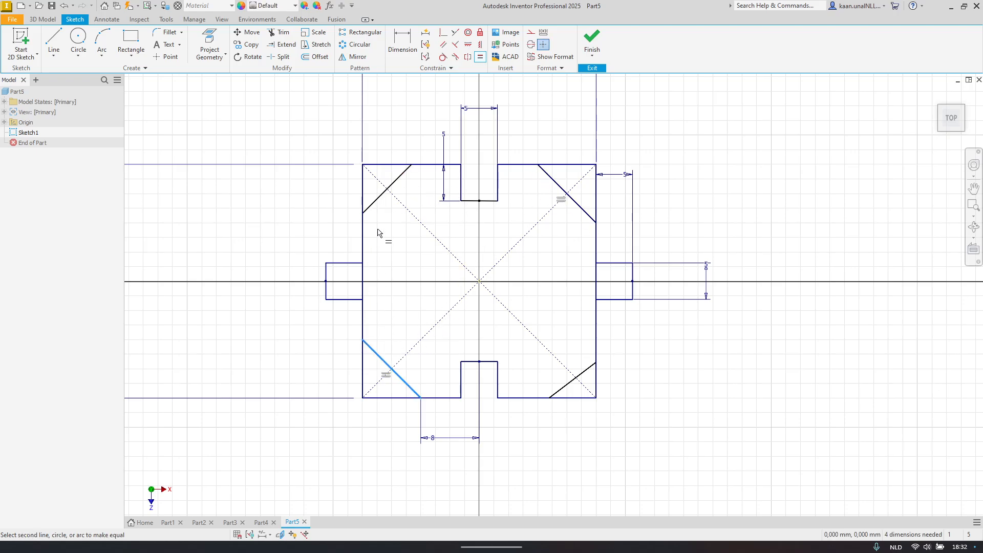
pyautogui.click(380, 195)
pyautogui.click(389, 366)
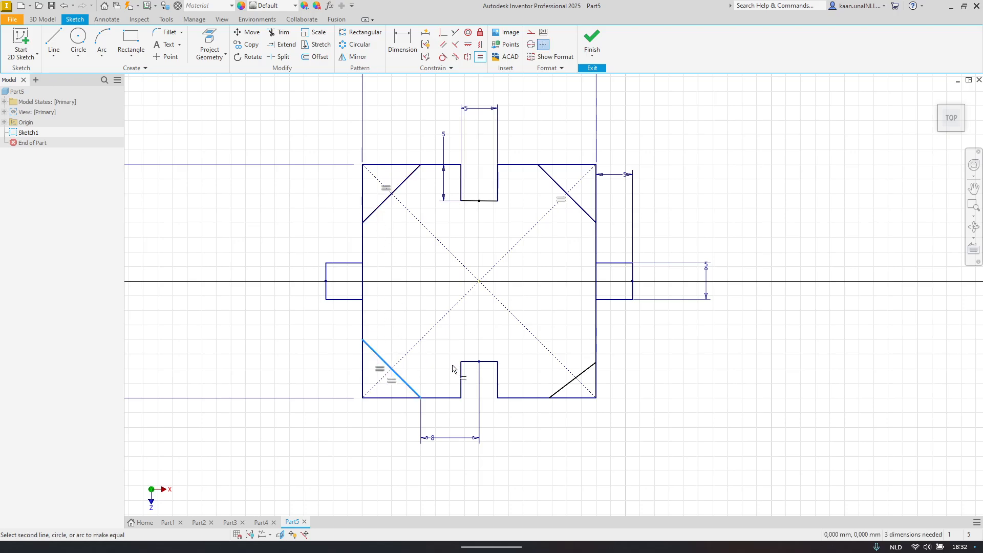
pyautogui.click(562, 389)
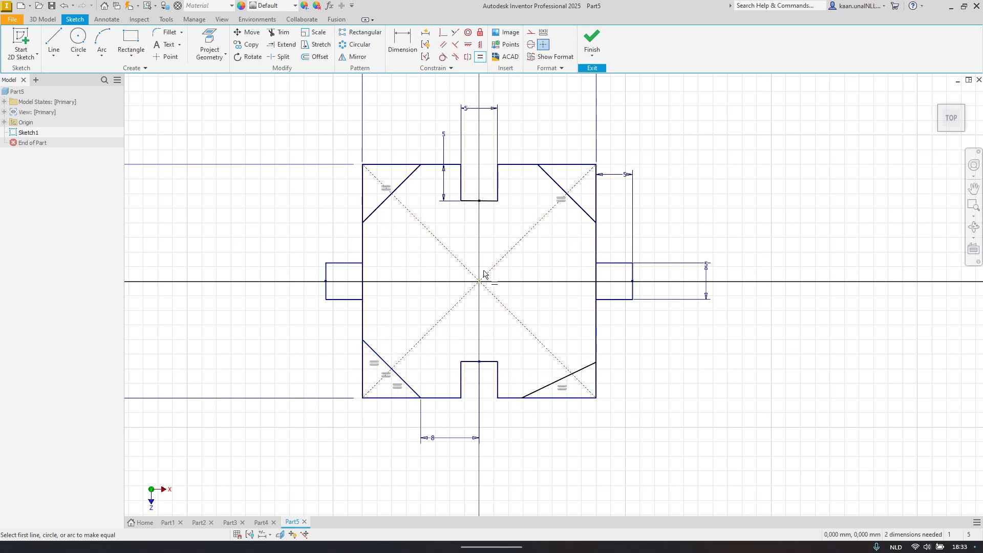
# Step: Constrain the upper-left and lower-right corner lines parallel, and try the same on the other two corner lines
pyautogui.click(444, 44)
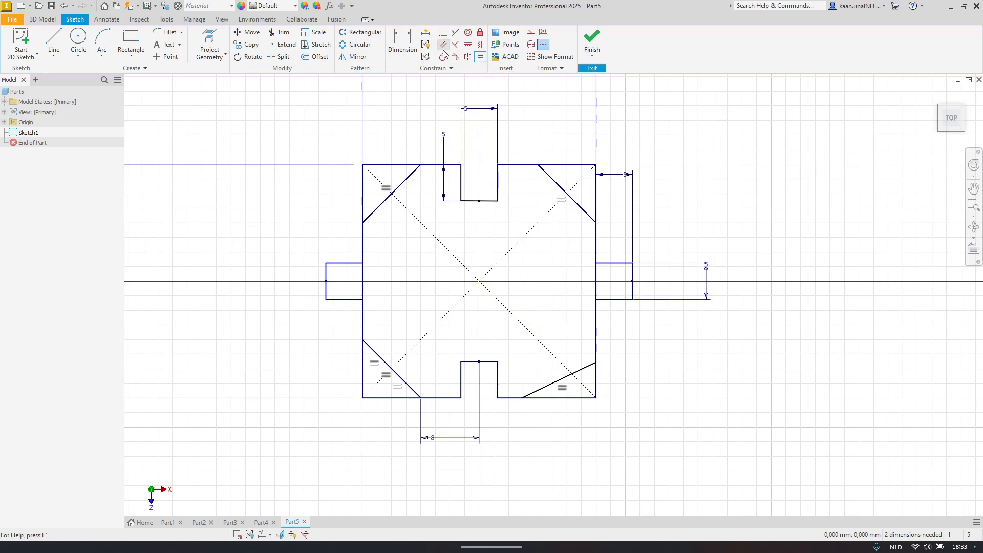
pyautogui.click(395, 191)
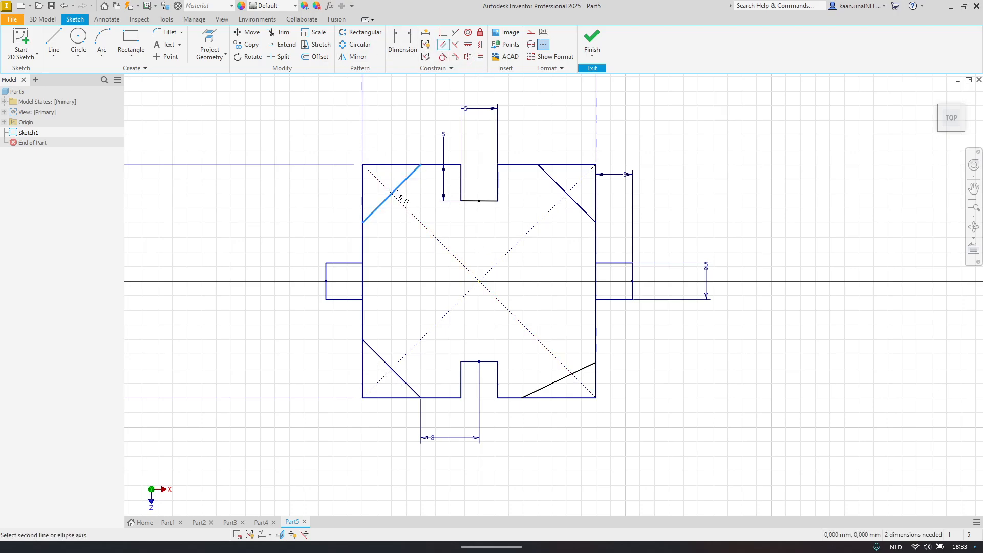
pyautogui.click(580, 371)
pyautogui.click(570, 197)
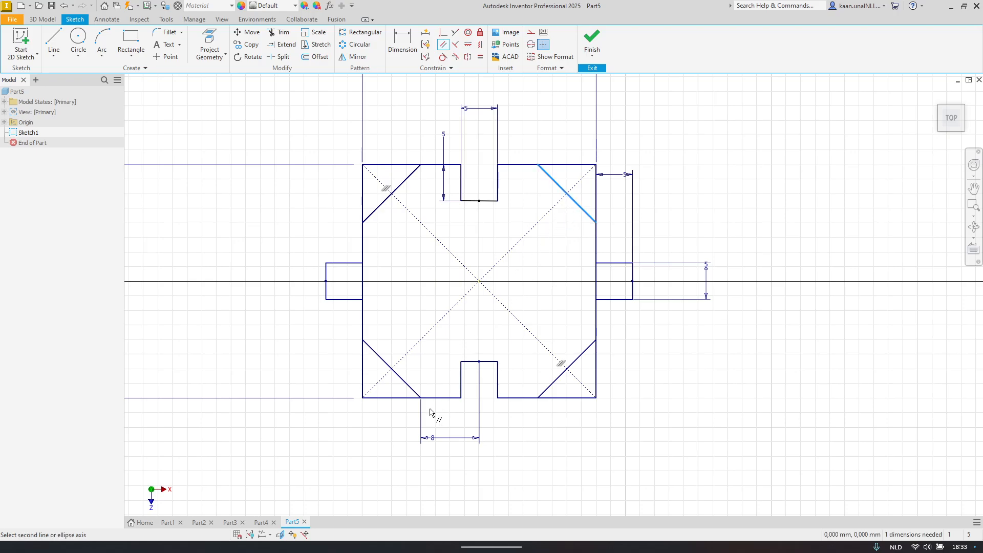
pyautogui.click(410, 388)
pyautogui.press('Escape')
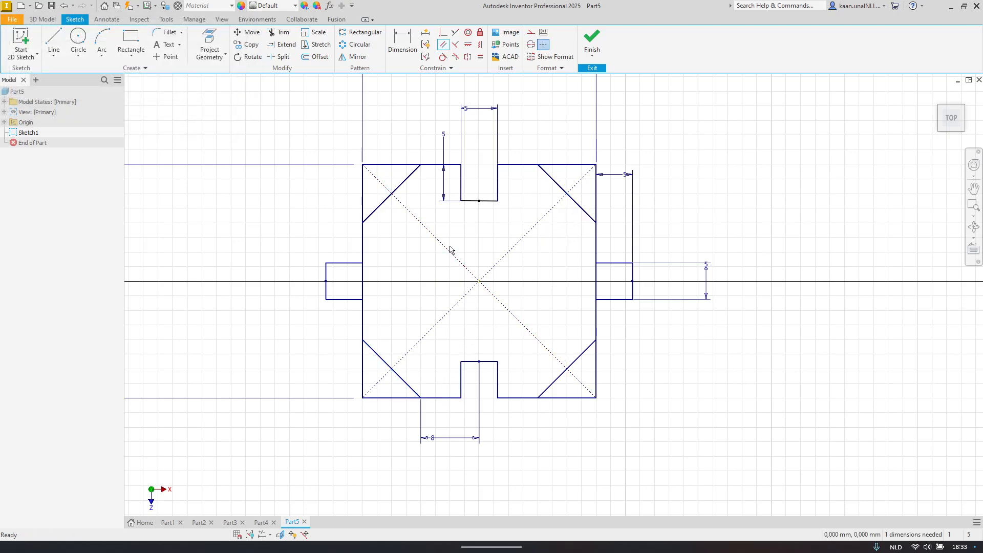
pyautogui.press('Escape')
# Step: Replace the 8 mm dimension with a 16 mm horizontal dimension between the bottom ends of the two lower corner lines
pyautogui.click(466, 439)
pyautogui.press('Delete')
pyautogui.press('d')
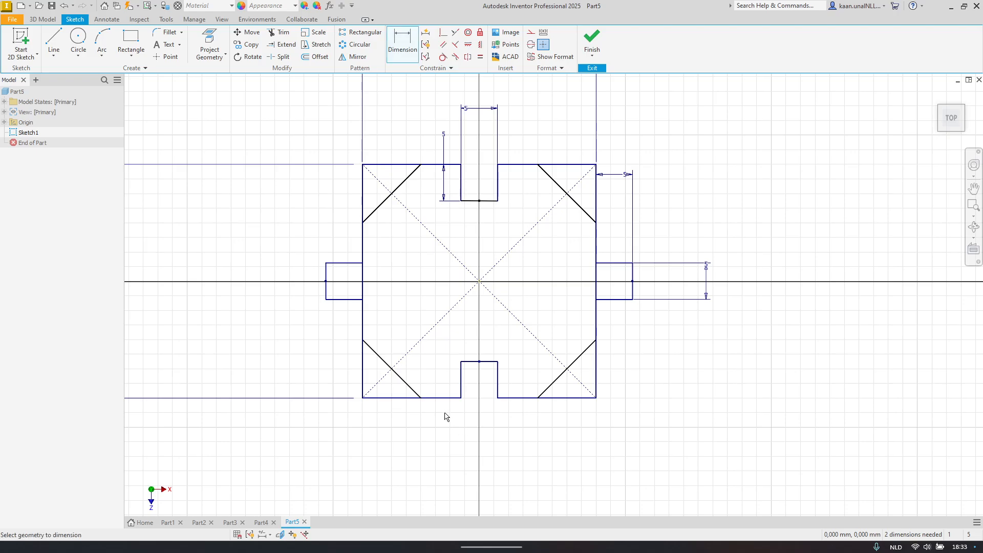
pyautogui.click(423, 399)
pyautogui.click(538, 399)
pyautogui.click(511, 442)
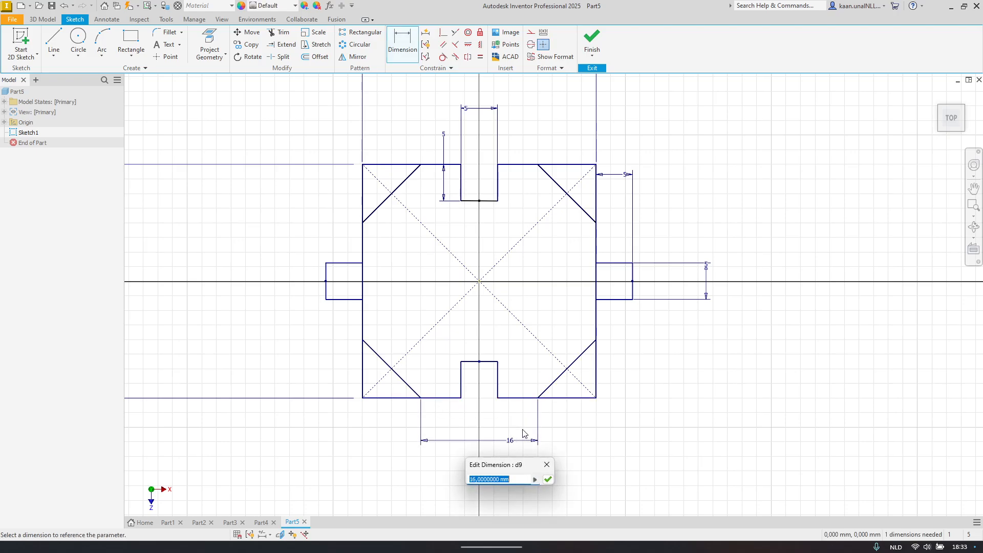
pyautogui.press('Return')
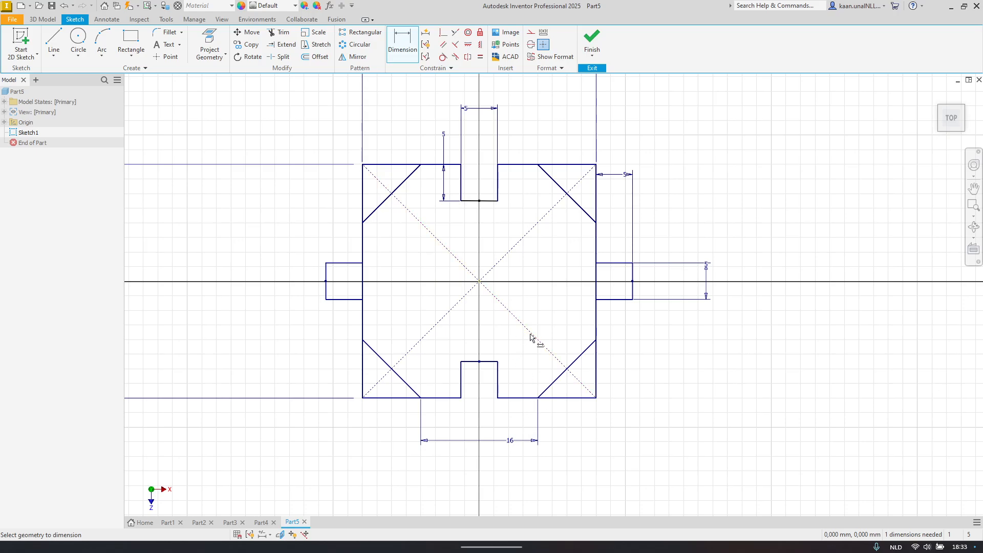
pyautogui.press('Escape')
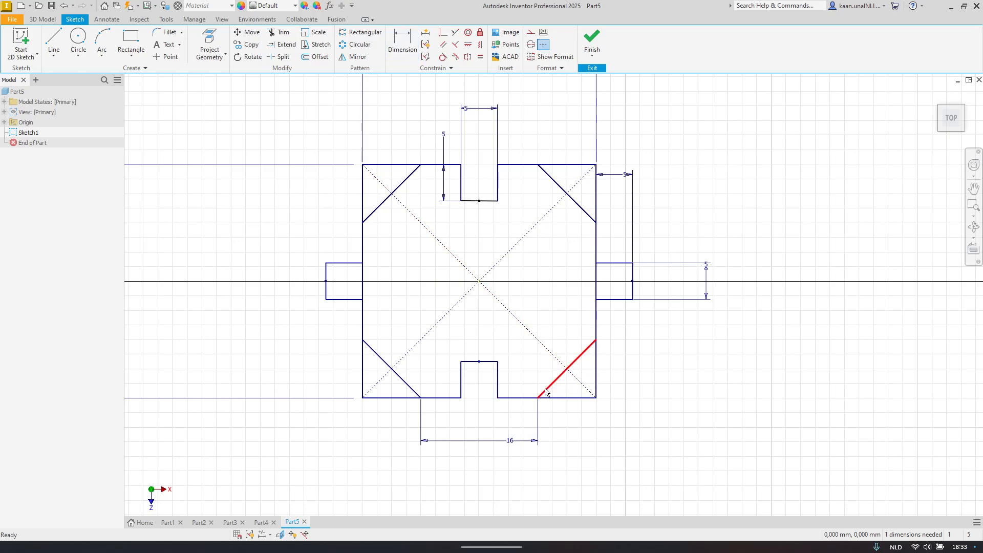
# Step: Test the lower-right corner line and the top notch for free movement, and constrain the notch's two sides equal
pyautogui.moveTo(546, 392)
pyautogui.mouseDown()
pyautogui.moveTo(527, 400)
pyautogui.moveTo(544, 391)
pyautogui.mouseUp()
pyautogui.moveTo(480, 204)
pyautogui.mouseDown()
pyautogui.moveTo(480, 305)
pyautogui.moveTo(478, 219)
pyautogui.mouseUp()
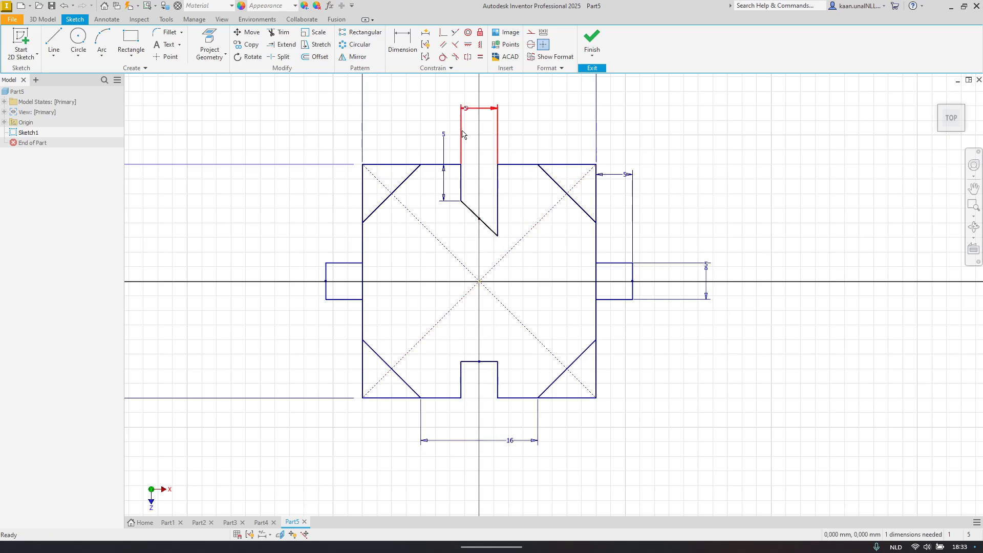
pyautogui.click(481, 56)
pyautogui.click(497, 182)
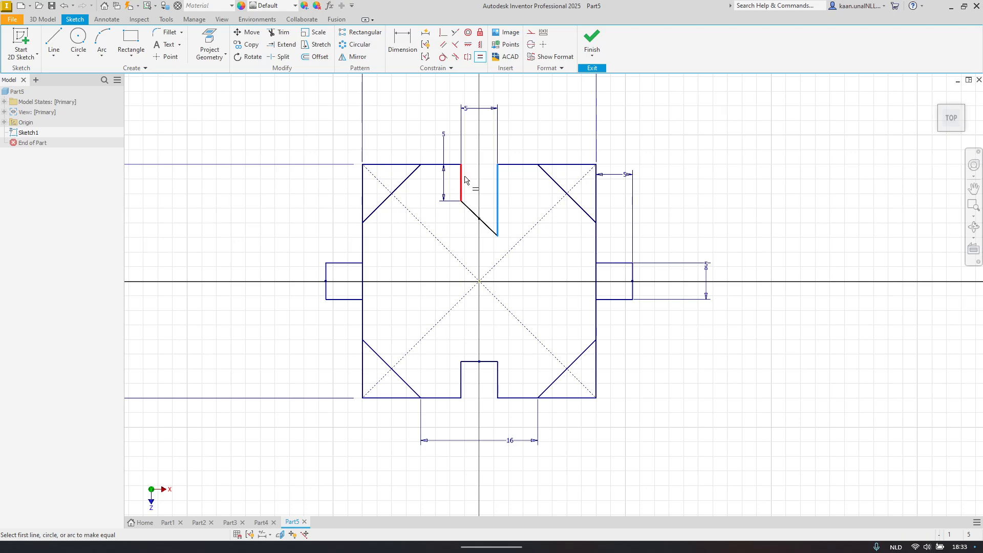
pyautogui.click(461, 179)
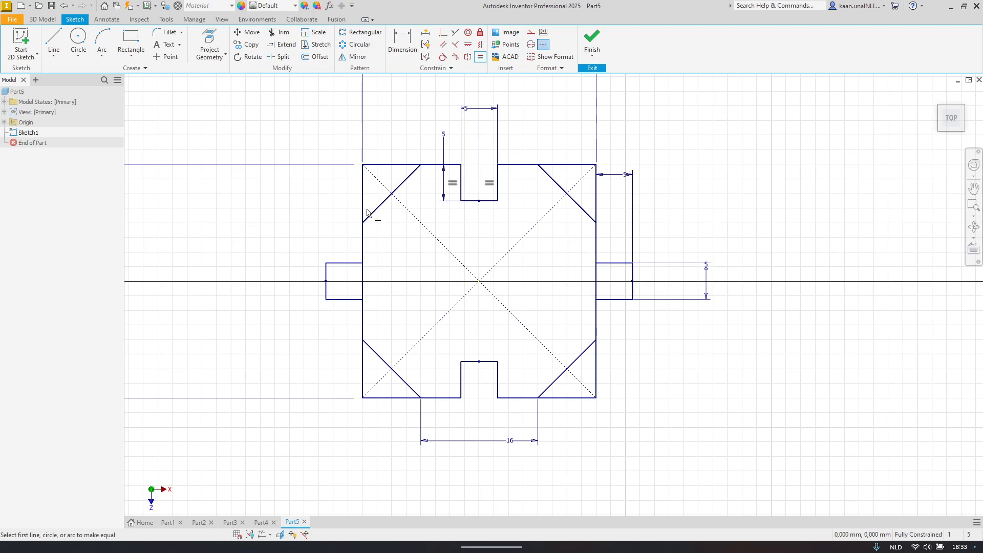
# Step: Trim off the outline's two lower corners, plus the right edge and construction diagonal beyond the upper-right corner line
pyautogui.press('x')
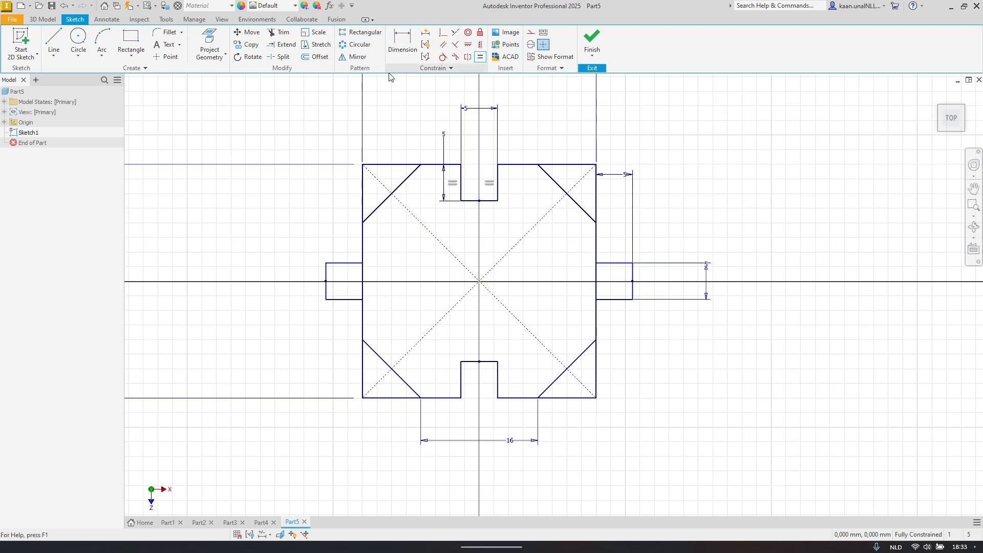
pyautogui.click(363, 374)
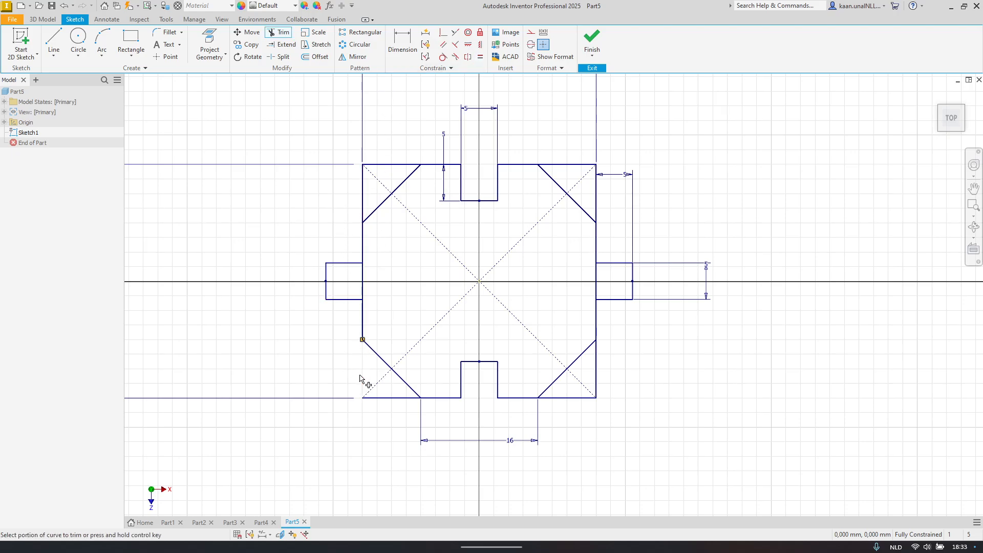
pyautogui.click(388, 398)
pyautogui.click(548, 399)
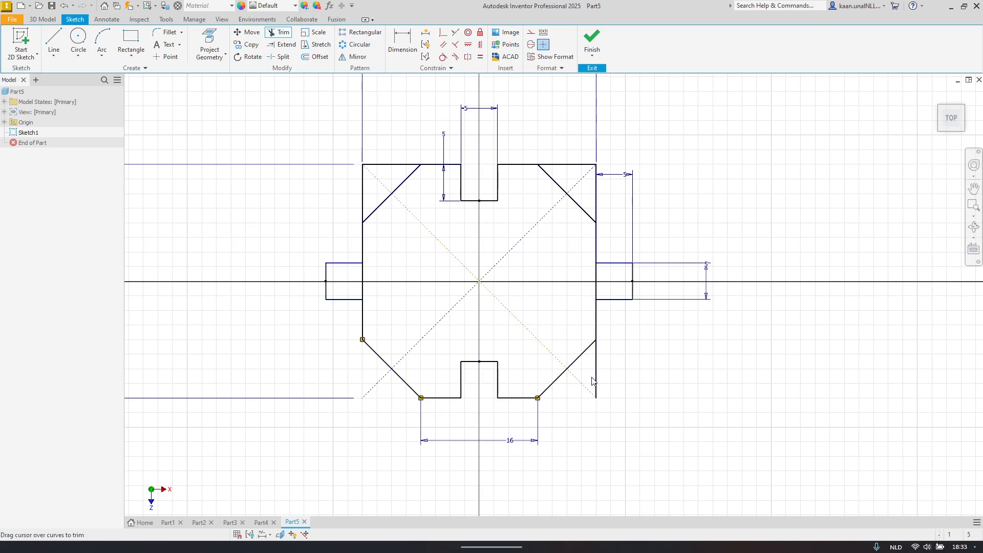
pyautogui.click(597, 385)
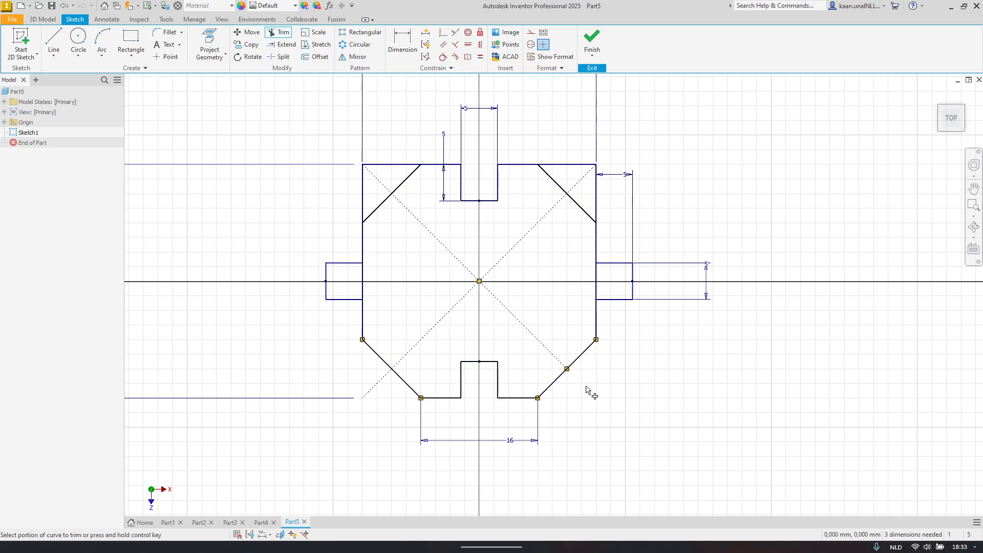
pyautogui.click(596, 195)
pyautogui.click(583, 179)
# Step: Try to trim the top edge beyond the upper-right corner line, and undo the trim
pyautogui.click(573, 164)
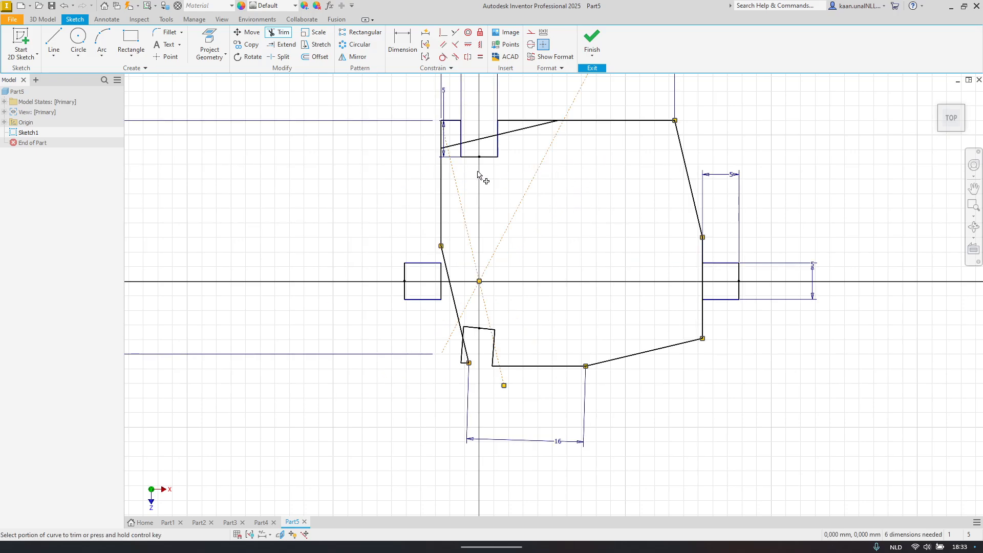
pyautogui.hotkey('ctrl', 'z')
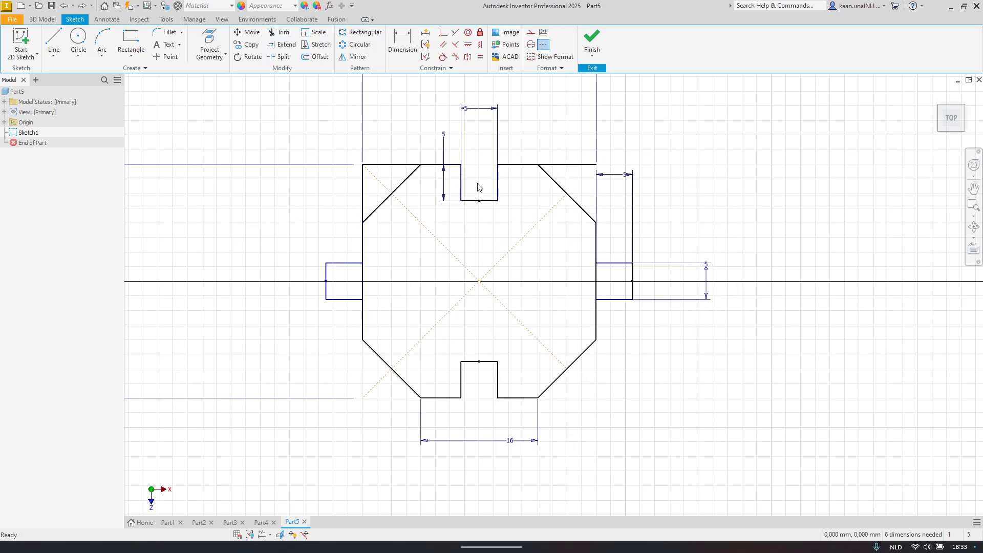
pyautogui.press('x')
pyautogui.click(564, 164)
pyautogui.hotkey('ctrl', 'z')
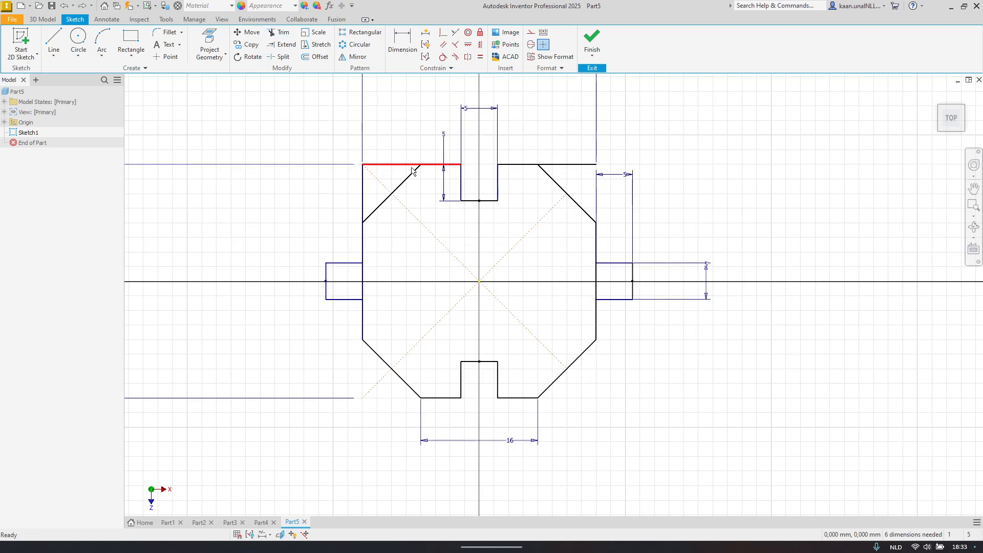
# Step: Trim the top and left edges beyond the upper-left corner line
pyautogui.press('x')
pyautogui.click(416, 165)
pyautogui.click(363, 191)
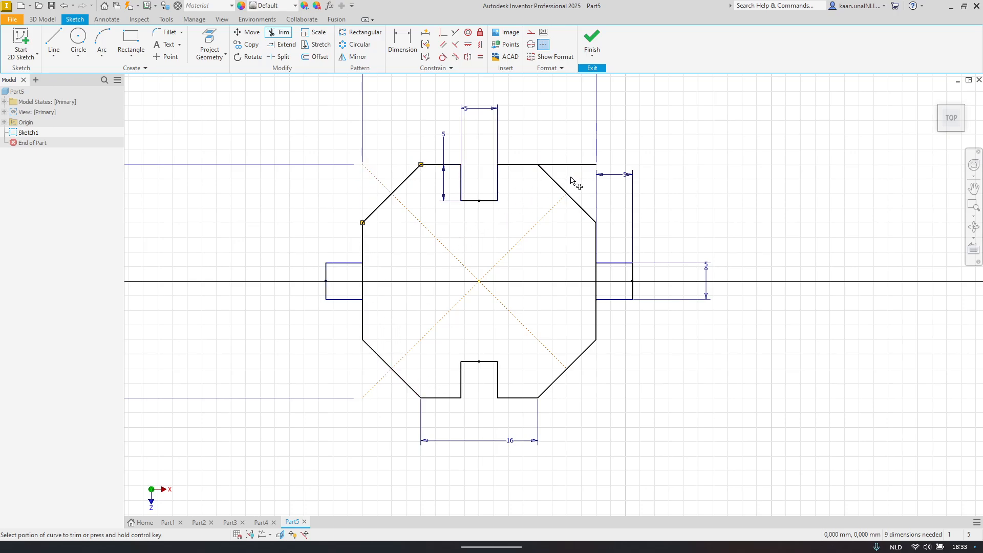
# Step: Delete the 32 mm width dimension above the profile
pyautogui.moveTo(572, 179); pyautogui.dragTo(564, 385, button='middle')
pyautogui.moveTo(568, 345); pyautogui.dragTo(579, 320, button='middle')
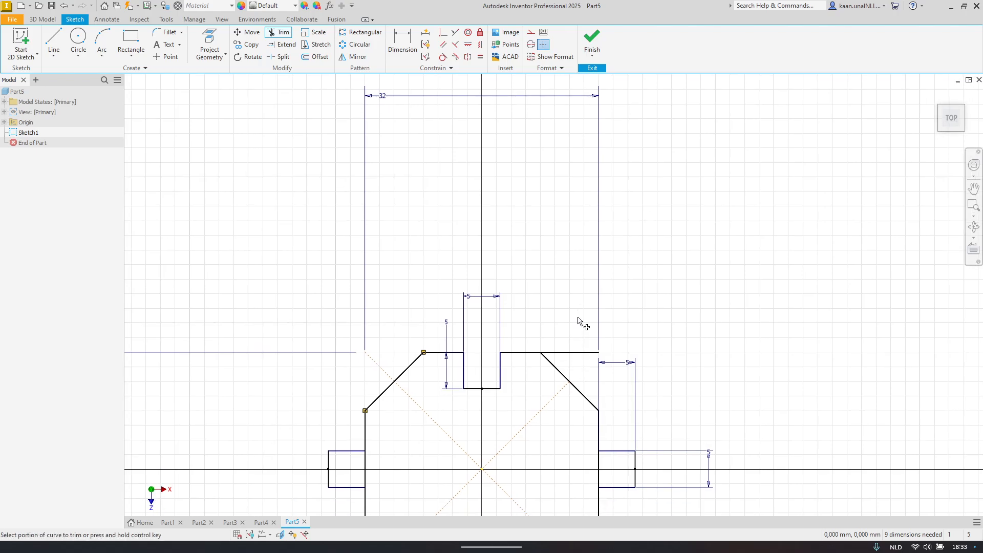
pyautogui.moveTo(532, 165); pyautogui.dragTo(534, 174, button='middle')
pyautogui.press('Escape')
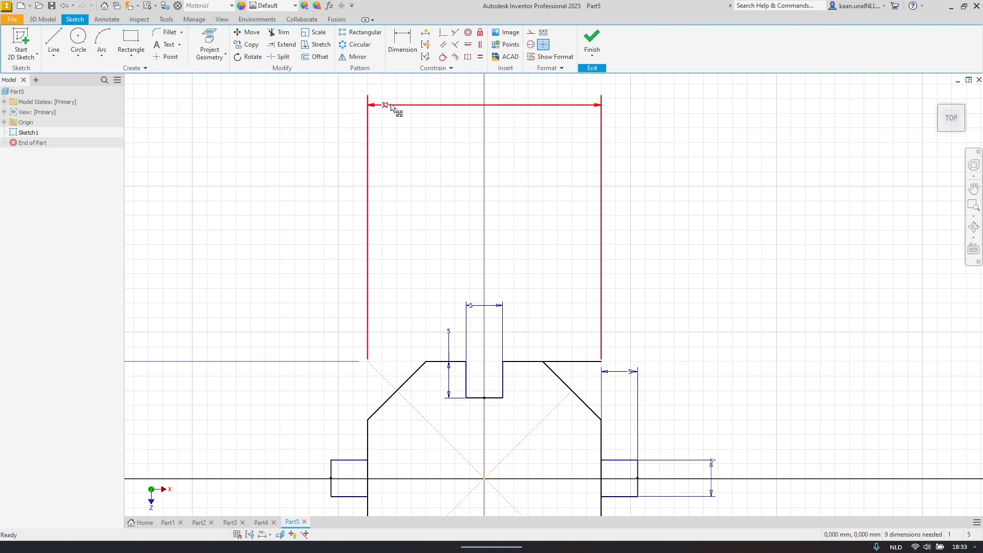
pyautogui.click(392, 105)
pyautogui.press('Delete')
# Step: Dimension the horizontal distance between the outline's left and right edges as 32 mm above the profile
pyautogui.press('d')
pyautogui.moveTo(389, 418); pyautogui.dragTo(398, 303, button='middle')
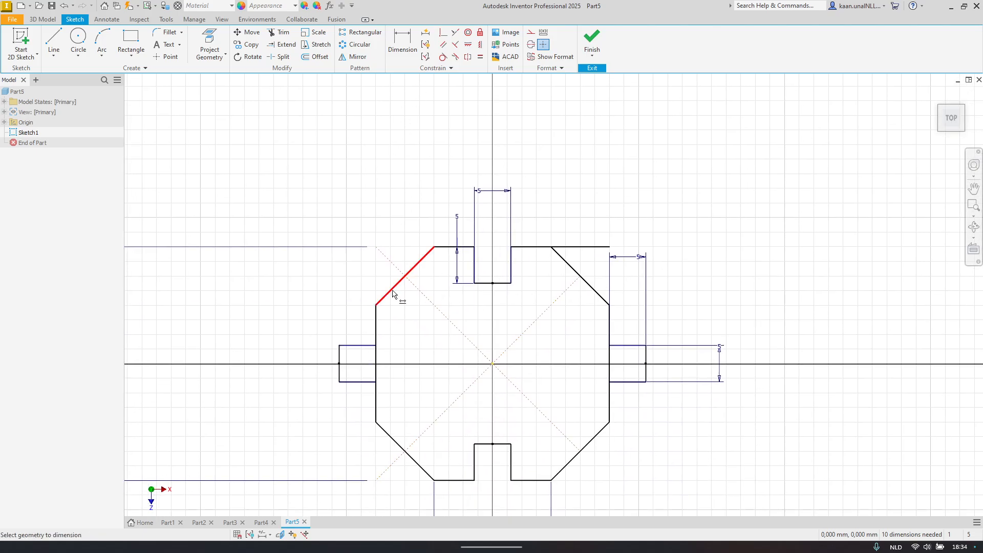
pyautogui.click(377, 320)
pyautogui.click(610, 328)
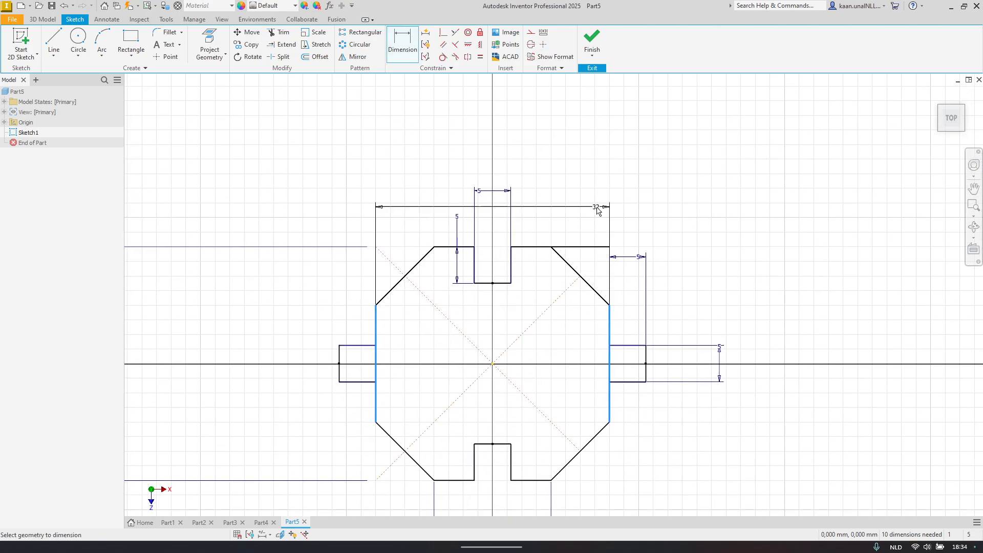
pyautogui.click(598, 127)
pyautogui.click(600, 149)
pyautogui.moveTo(474, 228); pyautogui.dragTo(739, 113, button='middle')
pyautogui.click(292, 131)
pyautogui.press('Delete')
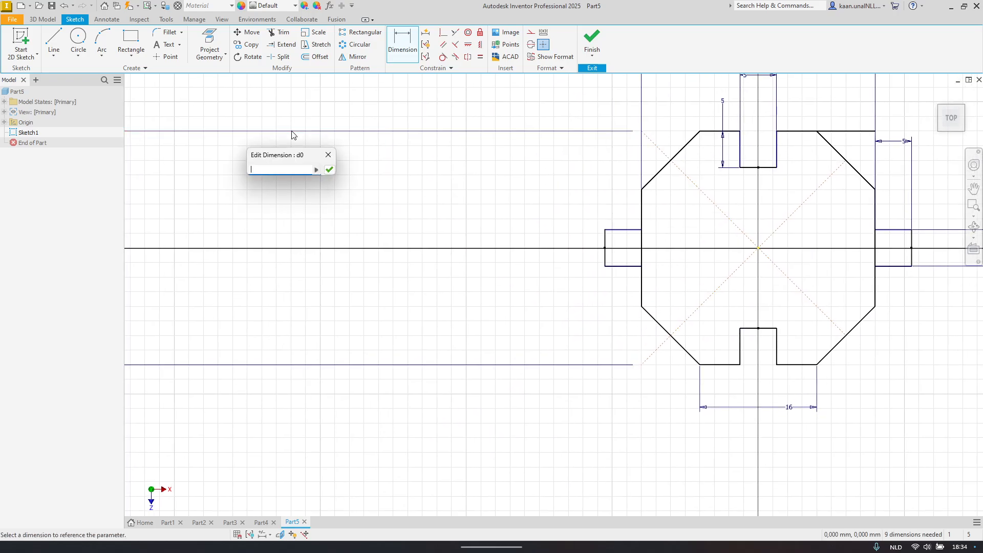
pyautogui.press('Escape')
pyautogui.press('Escape')
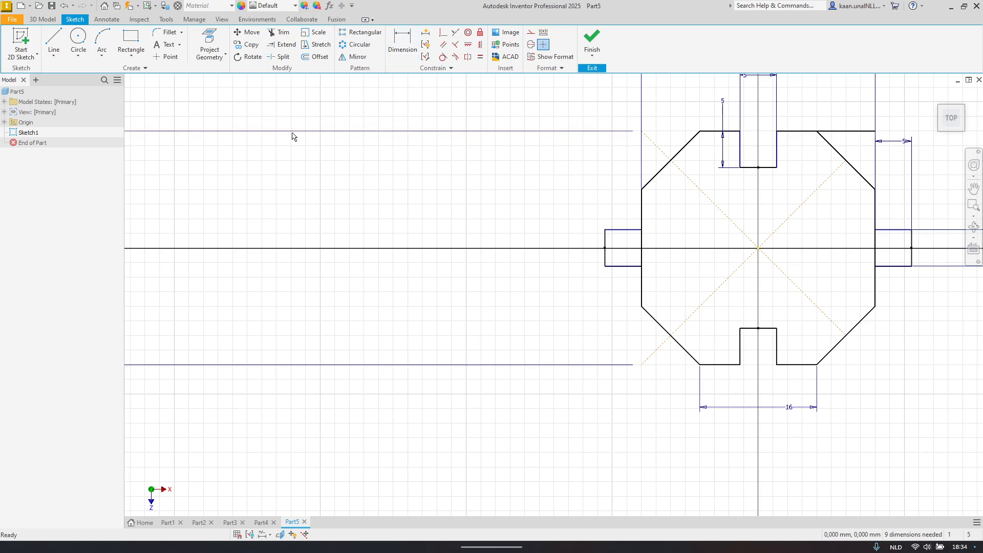
# Step: Select the 32 mm height dimension placed far to the left of the profile
pyautogui.moveTo(380, 170); pyautogui.dragTo(775, 165, button='middle')
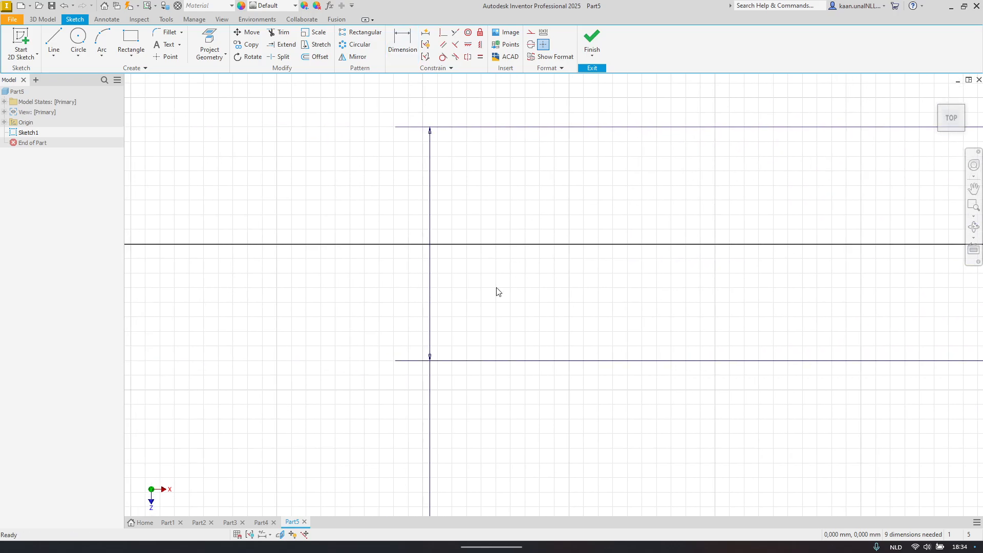
pyautogui.click(419, 360)
pyautogui.moveTo(447, 353); pyautogui.dragTo(431, 191, button='middle')
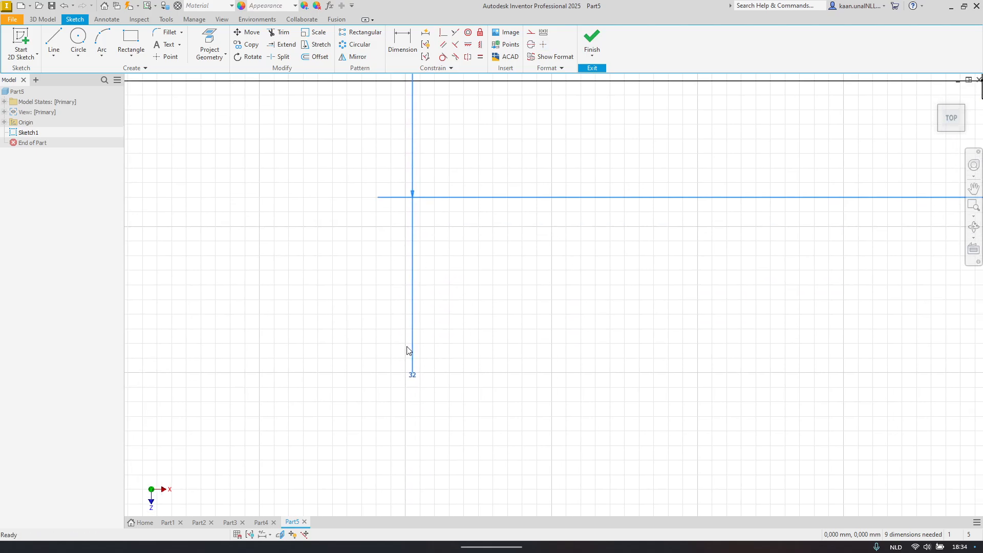
pyautogui.click(413, 373)
pyautogui.click(413, 377)
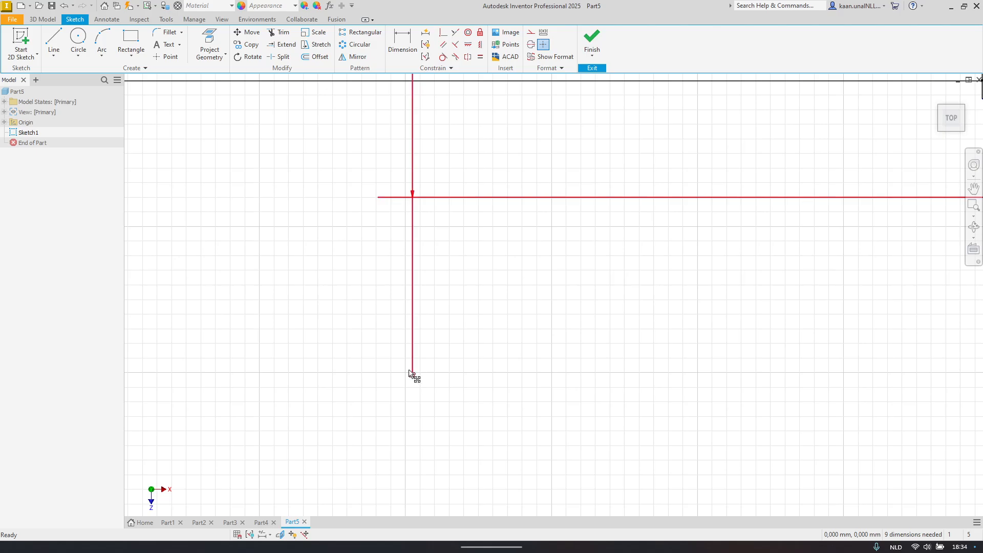
# Step: Delete the stray vertical dimension and dimension the overall height between the profile's top and bottom edges as 32 mm
pyautogui.press('Delete')
pyautogui.moveTo(952, 216); pyautogui.dragTo(351, 409, button='middle')
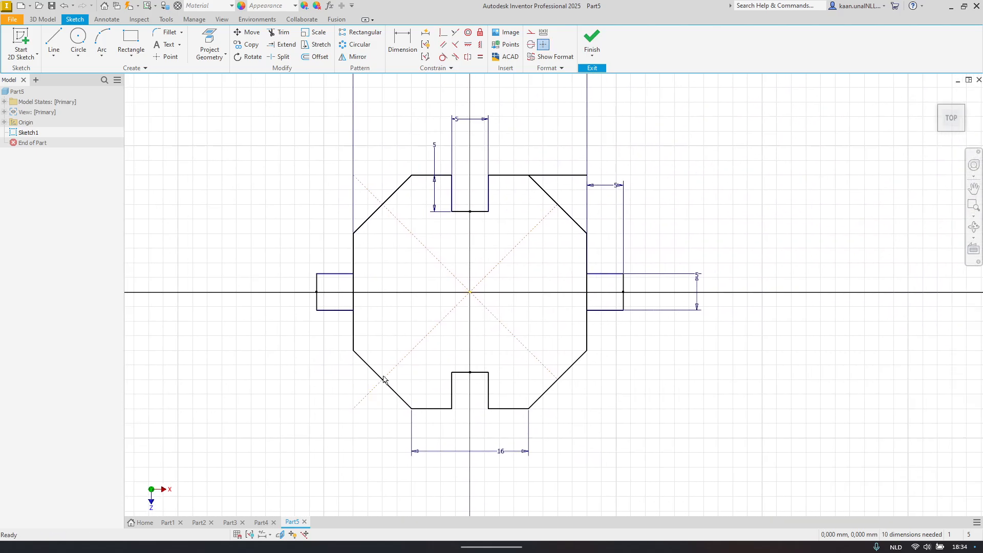
pyautogui.press('d')
pyautogui.click(421, 175)
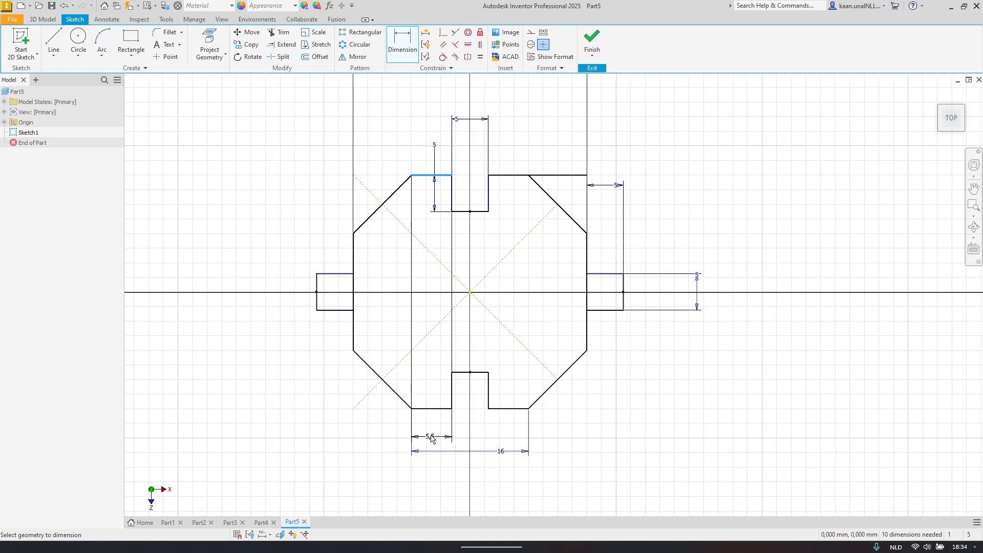
pyautogui.click(425, 408)
pyautogui.click(261, 322)
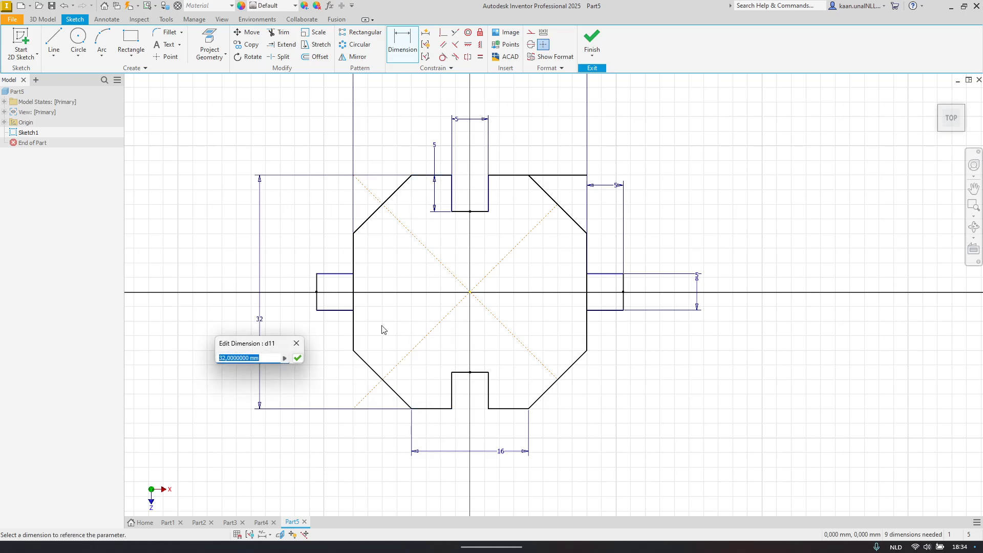
pyautogui.press('Return')
pyautogui.moveTo(374, 146); pyautogui.dragTo(371, 197, button='middle')
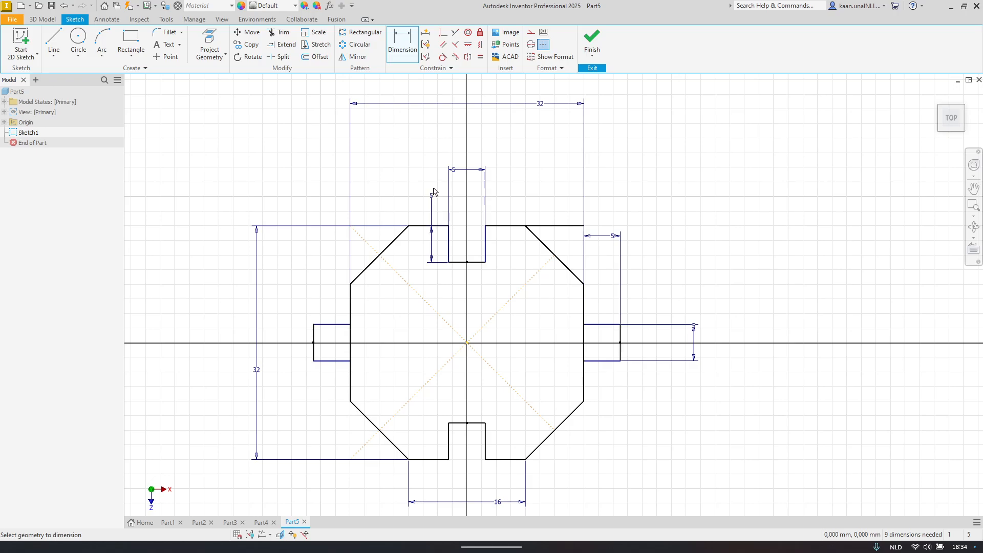
# Step: Trim the excess line segment extending past the octagon's upper-right chamfered corner
pyautogui.press('x')
pyautogui.click(555, 227)
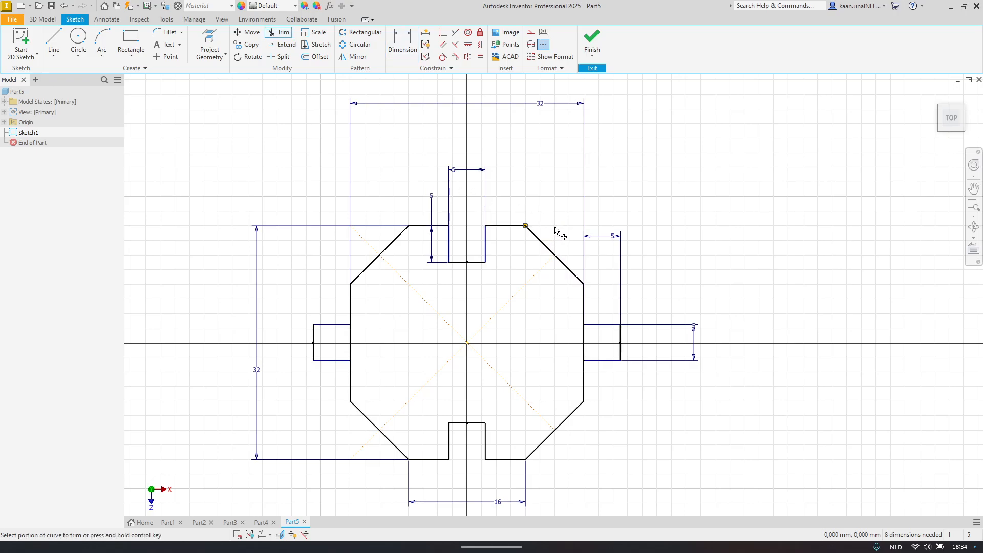
pyautogui.press('Escape')
pyautogui.moveTo(656, 227); pyautogui.dragTo(671, 202, button='middle')
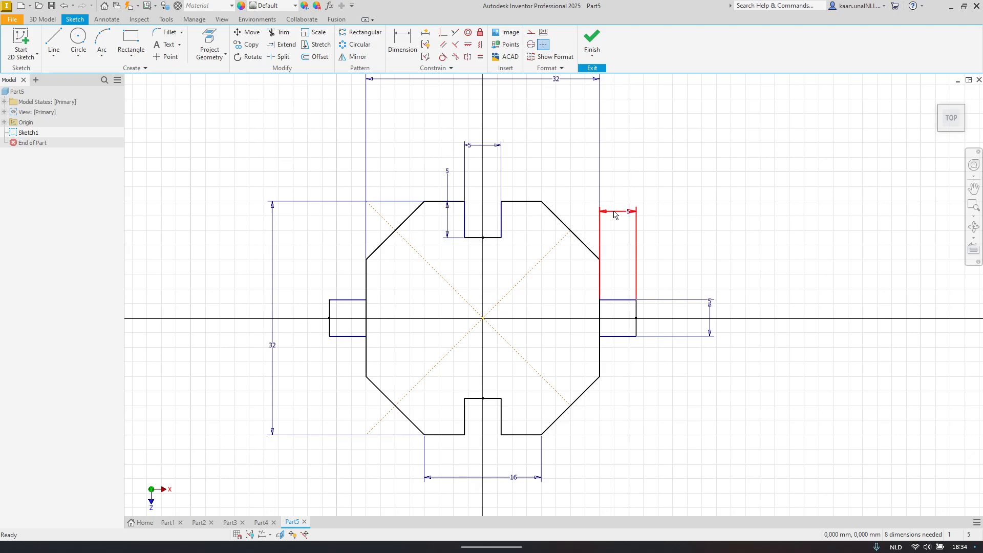
# Step: Apply an equal constraint to the two top edges on either side of the upper notch
pyautogui.press('o')
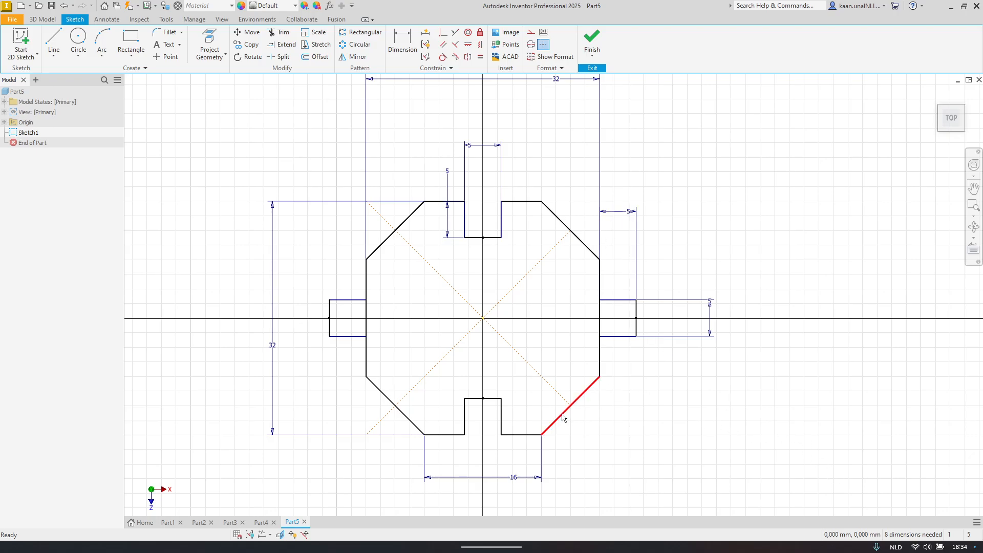
pyautogui.moveTo(563, 417)
pyautogui.mouseDown()
pyautogui.moveTo(589, 434)
pyautogui.moveTo(539, 424)
pyautogui.moveTo(565, 417)
pyautogui.moveTo(556, 418)
pyautogui.mouseUp()
pyautogui.click(480, 56)
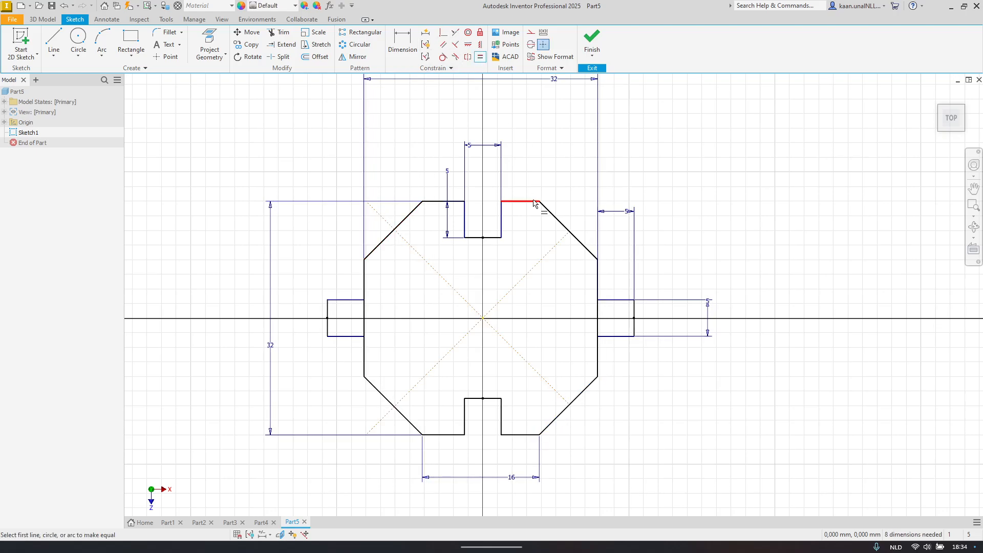
pyautogui.click(520, 202)
pyautogui.click(446, 204)
pyautogui.press('o')
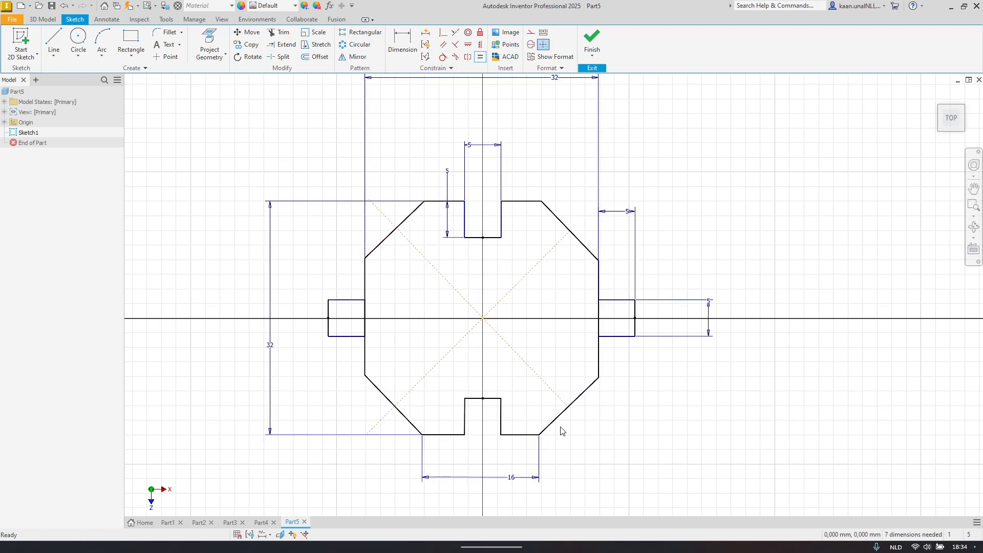
# Step: Check the profile's remaining freedom by pulling its lower-right diagonal edge
pyautogui.moveTo(563, 414); pyautogui.dragTo(591, 424)
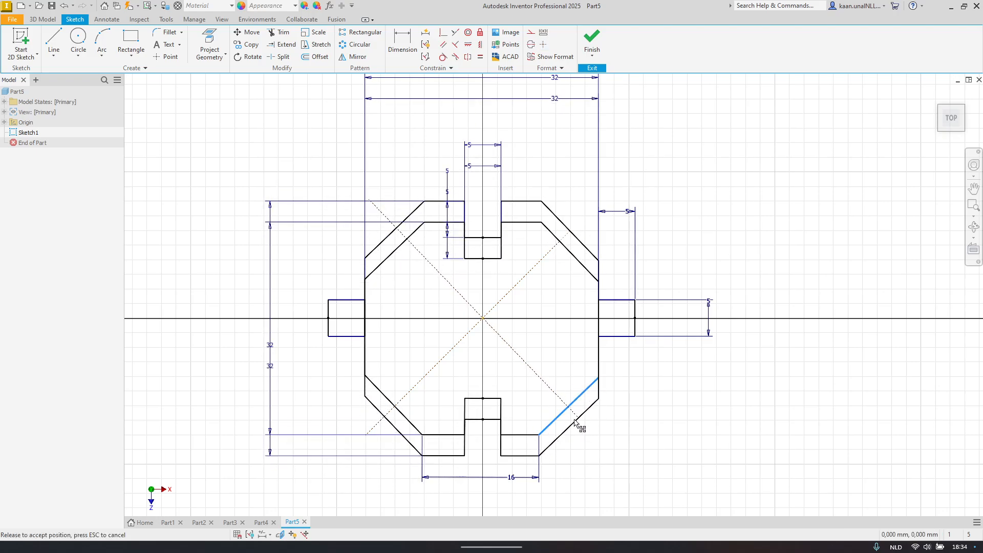
pyautogui.press('Escape')
pyautogui.click(480, 56)
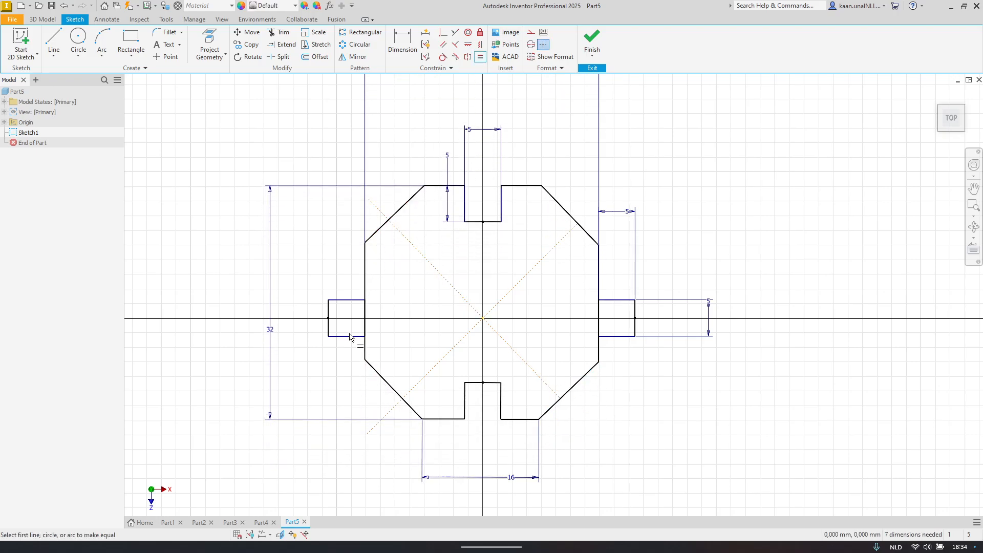
pyautogui.press('Escape')
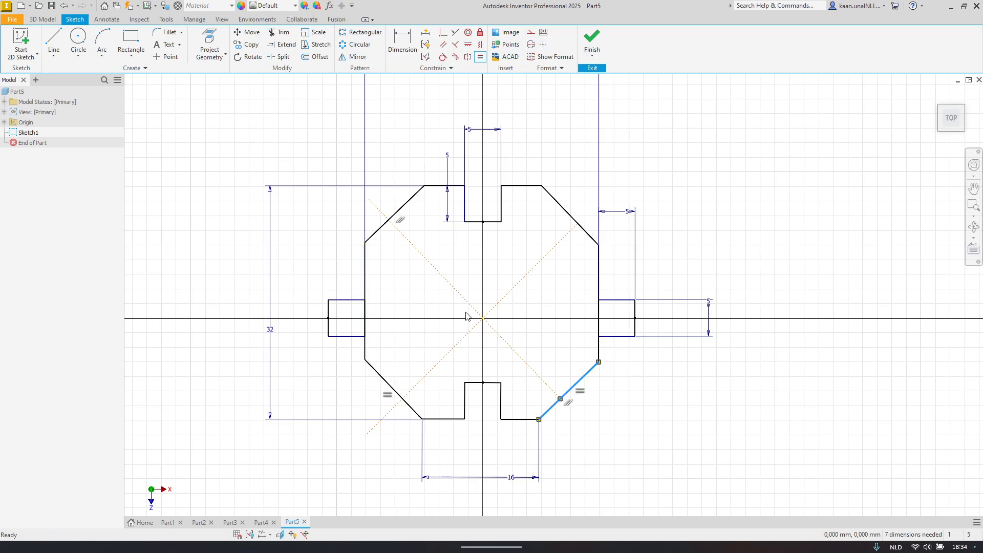
# Step: Remove the vertical segments that separate the left and right tabs from the octagonal body
pyautogui.press('x')
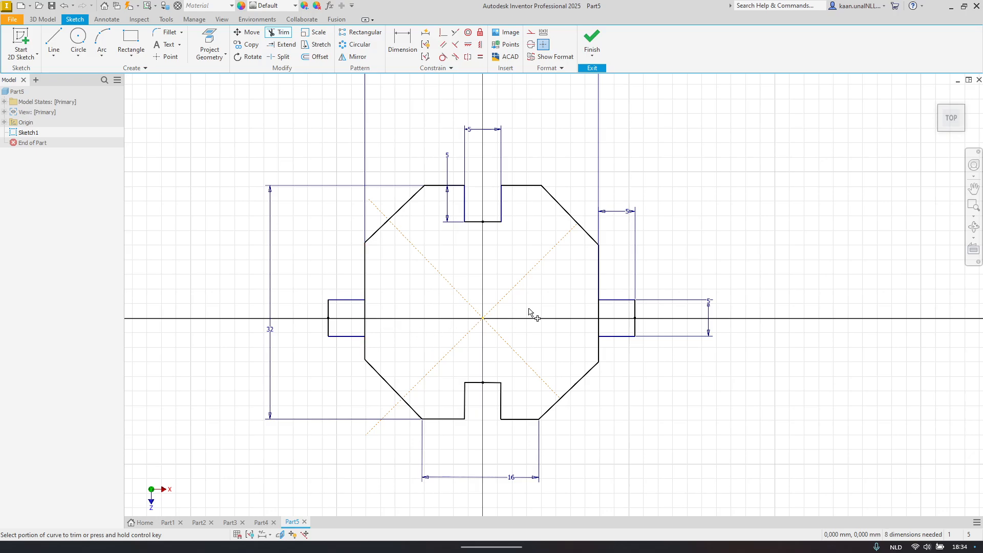
pyautogui.click(365, 324)
pyautogui.click(599, 322)
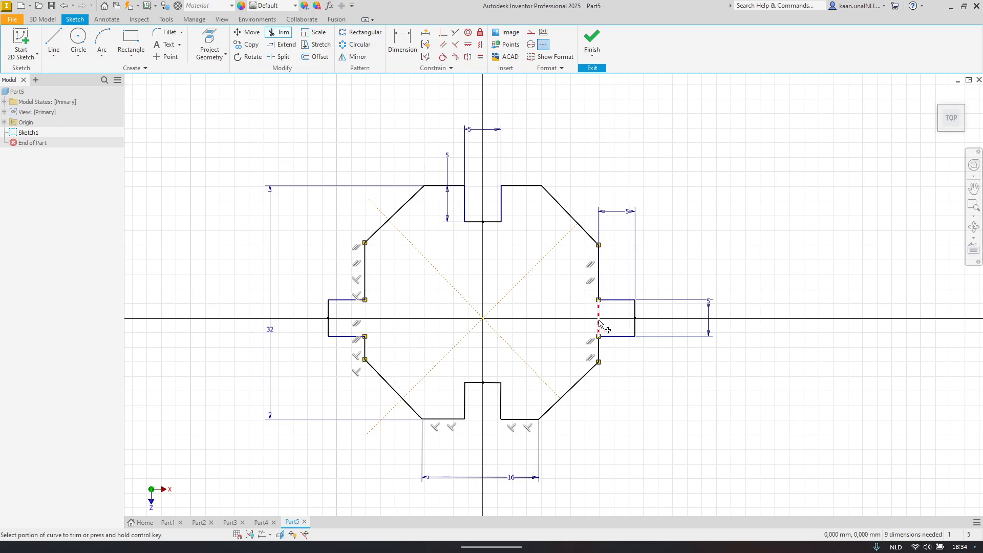
pyautogui.click(599, 323)
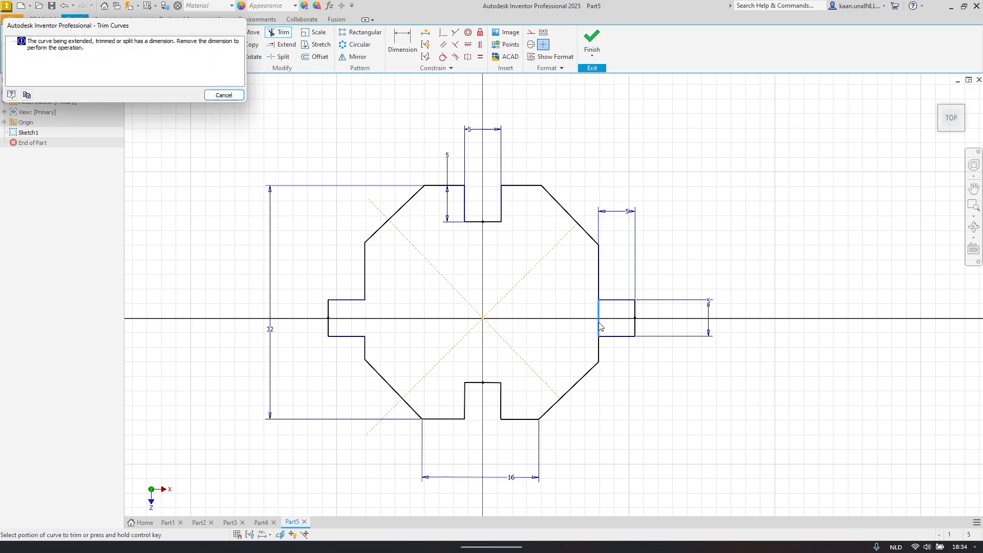
pyautogui.press('Escape')
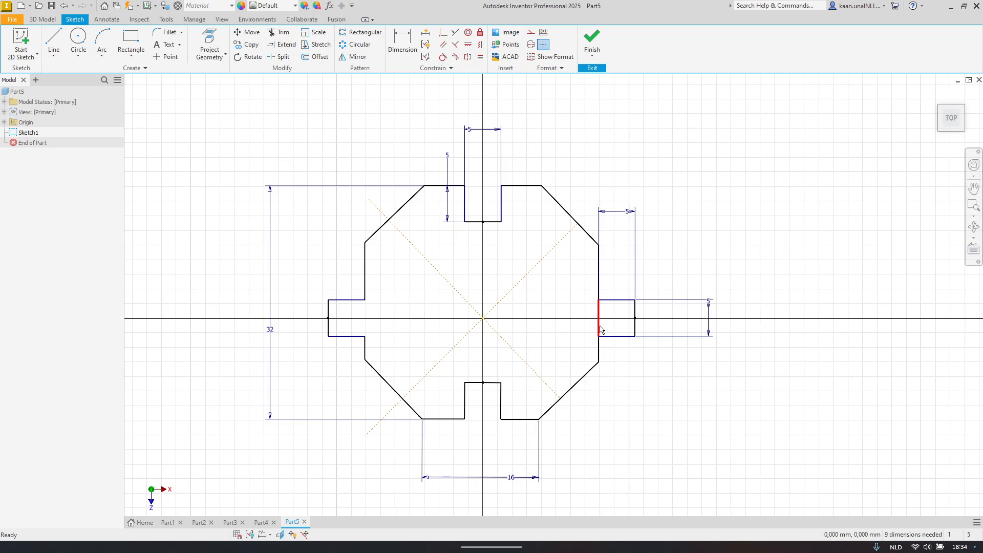
pyautogui.click(601, 329)
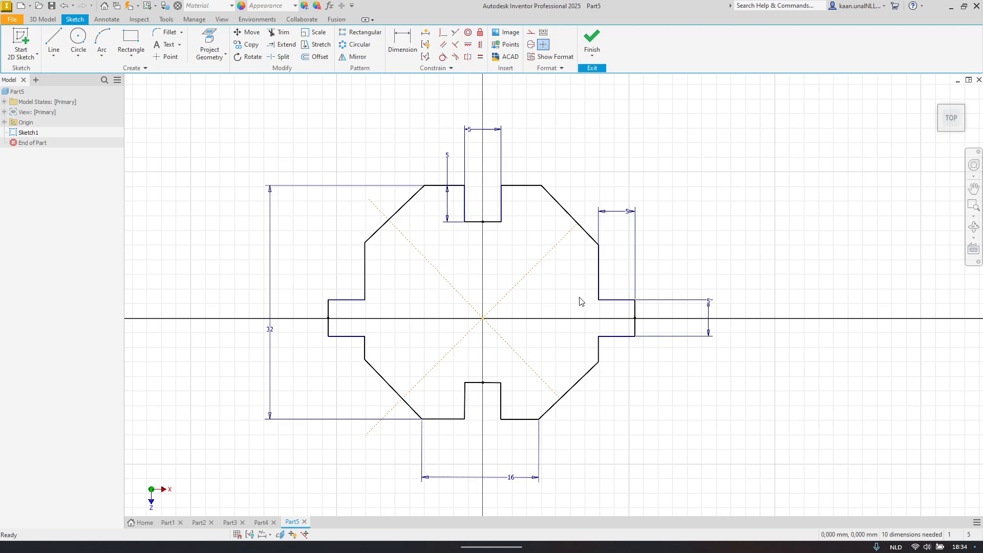
# Step: Make the lower edges of both side tabs equal, and equalize the left vertical edges above and below the left tab
pyautogui.moveTo(565, 393); pyautogui.dragTo(528, 424)
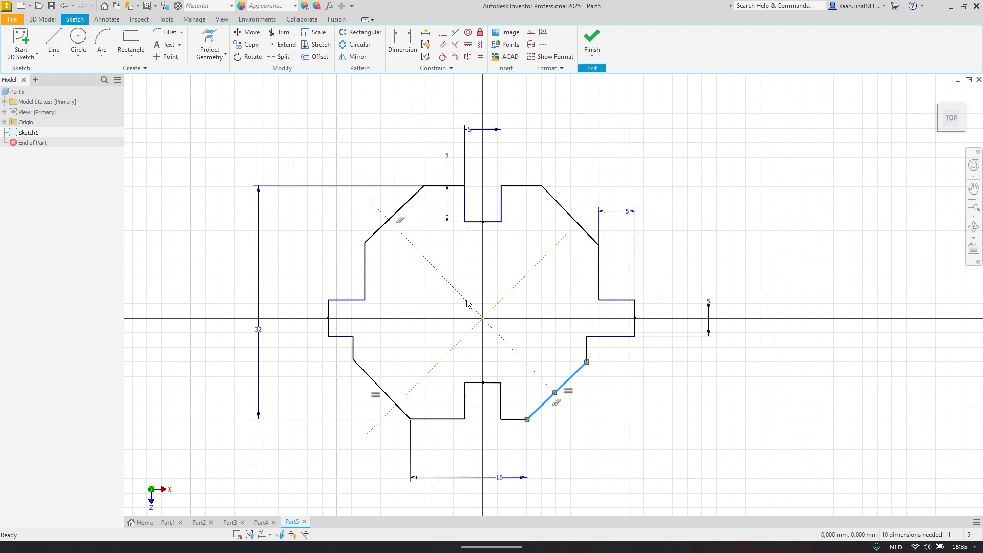
pyautogui.click(480, 57)
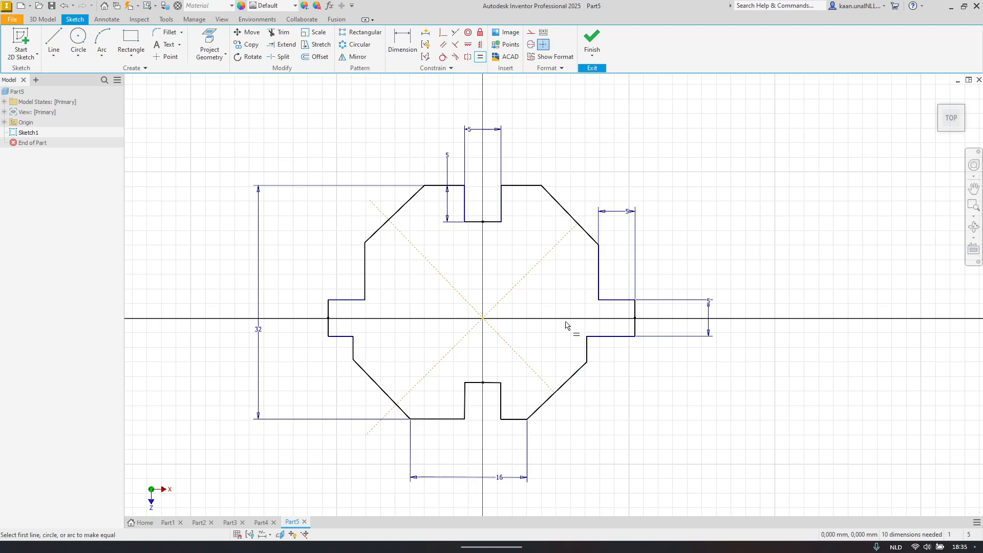
pyautogui.click(619, 337)
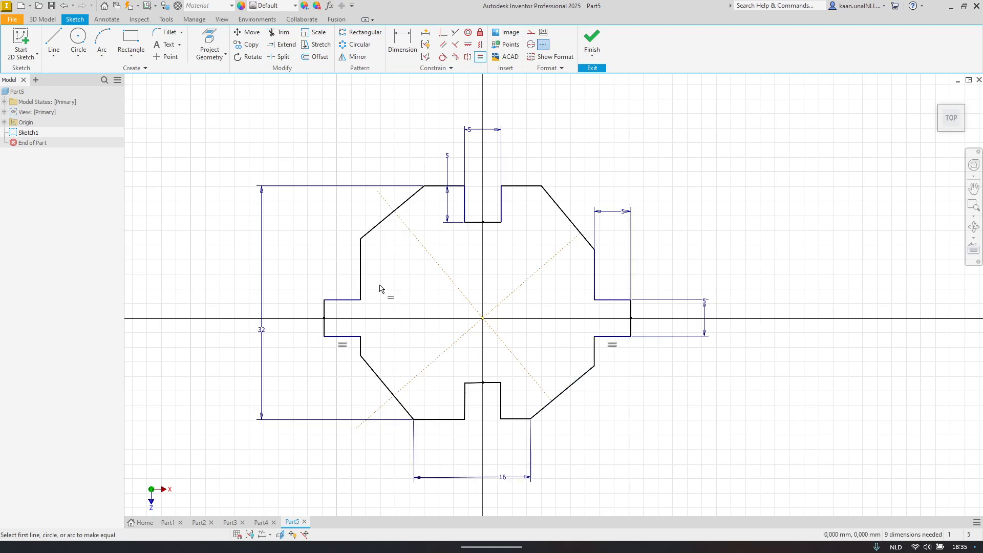
pyautogui.click(362, 287)
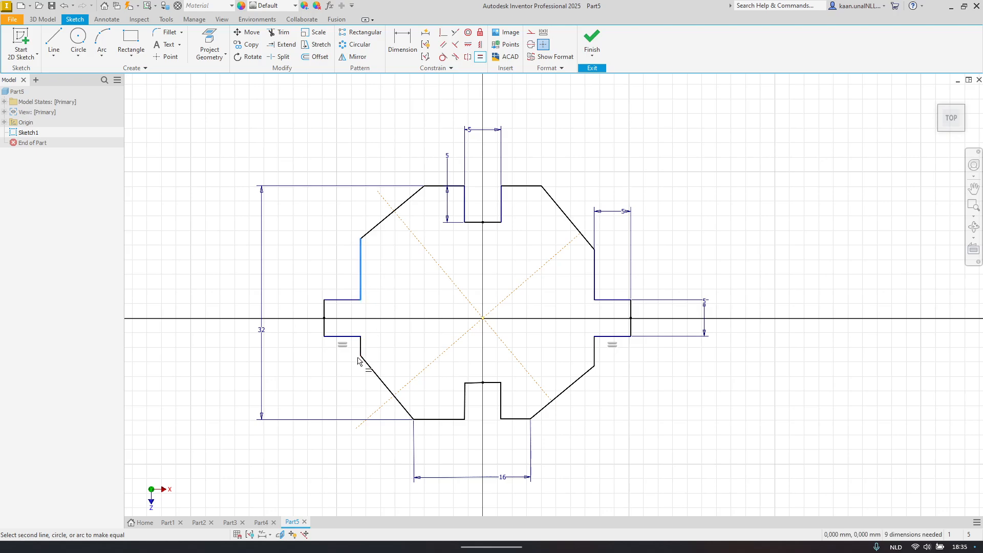
pyautogui.click(361, 350)
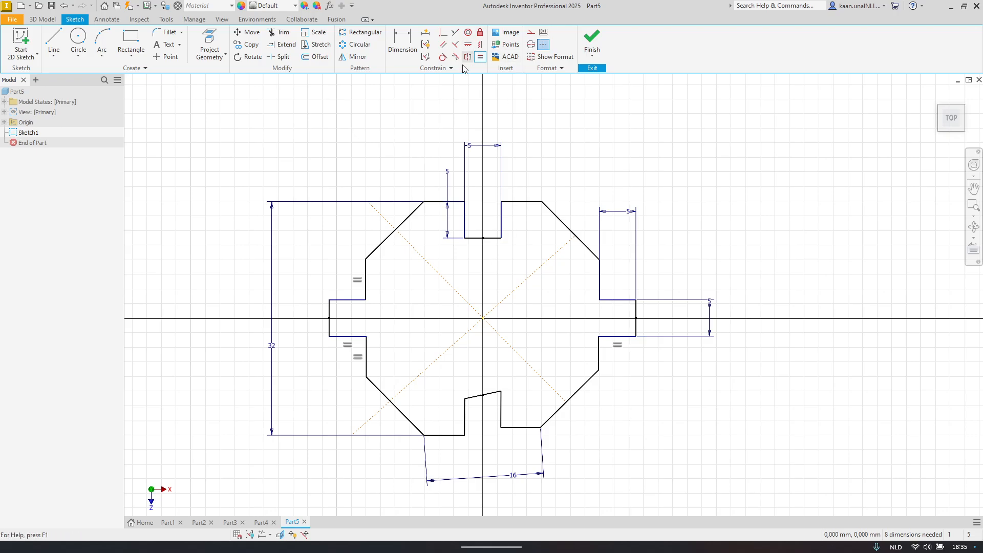
# Step: Constrain the lower notch's inner edge parallel to the upper notch's inner edge
pyautogui.click(444, 44)
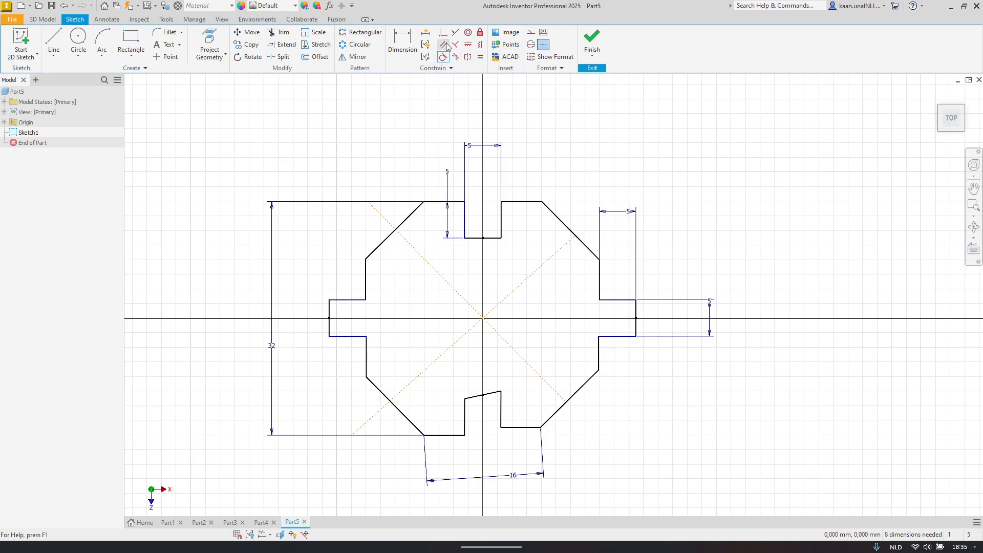
pyautogui.click(475, 239)
pyautogui.click(484, 396)
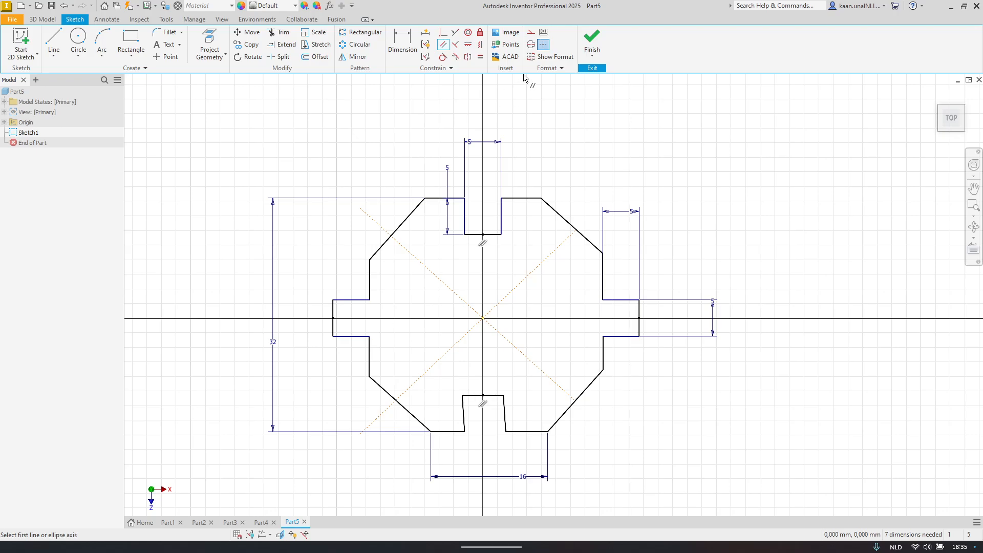
# Step: Equalize the right vertical edges above and below the right tab, and match the lower notch's right side to that tab's lower edge
pyautogui.click(481, 56)
pyautogui.click(604, 279)
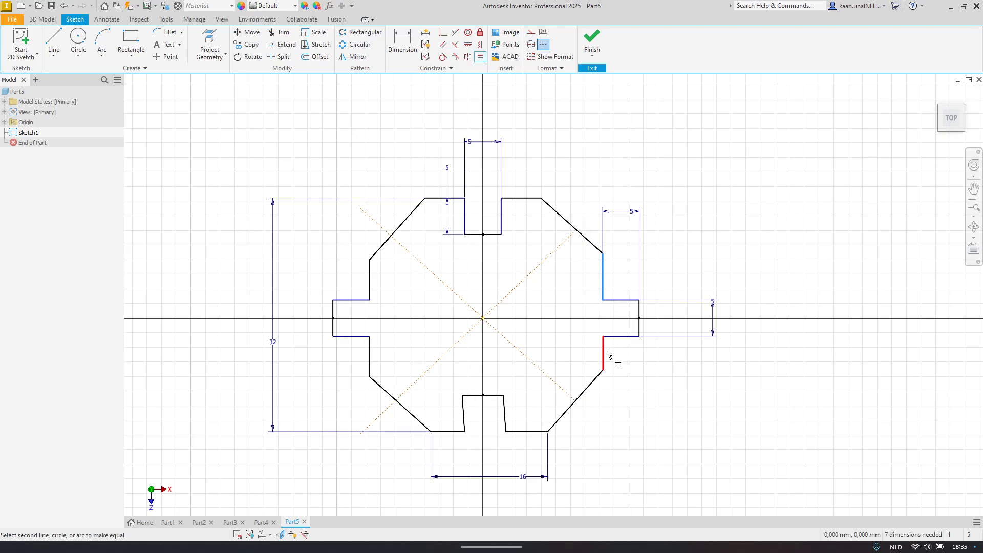
pyautogui.click(604, 355)
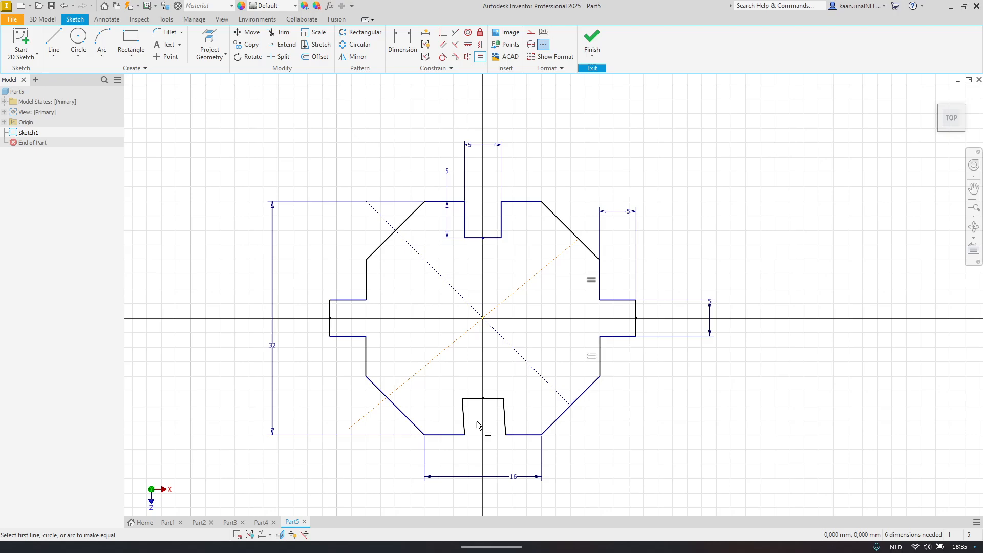
pyautogui.click(505, 416)
pyautogui.click(624, 337)
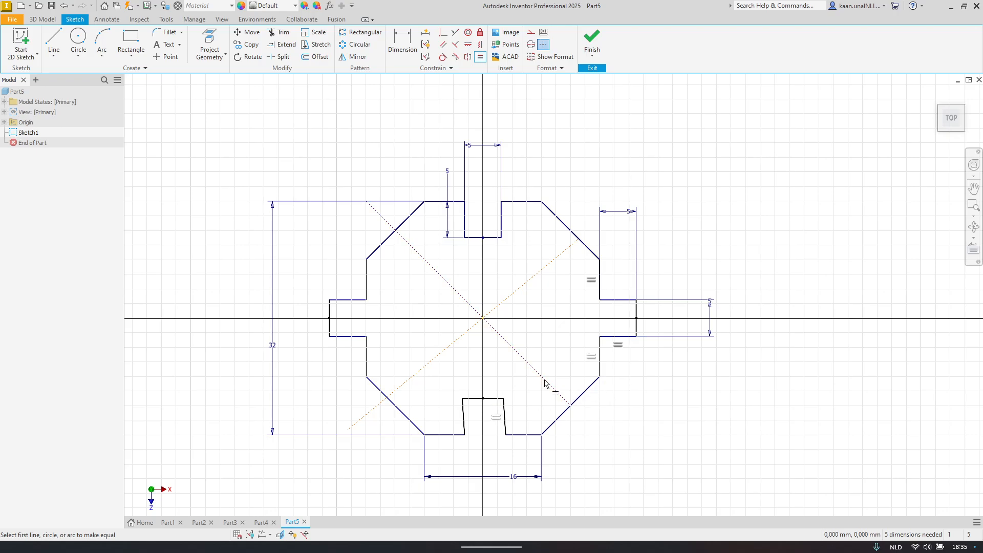
pyautogui.press('Escape')
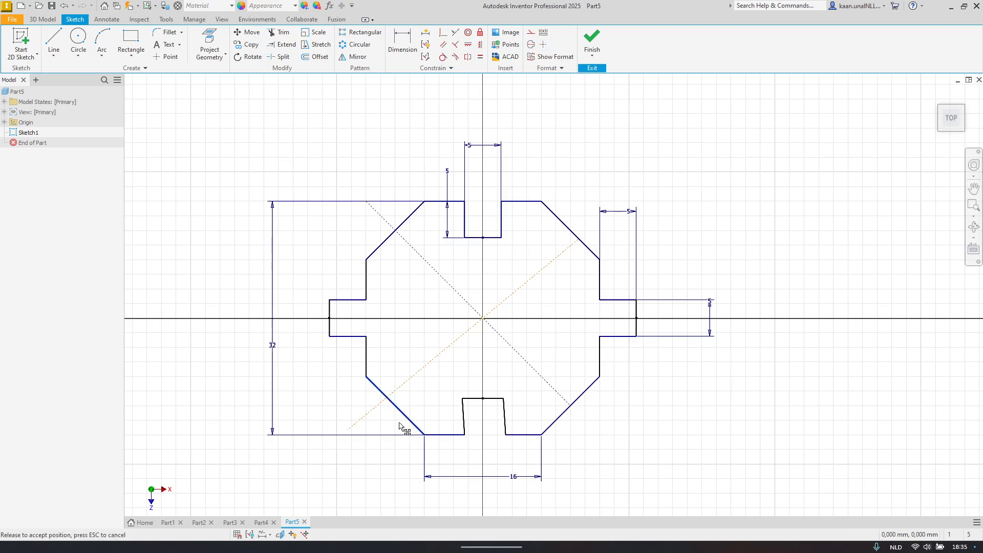
# Step: Test how the lower notch moves, and make its left side equal to its inner edge
pyautogui.moveTo(459, 406); pyautogui.dragTo(569, 362)
pyautogui.click(498, 391)
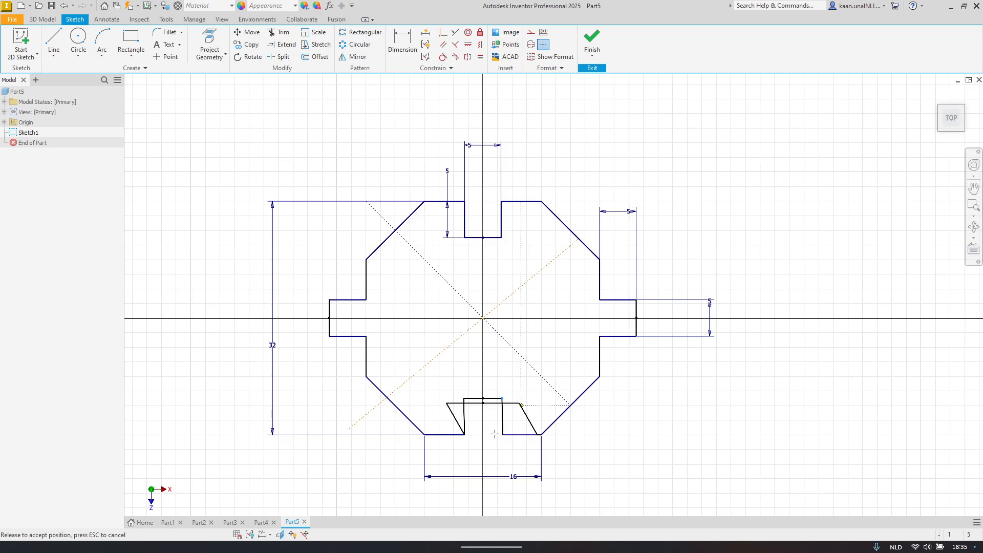
pyautogui.click(480, 68)
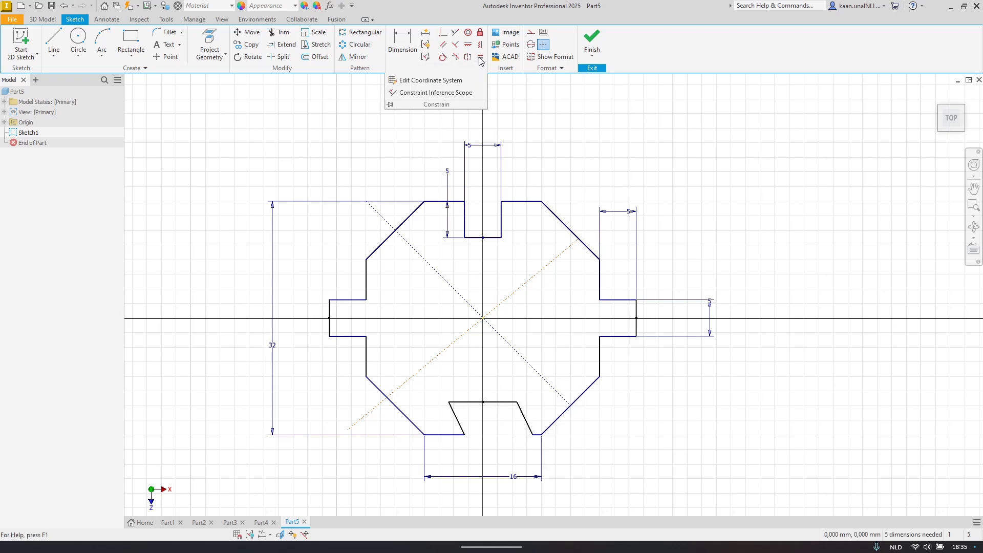
pyautogui.click(480, 57)
pyautogui.click(461, 423)
pyautogui.click(492, 402)
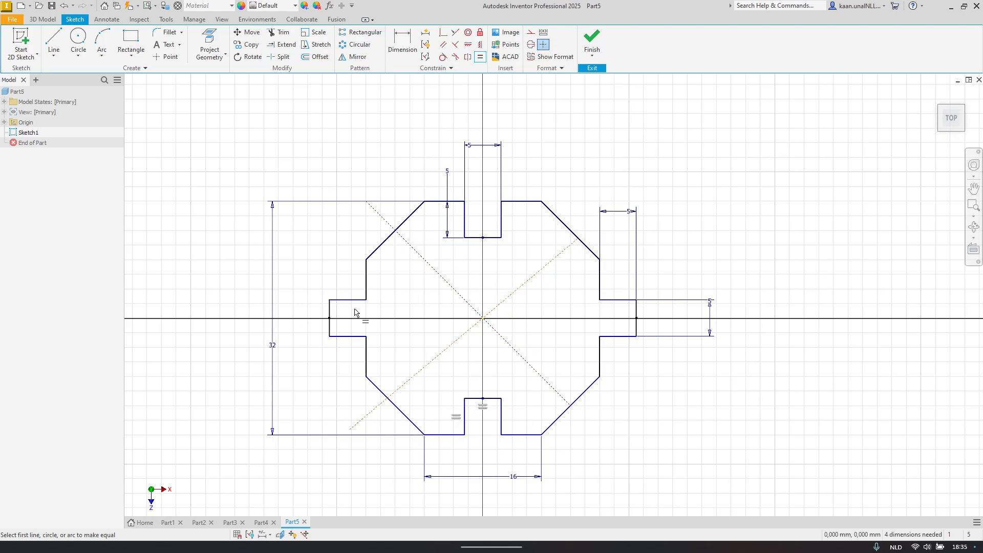
pyautogui.press('Escape')
# Step: Test how the left tab moves, and try to equalize the upper notch's inner edge with the left tab's upper edge
pyautogui.moveTo(329, 327); pyautogui.dragTo(261, 336)
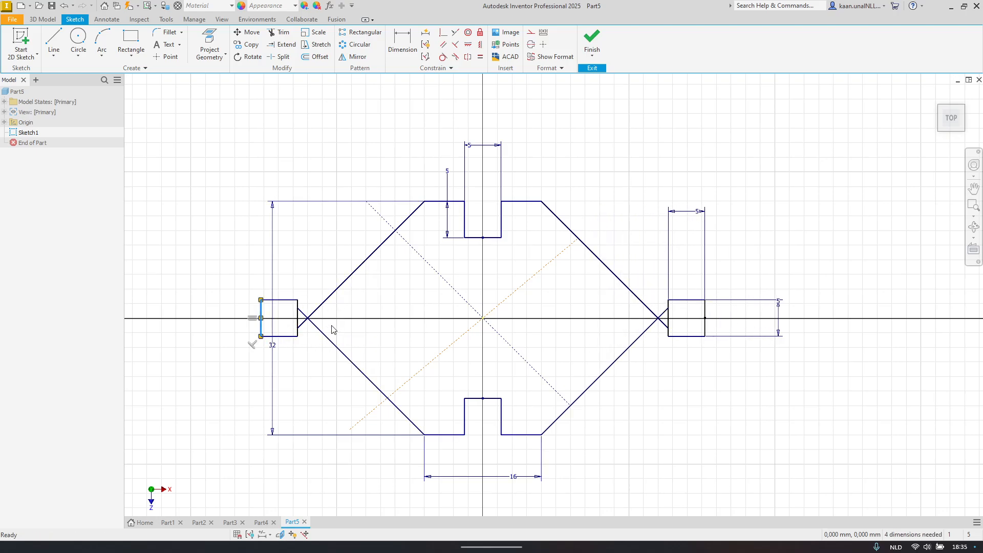
pyautogui.hotkey('ctrl', 'z')
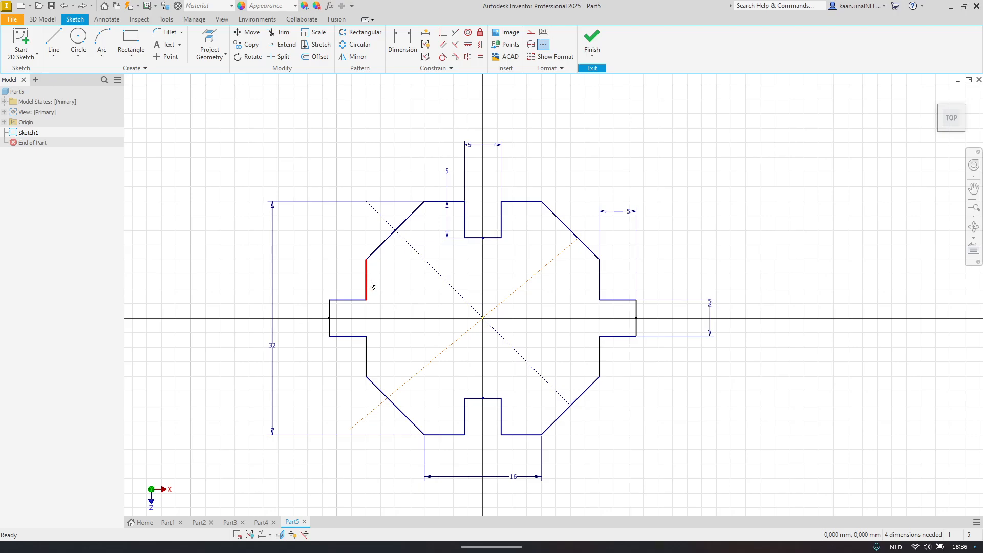
pyautogui.click(480, 56)
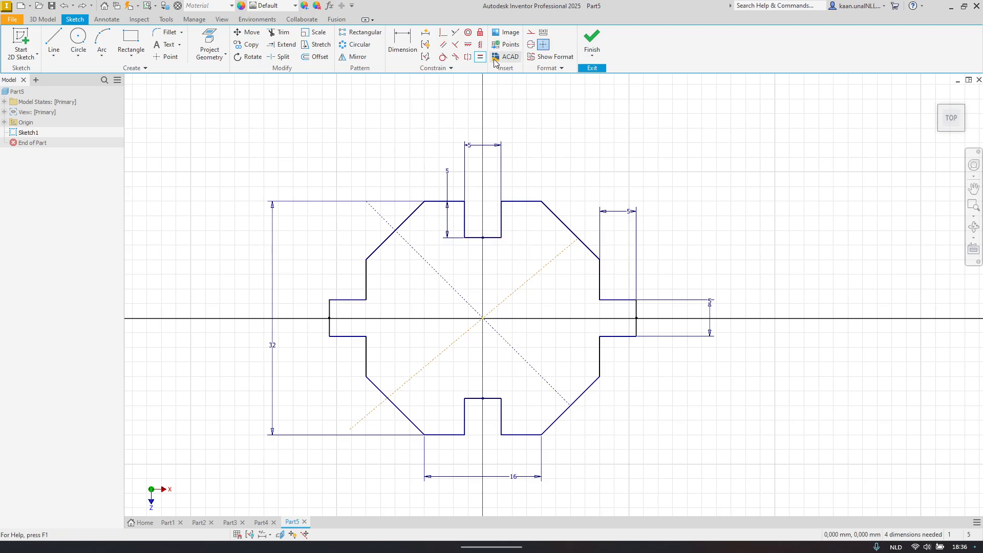
pyautogui.click(473, 238)
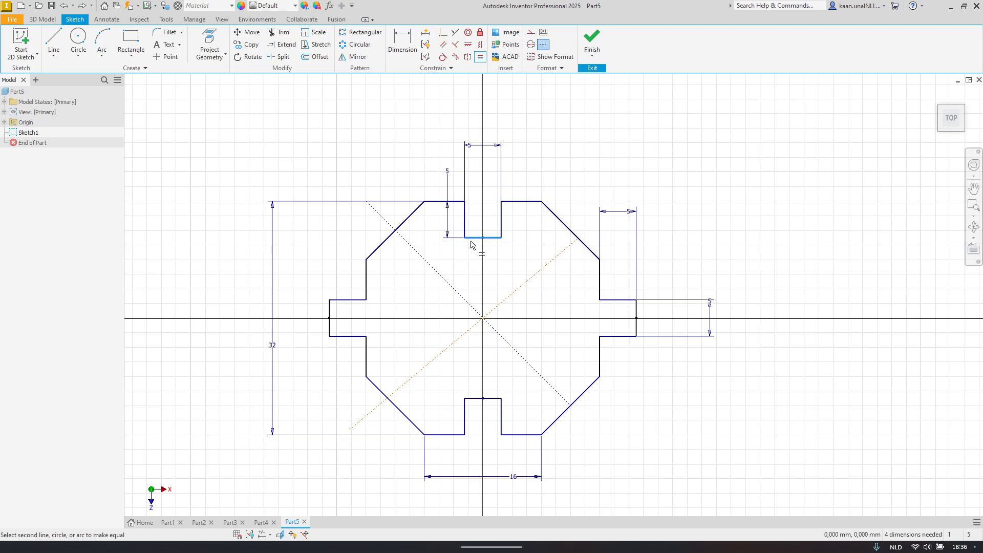
pyautogui.click(358, 304)
pyautogui.press('Escape')
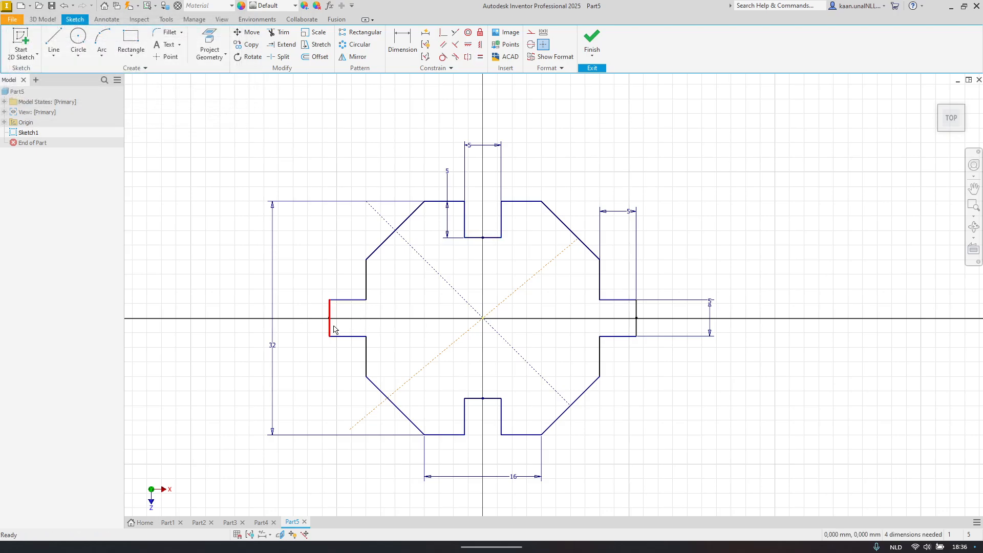
pyautogui.moveTo(329, 330)
pyautogui.mouseDown()
pyautogui.moveTo(305, 334)
pyautogui.moveTo(329, 333)
pyautogui.mouseUp()
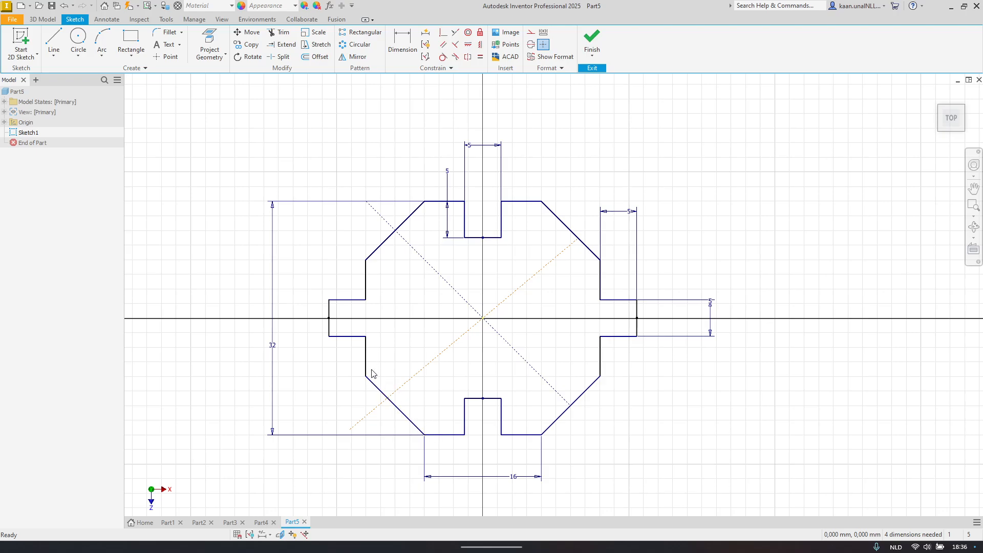
# Step: Make the bottom edge beside the lower notch equal to the left vertical edge below the left tab
pyautogui.click(480, 56)
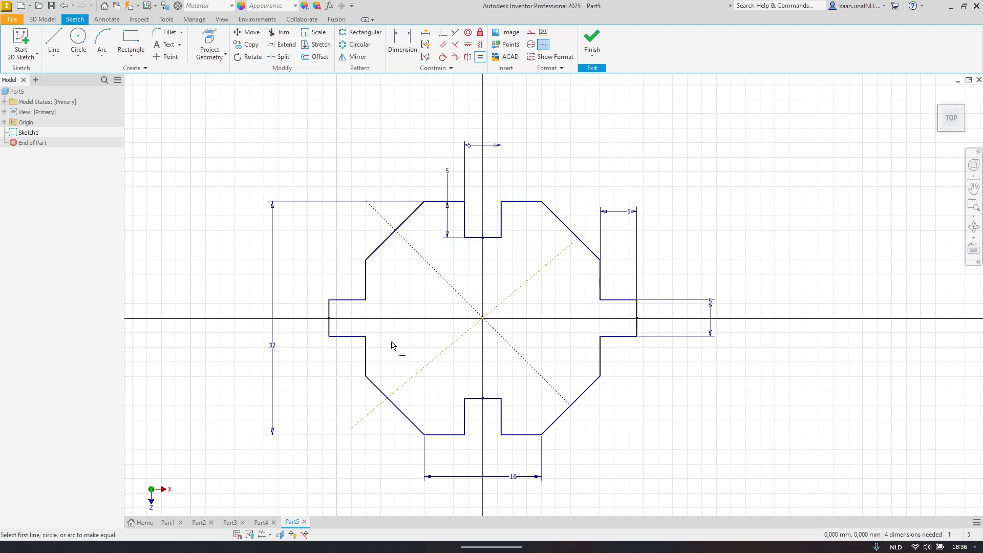
pyautogui.click(455, 436)
pyautogui.click(367, 358)
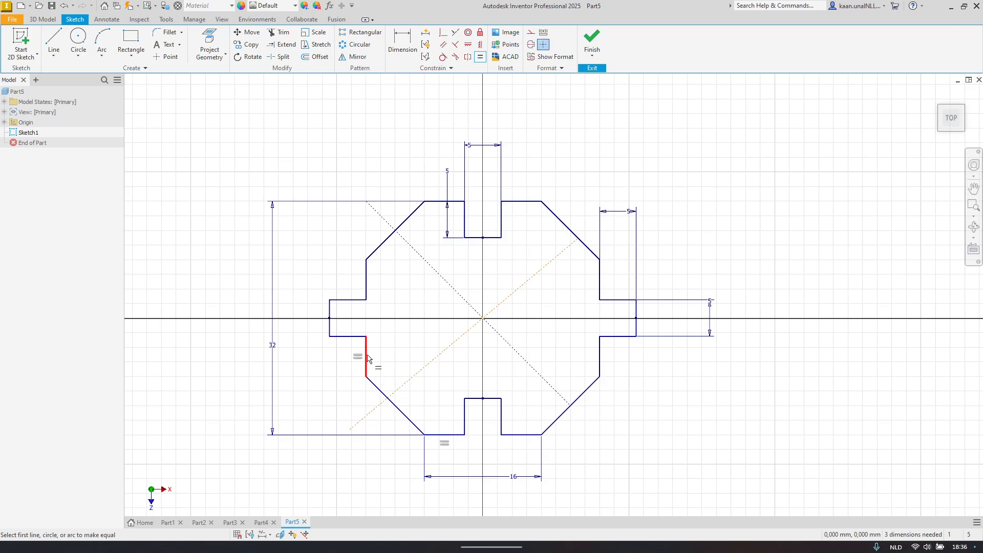
pyautogui.press('Escape')
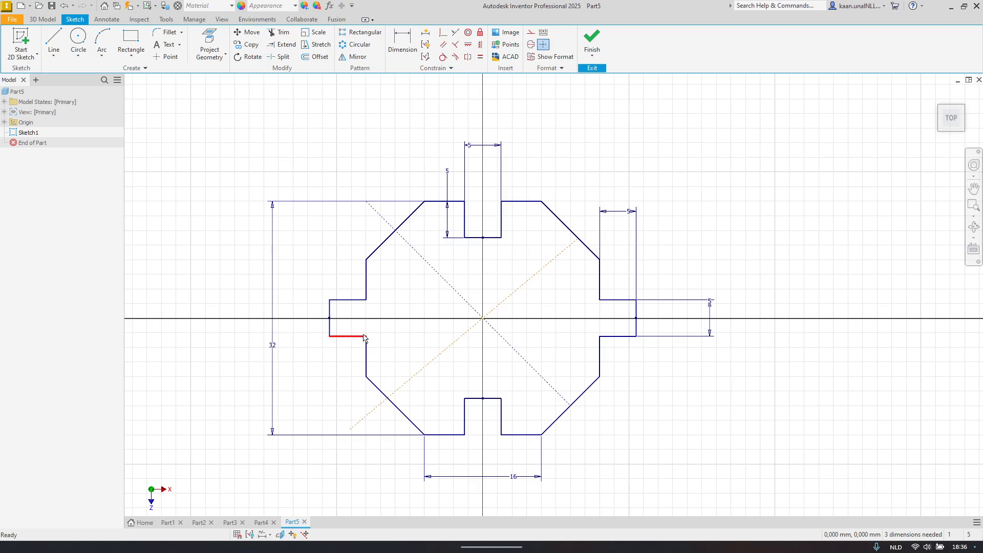
# Step: Test the profile's remaining freedom and delete both dotted construction diagonals crossing at the octagon's centre
pyautogui.moveTo(367, 336); pyautogui.dragTo(586, 402)
pyautogui.moveTo(637, 321)
pyautogui.mouseDown()
pyautogui.moveTo(665, 324)
pyautogui.moveTo(627, 355)
pyautogui.moveTo(500, 246)
pyautogui.moveTo(499, 303)
pyautogui.moveTo(481, 238)
pyautogui.moveTo(531, 421)
pyautogui.moveTo(517, 440)
pyautogui.moveTo(550, 383)
pyautogui.moveTo(566, 402)
pyautogui.moveTo(602, 408)
pyautogui.moveTo(573, 394)
pyautogui.moveTo(631, 352)
pyautogui.moveTo(596, 336)
pyautogui.moveTo(610, 284)
pyautogui.moveTo(576, 236)
pyautogui.moveTo(582, 207)
pyautogui.moveTo(535, 205)
pyautogui.moveTo(521, 191)
pyautogui.moveTo(491, 273)
pyautogui.moveTo(481, 262)
pyautogui.mouseUp()
pyautogui.moveTo(447, 200); pyautogui.dragTo(383, 217)
pyautogui.press('Delete')
pyautogui.click(421, 374)
pyautogui.press('Delete')
pyautogui.moveTo(455, 434); pyautogui.dragTo(421, 434)
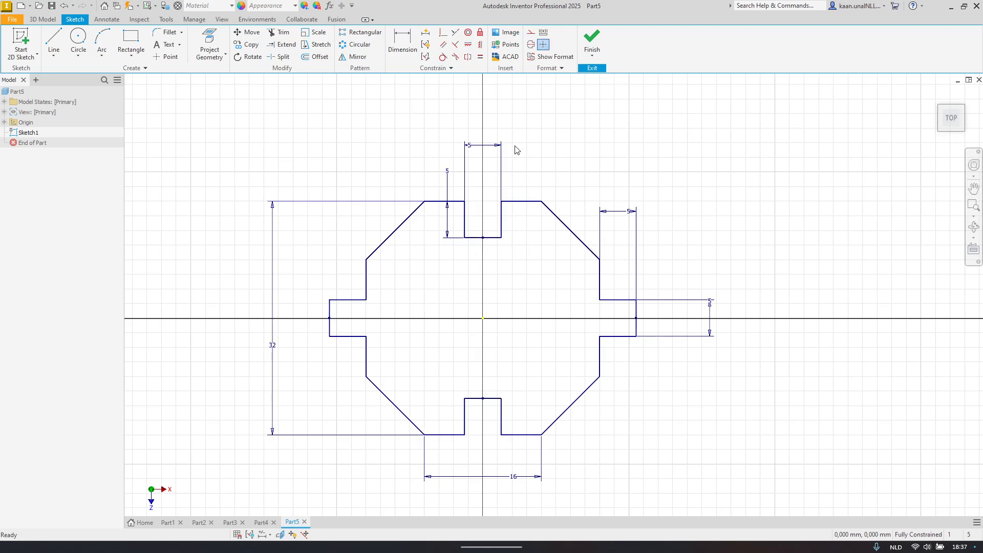
# Step: Finish the octagonal sketch and create a new part from the Standard.ipt template
pyautogui.click(593, 39)
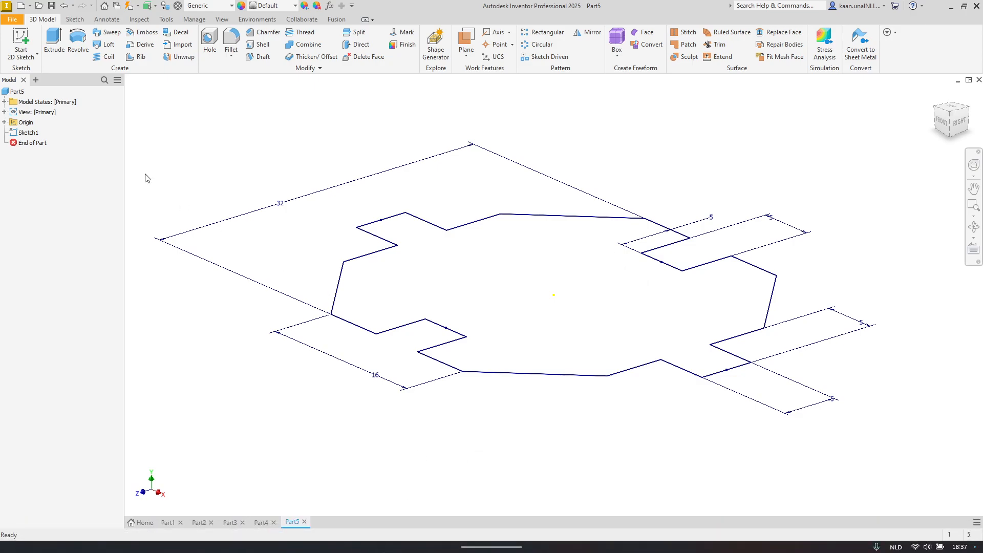
pyautogui.click(12, 19)
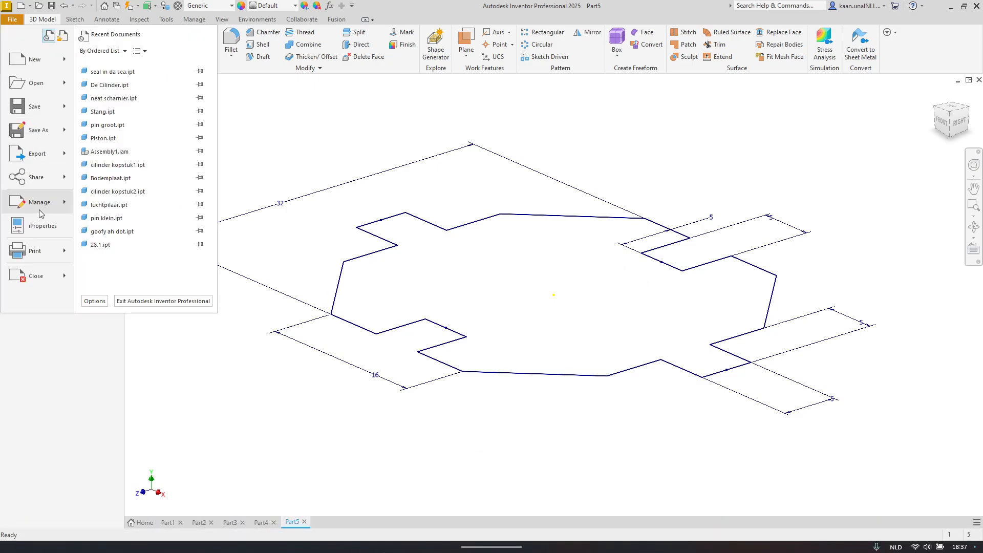
pyautogui.click(30, 69)
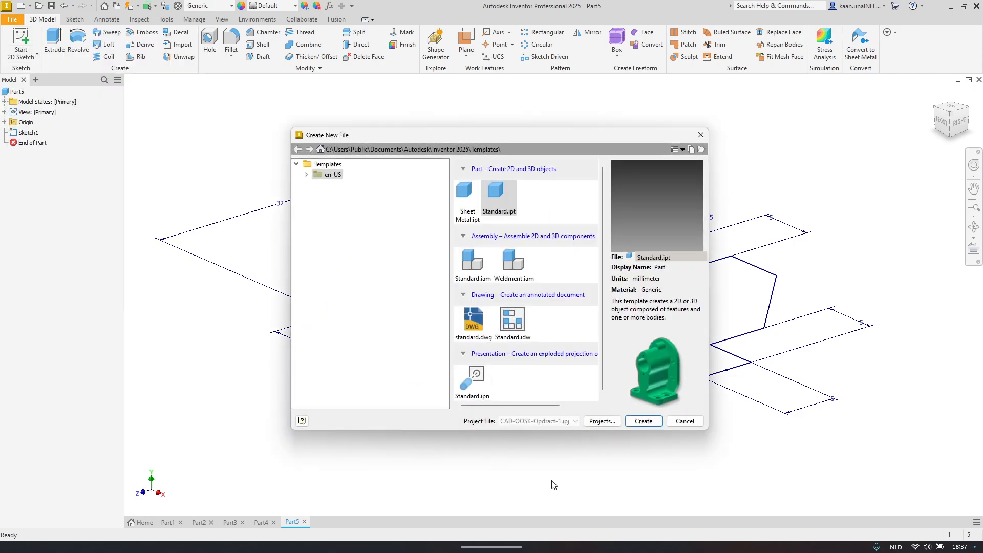
pyautogui.click(642, 423)
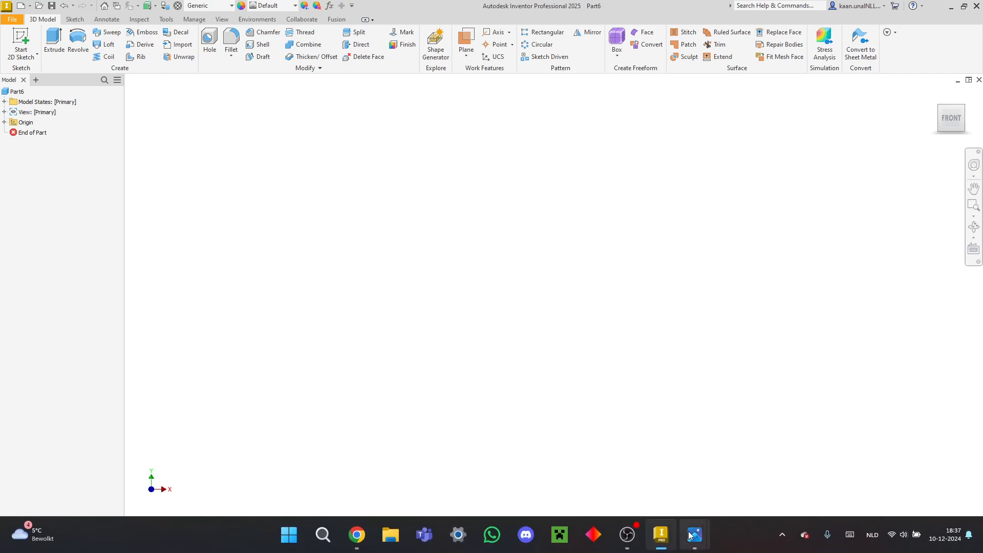
# Step: Switch to the exercise photo, examine the shape and dimensions of exercise 3.6, and return to Inventor
pyautogui.moveTo(690, 537)
pyautogui.click(684, 463)
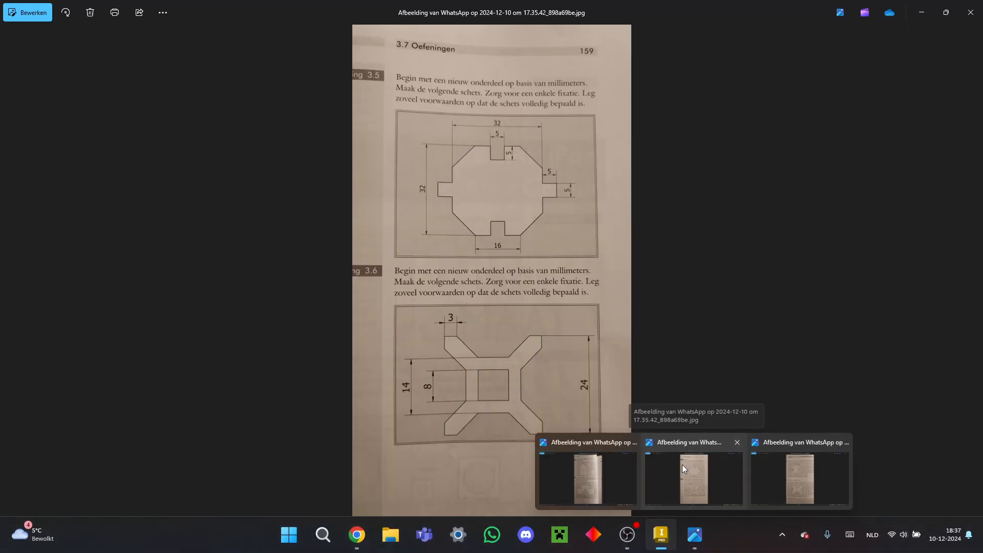
pyautogui.hotkey('alt', 'Tab')
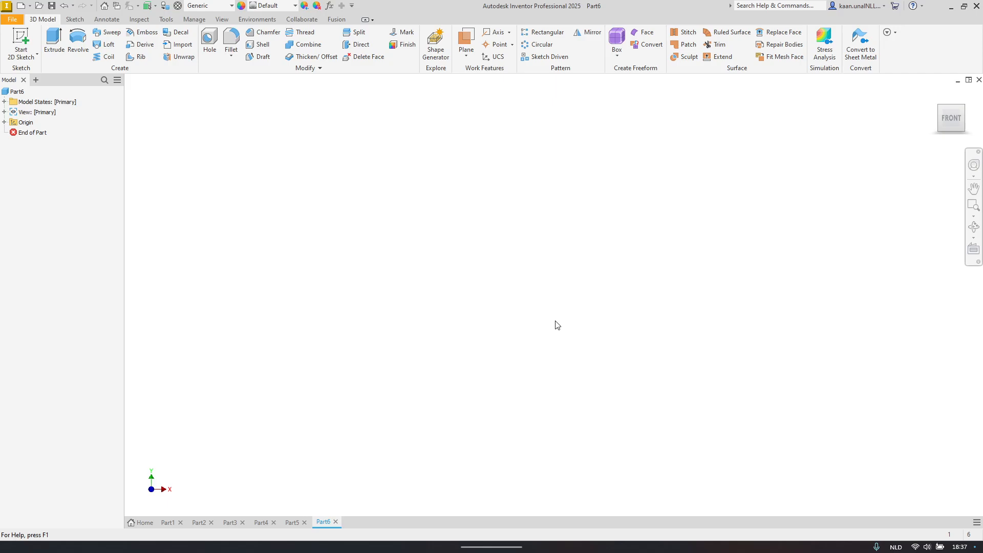
pyautogui.hotkey('alt', 'Tab')
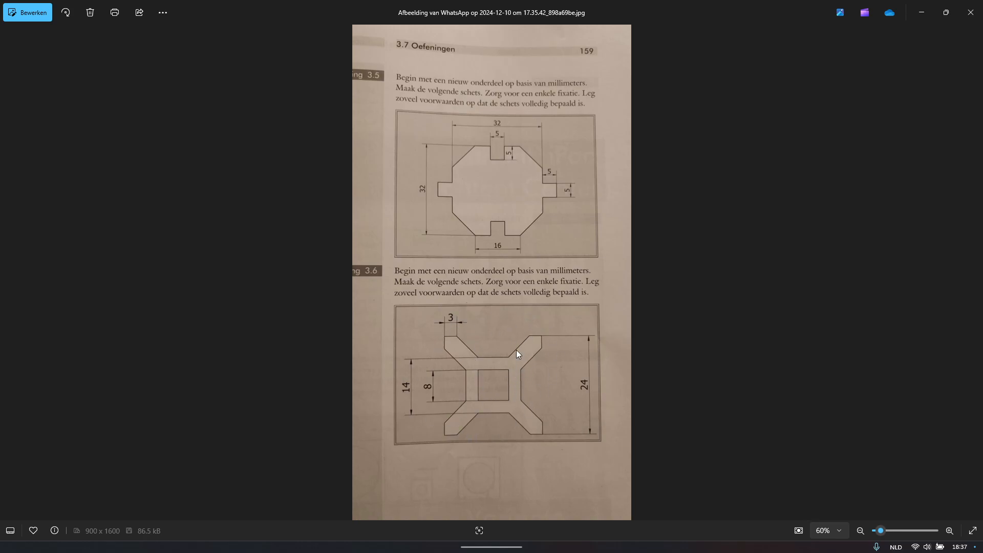
pyautogui.hotkey('alt', 'Tab')
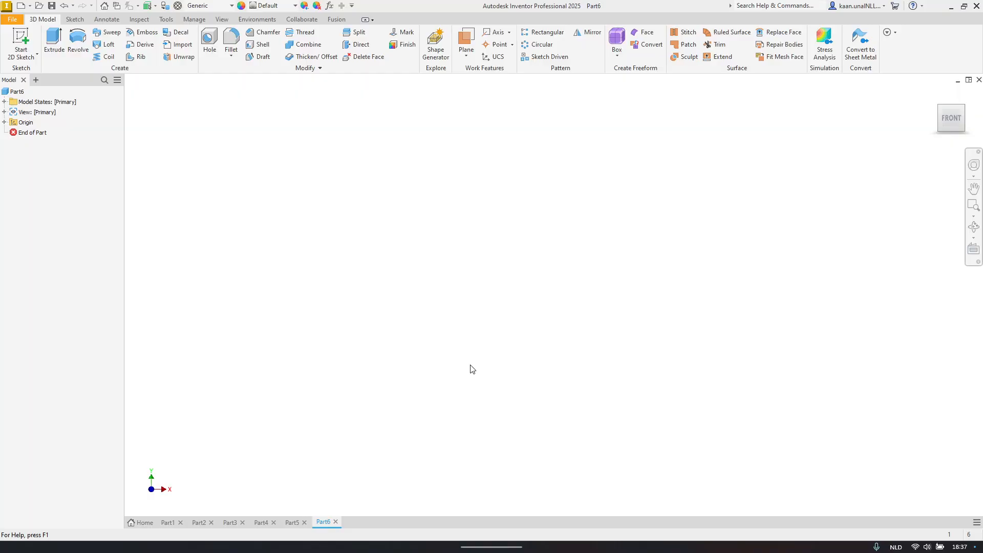
pyautogui.hotkey('alt', 'Tab')
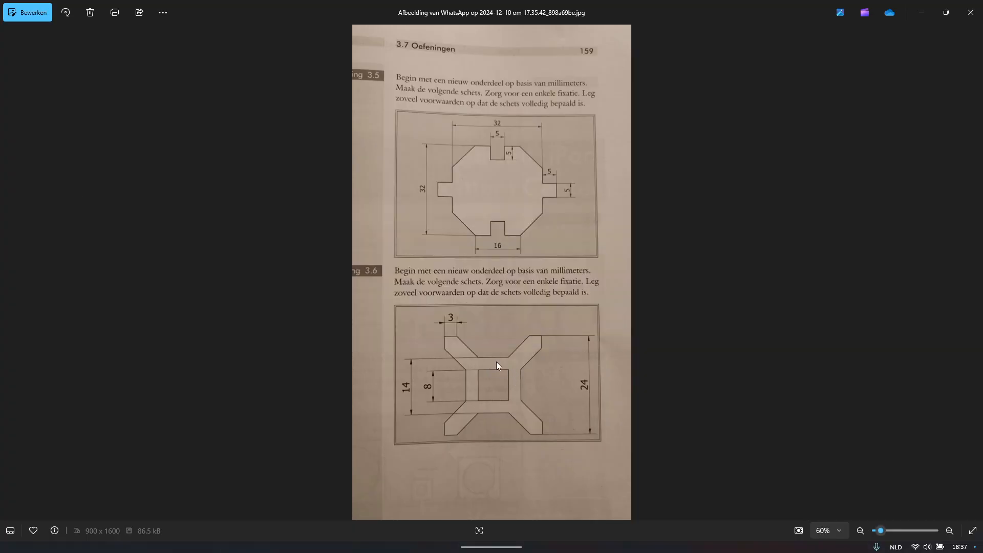
pyautogui.hotkey('alt', 'Tab')
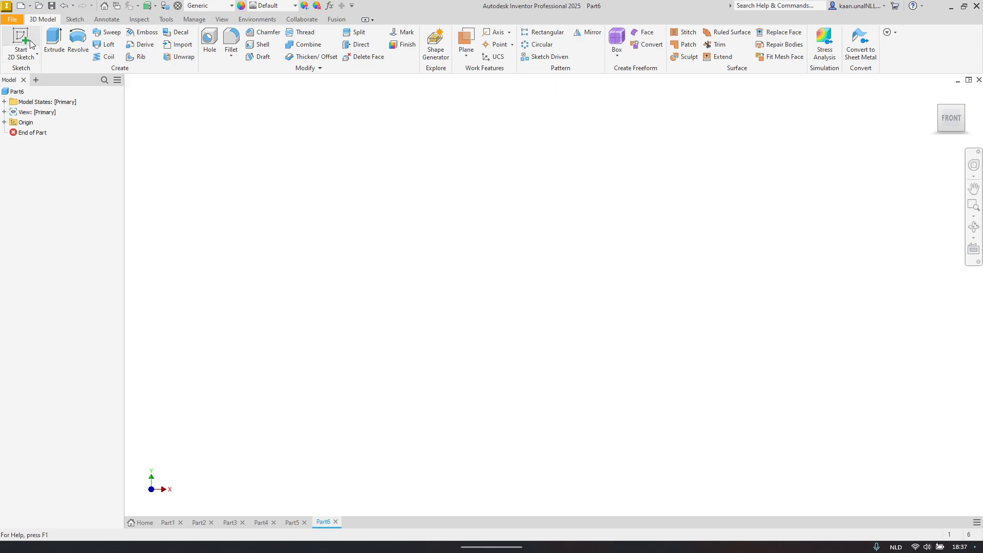
# Step: Start a 2D sketch on the horizontal XZ plane of the new part
pyautogui.click(10, 41)
pyautogui.click(564, 333)
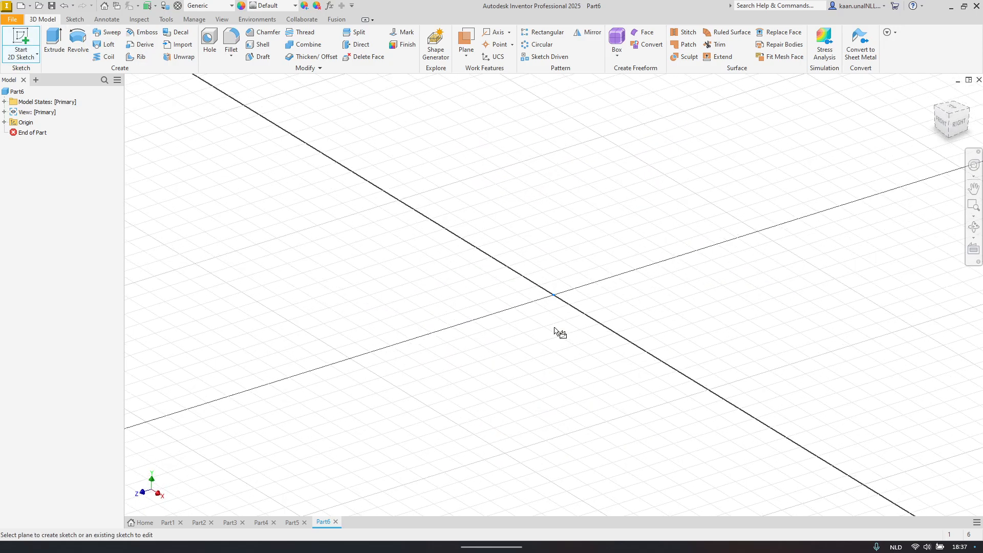
pyautogui.click(969, 103)
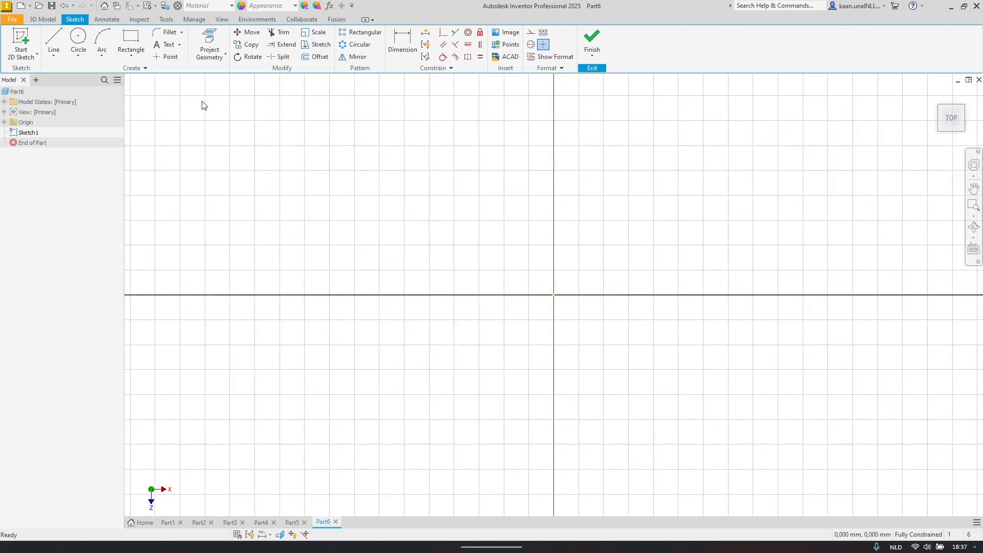
# Step: Try a two-point rectangle with one corner on the origin, compare it with the exercise photo, and undo it
pyautogui.click(134, 56)
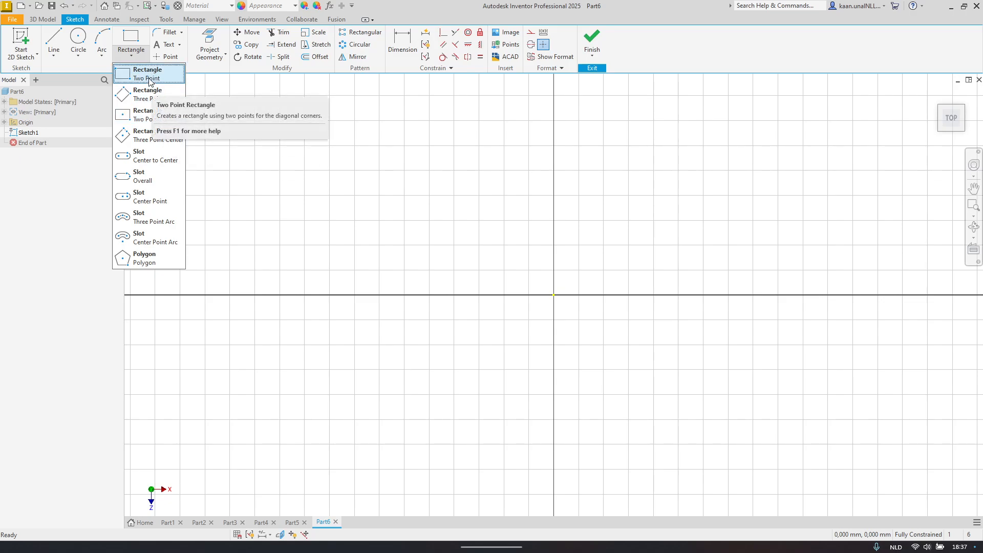
pyautogui.hotkey('alt', 'Tab')
pyautogui.hotkey('alt', 'Tab')
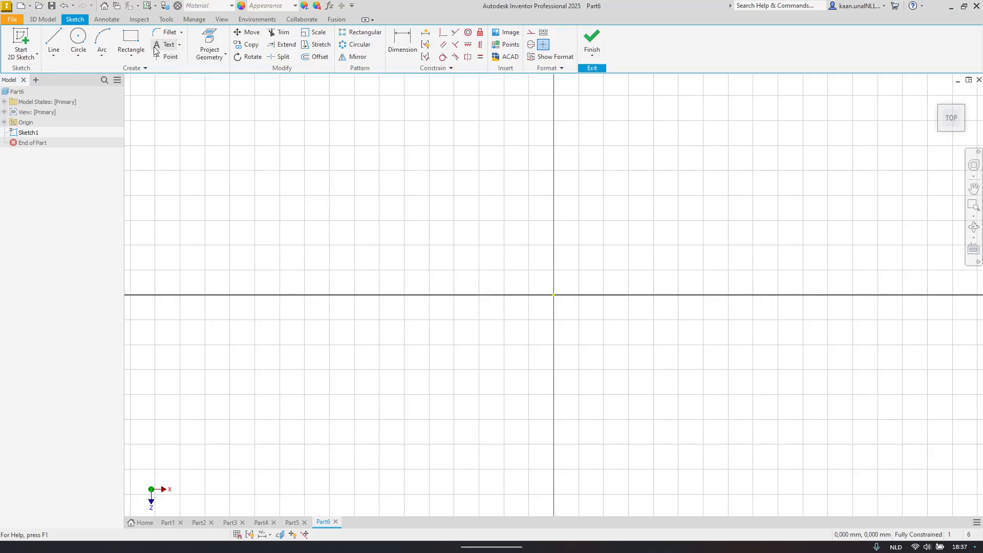
pyautogui.click(140, 36)
pyautogui.moveTo(464, 269); pyautogui.dragTo(656, 410, button='middle')
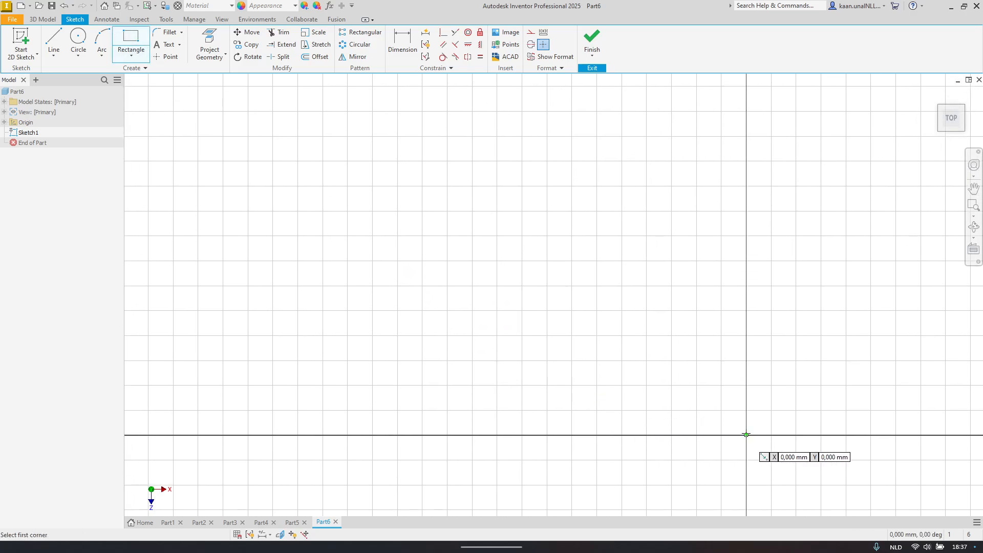
pyautogui.click(746, 436)
pyautogui.click(276, 116)
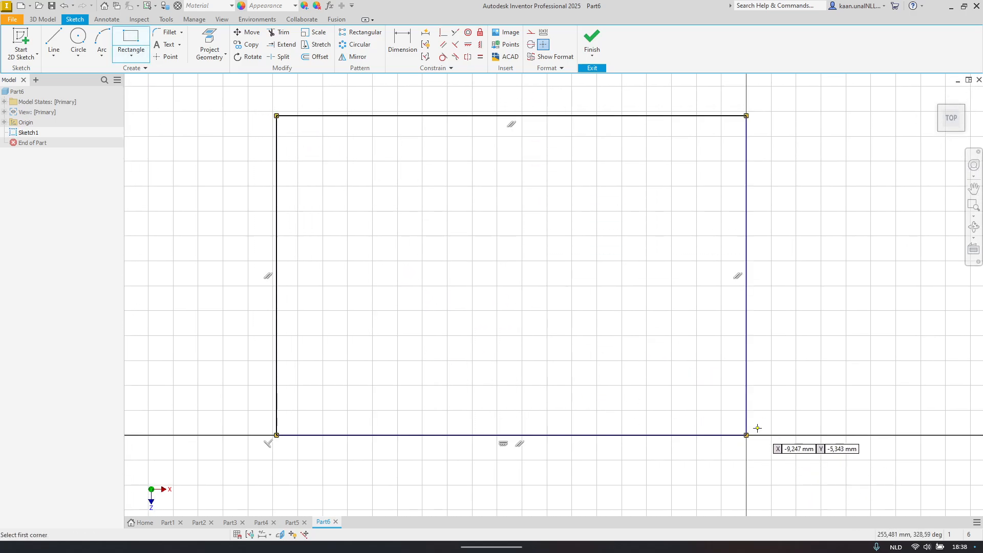
pyautogui.hotkey('alt', 'Tab')
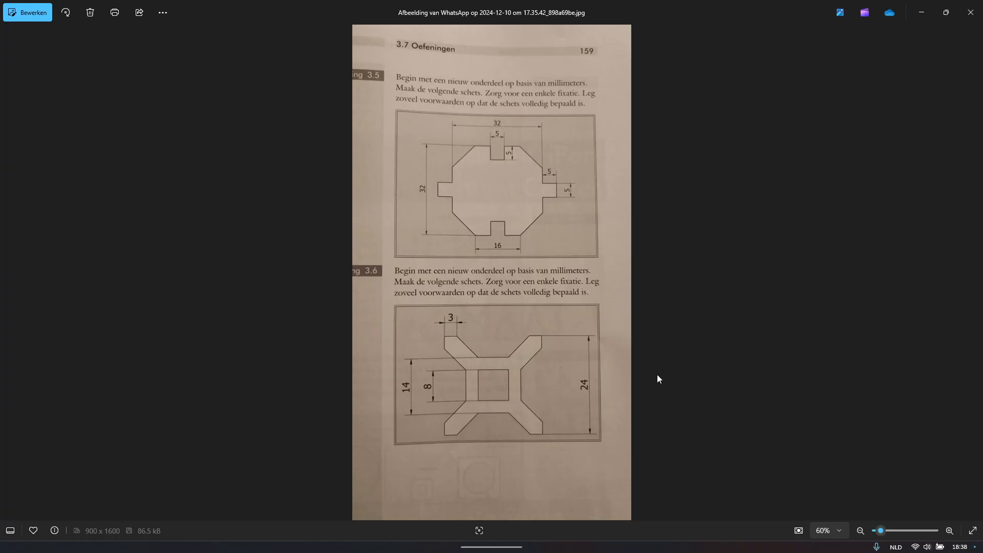
pyautogui.hotkey('alt', 'Tab')
pyautogui.hotkey('ctrl', 'z')
# Step: Draw three nested two-point center rectangles on the origin with corners along shared diagonals, the outermost about 359 mm high
pyautogui.moveTo(621, 345); pyautogui.dragTo(441, 229, button='middle')
pyautogui.click(131, 55)
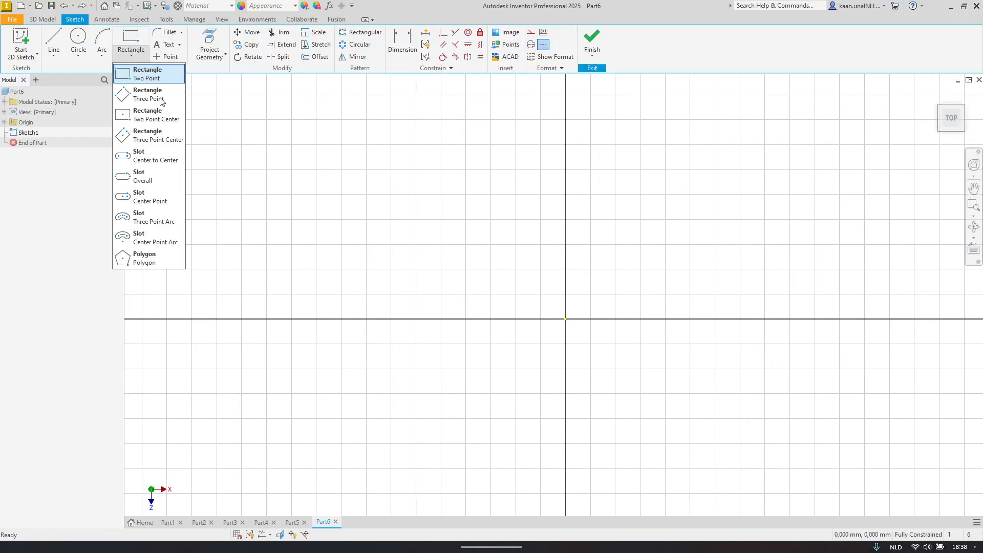
pyautogui.click(153, 136)
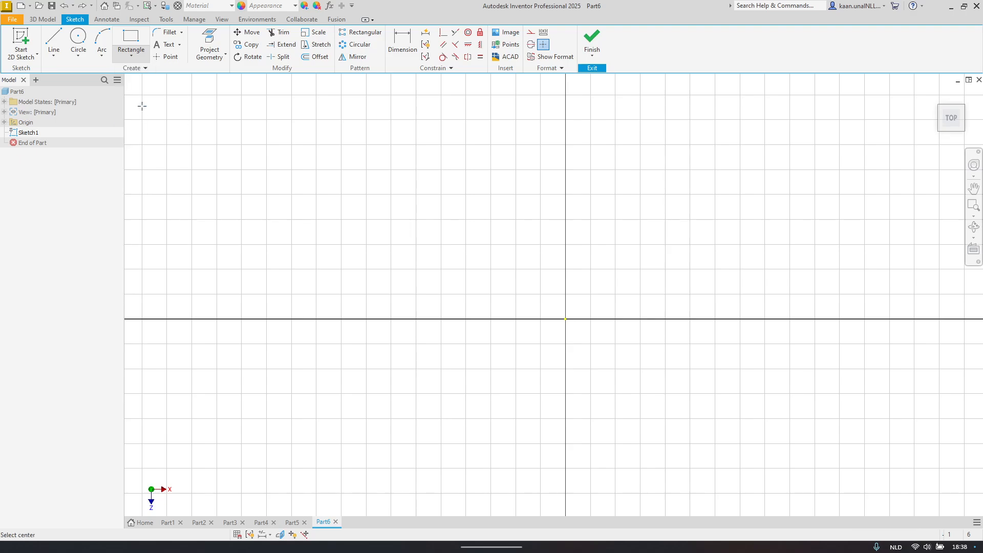
pyautogui.click(565, 319)
pyautogui.click(215, 95)
pyautogui.click(565, 319)
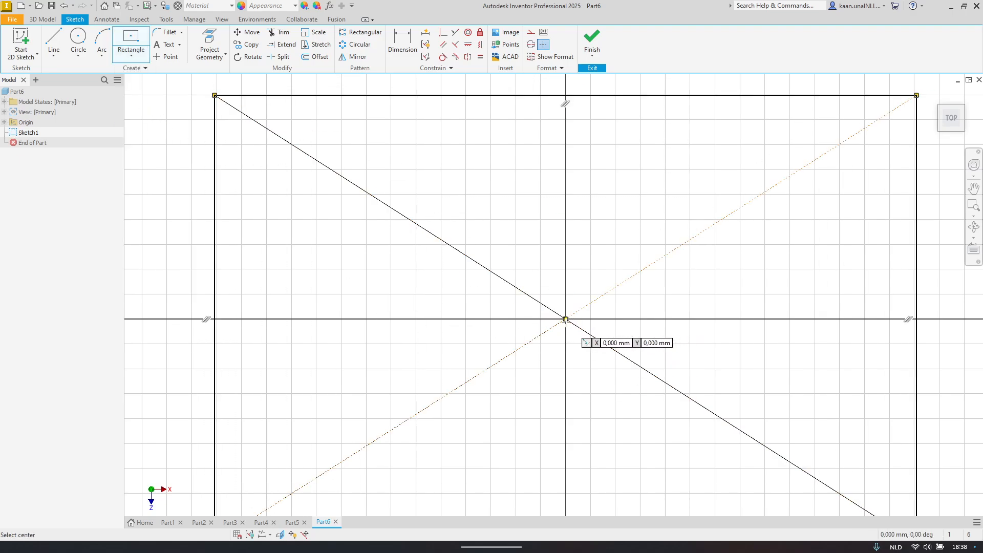
pyautogui.click(290, 143)
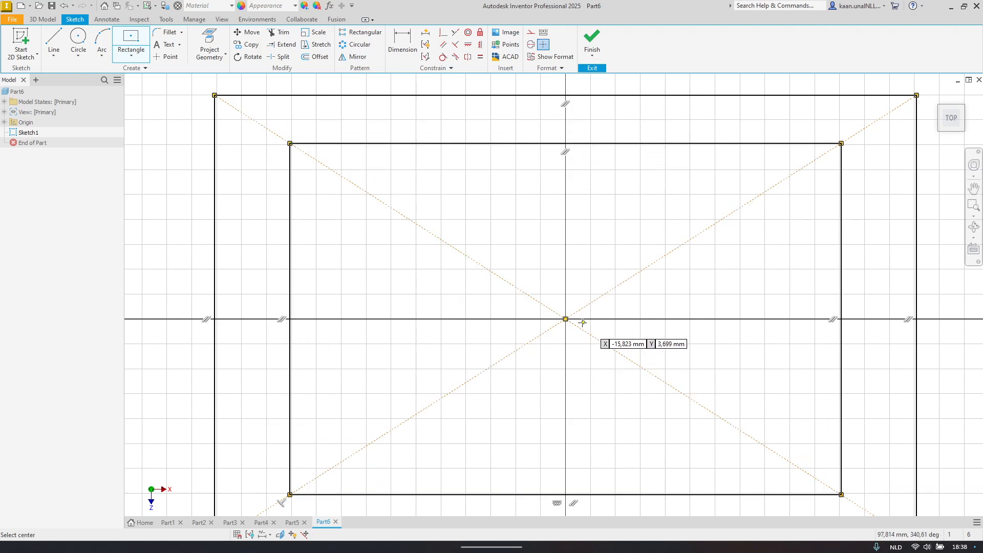
pyautogui.click(565, 319)
pyautogui.click(379, 200)
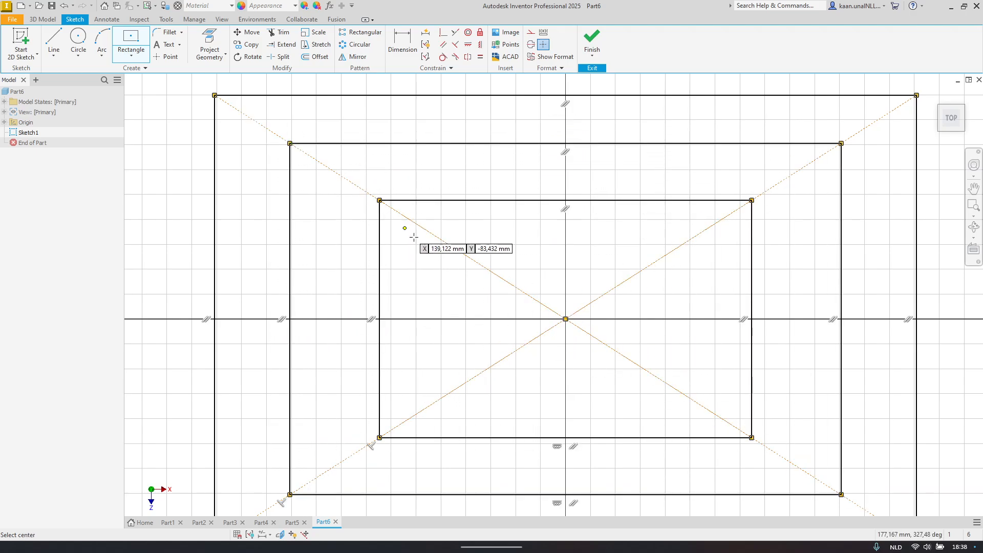
# Step: Check the exercise photo and dimension the outermost rectangle's height at 24 mm
pyautogui.press('F2')
pyautogui.moveTo(625, 346)
pyautogui.mouseDown()
pyautogui.moveTo(620, 294)
pyautogui.moveTo(564, 331)
pyautogui.moveTo(586, 340)
pyautogui.mouseUp()
pyautogui.hotkey('alt', 'Tab')
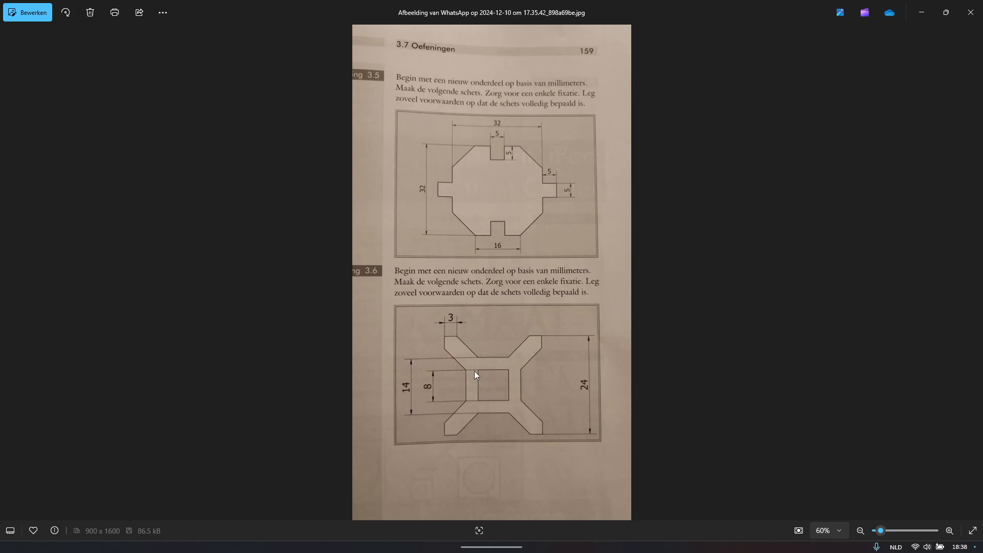
pyautogui.hotkey('alt', 'Tab')
pyautogui.hotkey('alt', 'Tab')
pyautogui.hotkey('alt', 'Tab')
pyautogui.scroll(4, 487, 393)
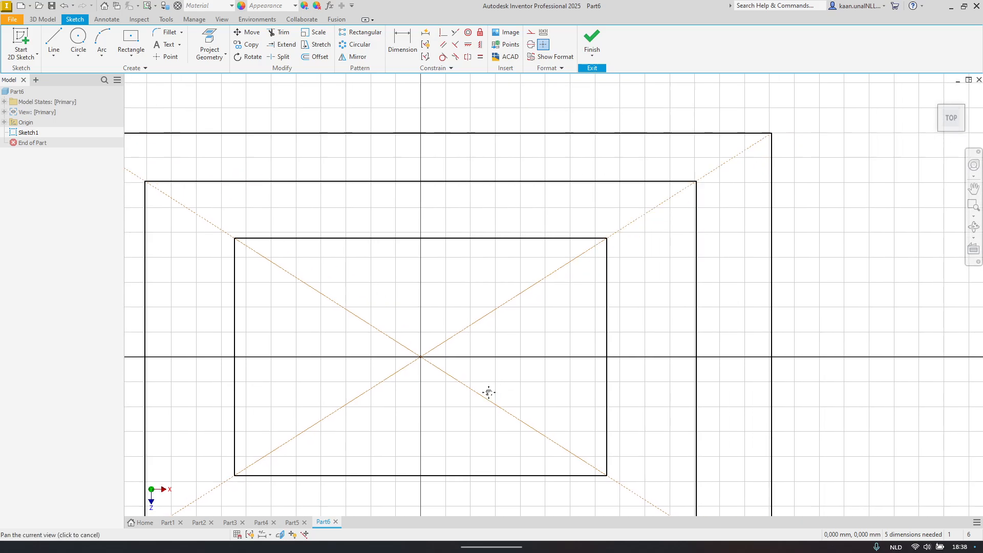
pyautogui.click(716, 291)
pyautogui.click(807, 293)
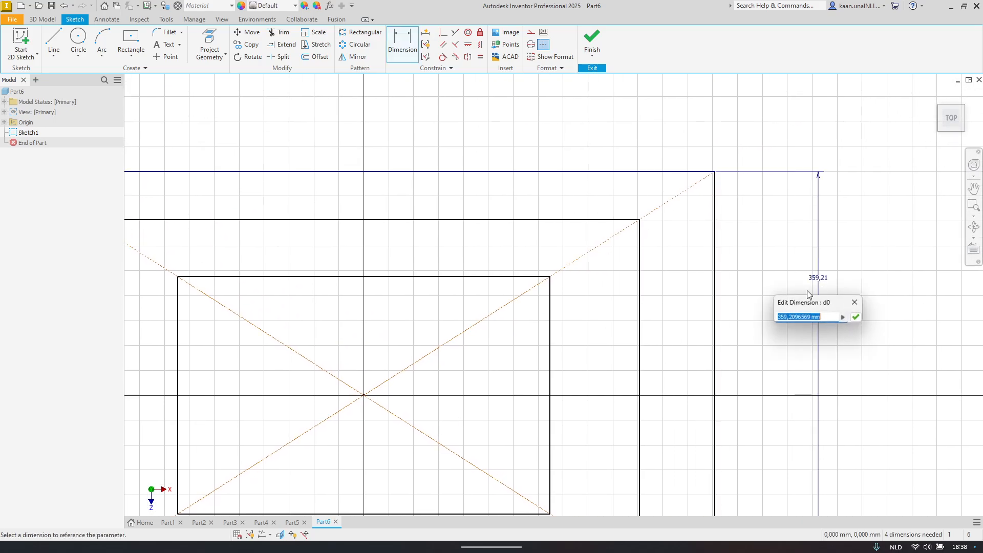
pyautogui.write('24')
pyautogui.press('Return')
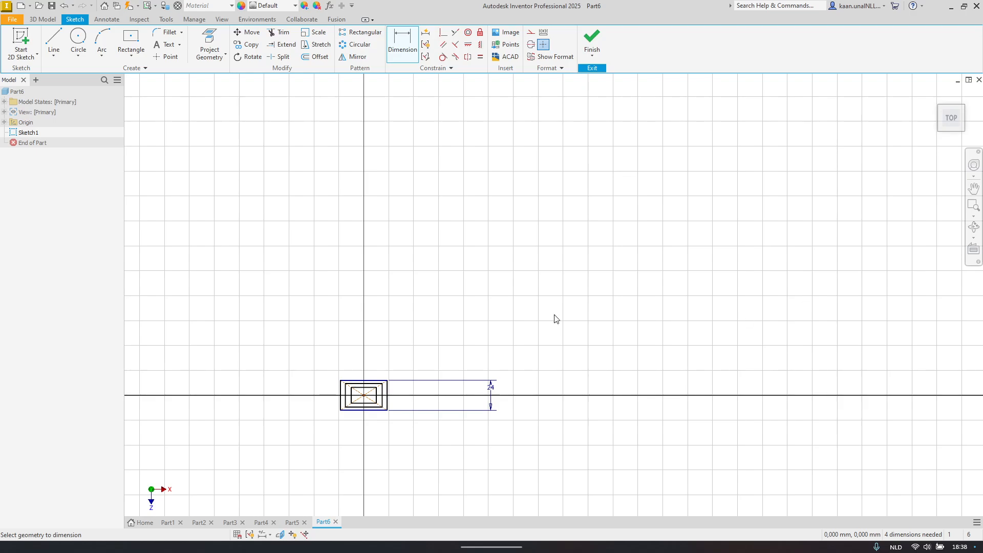
# Step: Reposition the 24 mm dimension close beside the outermost rectangle
pyautogui.scroll(5, 352, 397)
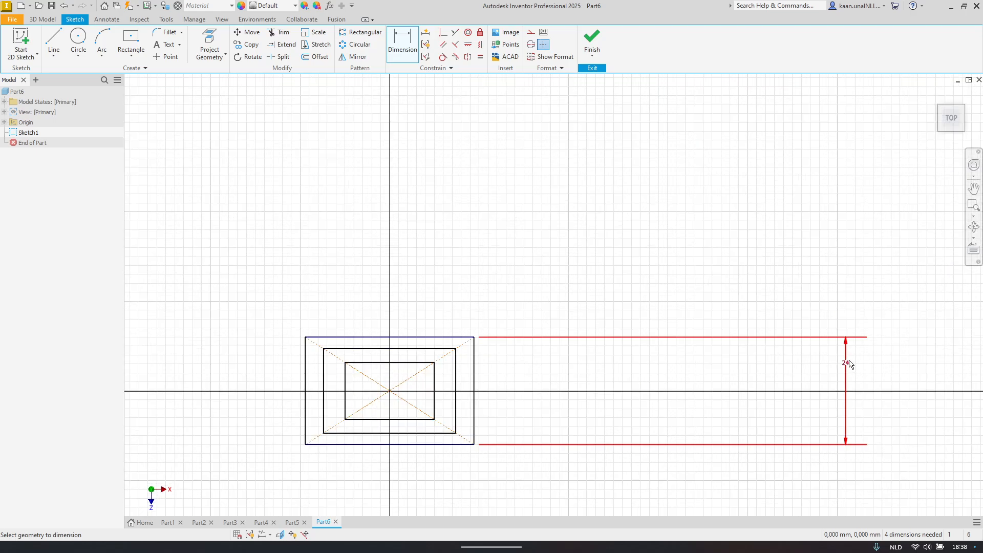
pyautogui.moveTo(849, 363)
pyautogui.mouseDown()
pyautogui.moveTo(548, 395)
pyautogui.moveTo(500, 384)
pyautogui.mouseUp()
pyautogui.moveTo(501, 384); pyautogui.dragTo(736, 253, button='middle')
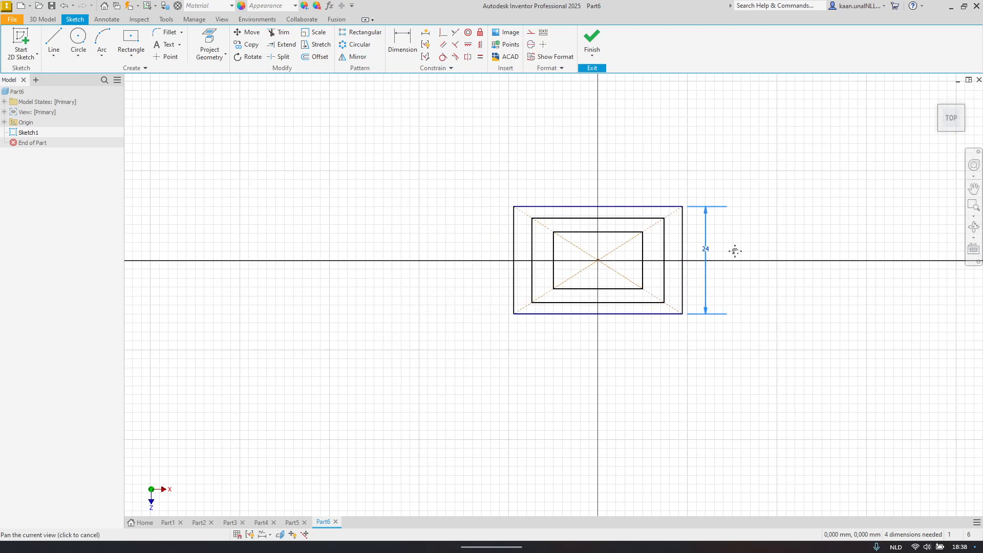
# Step: Apply an Equal constraint between the outermost rectangle's right vertical side and its upper horizontal side
pyautogui.scroll(3, 647, 270)
pyautogui.scroll(5, 646, 269)
pyautogui.scroll(-4, 643, 264)
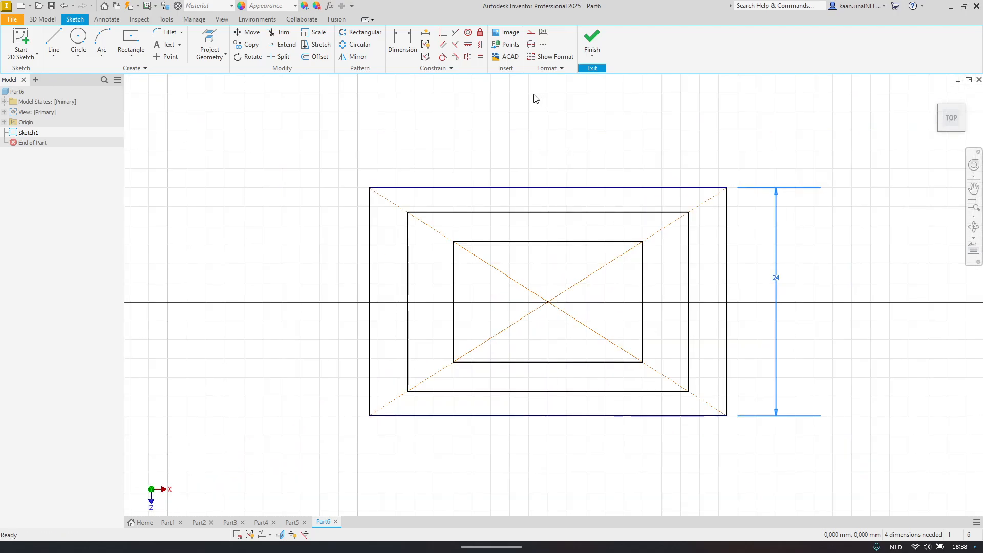
pyautogui.click(481, 56)
pyautogui.click(727, 253)
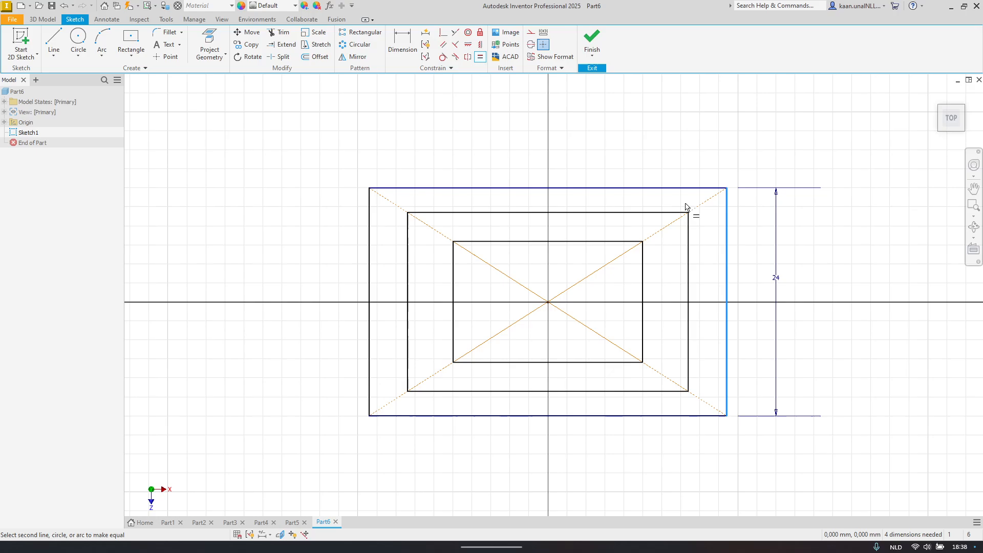
pyautogui.click(672, 189)
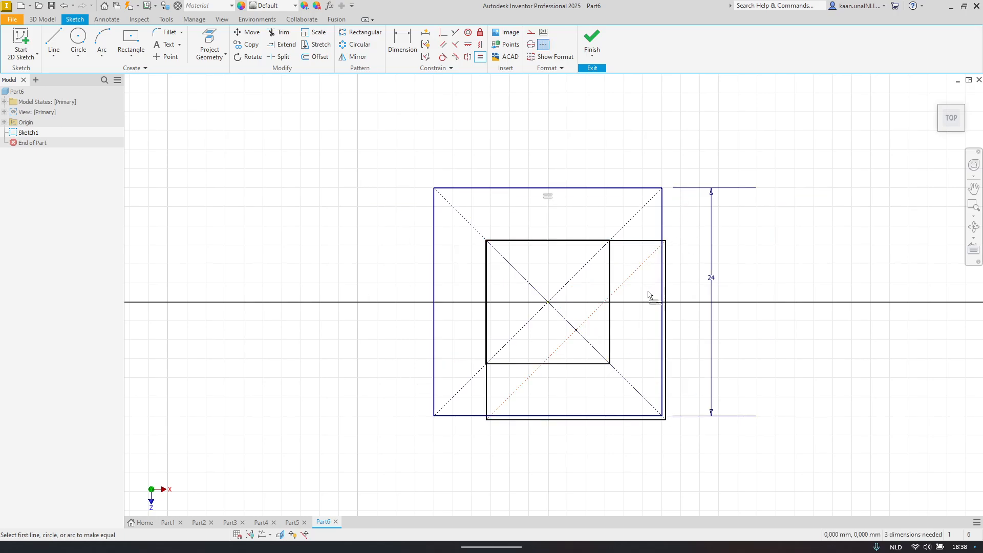
pyautogui.press('Escape')
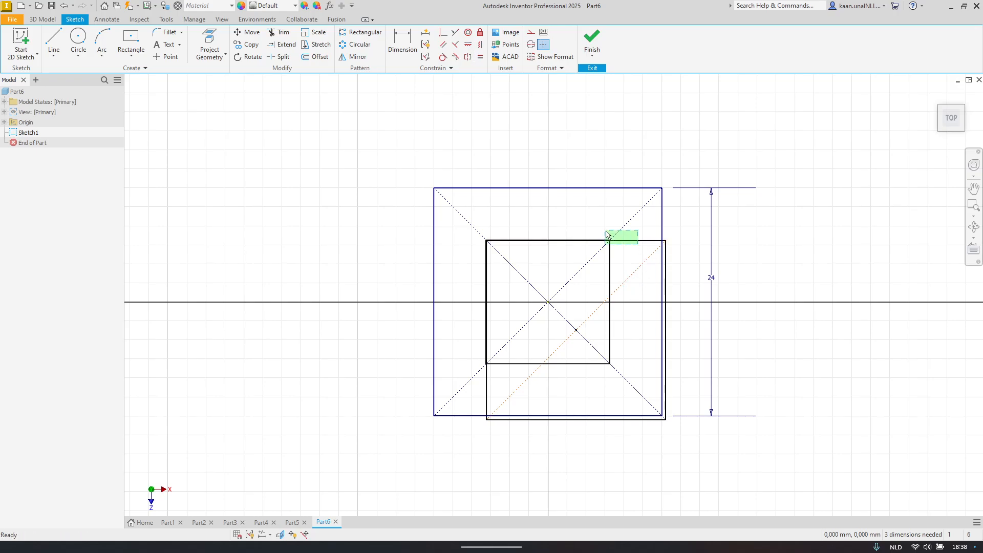
# Step: Move the displaced middle square toward the origin and try a Coincident constraint between its centre and the outer square's centre
pyautogui.moveTo(621, 241)
pyautogui.mouseDown()
pyautogui.moveTo(557, 209)
pyautogui.moveTo(575, 243)
pyautogui.mouseUp()
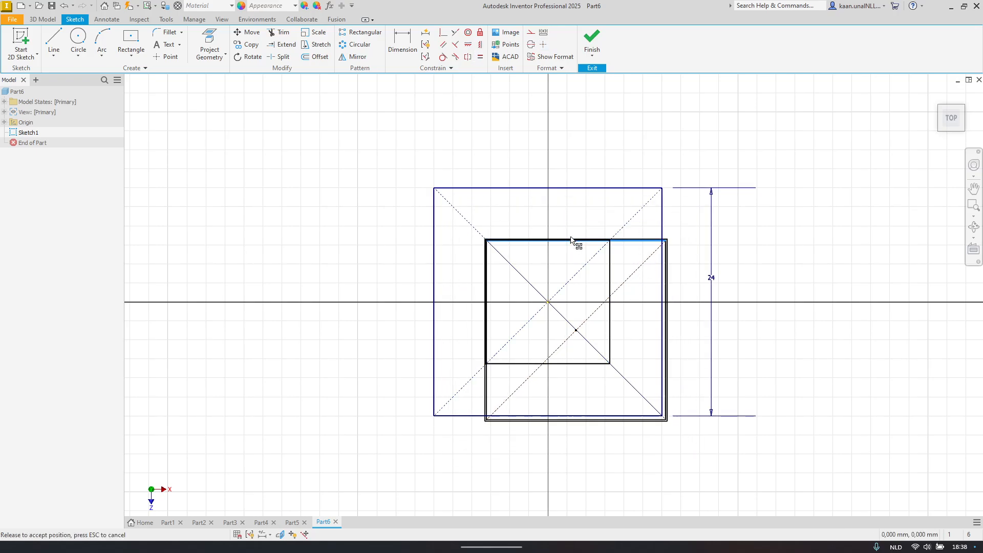
pyautogui.moveTo(578, 333)
pyautogui.mouseDown()
pyautogui.moveTo(553, 310)
pyautogui.moveTo(564, 318)
pyautogui.mouseUp()
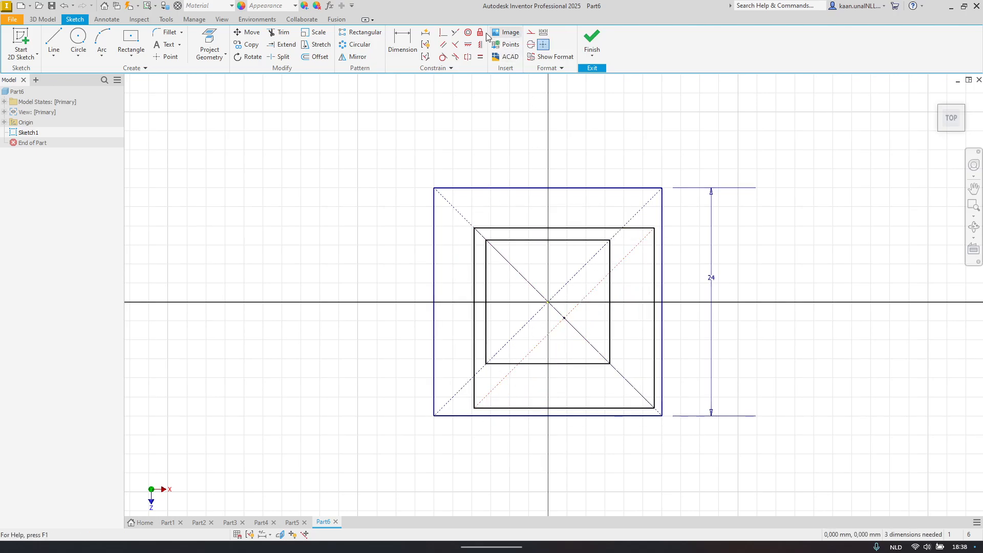
pyautogui.click(443, 33)
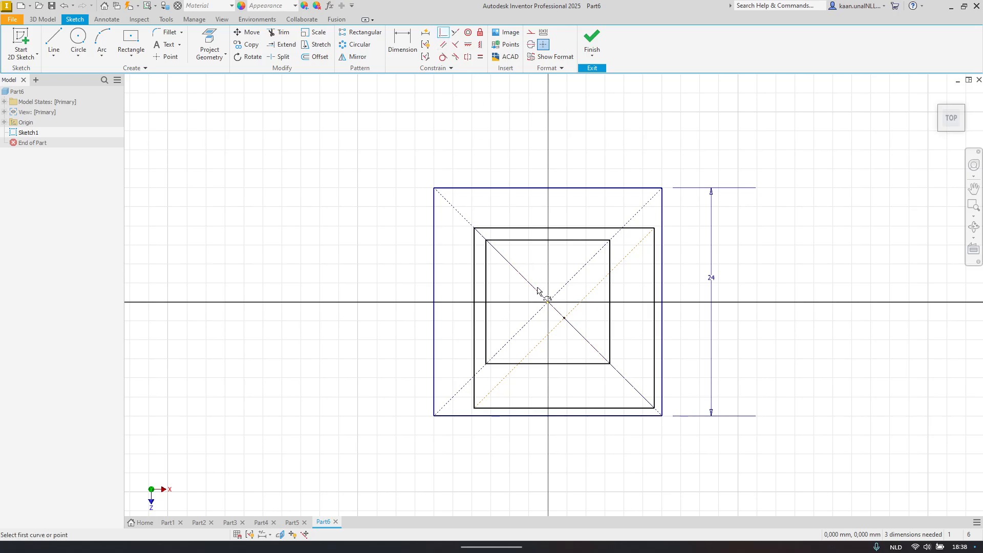
pyautogui.click(564, 319)
pyautogui.click(549, 303)
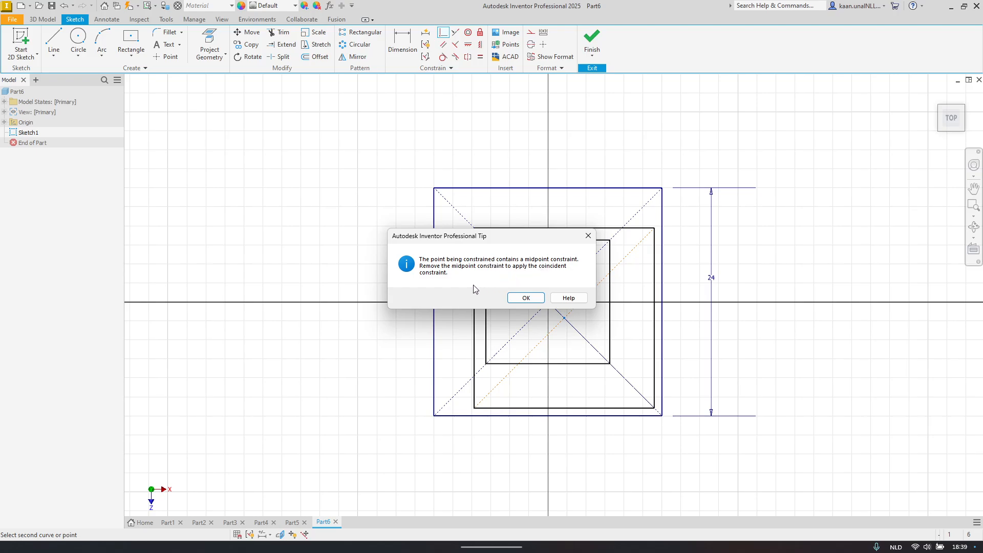
pyautogui.click(533, 296)
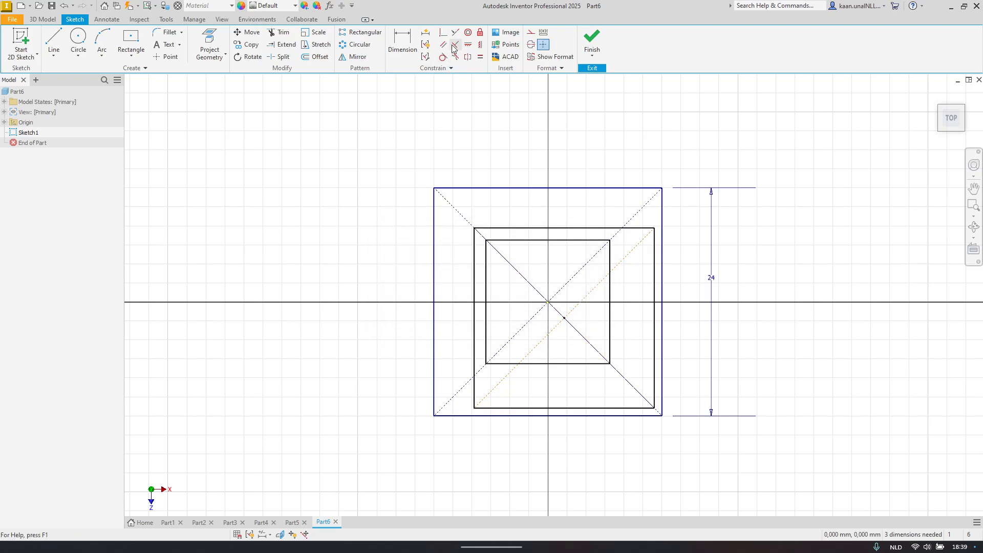
# Step: Delete the two inner squares with their diagonals, keeping only the dimensioned outer square
pyautogui.click(565, 319)
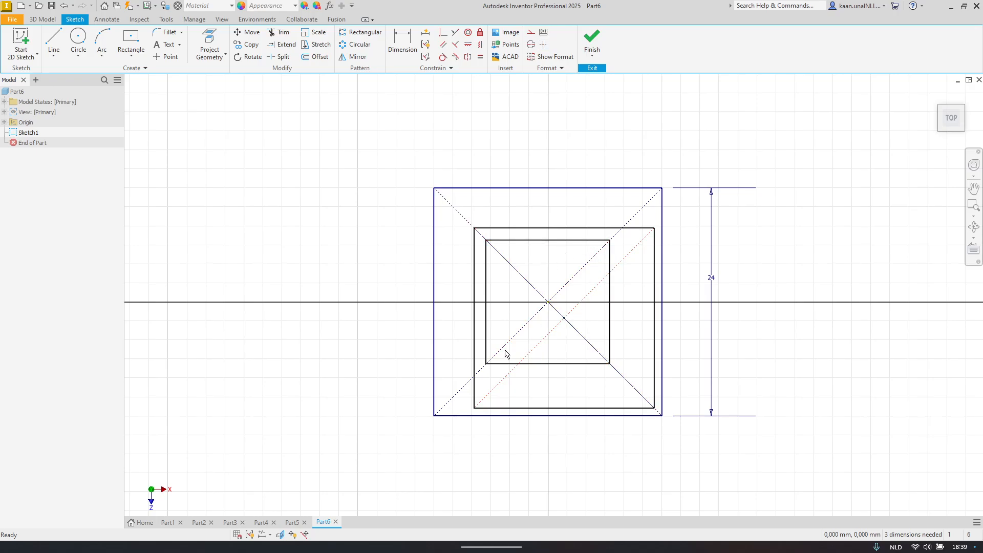
pyautogui.moveTo(453, 365); pyautogui.dragTo(630, 241)
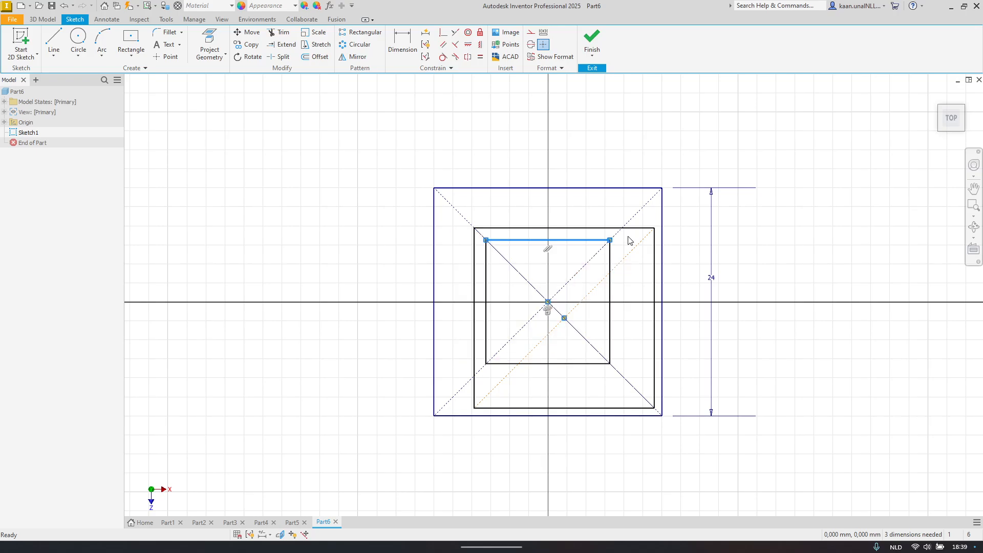
pyautogui.press('Delete')
pyautogui.moveTo(463, 408); pyautogui.dragTo(660, 222)
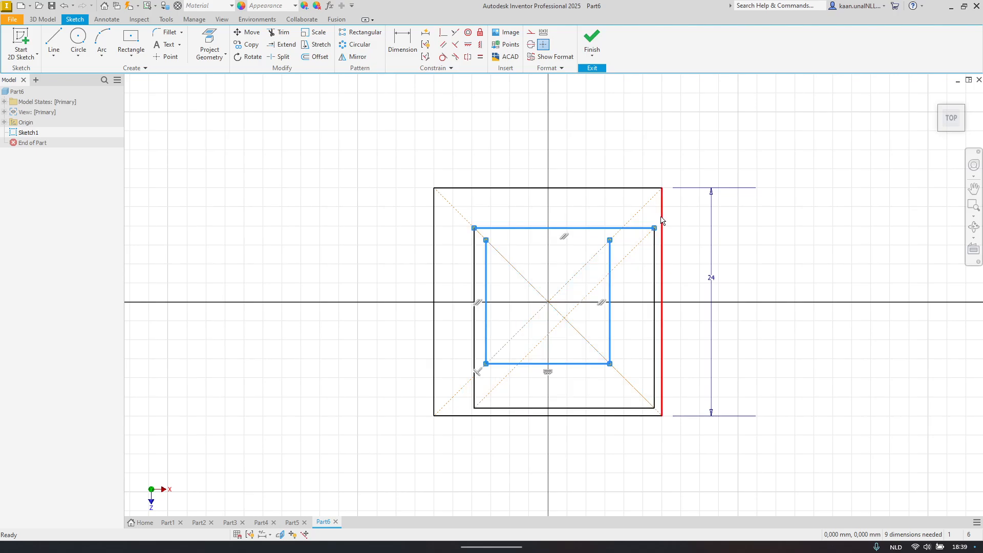
pyautogui.press('Delete')
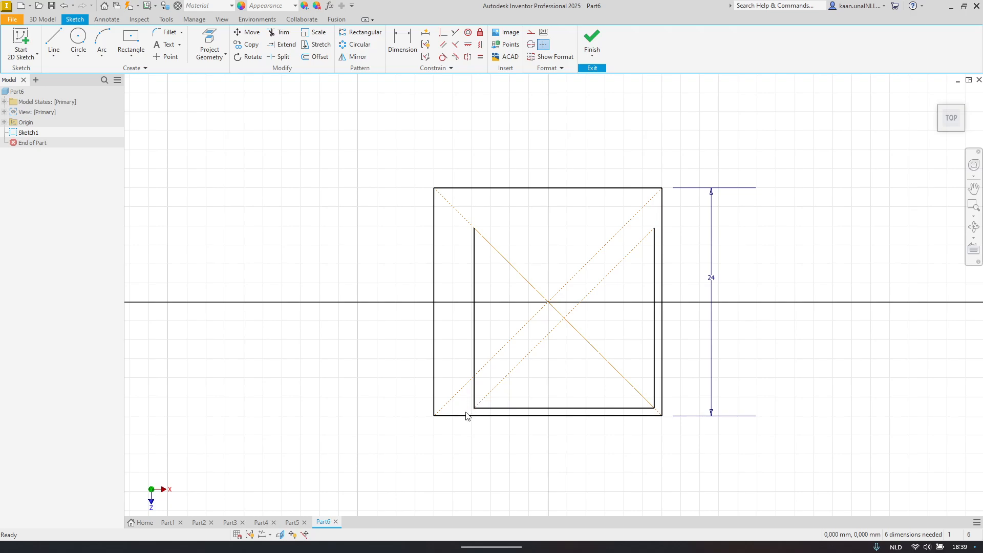
pyautogui.moveTo(463, 411); pyautogui.dragTo(660, 224)
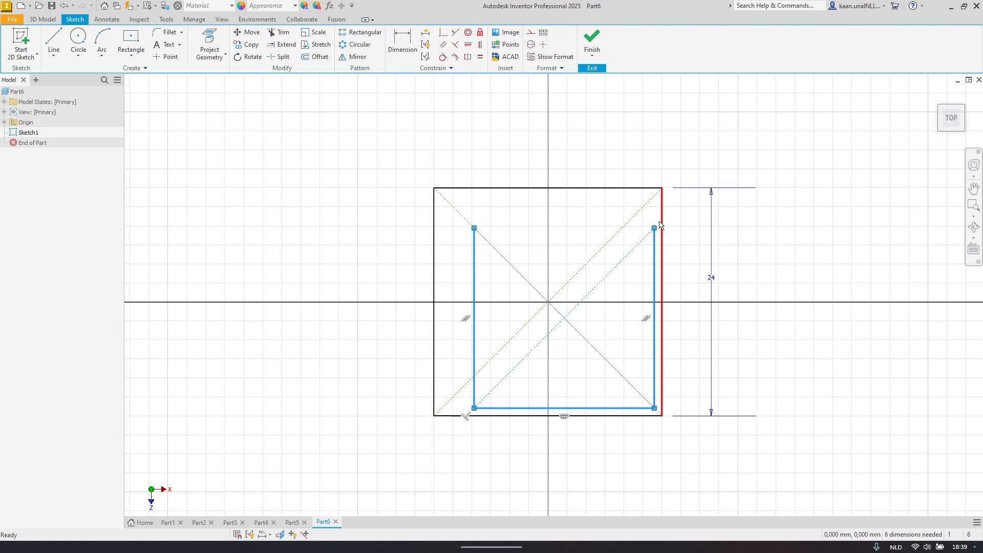
pyautogui.press('Delete')
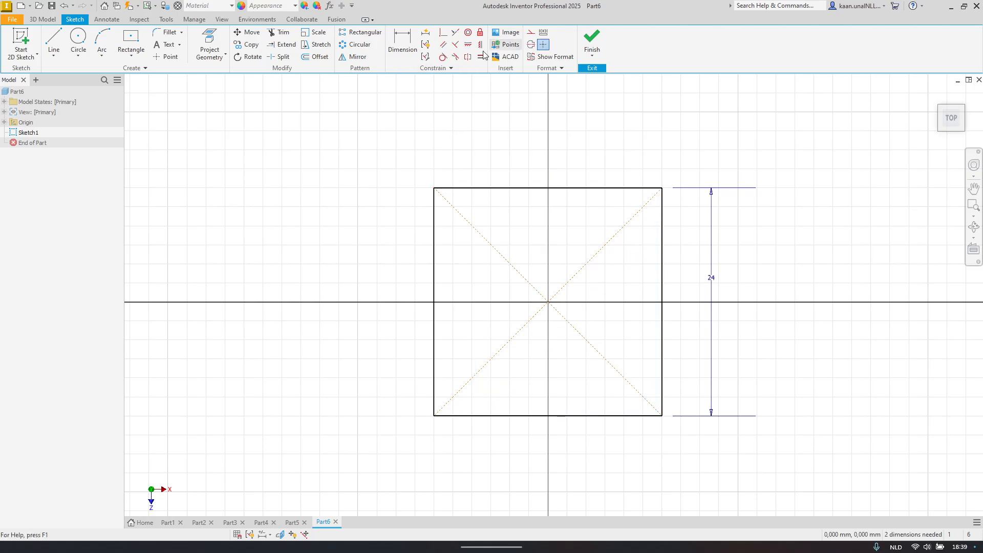
# Step: Draw two nested center rectangles on the origin, about 17.4 mm and 9.4 mm square, with corners on the outer square's diagonals
pyautogui.click(132, 39)
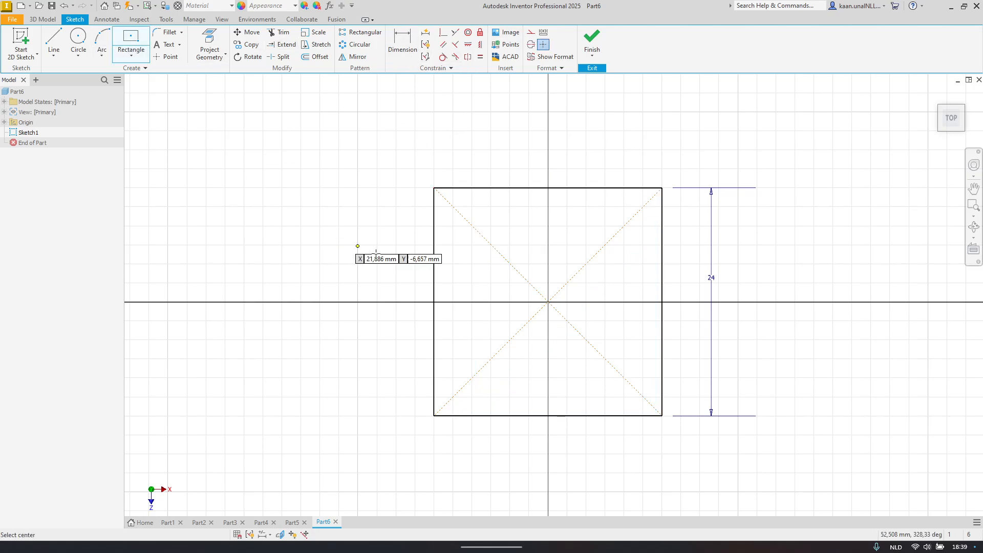
pyautogui.click(549, 303)
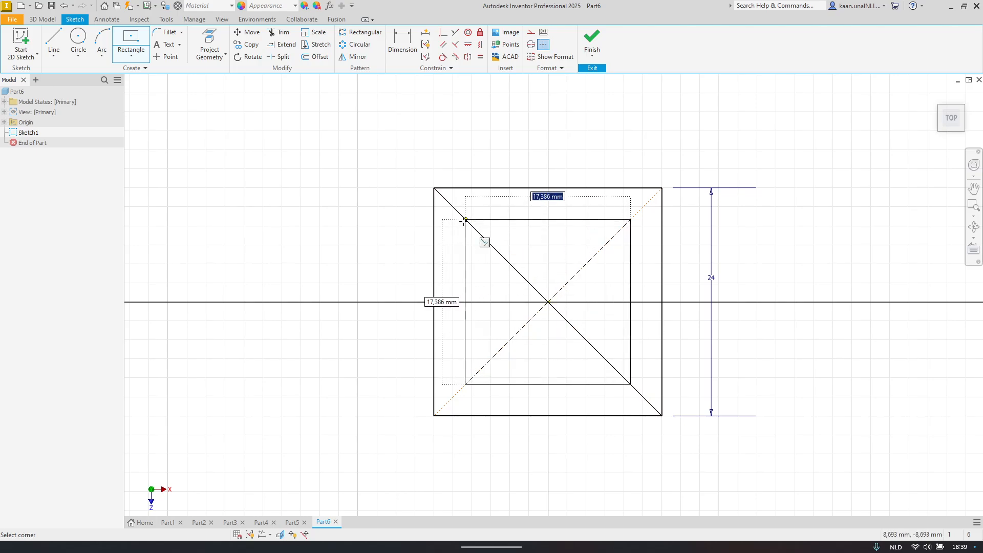
pyautogui.click(466, 219)
pyautogui.click(548, 303)
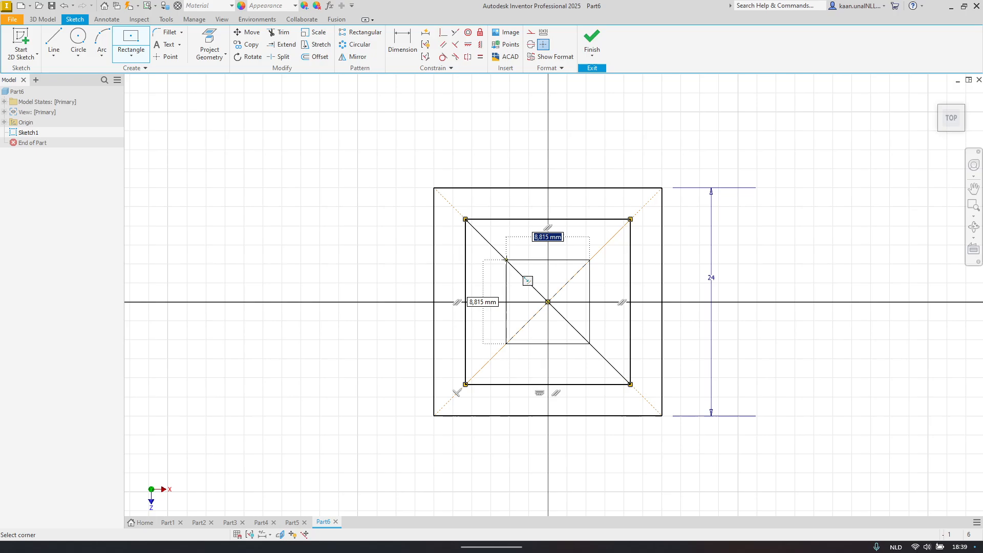
pyautogui.click(503, 257)
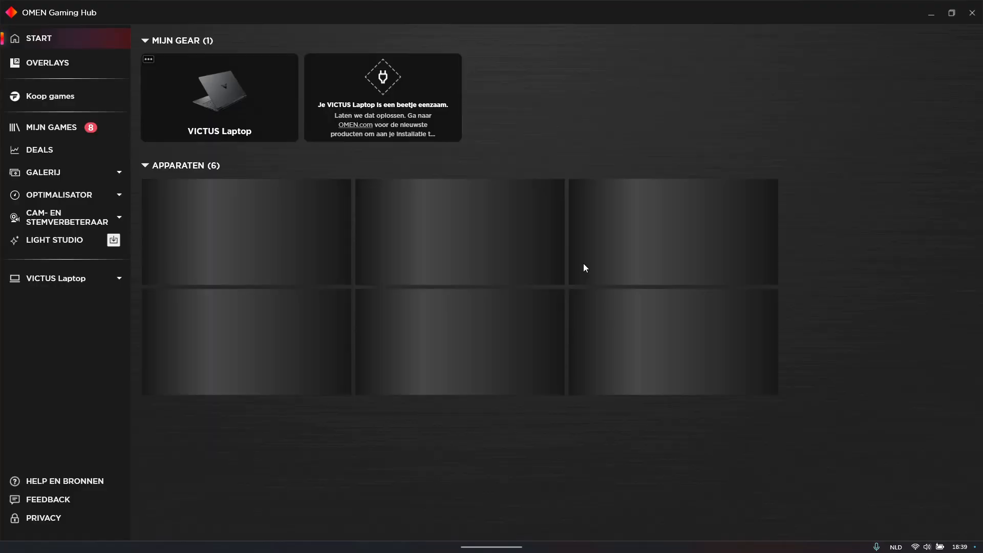
pyautogui.click(978, 5)
# Step: Check the exercise photo and dimension the middle square's height at 14 mm between its horizontal sides
pyautogui.hotkey('alt', 'Tab')
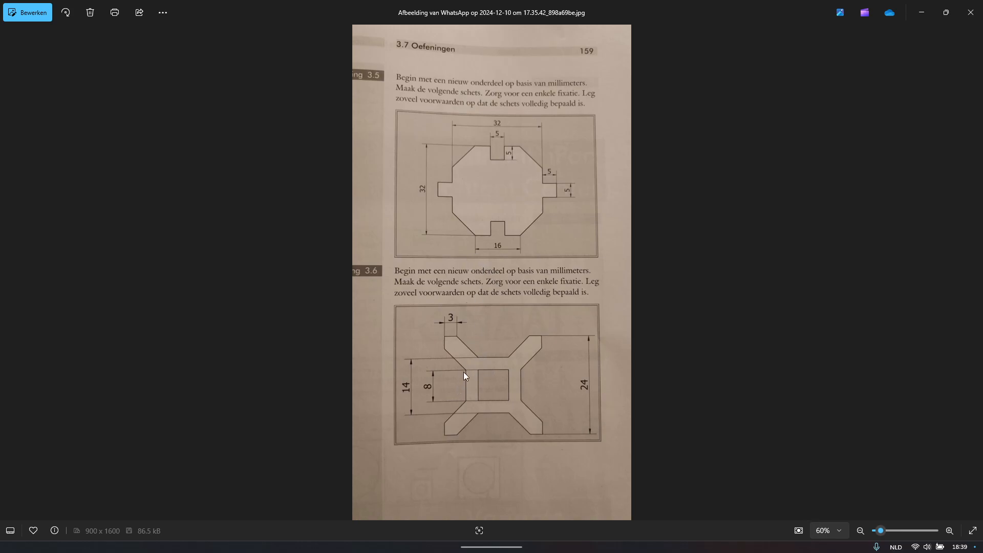
pyautogui.hotkey('alt', 'Tab')
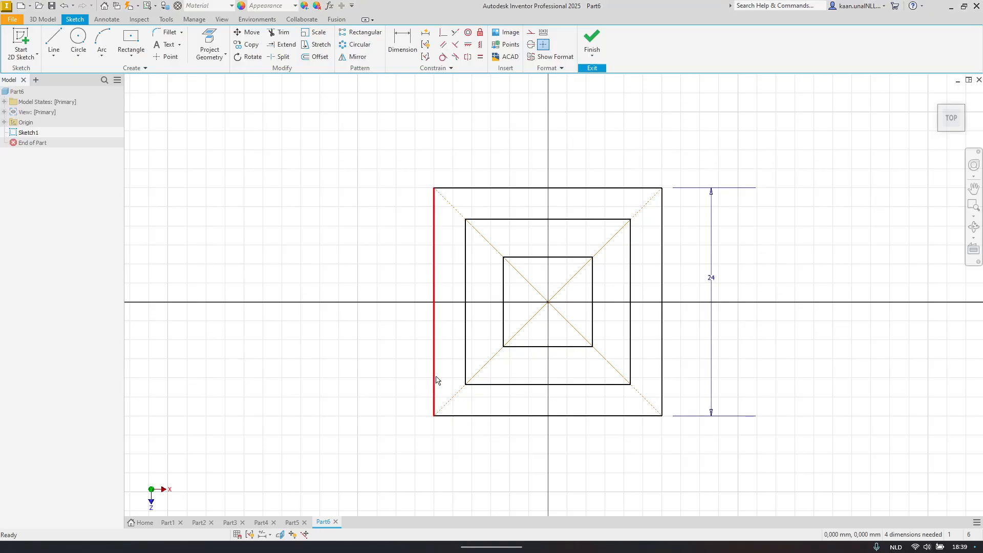
pyautogui.click(557, 220)
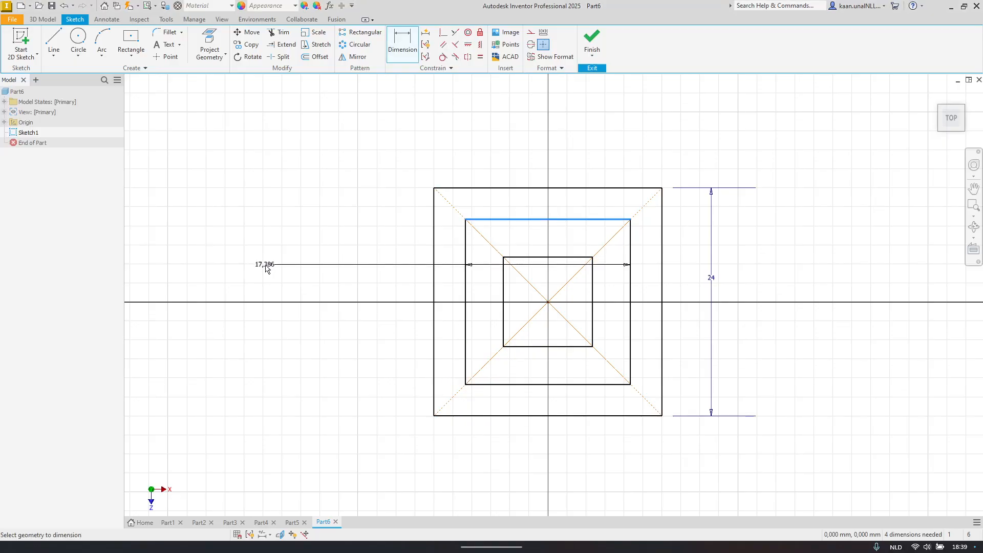
pyautogui.click(486, 384)
pyautogui.click(319, 316)
pyautogui.write('14')
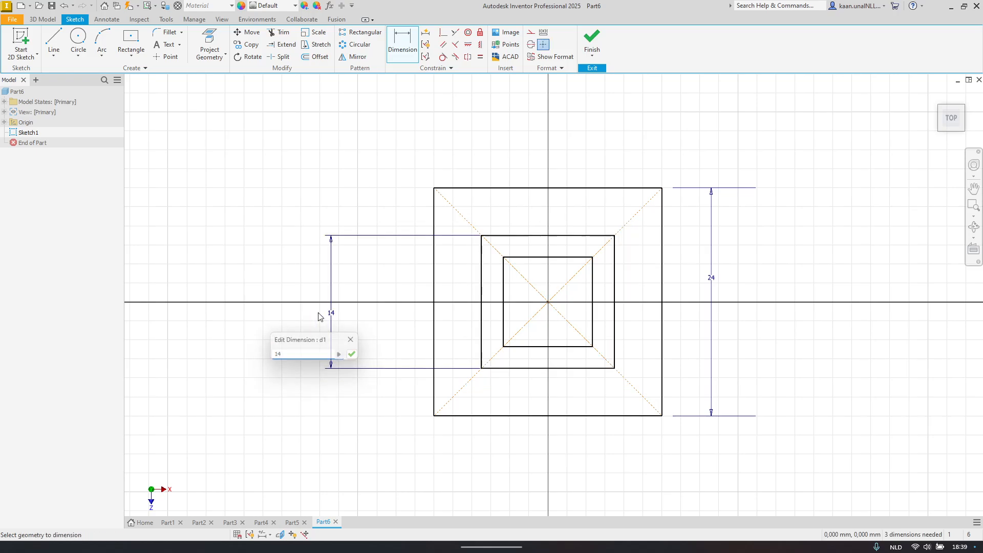
pyautogui.press('Return')
# Step: Compare with the exercise photo and dimension the innermost square's vertical side at 8 mm
pyautogui.hotkey('alt', 'Tab')
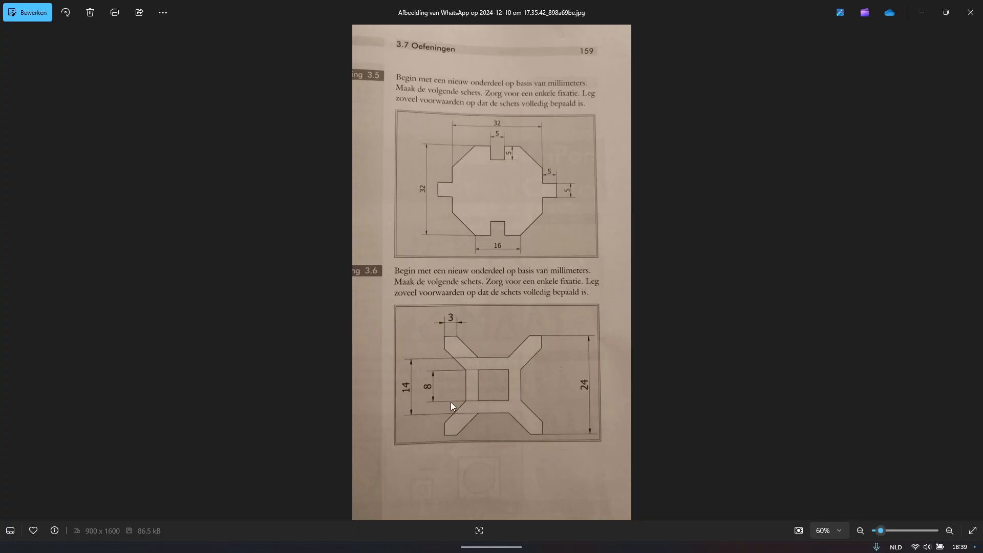
pyautogui.hotkey('alt', 'Tab')
pyautogui.click(504, 328)
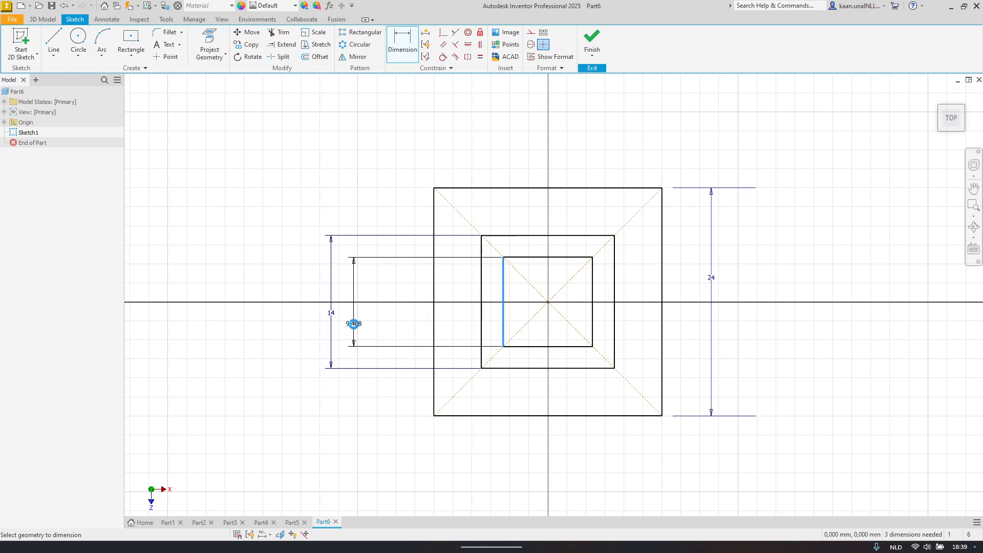
pyautogui.click(360, 324)
pyautogui.write('8')
pyautogui.press('Return')
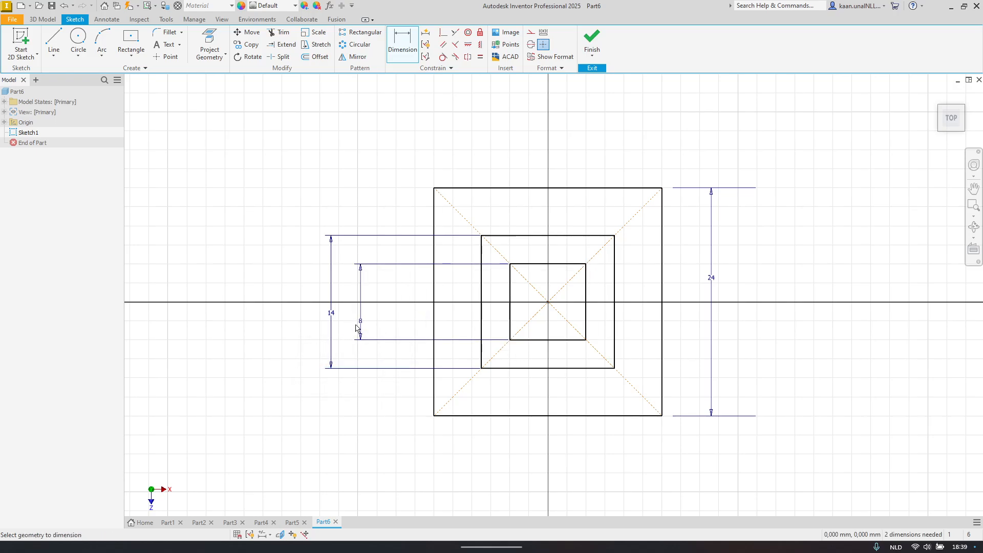
pyautogui.press('Escape')
# Step: Shift the nested squares horizontally and try to add a Vertical constraint to the middle square's left side
pyautogui.moveTo(482, 282)
pyautogui.mouseDown()
pyautogui.moveTo(433, 282)
pyautogui.moveTo(533, 282)
pyautogui.moveTo(500, 285)
pyautogui.moveTo(521, 275)
pyautogui.mouseUp()
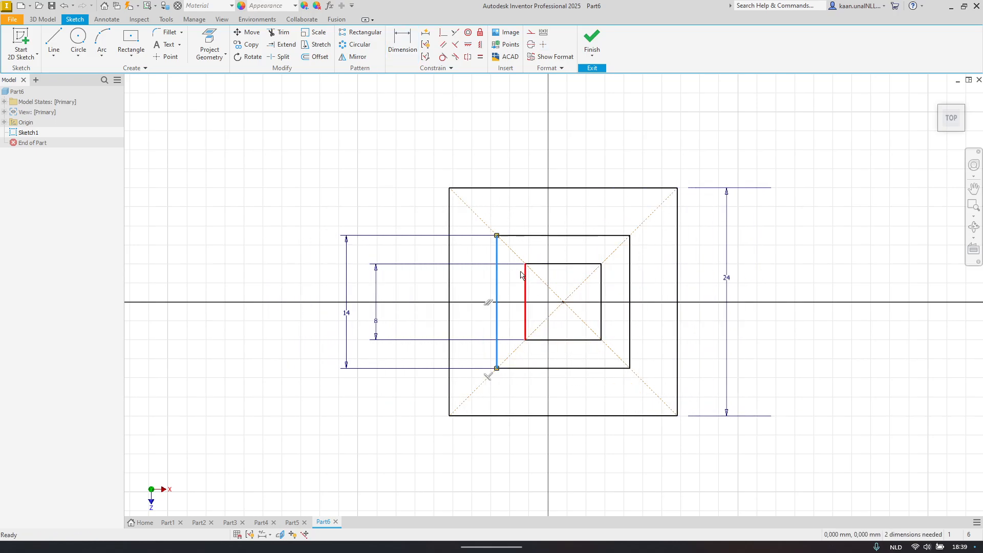
pyautogui.click(481, 46)
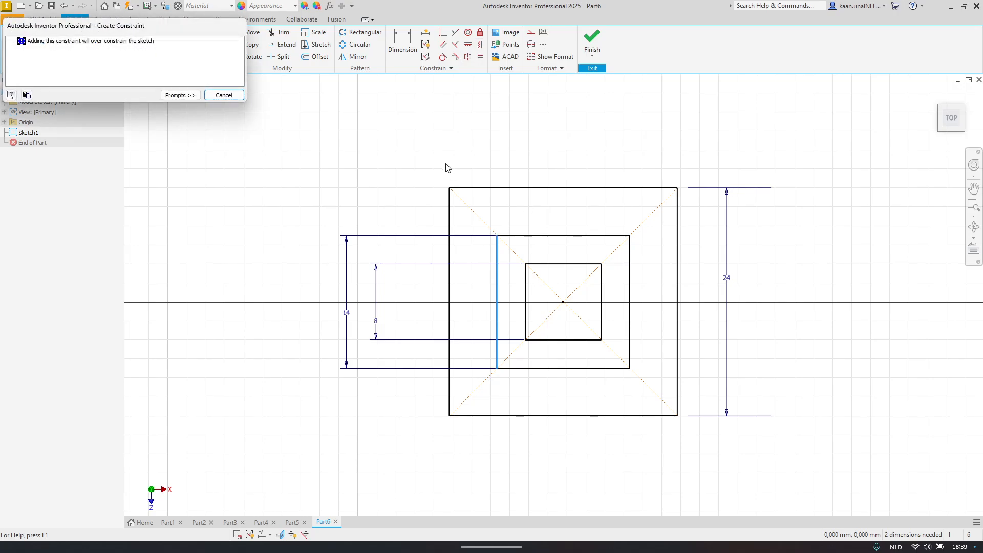
pyautogui.press('Escape')
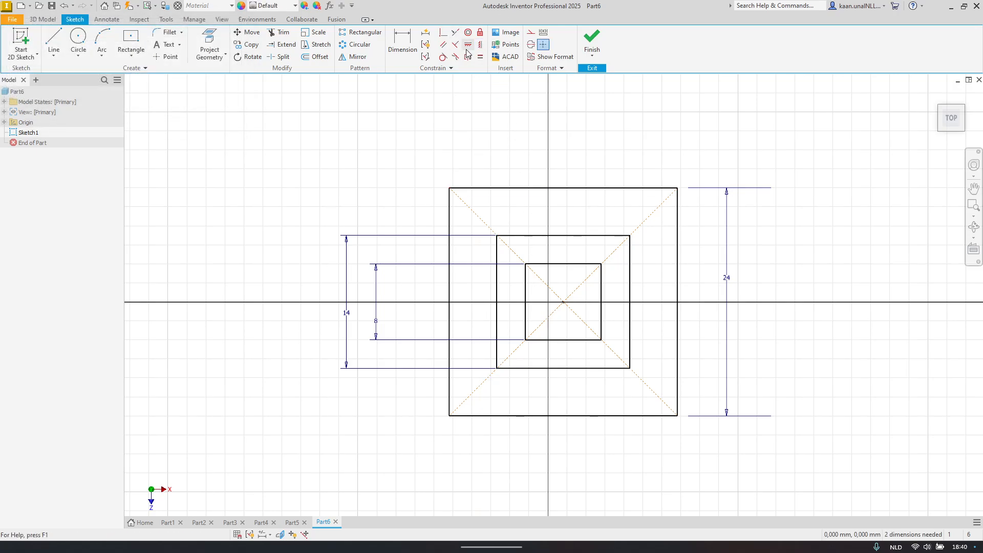
# Step: Align the nested squares' center with the sketch origin using a Vertical constraint, then test-move the squares downward and undo that move
pyautogui.click(480, 46)
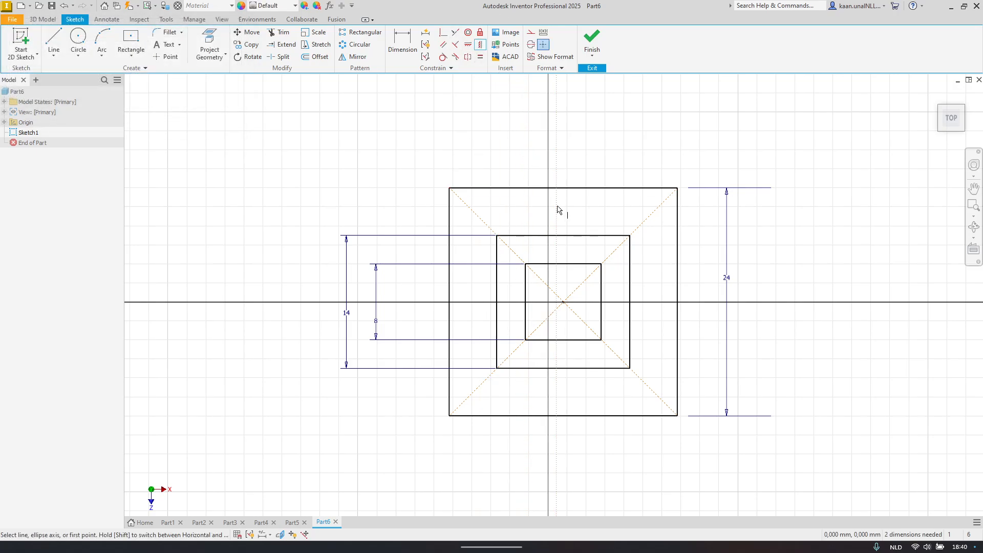
pyautogui.click(565, 302)
pyautogui.click(549, 302)
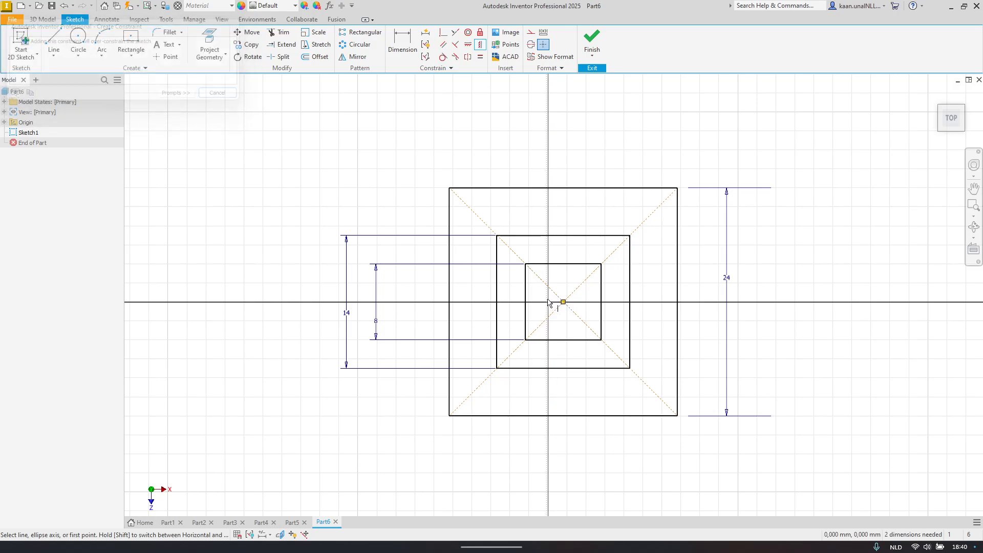
pyautogui.press('Escape')
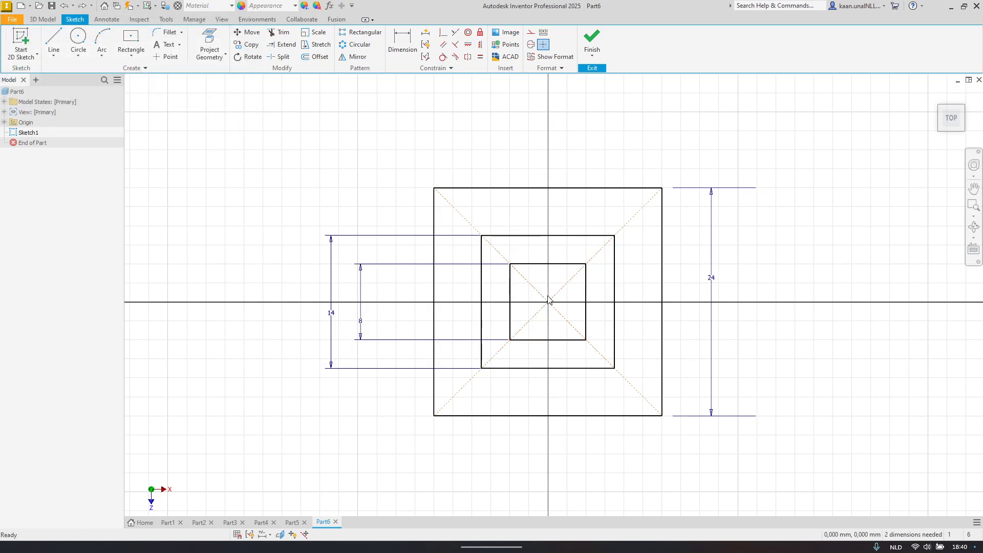
pyautogui.moveTo(566, 342)
pyautogui.mouseDown()
pyautogui.moveTo(630, 340)
pyautogui.moveTo(595, 204)
pyautogui.moveTo(460, 365)
pyautogui.moveTo(491, 404)
pyautogui.mouseUp()
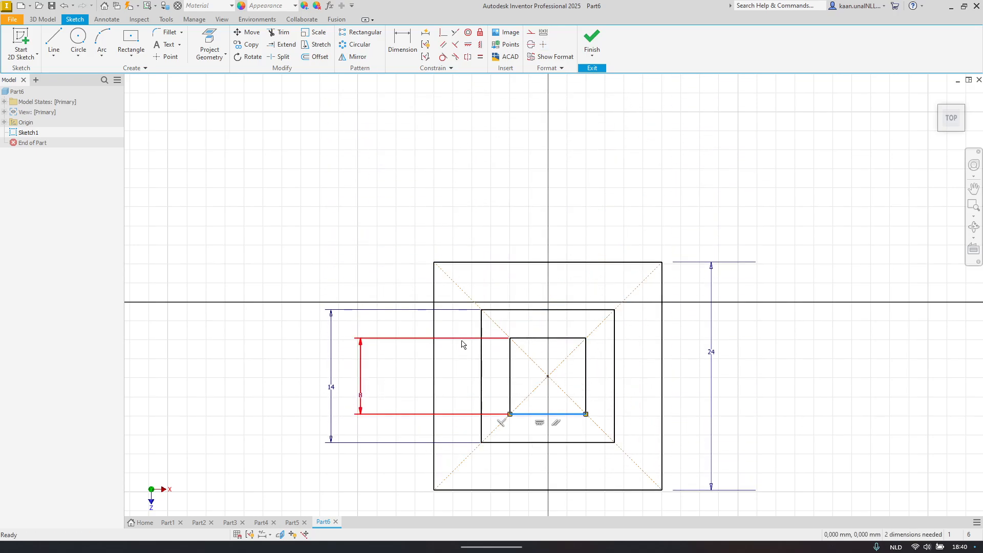
pyautogui.hotkey('ctrl', 'z')
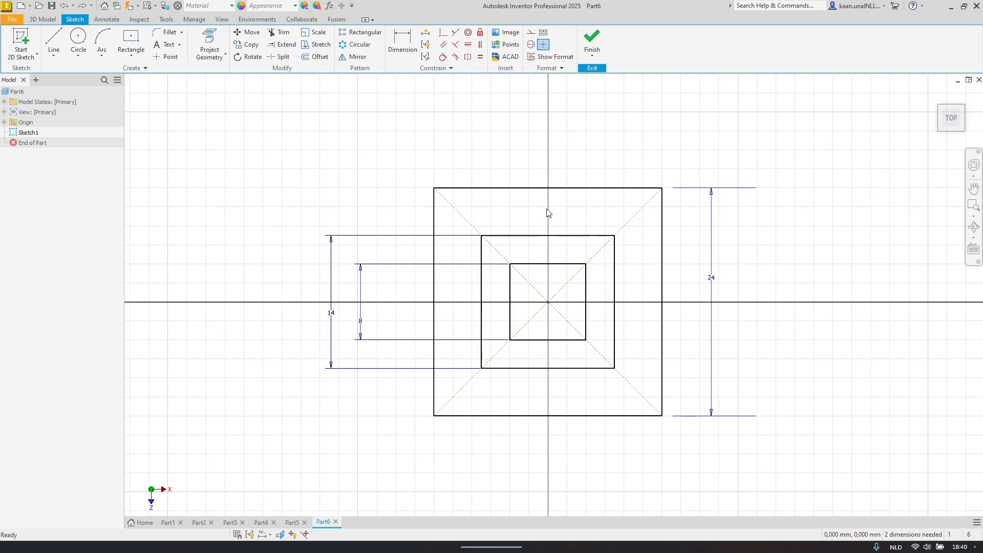
# Step: Close Part6 without saving, exiting its sketch environment
pyautogui.rightClick(58, 130)
pyautogui.press('Escape')
pyautogui.click(335, 522)
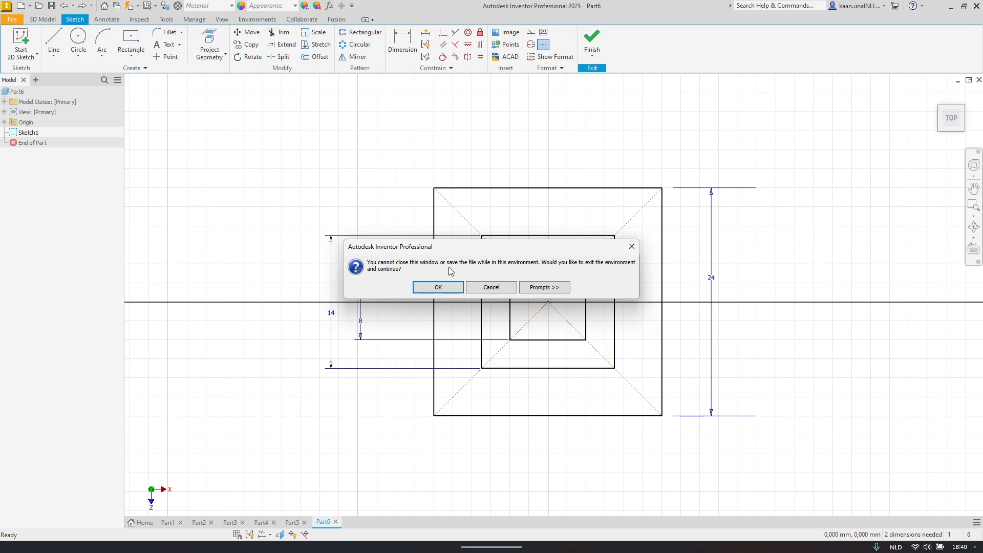
pyautogui.click(438, 287)
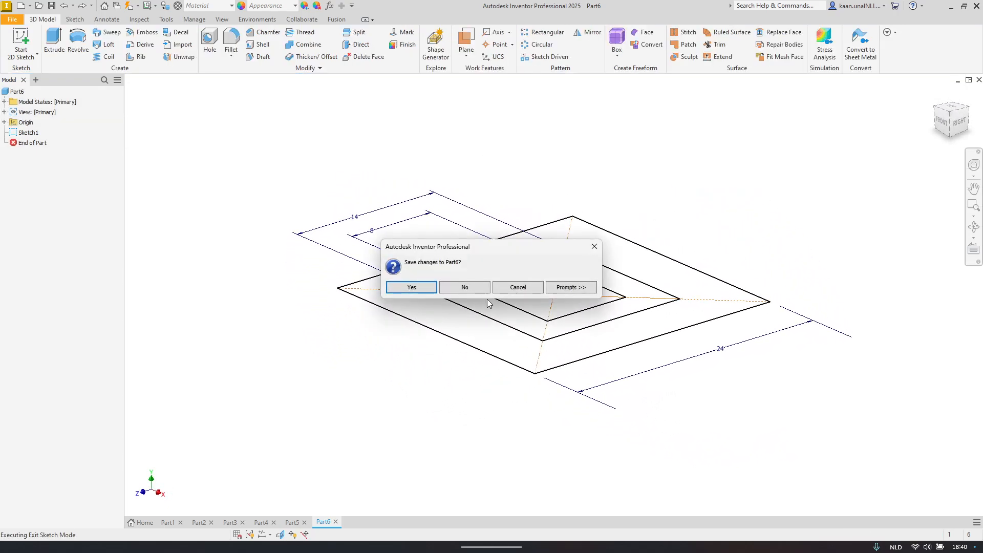
pyautogui.click(462, 288)
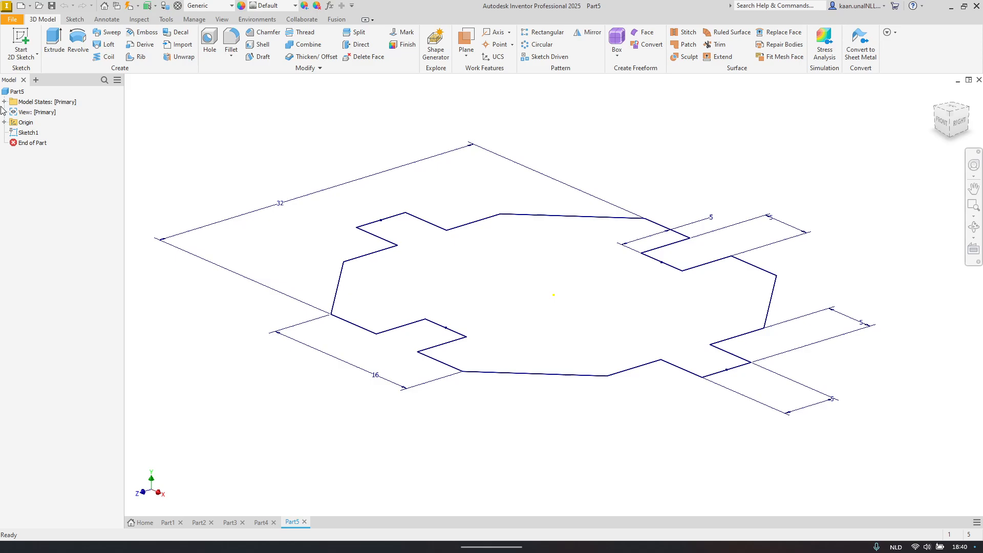
# Step: Create a new part and start a sketch on the horizontal XZ plane, rotating the view so X points right
pyautogui.click(12, 19)
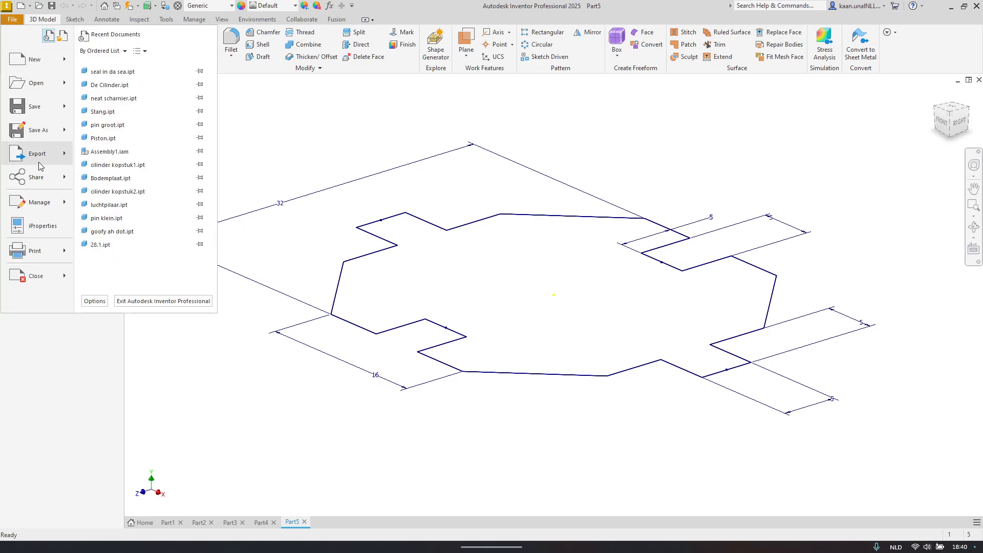
pyautogui.click(46, 65)
pyautogui.click(647, 423)
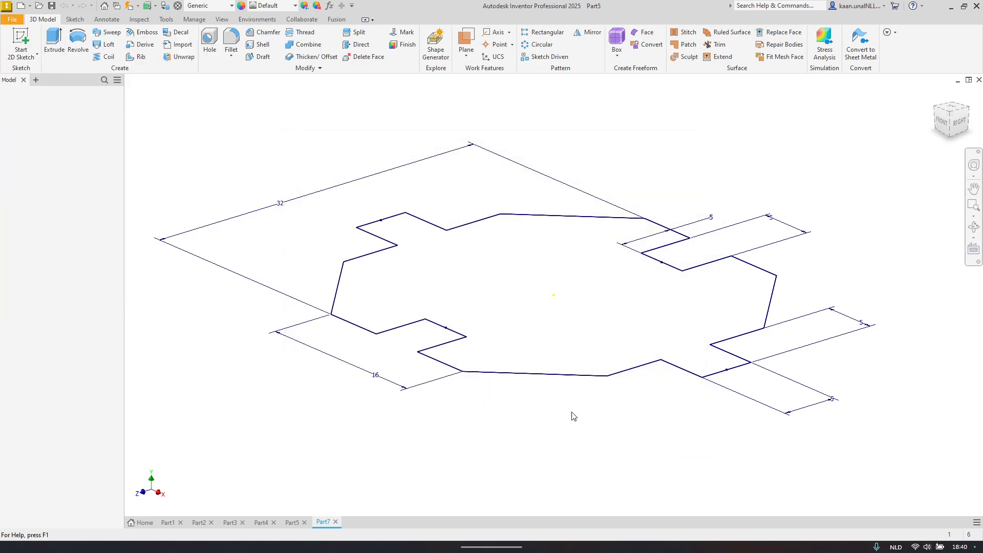
pyautogui.click(6, 39)
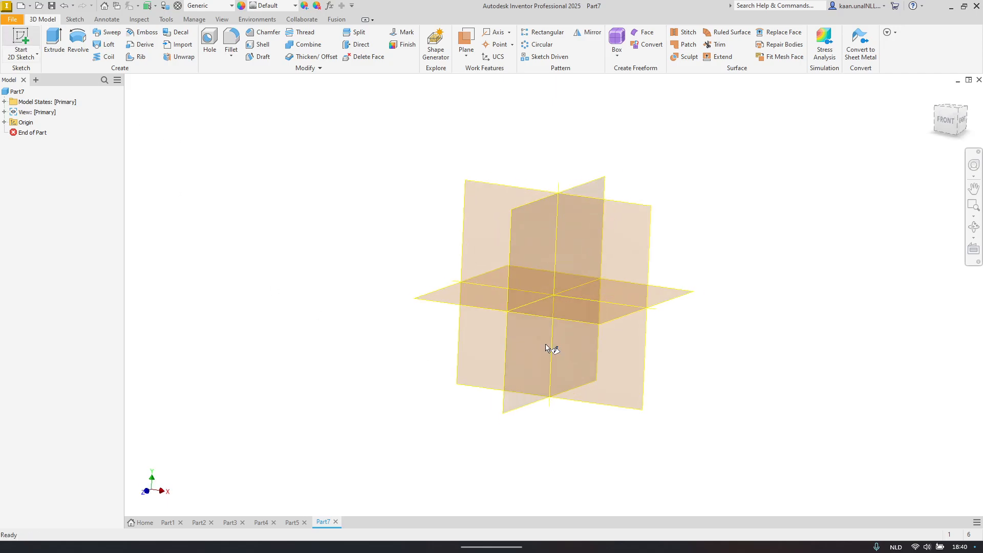
pyautogui.click(573, 338)
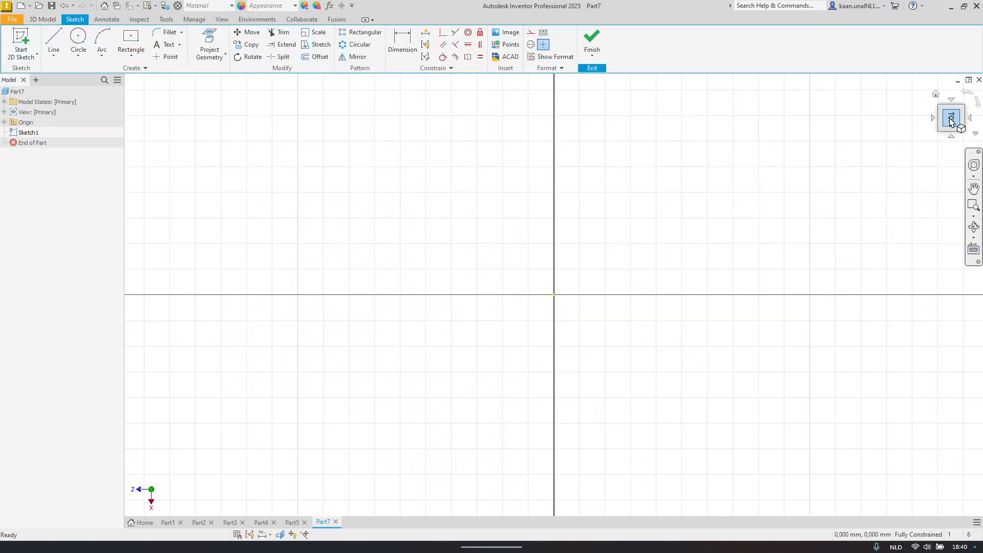
pyautogui.click(968, 98)
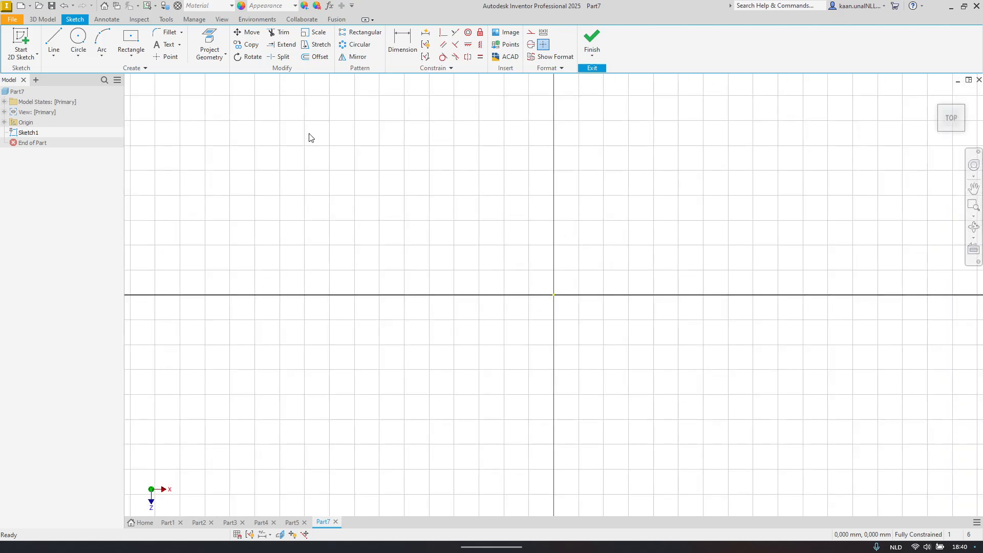
pyautogui.click(212, 61)
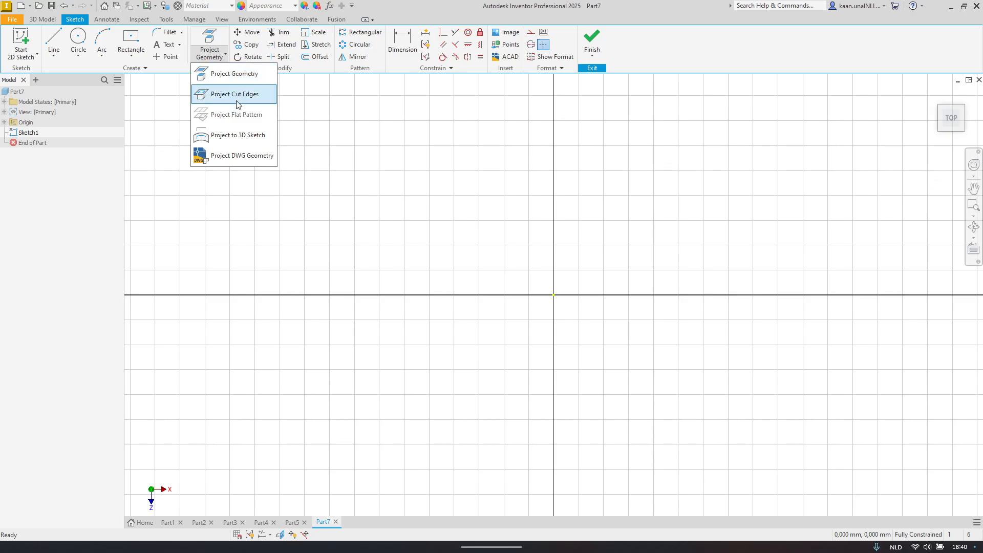
pyautogui.click(433, 159)
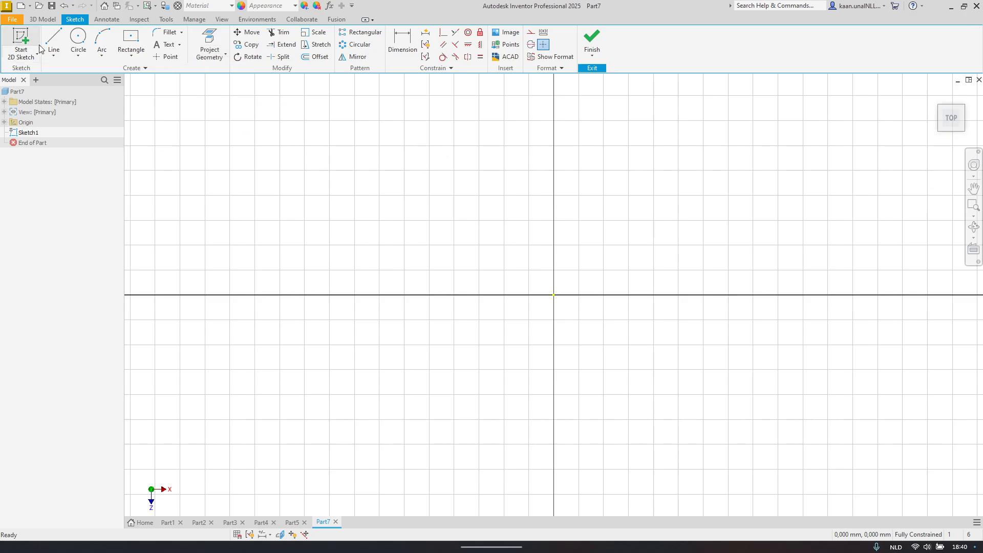
# Step: Draw a wide two-point center rectangle about 167 mm high, centered on the origin
pyautogui.click(132, 56)
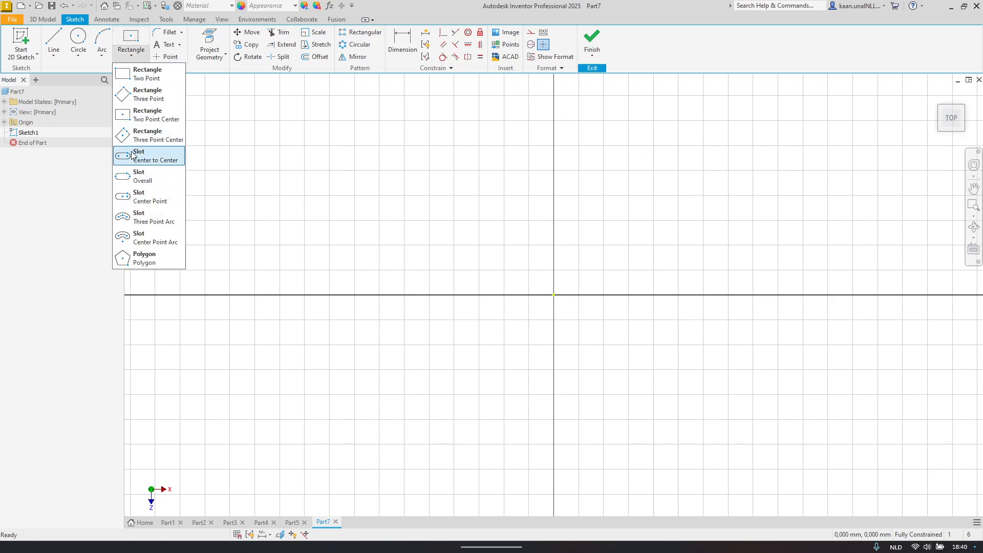
pyautogui.click(154, 115)
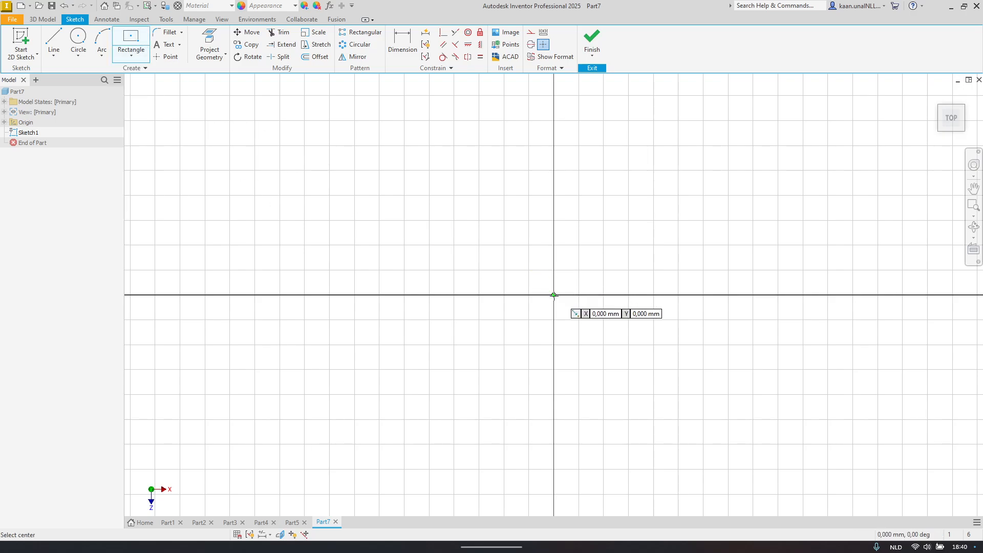
pyautogui.click(554, 295)
pyautogui.click(328, 398)
# Step: Check the exercise photo, dimension the rectangle's height at 24 mm, and place the dimension closer to the rectangle
pyautogui.press('d')
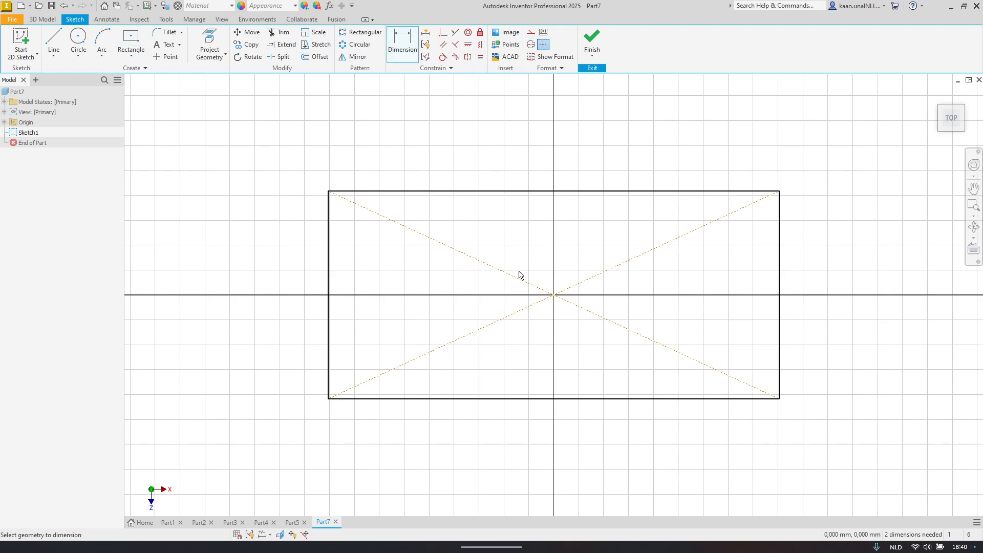
pyautogui.click(328, 324)
pyautogui.click(203, 308)
pyautogui.hotkey('alt', 'Tab')
pyautogui.hotkey('alt', 'Tab')
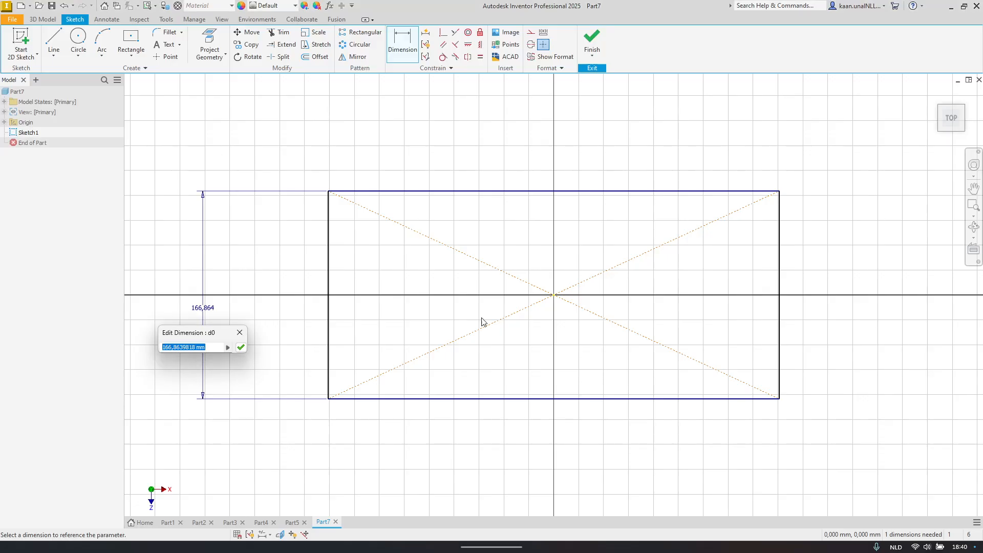
pyautogui.write('24')
pyautogui.press('Return')
pyautogui.scroll(3, 579, 288)
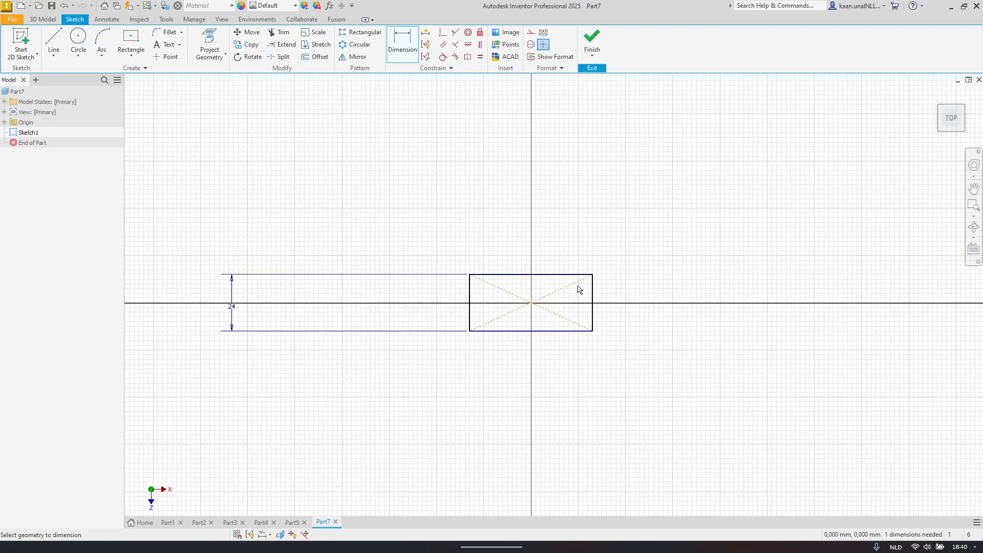
pyautogui.press('Escape')
pyautogui.moveTo(163, 313); pyautogui.dragTo(409, 299)
pyautogui.scroll(5, 466, 292)
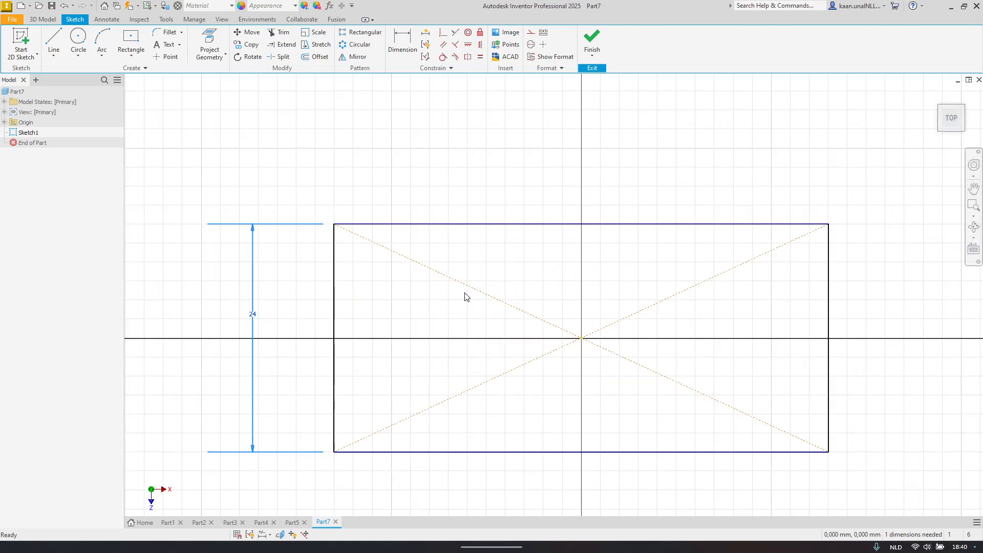
# Step: Make the rectangle's upper and left sides equal with an Equal constraint to form a square
pyautogui.press('=')
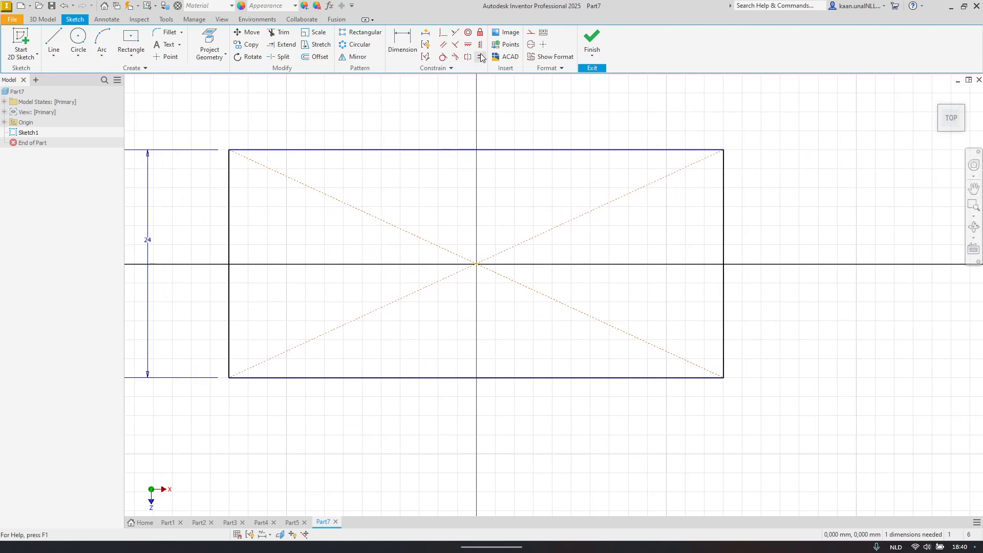
pyautogui.click(320, 151)
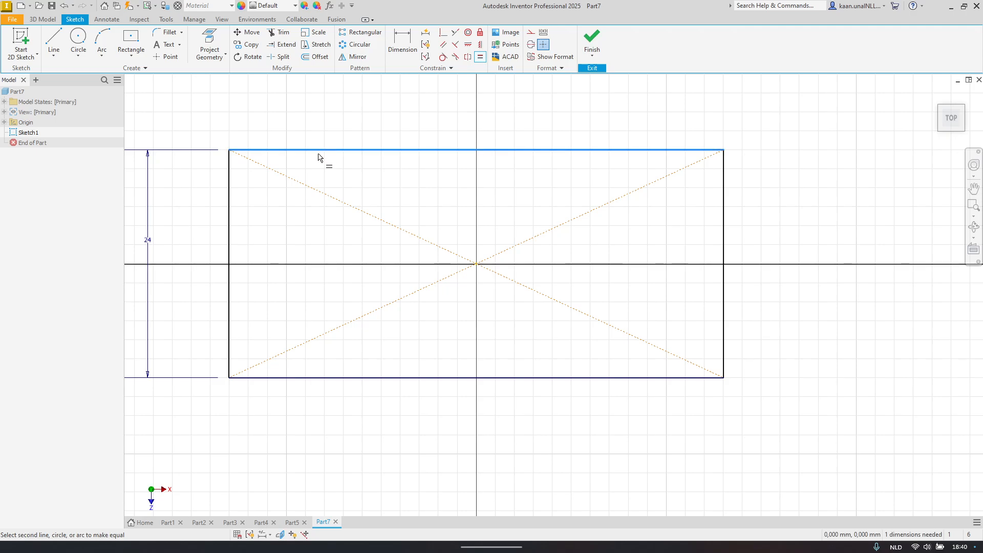
pyautogui.click(229, 217)
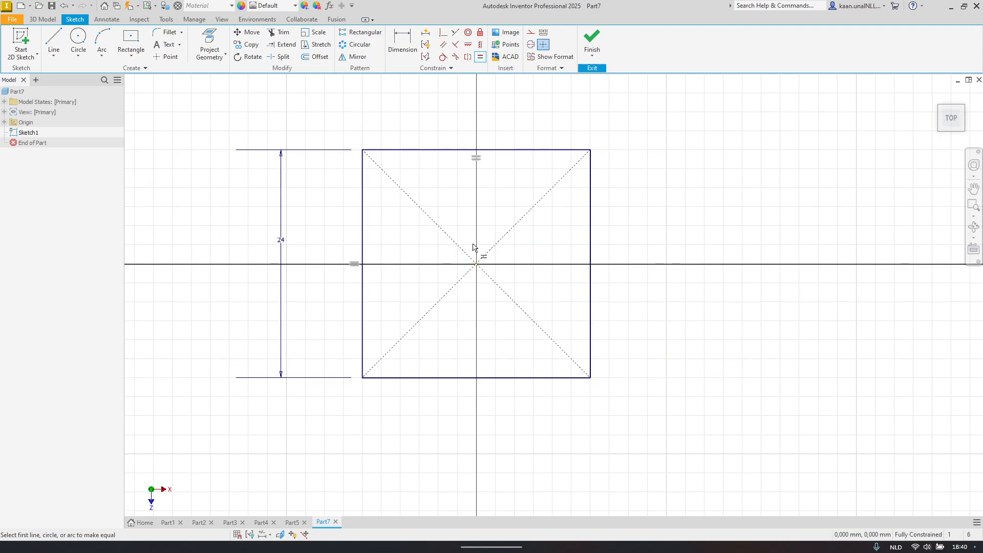
pyautogui.moveTo(496, 240)
pyautogui.mouseDown(button='middle')
pyautogui.moveTo(553, 247)
pyautogui.moveTo(549, 263)
pyautogui.mouseUp(button='middle')
# Step: Check the exercise photo and draw a second, wider-than-tall center rectangle on the origin inside the 24 mm square
pyautogui.hotkey('alt', 'Tab')
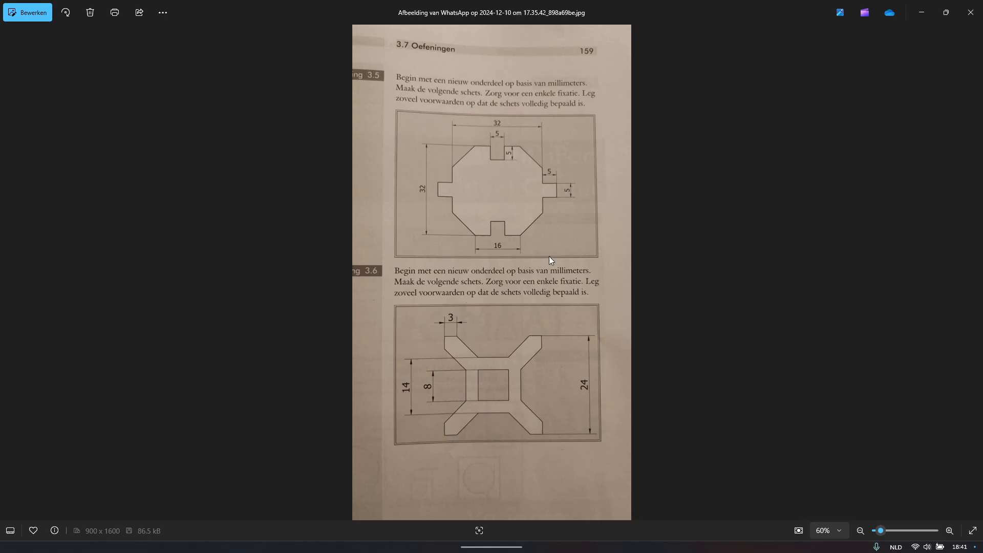
pyautogui.hotkey('alt', 'Tab')
pyautogui.click(131, 40)
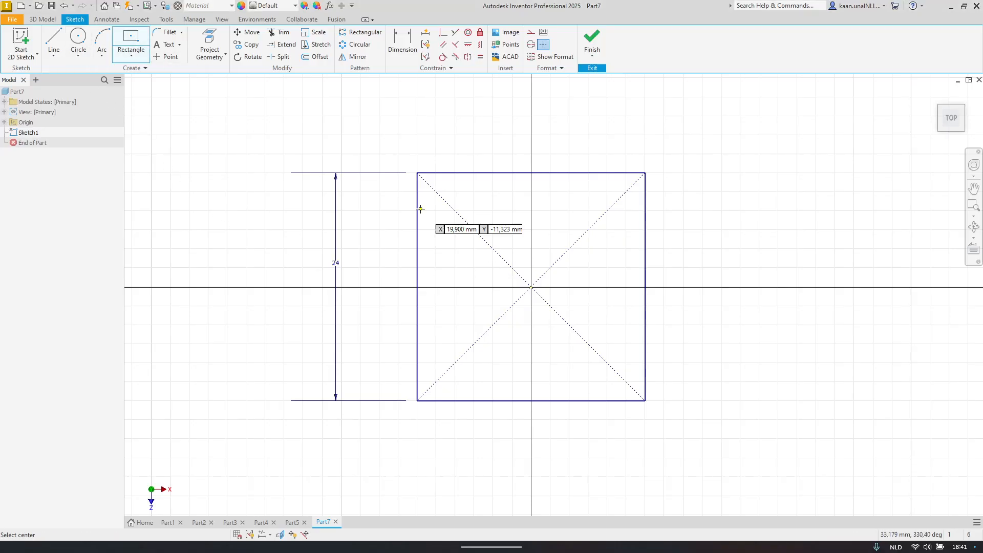
pyautogui.click(531, 288)
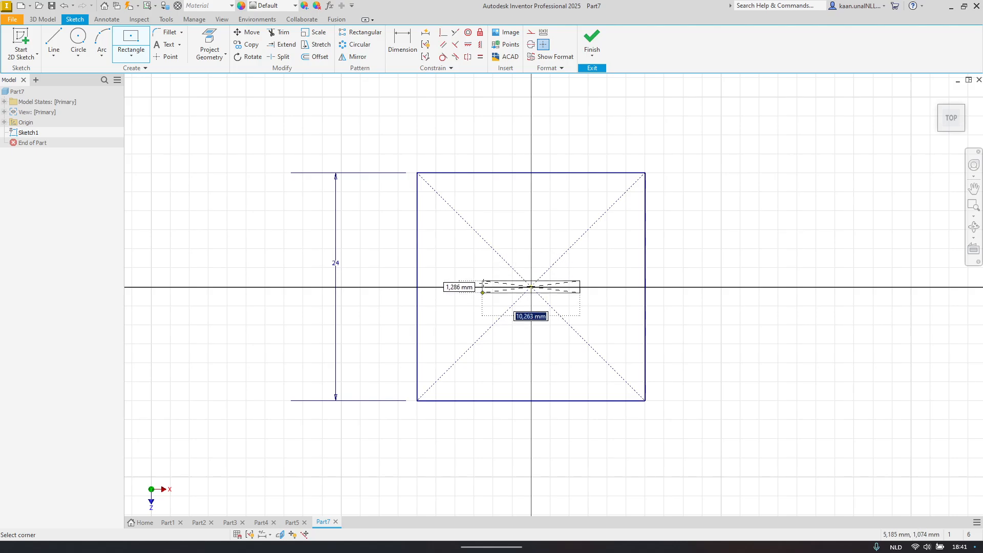
pyautogui.click(446, 226)
# Step: Compare with the exercise photo and dimension the second rectangle's left side at 14 mm
pyautogui.press('d')
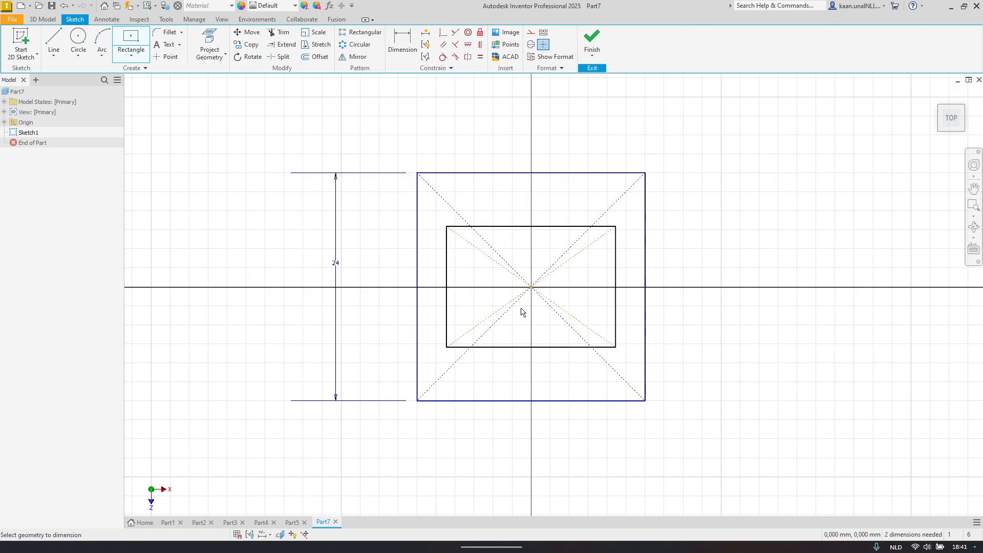
pyautogui.click(448, 306)
pyautogui.click(334, 308)
pyautogui.hotkey('alt', 'Tab')
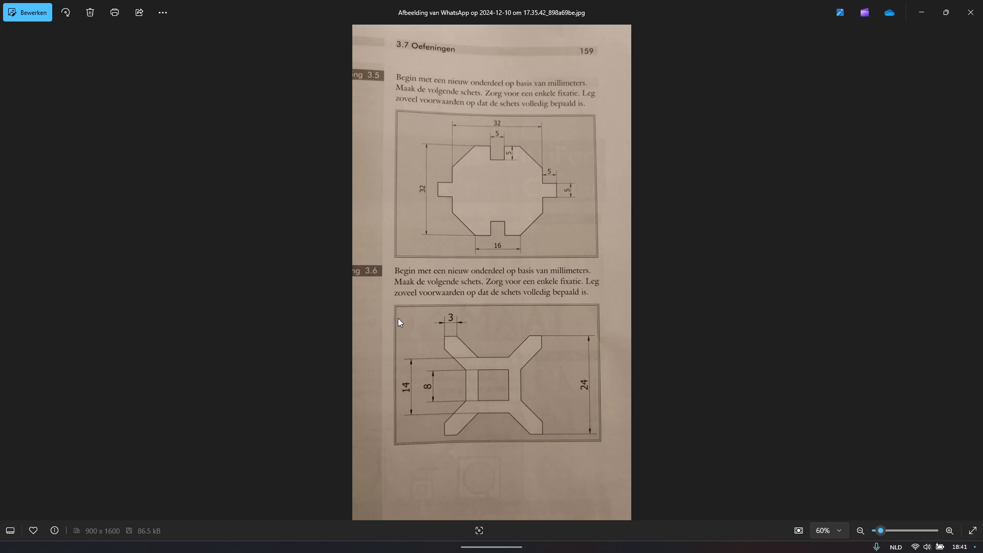
pyautogui.hotkey('alt', 'Tab')
pyautogui.write('14')
pyautogui.press('Return')
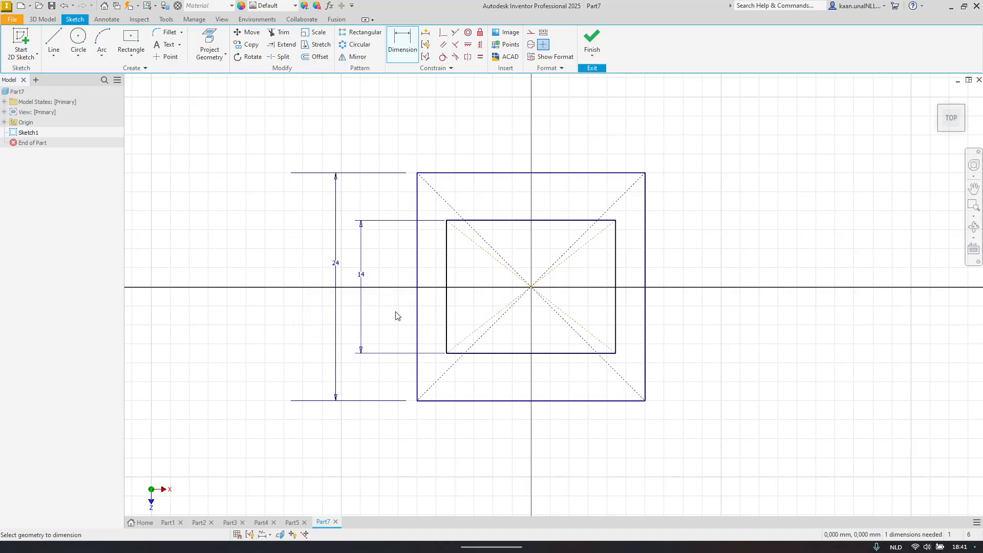
# Step: Check the exercise photo and draw a third center rectangle about 2.4 mm high on the origin, inside the 14 mm one
pyautogui.hotkey('alt', 'Tab')
pyautogui.hotkey('alt', 'Tab')
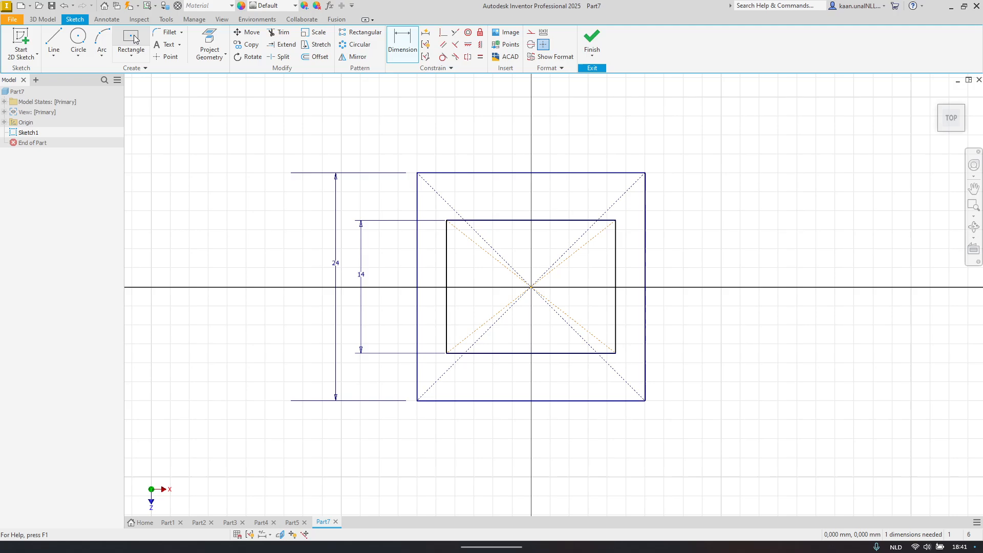
pyautogui.click(123, 52)
pyautogui.click(531, 287)
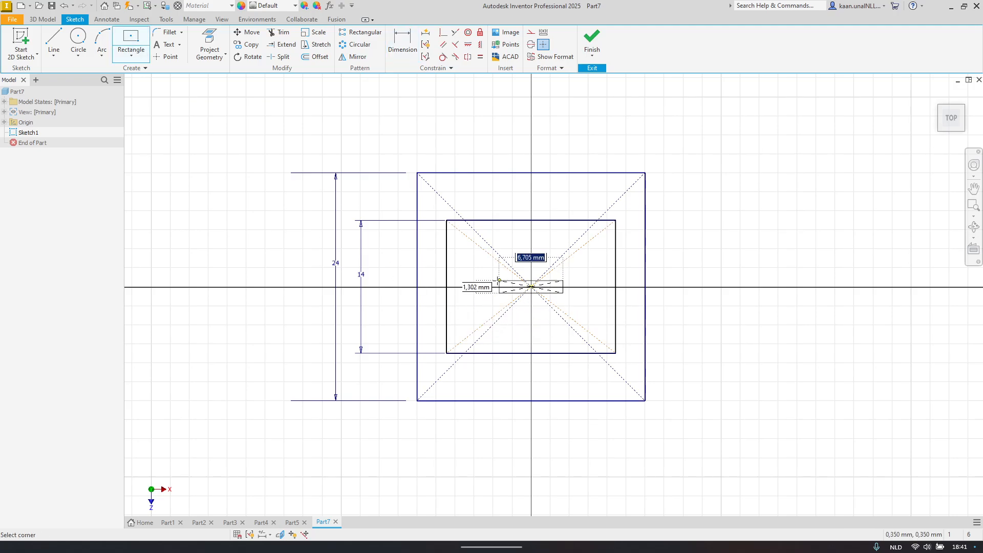
pyautogui.click(489, 298)
# Step: Dimension the innermost rectangle's left side at 8 mm
pyautogui.press('d')
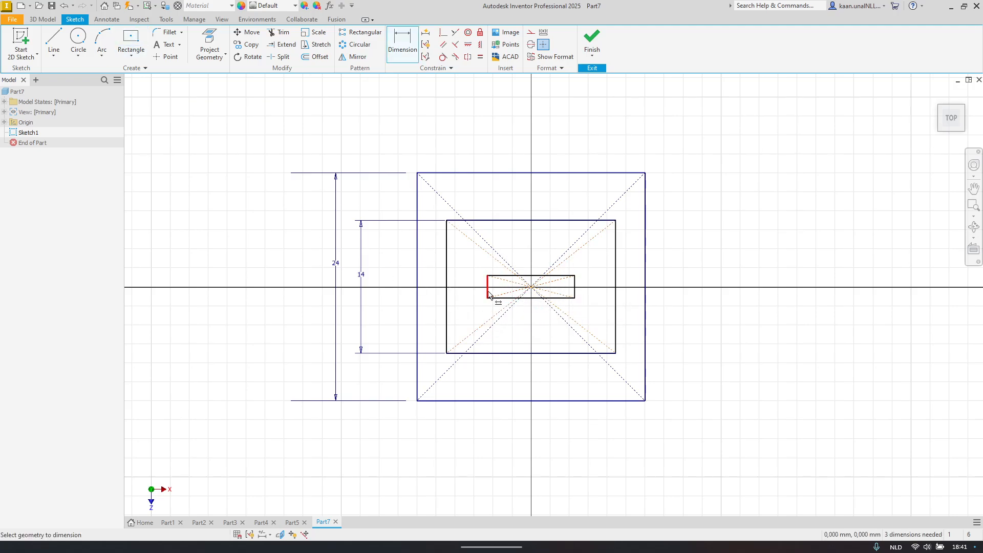
pyautogui.click(490, 296)
pyautogui.click(393, 263)
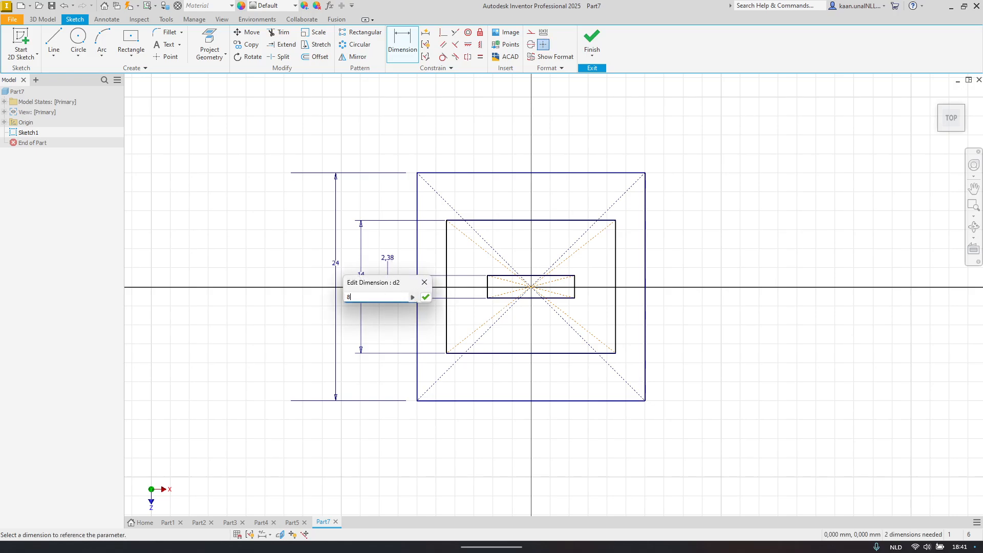
pyautogui.write('8')
pyautogui.press('Return')
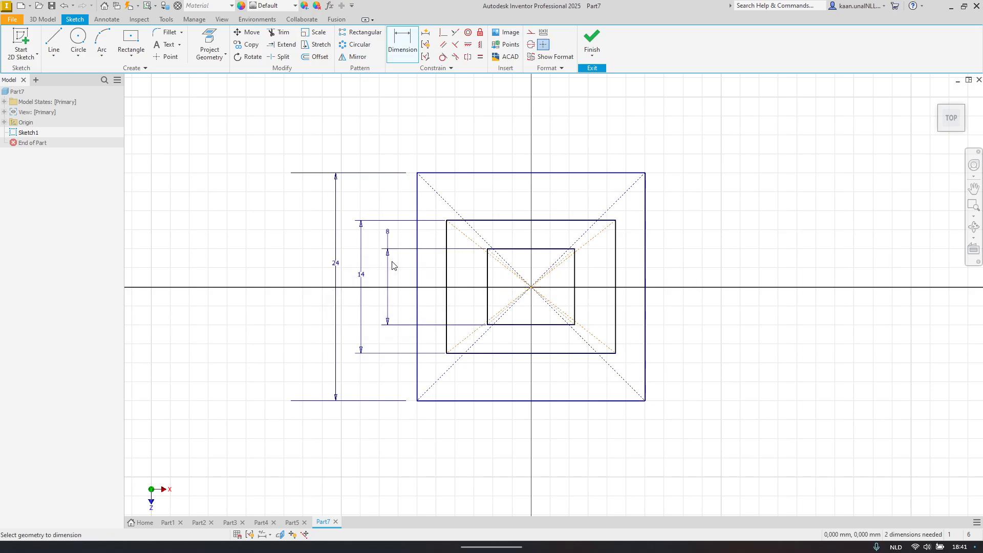
pyautogui.click(481, 58)
pyautogui.click(467, 223)
pyautogui.click(469, 221)
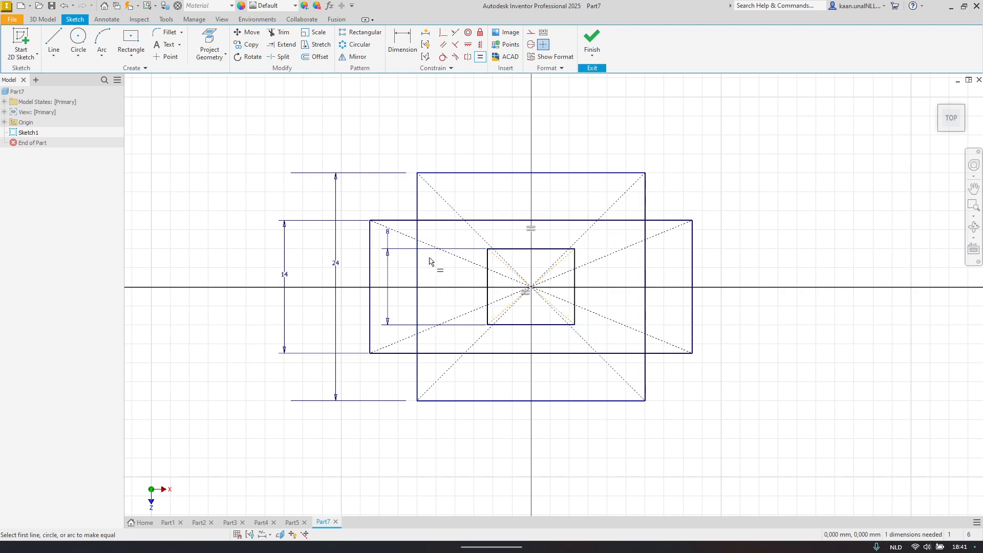
pyautogui.hotkey('ctrl', 'z')
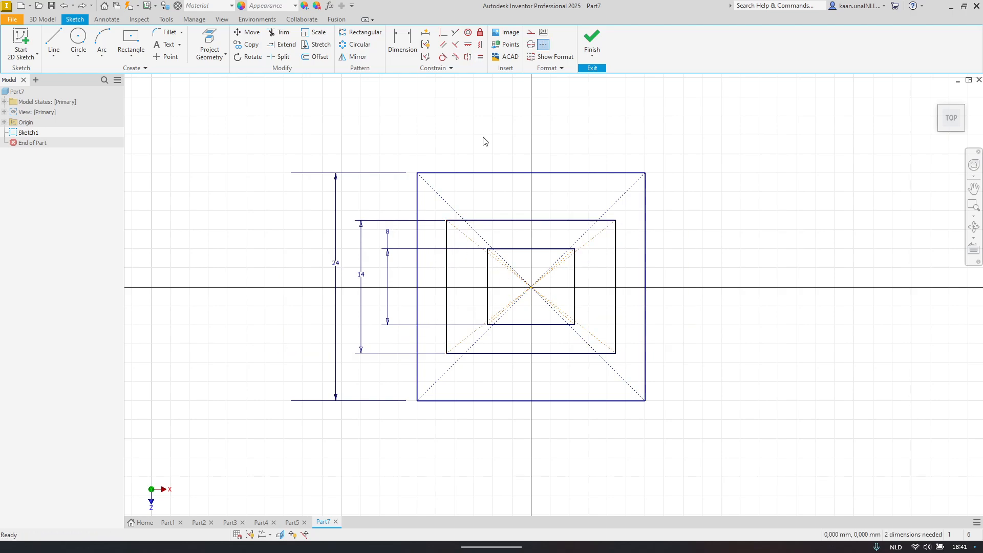
# Step: Make the top and left sides equal on the 14 mm rectangle and likewise on the innermost 8 mm rectangle
pyautogui.click(480, 57)
pyautogui.click(479, 221)
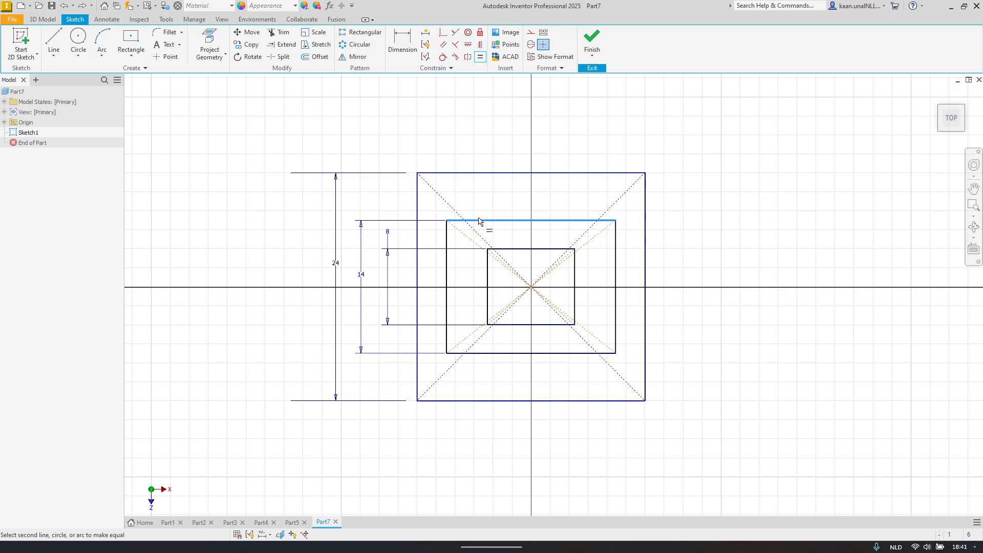
pyautogui.click(447, 267)
pyautogui.click(533, 250)
pyautogui.click(488, 287)
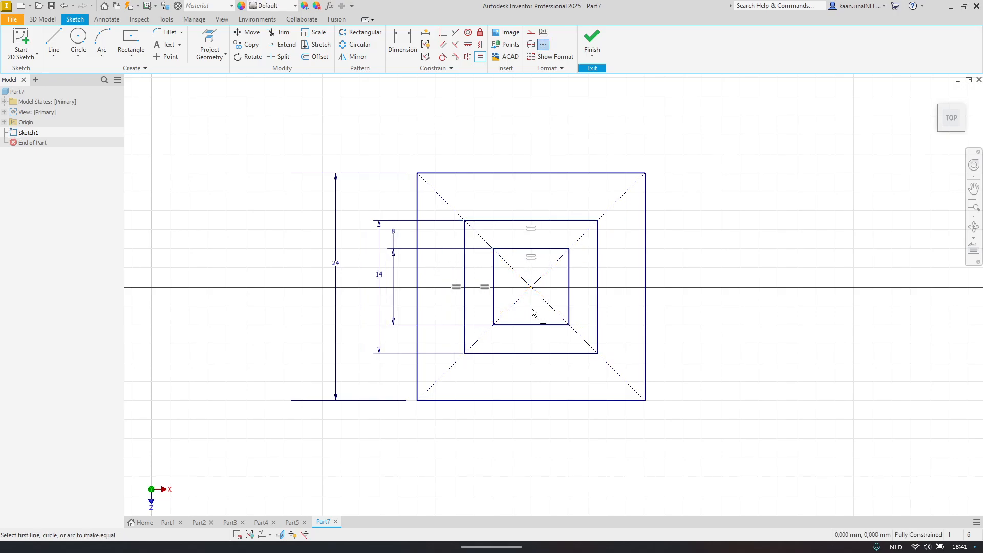
pyautogui.press('Escape')
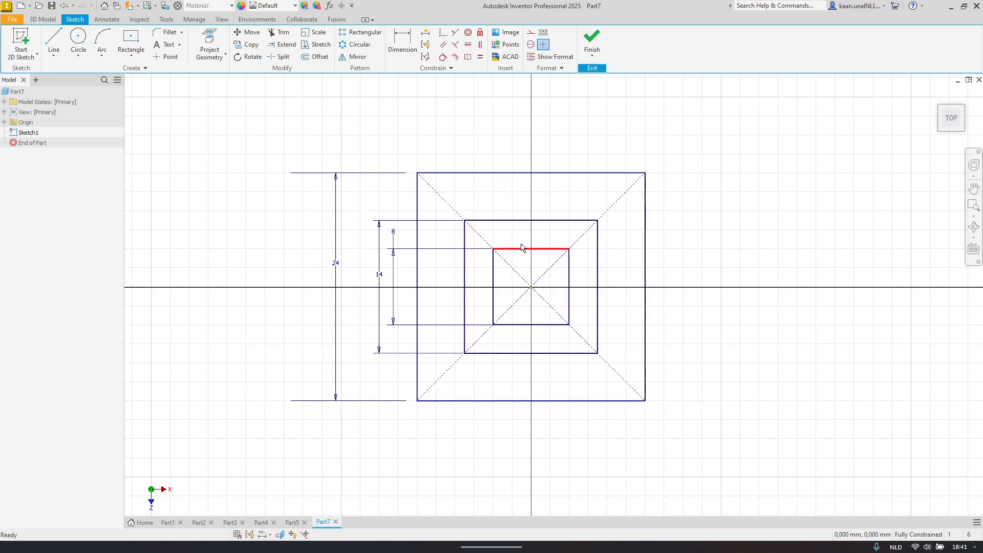
# Step: Check the exercise photo and draw two parallel diagonal lines about 7 mm long from the 24 mm square to the 14 mm square, flanking the upper-left diagonal
pyautogui.moveTo(518, 239)
pyautogui.mouseDown(button='middle')
pyautogui.moveTo(488, 246)
pyautogui.moveTo(487, 237)
pyautogui.mouseUp(button='middle')
pyautogui.hotkey('alt', 'Tab')
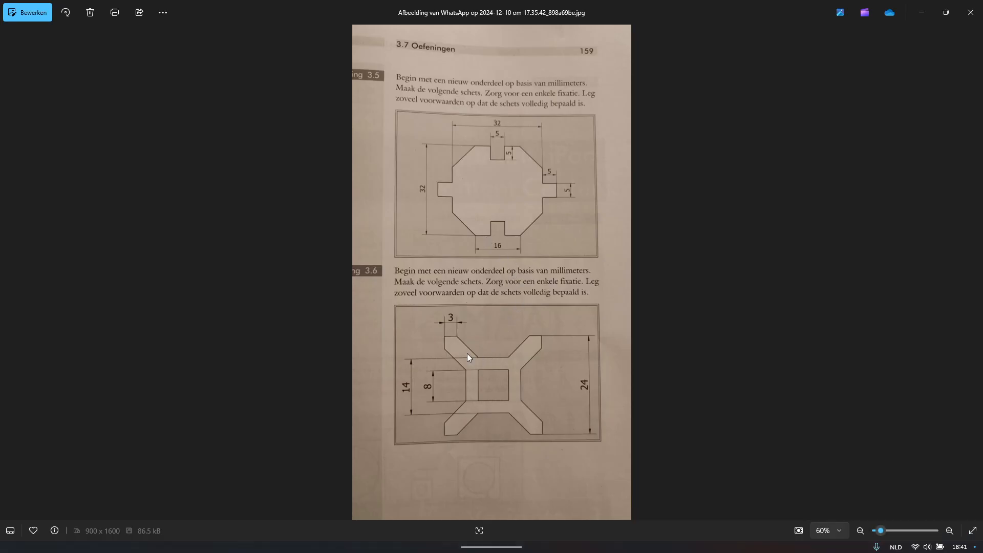
pyautogui.hotkey('alt', 'Tab')
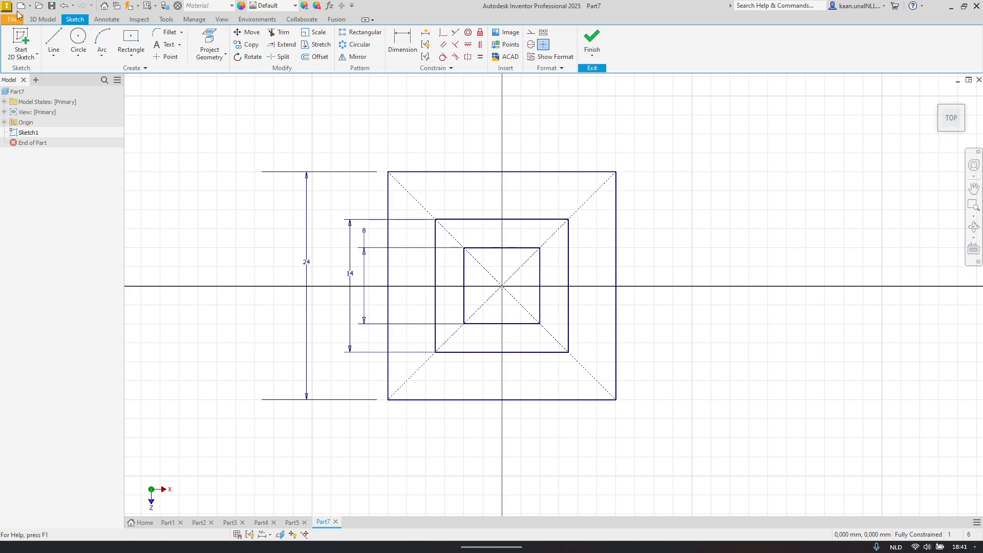
pyautogui.click(54, 41)
pyautogui.hotkey('alt', 'Tab')
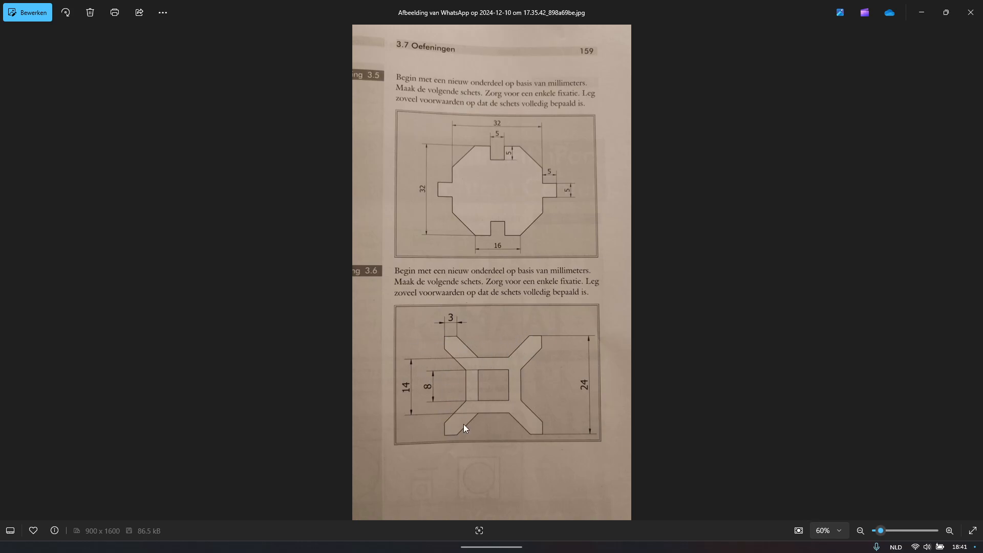
pyautogui.hotkey('alt', 'Tab')
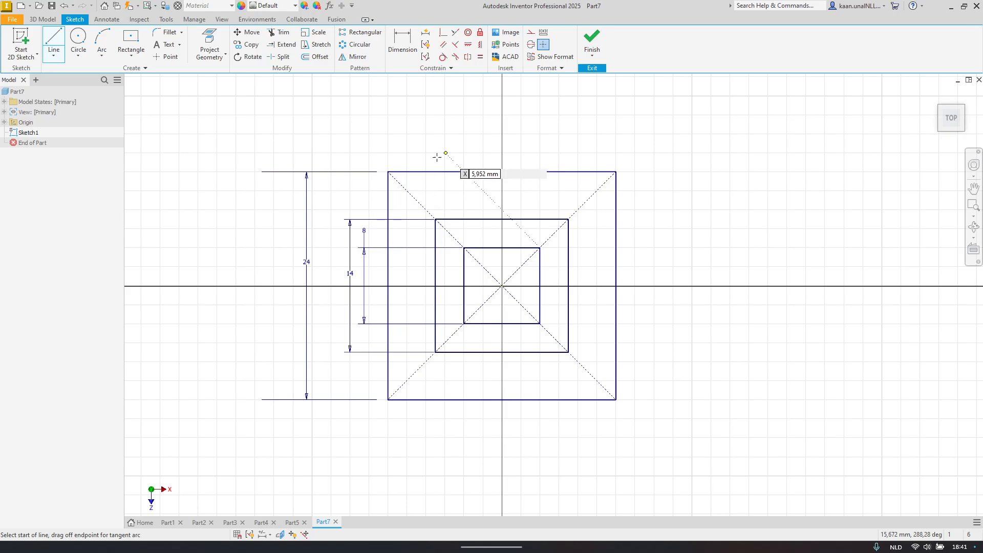
pyautogui.click(415, 173)
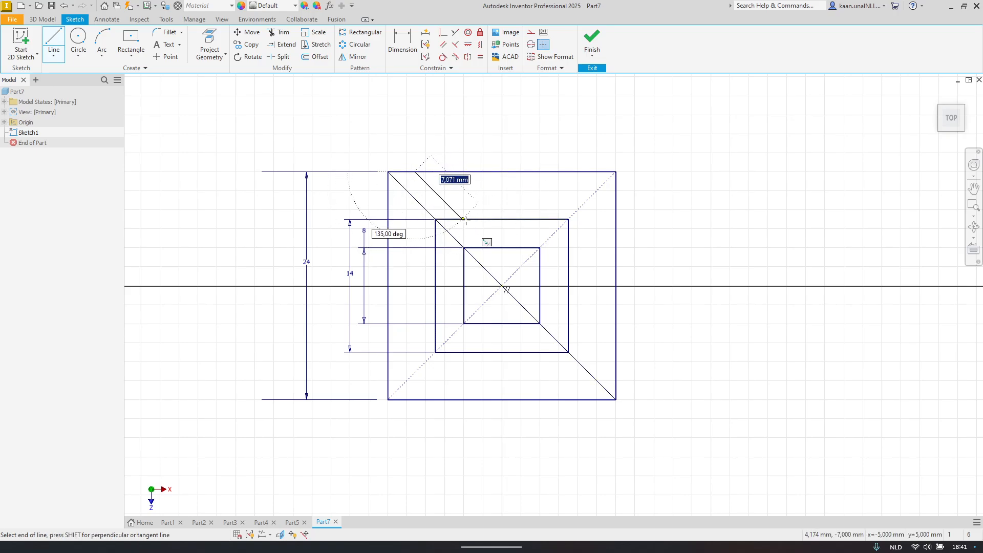
pyautogui.click(464, 219)
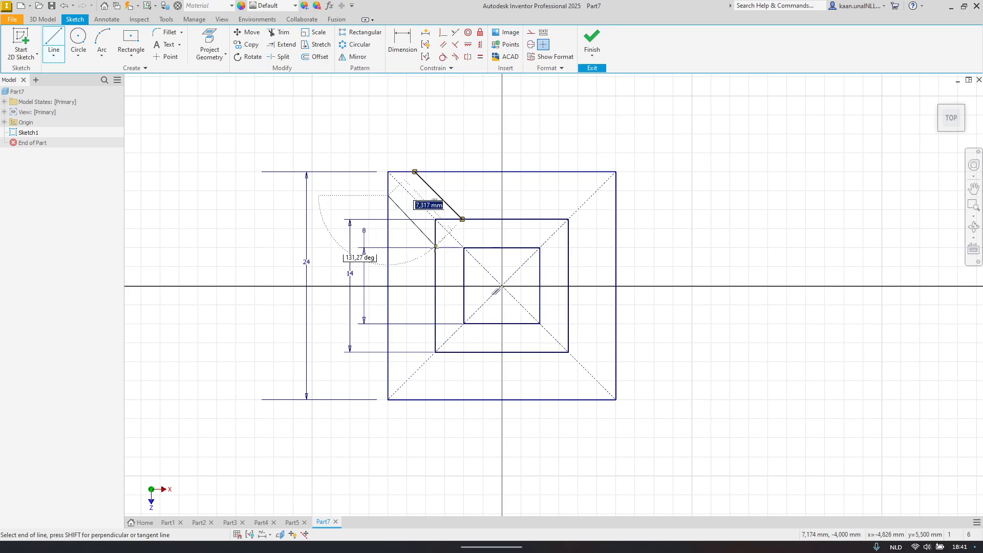
pyautogui.click(435, 245)
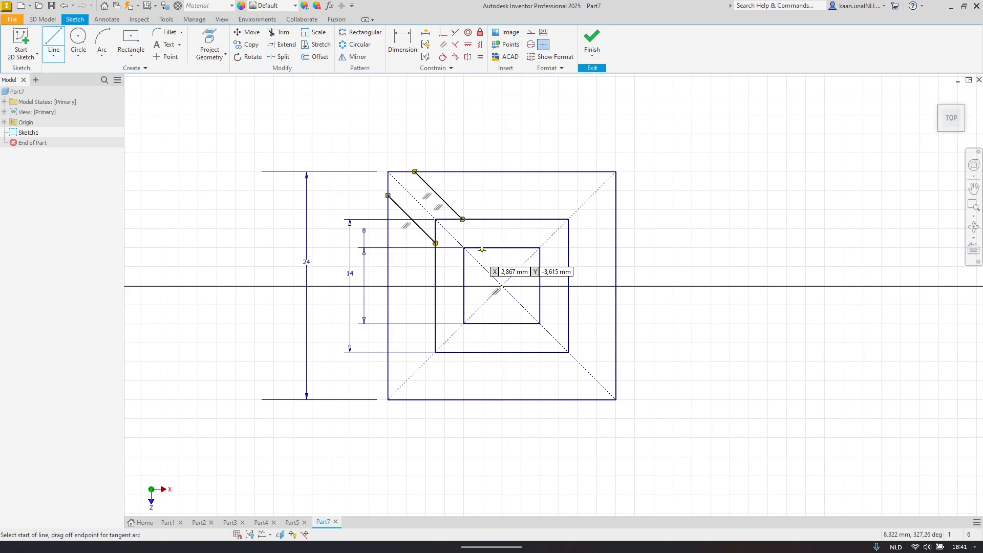
pyautogui.press('Escape')
# Step: Compare with the exercise photo and try to apply a vertical constraint to the innermost square's left side
pyautogui.moveTo(477, 224)
pyautogui.mouseDown(button='middle')
pyautogui.moveTo(584, 215)
pyautogui.moveTo(485, 165)
pyautogui.moveTo(481, 177)
pyautogui.mouseUp(button='middle')
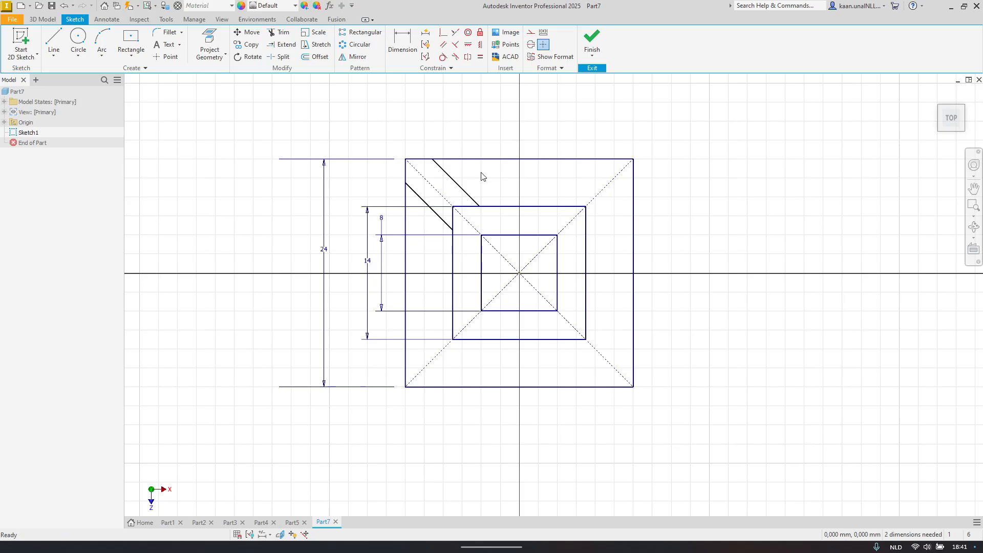
pyautogui.hotkey('alt', 'Tab')
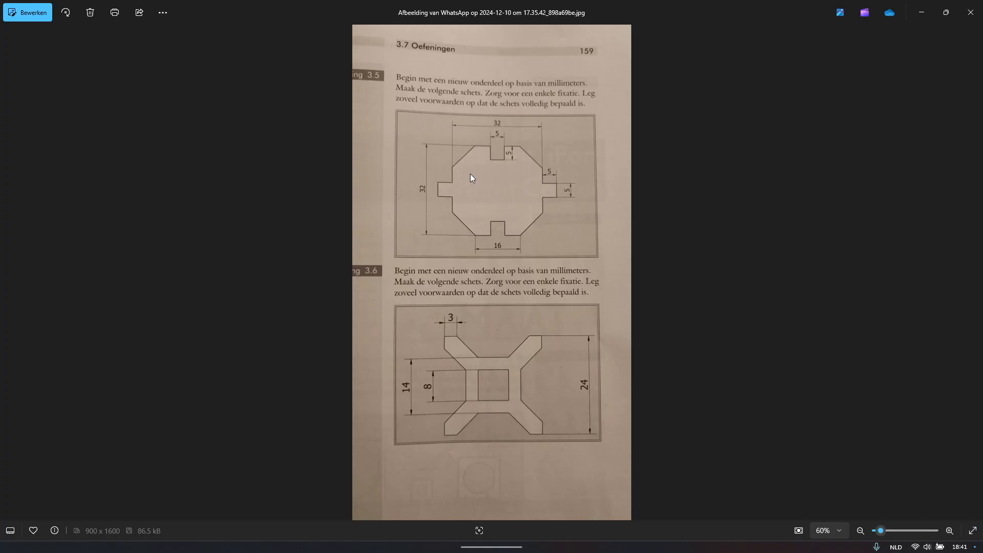
pyautogui.hotkey('alt', 'Tab')
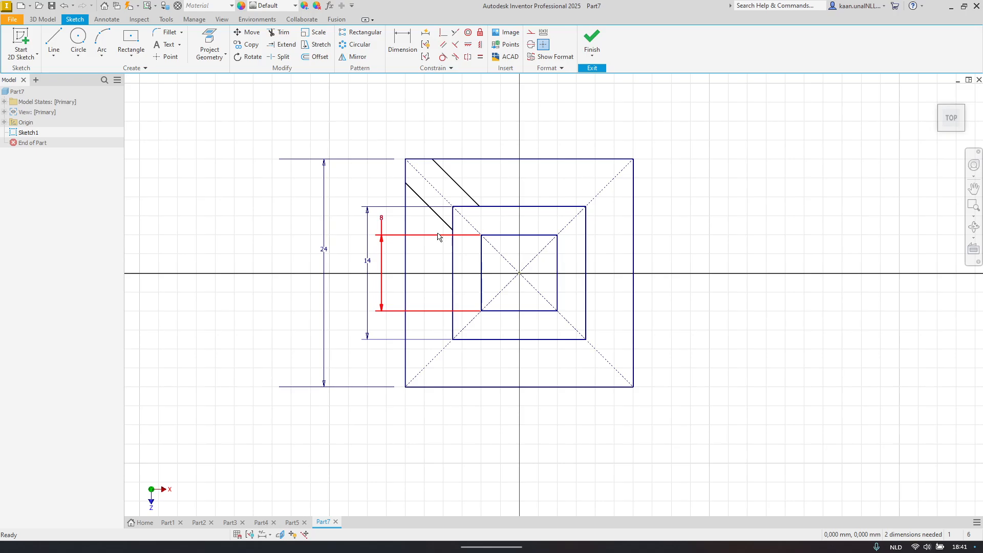
pyautogui.scroll(-4, 474, 211)
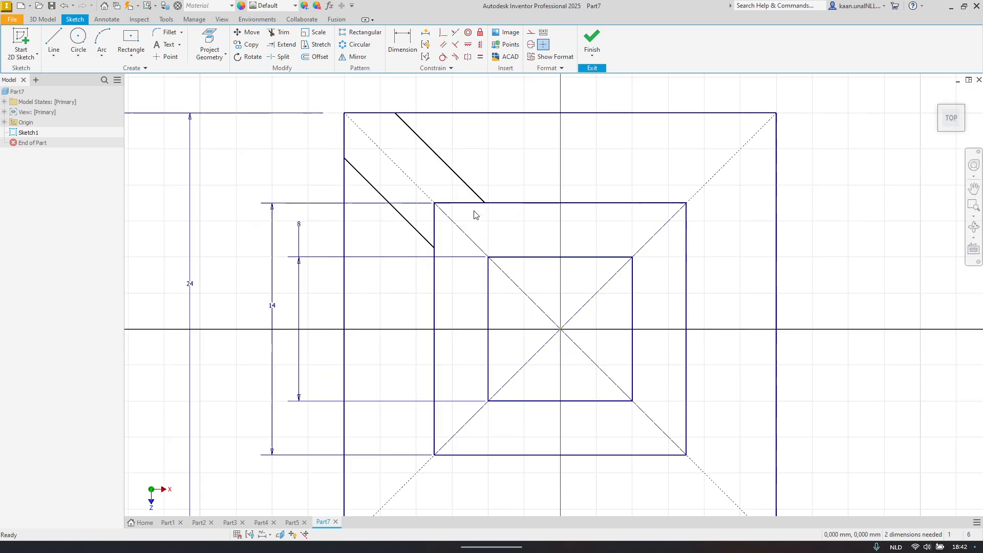
pyautogui.scroll(3, 475, 210)
pyautogui.moveTo(476, 212); pyautogui.dragTo(500, 280, button='middle')
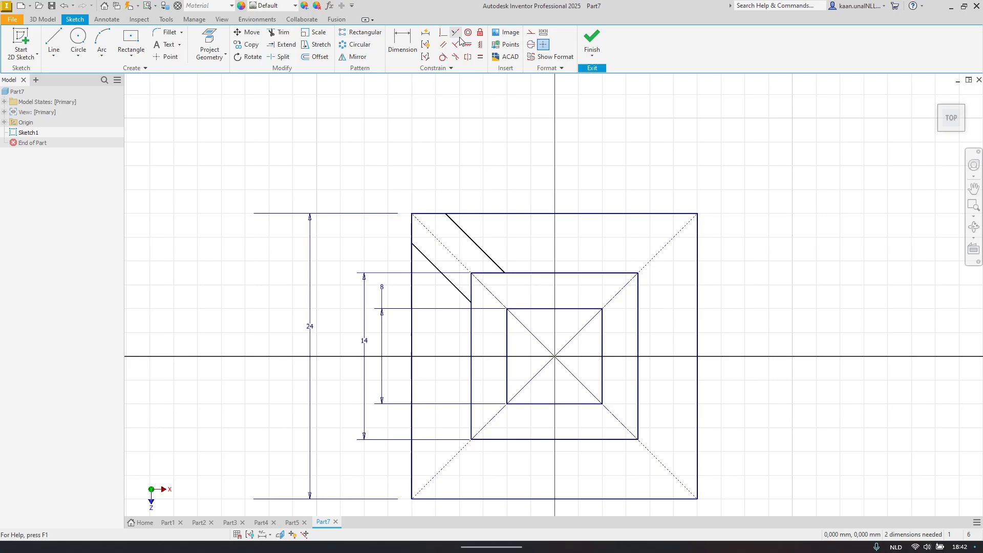
pyautogui.click(482, 46)
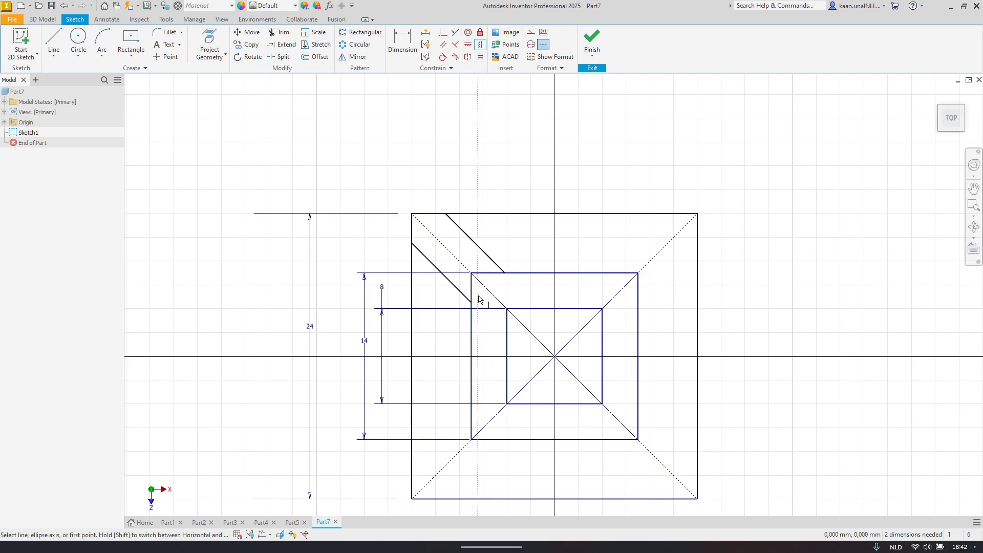
pyautogui.click(507, 320)
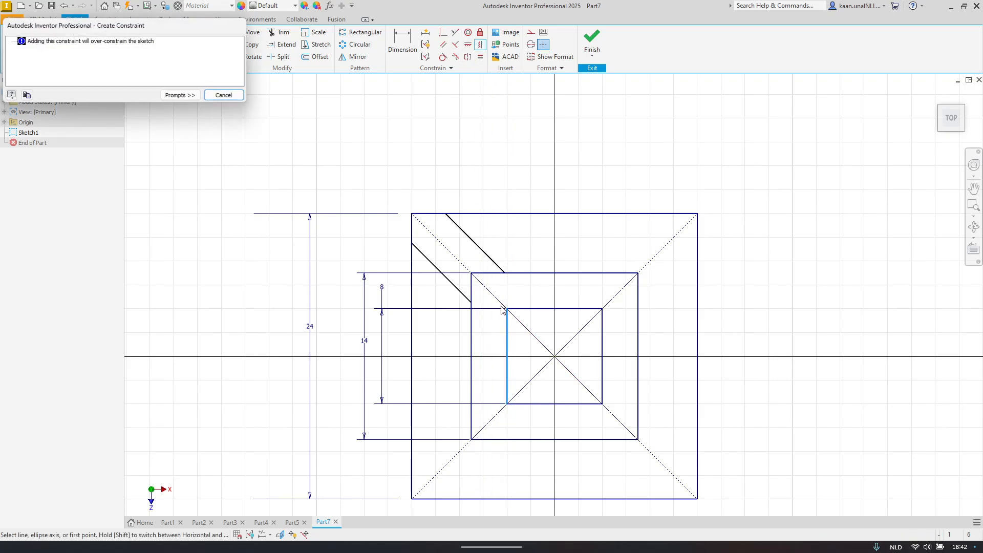
pyautogui.press('Escape')
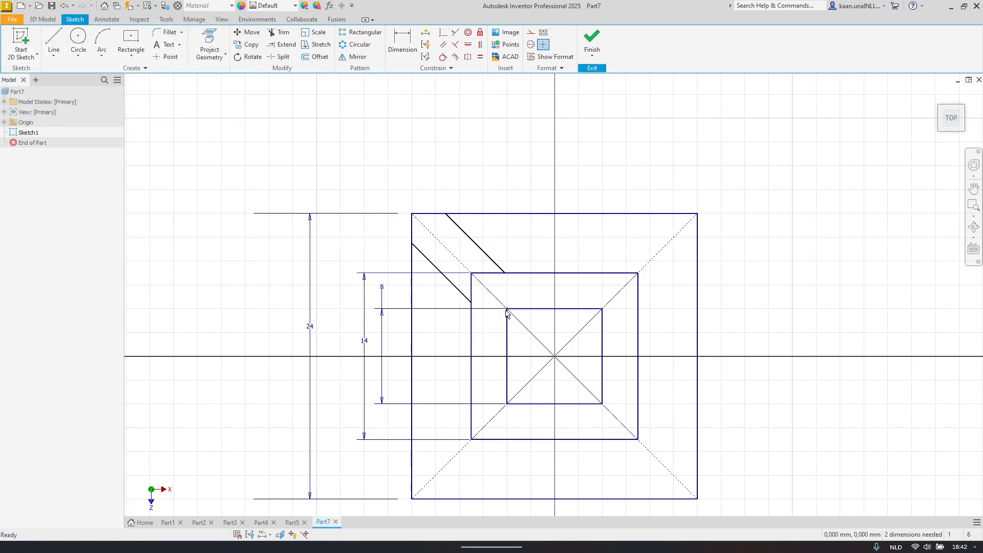
# Step: Align the lower diagonal line's inner endpoint horizontally with the 8 mm square's upper-left corner
pyautogui.click(504, 275)
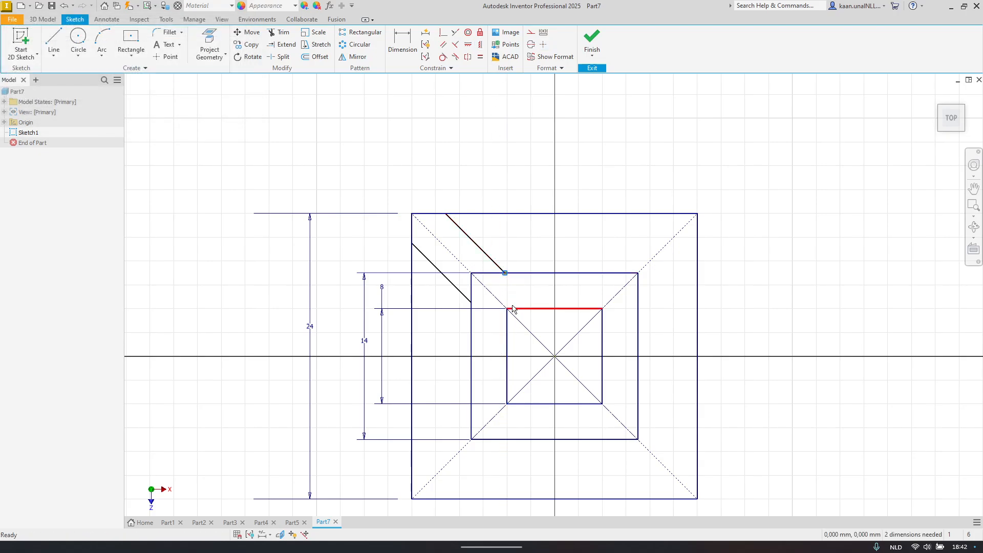
pyautogui.click(468, 45)
pyautogui.click(507, 310)
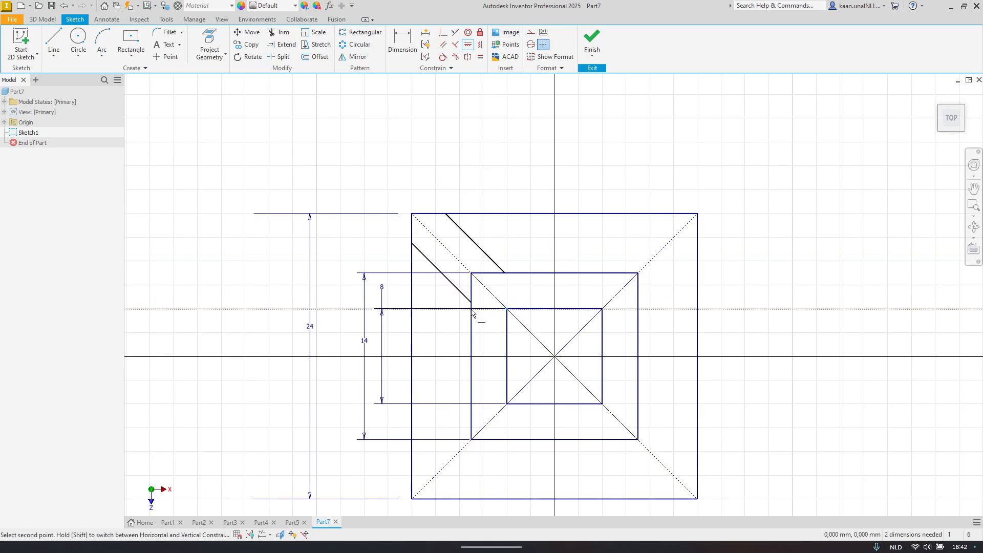
pyautogui.click(471, 303)
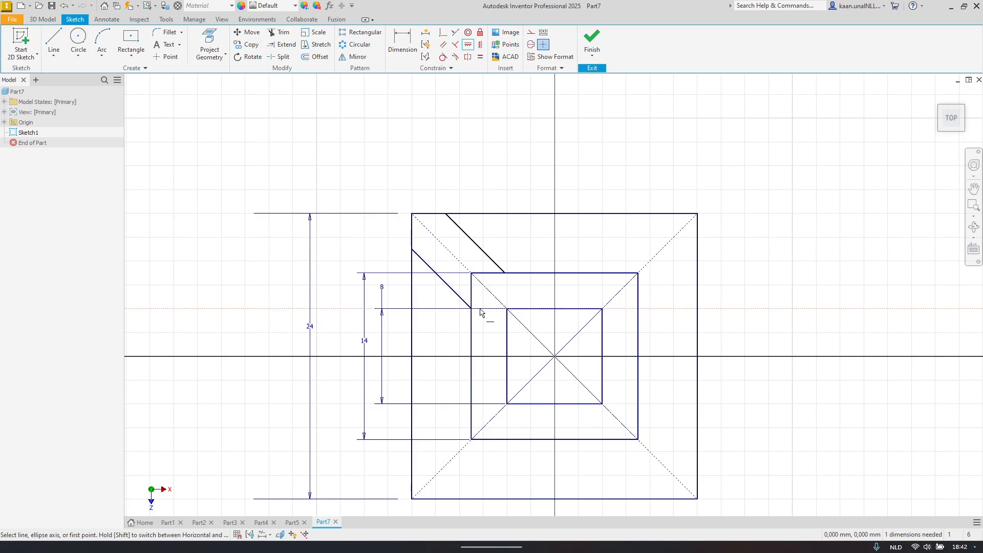
pyautogui.press('Escape')
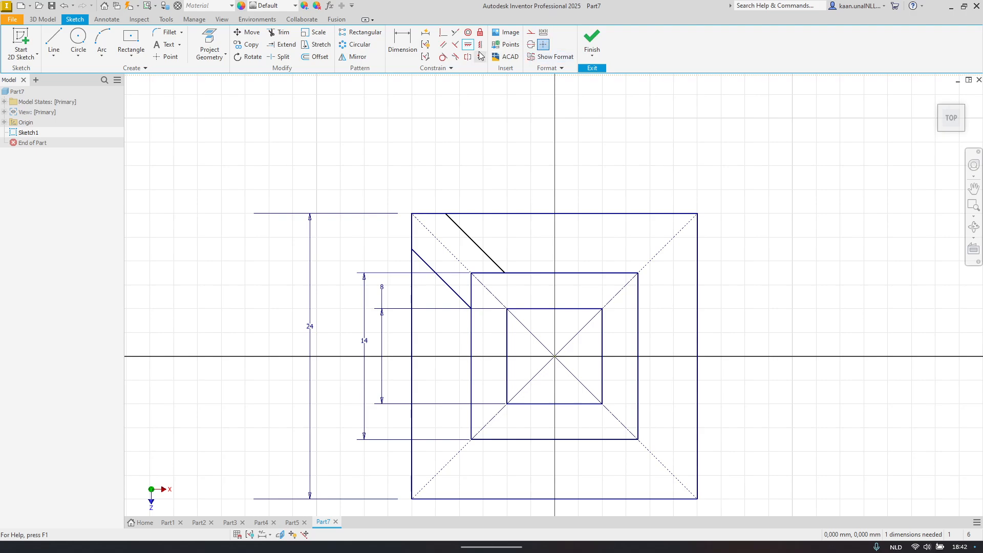
pyautogui.click(480, 45)
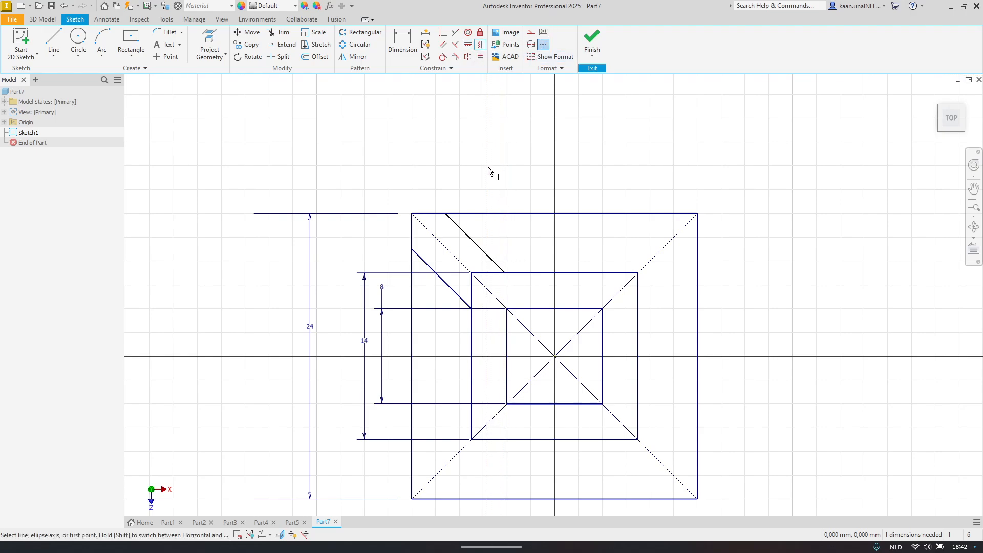
pyautogui.press('Escape')
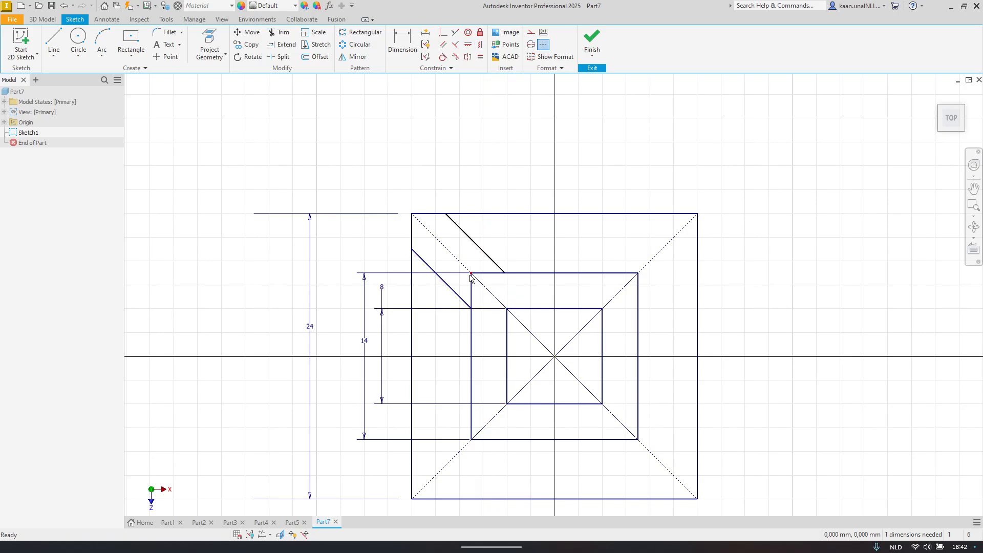
pyautogui.moveTo(471, 277)
pyautogui.hotkey('alt', 'Tab')
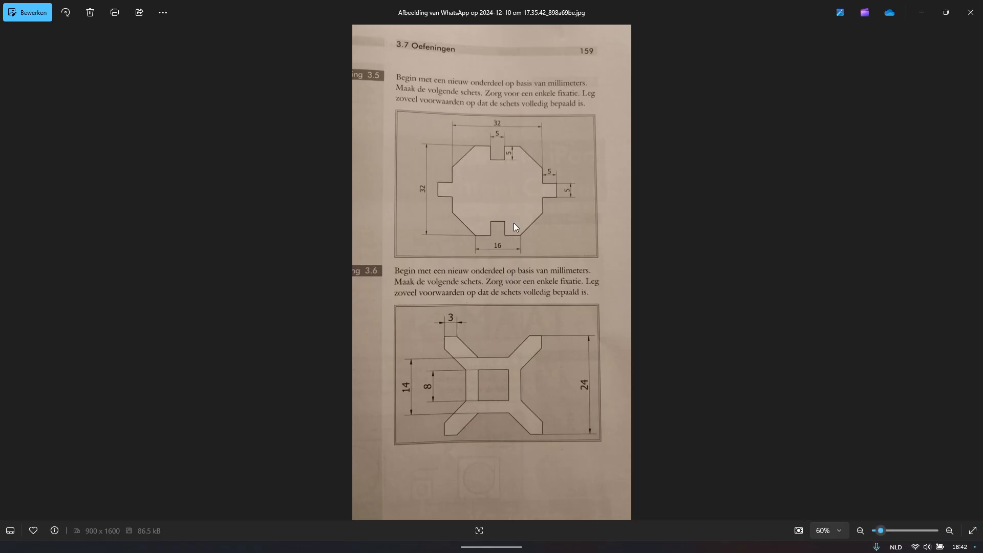
pyautogui.hotkey('alt', 'Tab')
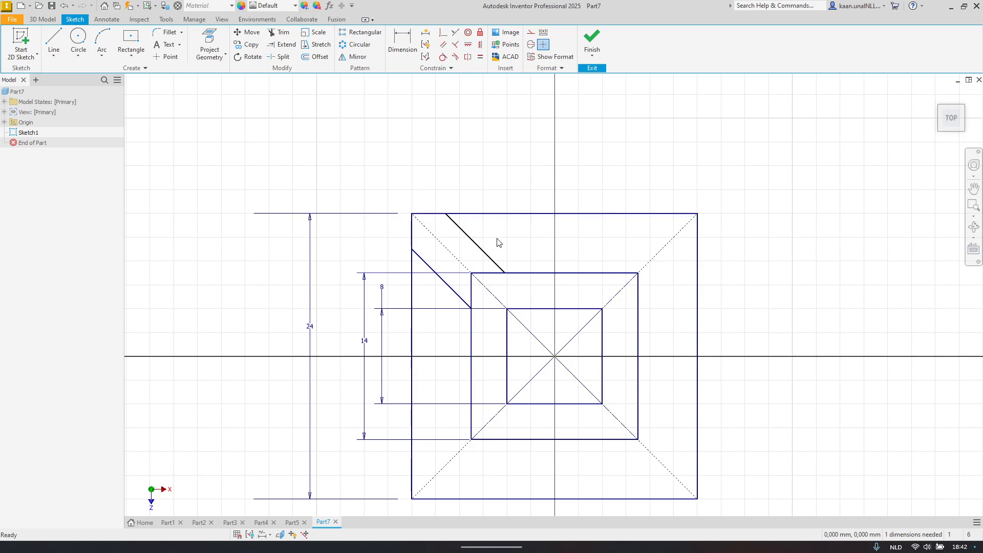
pyautogui.moveTo(457, 222)
pyautogui.mouseDown()
pyautogui.moveTo(491, 226)
pyautogui.moveTo(458, 225)
pyautogui.moveTo(506, 243)
pyautogui.mouseUp()
pyautogui.hotkey('ctrl', 'z')
# Step: Check the exercise photo and dimension the upper diagonal line's outer endpoint at 3 mm from the 24 mm square's left side
pyautogui.hotkey('alt', 'Tab')
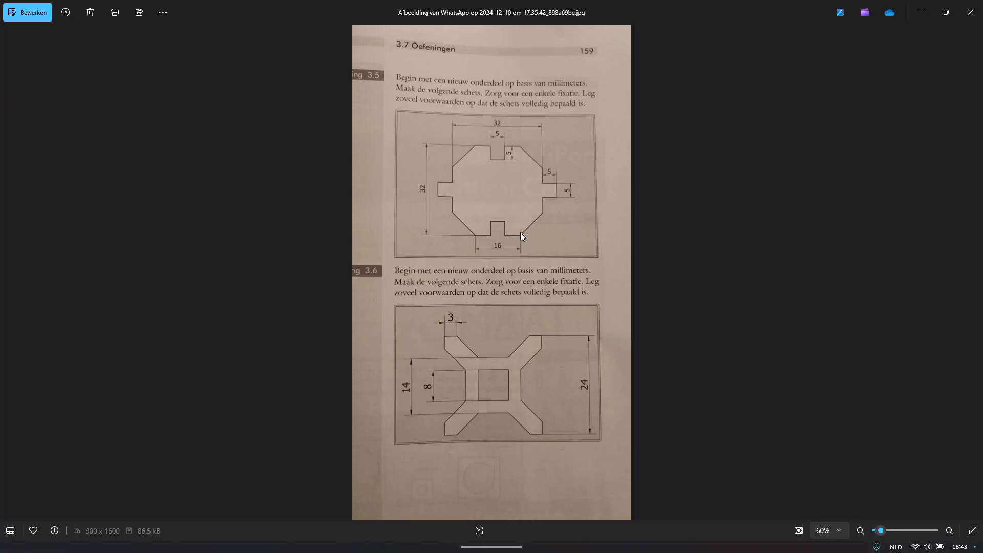
pyautogui.hotkey('alt', 'Tab')
pyautogui.press('d')
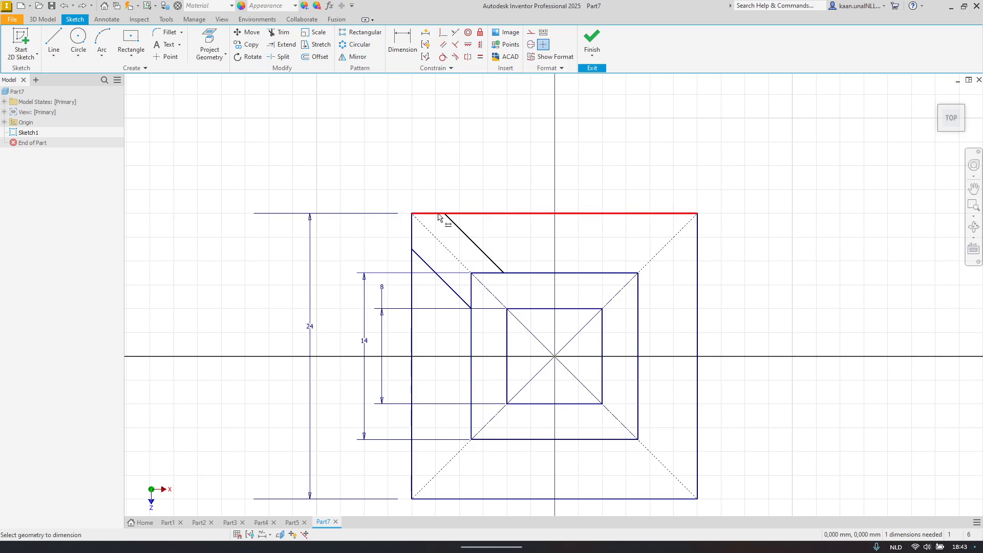
pyautogui.click(412, 225)
pyautogui.click(445, 214)
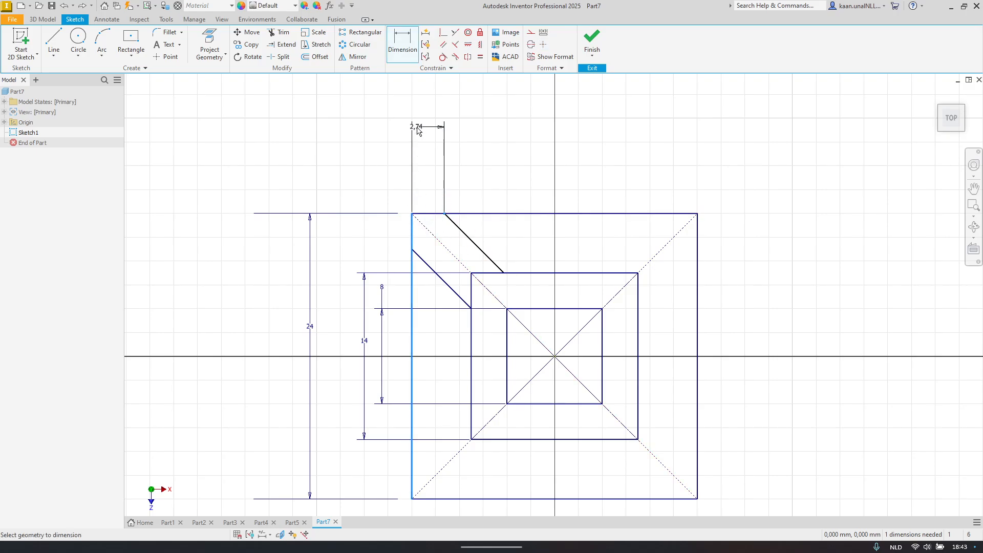
pyautogui.click(416, 121)
pyautogui.write('3')
pyautogui.press('Return')
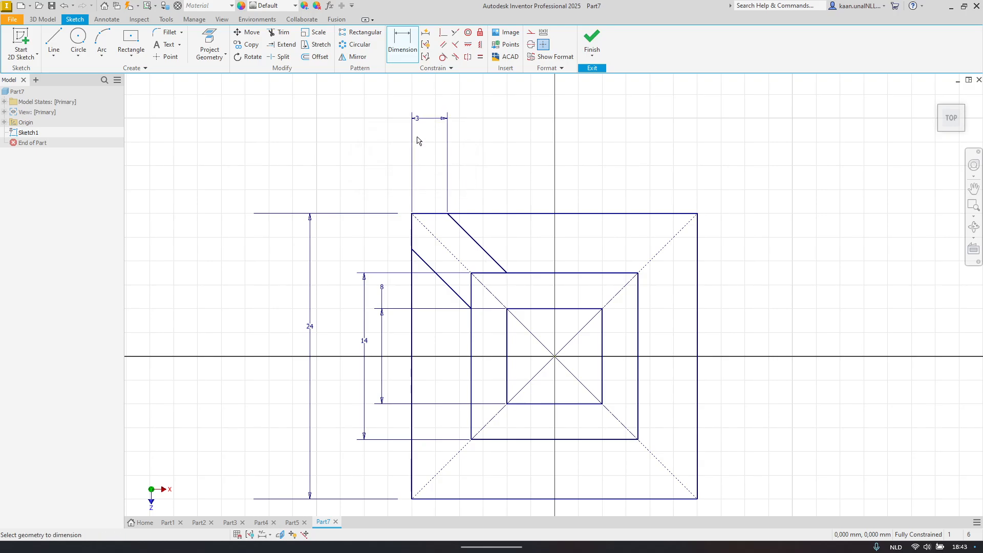
# Step: Try to constrain the two diagonal arm lines to equal length
pyautogui.click(481, 57)
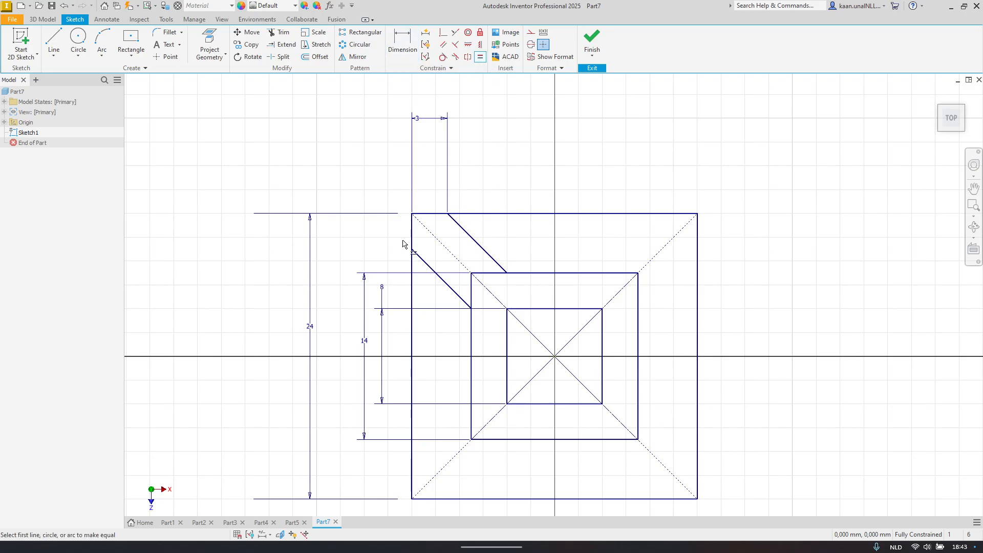
pyautogui.click(475, 240)
pyautogui.click(433, 272)
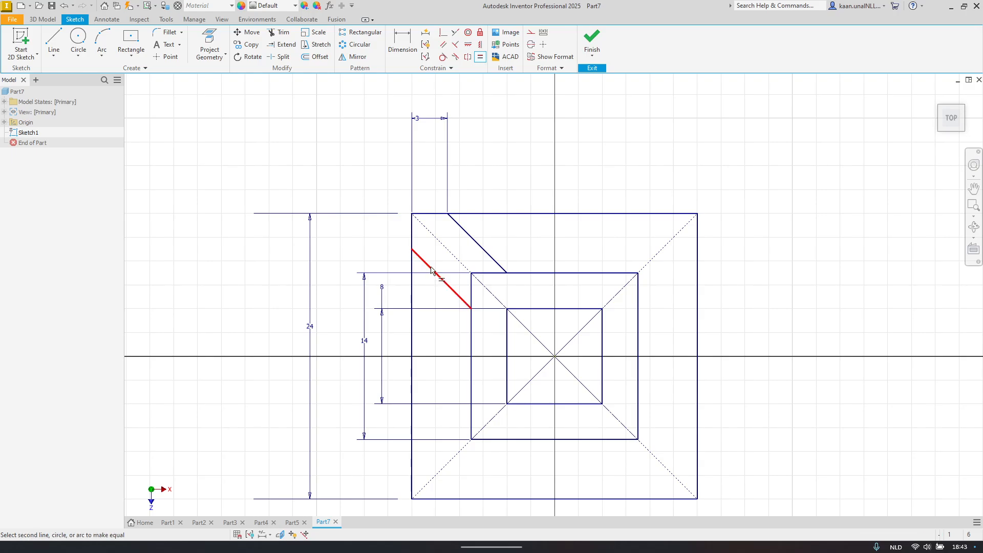
pyautogui.click(433, 272)
pyautogui.click(483, 247)
pyautogui.press('Escape')
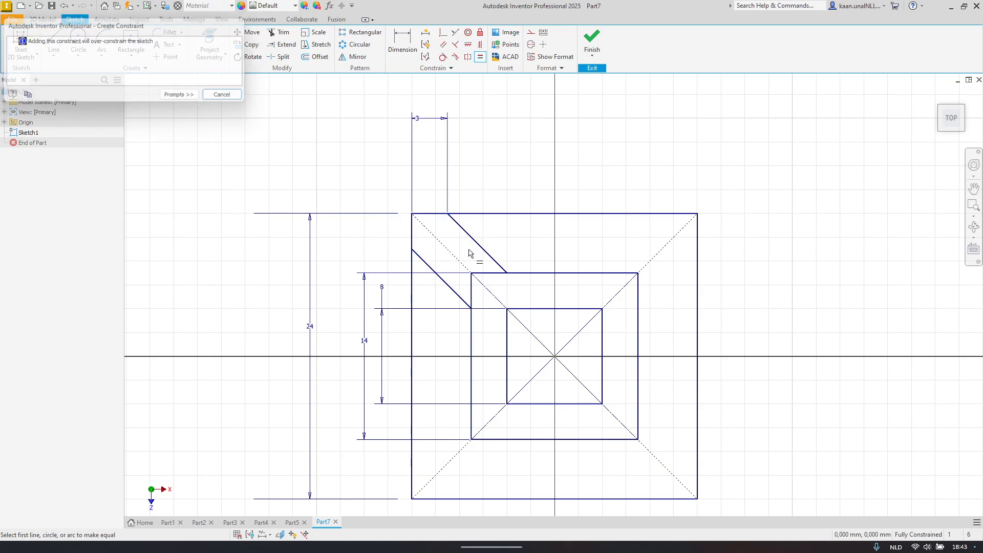
# Step: Test whether the upper-left arm's two diagonal lines can still be moved
pyautogui.click(478, 243)
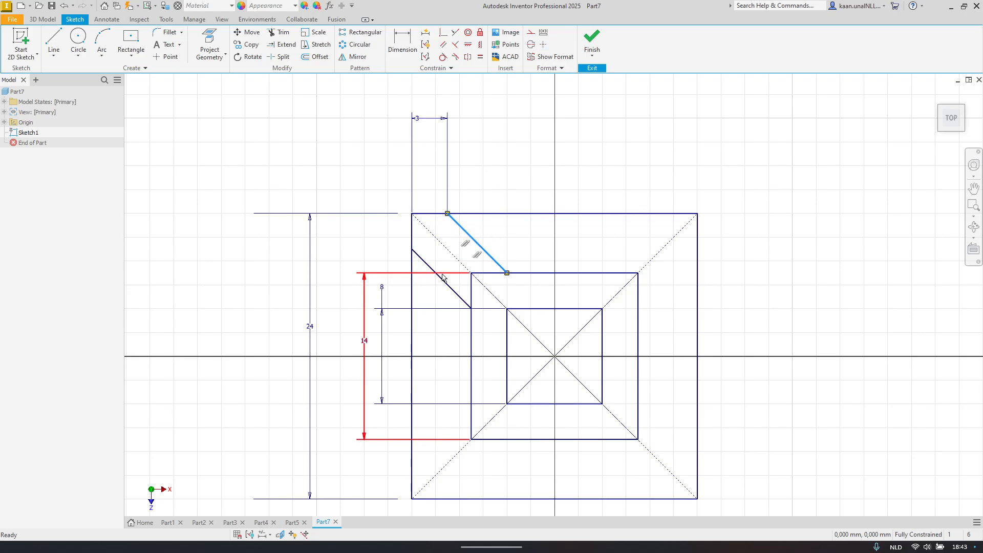
pyautogui.press('Escape')
pyautogui.moveTo(443, 282); pyautogui.dragTo(473, 314)
pyautogui.press('Escape')
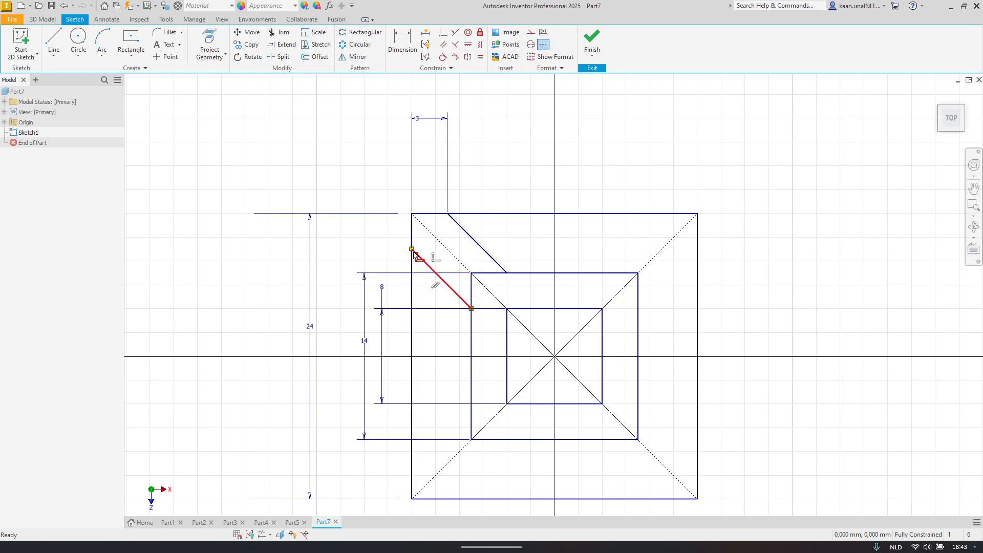
pyautogui.press('Escape')
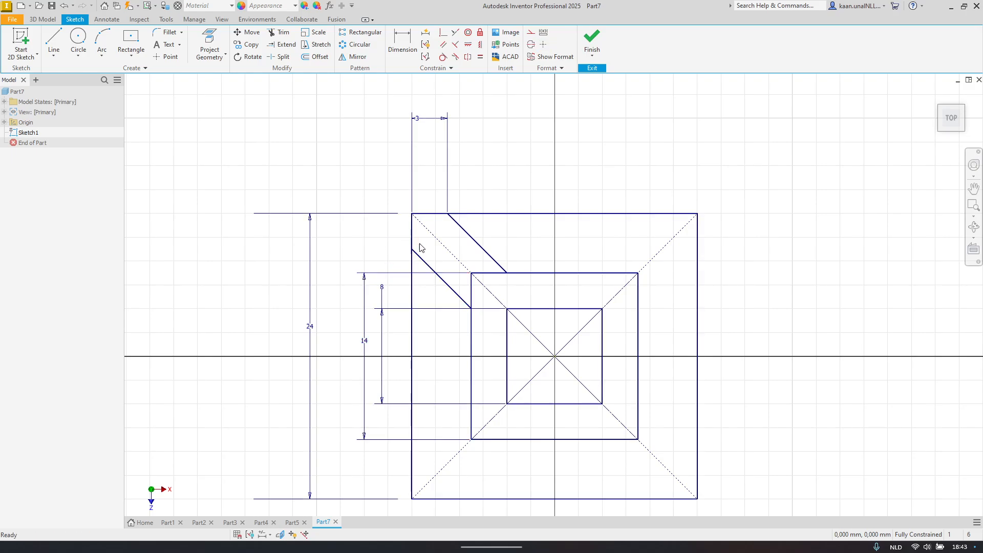
# Step: Draw the lower-right arm's upper line from the 14 mm square's right side to the 24 mm square's right side, collinear with the upper-left arm's upper line
pyautogui.moveTo(551, 303)
pyautogui.mouseDown(button='middle')
pyautogui.moveTo(510, 242)
pyautogui.moveTo(473, 294)
pyautogui.mouseUp(button='middle')
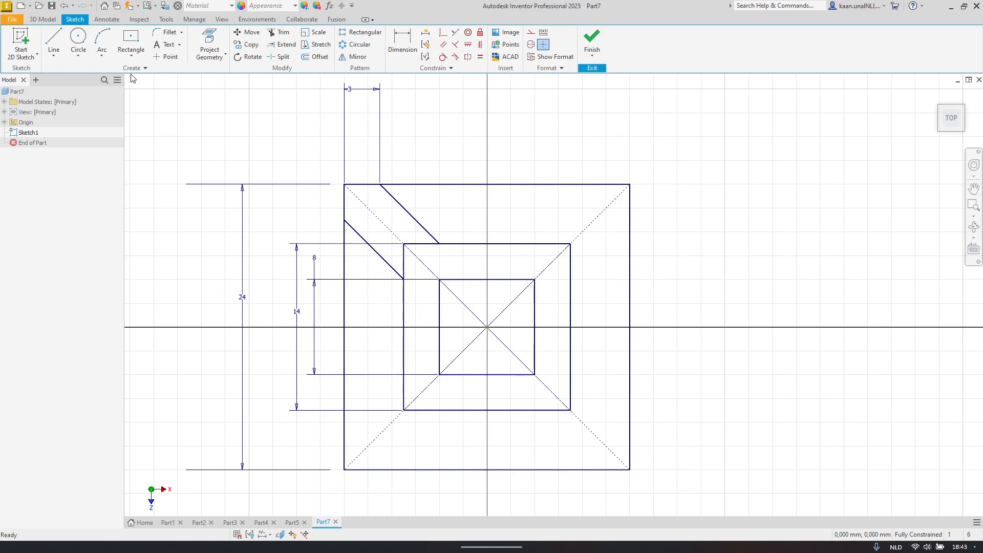
pyautogui.click(53, 41)
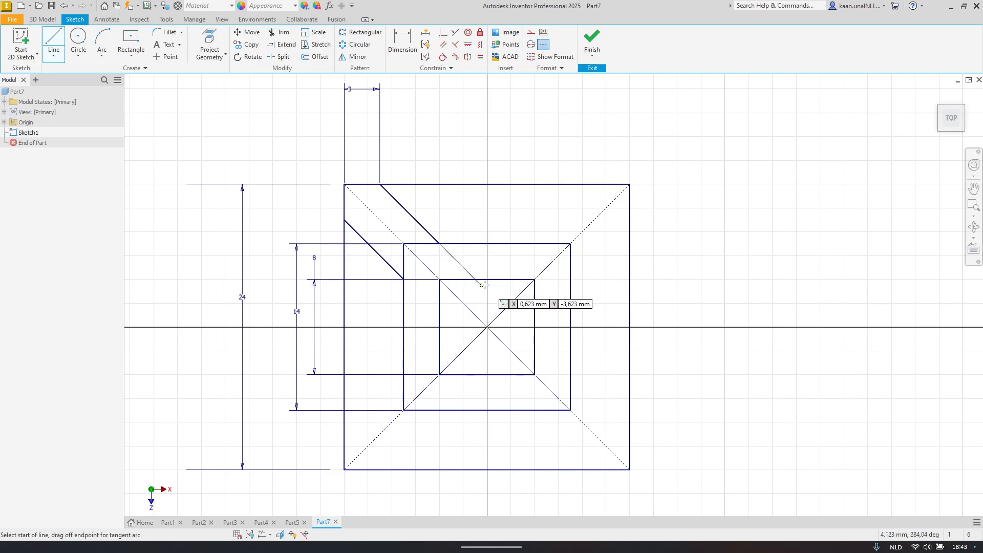
pyautogui.click(439, 244)
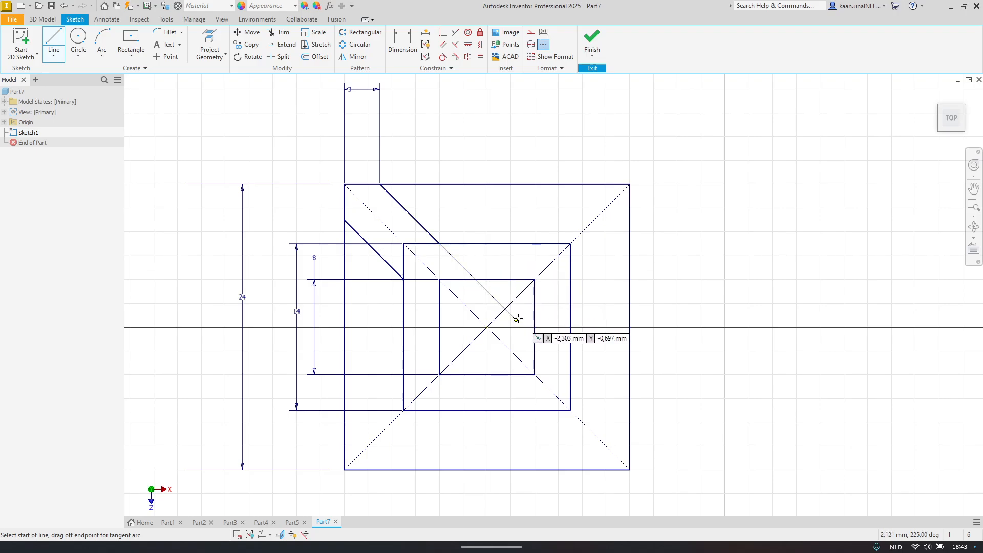
pyautogui.click(572, 373)
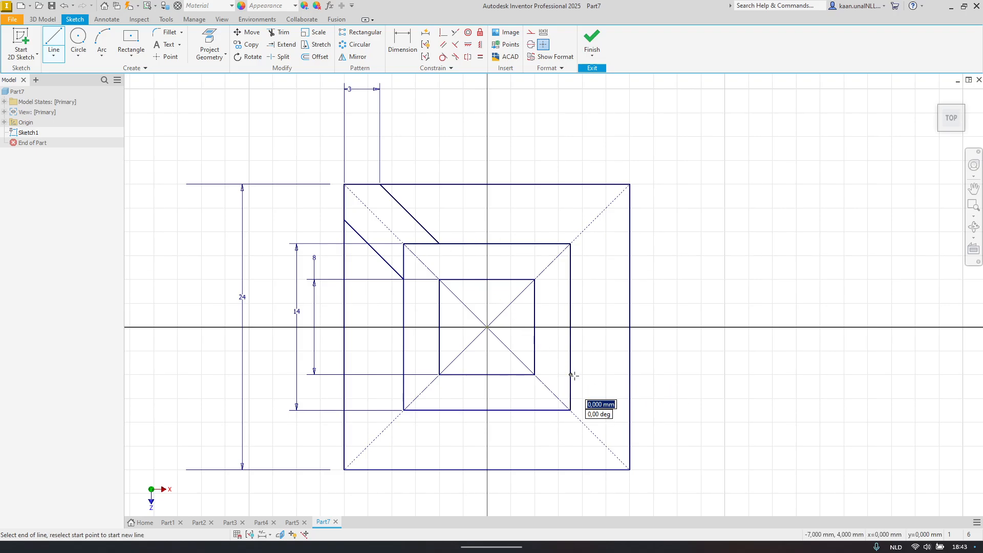
pyautogui.doubleClick(631, 435)
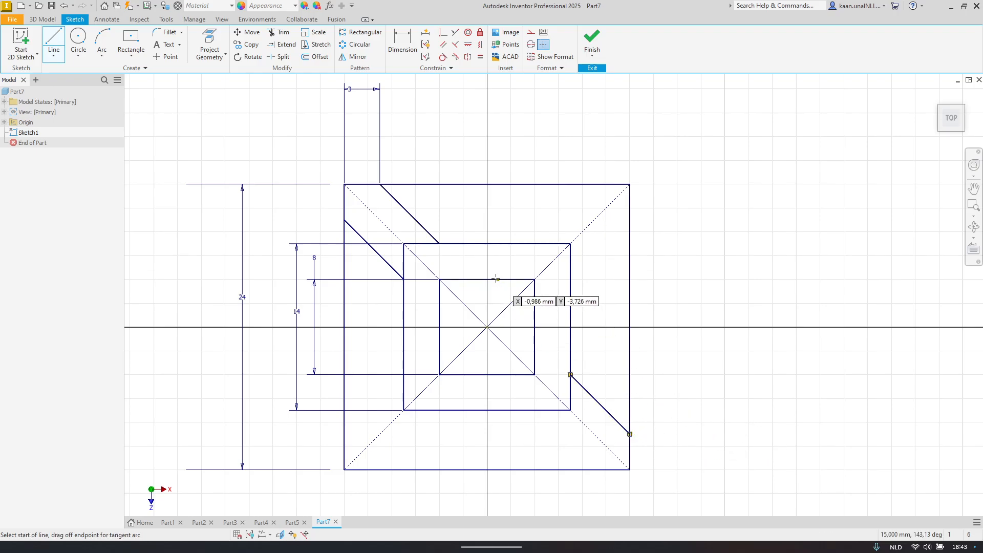
pyautogui.press('Escape')
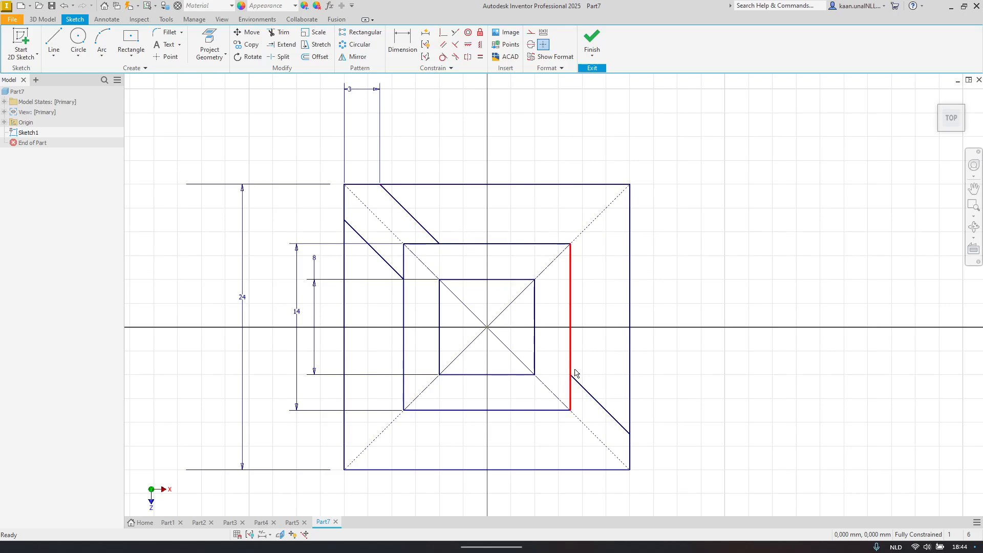
pyautogui.moveTo(600, 407); pyautogui.dragTo(629, 437)
pyautogui.click(630, 434)
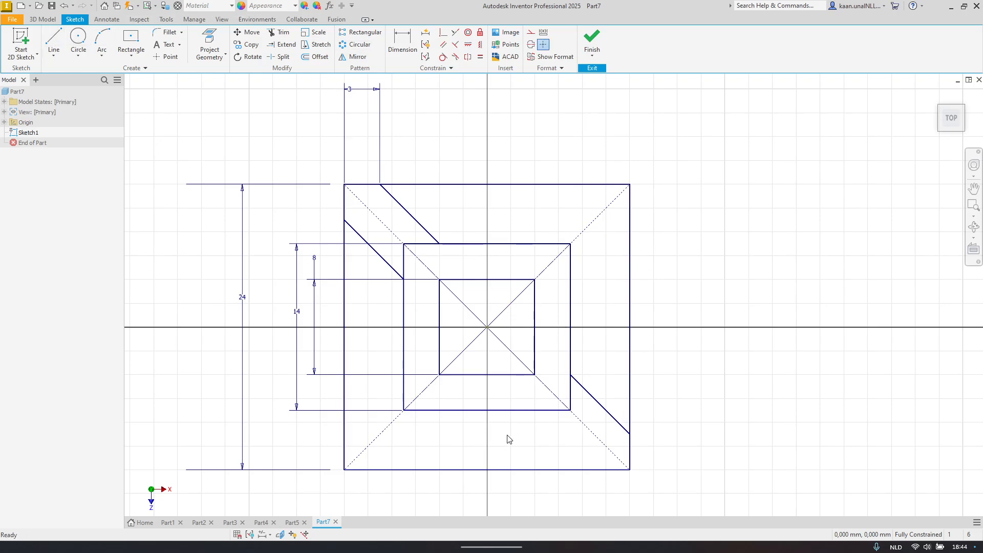
# Step: Draw the lower-right arm's lower line from the 14 mm square's bottom side to the 24 mm square's bottom side, collinear with the upper-left arm's lower line
pyautogui.click(53, 40)
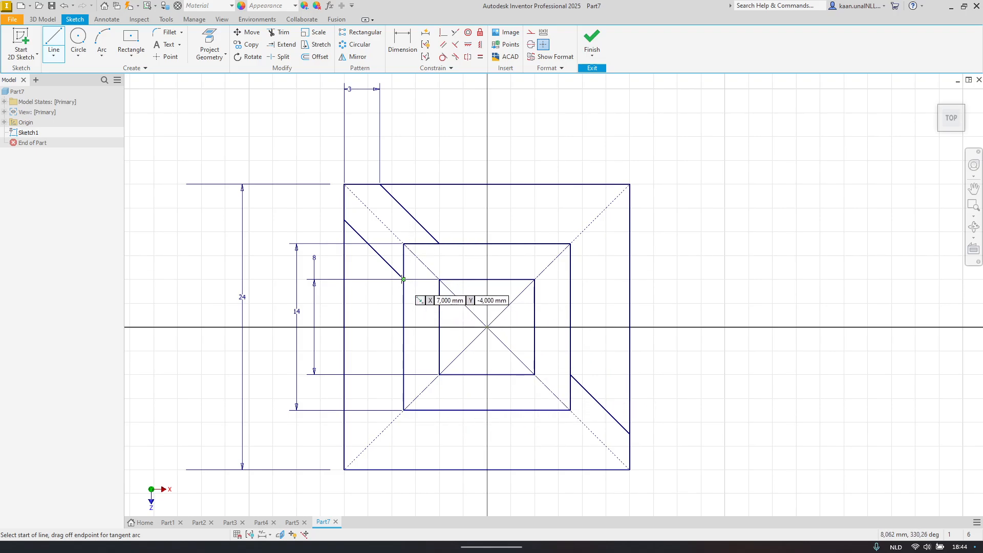
pyautogui.click(403, 280)
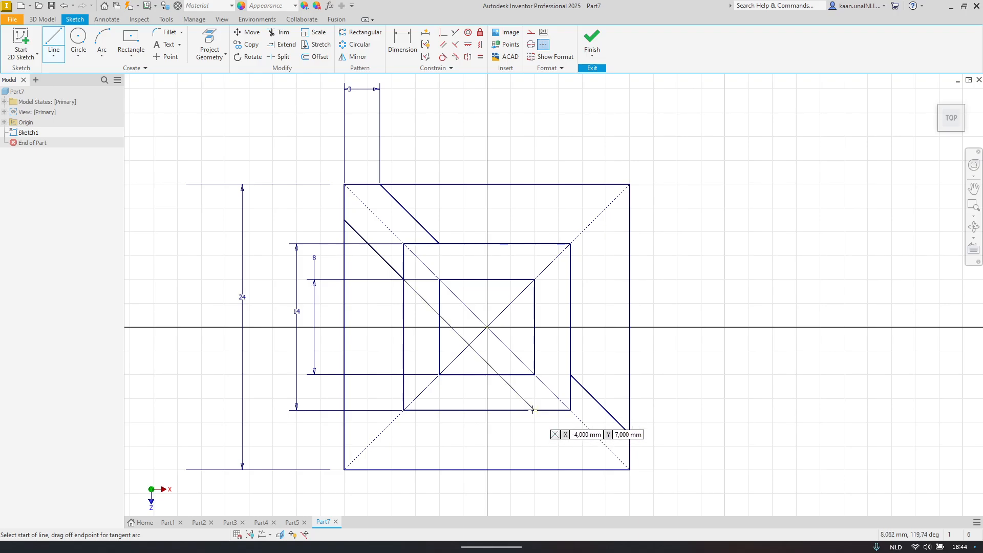
pyautogui.click(534, 410)
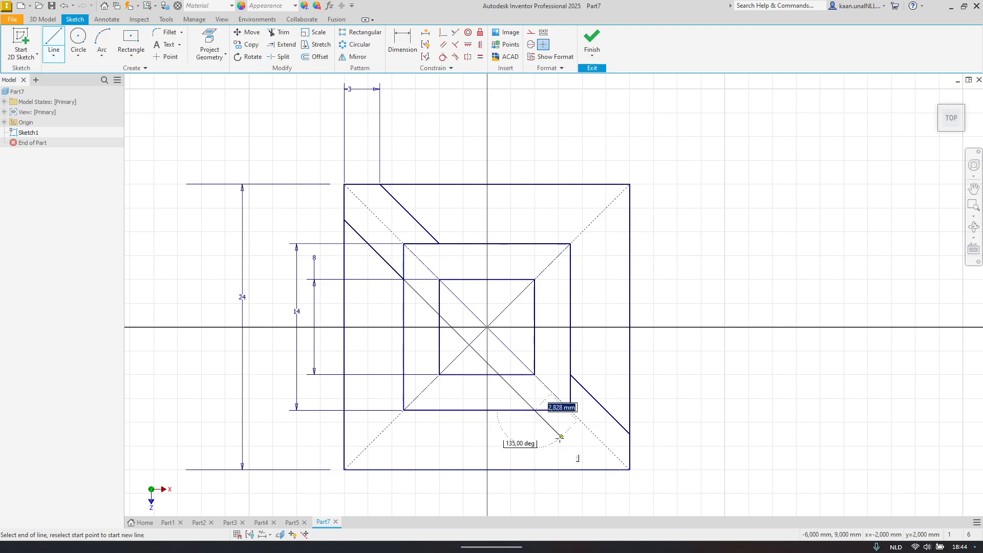
pyautogui.click(598, 469)
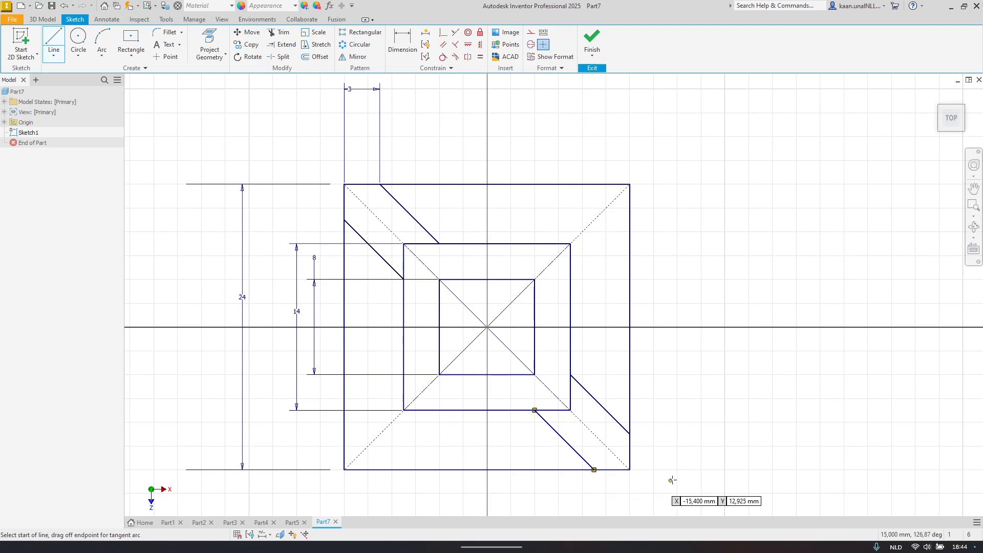
pyautogui.press('Escape')
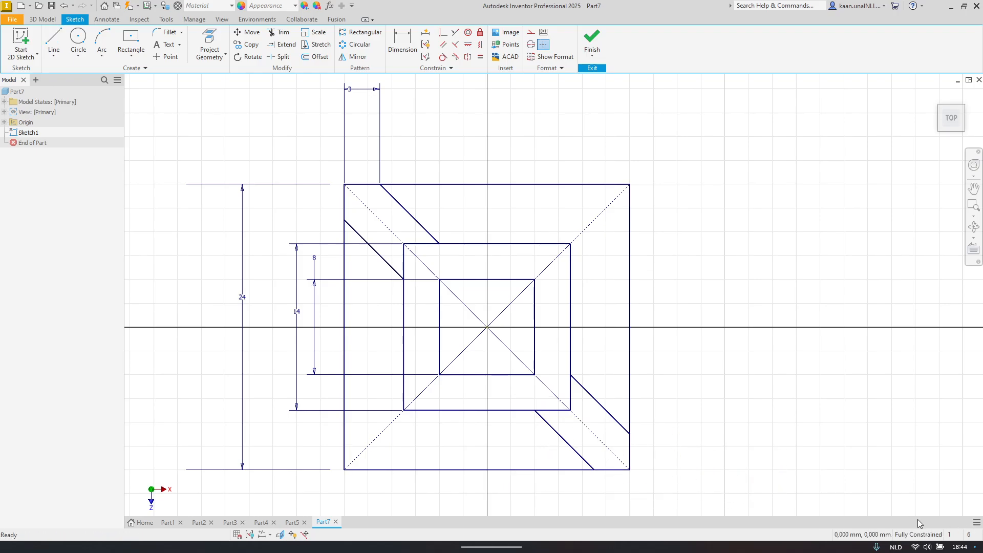
# Step: Show all sketch constraints to inspect them and hide them again
pyautogui.click(54, 41)
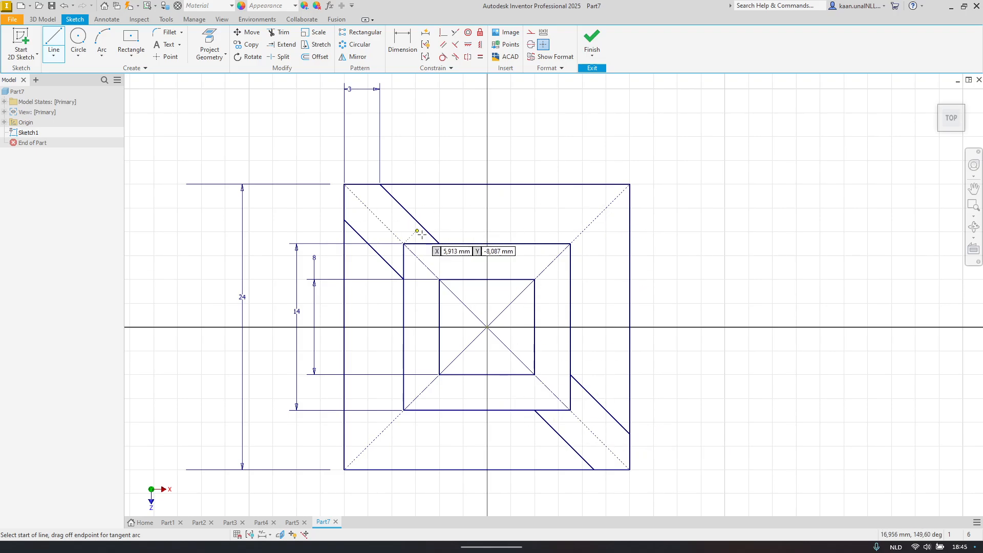
pyautogui.press('Escape')
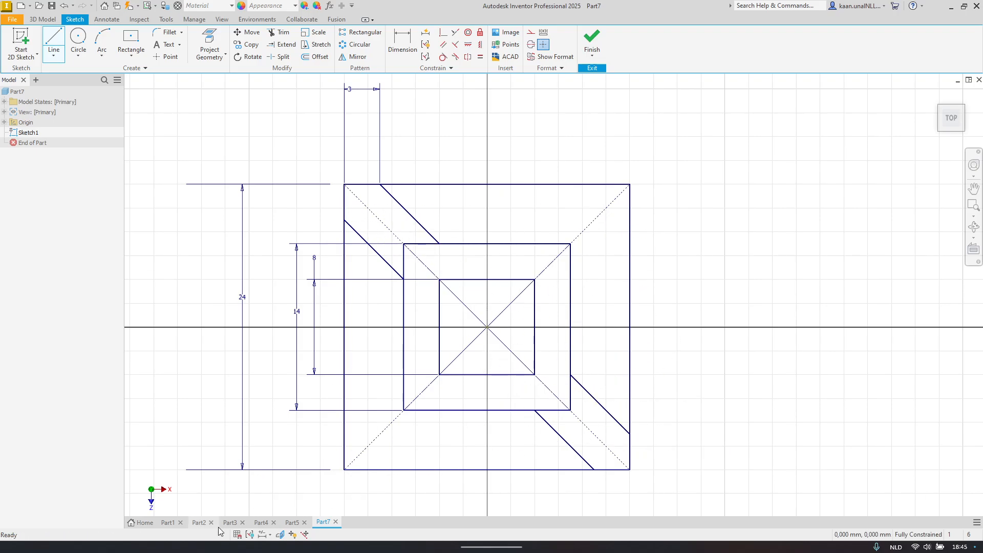
pyautogui.click(251, 534)
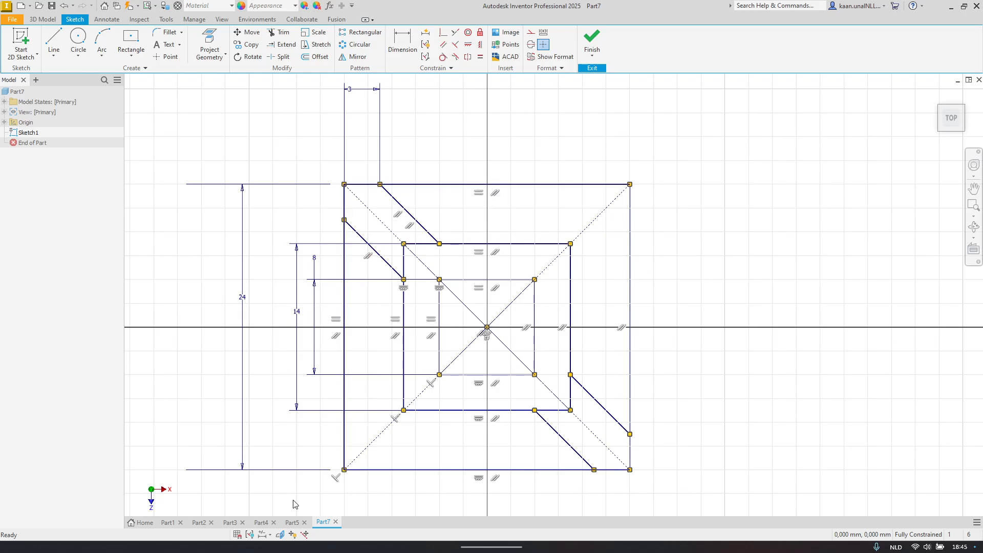
pyautogui.press('F9')
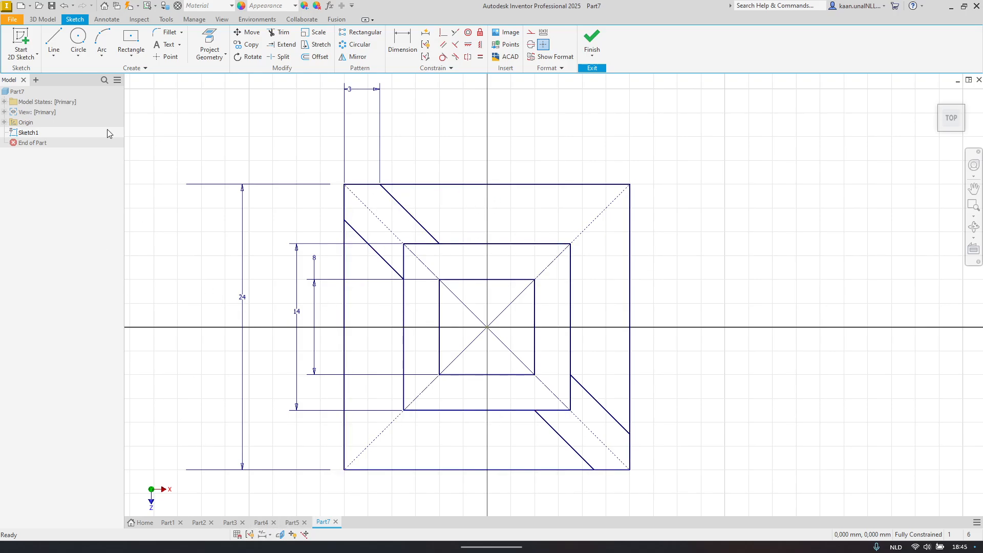
# Step: Draw the upper-right arm's two parallel diagonal lines between the 14 mm and 24 mm squares, one on each side of the construction diagonal
pyautogui.click(57, 42)
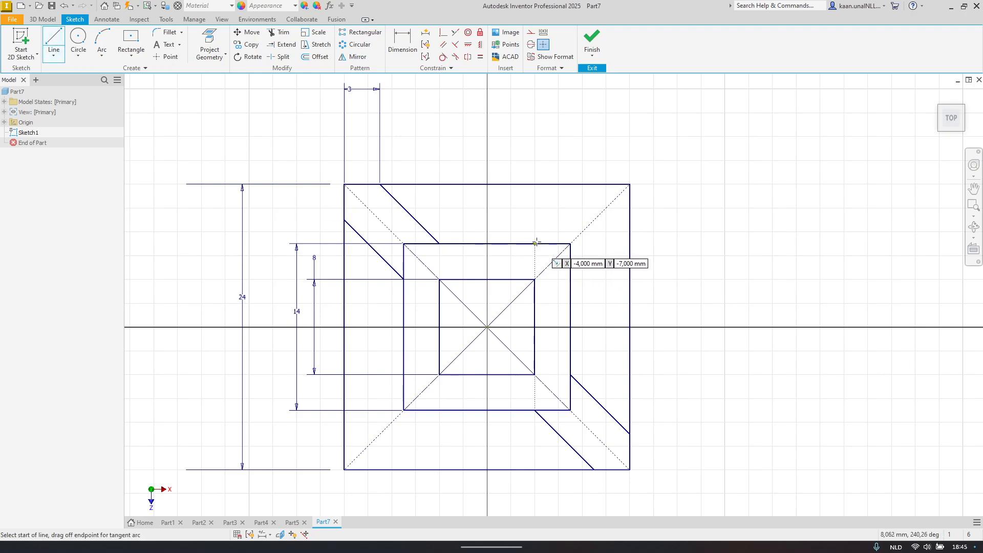
pyautogui.click(536, 243)
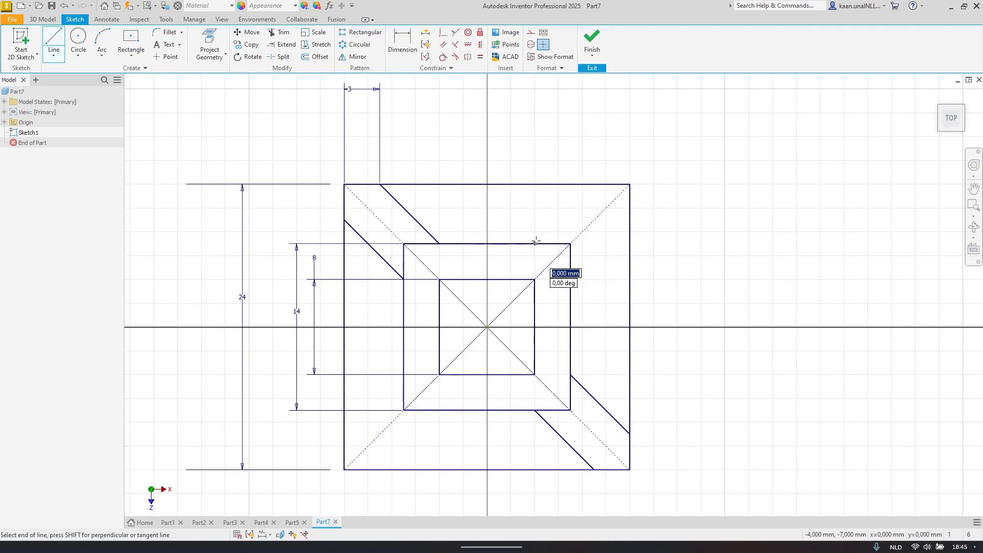
pyautogui.doubleClick(594, 183)
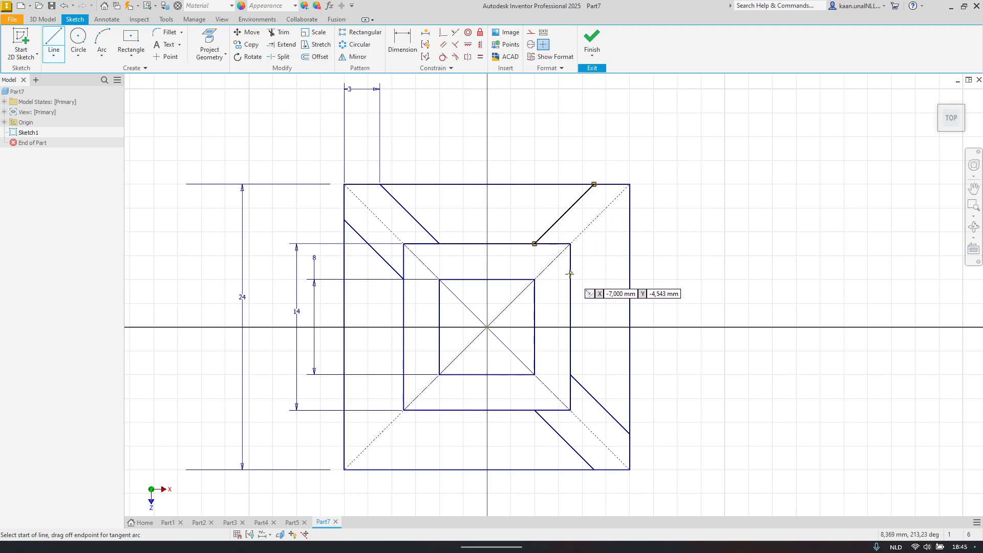
pyautogui.click(570, 244)
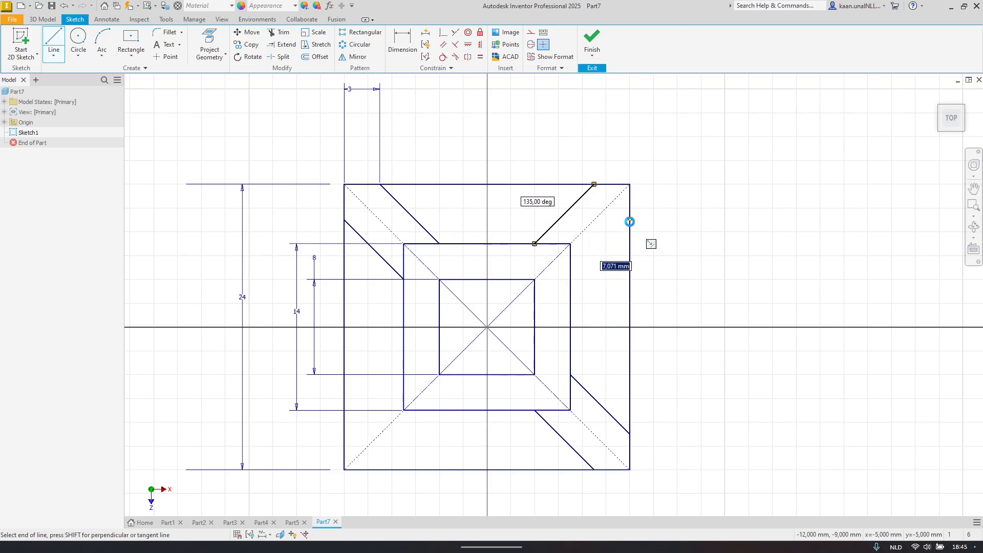
pyautogui.click(629, 222)
pyautogui.press('Escape')
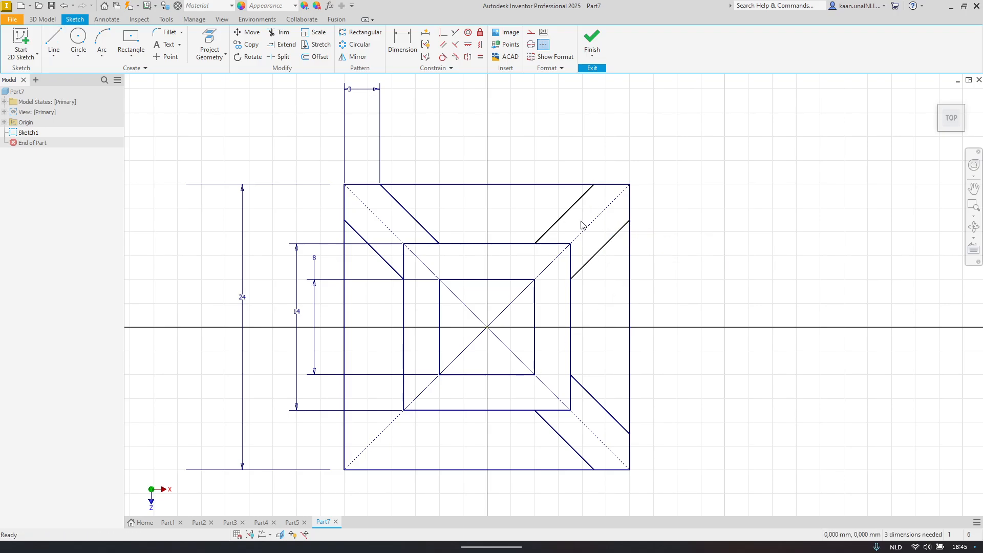
pyautogui.moveTo(563, 215)
pyautogui.mouseDown()
pyautogui.moveTo(504, 214)
pyautogui.moveTo(567, 214)
pyautogui.mouseUp()
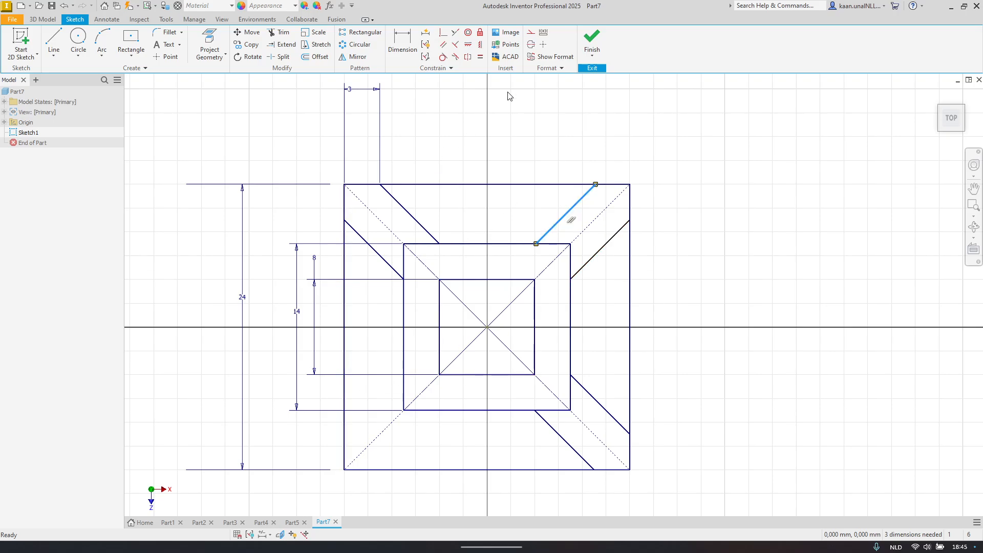
pyautogui.click(480, 57)
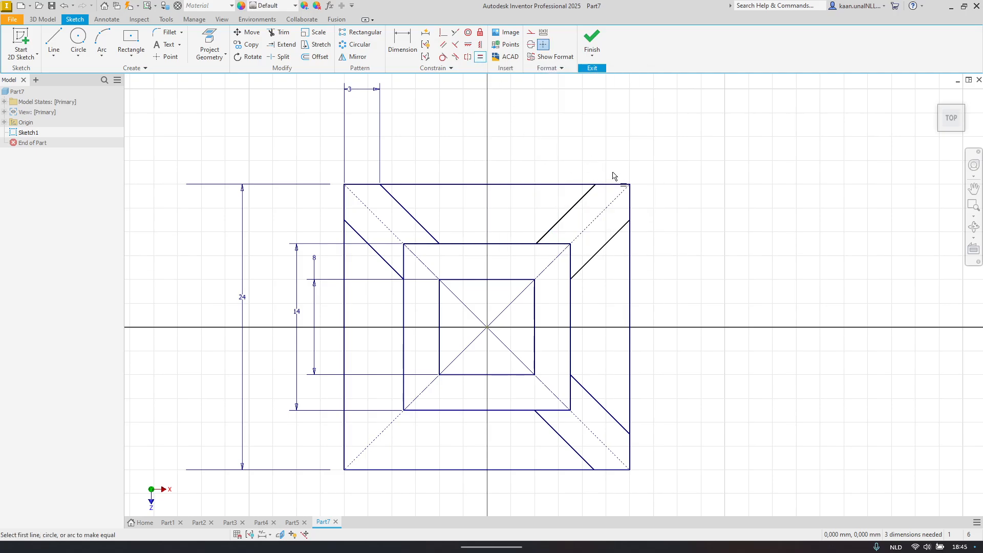
pyautogui.click(569, 212)
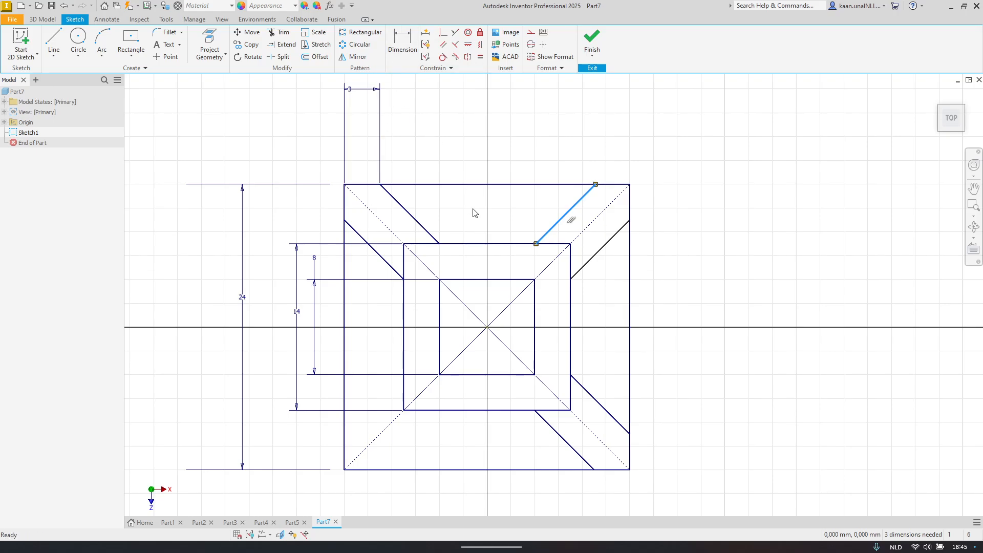
# Step: Align the upper-right arm's inner endpoints with the 8 mm square's upper-right corner, the lower line's horizontally and the upper line's vertically
pyautogui.click(468, 45)
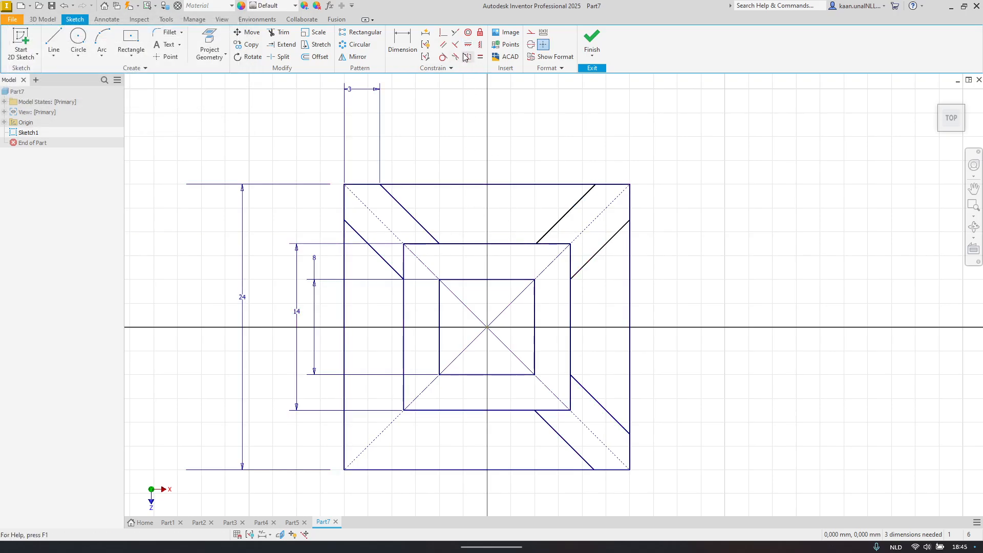
pyautogui.click(531, 280)
pyautogui.click(481, 45)
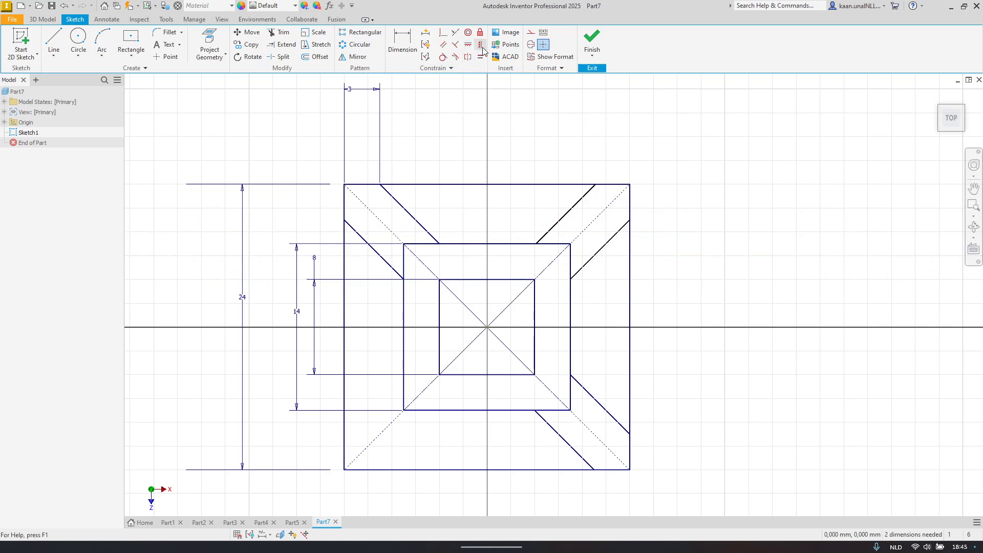
pyautogui.click(535, 281)
pyautogui.click(536, 244)
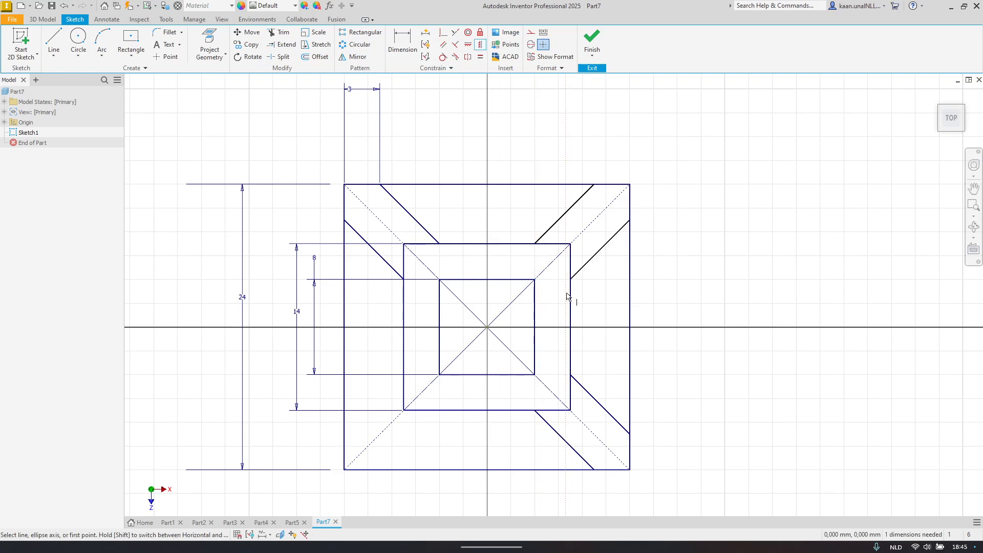
pyautogui.press('Escape')
# Step: Test the upper-right arm's remaining freedom by moving the upper line and its outer endpoint
pyautogui.moveTo(563, 214); pyautogui.dragTo(540, 214)
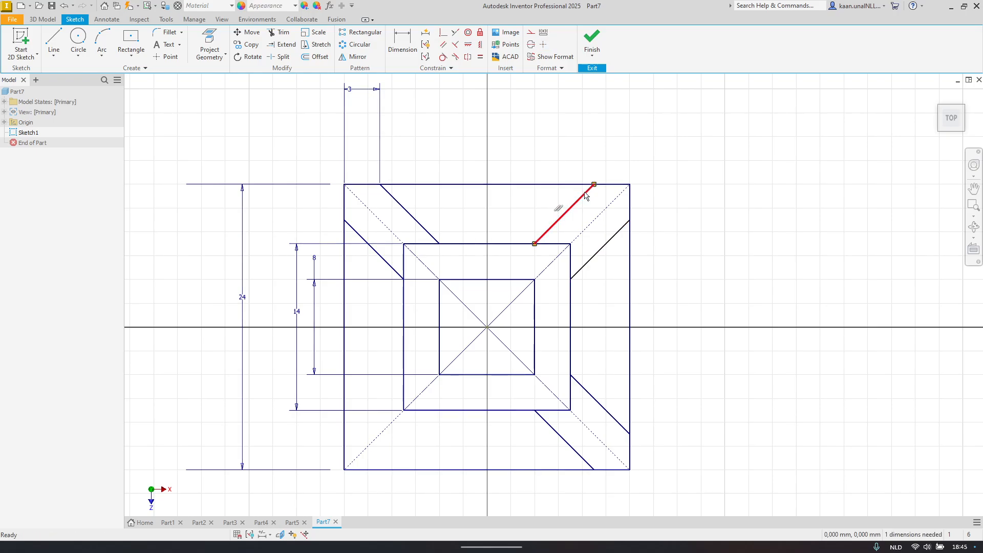
pyautogui.click(594, 185)
pyautogui.click(593, 186)
pyautogui.moveTo(594, 185)
pyautogui.mouseDown()
pyautogui.moveTo(667, 202)
pyautogui.moveTo(598, 182)
pyautogui.moveTo(616, 209)
pyautogui.moveTo(535, 186)
pyautogui.moveTo(593, 202)
pyautogui.moveTo(598, 214)
pyautogui.mouseUp()
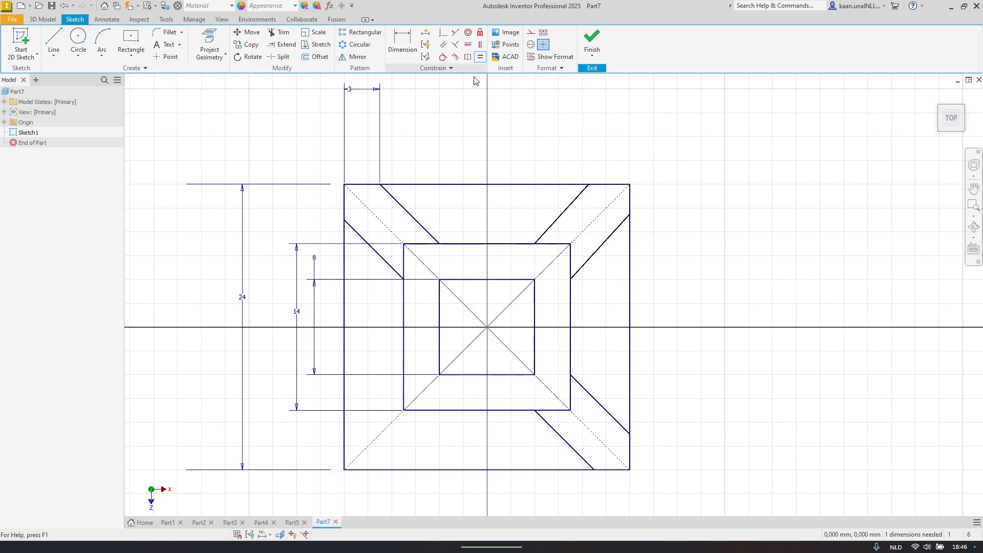
# Step: Constrain the upper lines of the upper-left and upper-right arms to equal length
pyautogui.click(480, 57)
pyautogui.click(410, 214)
pyautogui.click(561, 216)
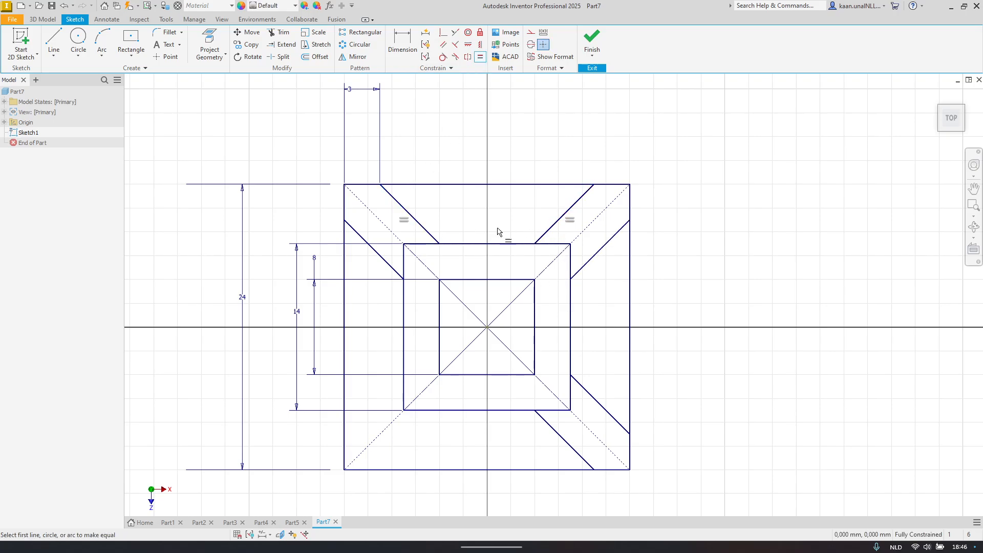
pyautogui.moveTo(478, 373); pyautogui.dragTo(517, 332, button='middle')
pyautogui.press('Escape')
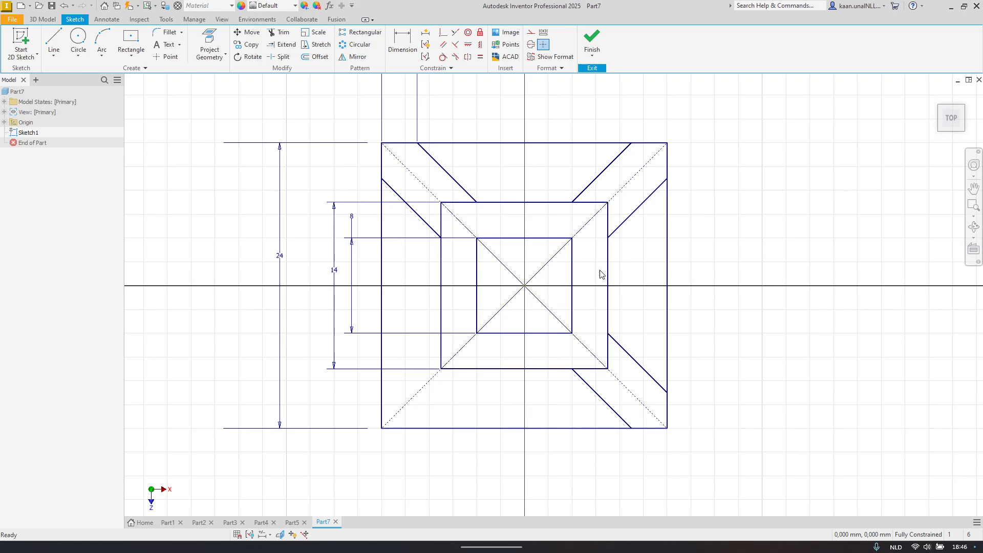
# Step: Draw the lower-left arm's two parallel diagonal lines between the 14 mm and 24 mm squares, one on each side of the construction diagonal
pyautogui.click(54, 42)
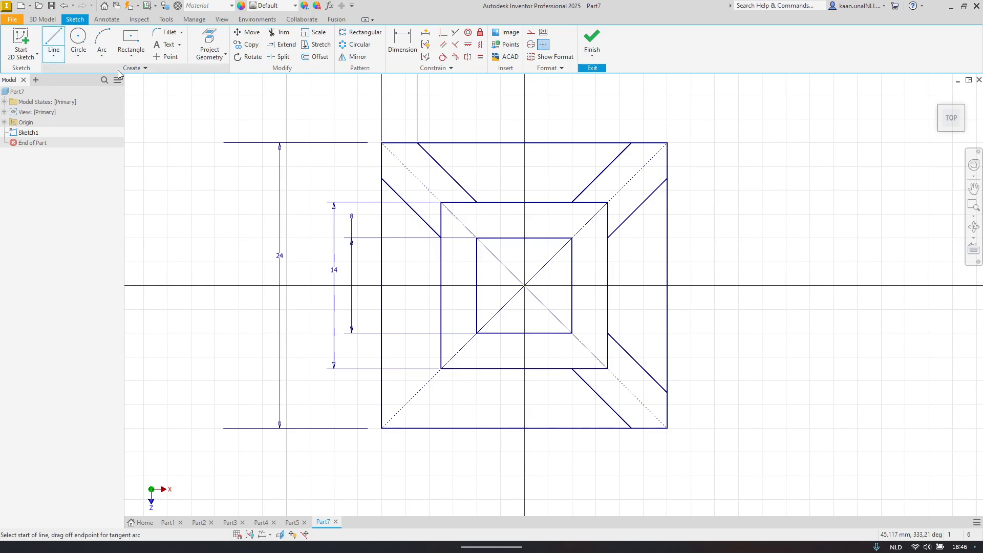
pyautogui.click(572, 202)
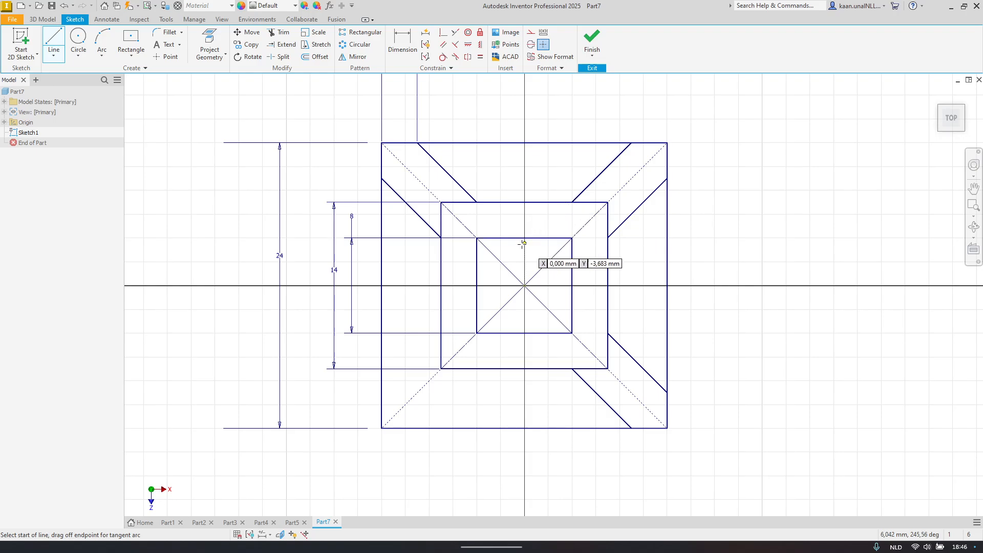
pyautogui.click(441, 333)
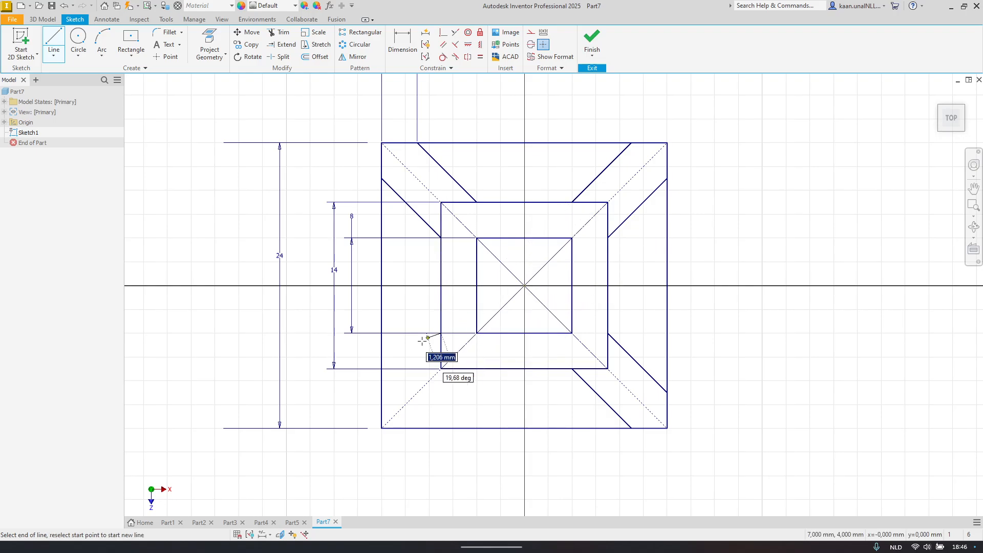
pyautogui.doubleClick(382, 393)
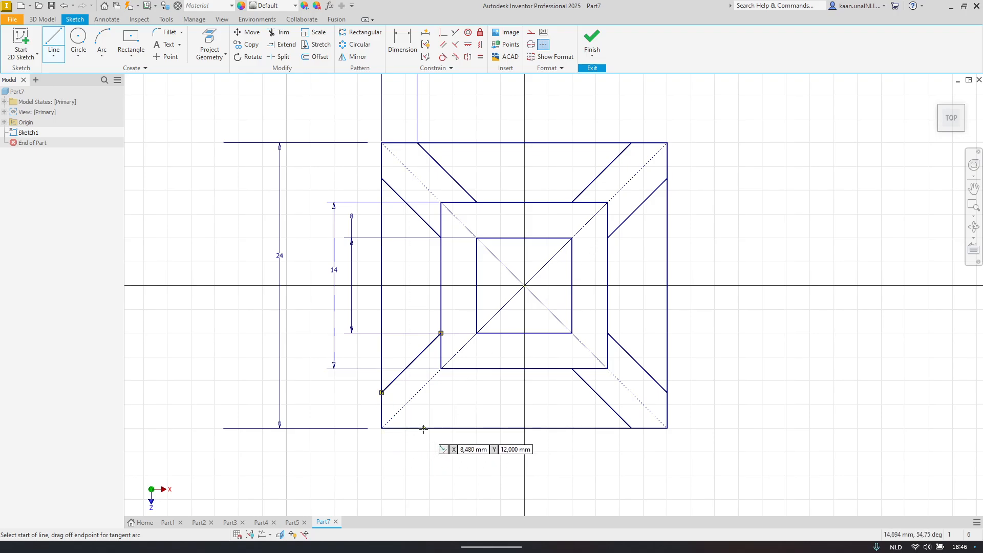
pyautogui.click(608, 238)
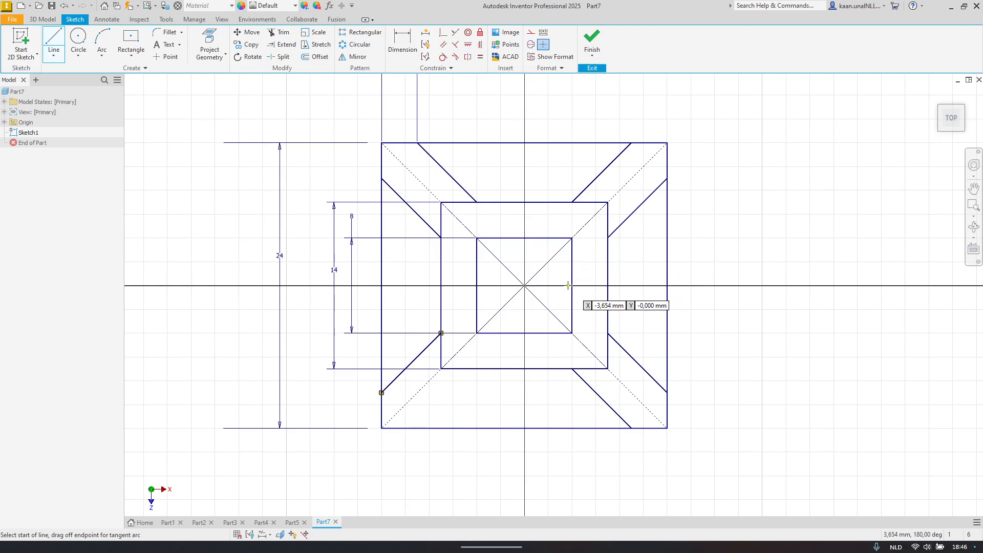
pyautogui.click(476, 369)
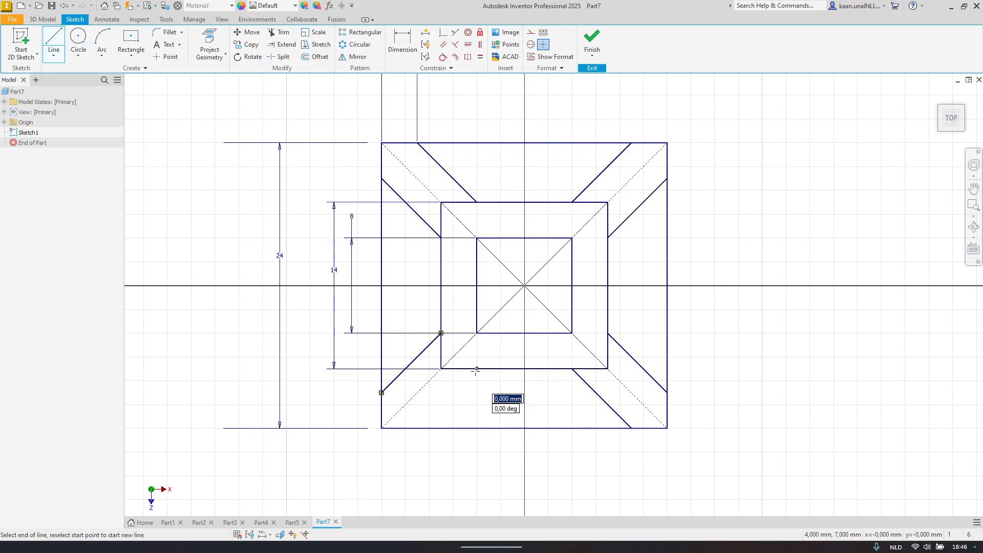
pyautogui.click(418, 428)
pyautogui.press('Escape')
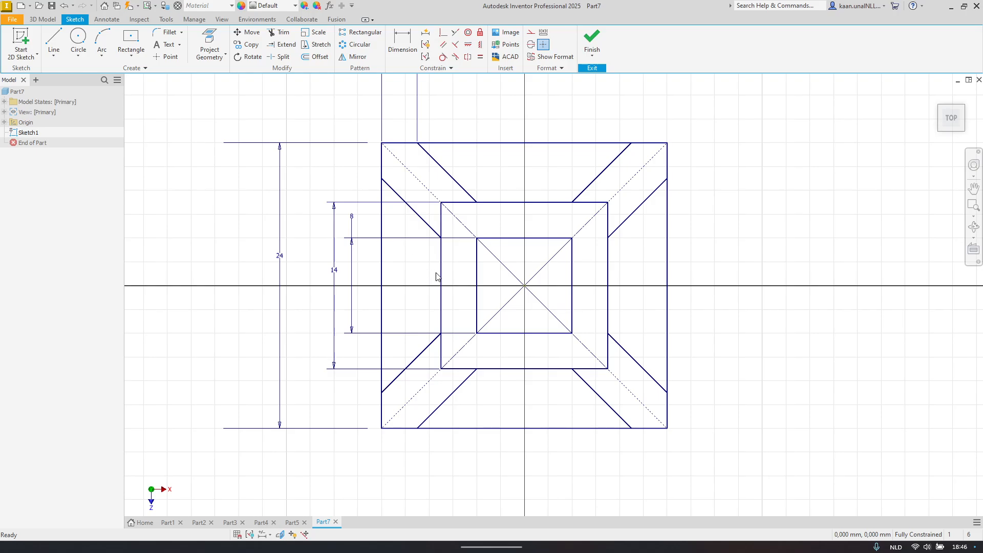
# Step: Trim the middle portions of all four 24 mm square sides between the arms
pyautogui.click(493, 144)
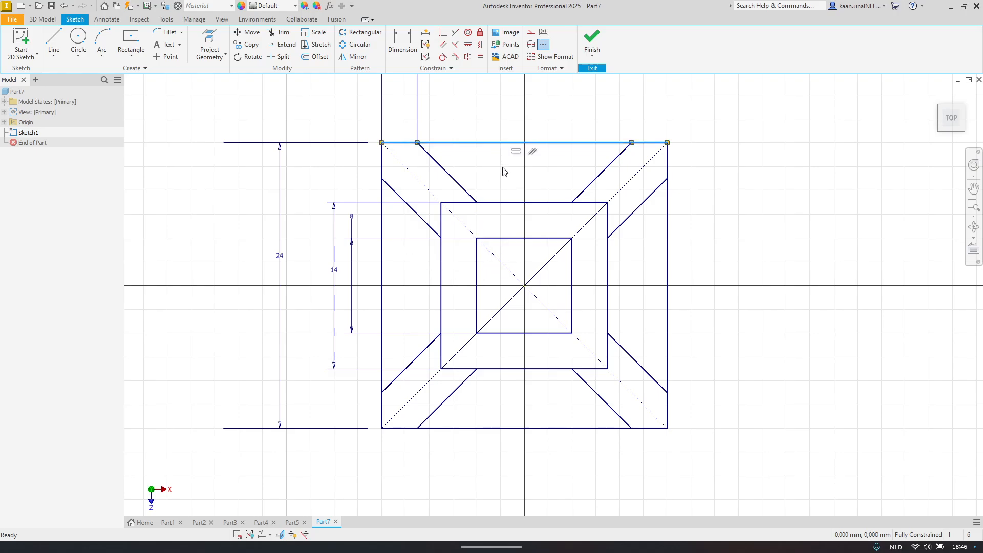
pyautogui.click(509, 179)
pyautogui.press('x')
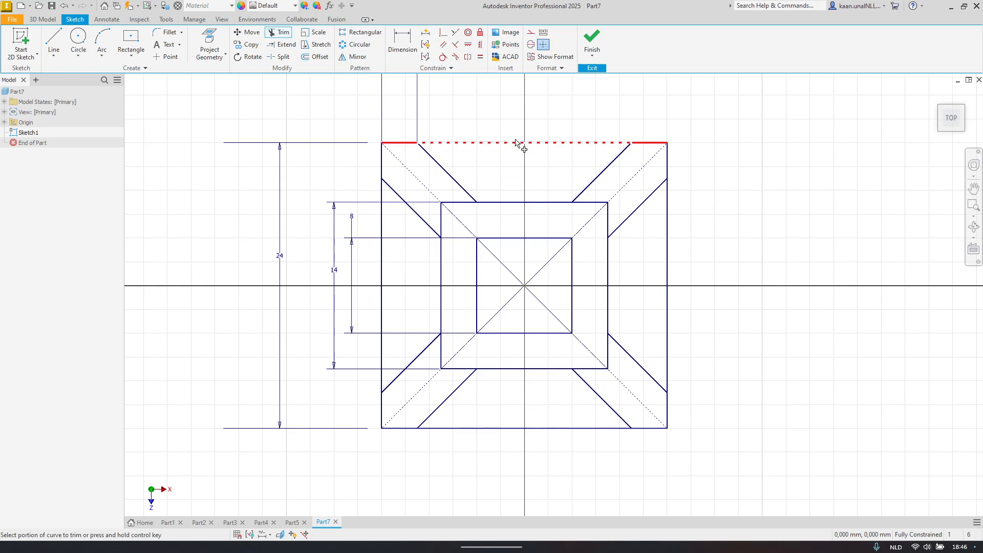
pyautogui.click(521, 144)
pyautogui.click(666, 237)
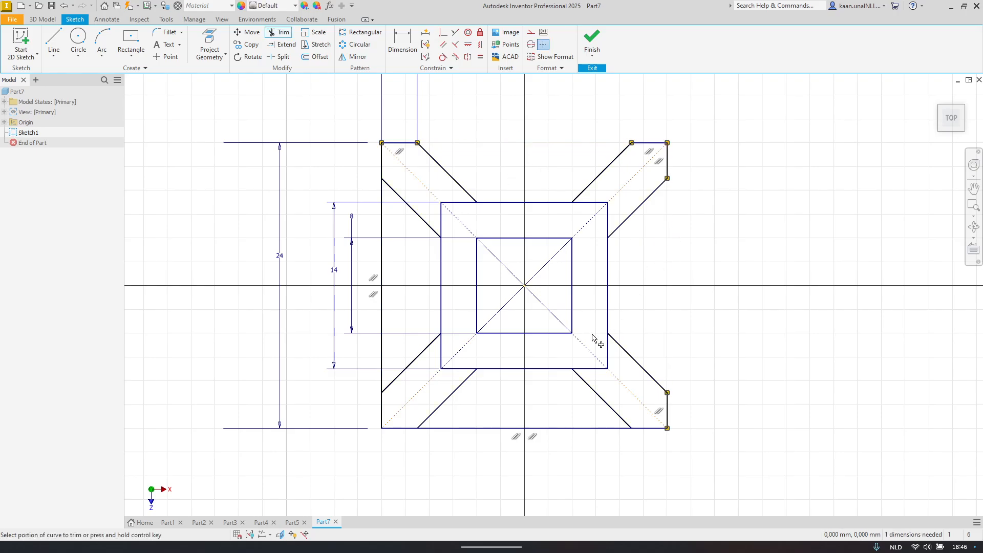
pyautogui.click(515, 428)
pyautogui.click(382, 352)
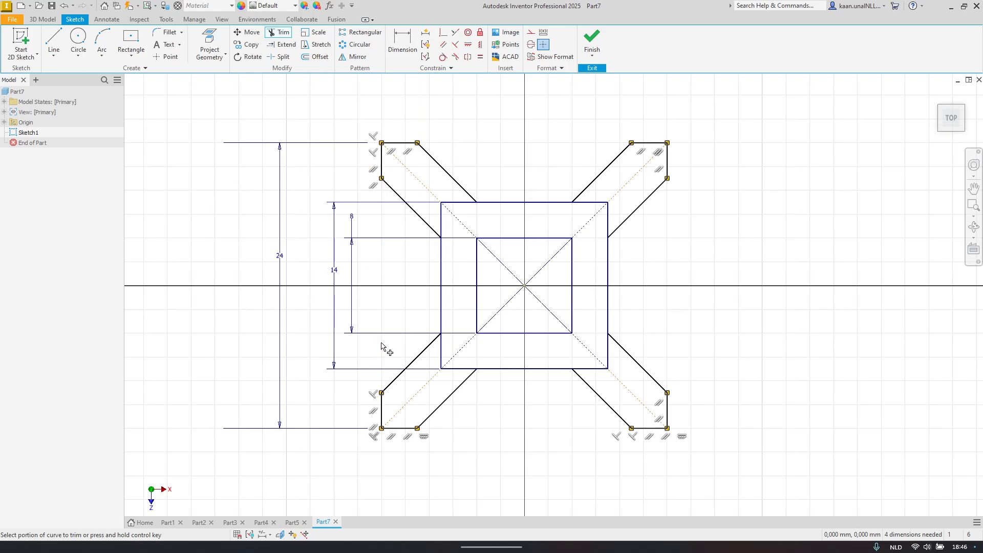
# Step: Trim the 14 mm square's lower-right and upper-right corners where the arms join the center
pyautogui.click(581, 368)
pyautogui.click(606, 365)
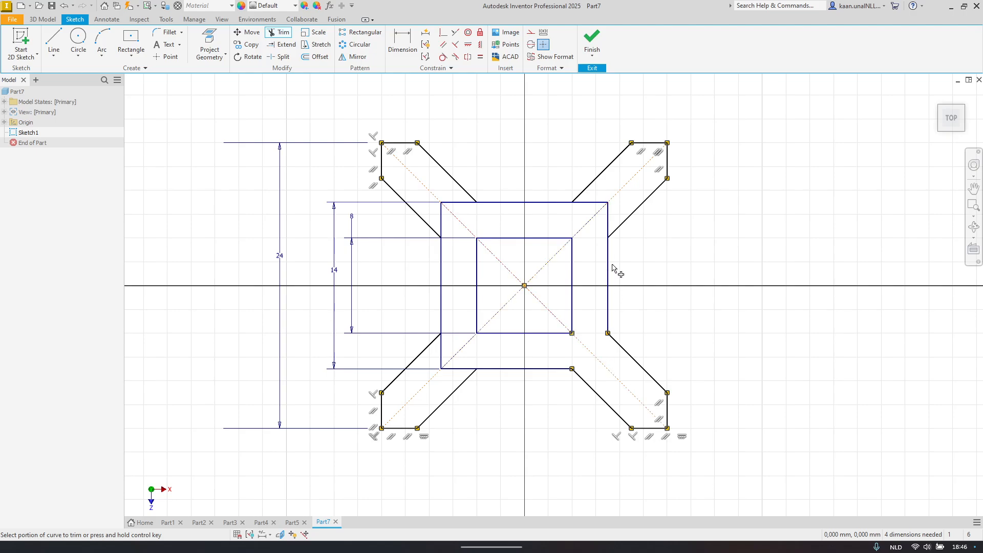
pyautogui.click(609, 221)
pyautogui.hotkey('alt', 'Tab')
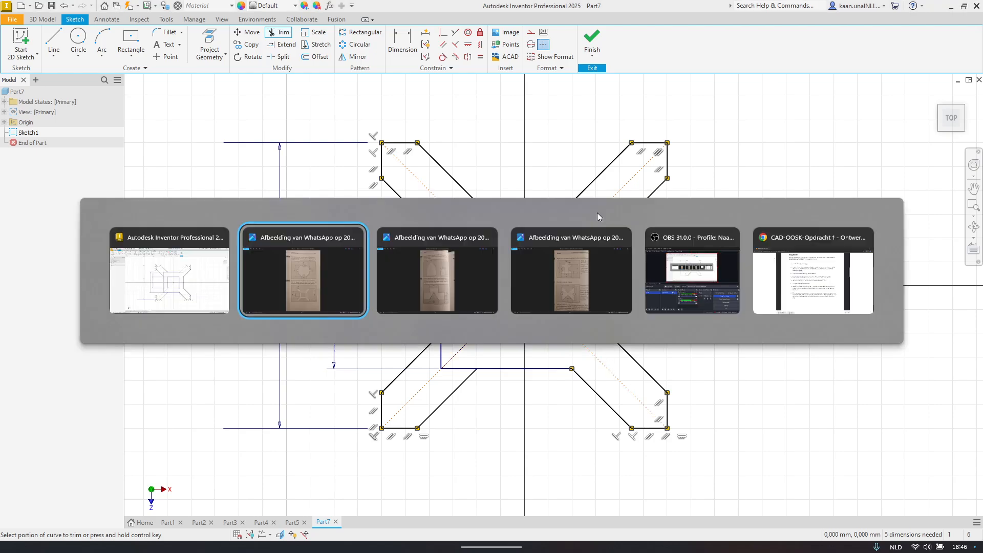
pyautogui.hotkey('alt', 'Tab')
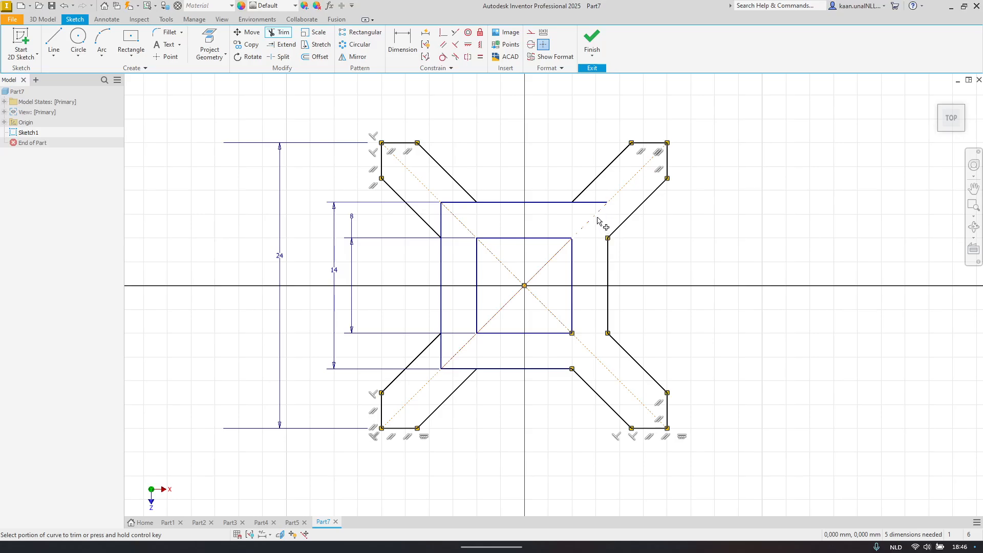
pyautogui.click(605, 206)
# Step: Trim the construction diagonals inside the 8 mm square and along the arms
pyautogui.click(539, 299)
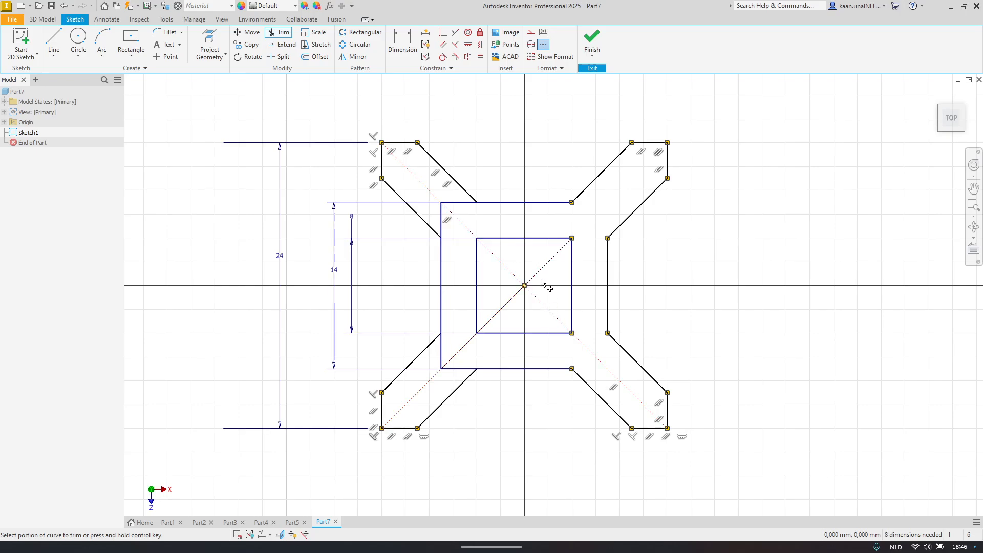
pyautogui.click(542, 266)
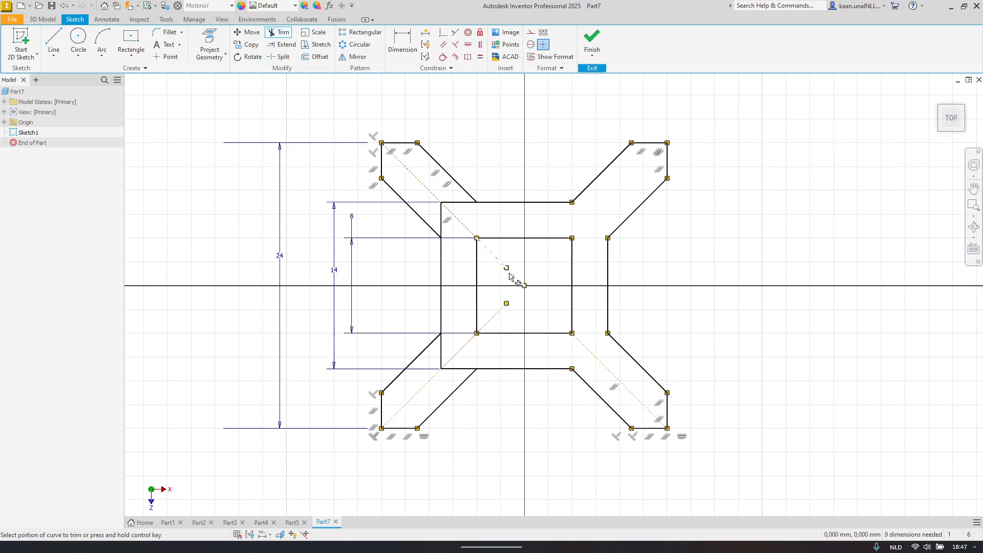
pyautogui.click(496, 264)
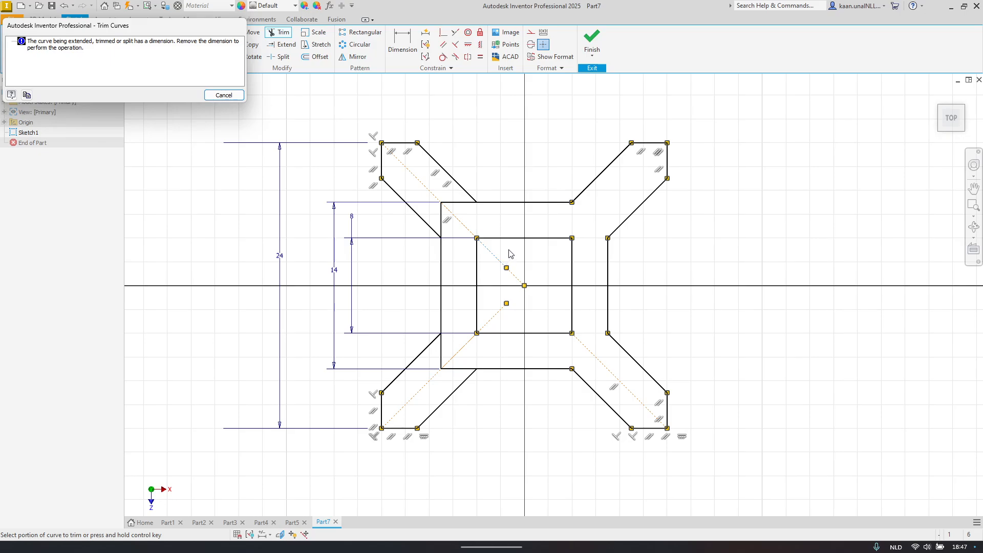
pyautogui.click(223, 95)
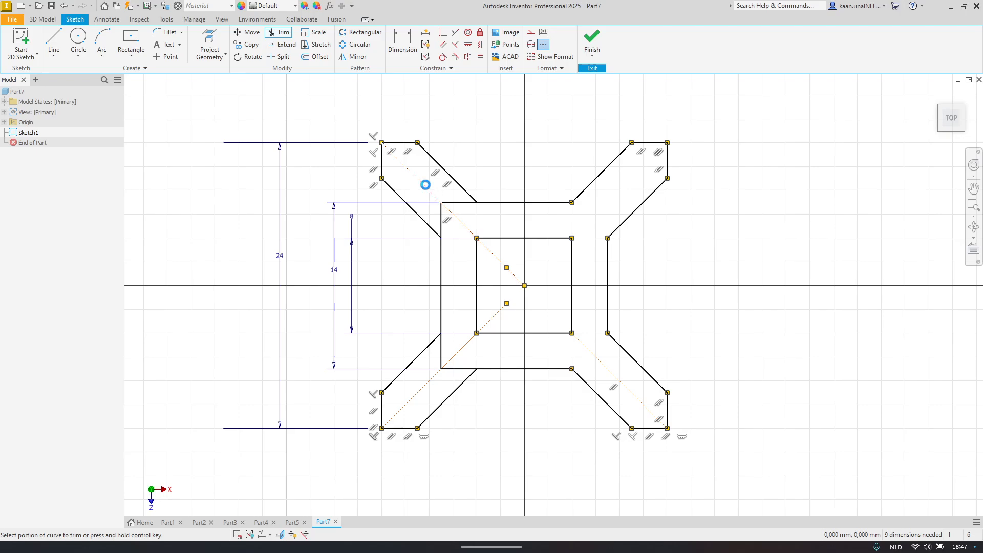
pyautogui.click(465, 224)
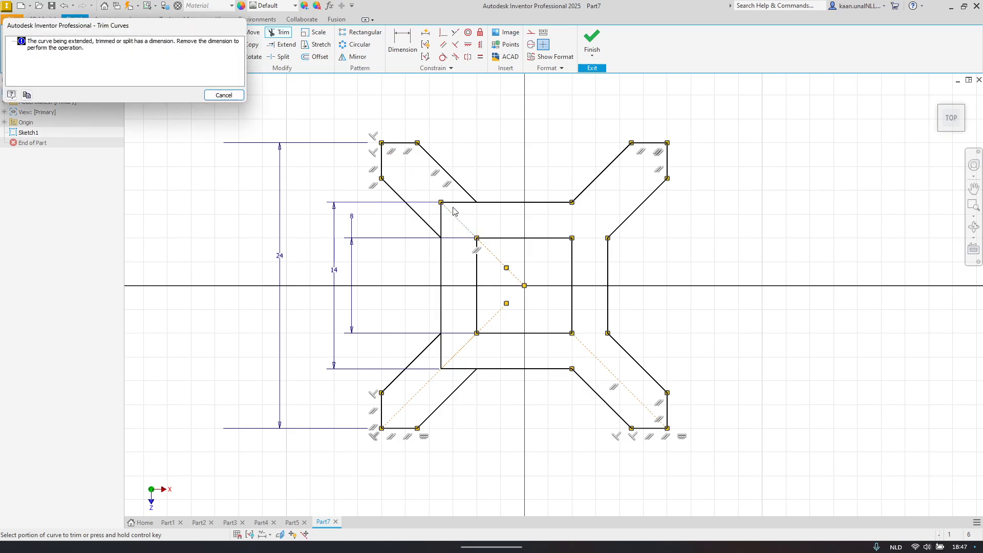
pyautogui.press('Escape')
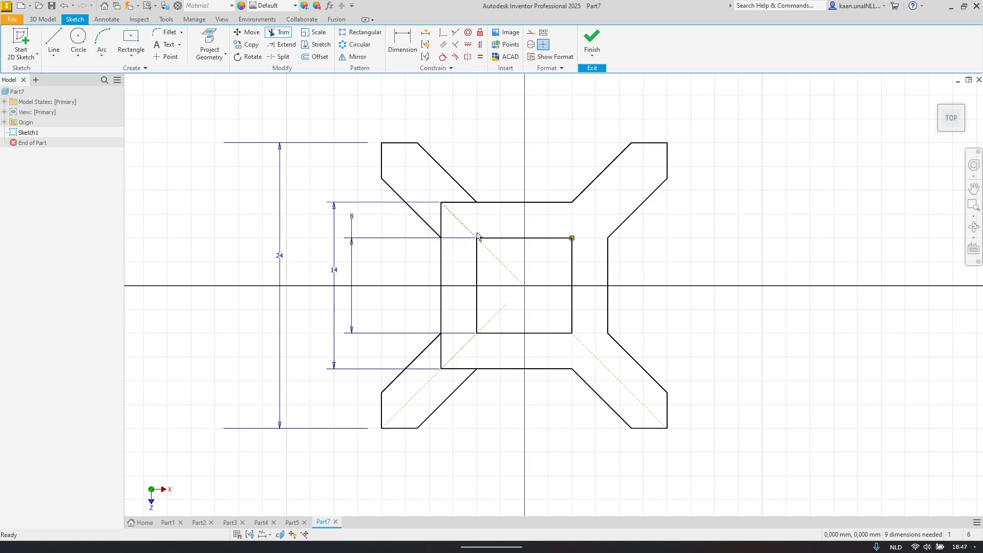
pyautogui.click(415, 393)
pyautogui.click(621, 386)
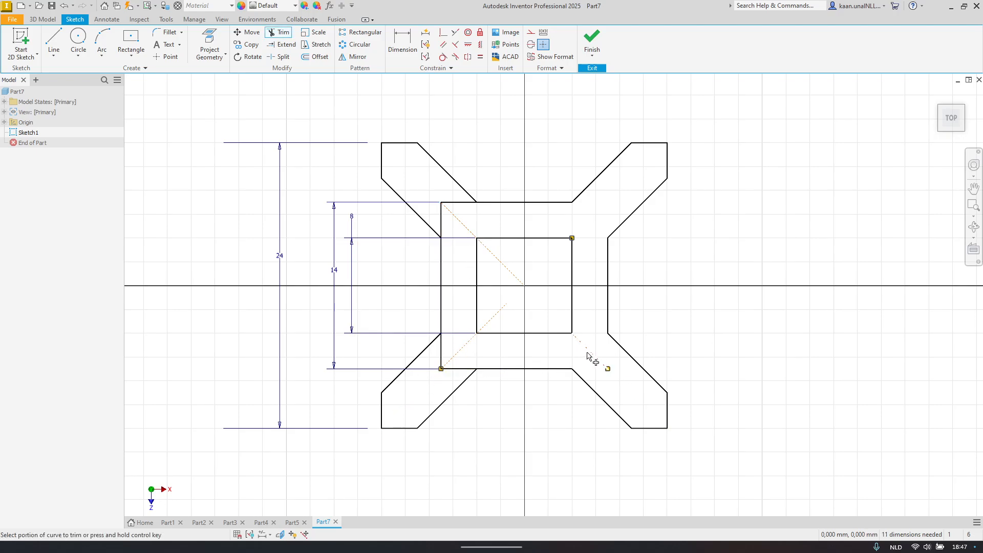
pyautogui.click(463, 360)
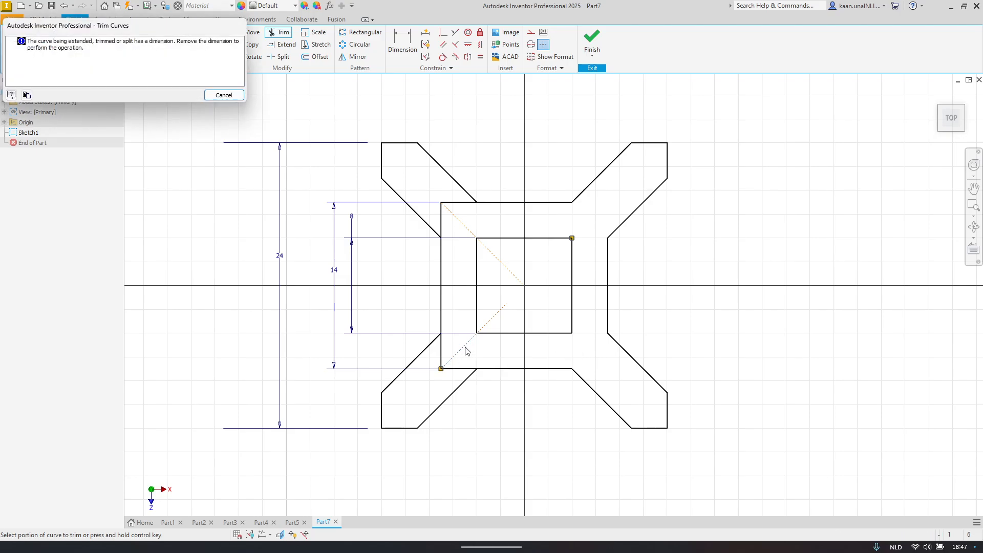
pyautogui.press('Escape')
pyautogui.press('Escape')
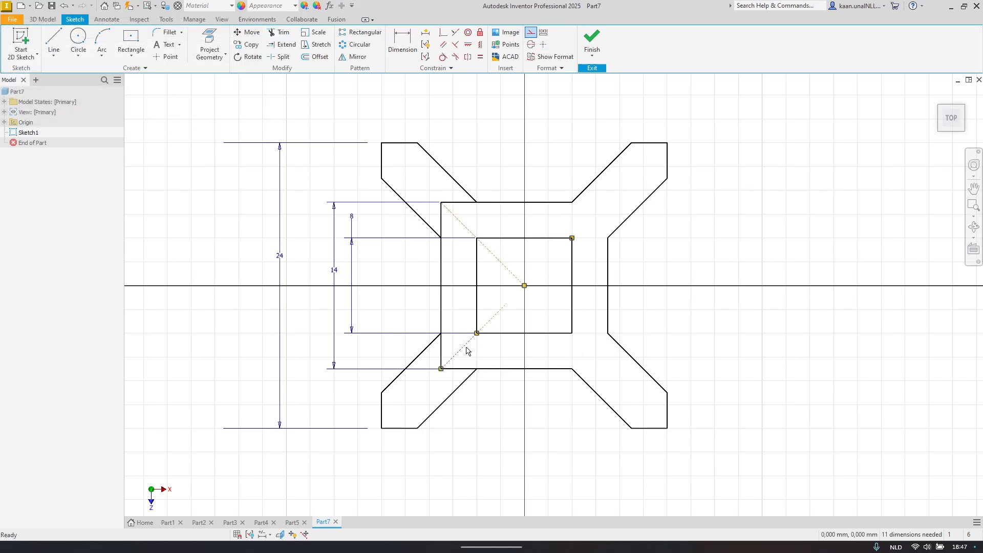
# Step: Delete the remaining construction diagonals at the lower-left and upper-left of the center
pyautogui.press('Escape')
pyautogui.press('Delete')
pyautogui.click(492, 320)
pyautogui.press('Delete')
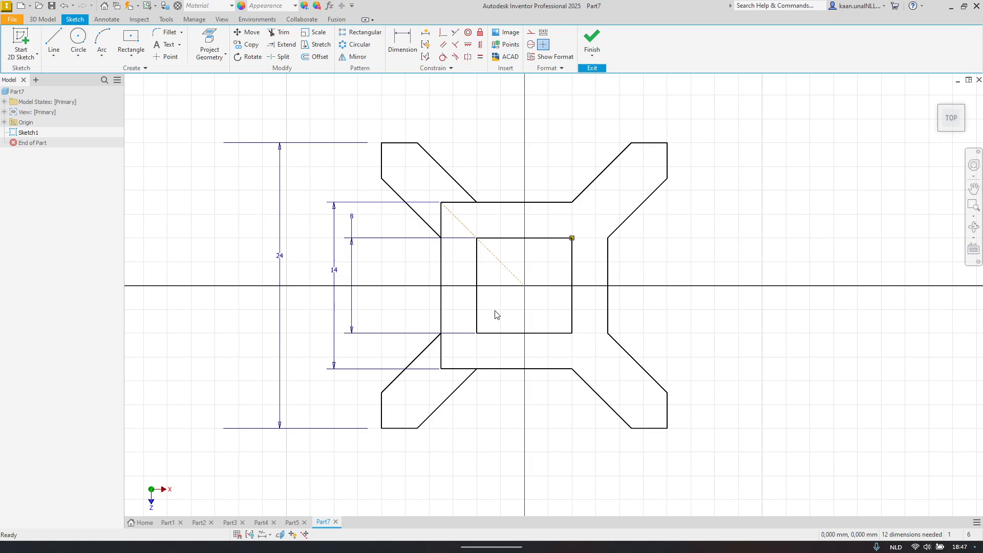
pyautogui.click(491, 254)
pyautogui.press('Delete')
pyautogui.click(464, 228)
pyautogui.press('Delete')
# Step: Trim the 14 mm square's upper edge inside the upper-left arm and try to trim the adjoining end of its left edge
pyautogui.press('x')
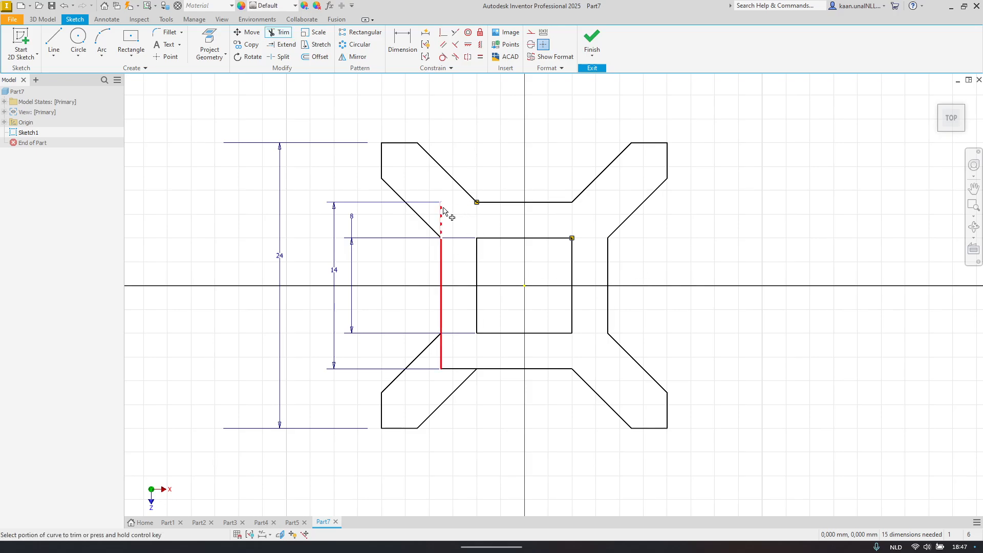
pyautogui.click(441, 219)
pyautogui.hotkey('ctrl', 'z')
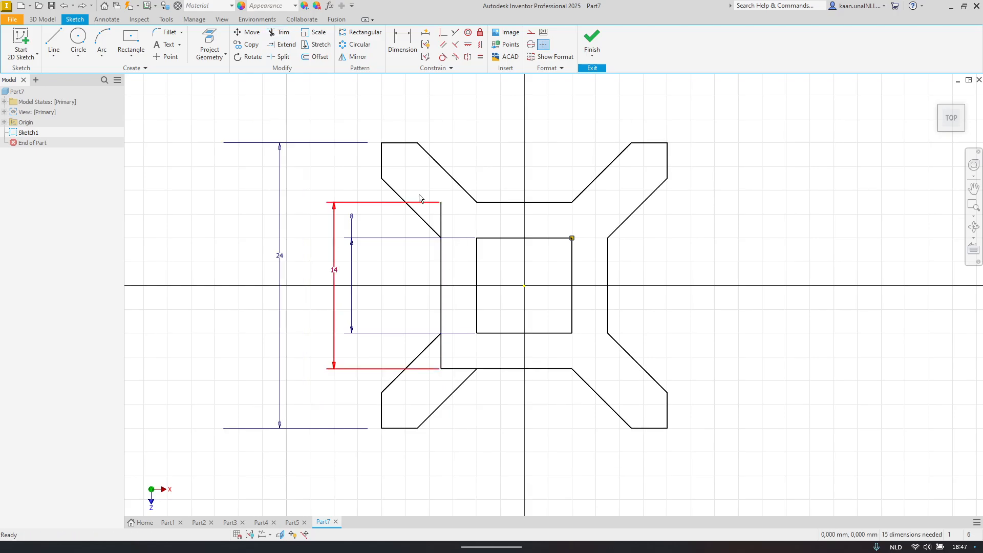
# Step: Replace the 24 mm overall dimension with a 24 mm one between the outer horizontal ends of the upper-left and lower-left arms
pyautogui.click(279, 262)
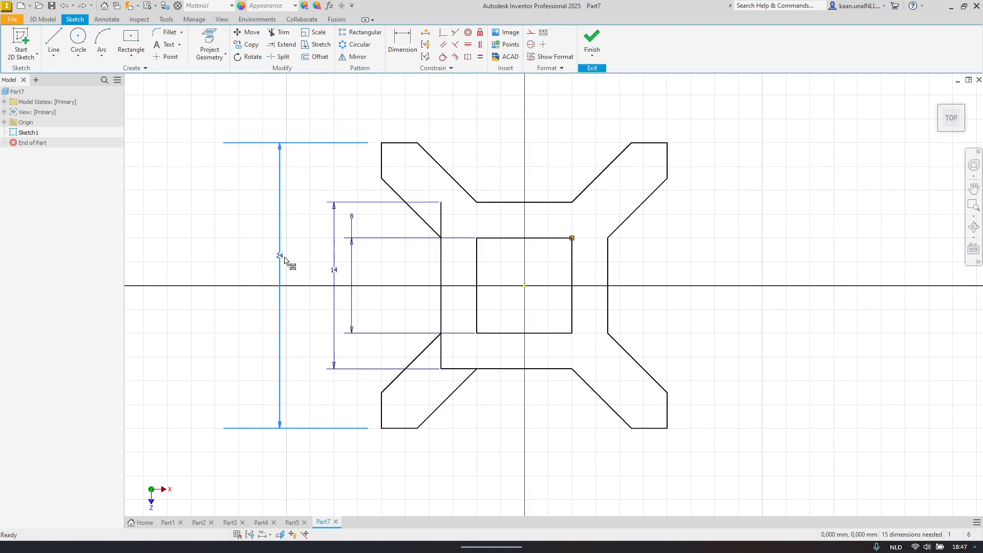
pyautogui.press('Delete')
pyautogui.press('d')
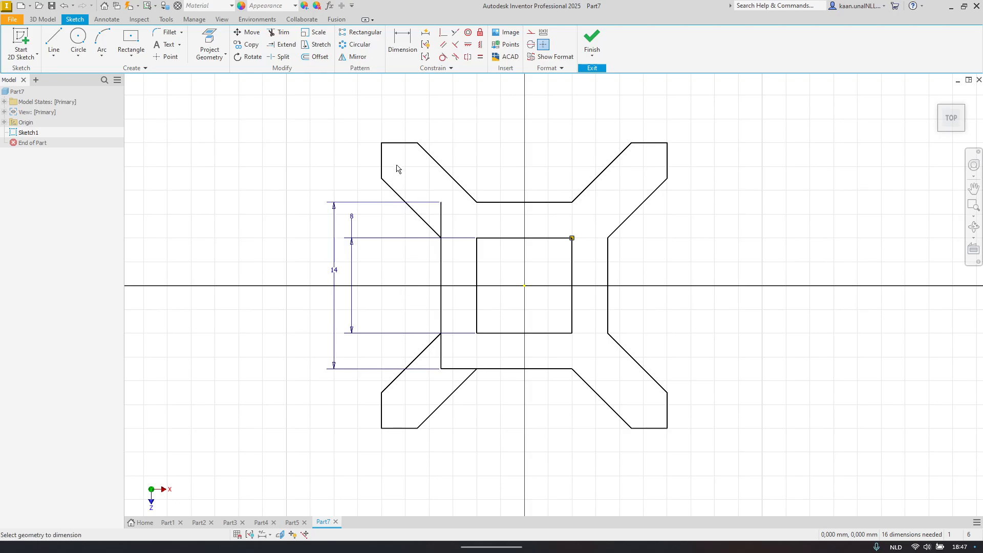
pyautogui.click(404, 143)
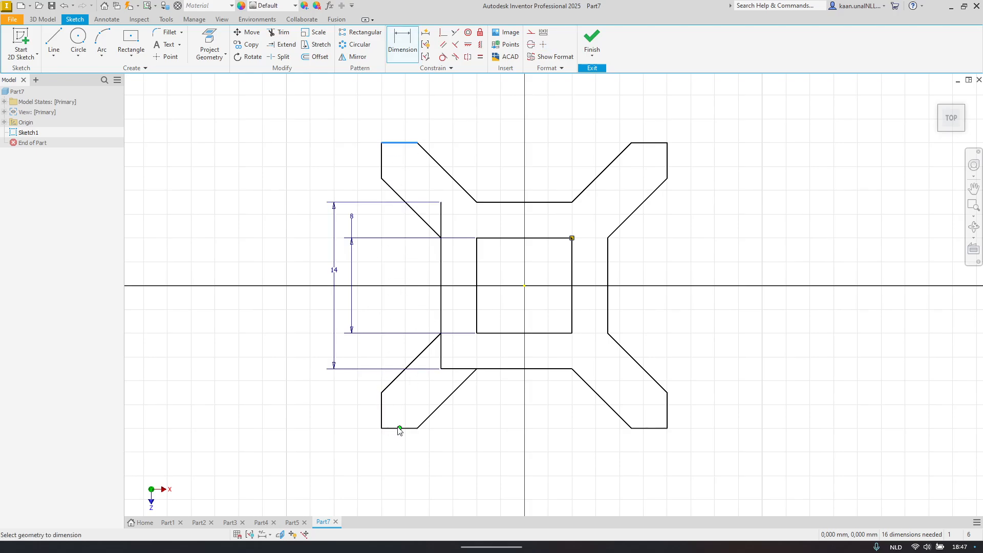
pyautogui.press('Escape')
pyautogui.press('d')
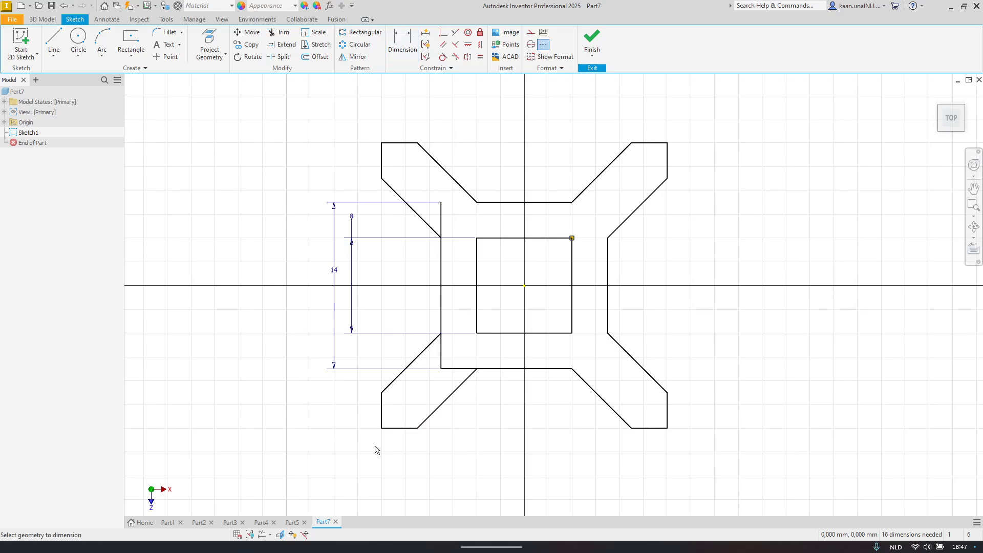
pyautogui.click(391, 429)
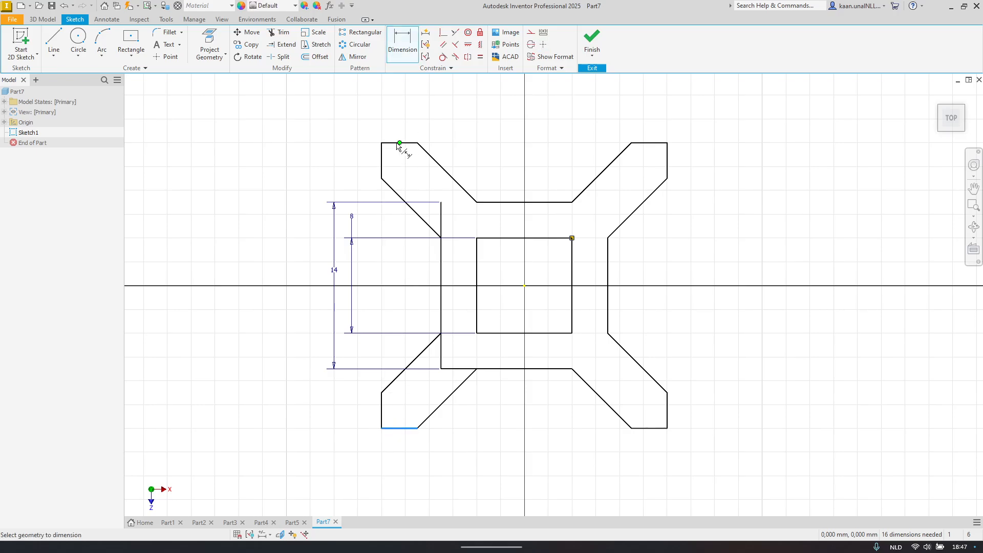
pyautogui.click(402, 143)
pyautogui.click(301, 196)
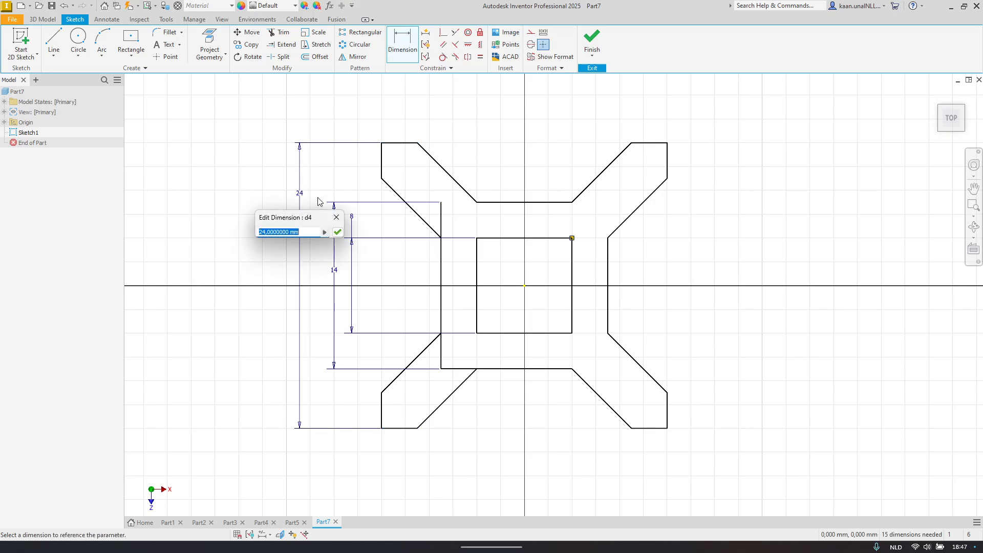
pyautogui.press('Return')
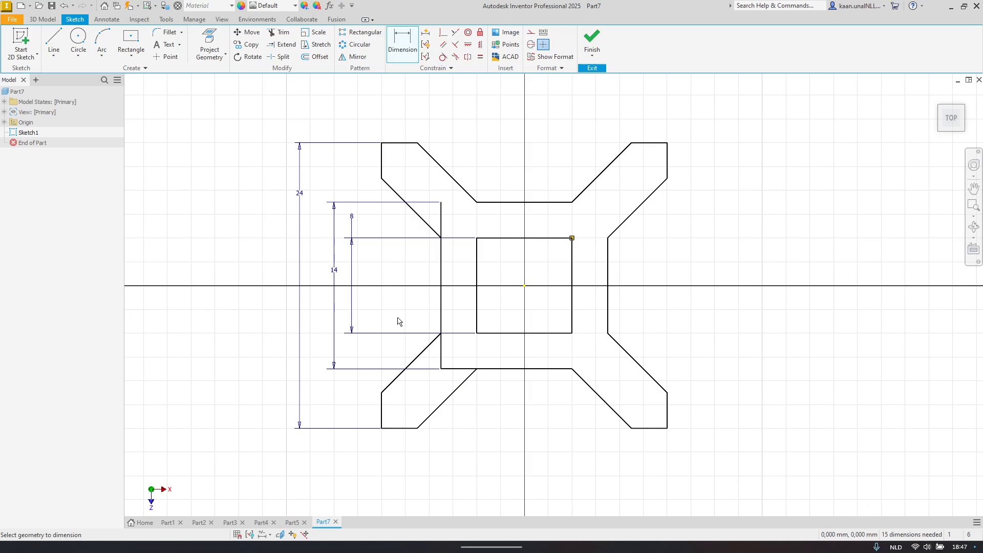
# Step: Replace the 14 mm dimension with a 14 mm one between the upper and lower horizontal edges of the center body
pyautogui.press('Escape')
pyautogui.click(334, 237)
pyautogui.press('Delete')
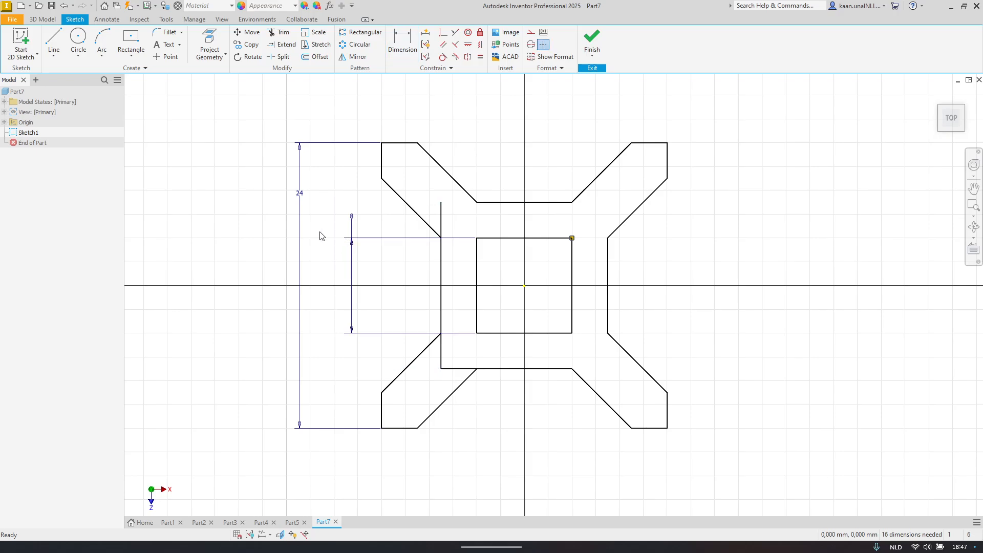
pyautogui.press('d')
pyautogui.click(519, 203)
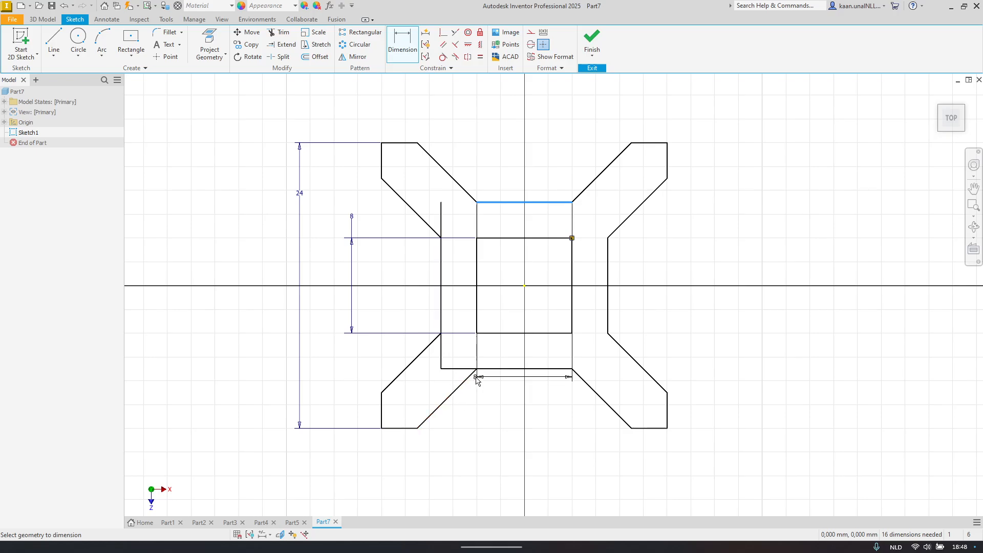
pyautogui.click(496, 370)
pyautogui.click(330, 328)
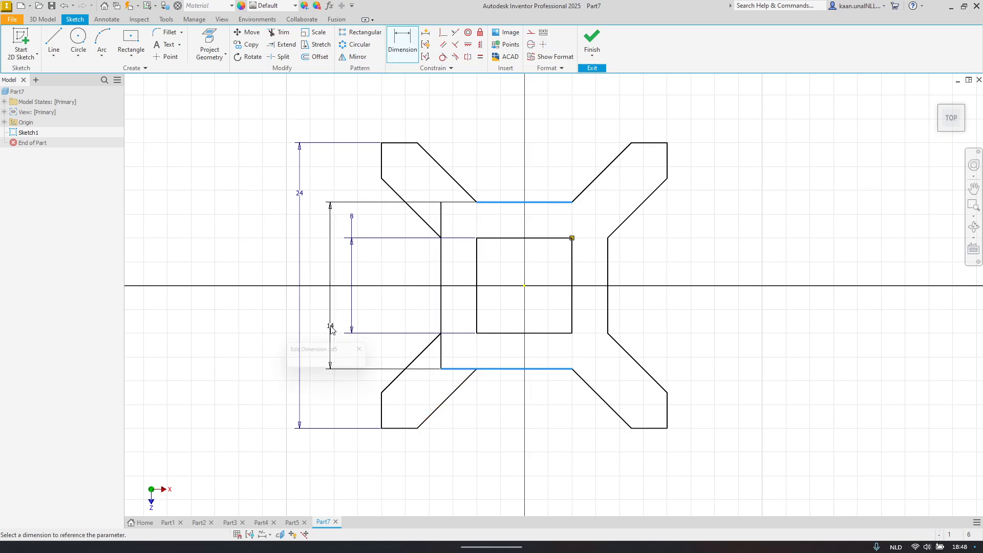
pyautogui.press('Return')
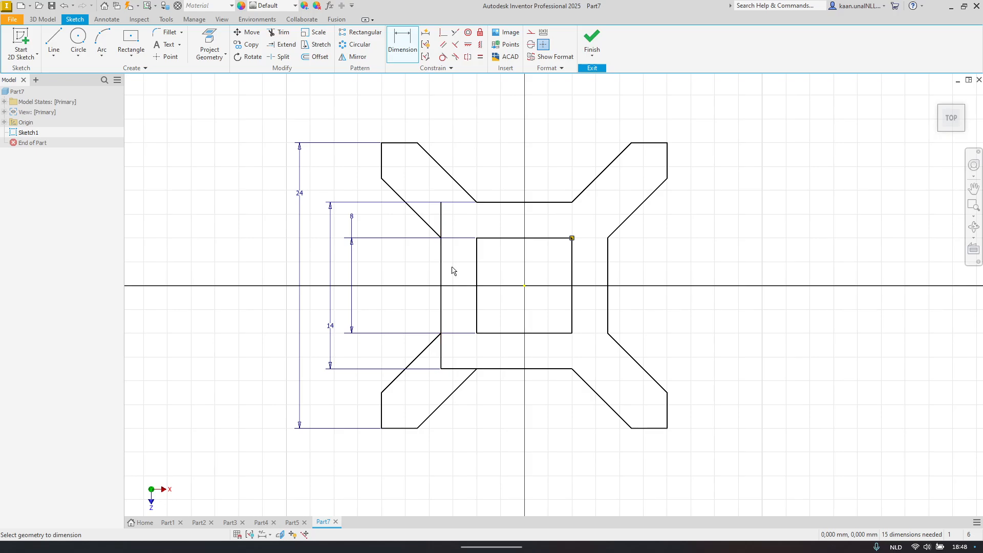
# Step: Trim the 14 mm square's left edge beyond the left arms and its lower edge inside the lower-left arm
pyautogui.press('x')
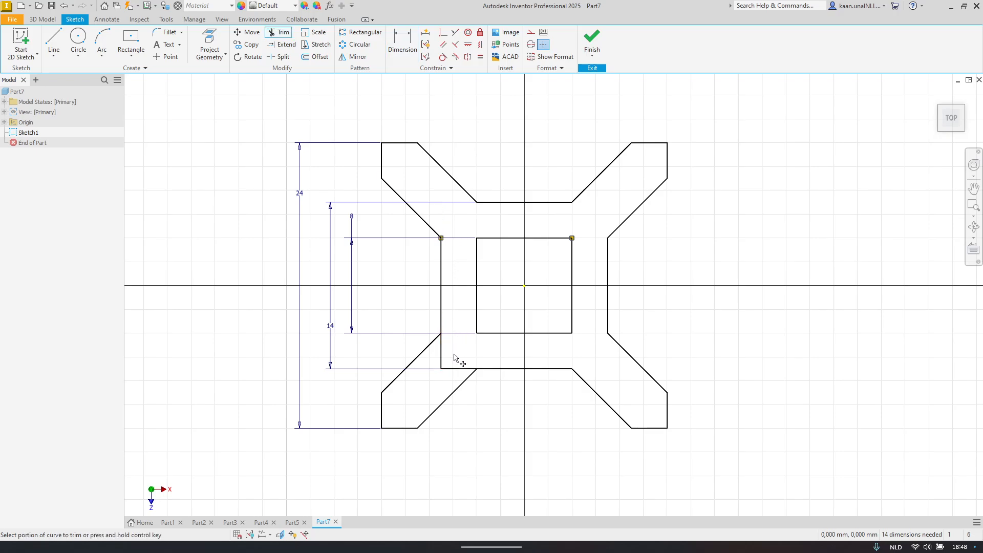
pyautogui.click(441, 352)
pyautogui.click(457, 369)
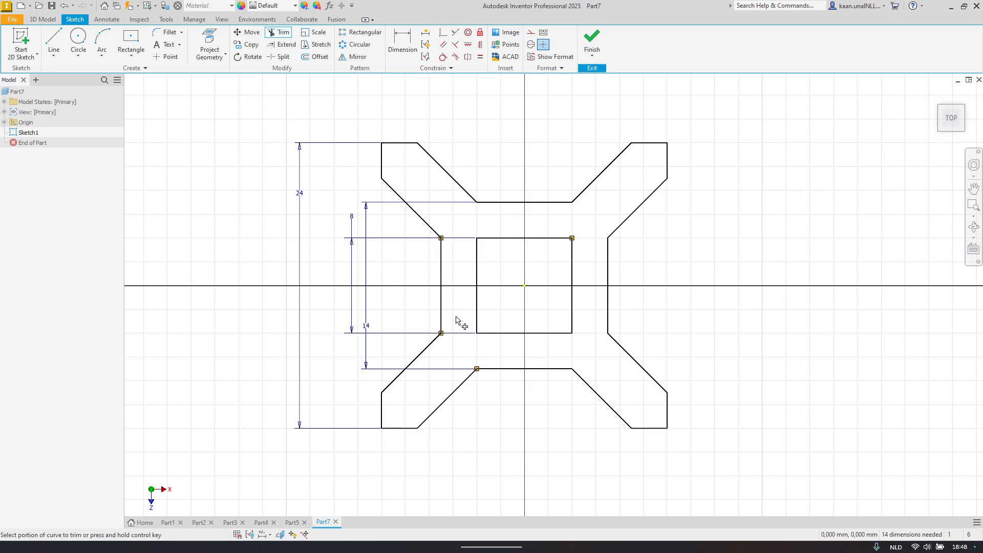
# Step: Check the exercise 3.6 drawing and dimension the upper-left arm's horizontal end edge at 3 mm
pyautogui.hotkey('alt', 'Tab')
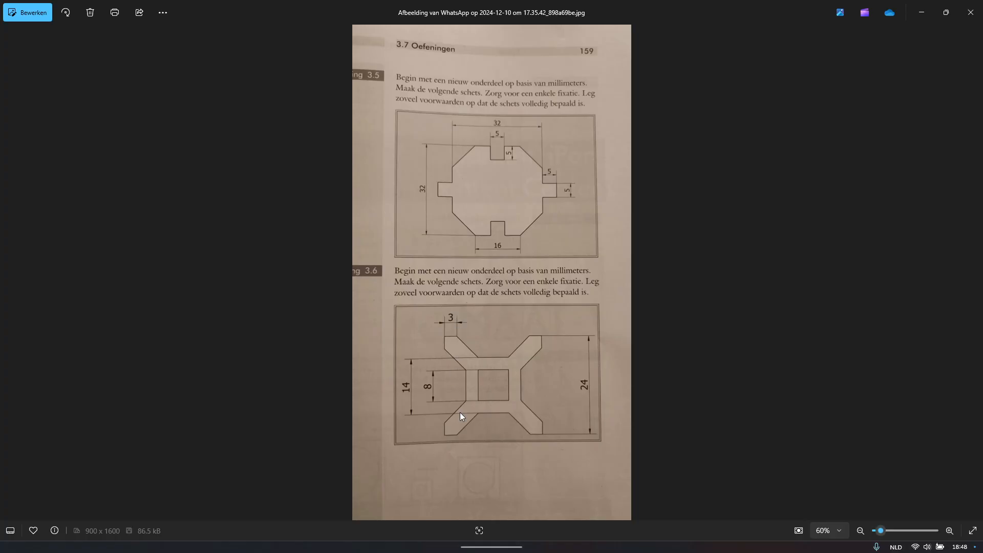
pyautogui.hotkey('alt', 'Tab')
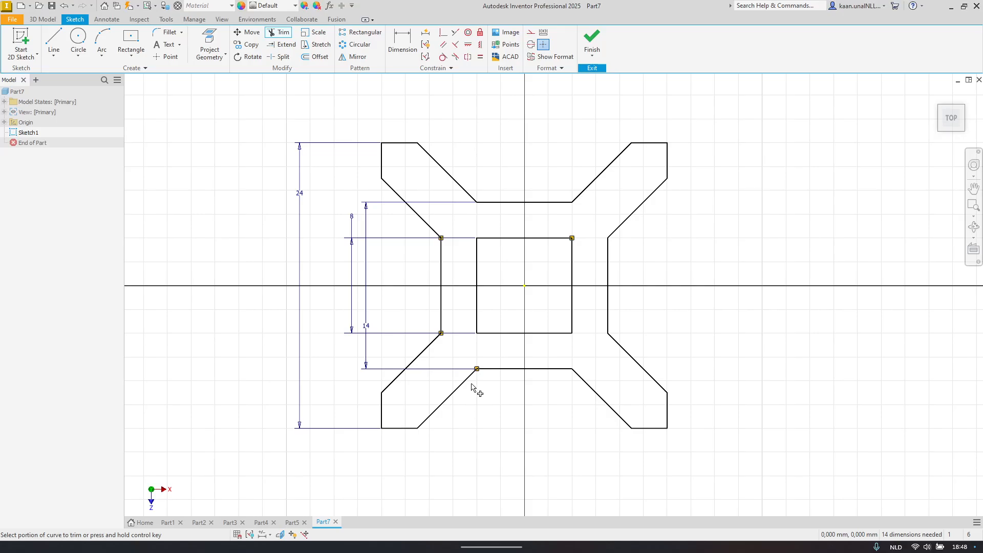
pyautogui.moveTo(411, 197); pyautogui.dragTo(428, 301, button='middle')
pyautogui.press('d')
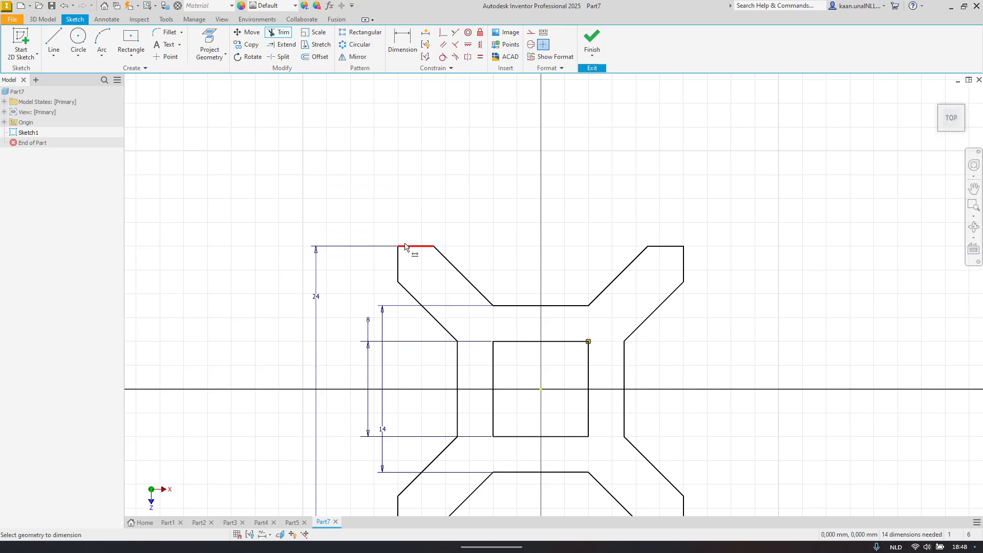
pyautogui.click(405, 246)
pyautogui.click(417, 203)
pyautogui.press('Return')
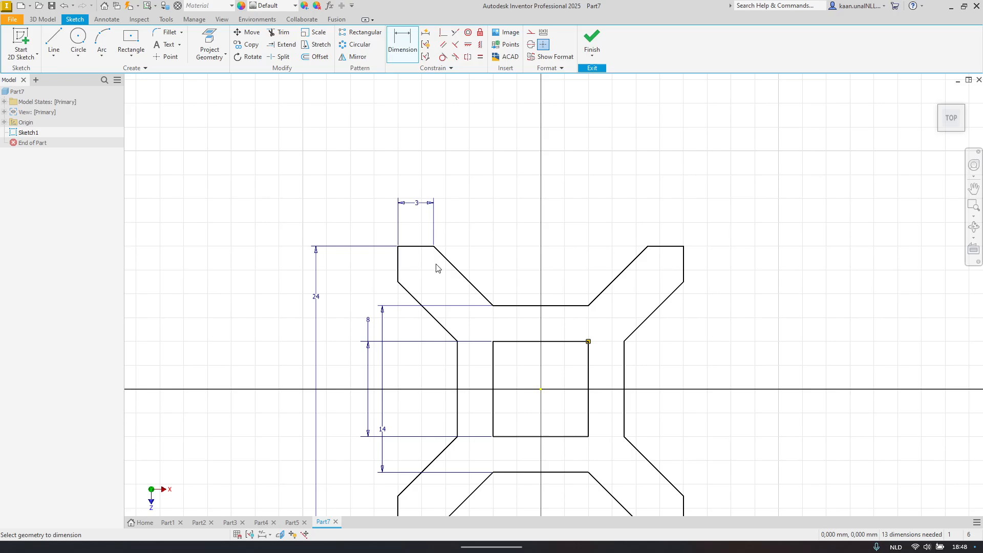
# Step: Apply Equal constraints between the two end edges of each arm and between the horizontal end edges of the two upper arms
pyautogui.moveTo(440, 264); pyautogui.dragTo(395, 187, button='middle')
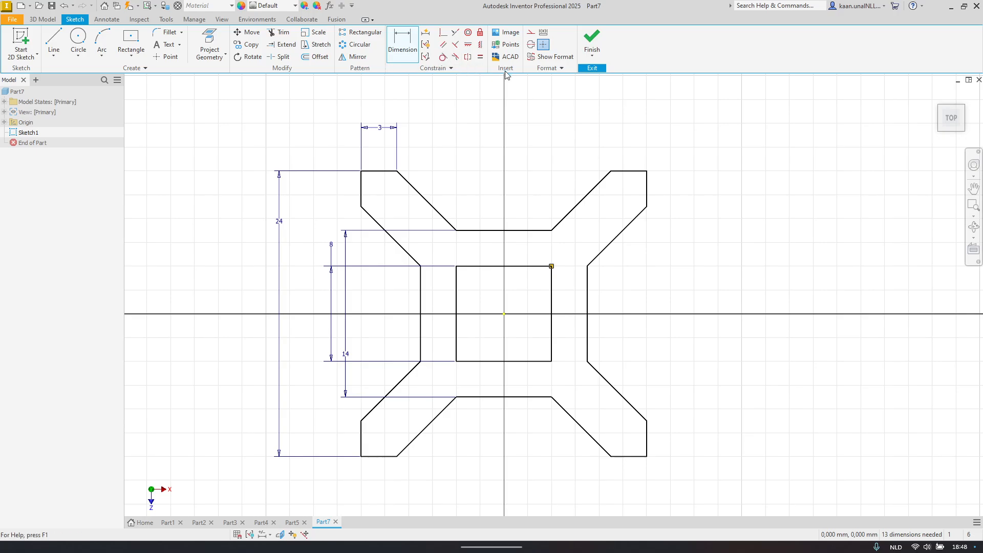
pyautogui.click(388, 172)
pyautogui.click(361, 191)
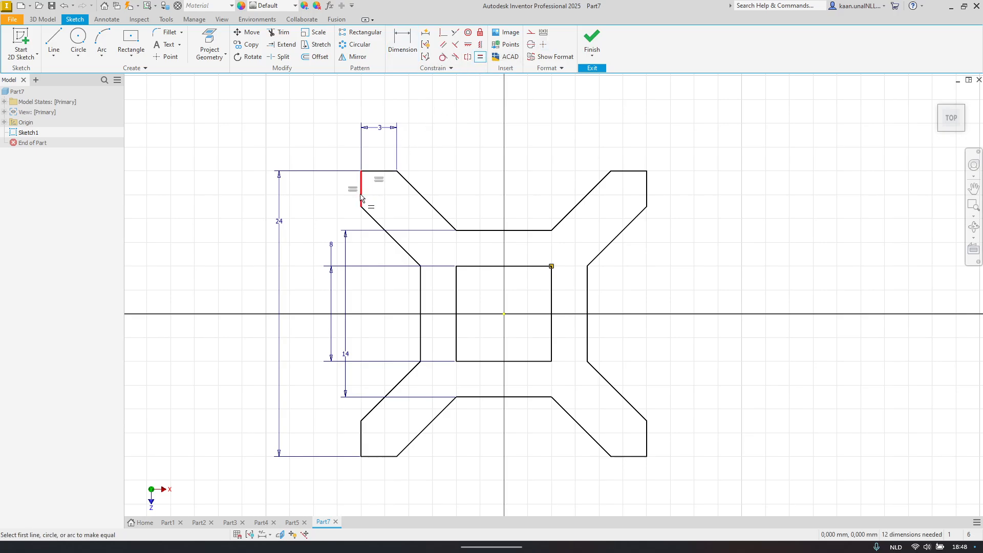
pyautogui.click(624, 171)
pyautogui.click(647, 190)
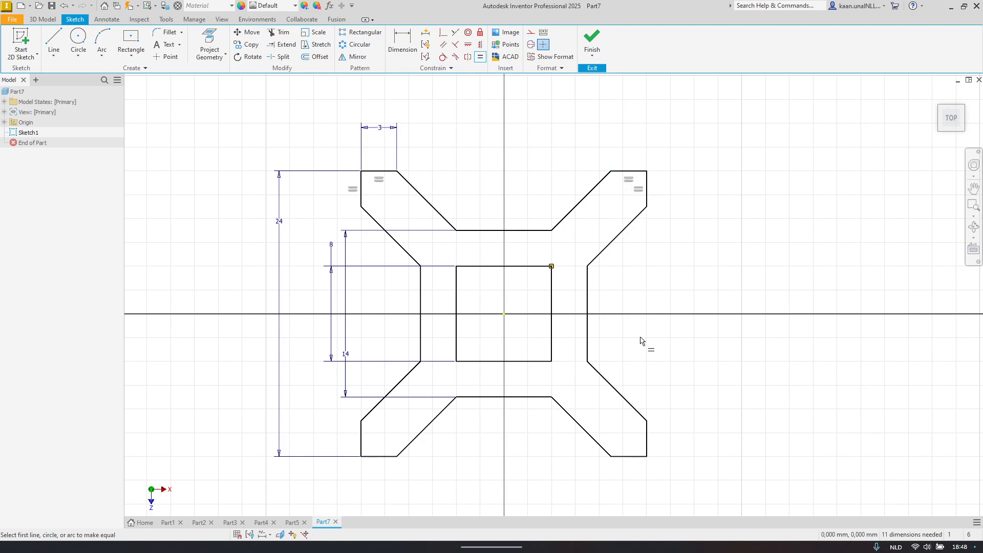
pyautogui.click(648, 442)
pyautogui.click(635, 456)
pyautogui.click(389, 457)
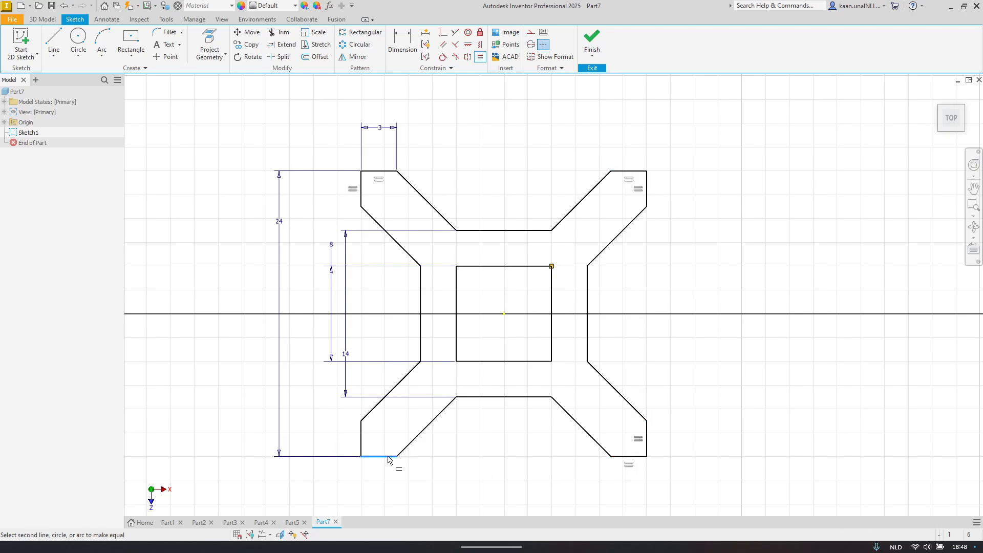
pyautogui.click(361, 433)
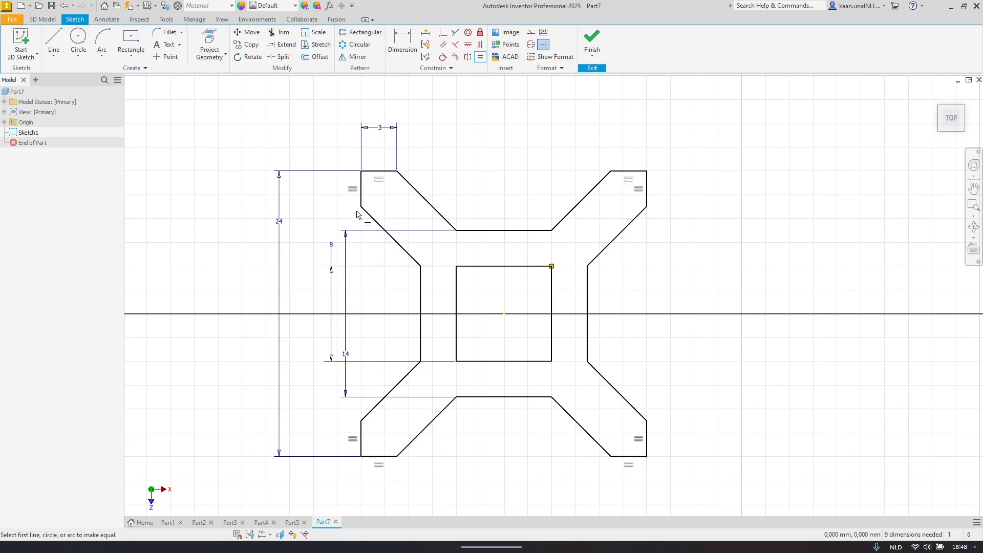
pyautogui.click(378, 171)
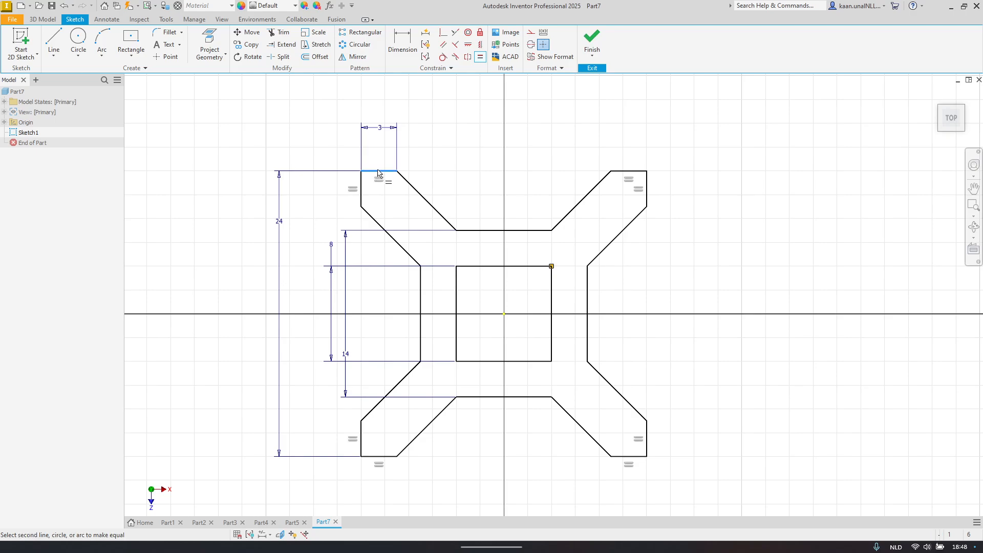
pyautogui.click(629, 173)
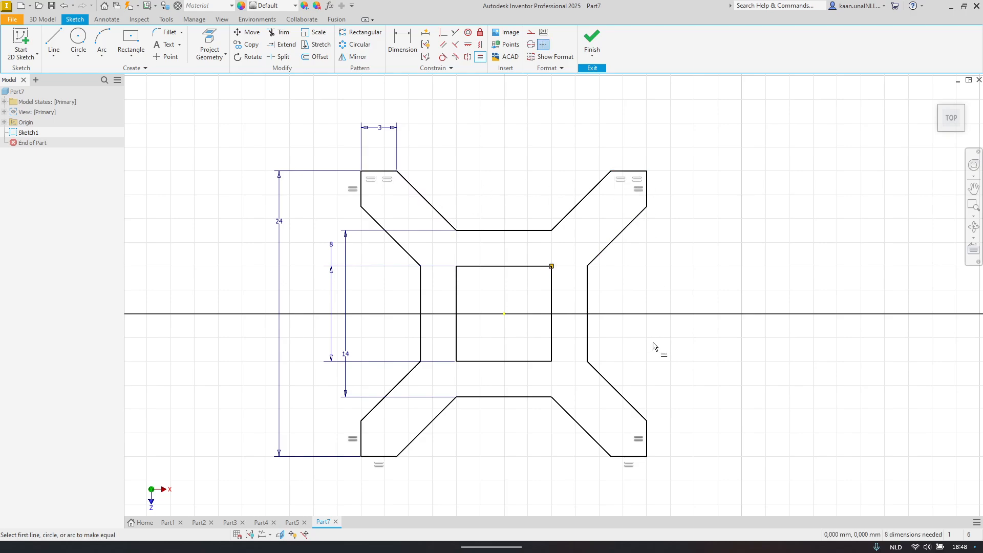
# Step: Try to make the upper-left arm's horizontal end edge equal to the vertical end edges of the lower-right and lower-left arms
pyautogui.click(647, 447)
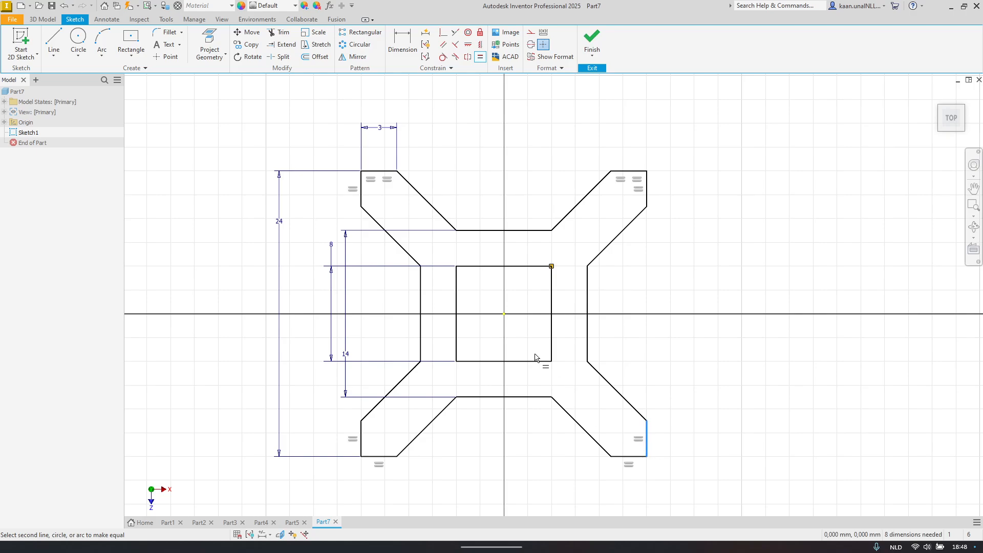
pyautogui.click(367, 172)
pyautogui.press('Escape')
pyautogui.press('Escape')
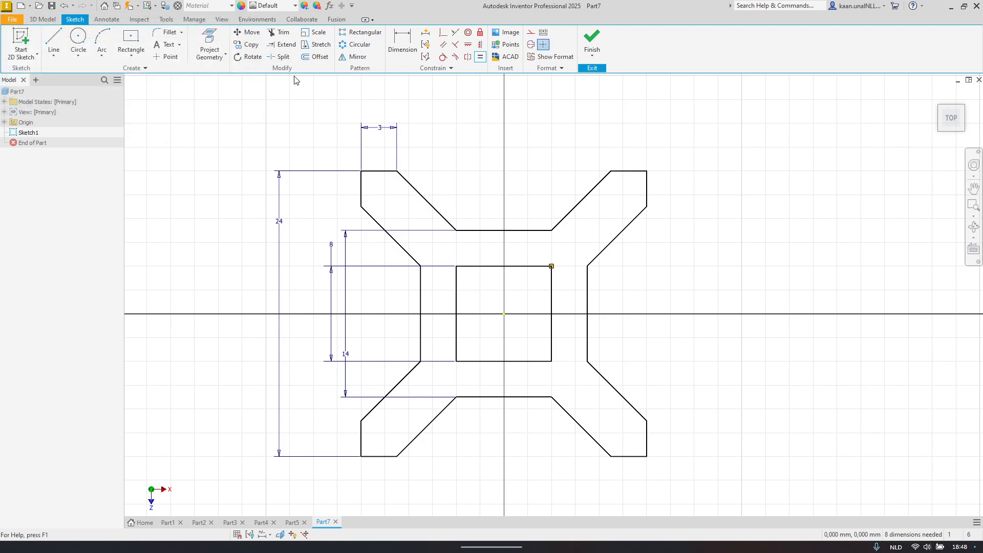
pyautogui.click(480, 57)
pyautogui.click(383, 171)
pyautogui.click(362, 442)
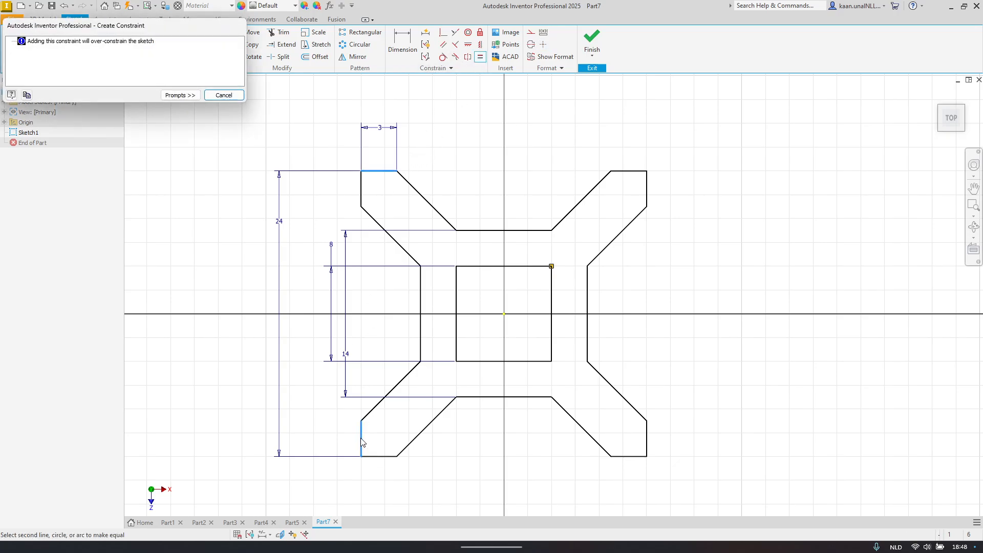
pyautogui.press('Escape')
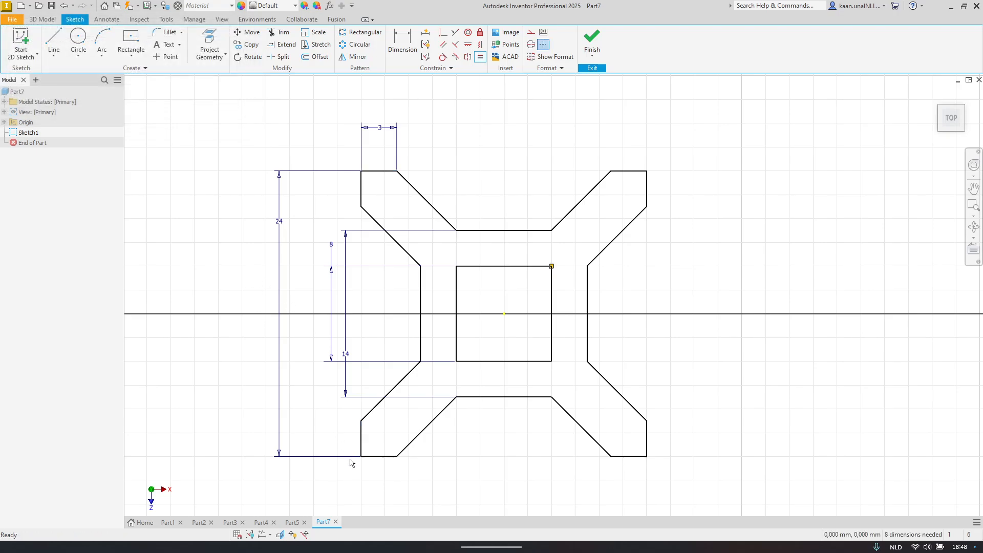
# Step: Test the sketch's remaining freedom by nudging the lower-left arm's end edge, the square's lower edge and the lower-right arm's outer diagonal
pyautogui.moveTo(382, 456)
pyautogui.mouseDown()
pyautogui.moveTo(385, 464)
pyautogui.moveTo(384, 446)
pyautogui.moveTo(384, 470)
pyautogui.moveTo(380, 444)
pyautogui.moveTo(382, 474)
pyautogui.moveTo(378, 424)
pyautogui.moveTo(379, 456)
pyautogui.mouseUp()
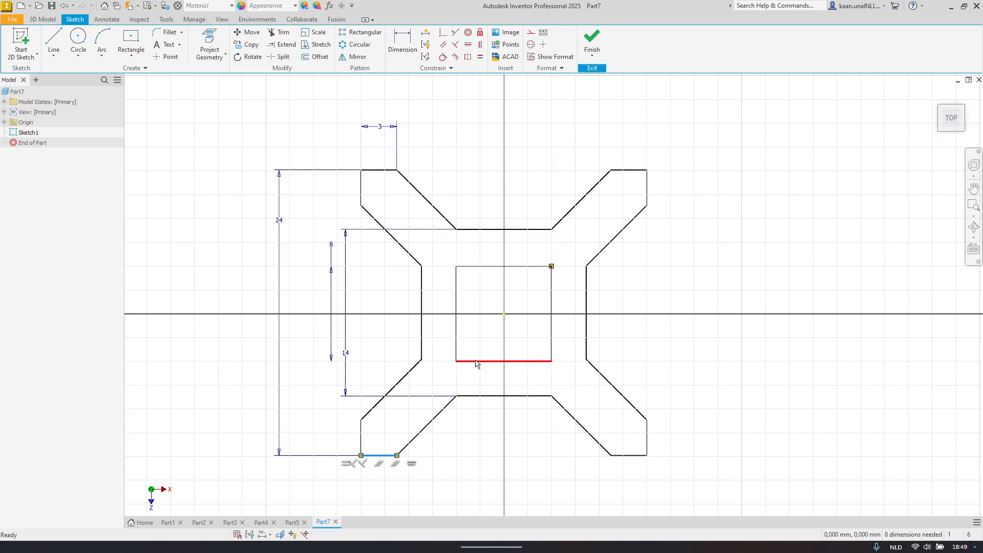
pyautogui.moveTo(469, 361)
pyautogui.mouseDown()
pyautogui.moveTo(474, 385)
pyautogui.moveTo(472, 345)
pyautogui.moveTo(472, 388)
pyautogui.moveTo(470, 369)
pyautogui.moveTo(482, 371)
pyautogui.mouseUp()
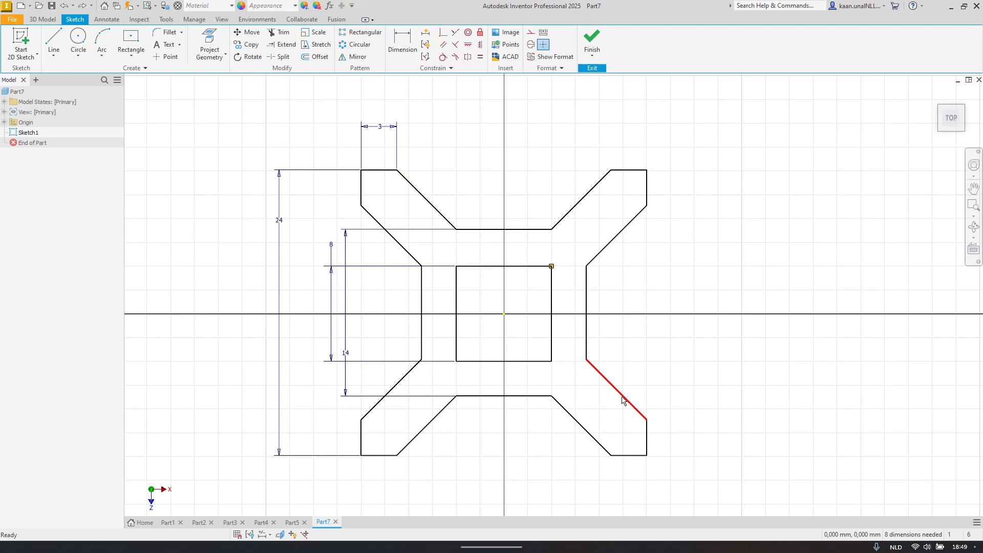
pyautogui.moveTo(621, 399)
pyautogui.mouseDown()
pyautogui.moveTo(597, 408)
pyautogui.moveTo(641, 390)
pyautogui.moveTo(603, 401)
pyautogui.moveTo(632, 389)
pyautogui.mouseUp()
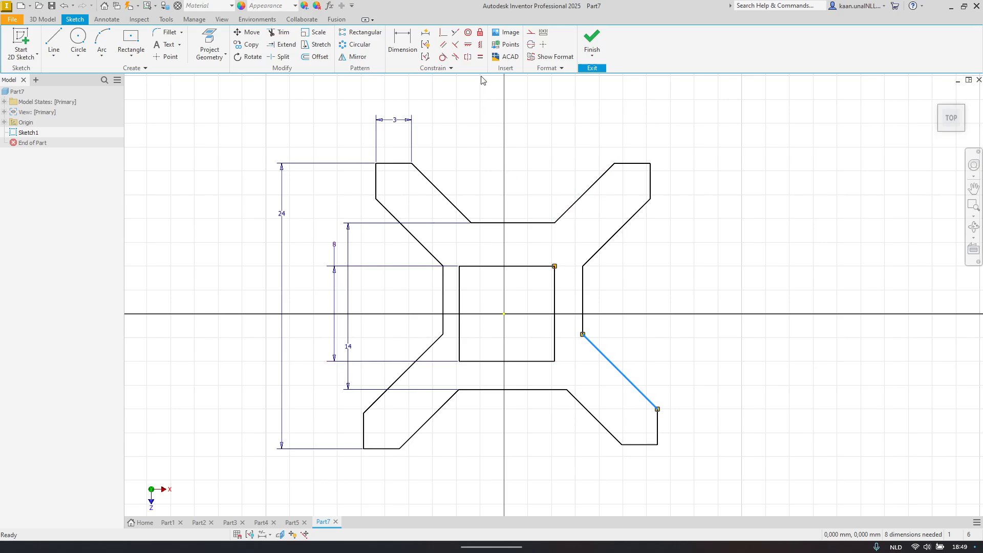
# Step: Make the left arms' outer diagonals equal to the inner diagonals of the arms opposite them: lower-left with upper-right, upper-left with lower-right
pyautogui.click(480, 56)
pyautogui.click(575, 203)
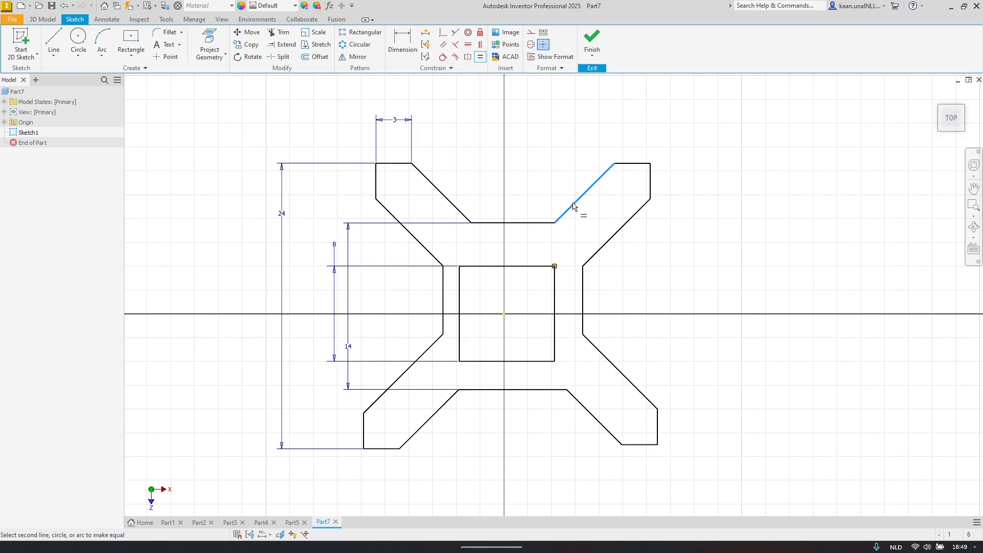
pyautogui.click(417, 368)
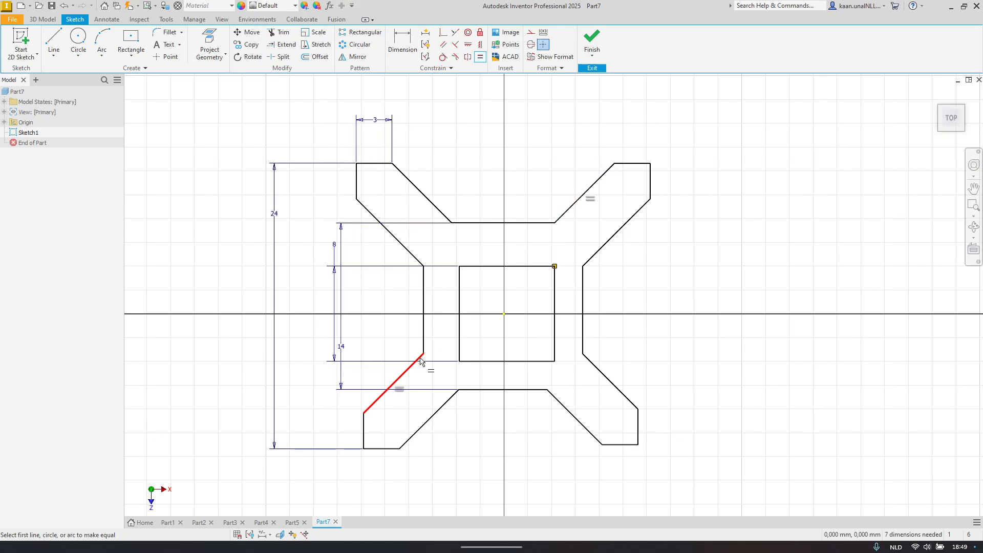
pyautogui.click(402, 245)
pyautogui.click(597, 435)
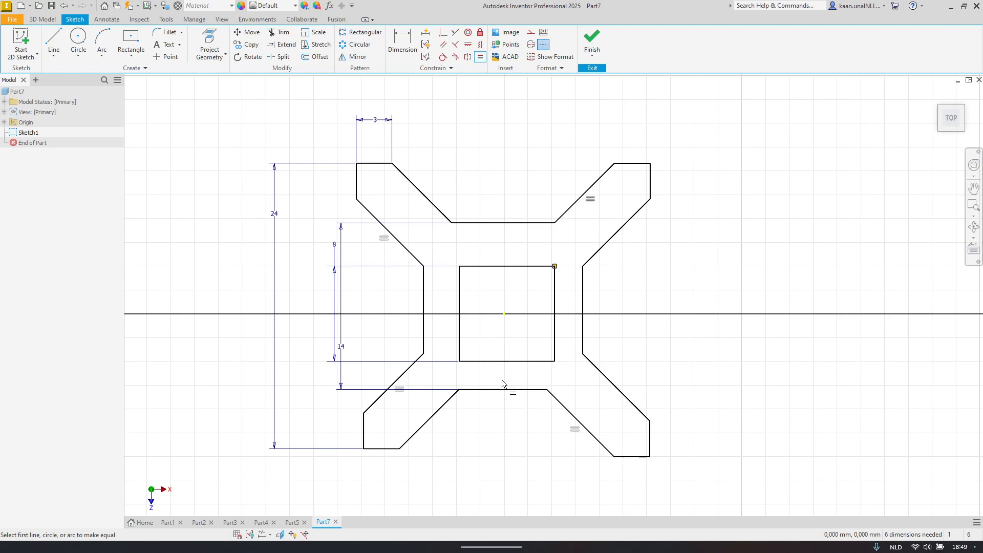
pyautogui.press('Escape')
# Step: Center the square on the origin by aligning its lower edge's midpoint vertically and its left edge's midpoint horizontally with the origin
pyautogui.moveTo(509, 388)
pyautogui.mouseDown()
pyautogui.moveTo(521, 412)
pyautogui.moveTo(502, 366)
pyautogui.moveTo(501, 400)
pyautogui.mouseUp()
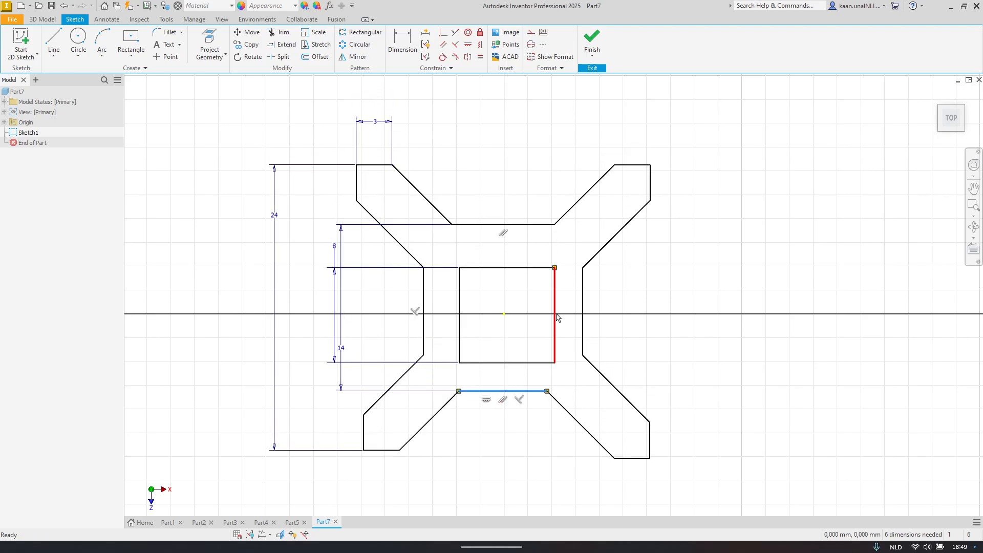
pyautogui.moveTo(556, 318)
pyautogui.mouseDown()
pyautogui.moveTo(570, 334)
pyautogui.moveTo(547, 328)
pyautogui.mouseUp()
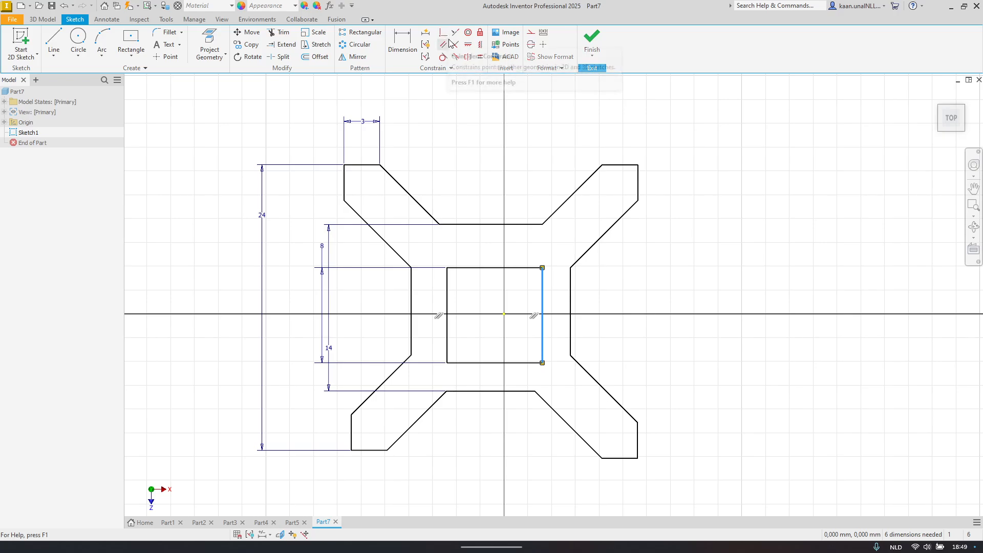
pyautogui.click(481, 44)
pyautogui.press('Escape')
pyautogui.click(480, 45)
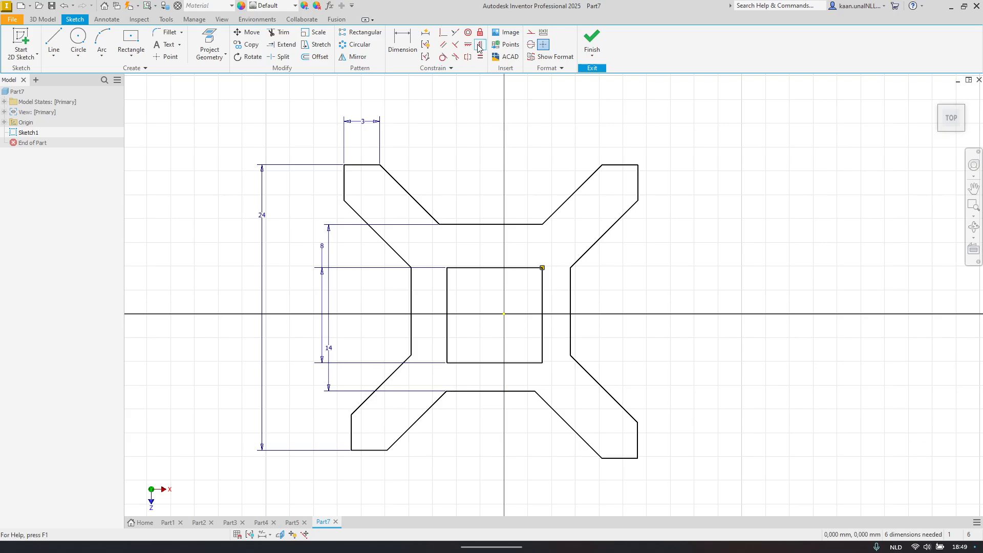
pyautogui.click(495, 363)
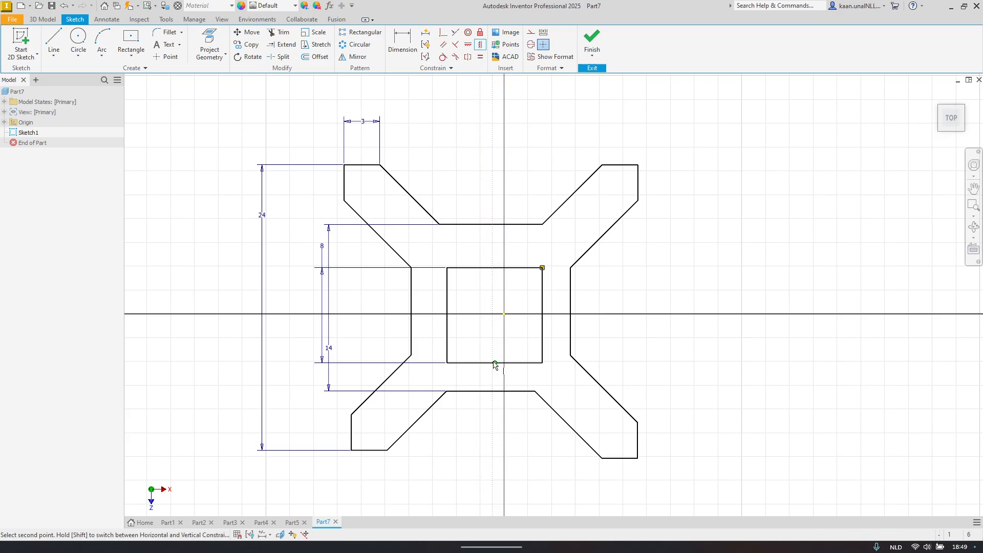
pyautogui.click(506, 315)
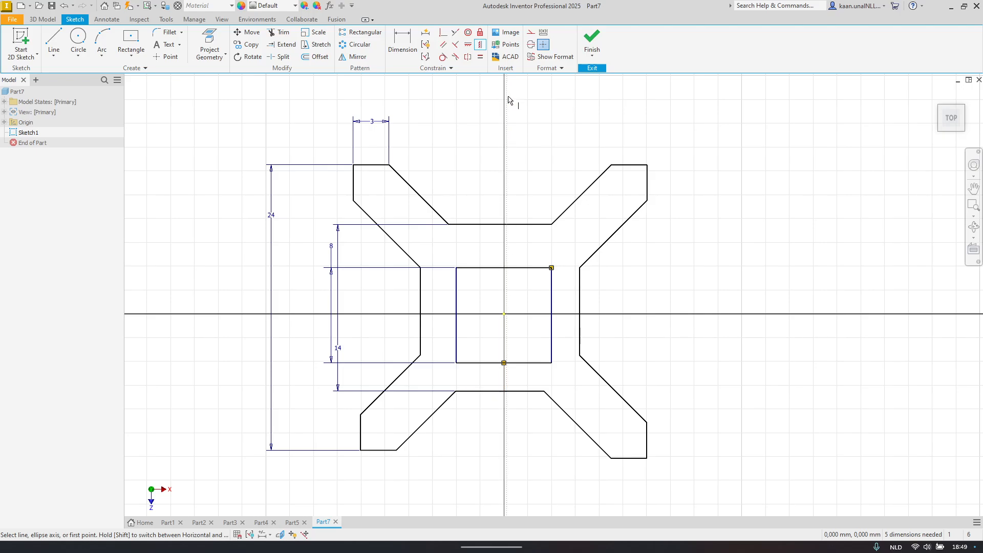
pyautogui.click(468, 45)
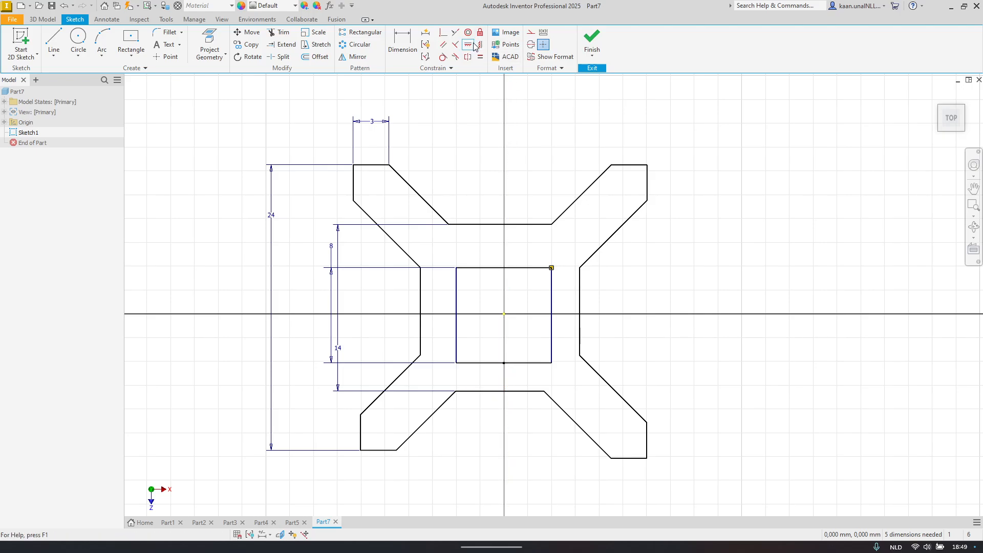
pyautogui.click(460, 316)
pyautogui.click(502, 317)
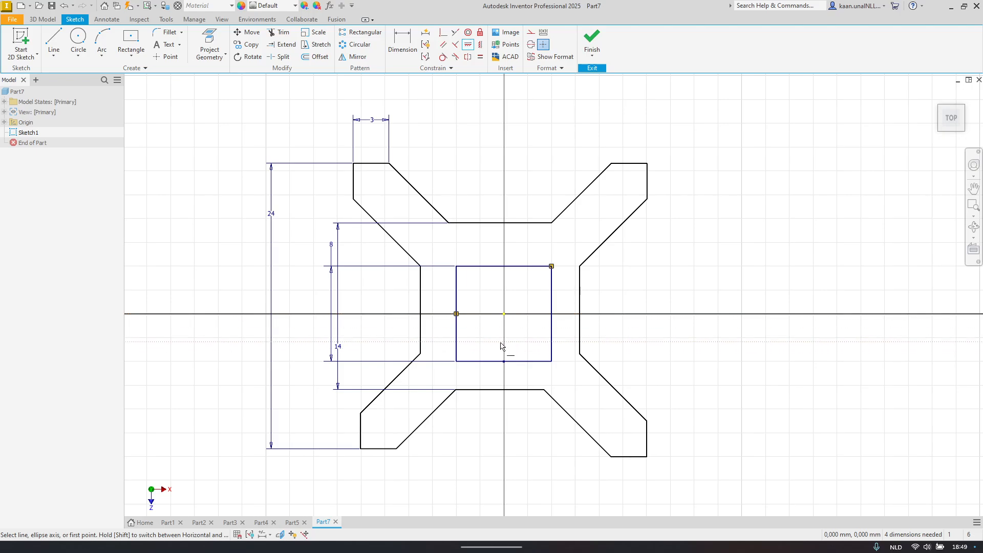
pyautogui.press('Escape')
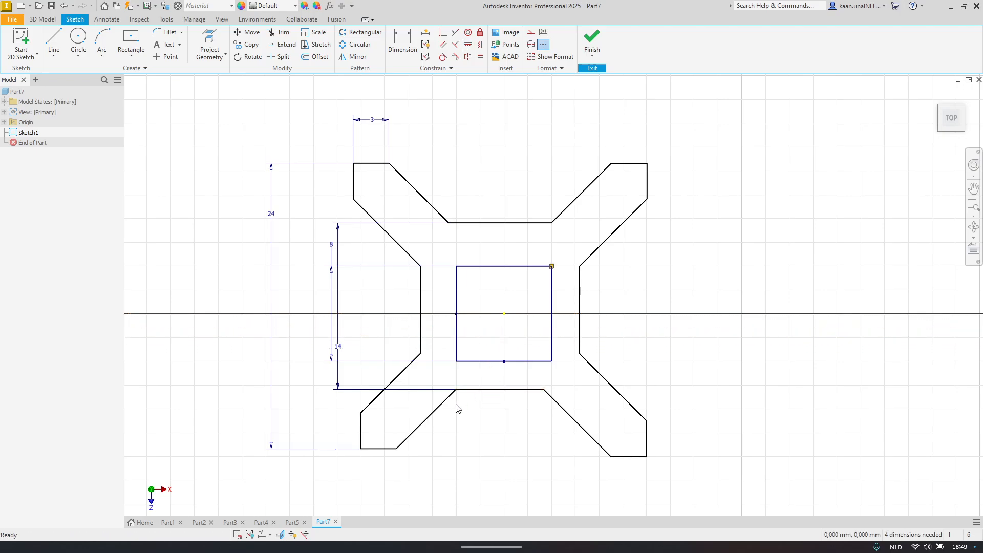
# Step: Align the midpoint of the square's left edge horizontally with the origin
pyautogui.click(460, 317)
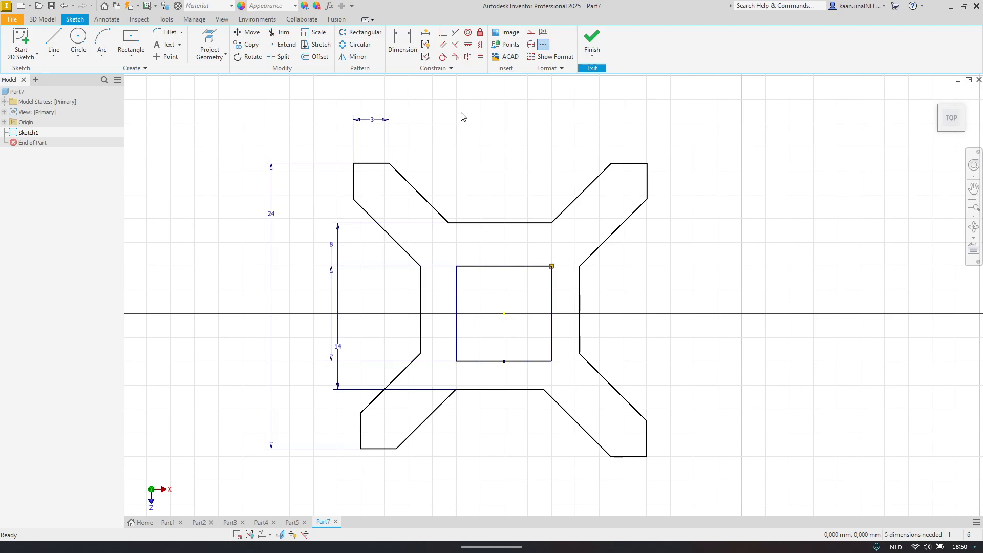
pyautogui.click(467, 45)
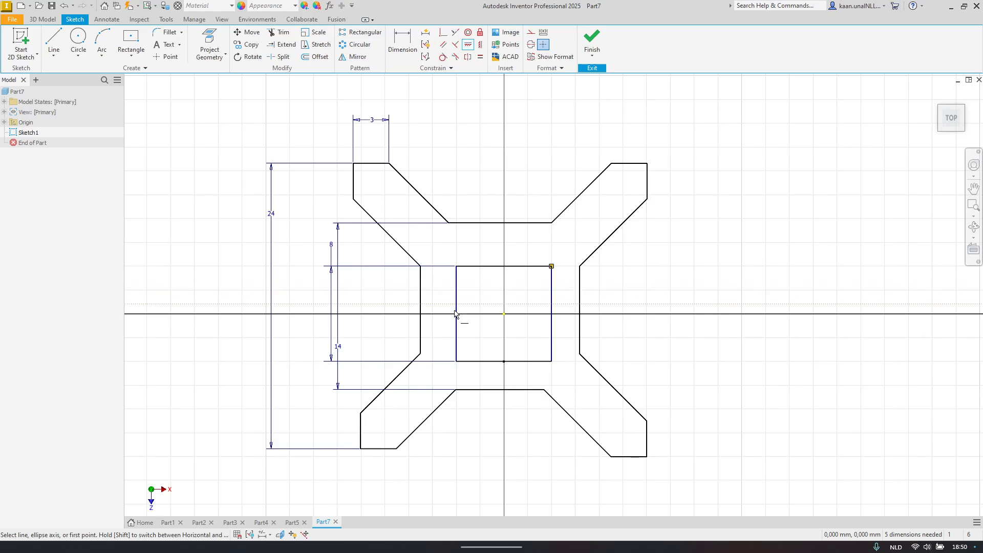
pyautogui.click(456, 313)
pyautogui.click(504, 314)
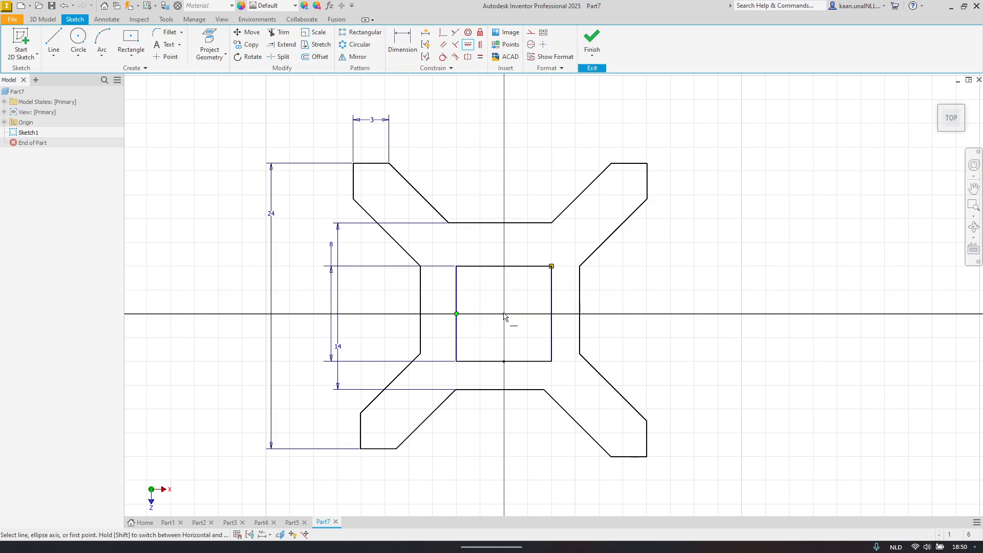
pyautogui.press('Escape')
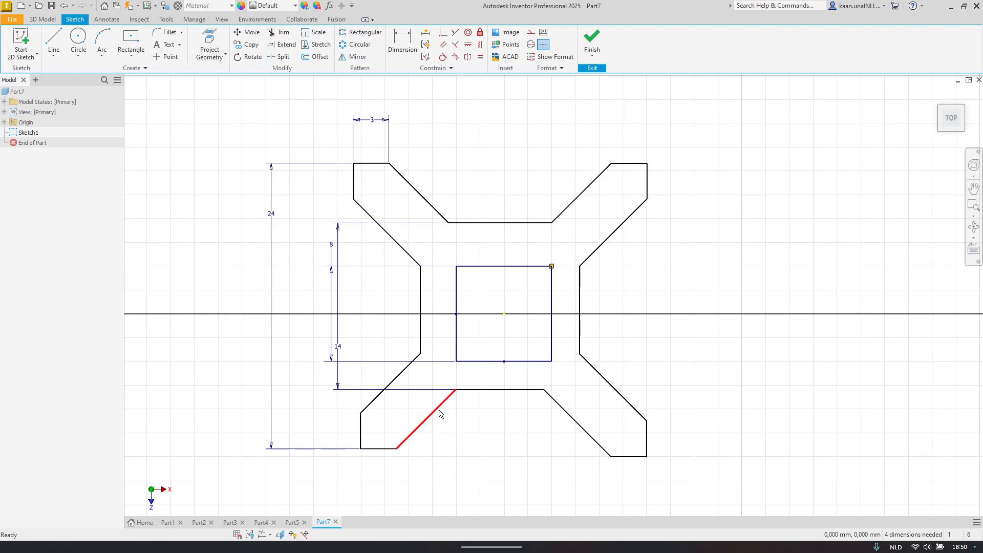
# Step: Make the upper-right arm's outer diagonal equal in length to the upper-left arm's inner diagonal
pyautogui.moveTo(441, 408)
pyautogui.mouseDown()
pyautogui.moveTo(468, 409)
pyautogui.moveTo(441, 404)
pyautogui.moveTo(456, 411)
pyautogui.mouseUp()
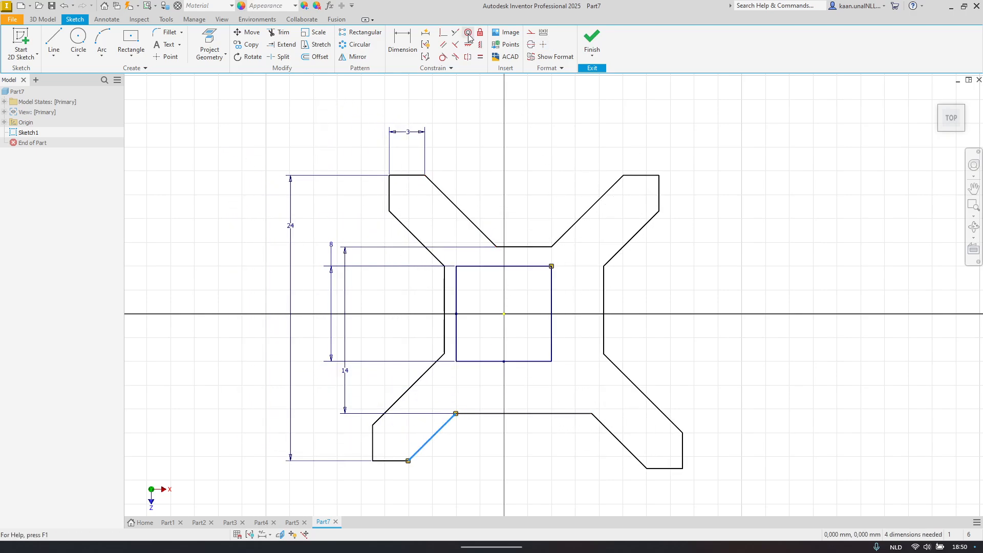
pyautogui.click(481, 56)
pyautogui.click(627, 246)
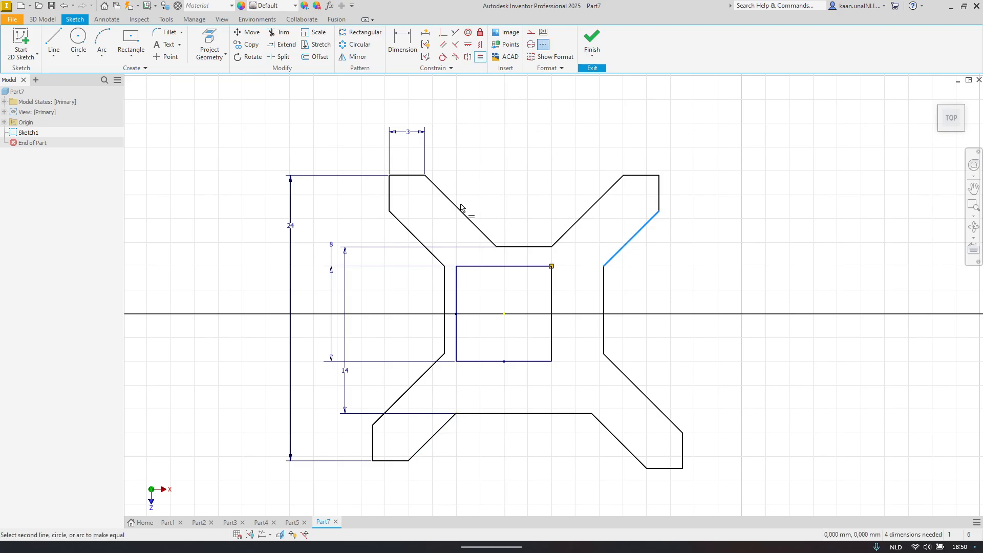
pyautogui.click(464, 214)
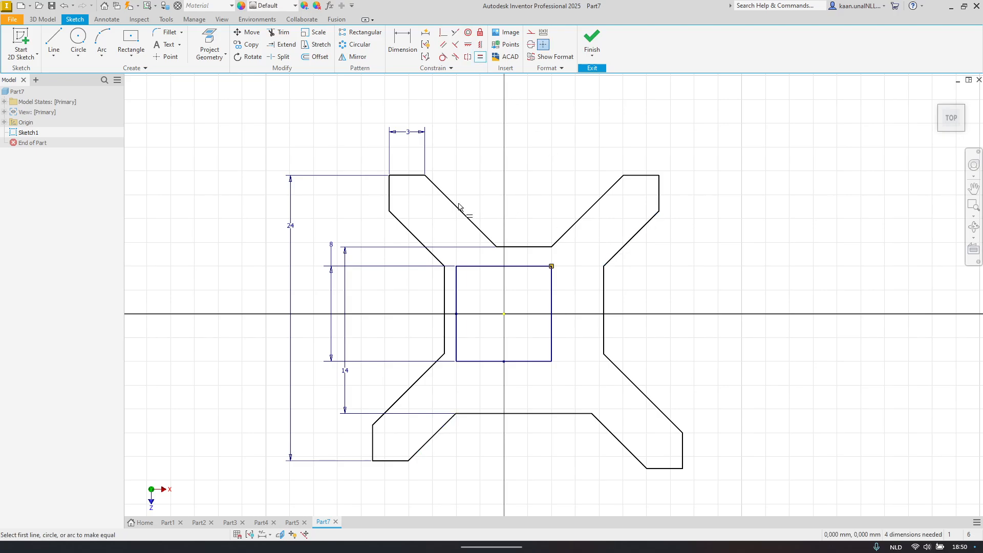
pyautogui.click(615, 254)
pyautogui.click(467, 219)
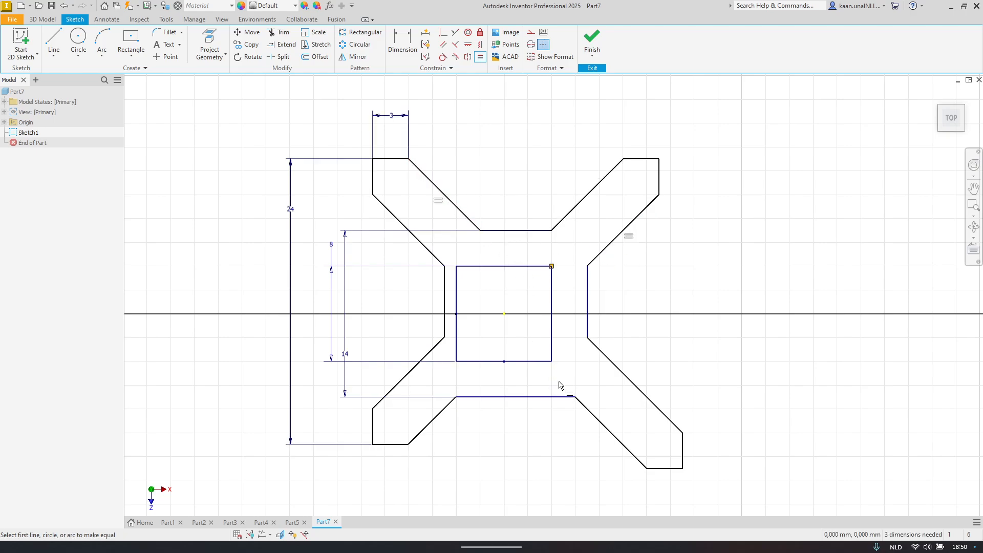
# Step: Try to make the lower-right arm's inner diagonal equal to the upper-left arm's outer diagonal
pyautogui.click(602, 423)
pyautogui.click(407, 232)
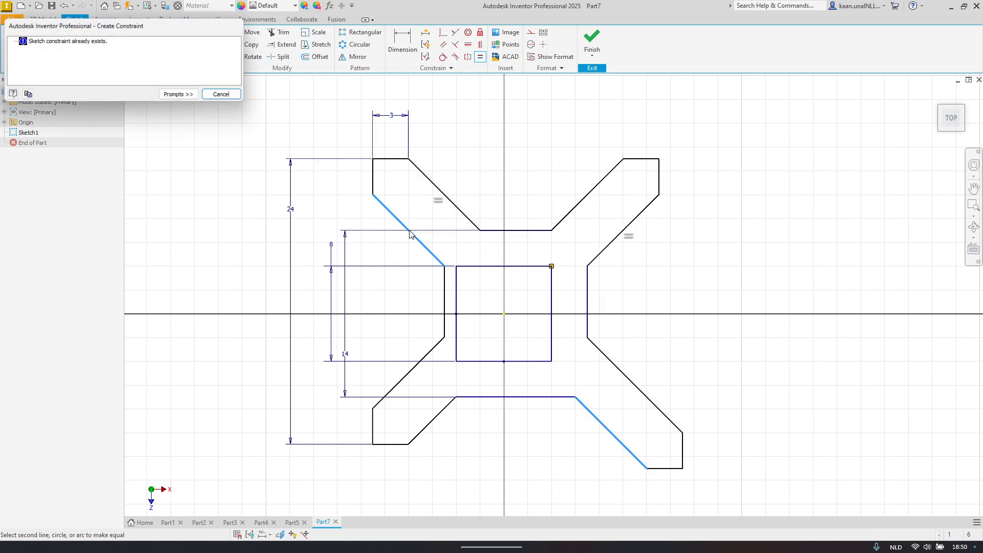
pyautogui.press('Escape')
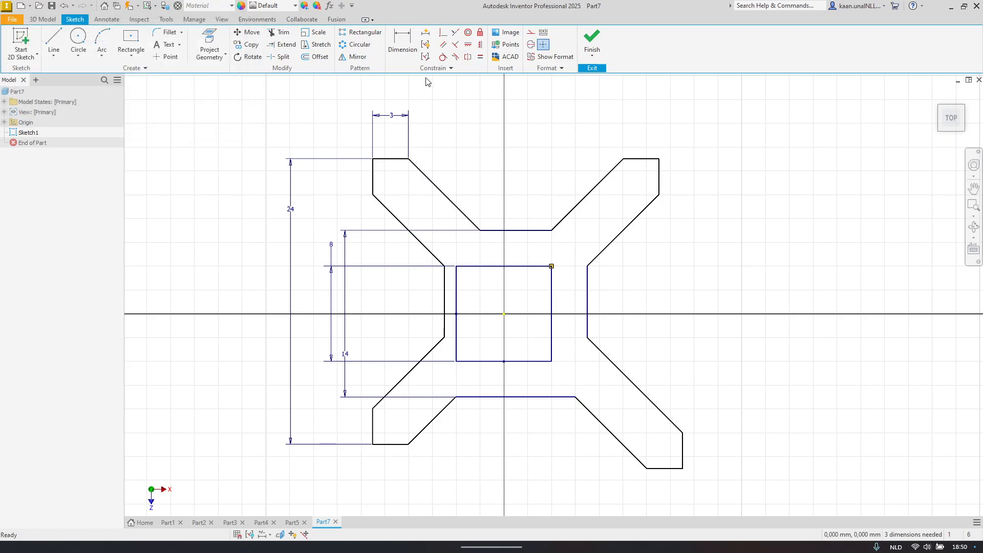
# Step: Make the inner diagonals of the lower-left and lower-right arms equal in length
pyautogui.click(481, 56)
pyautogui.click(439, 418)
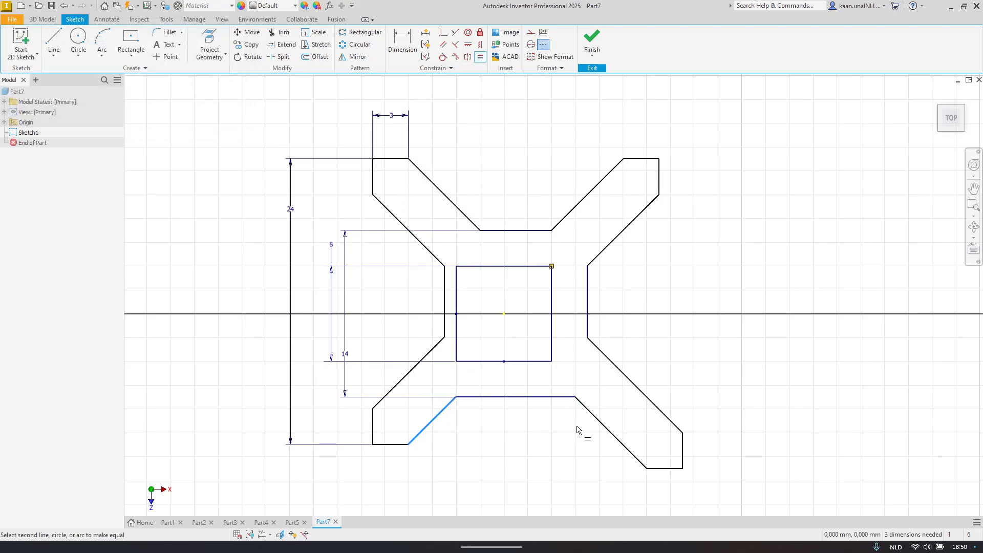
pyautogui.click(604, 426)
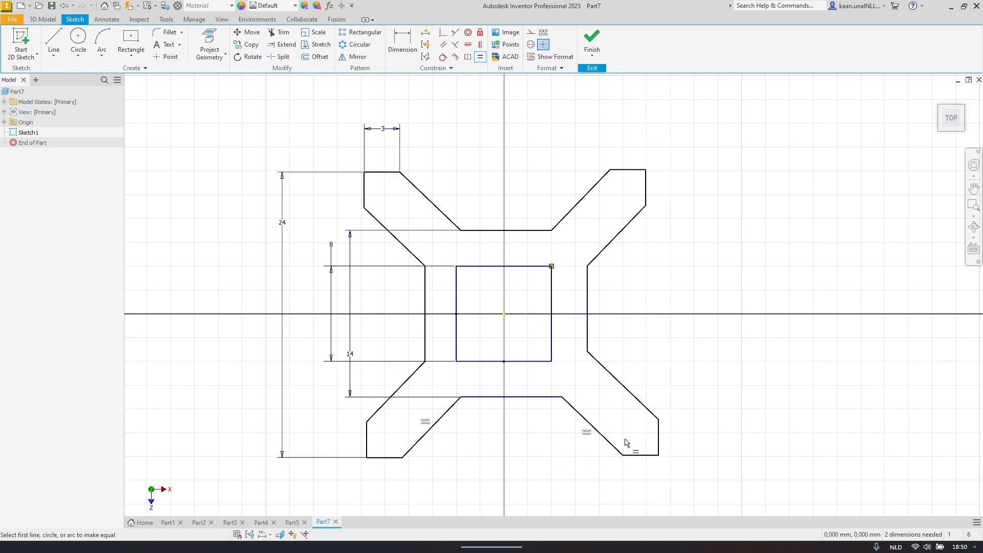
pyautogui.press('Escape')
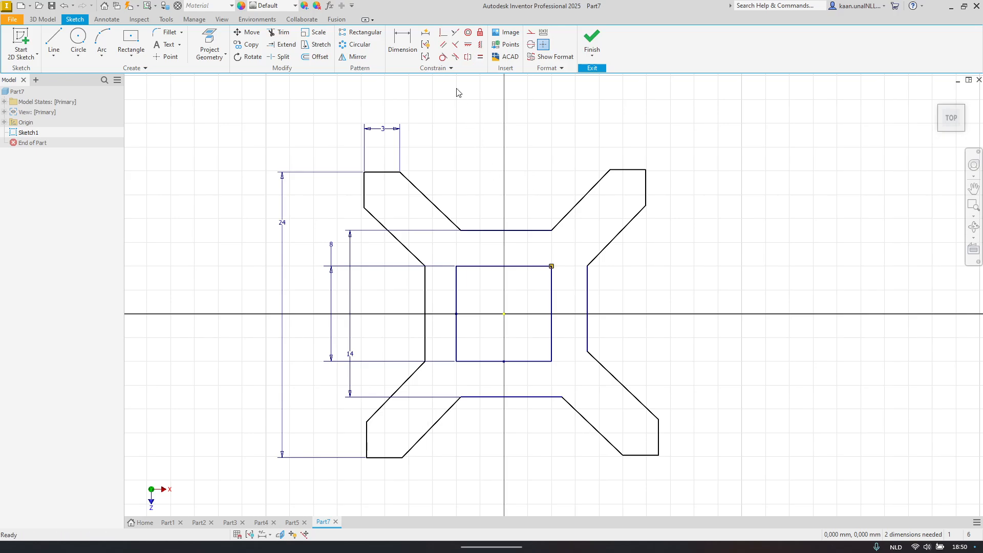
# Step: Try to make the vertical end edges of the lower-right and upper-right arms collinear, and undo the constraint
pyautogui.click(456, 33)
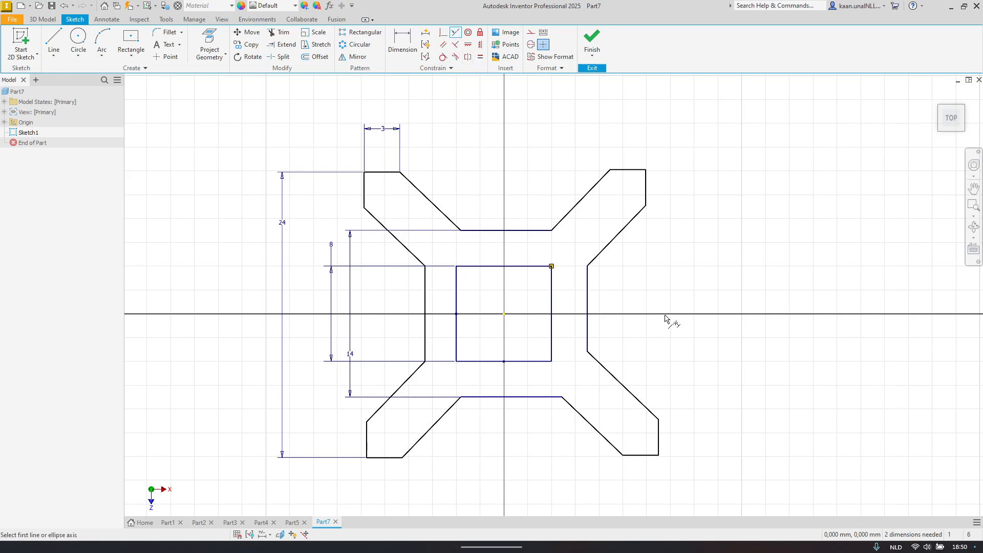
pyautogui.click(658, 438)
pyautogui.click(646, 197)
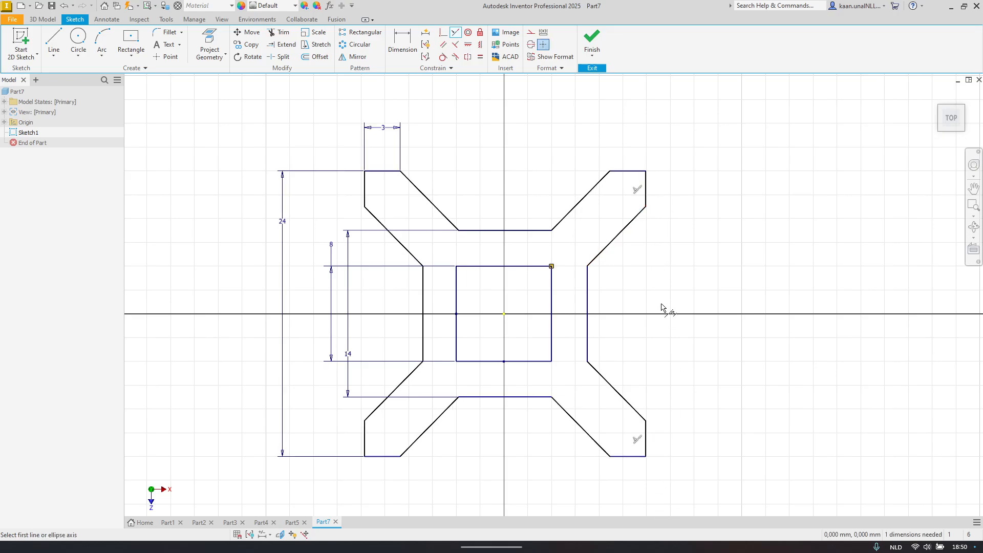
pyautogui.hotkey('ctrl', 'z')
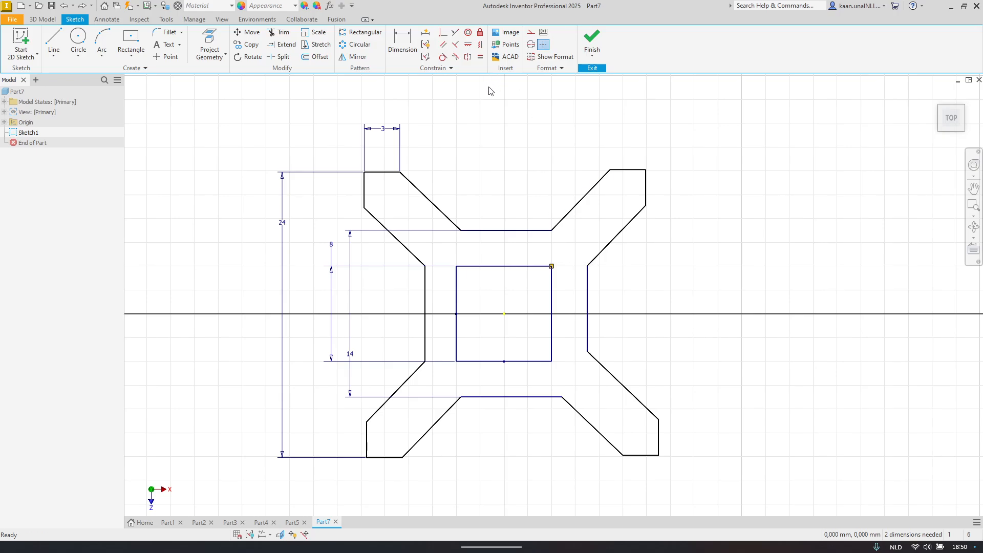
# Step: Vertically align the corners where the two right arms' vertical end edges meet their outer diagonals
pyautogui.click(480, 45)
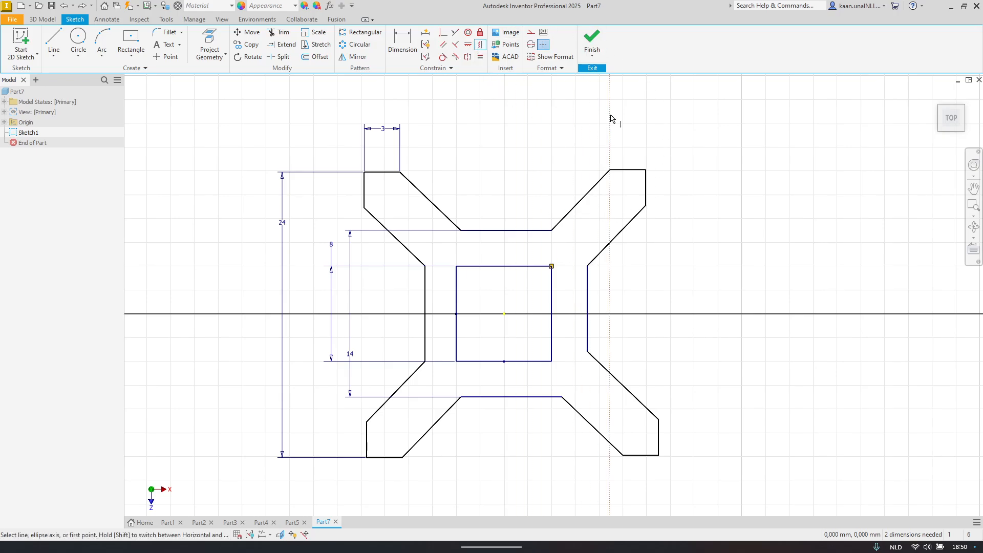
pyautogui.click(647, 205)
pyautogui.click(658, 421)
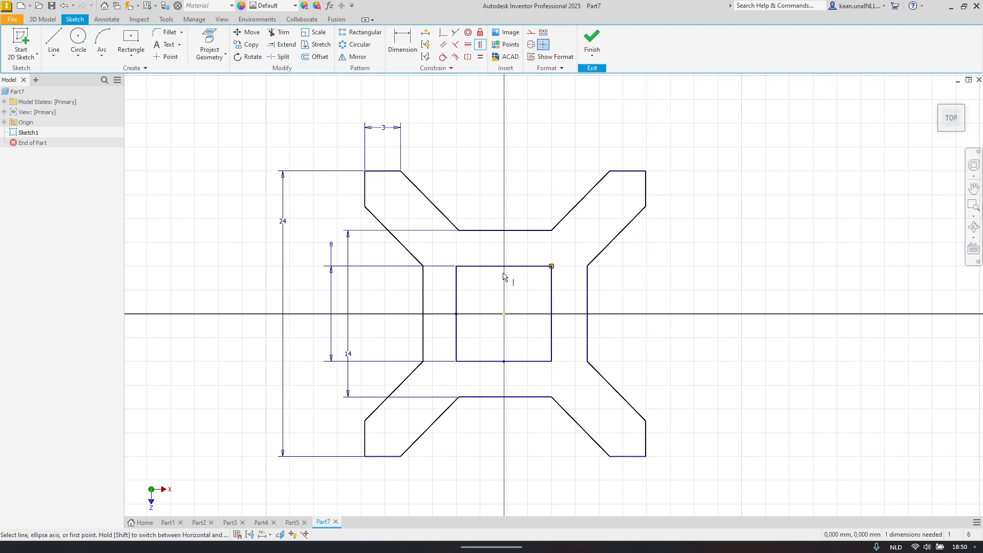
# Step: Horizontally align the inner end corners of the two upper arms, and likewise those of the two lower arms
pyautogui.press('shift')
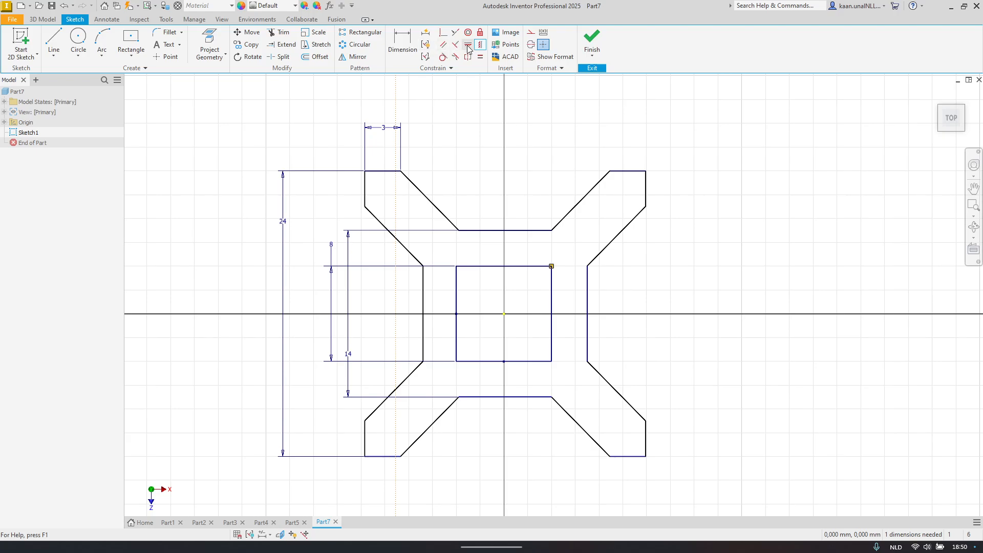
pyautogui.click(401, 172)
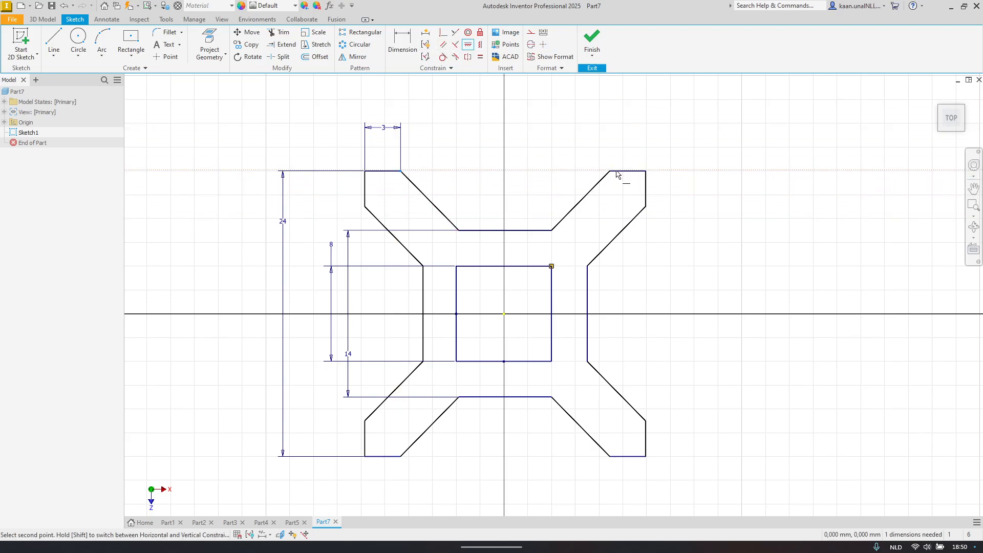
pyautogui.click(616, 175)
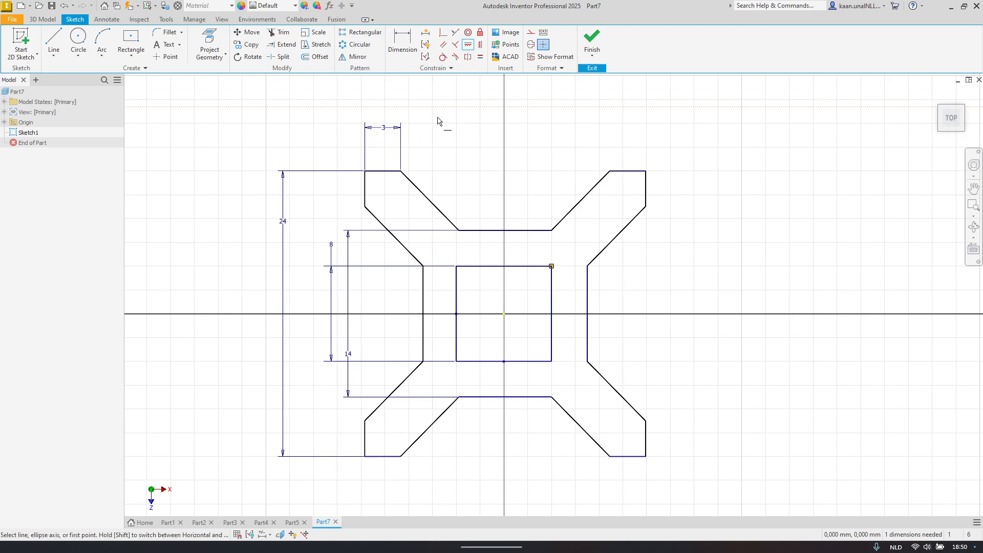
pyautogui.click(403, 459)
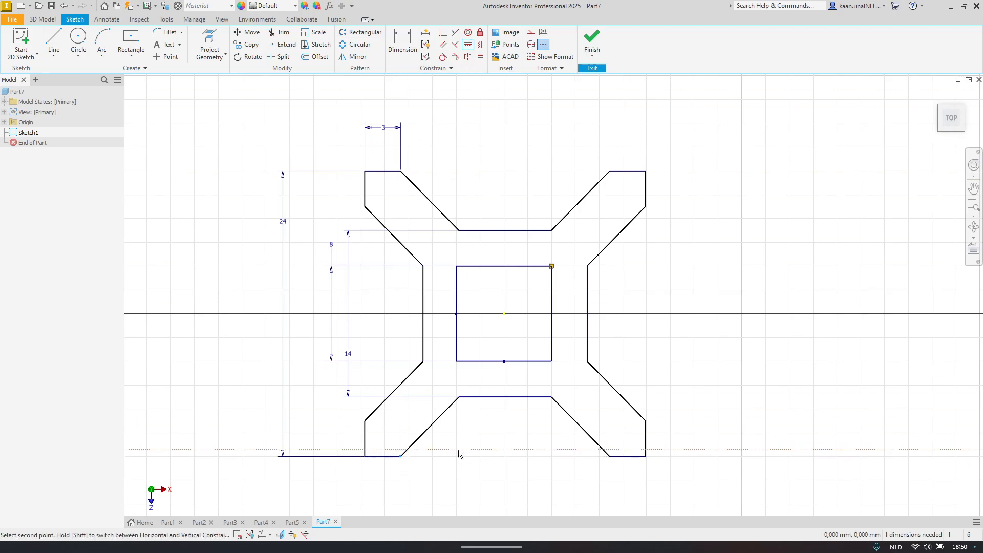
pyautogui.click(610, 457)
# Step: Vertically align the corners where the two left arms' vertical end edges meet their outer diagonals
pyautogui.click(481, 44)
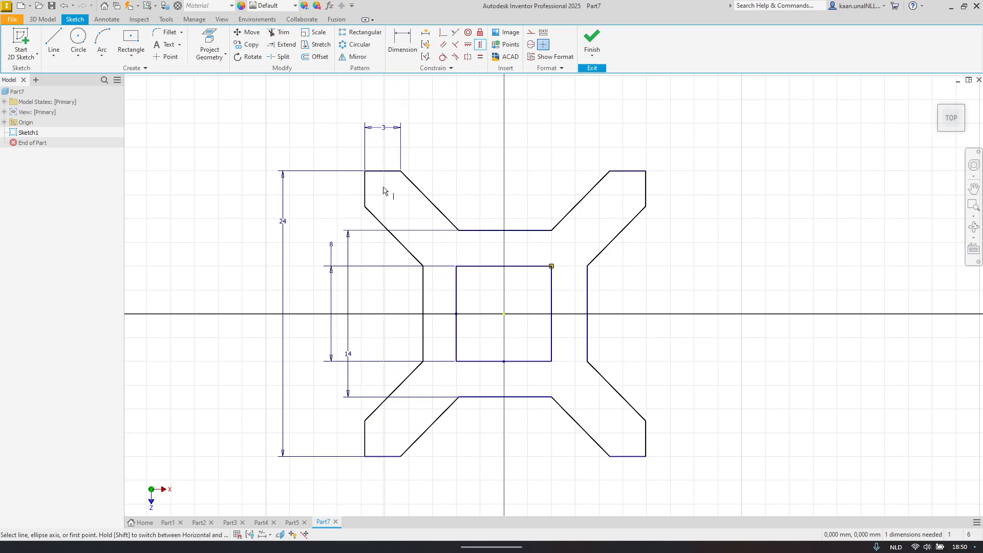
pyautogui.click(365, 206)
pyautogui.click(365, 421)
pyautogui.press('Escape')
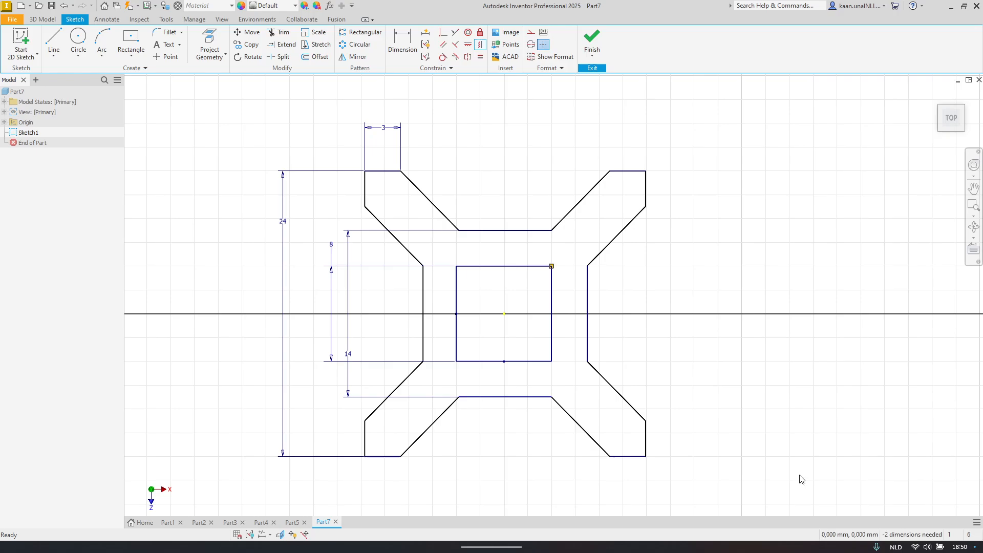
# Step: Test the sketch's remaining freedom by pulling on the square's edges, the lower arms' inner diagonals and the lower-right arm's end corner
pyautogui.moveTo(916, 544)
pyautogui.moveTo(552, 315); pyautogui.dragTo(616, 351)
pyautogui.moveTo(568, 414); pyautogui.dragTo(545, 444)
pyautogui.moveTo(444, 414); pyautogui.dragTo(451, 432)
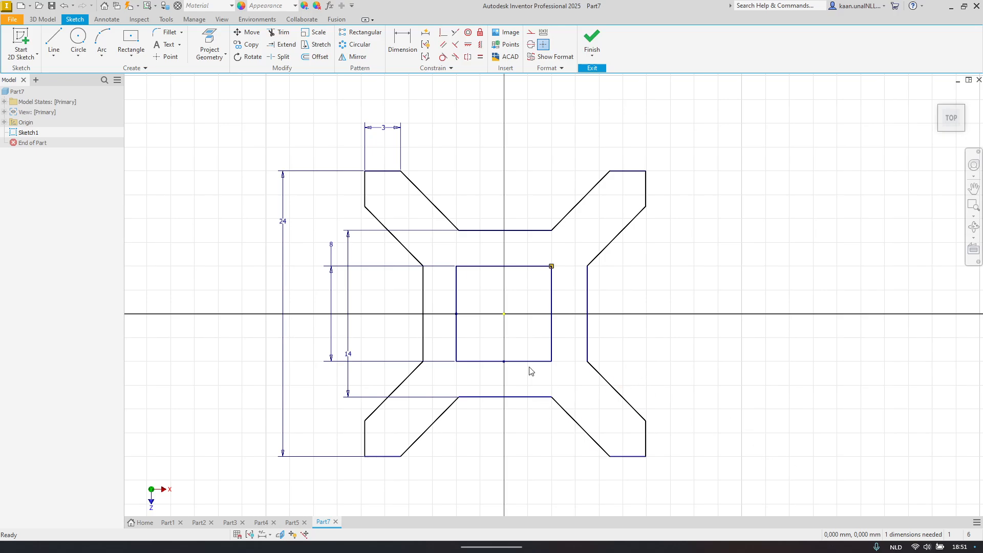
pyautogui.moveTo(528, 362); pyautogui.dragTo(521, 404)
pyautogui.moveTo(646, 457); pyautogui.dragTo(626, 466)
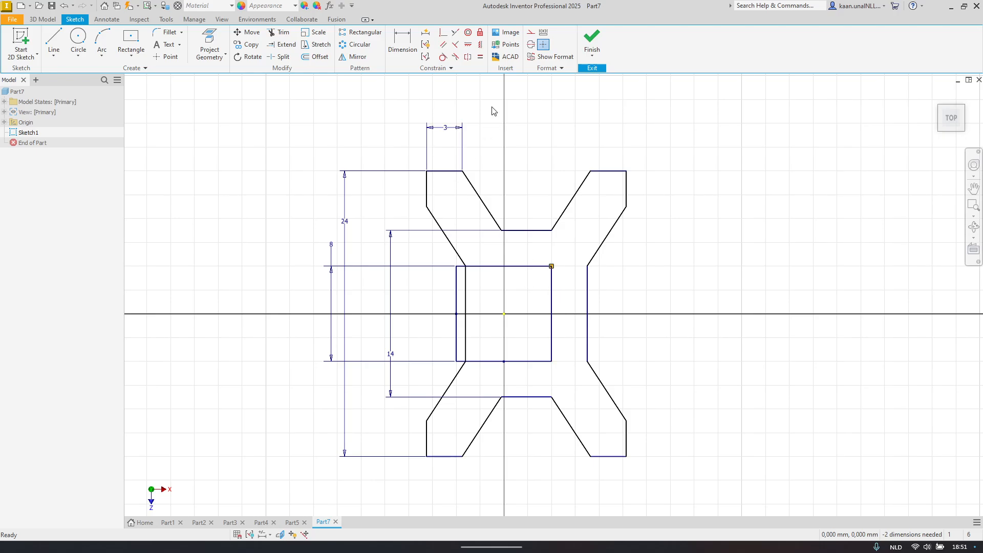
# Step: Make the horizontal edge between the upper arms equal to the vertical edge between the right arms
pyautogui.click(480, 57)
pyautogui.click(528, 230)
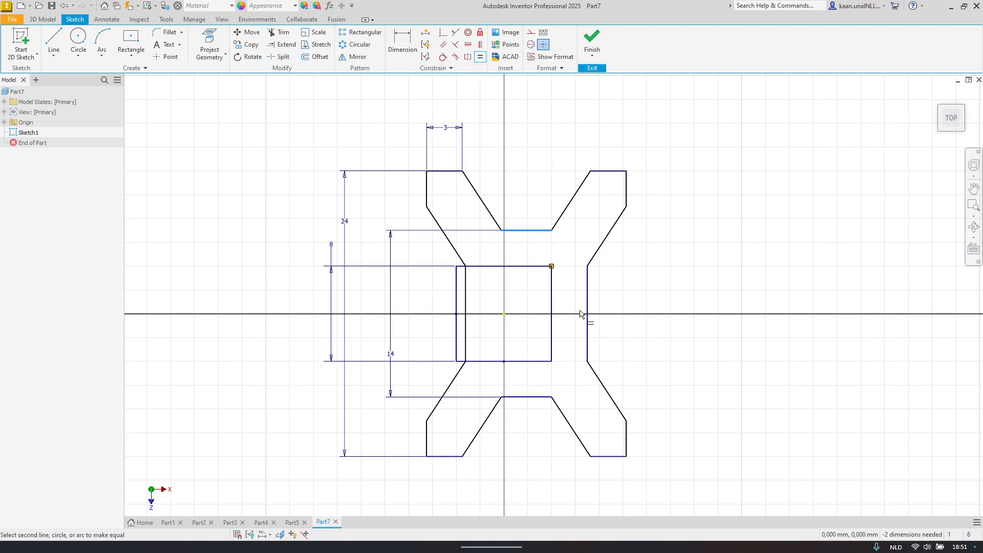
pyautogui.click(587, 314)
pyautogui.press('Escape')
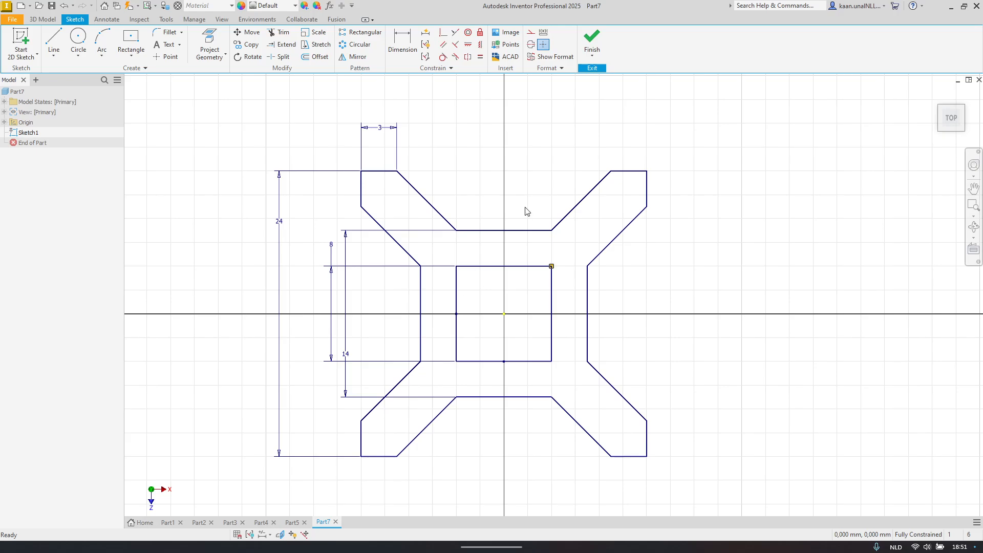
# Step: Show all of the sketch's constraints to review them, and hide them again
pyautogui.click(251, 535)
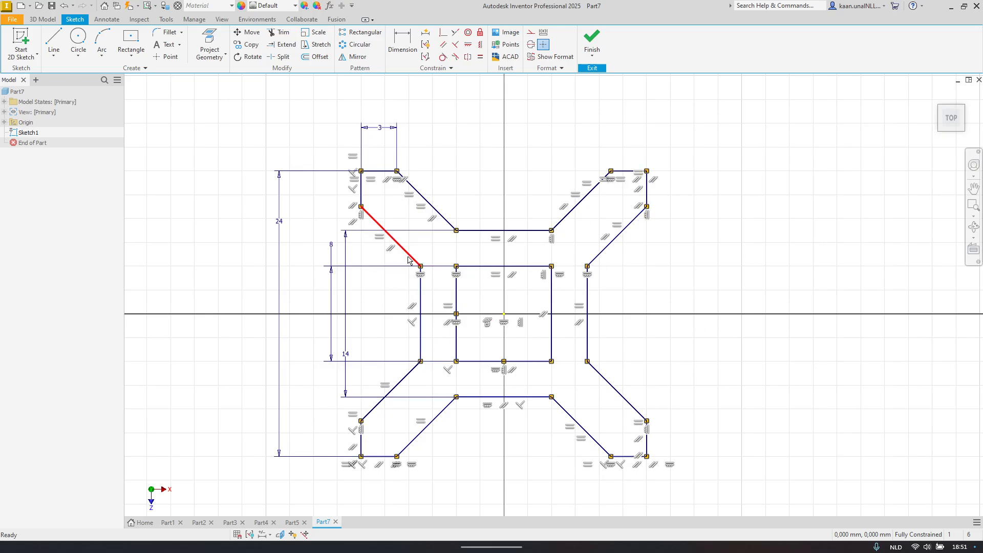
pyautogui.click(251, 536)
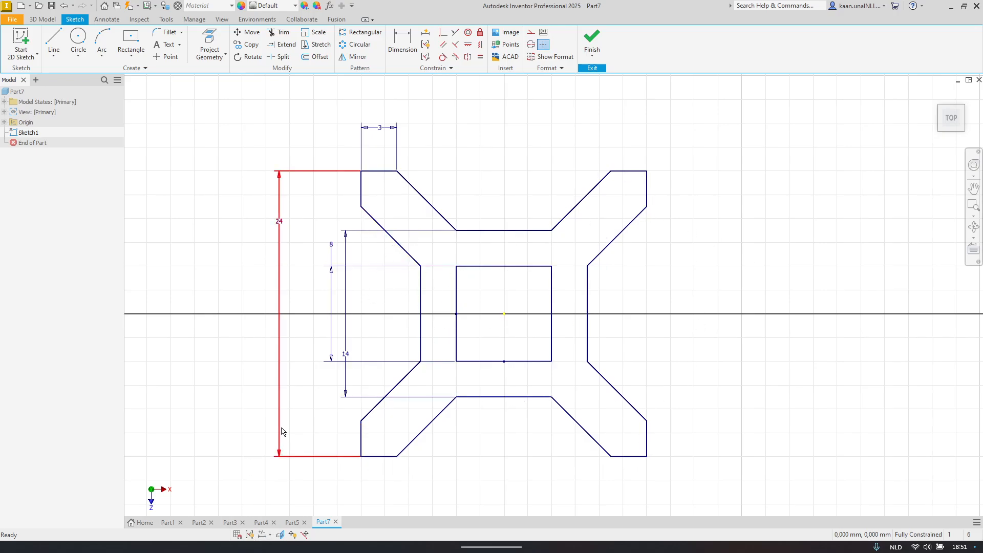